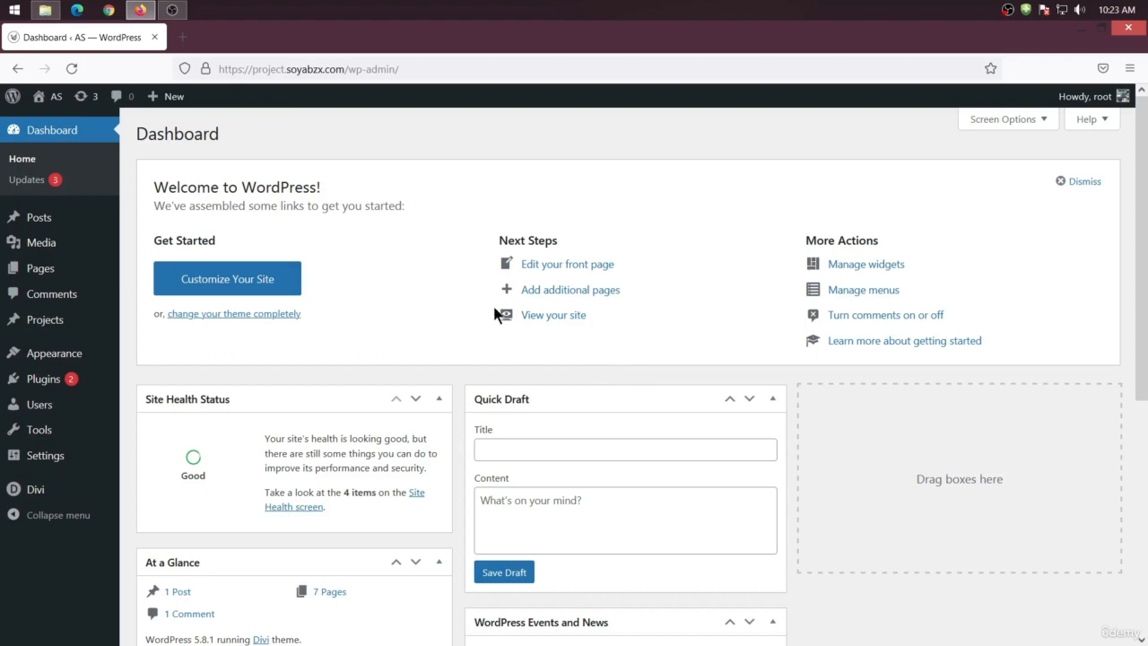
# Open the Pages list and view the Blog page in a new browser tab
pyautogui.moveTo(52, 266)
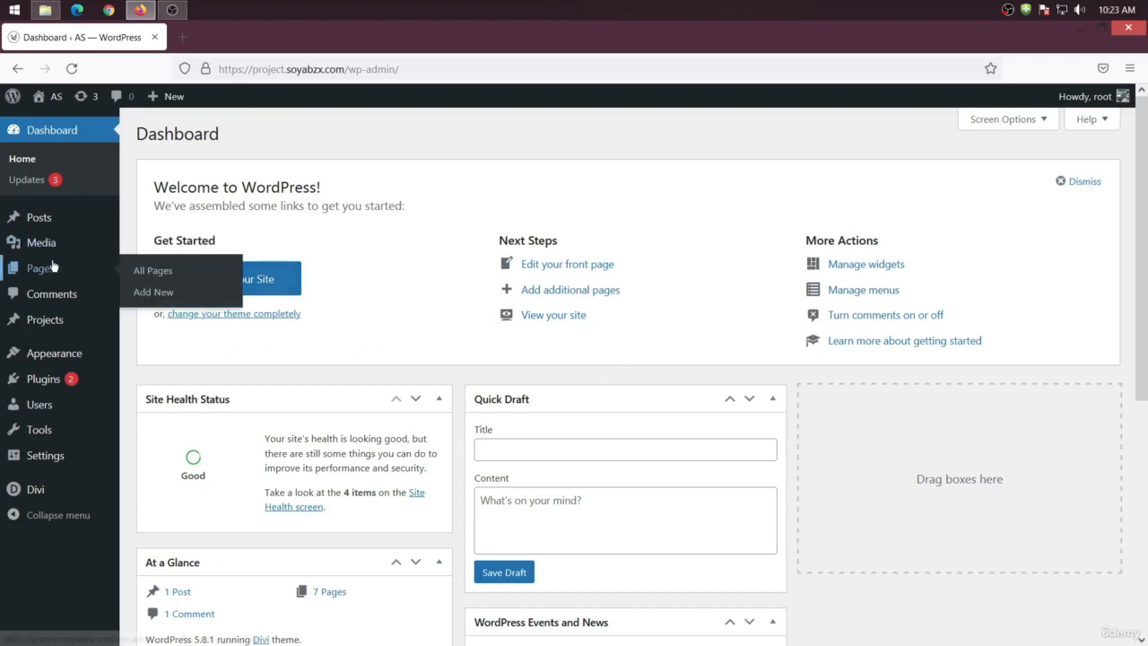
pyautogui.click(145, 271)
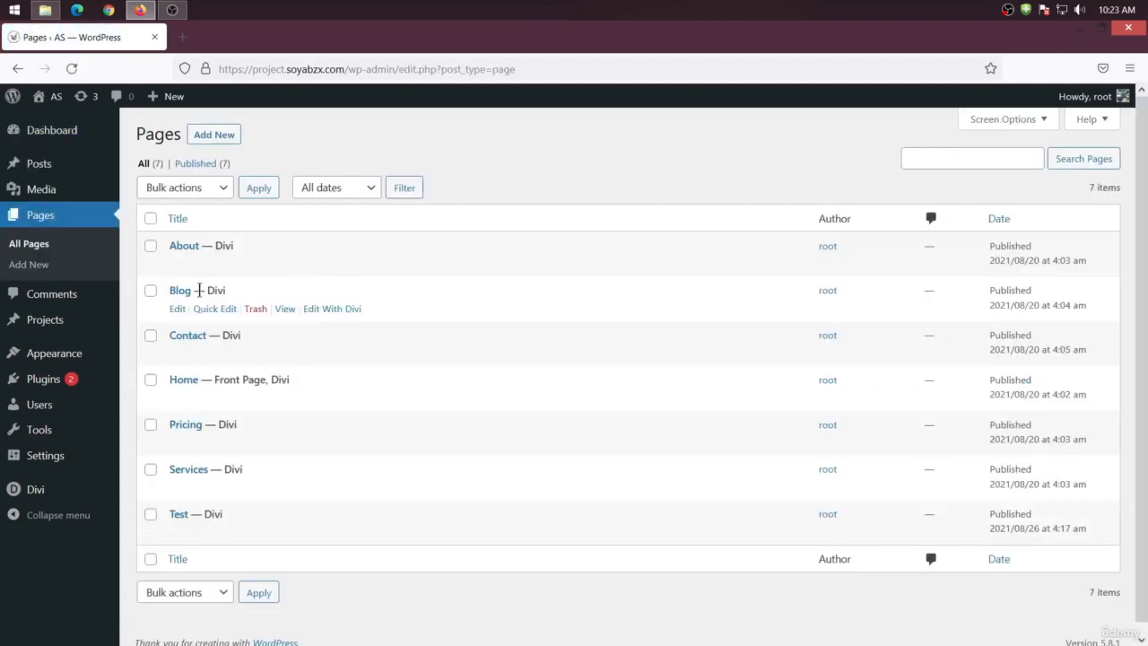
pyautogui.rightClick(283, 309)
pyautogui.click(305, 319)
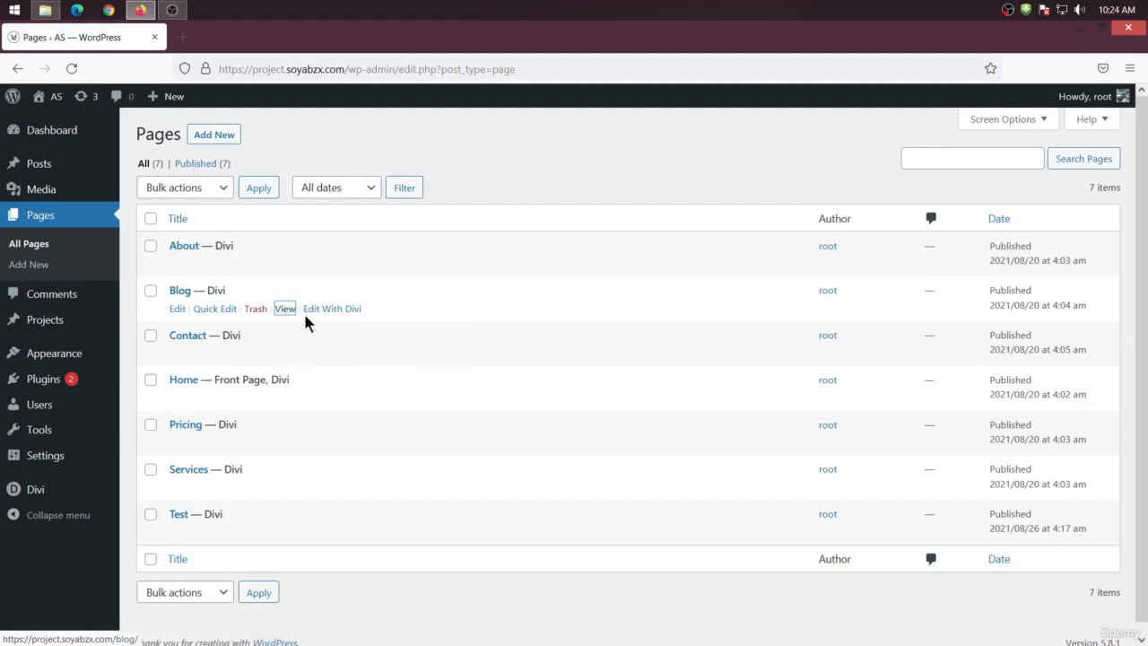
# Review the Blog page front end and the Posts list, switching between the two tabs
pyautogui.click(45, 130)
pyautogui.click(207, 41)
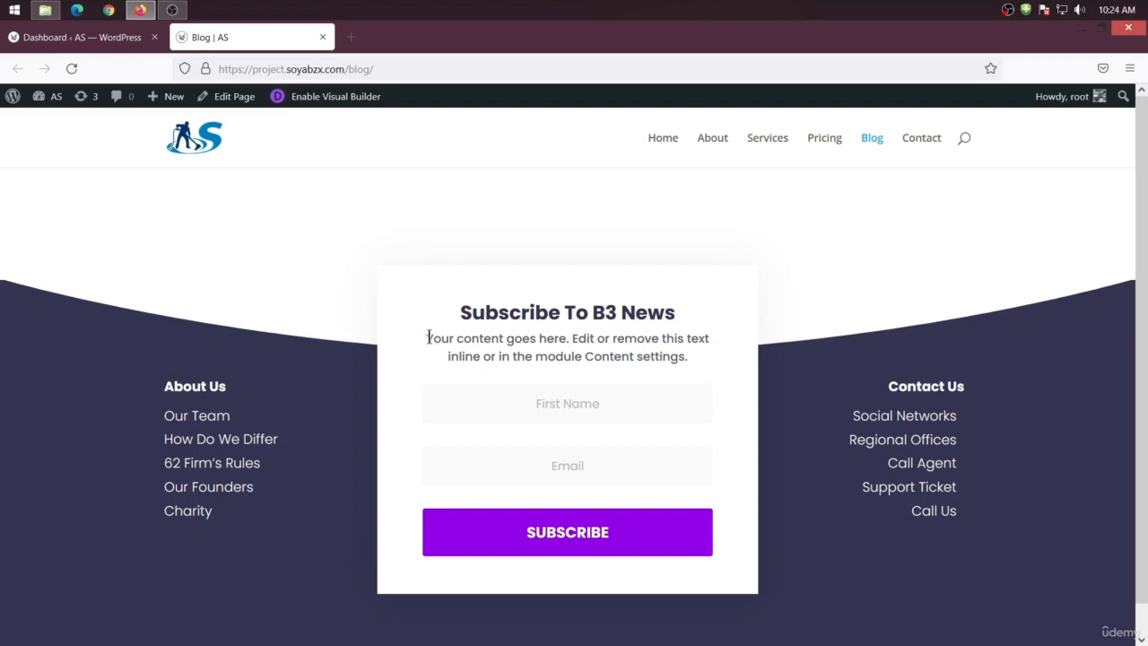
pyautogui.click(64, 42)
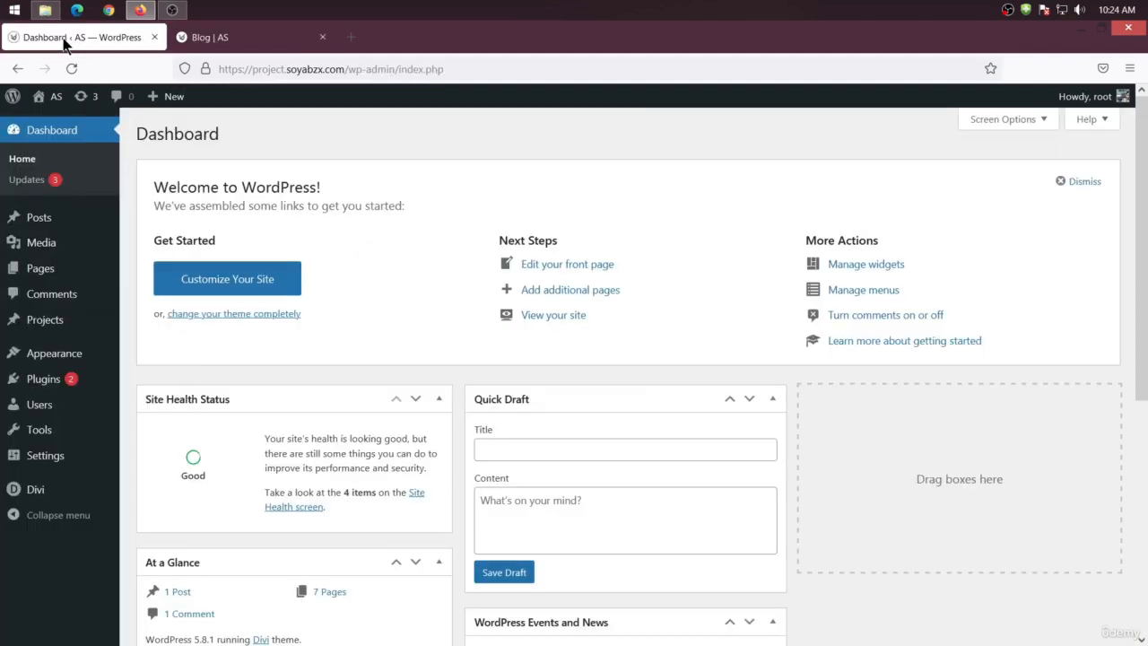
pyautogui.moveTo(121, 211)
pyautogui.click(163, 223)
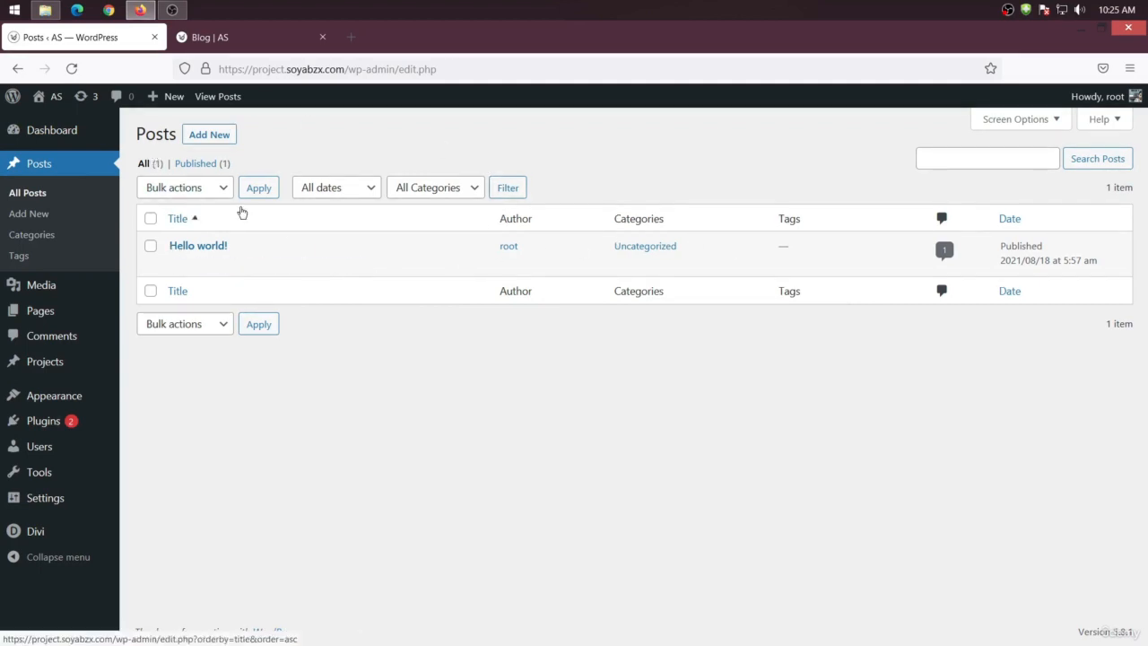
pyautogui.click(219, 38)
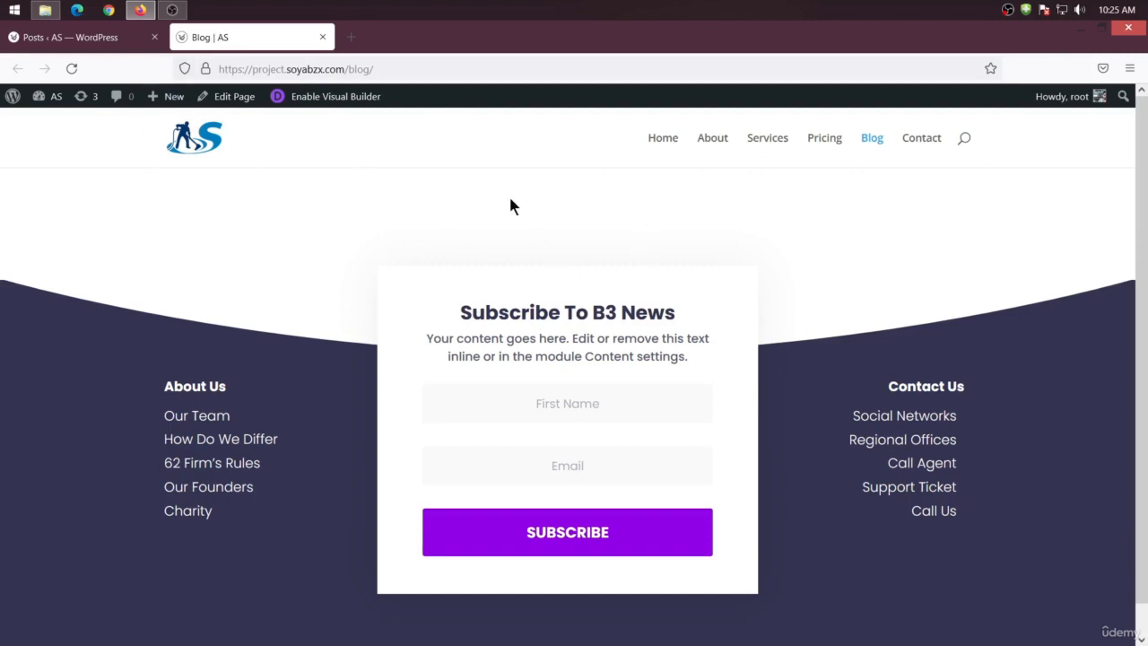
pyautogui.click(67, 38)
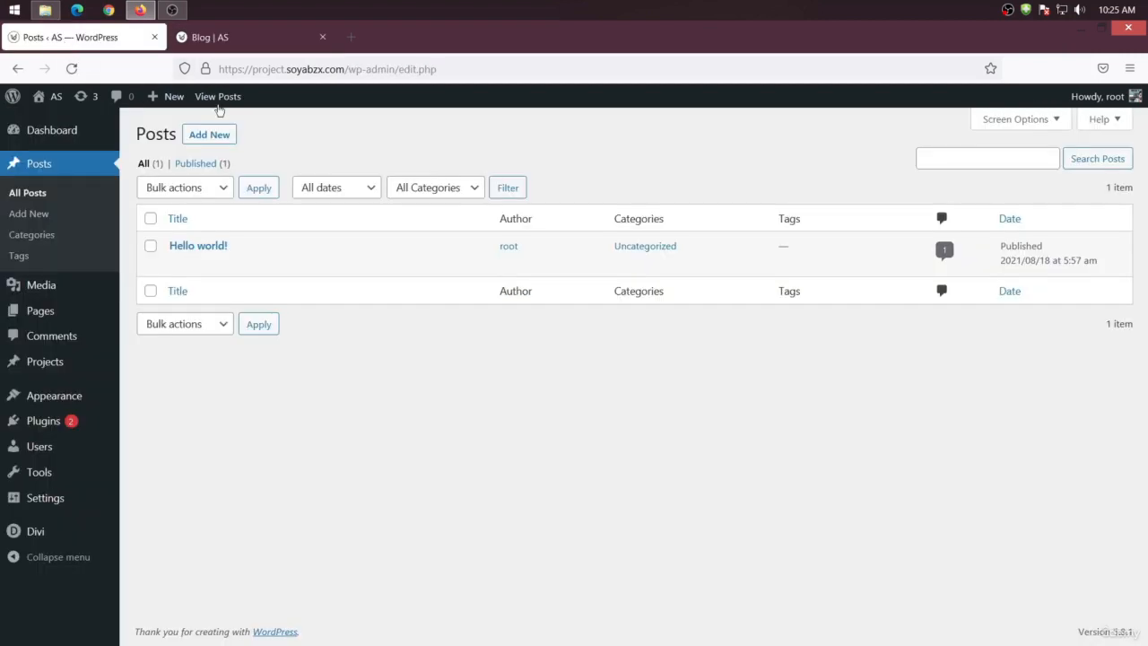
pyautogui.click(255, 40)
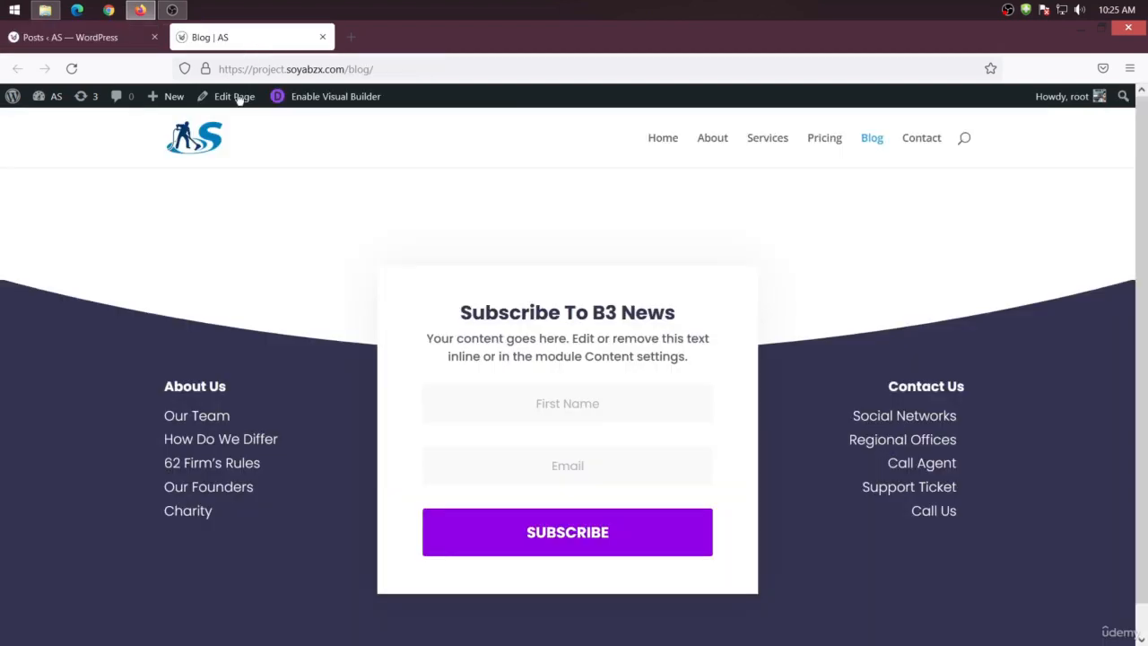
pyautogui.click(72, 40)
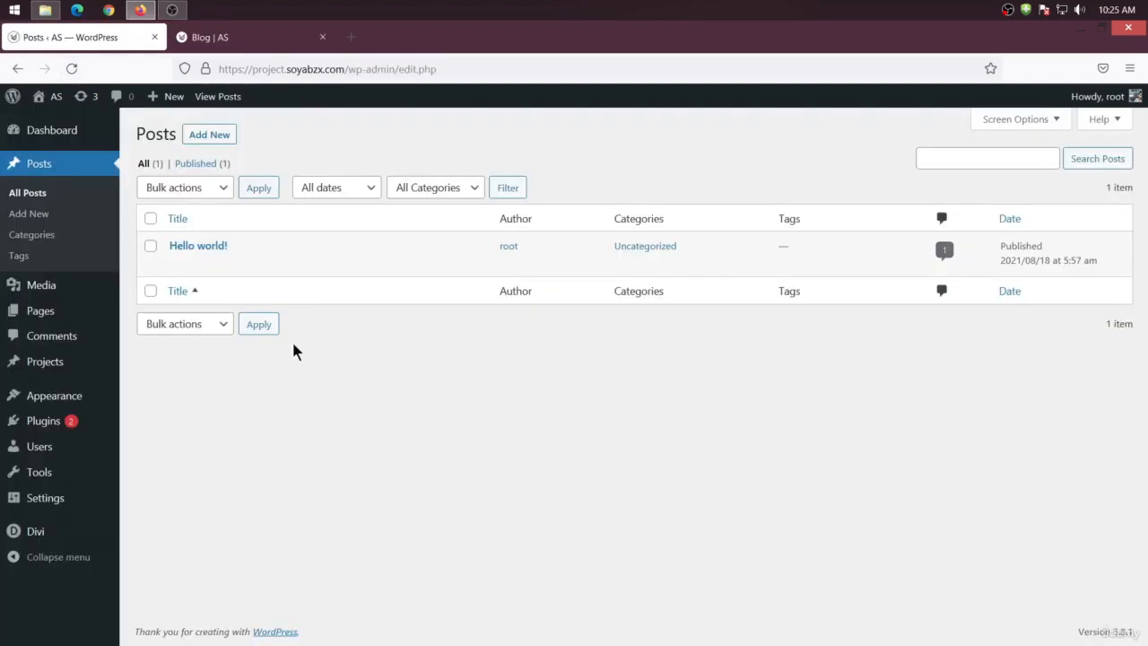
# Set the Reading settings' posts page to Blog and save the changes
pyautogui.moveTo(68, 500)
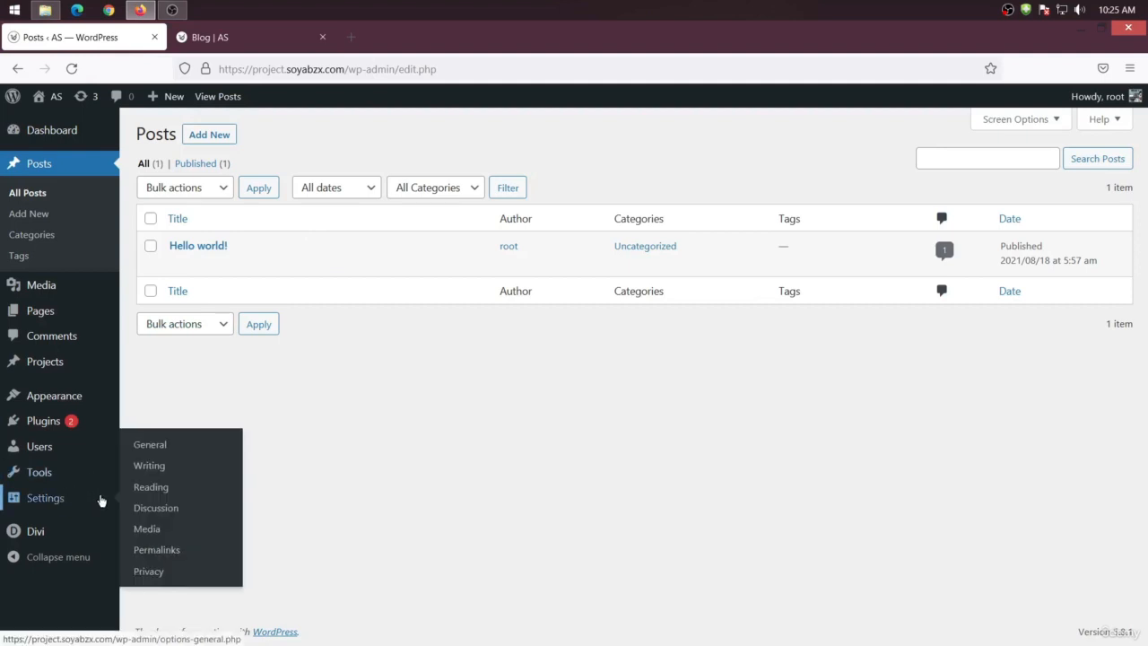
pyautogui.click(183, 485)
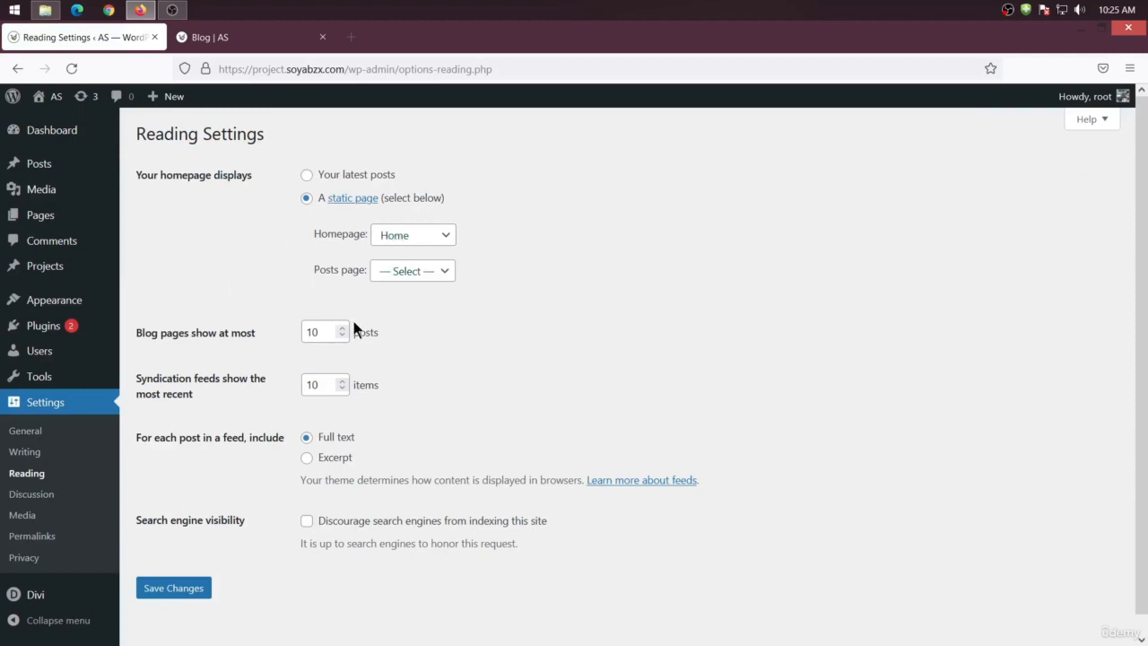
pyautogui.click(411, 272)
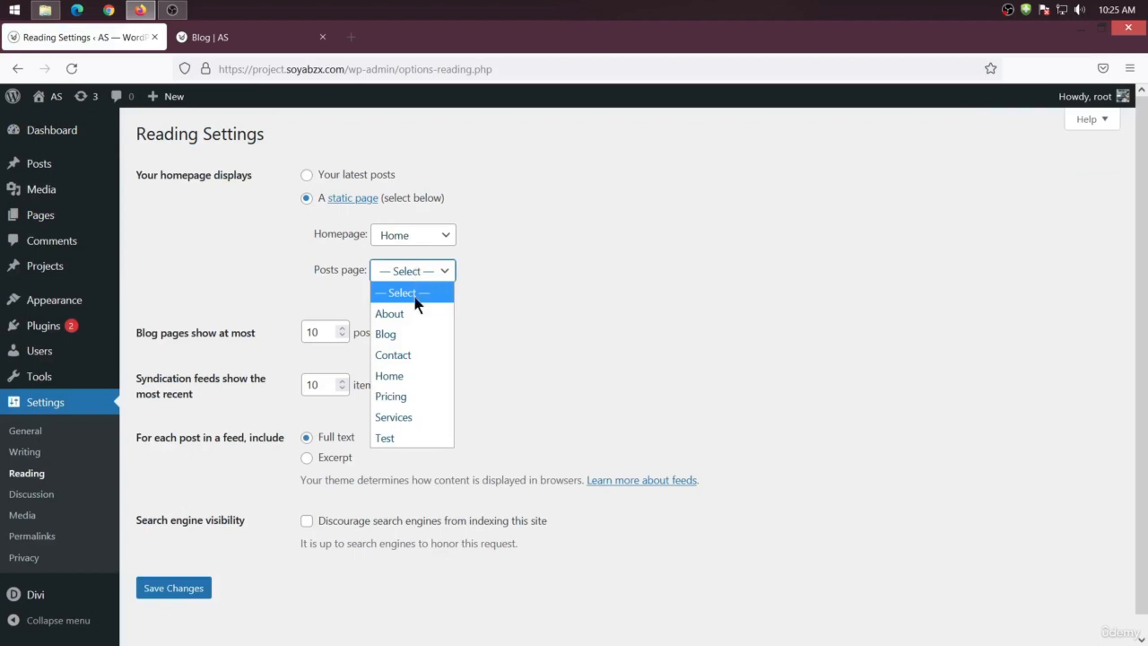
pyautogui.click(400, 333)
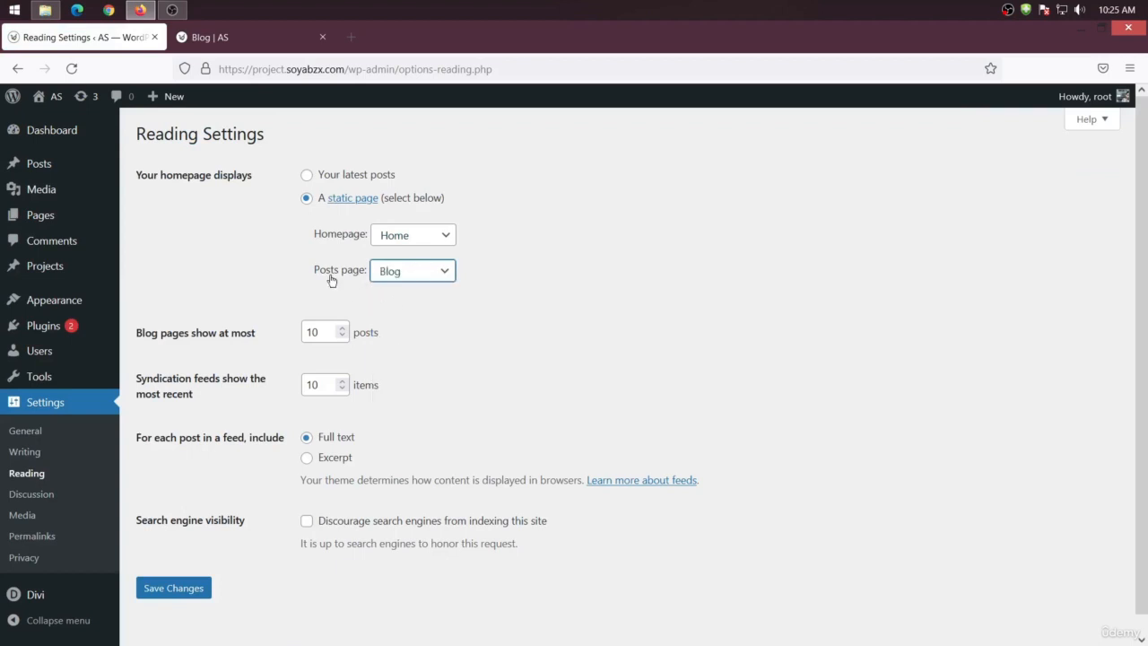
pyautogui.click(247, 41)
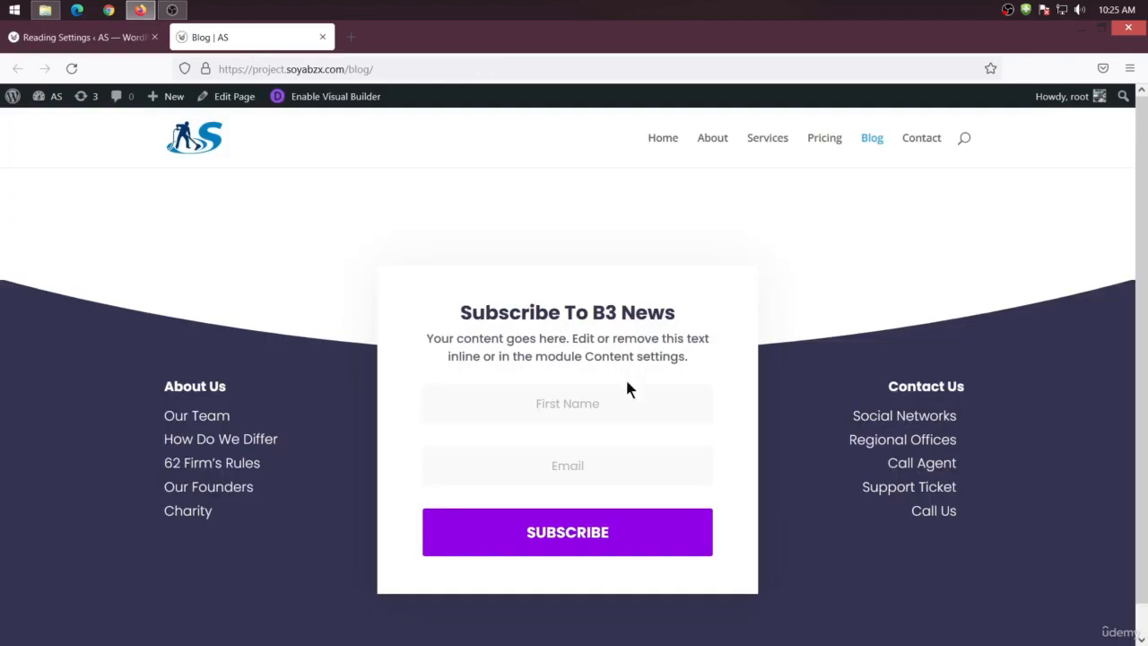
pyautogui.click(89, 43)
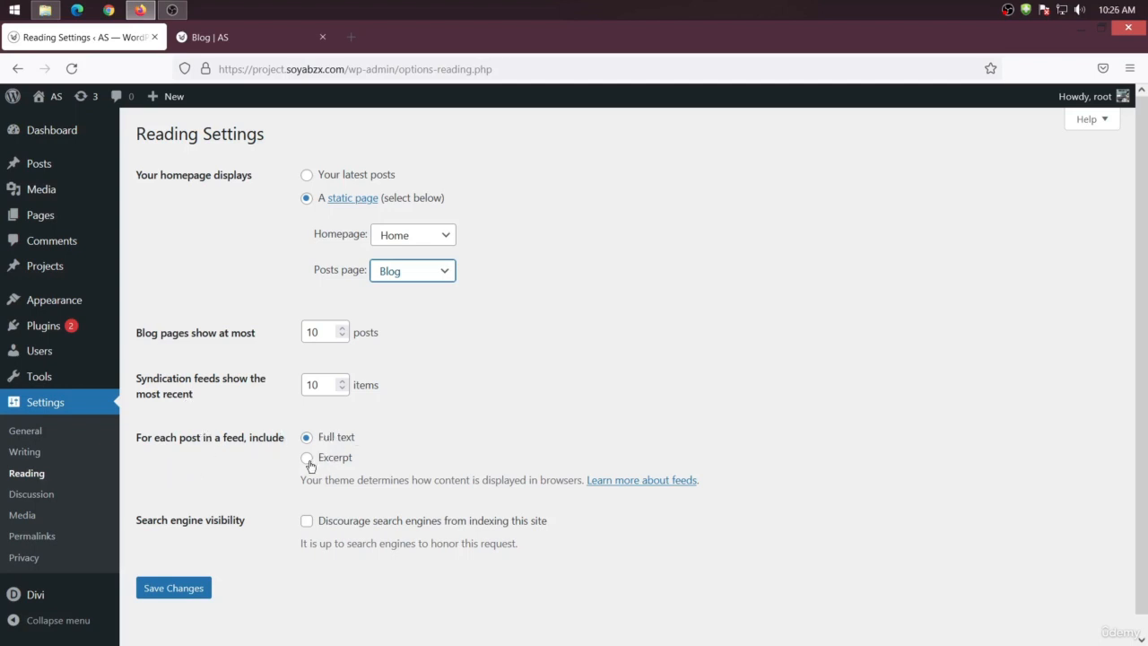
pyautogui.click(153, 588)
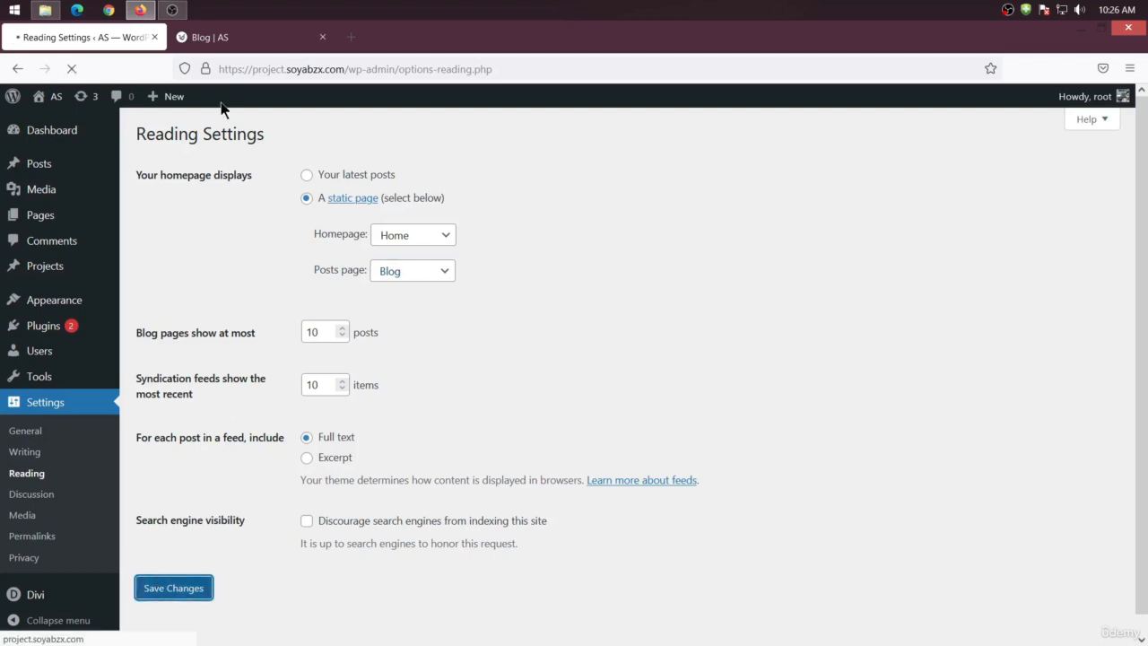
# Reload the Blog page and inspect the Hello world post it now lists
pyautogui.click(209, 37)
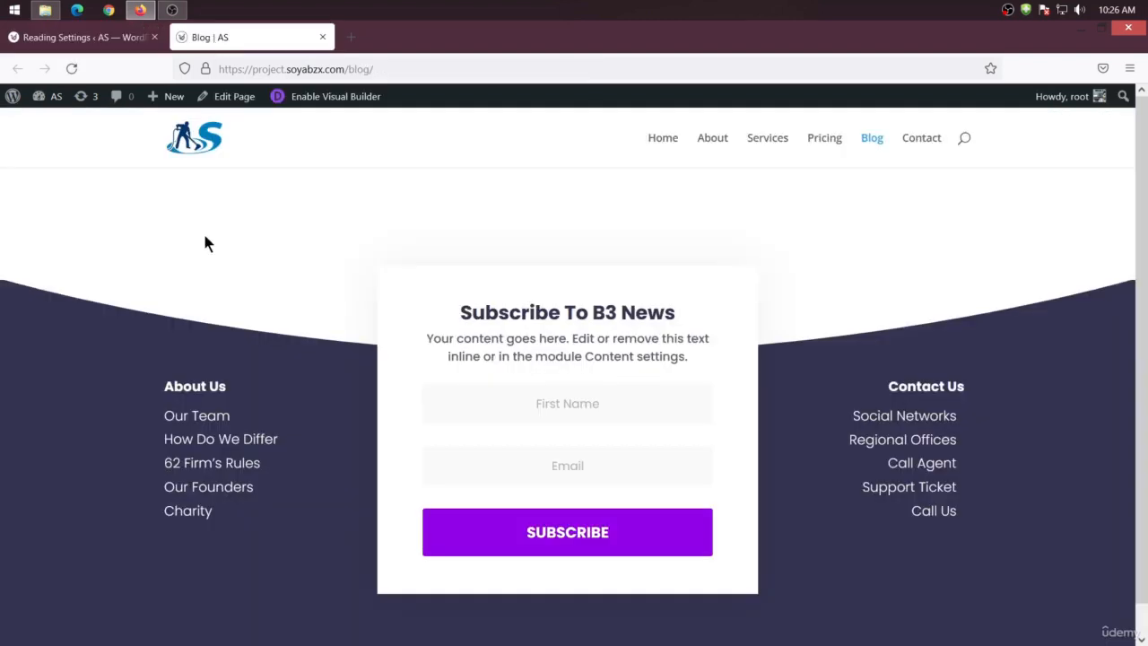
pyautogui.rightClick(204, 243)
pyautogui.click(272, 260)
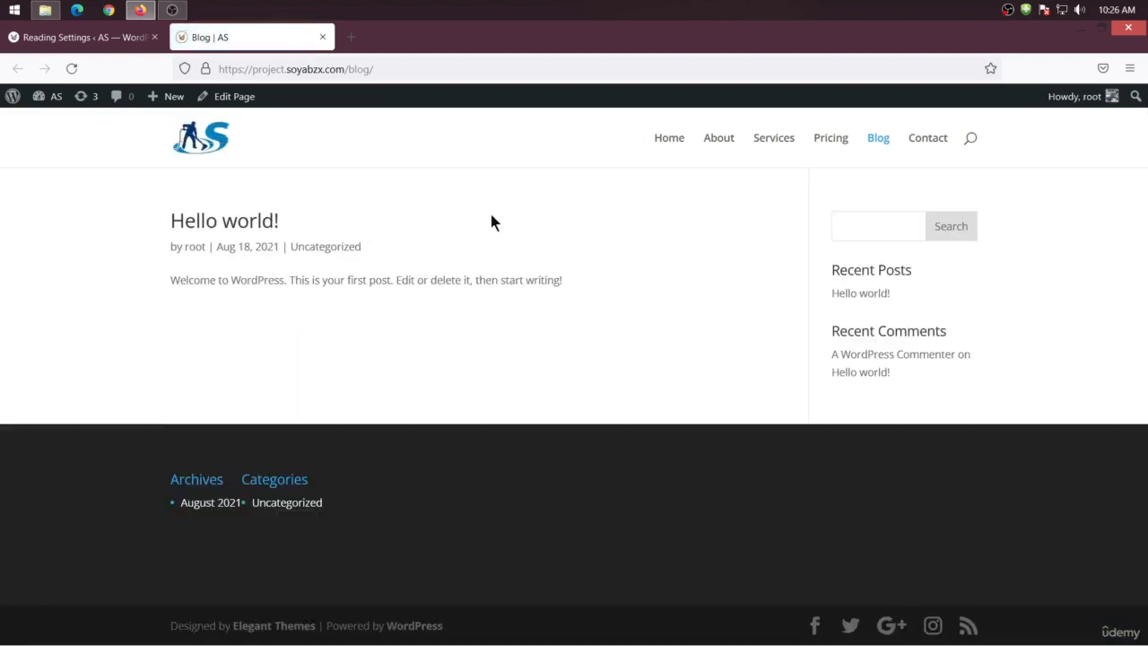
pyautogui.click(234, 230)
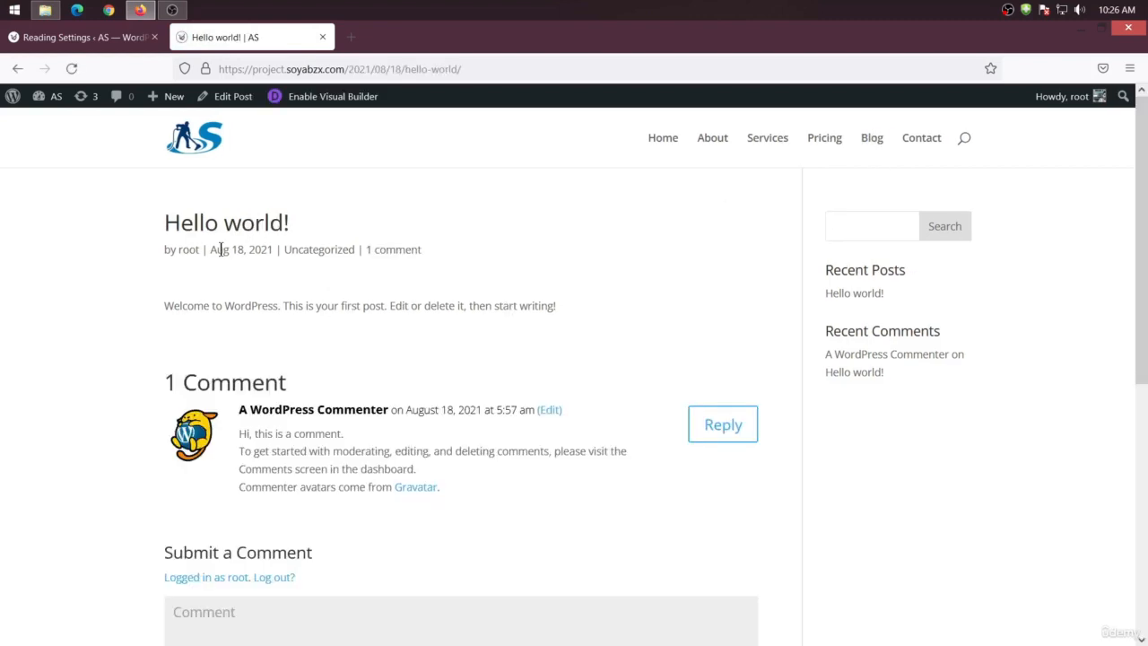
pyautogui.hotkey('alt', 'Left')
pyautogui.click(229, 229)
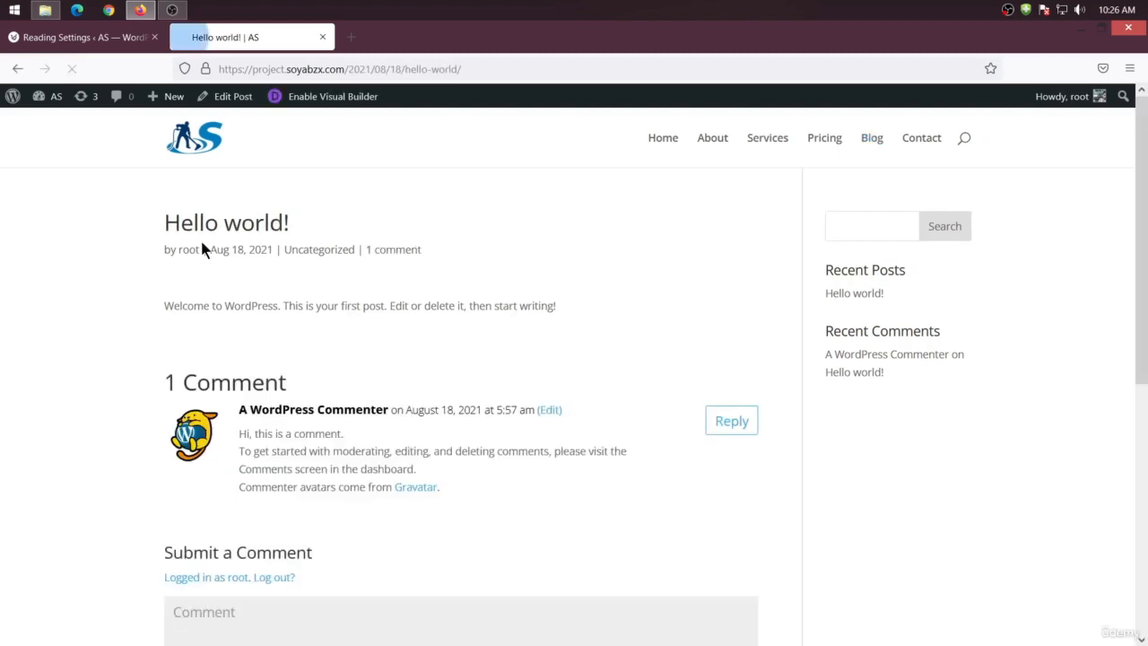
pyautogui.scroll(-4, 289, 448)
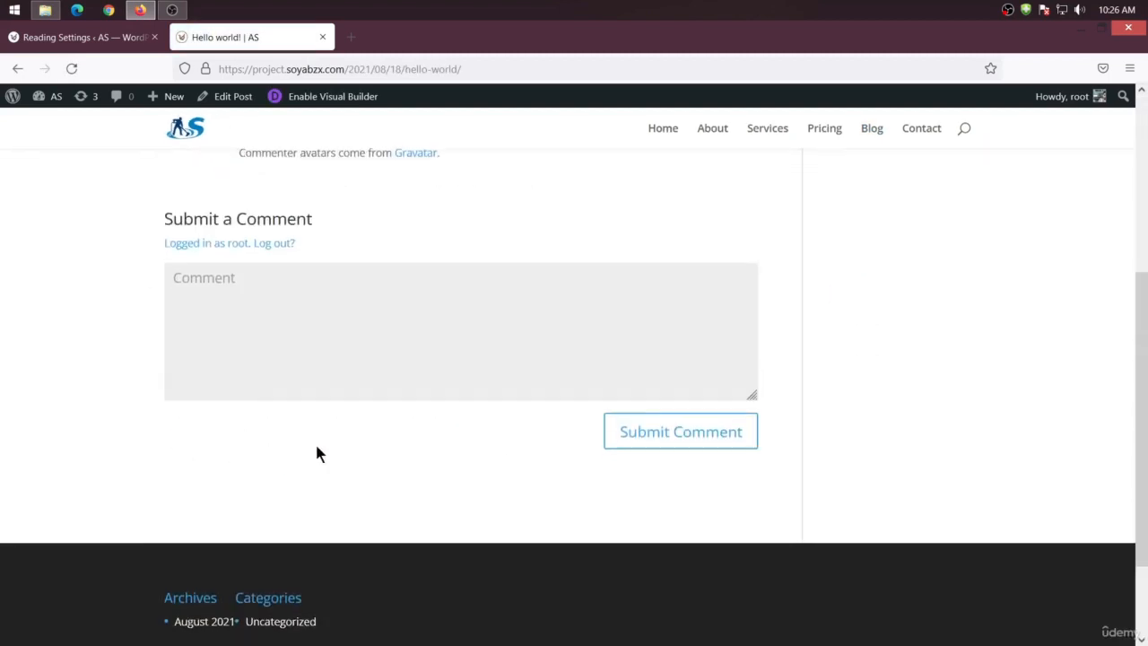
pyautogui.scroll(4, 314, 454)
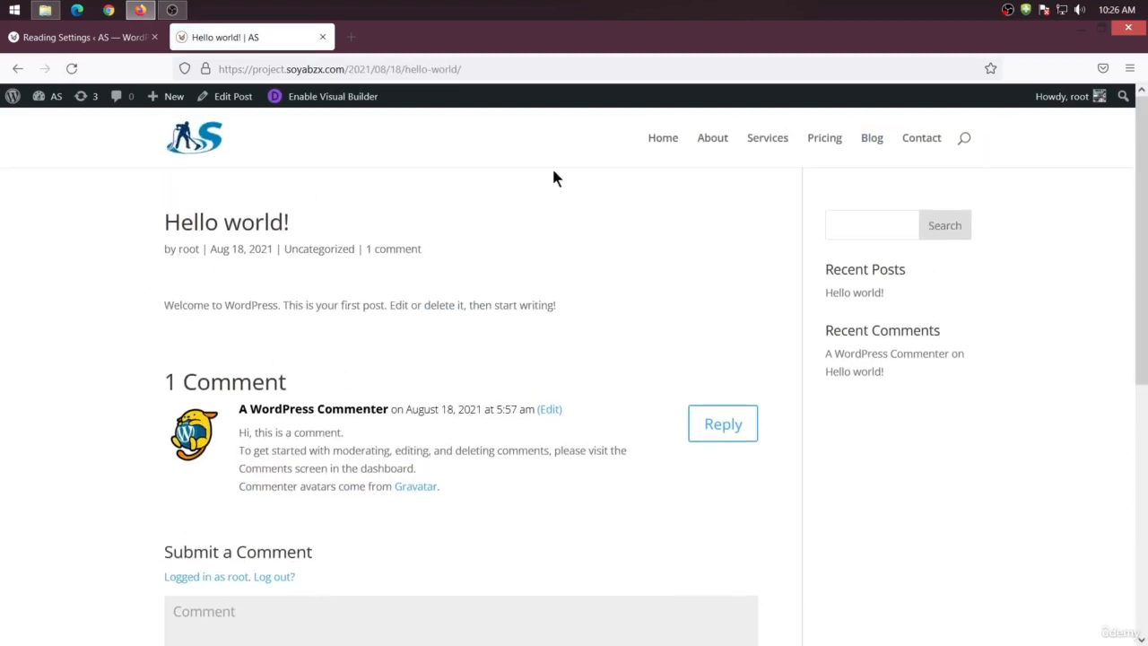
pyautogui.hotkey('alt', 'Left')
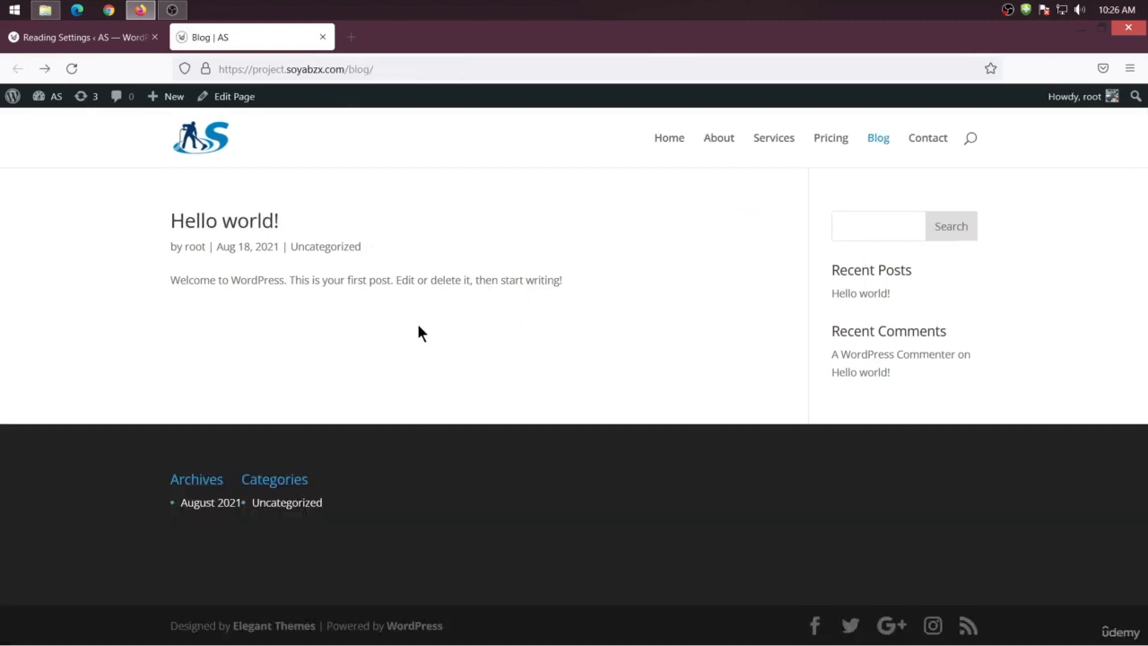
# Start a new post from the admin and close the block editor welcome dialog
pyautogui.click(83, 37)
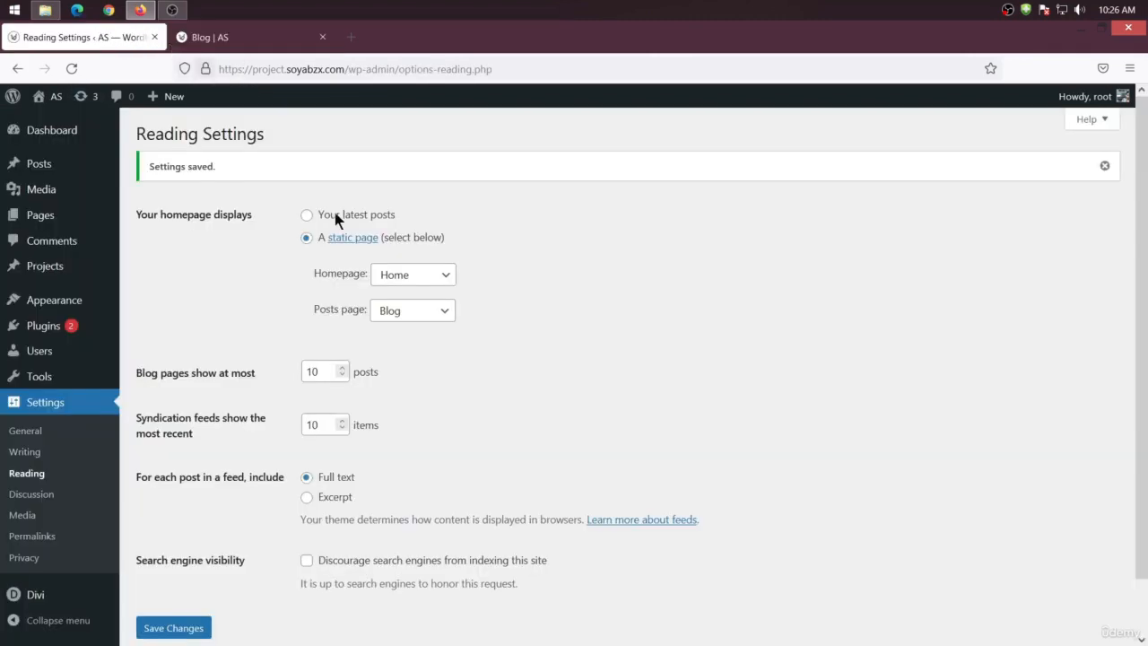
pyautogui.moveTo(46, 166)
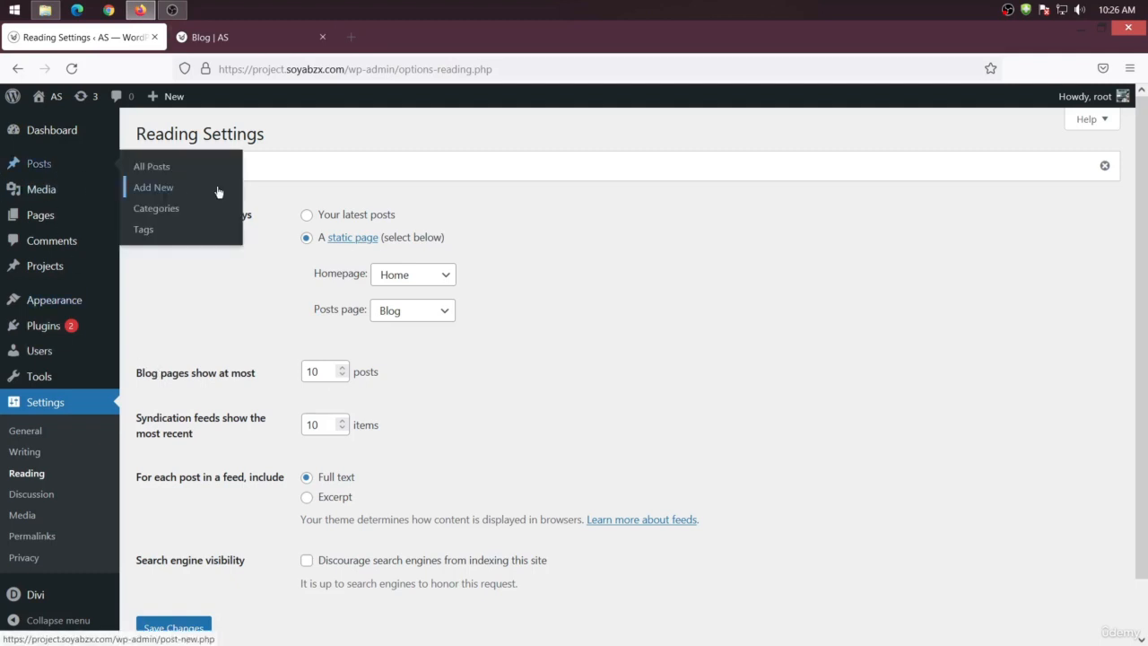
pyautogui.click(158, 190)
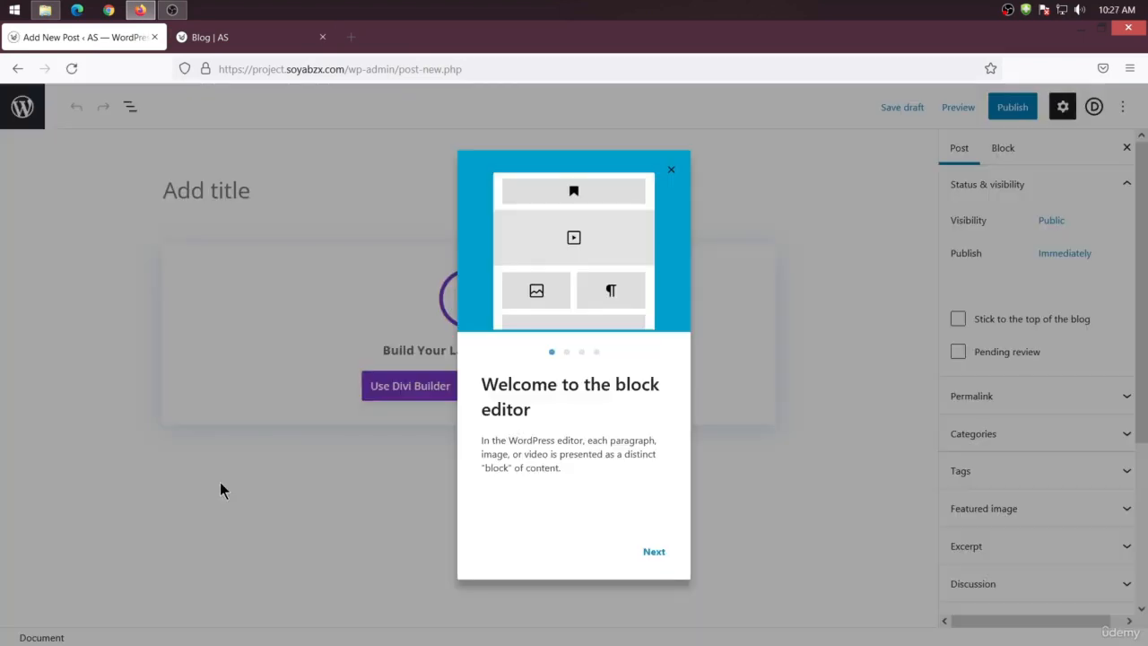
pyautogui.click(672, 171)
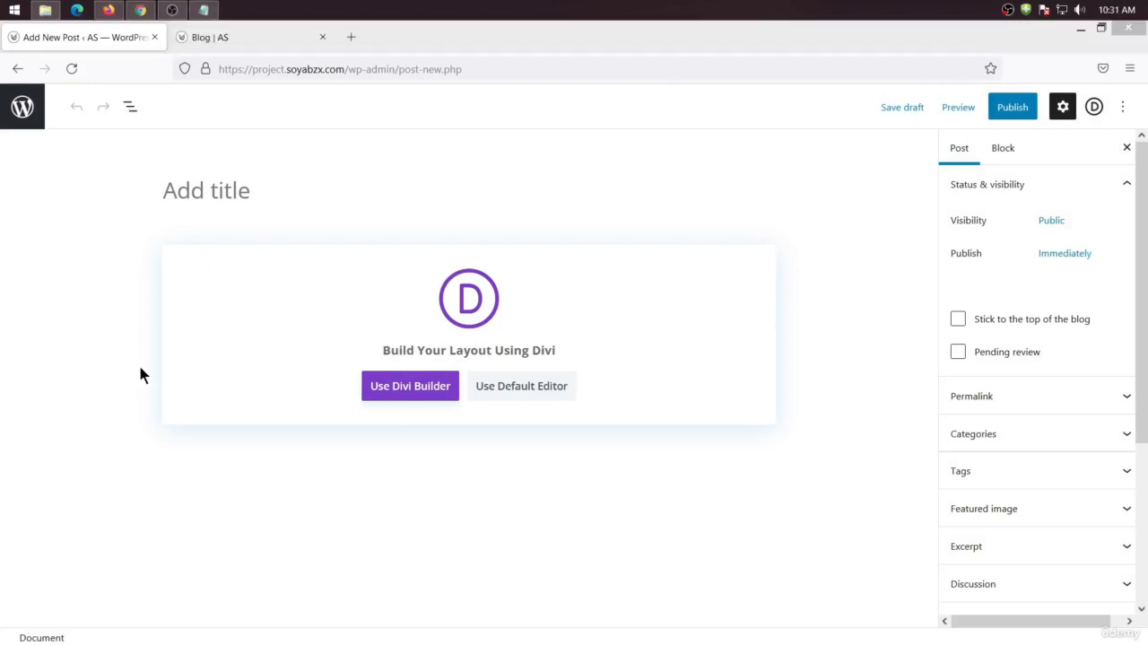
# In the Google Docs article, delete "Here's" from the heading and select the heading text
pyautogui.click(207, 189)
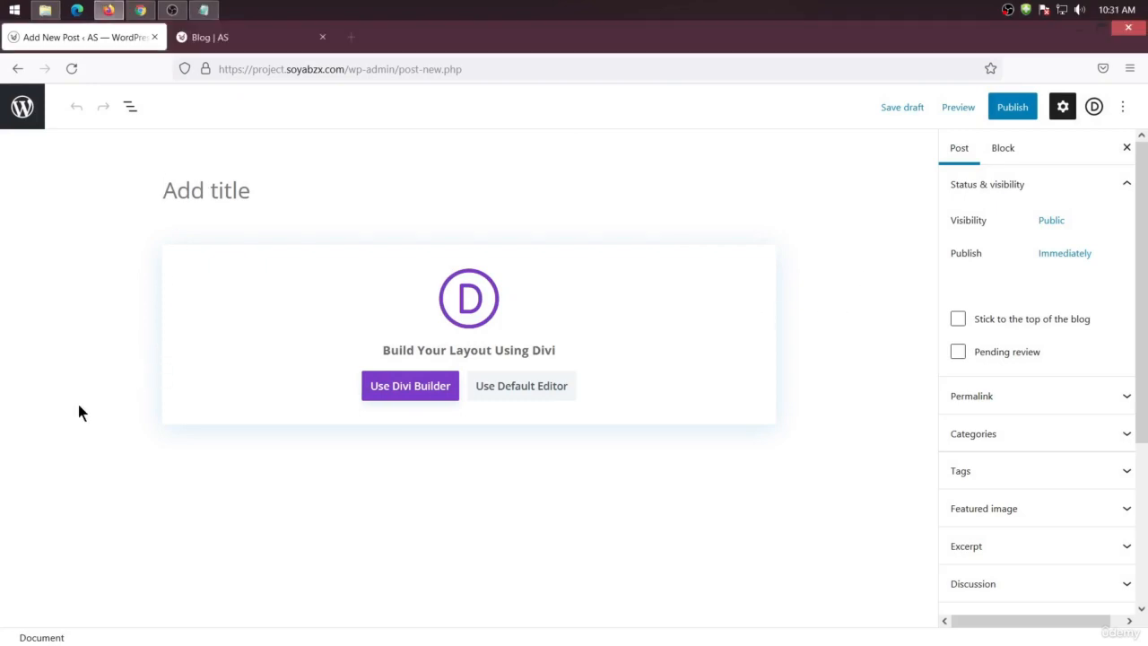
pyautogui.click(142, 11)
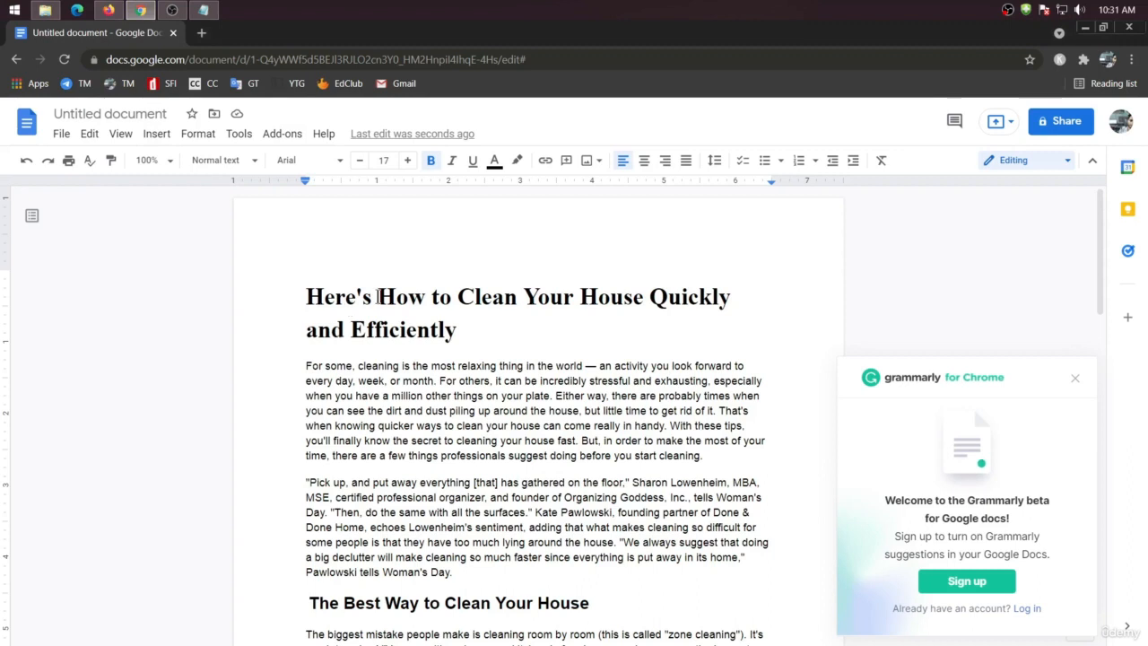
pyautogui.keyDown('shift'); pyautogui.click(284, 298); pyautogui.keyUp('shift')
pyautogui.press('BackSpace')
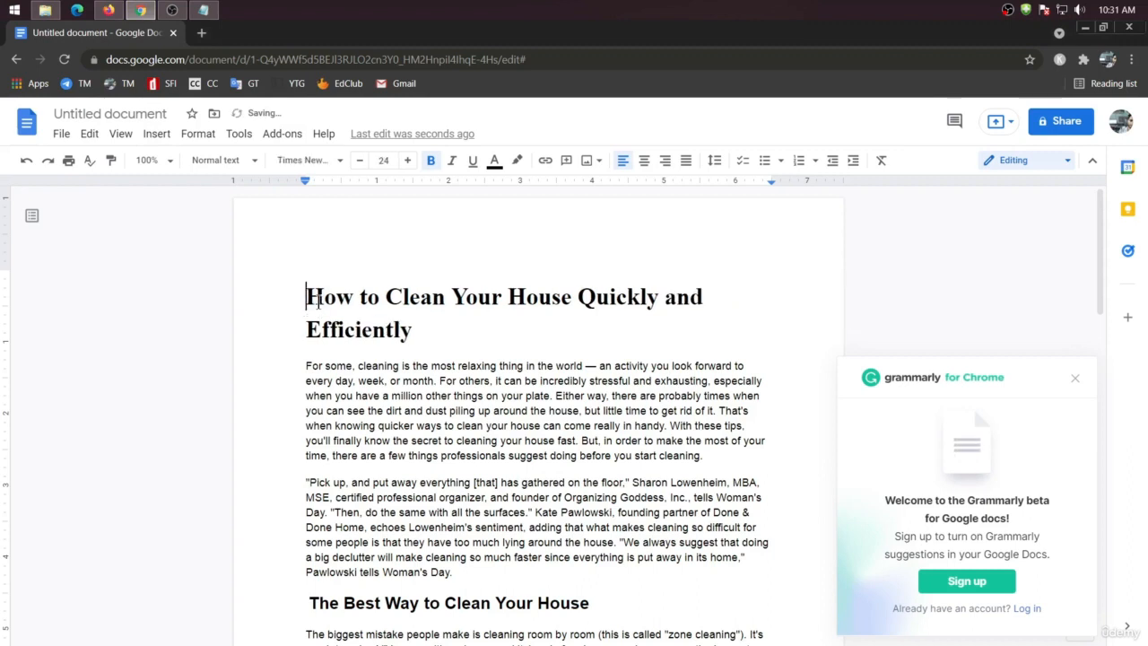
pyautogui.moveTo(428, 330); pyautogui.dragTo(280, 301)
pyautogui.hotkey('ctrl', 'c')
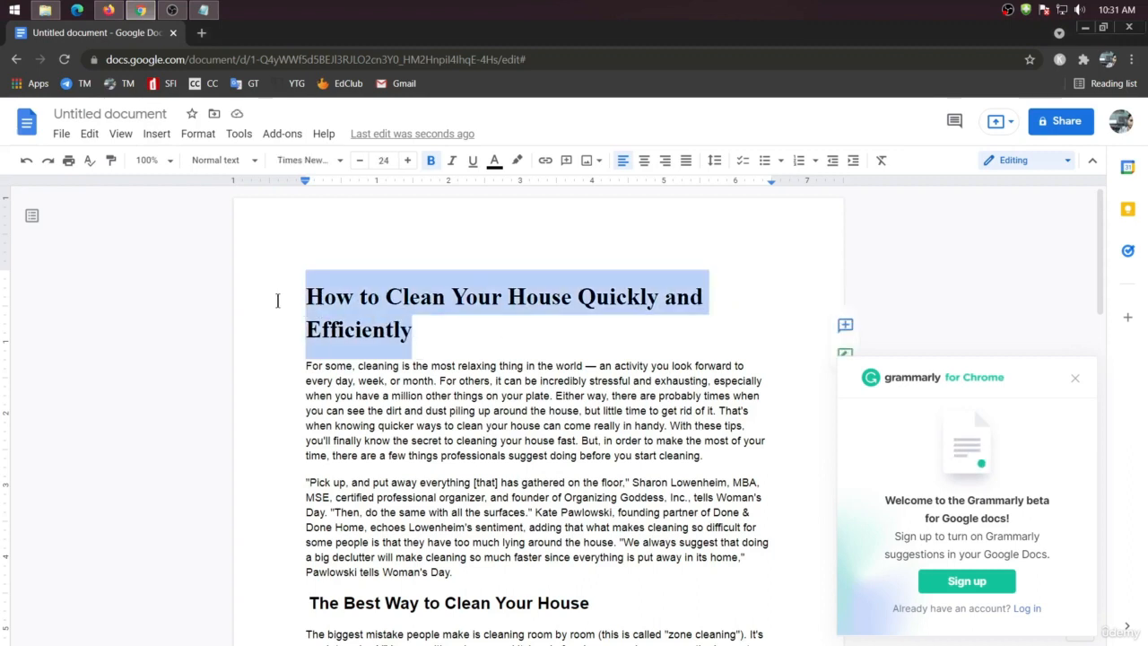
# Paste the heading "How to Clean Your House Quickly and Efficiently" as the post title and publish the post
pyautogui.click(109, 9)
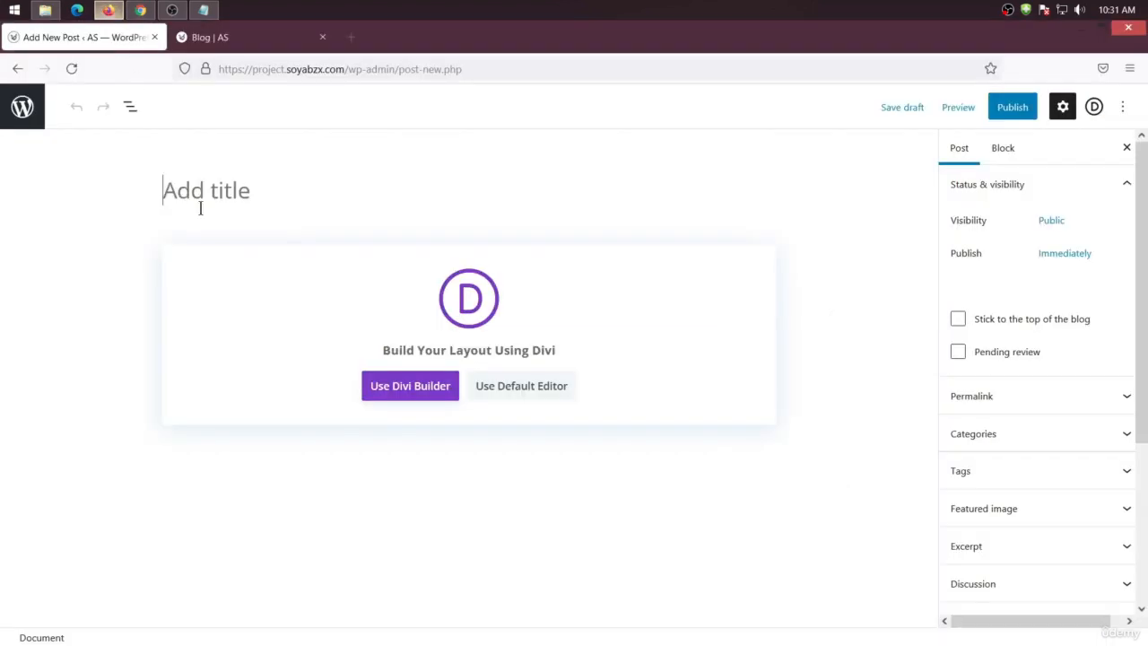
pyautogui.hotkey('ctrl', 'v')
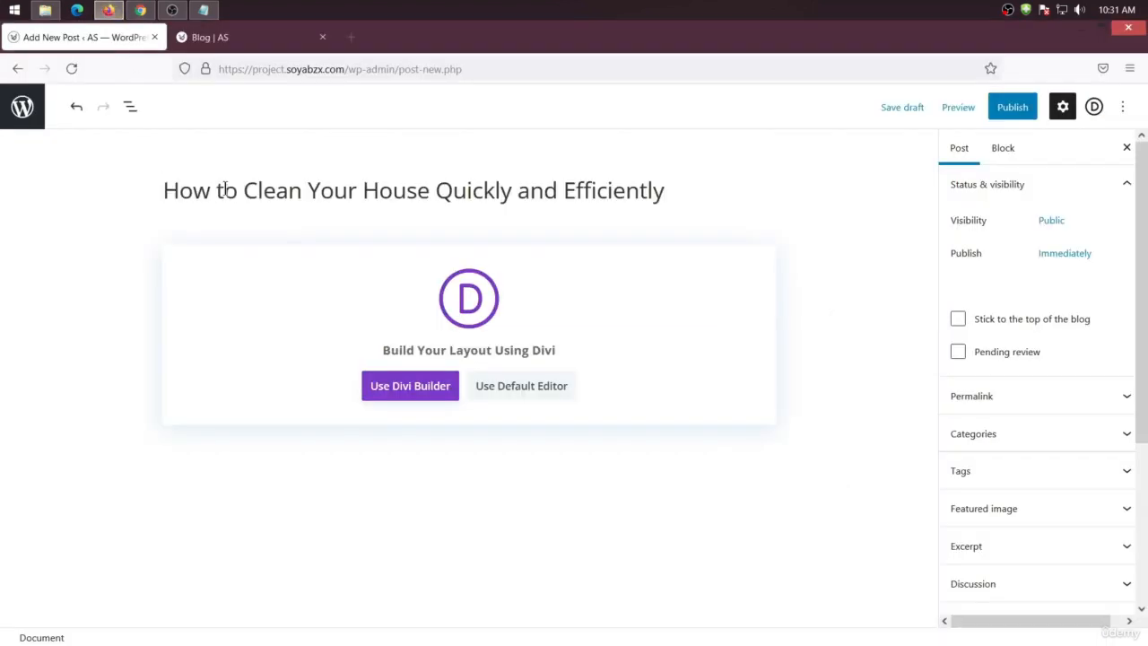
pyautogui.click(1017, 110)
pyautogui.click(996, 108)
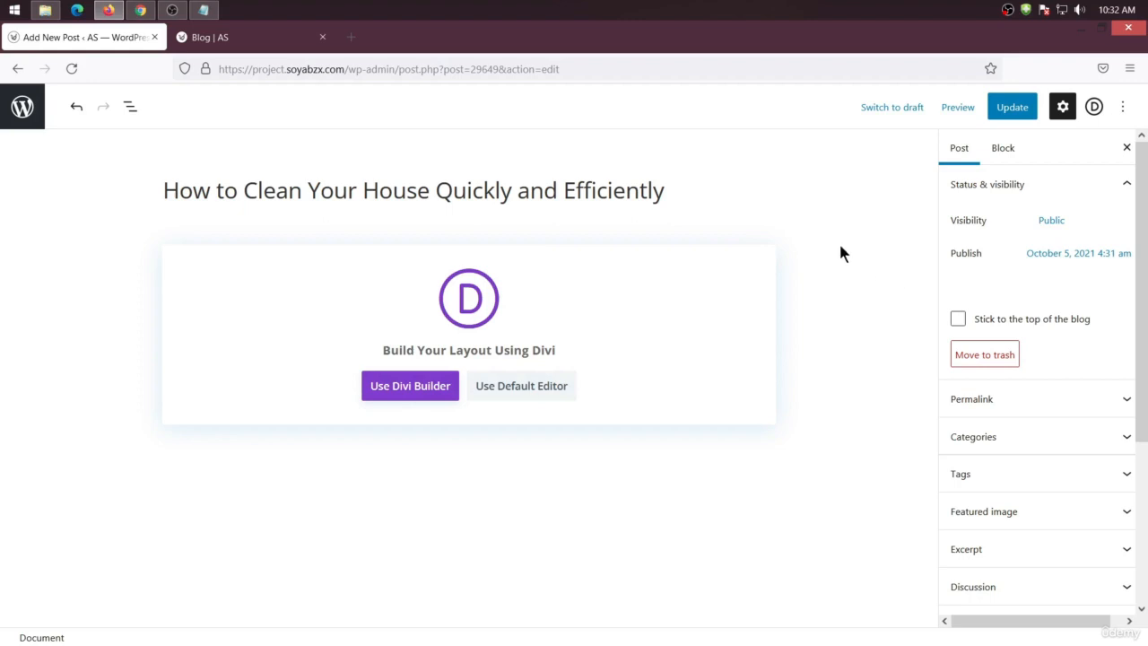
# Open the post settings sidebar and inspect the publish date and permalink sections
pyautogui.click(1063, 106)
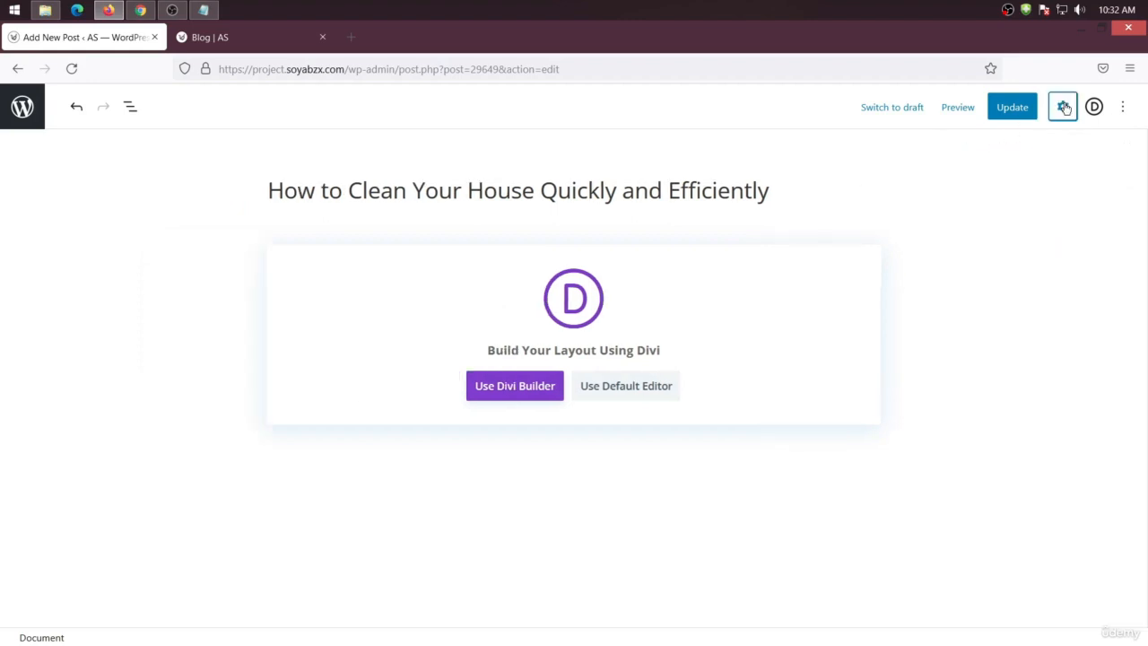
pyautogui.click(1064, 107)
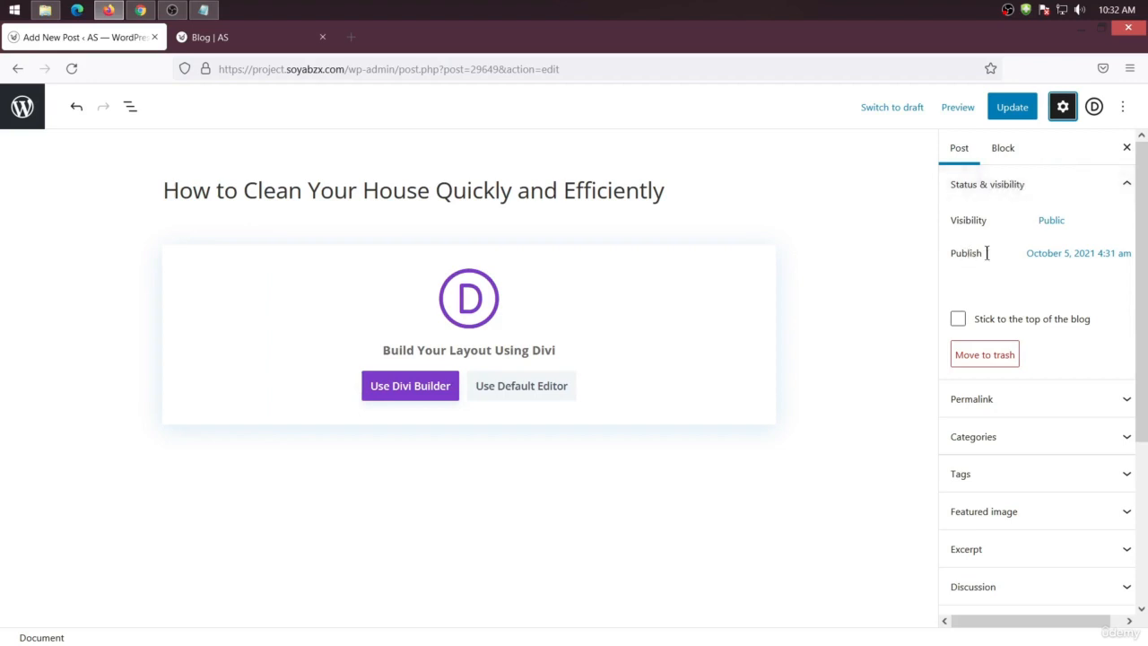
pyautogui.click(1058, 255)
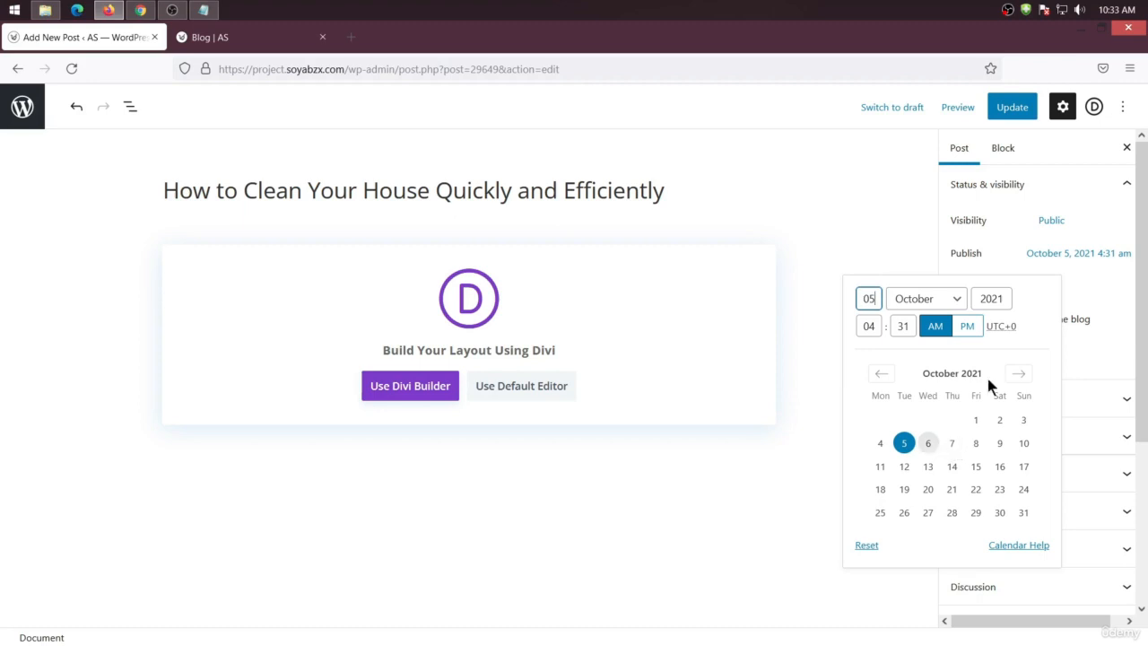
pyautogui.click(1065, 260)
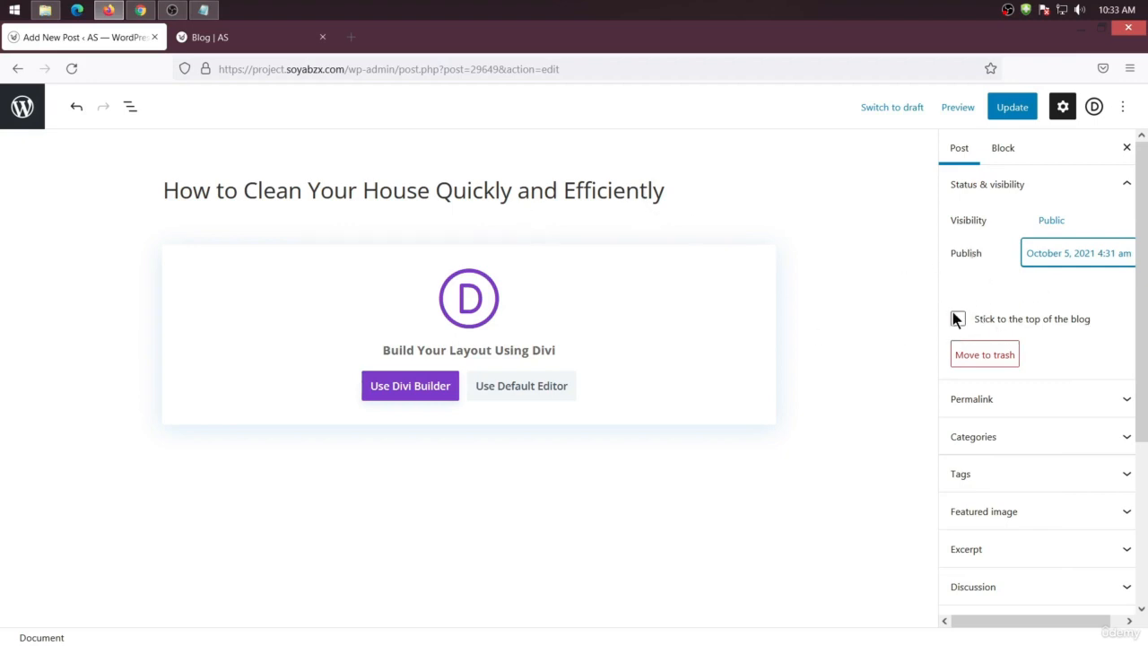
pyautogui.scroll(-2, 942, 284)
pyautogui.click(1004, 324)
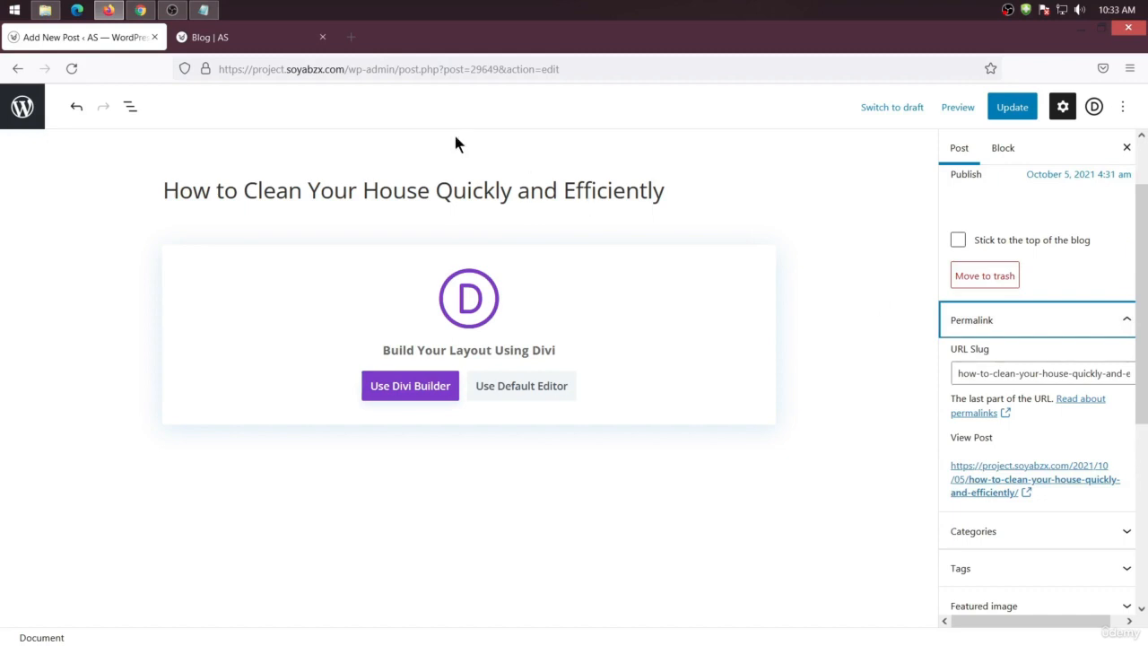
# Compare the post's address, title and URL slug
pyautogui.moveTo(348, 71); pyautogui.dragTo(394, 76)
pyautogui.click(153, 184)
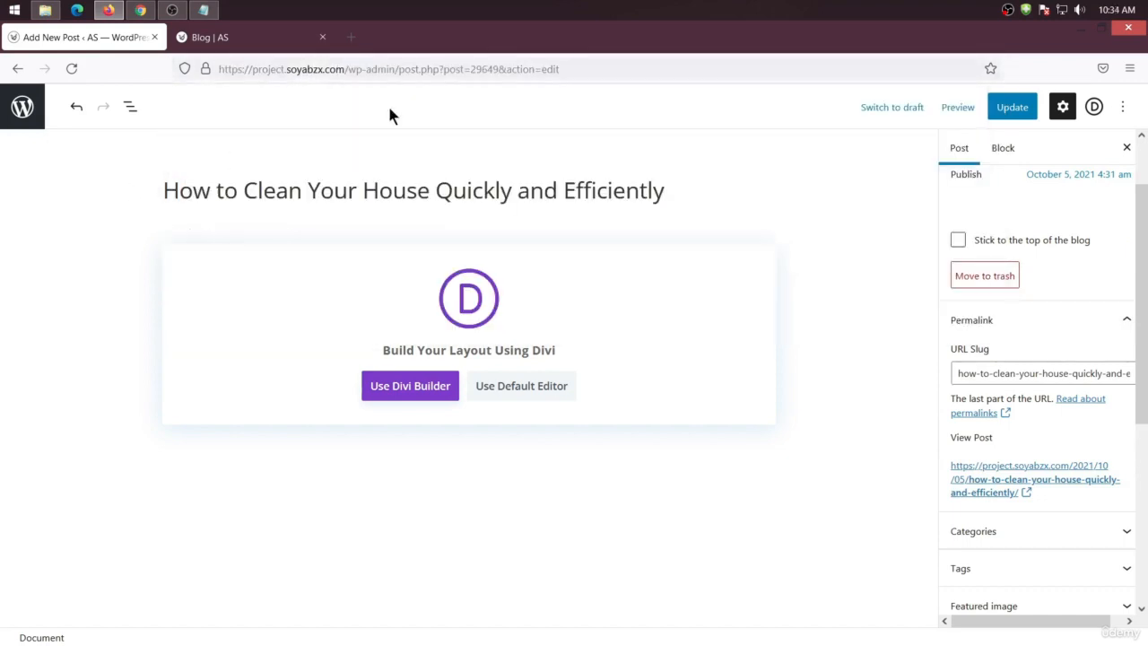
pyautogui.click(341, 68)
pyautogui.click(114, 215)
pyautogui.click(996, 373)
pyautogui.scroll(-2, 998, 375)
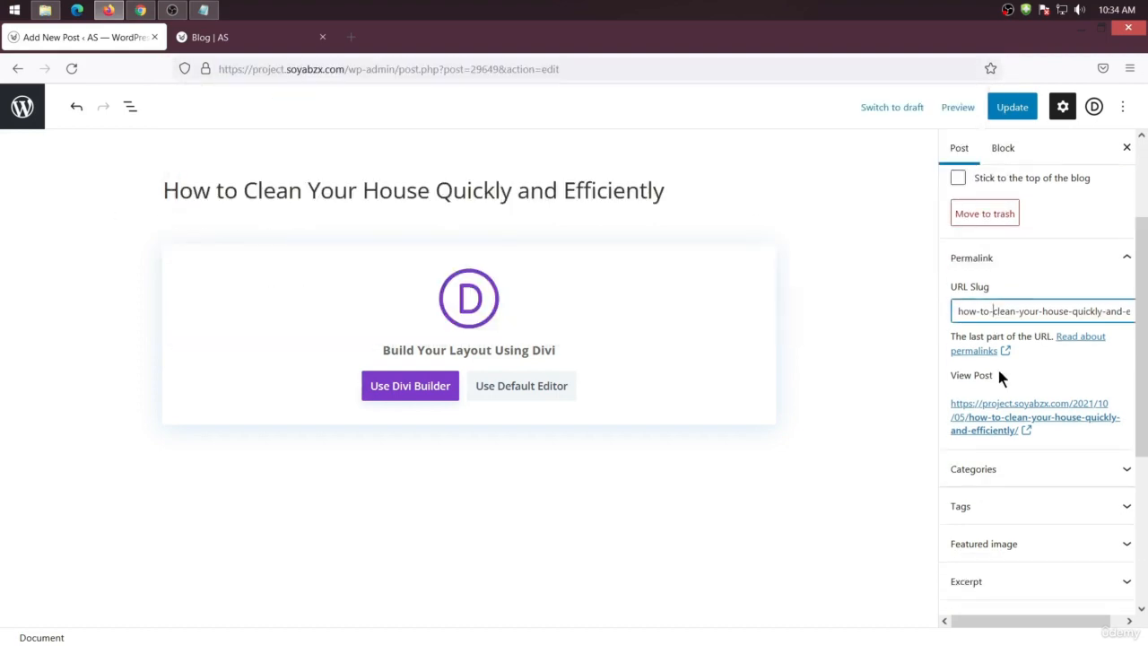
pyautogui.scroll(-2, 1063, 358)
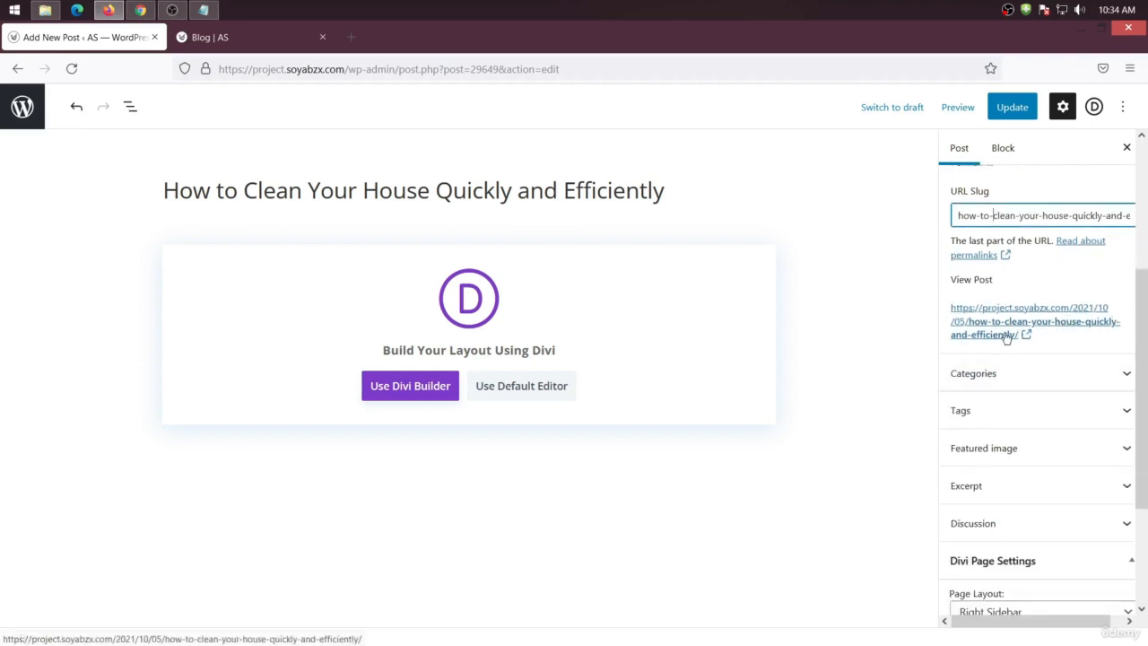
pyautogui.moveTo(216, 192); pyautogui.dragTo(799, 199)
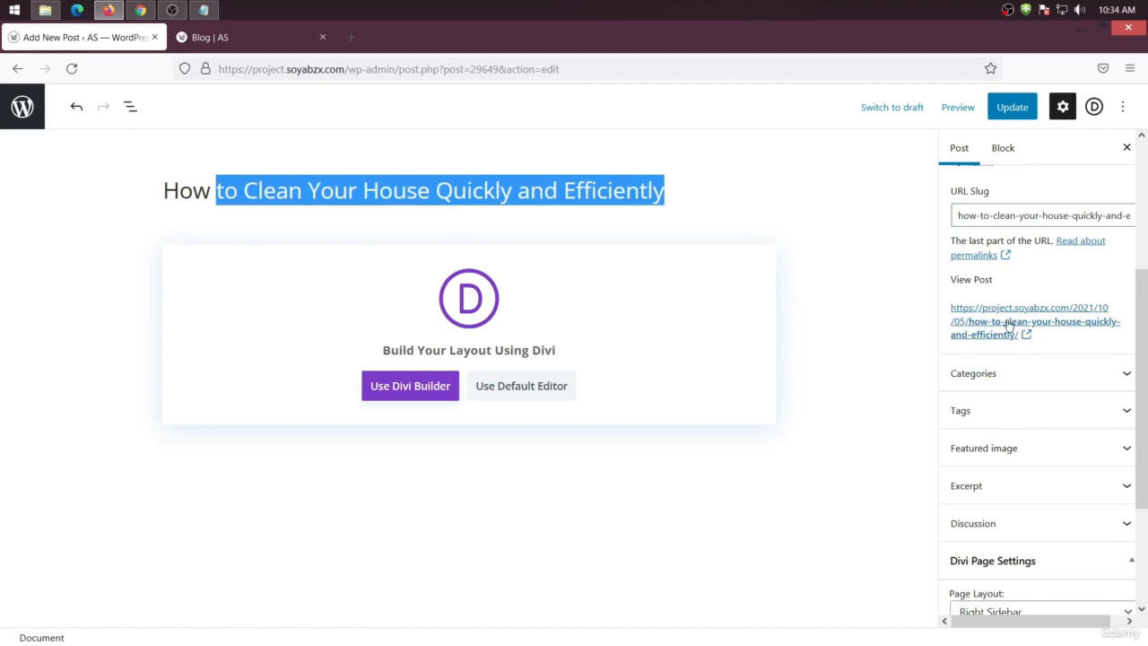
# Shorten the URL slug to how-to-clean-your-house by cutting the rest of the words
pyautogui.scroll(2, 1018, 285)
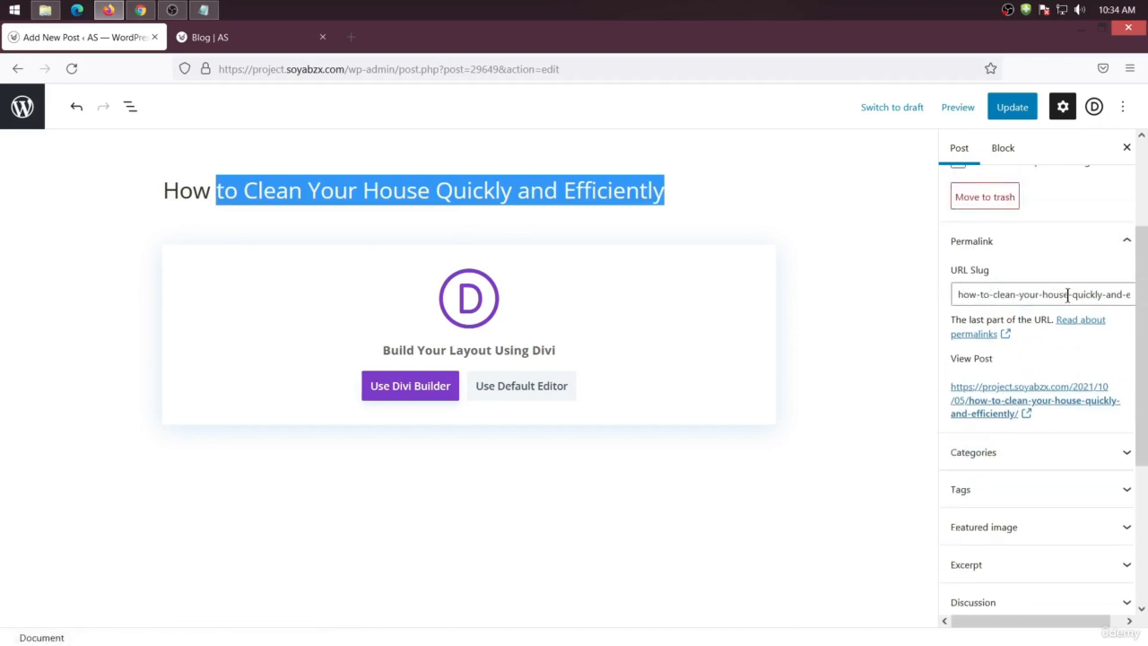
pyautogui.moveTo(1067, 295); pyautogui.dragTo(1146, 305)
pyautogui.rightClick(1032, 295)
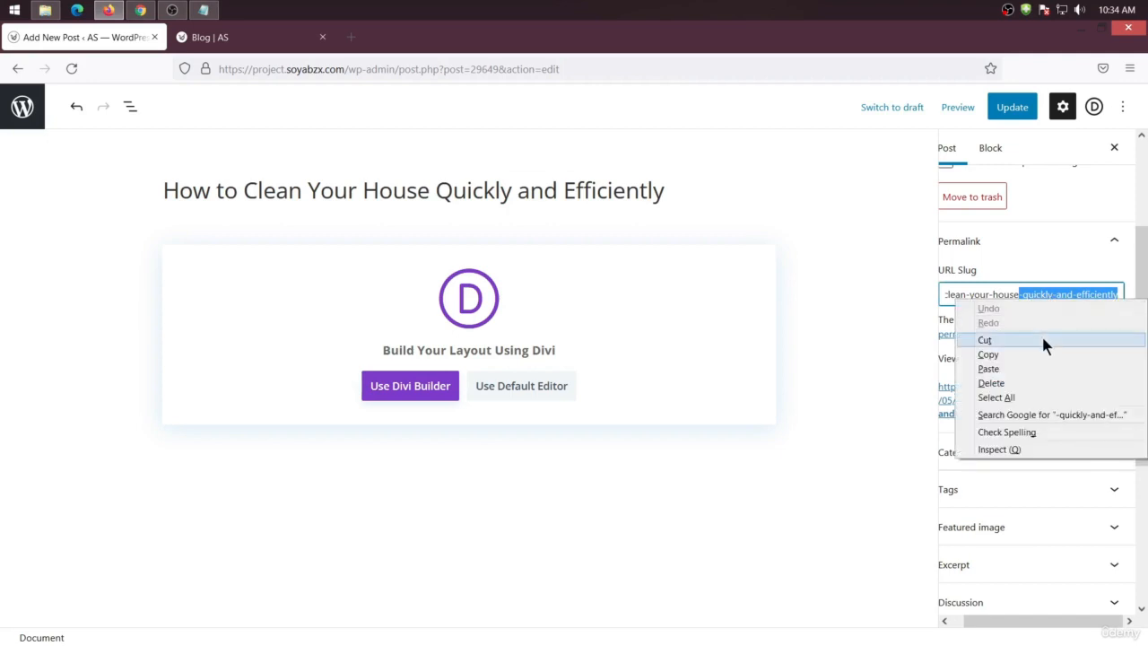
pyautogui.click(1041, 334)
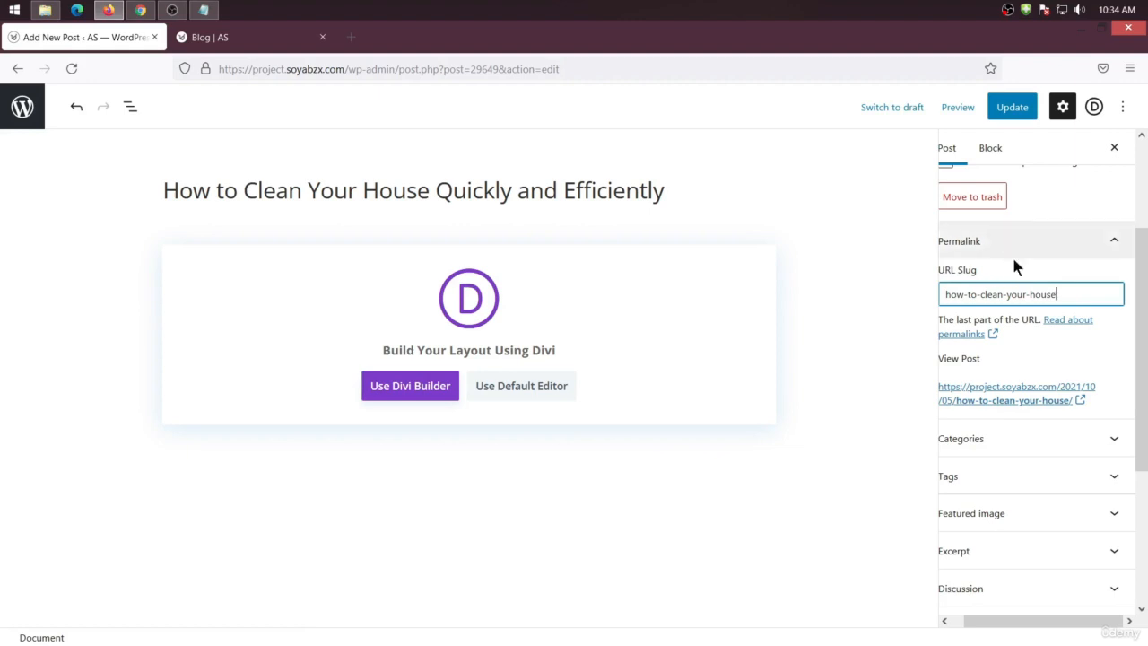
# Add a new post category named Home Cleaning
pyautogui.scroll(-2, 999, 286)
pyautogui.click(991, 367)
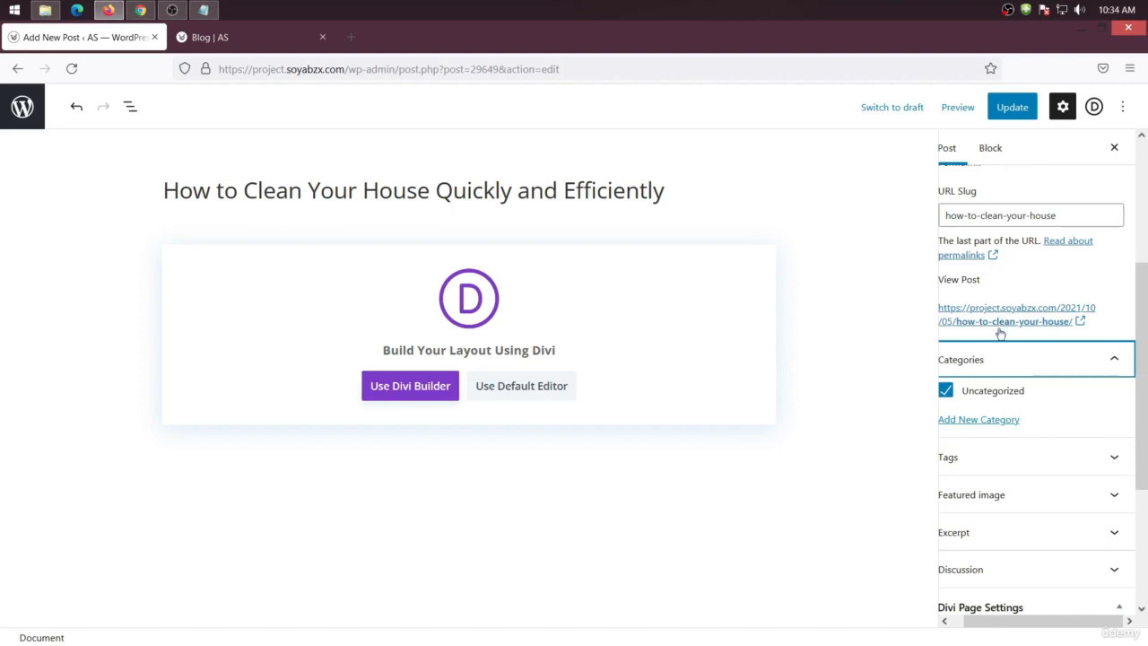
pyautogui.click(970, 418)
pyautogui.click(980, 466)
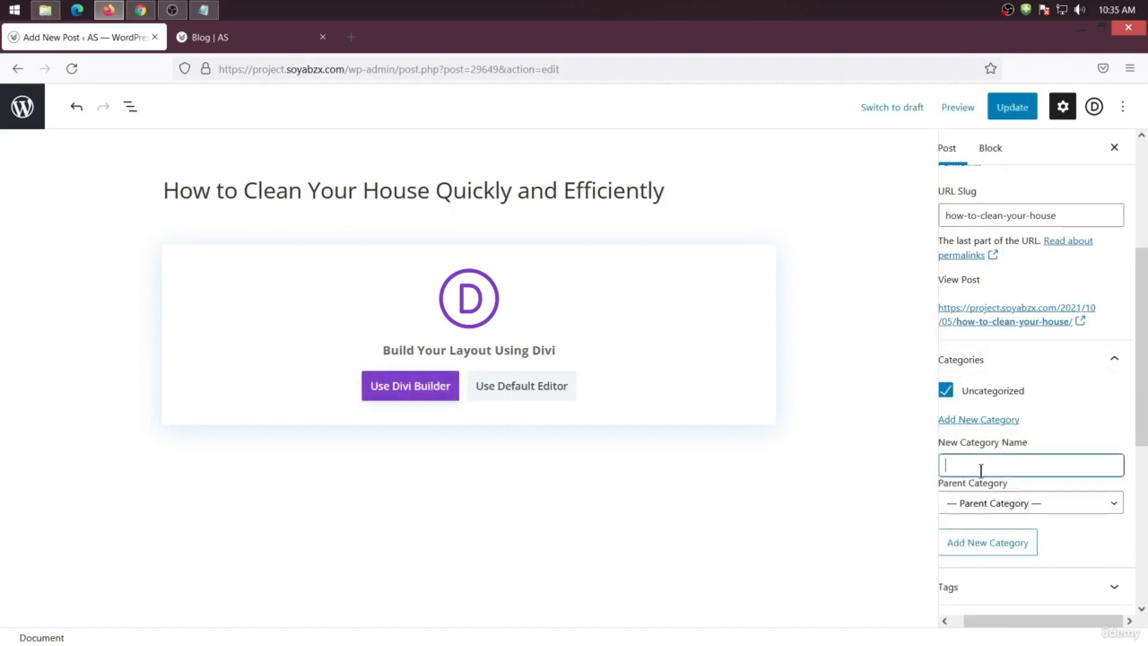
pyautogui.write('Home Cleaning')
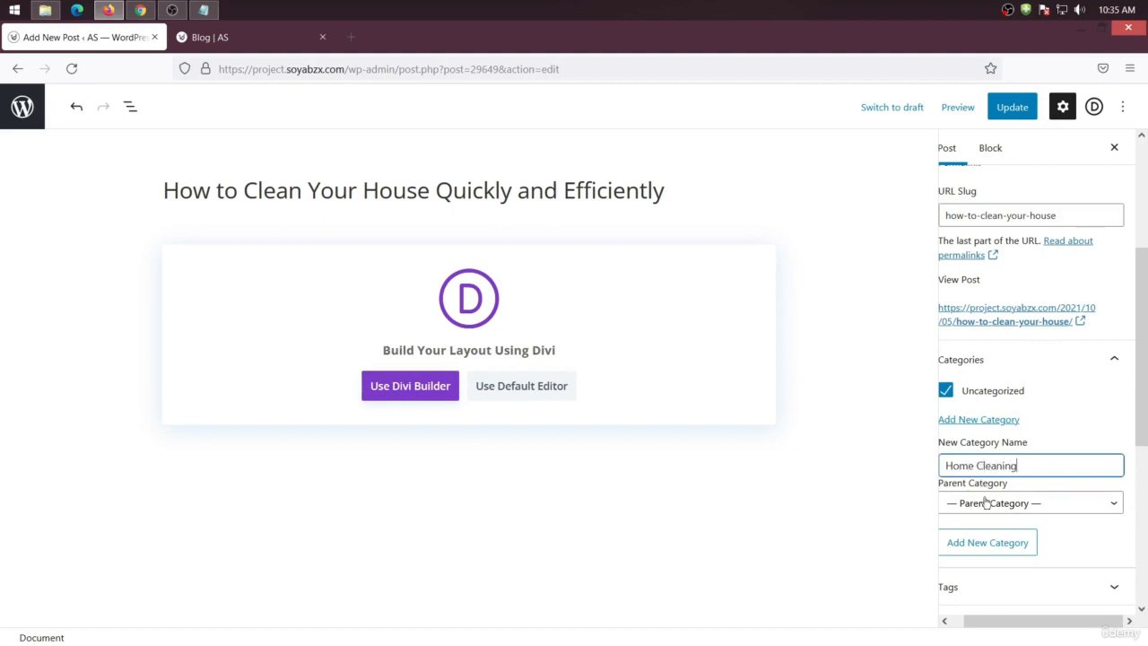
pyautogui.click(986, 544)
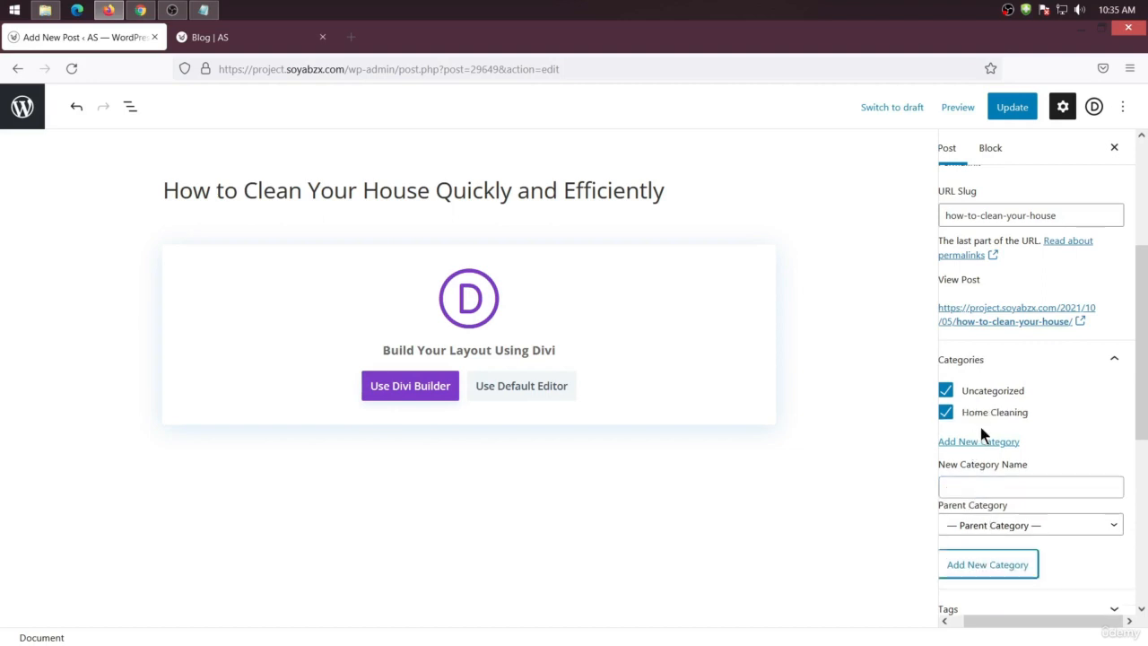
# Add two more categories named Cloth Cleaning and Clening Tips
pyautogui.click(978, 486)
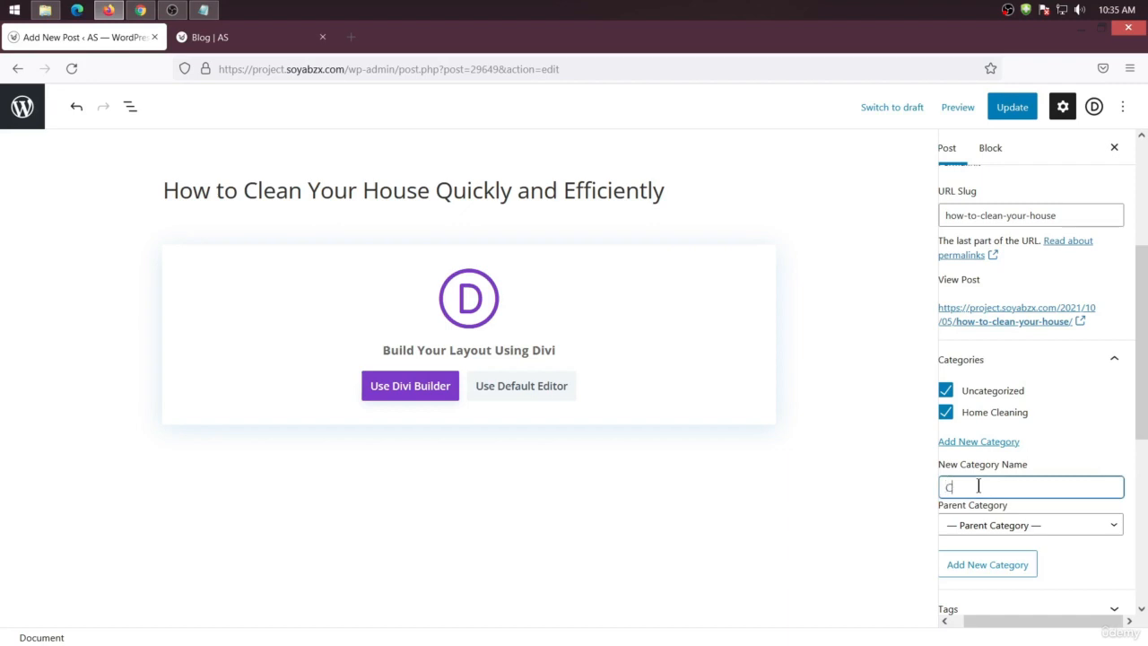
pyautogui.write('Cloth Cleaning')
pyautogui.click(981, 565)
pyautogui.click(967, 507)
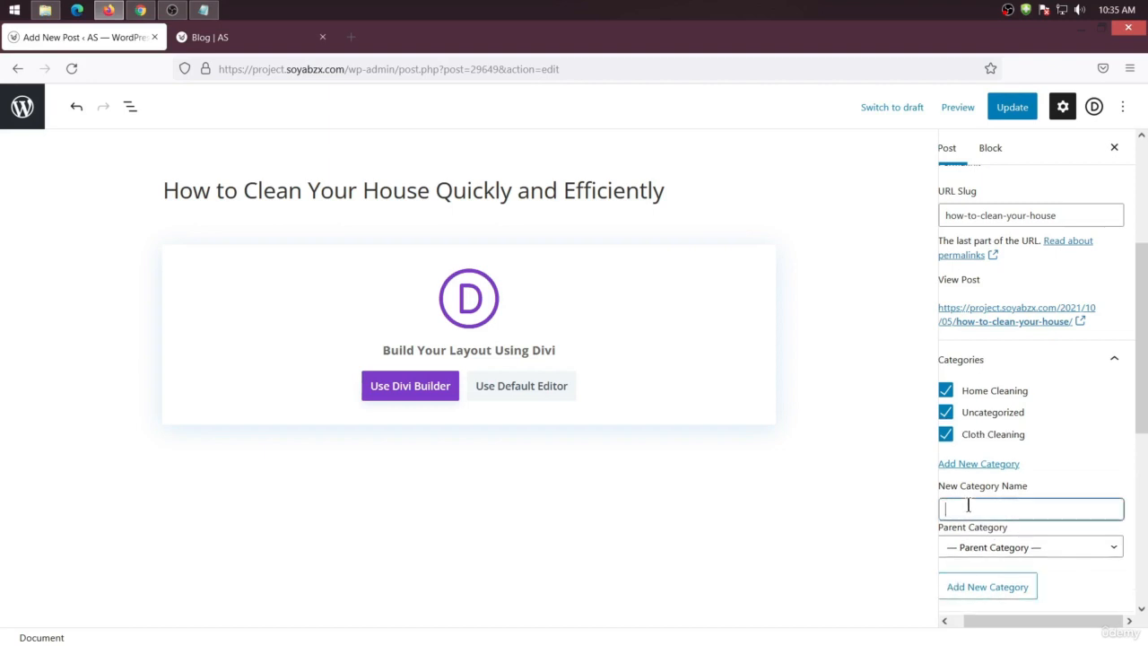
pyautogui.write('Cl')
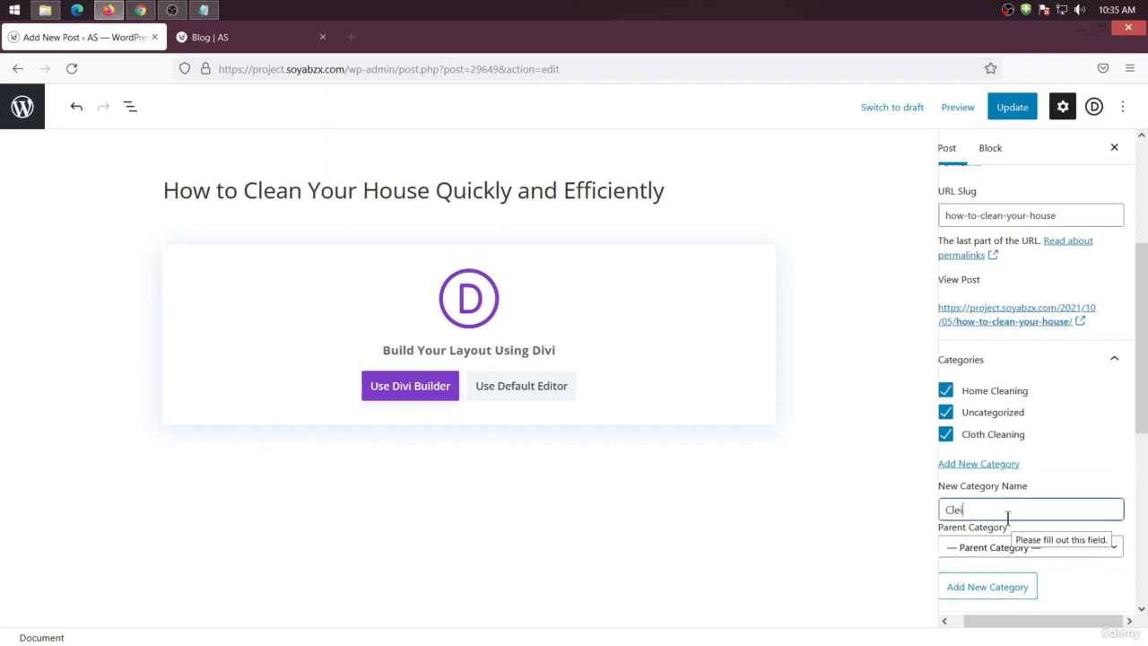
pyautogui.write('ening Tips')
pyautogui.click(992, 584)
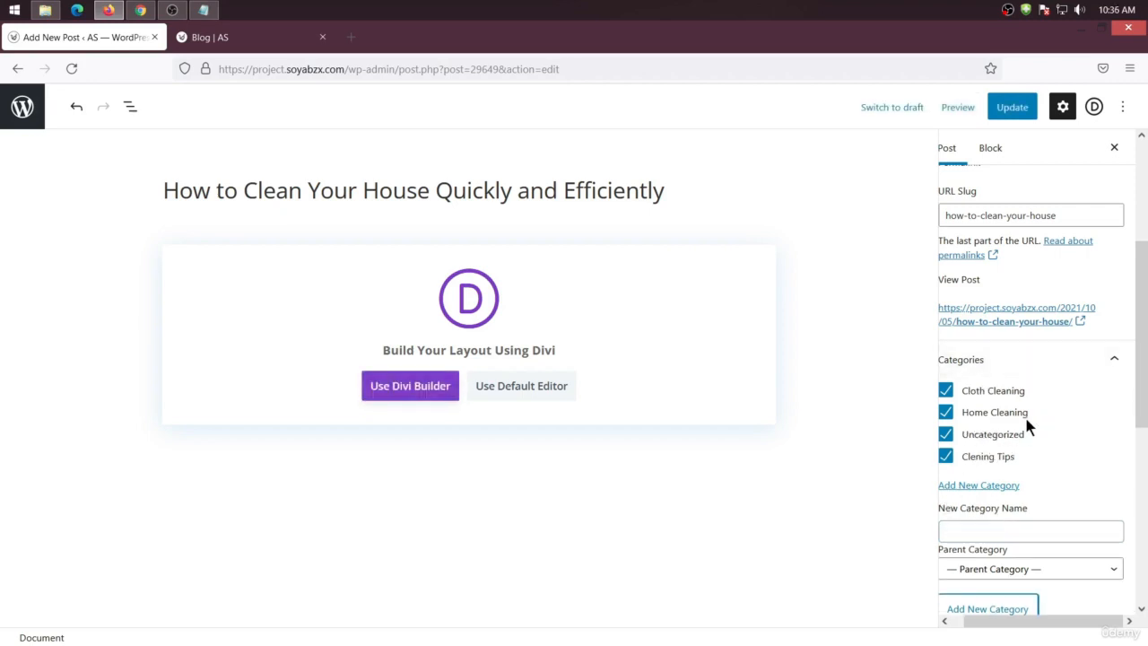
# Uncheck Cloth Cleaning, Home Cleaning and Uncategorized so only Clening Tips stays assigned to the post
pyautogui.click(945, 390)
pyautogui.click(945, 411)
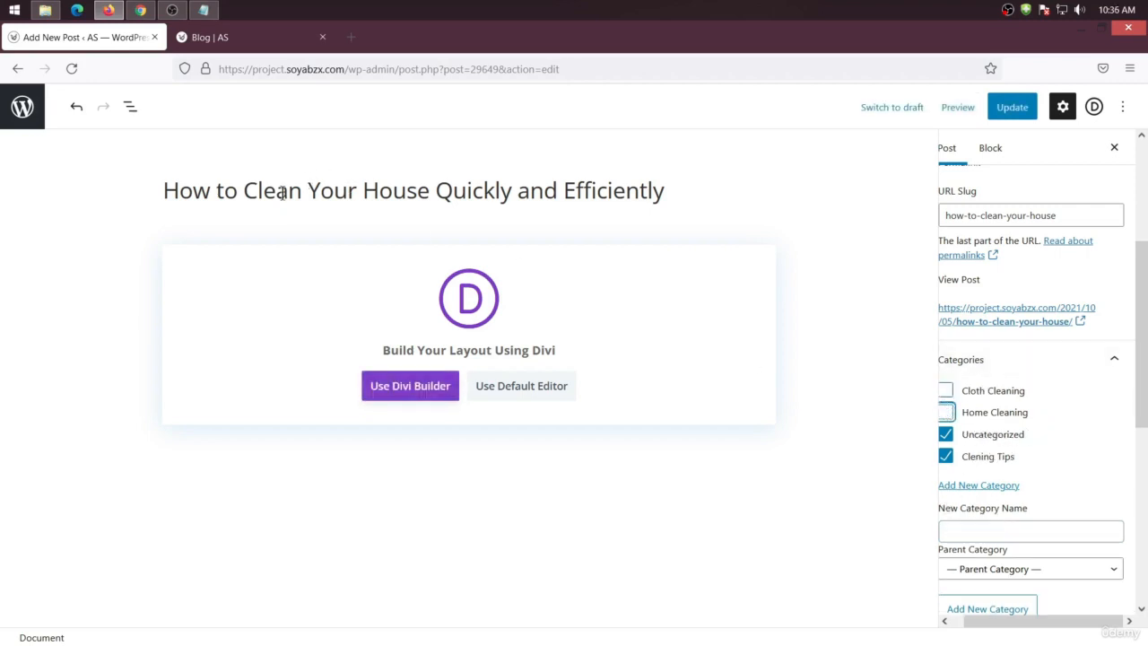
pyautogui.click(945, 434)
pyautogui.scroll(-4, 951, 459)
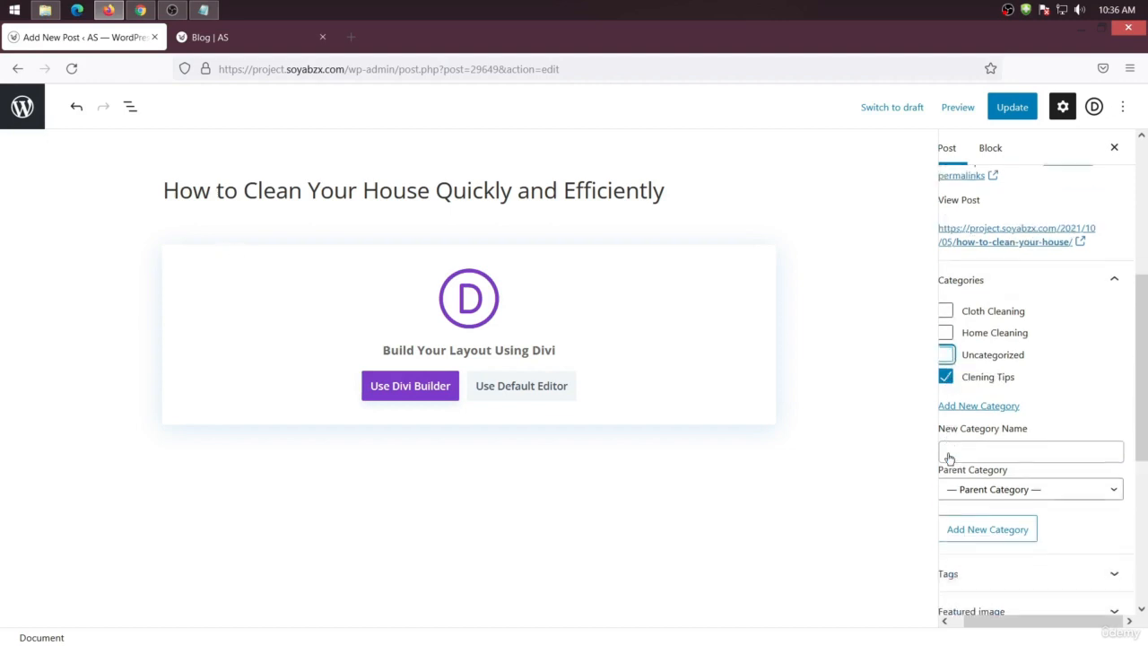
pyautogui.click(975, 461)
pyautogui.scroll(4, 971, 405)
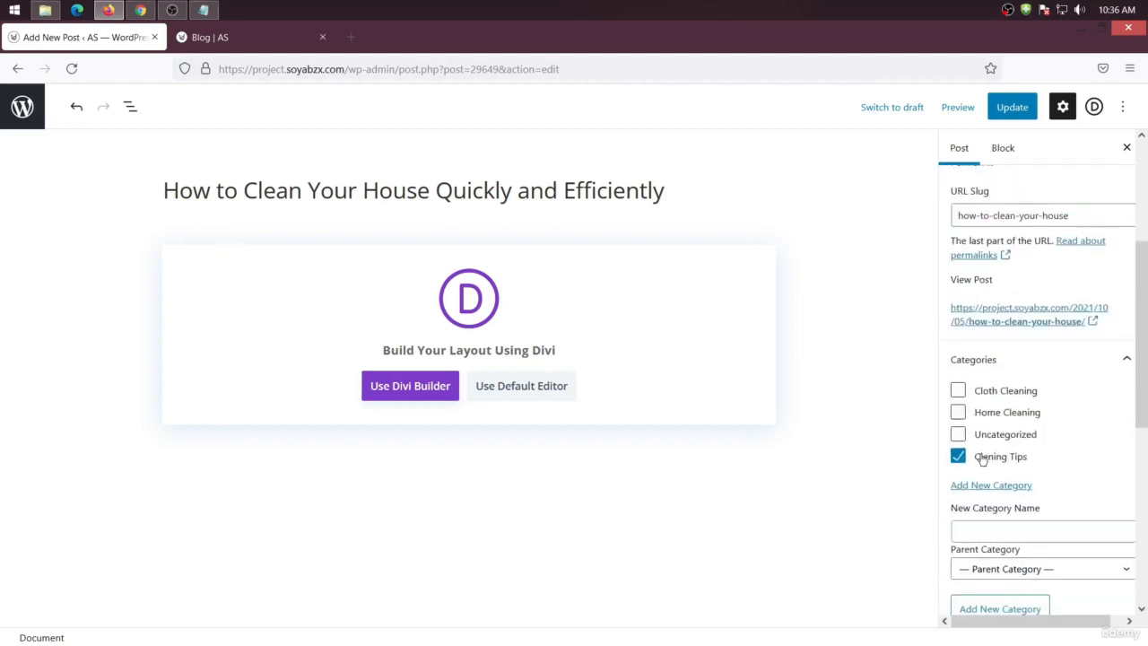
pyautogui.scroll(-2, 1004, 406)
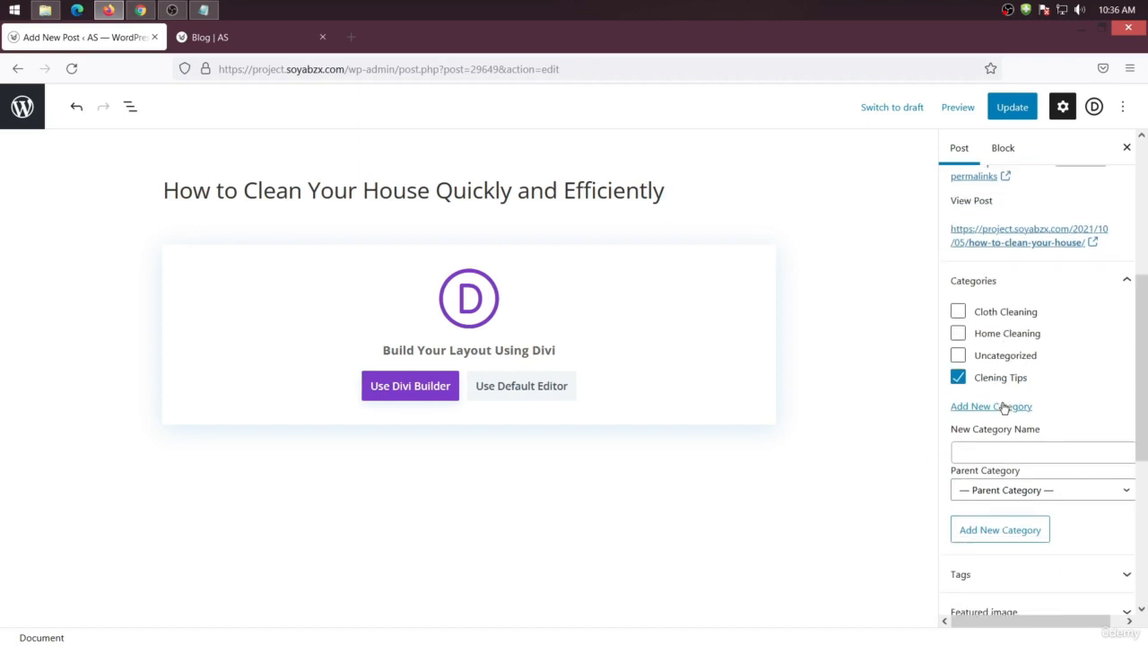
pyautogui.scroll(-4, 1003, 406)
# Open the Featured image section of the post settings
pyautogui.click(1002, 424)
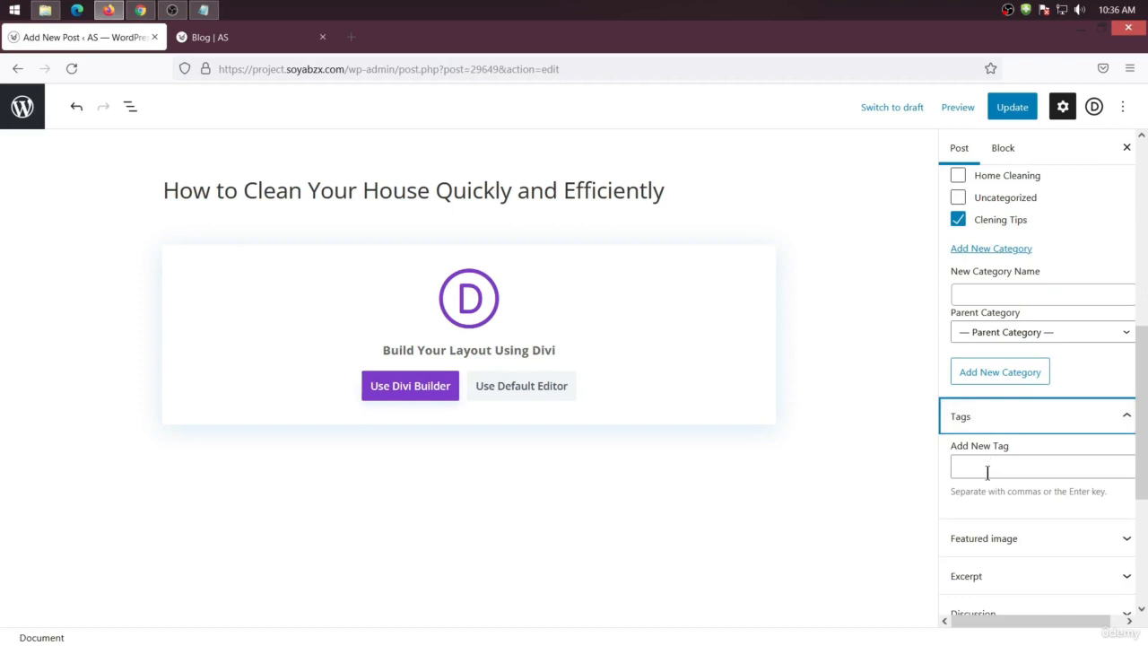
pyautogui.click(1002, 421)
pyautogui.click(985, 460)
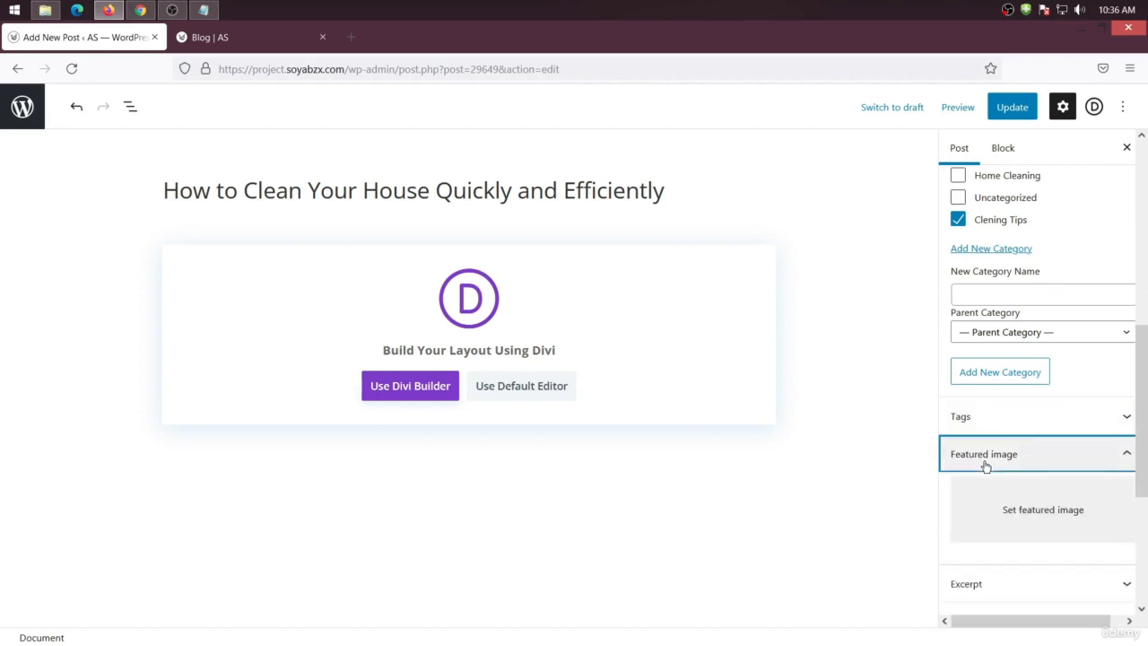
pyautogui.scroll(-2, 985, 466)
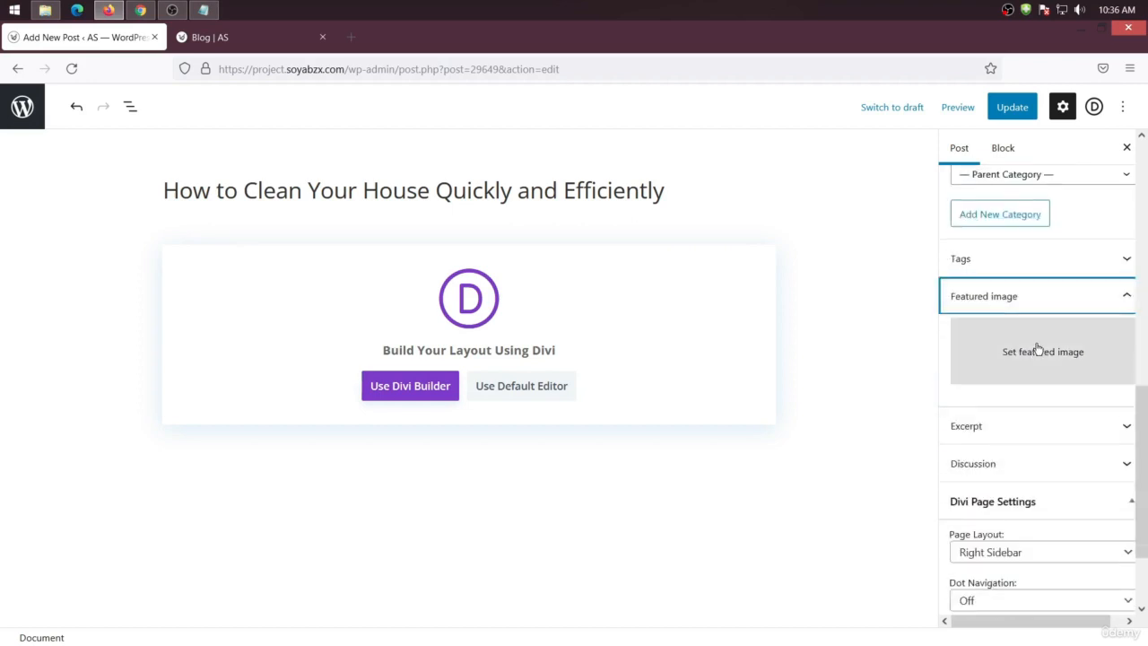
pyautogui.scroll(-1, 1035, 349)
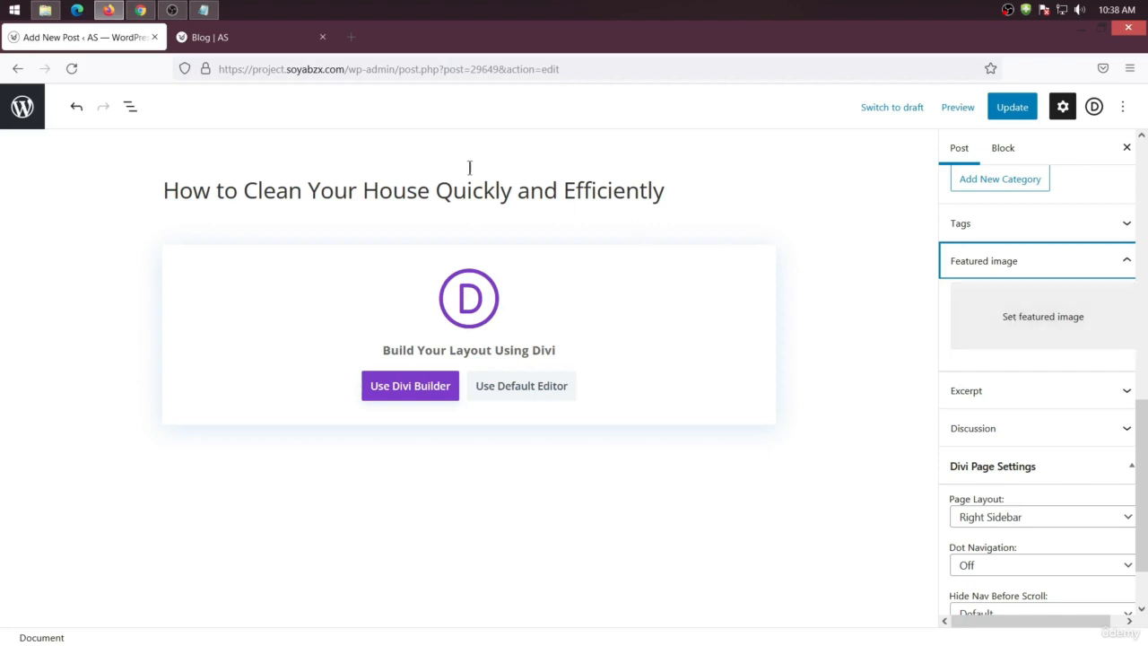
# In a new tab, search Google Images for cleaning and filter the results to Creative Commons licenses
pyautogui.click(350, 37)
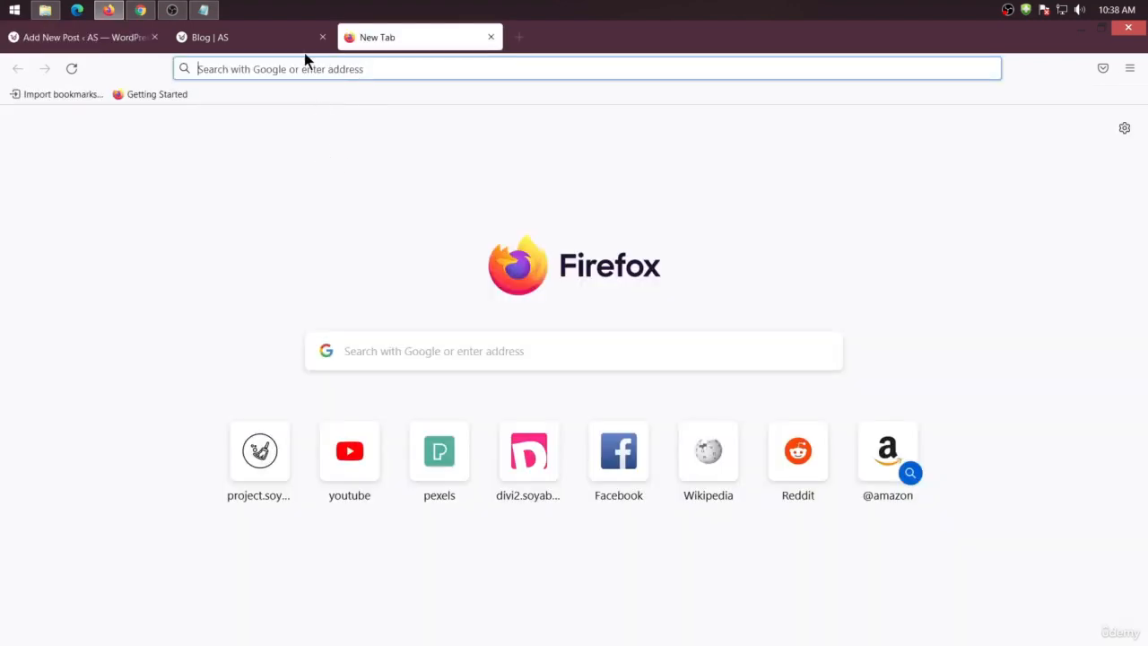
pyautogui.write('cleaning')
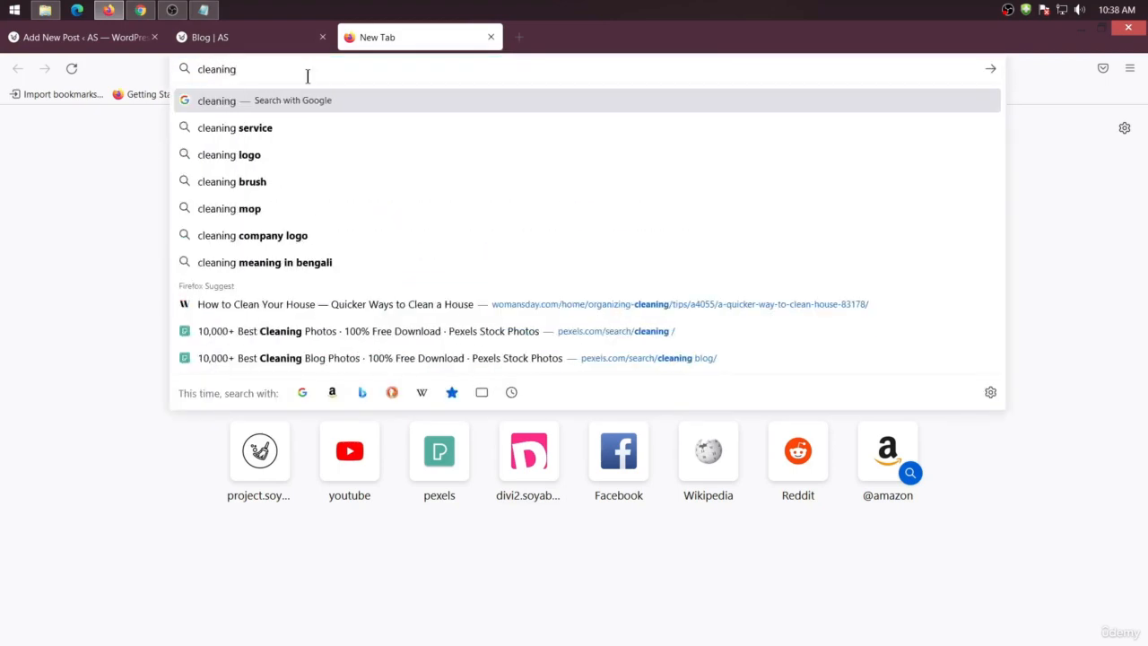
pyautogui.press('Return')
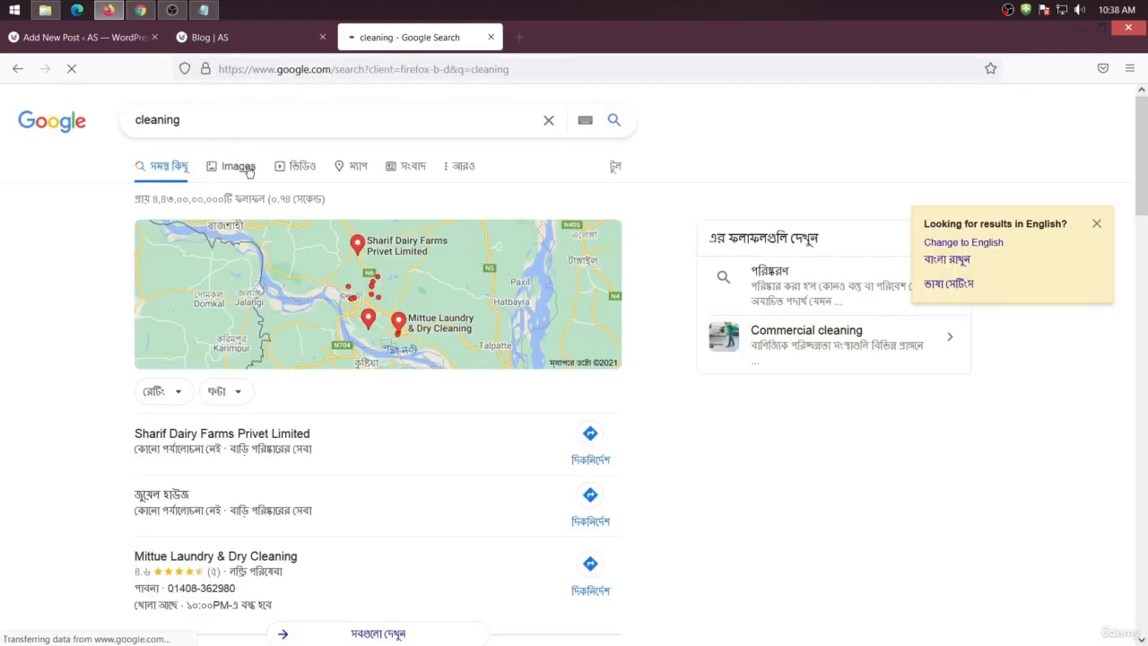
pyautogui.click(237, 166)
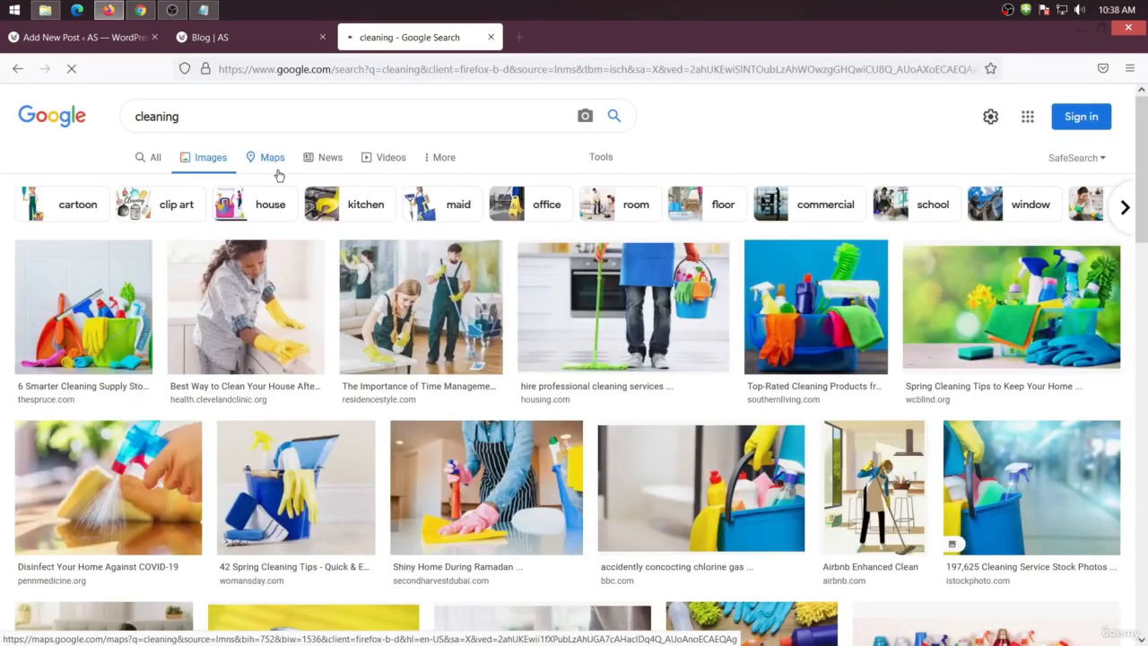
pyautogui.click(429, 160)
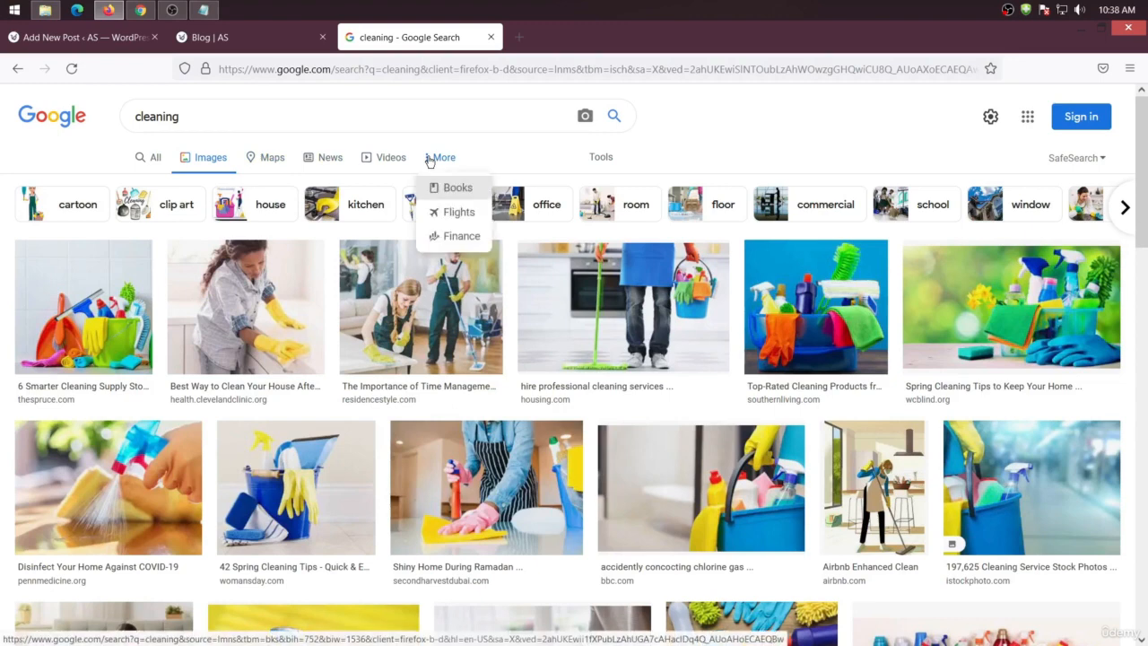
pyautogui.click(599, 157)
pyautogui.click(363, 186)
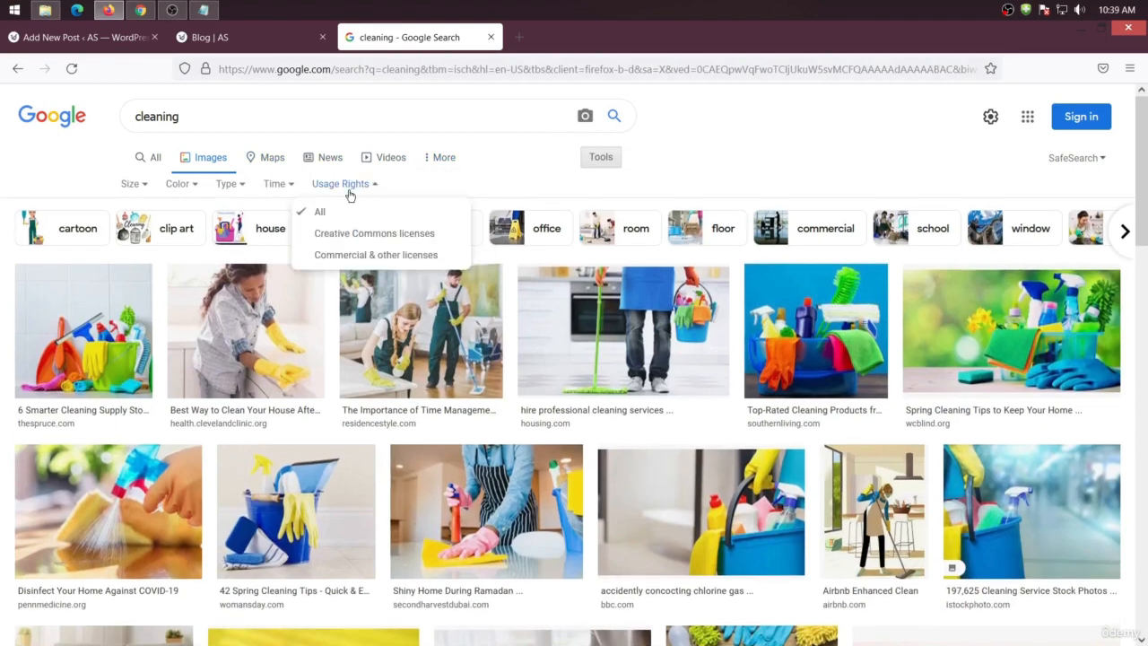
pyautogui.click(341, 236)
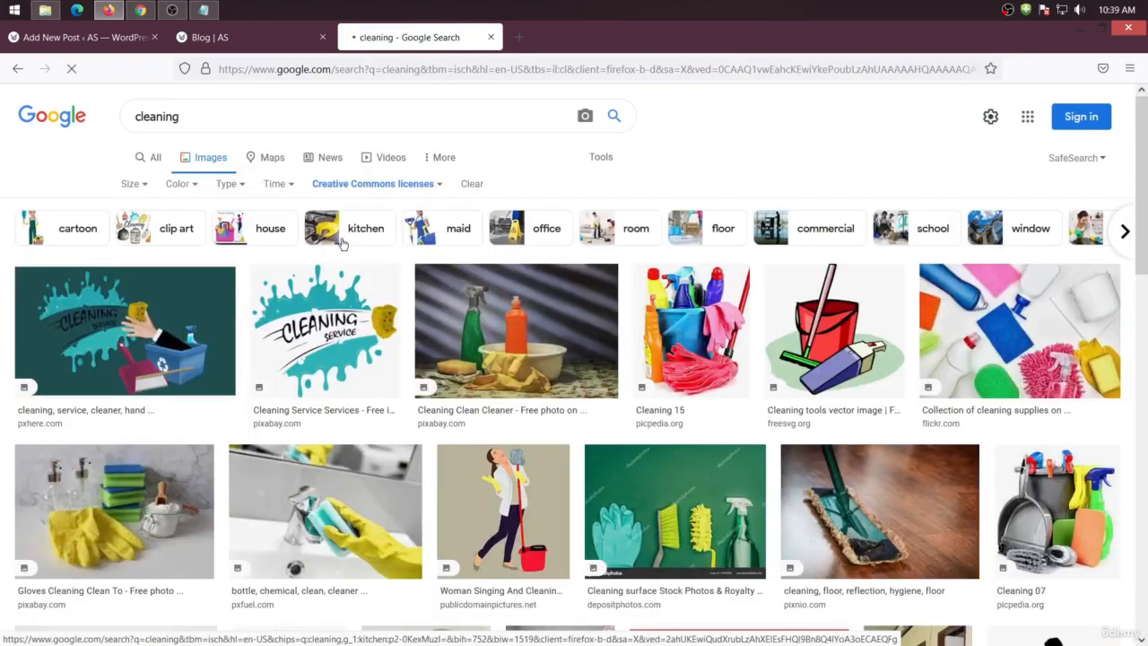
# Scroll through the Creative Commons cleaning image results and return to the top
pyautogui.scroll(-5, 415, 372)
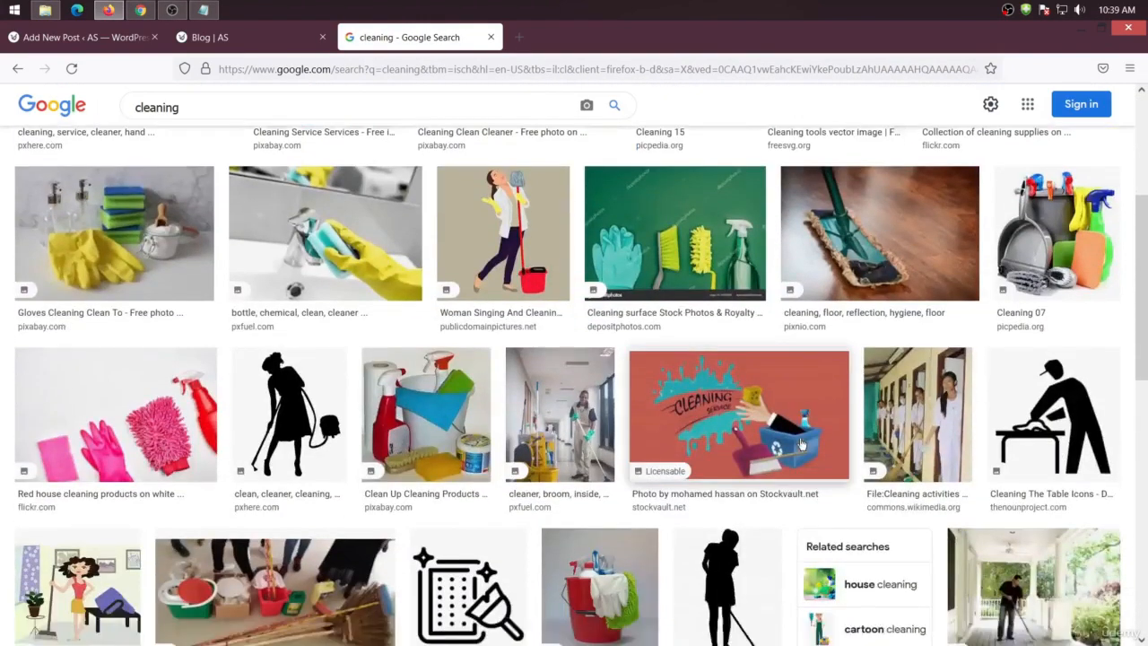
pyautogui.scroll(-6, 801, 443)
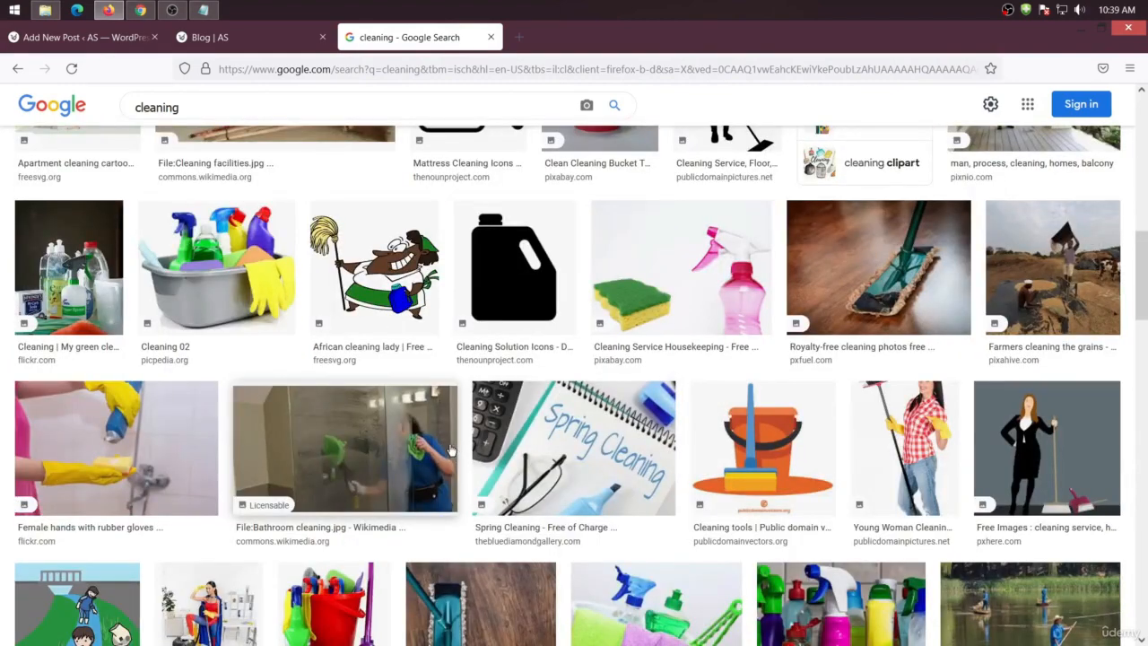
pyautogui.scroll(-6, 444, 453)
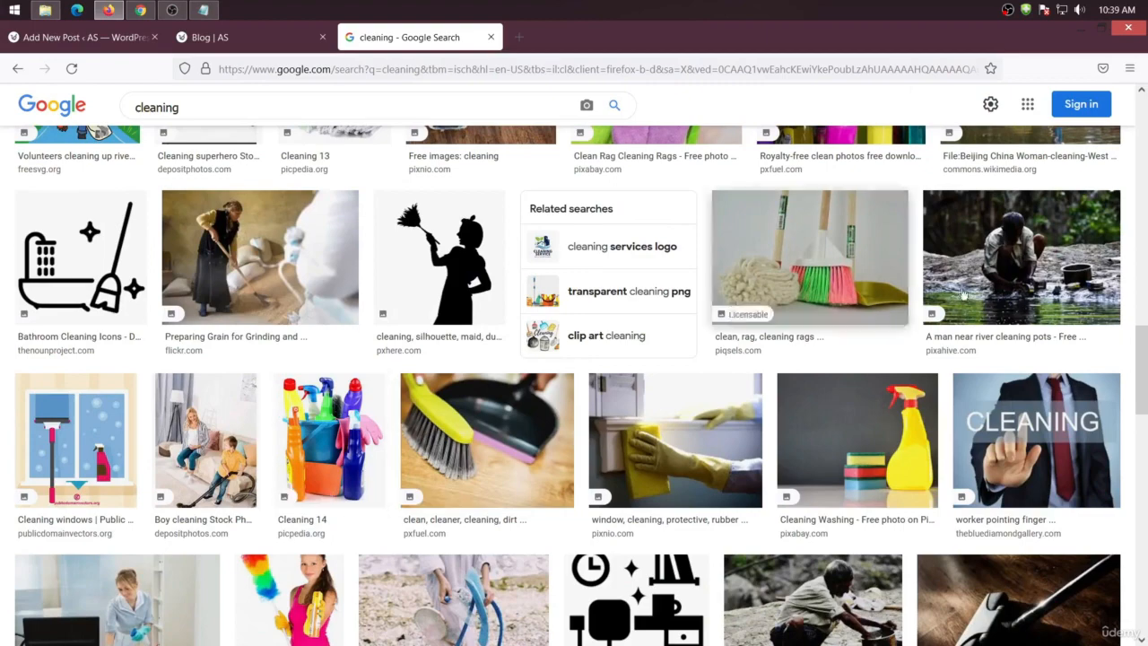
pyautogui.scroll(-3, 449, 412)
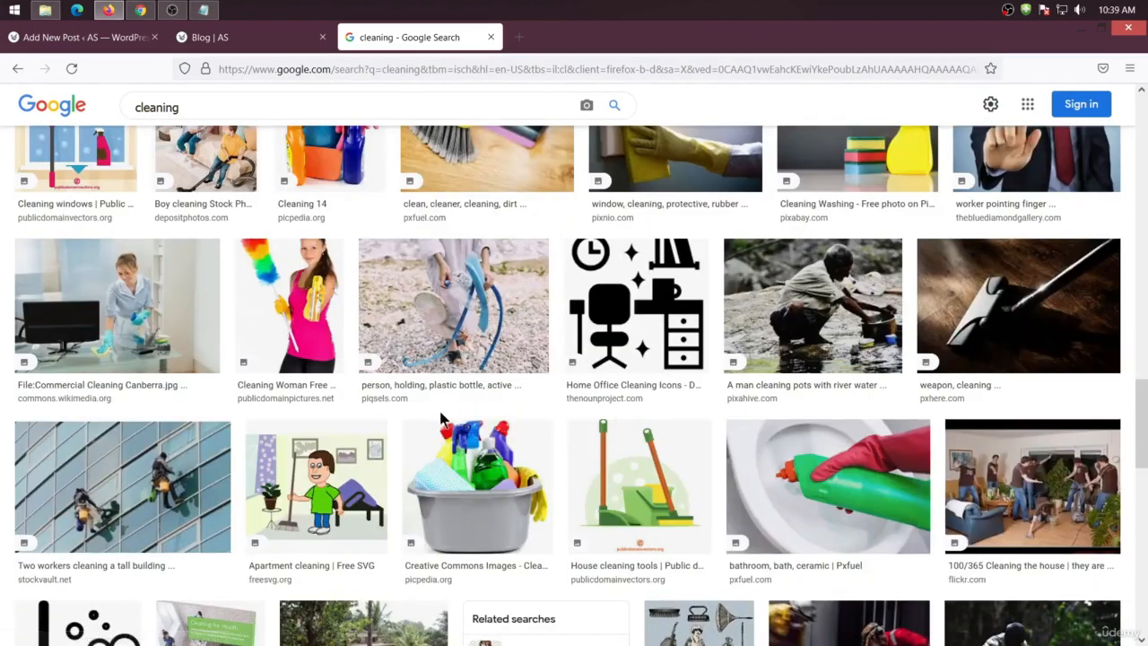
pyautogui.press('Home')
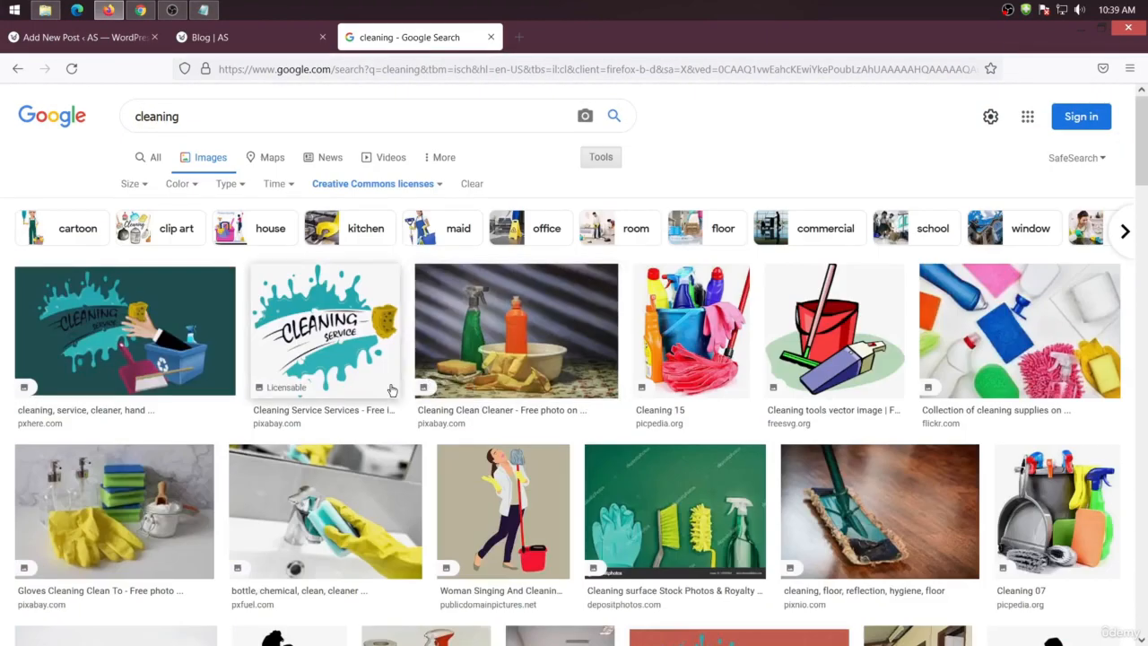
# Copy pexels.com from the Notepad list of free image websites and open it in a new browser tab
pyautogui.click(203, 10)
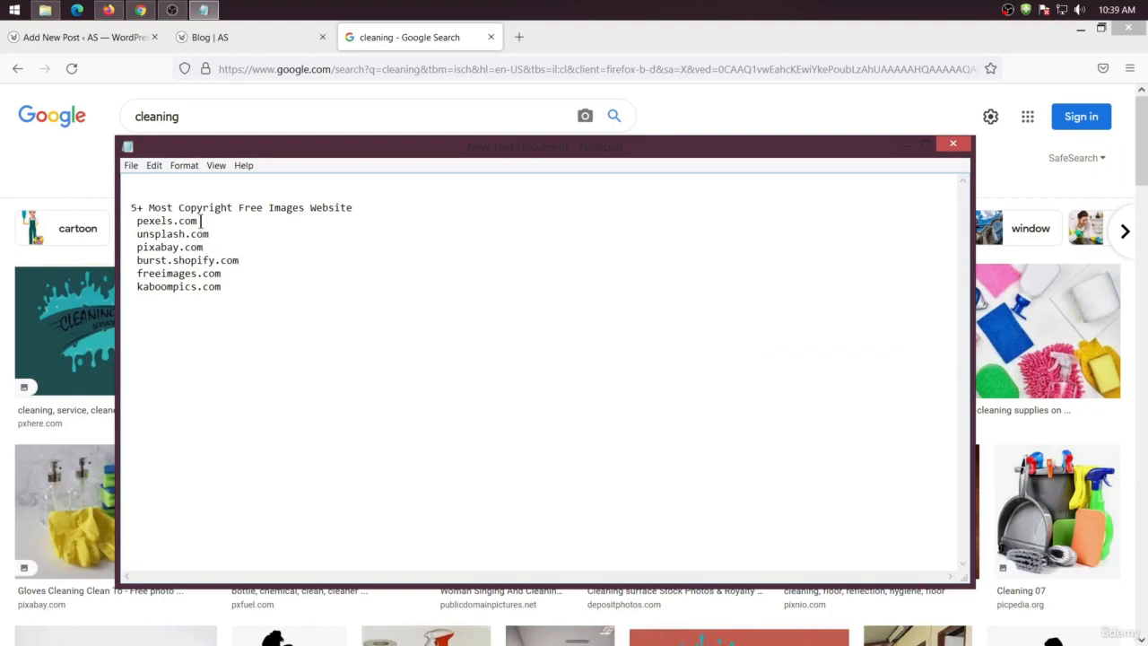
pyautogui.moveTo(200, 222); pyautogui.dragTo(129, 224)
pyautogui.hotkey('ctrl', 'c')
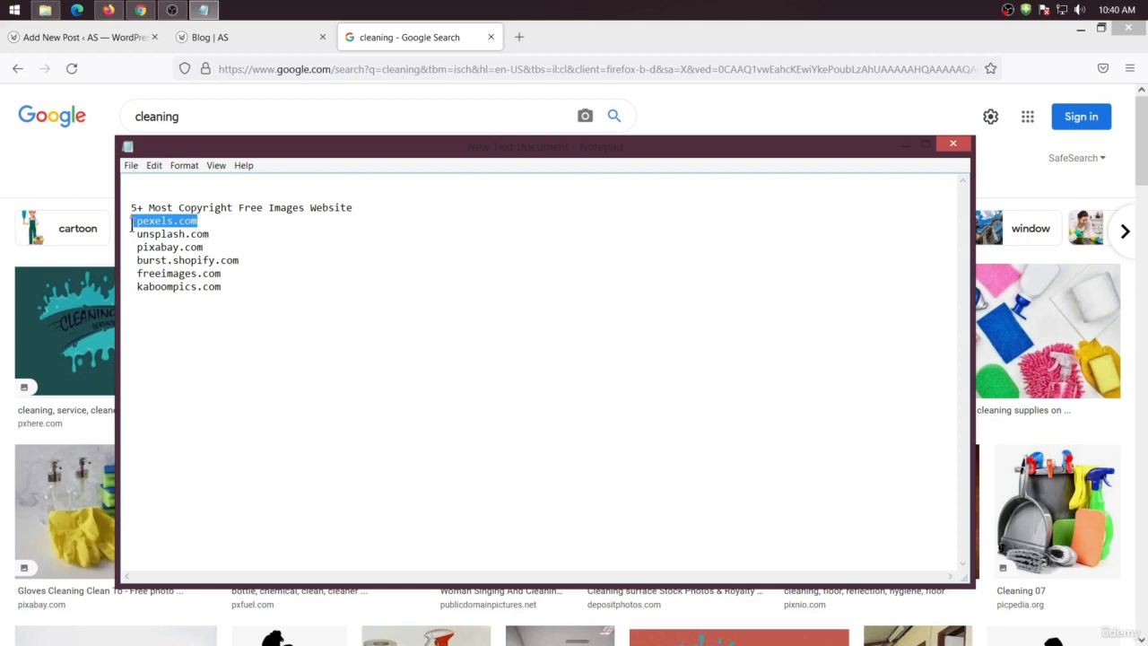
pyautogui.click(517, 37)
pyautogui.hotkey('ctrl', 'v')
pyautogui.press('Return')
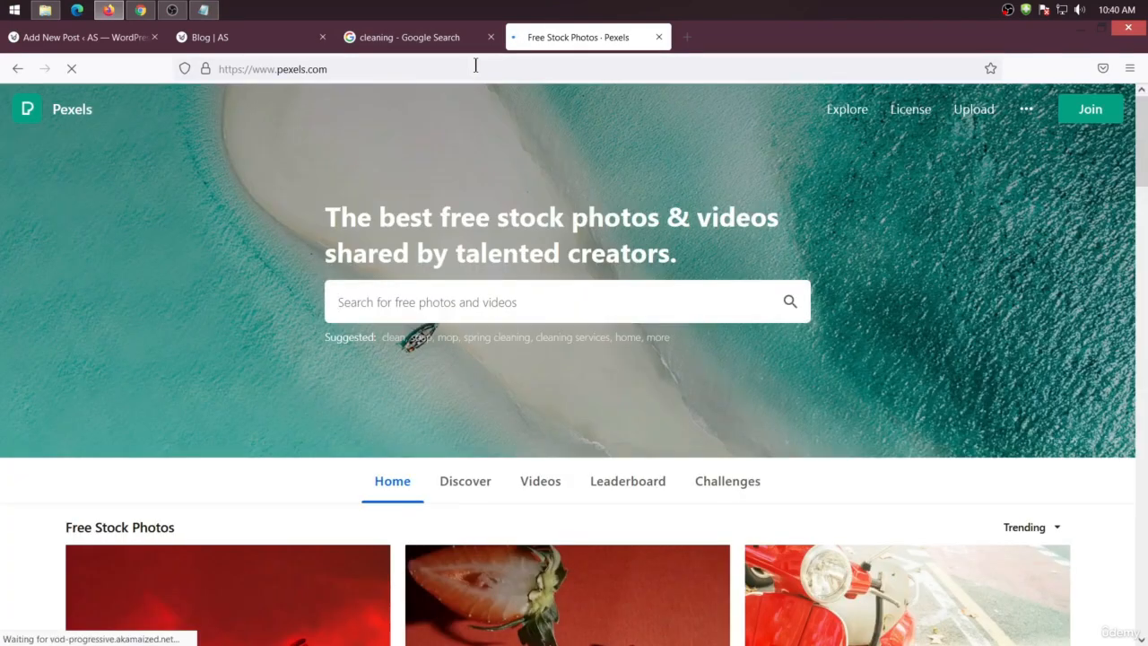
# Search Pexels for cleaning photos and browse the results
pyautogui.scroll(-10, 488, 218)
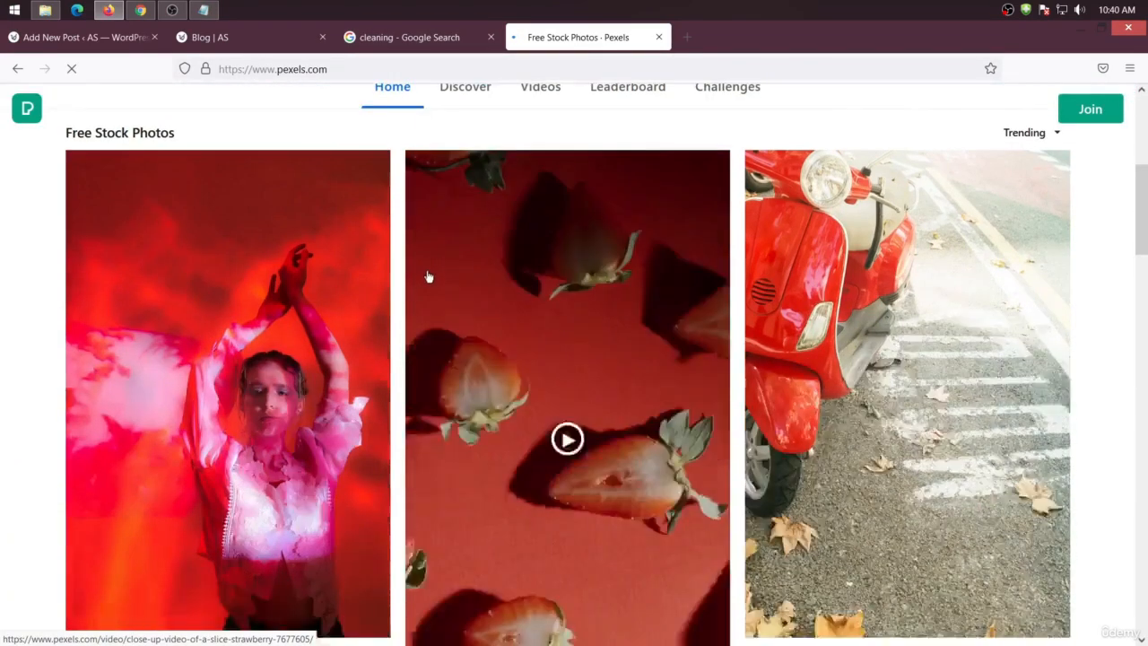
pyautogui.scroll(3, 492, 249)
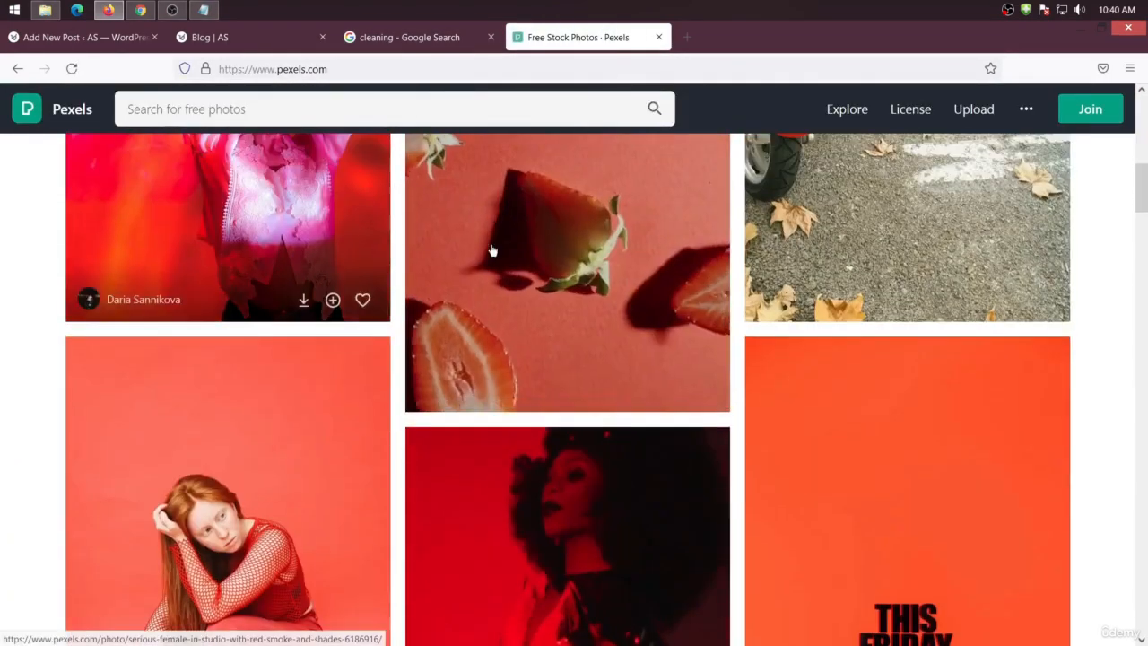
pyautogui.scroll(-4, 505, 275)
pyautogui.scroll(4, 499, 251)
pyautogui.scroll(10, 499, 251)
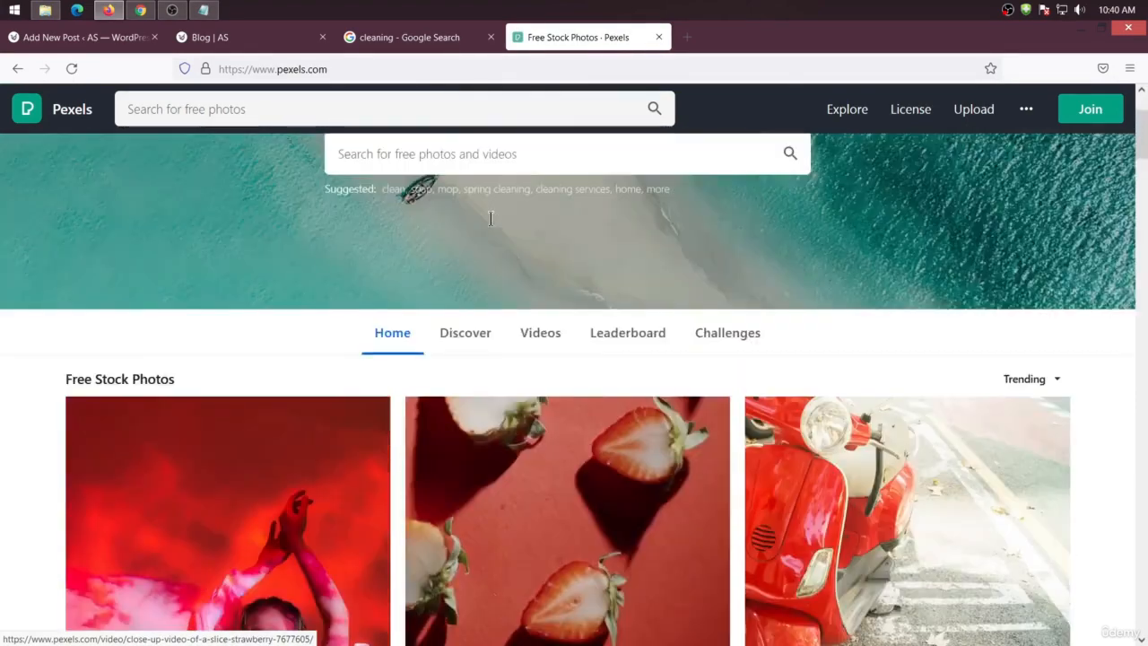
pyautogui.click(455, 233)
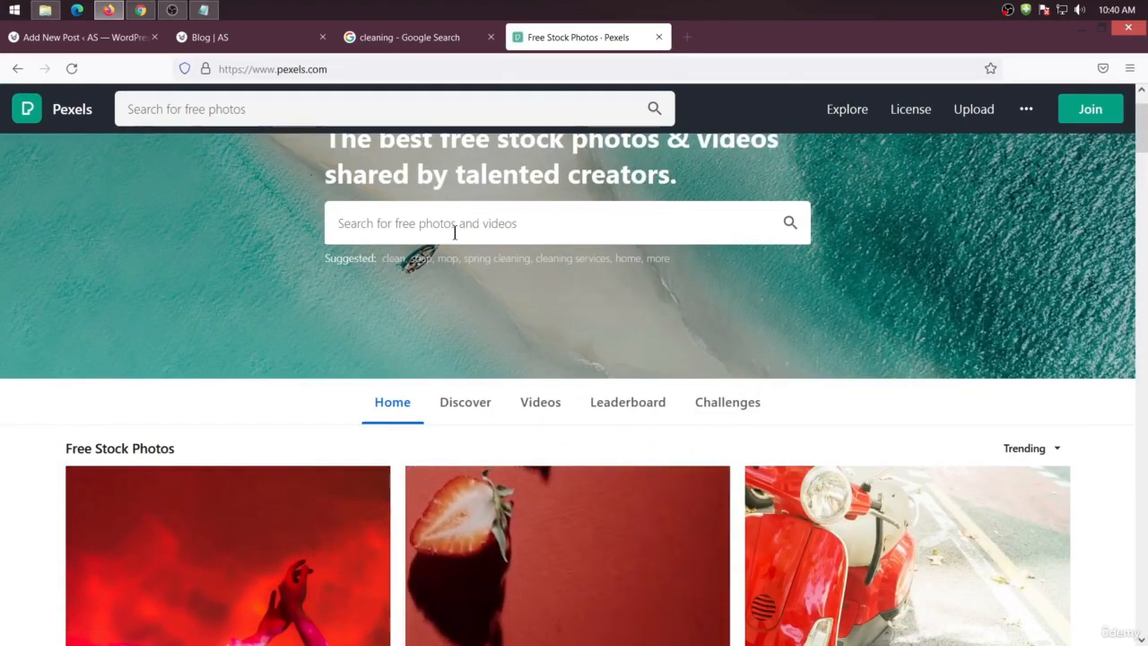
pyautogui.write('clening')
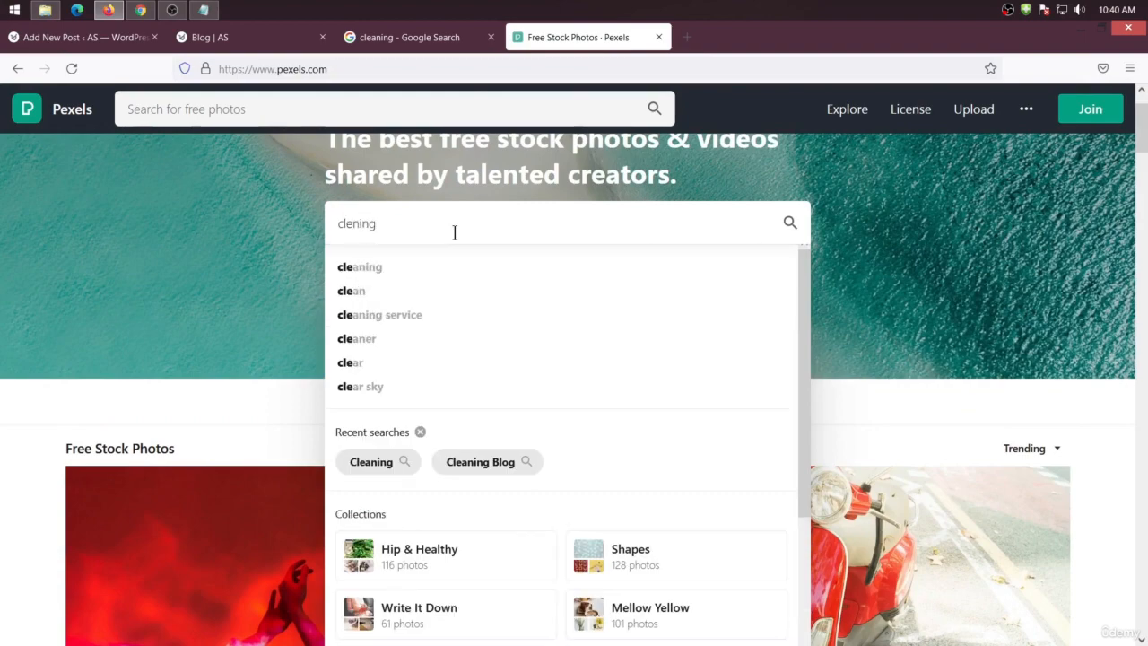
pyautogui.press('Return')
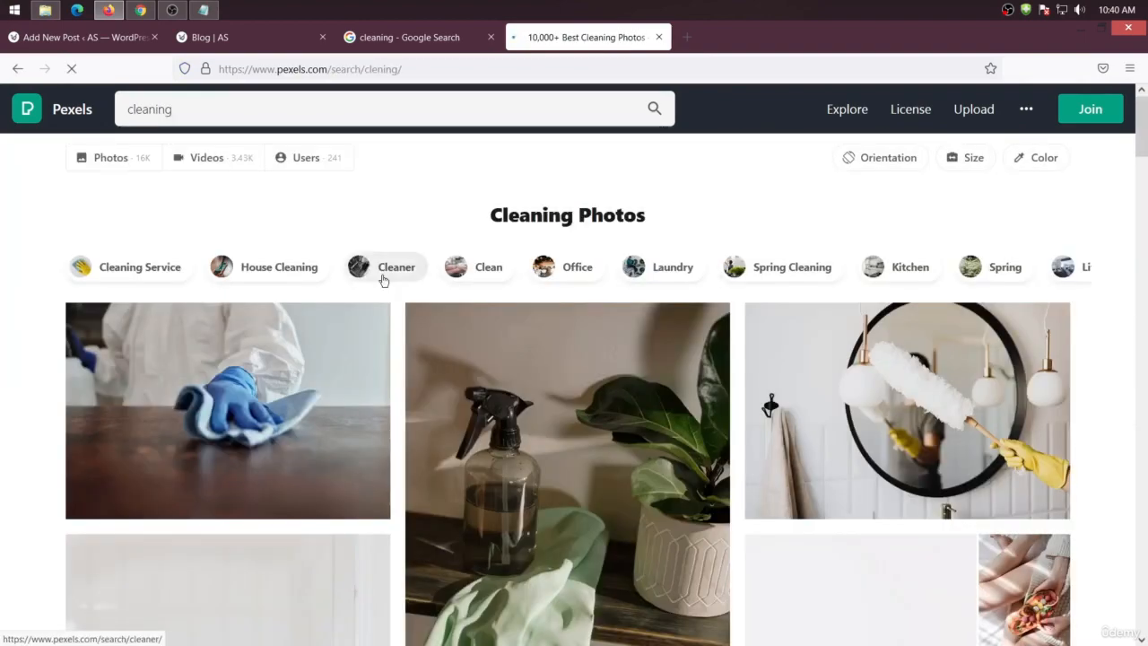
pyautogui.scroll(-10, 382, 275)
pyautogui.scroll(-4, 389, 350)
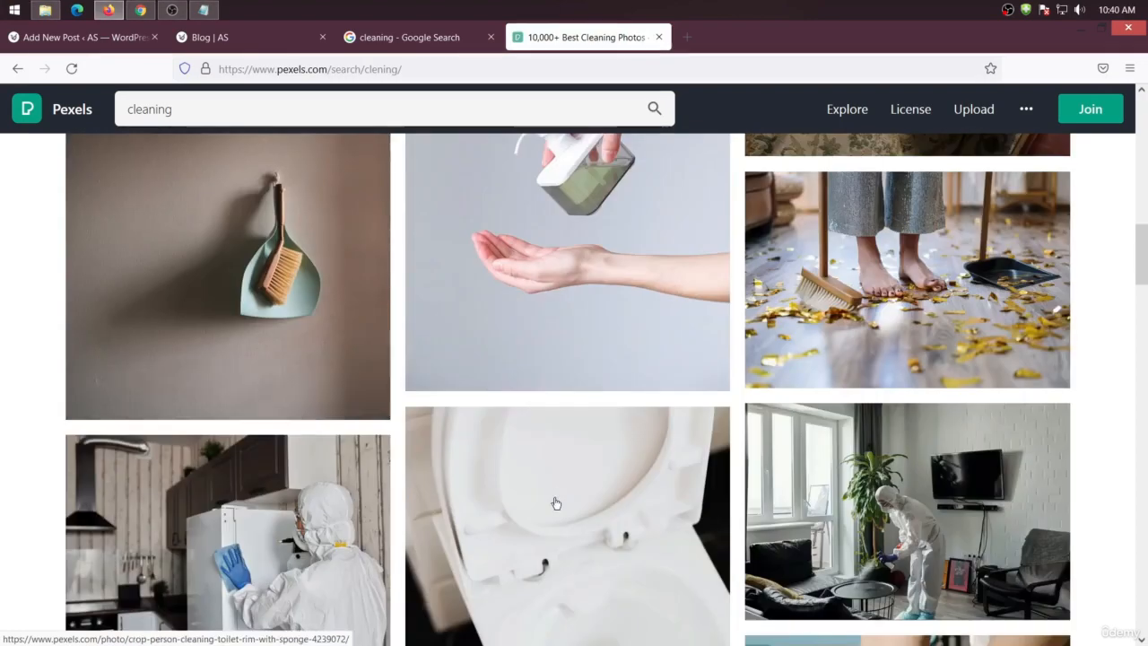
pyautogui.scroll(10, 553, 479)
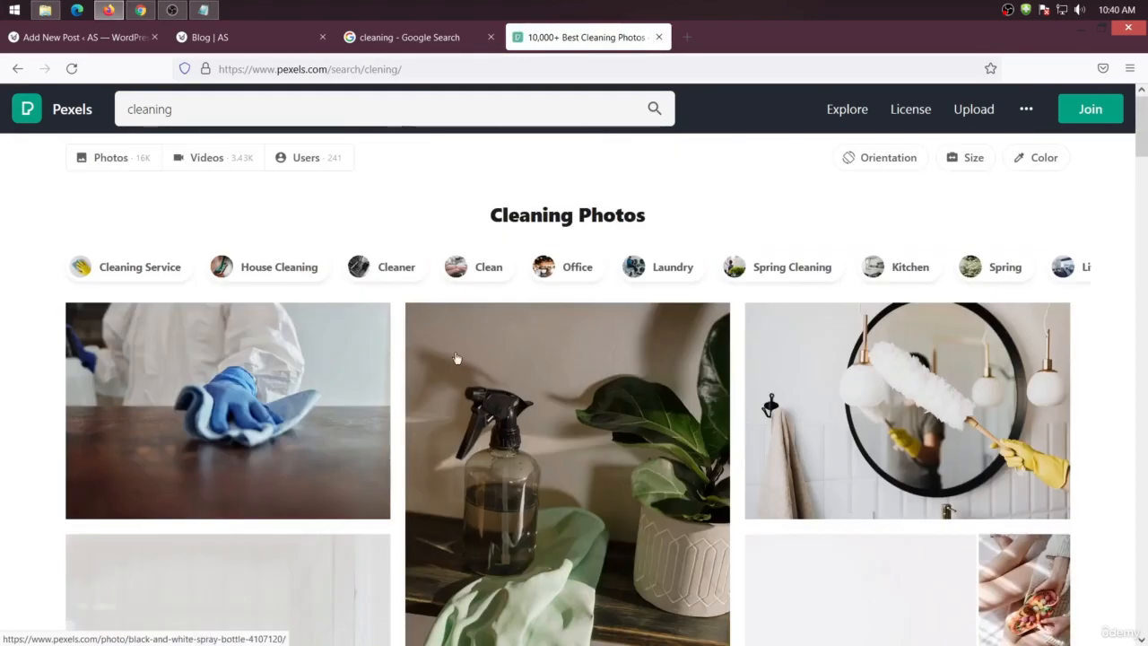
# Copy unsplash.com from the Notepad list, open it in a new tab, and close that tab again
pyautogui.click(203, 10)
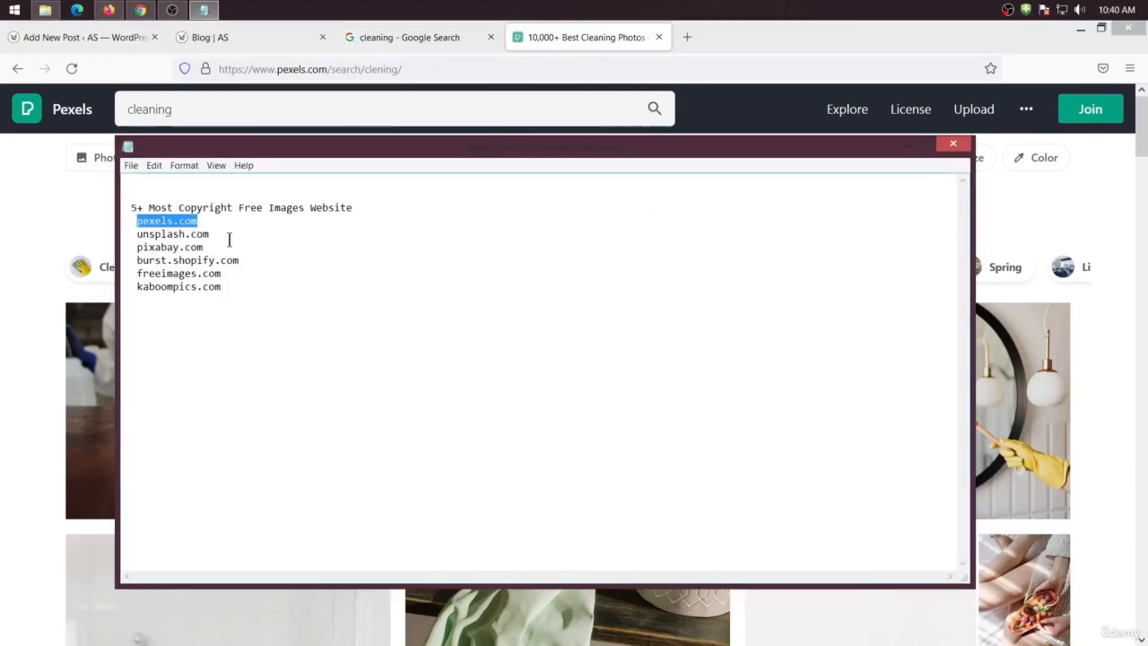
pyautogui.moveTo(209, 233); pyautogui.dragTo(128, 234)
pyautogui.hotkey('ctrl', 'c')
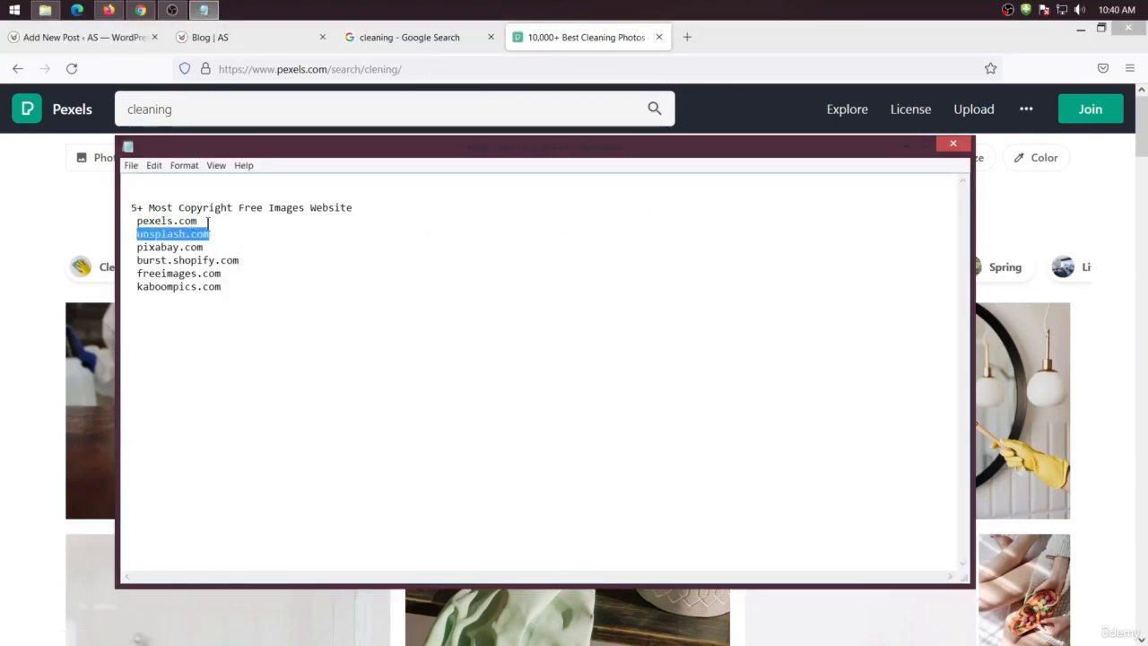
pyautogui.click(687, 37)
pyautogui.hotkey('ctrl', 'v')
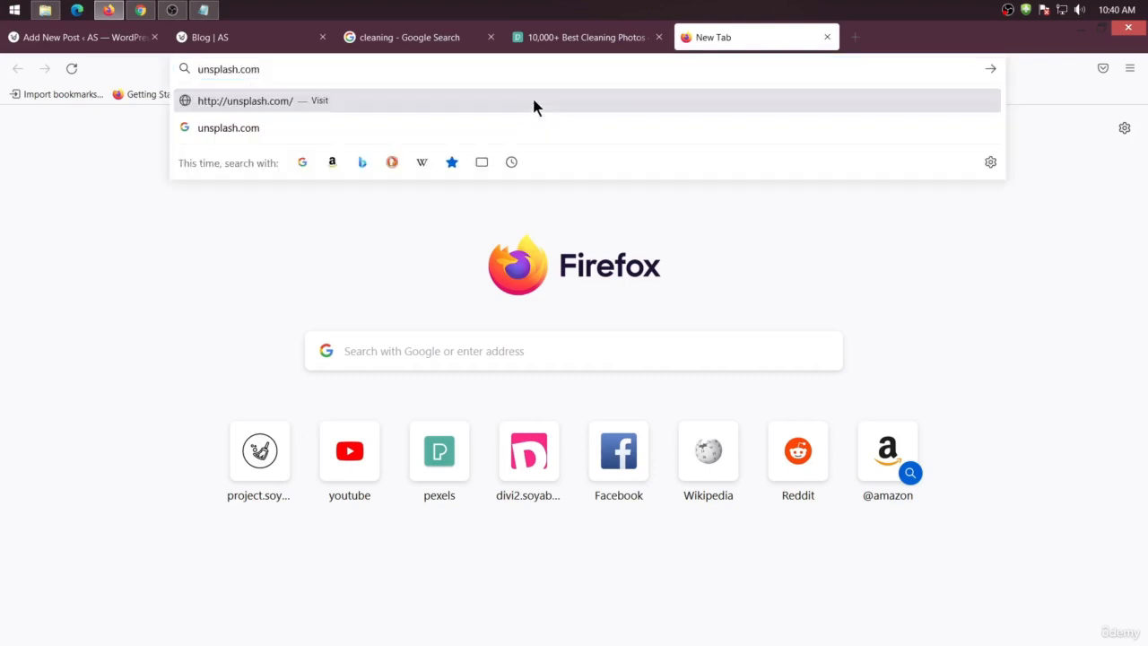
pyautogui.press('Return')
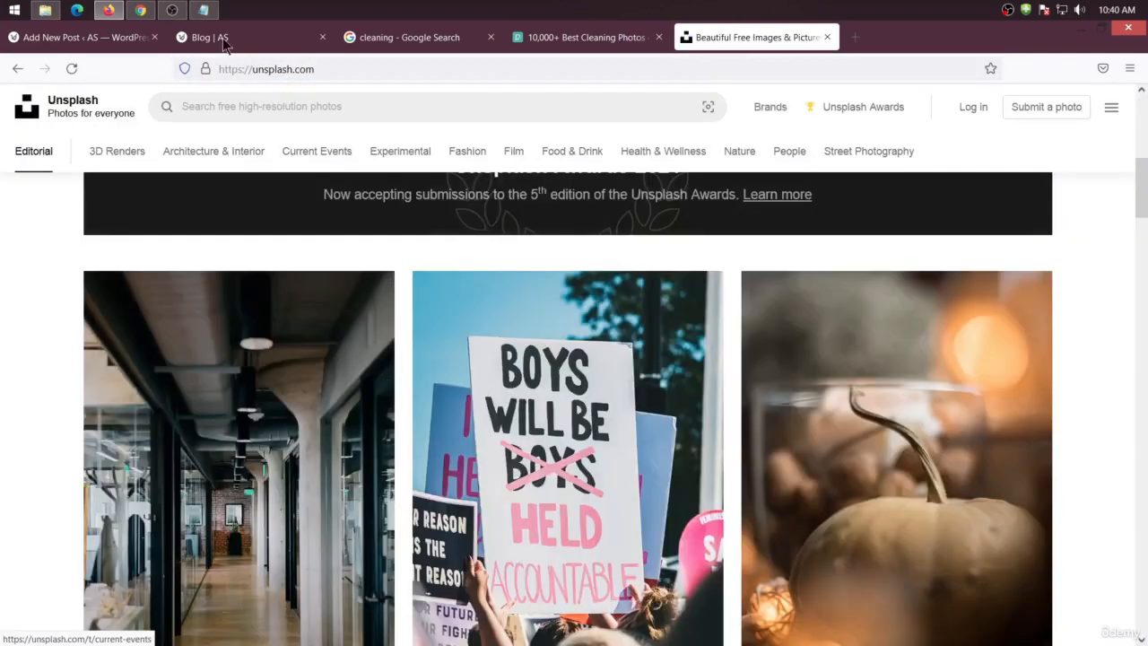
pyautogui.click(204, 9)
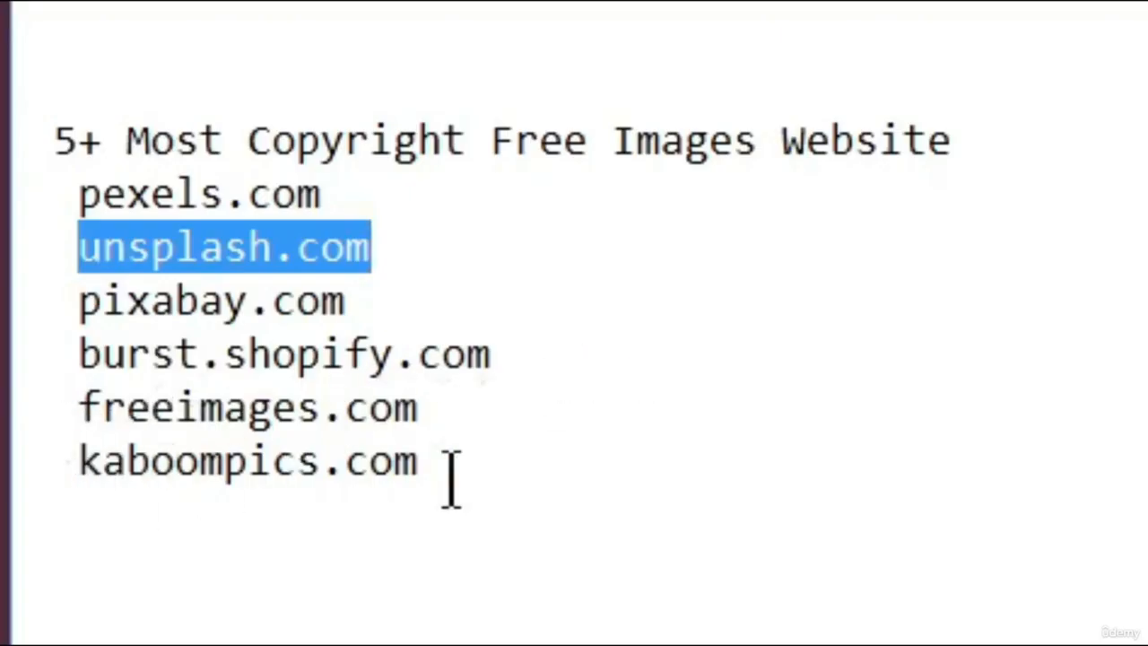
pyautogui.click(1137, 560)
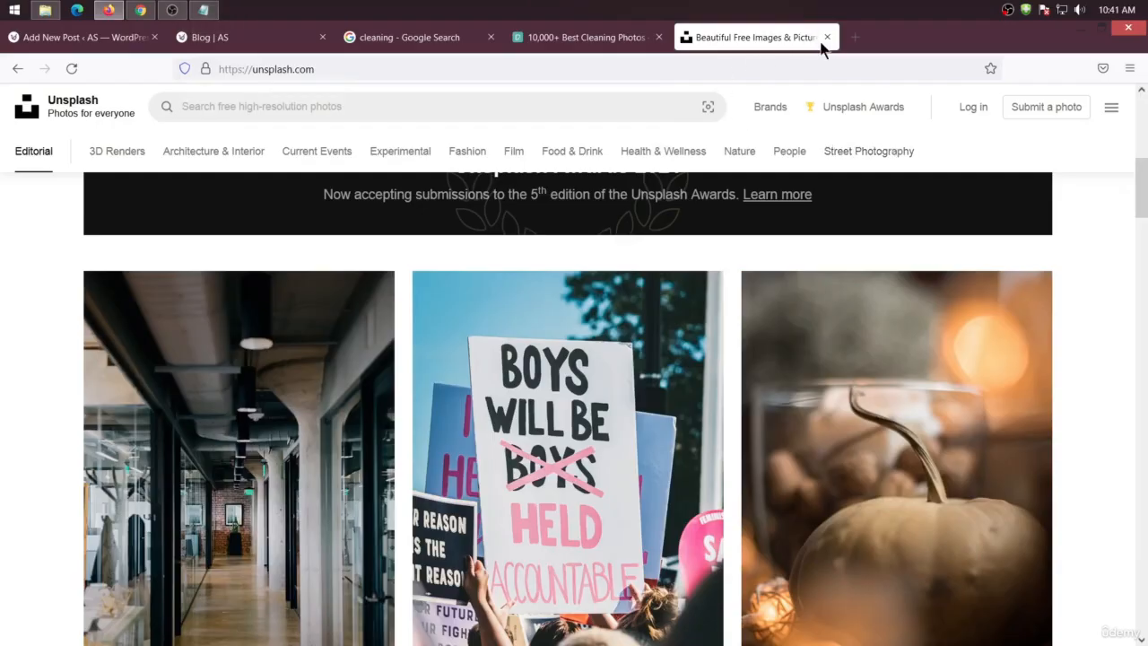
pyautogui.click(825, 39)
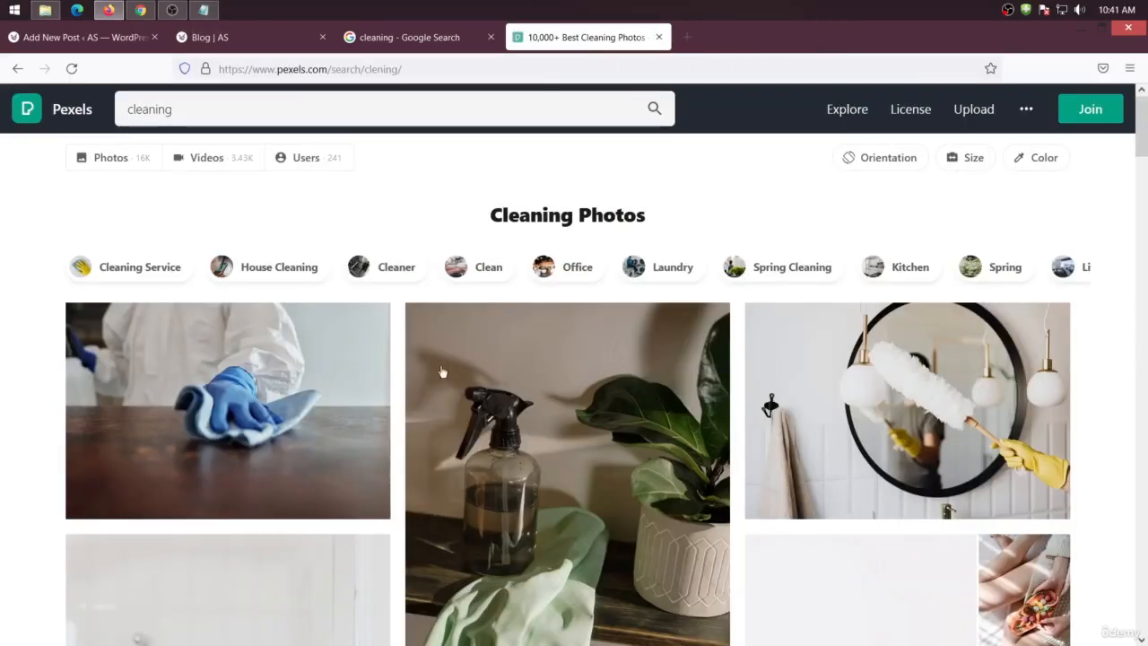
# Download the Pexels photo of a man and boy cleaning the floor as a saved file and open its downloads folder
pyautogui.scroll(-10, 435, 452)
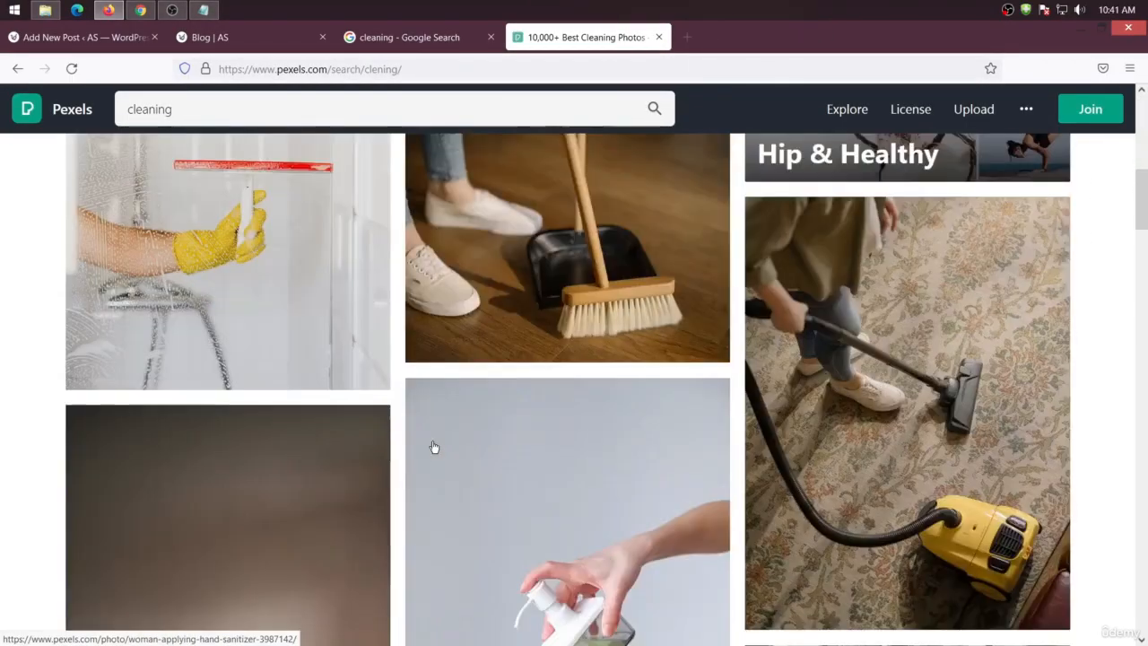
pyautogui.scroll(-15, 433, 446)
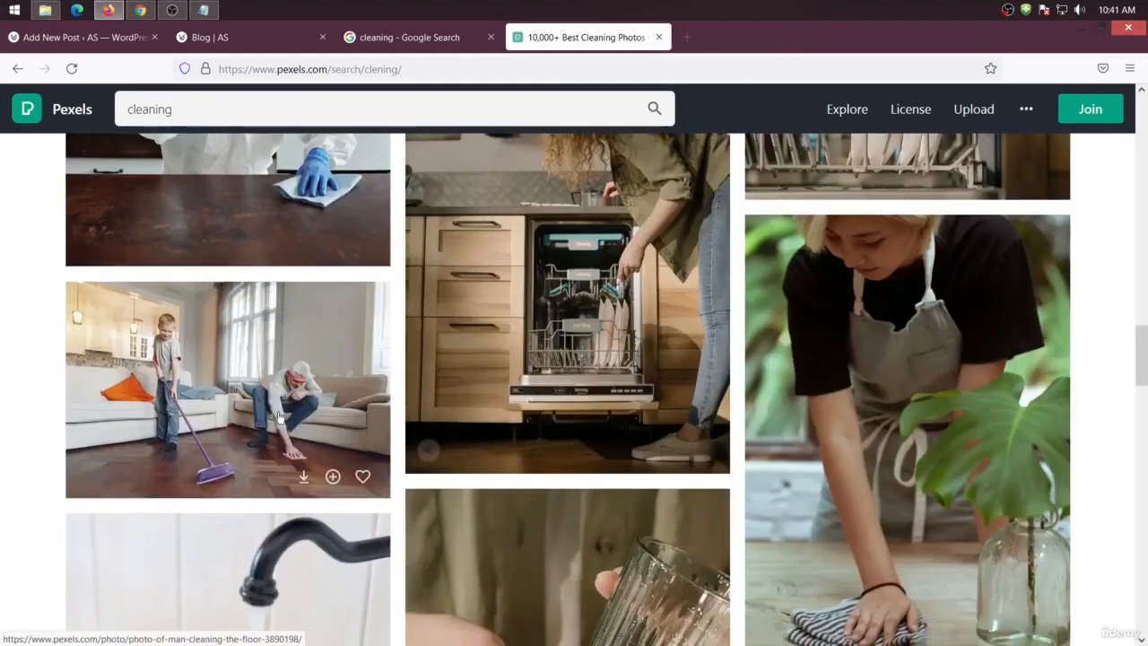
pyautogui.click(278, 417)
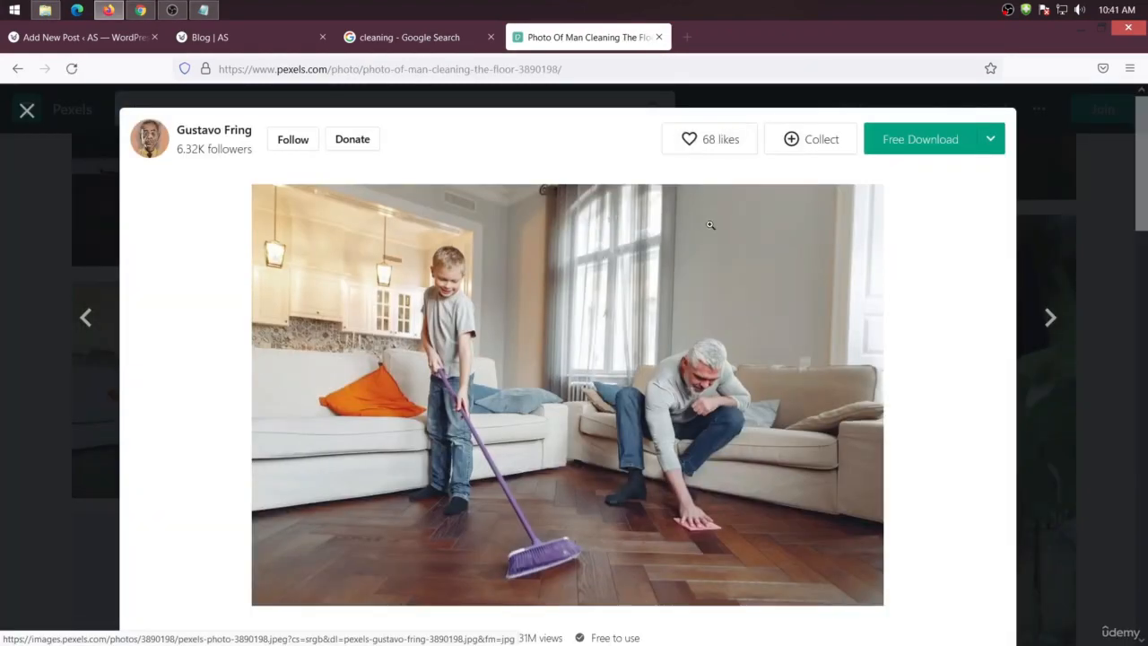
pyautogui.click(910, 142)
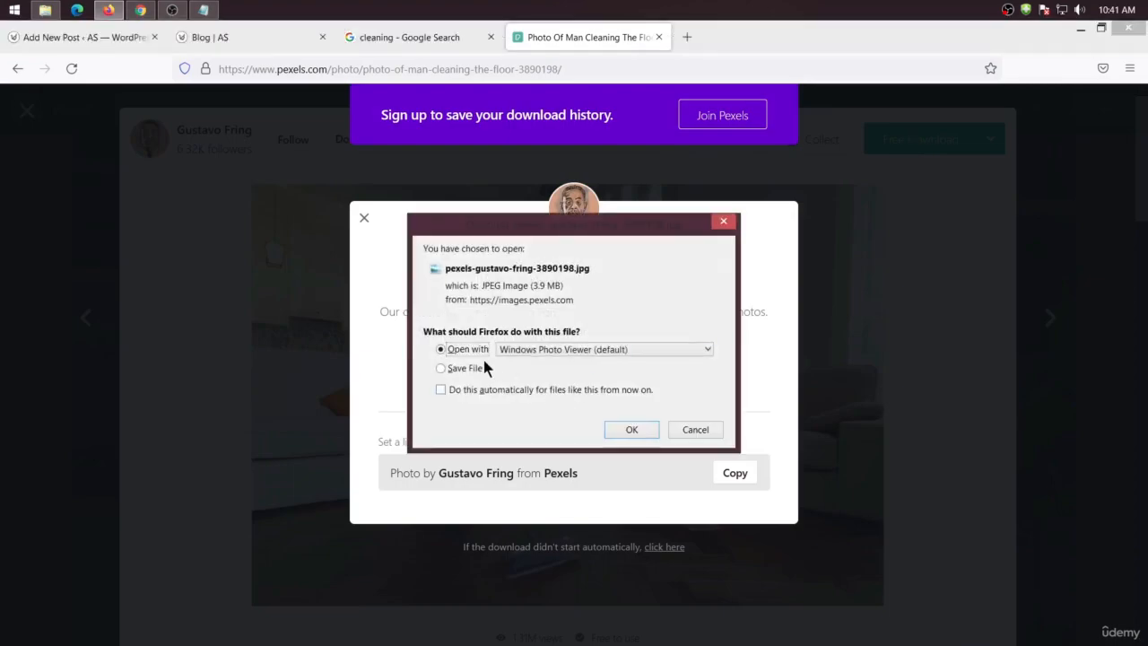
pyautogui.click(468, 368)
pyautogui.click(632, 429)
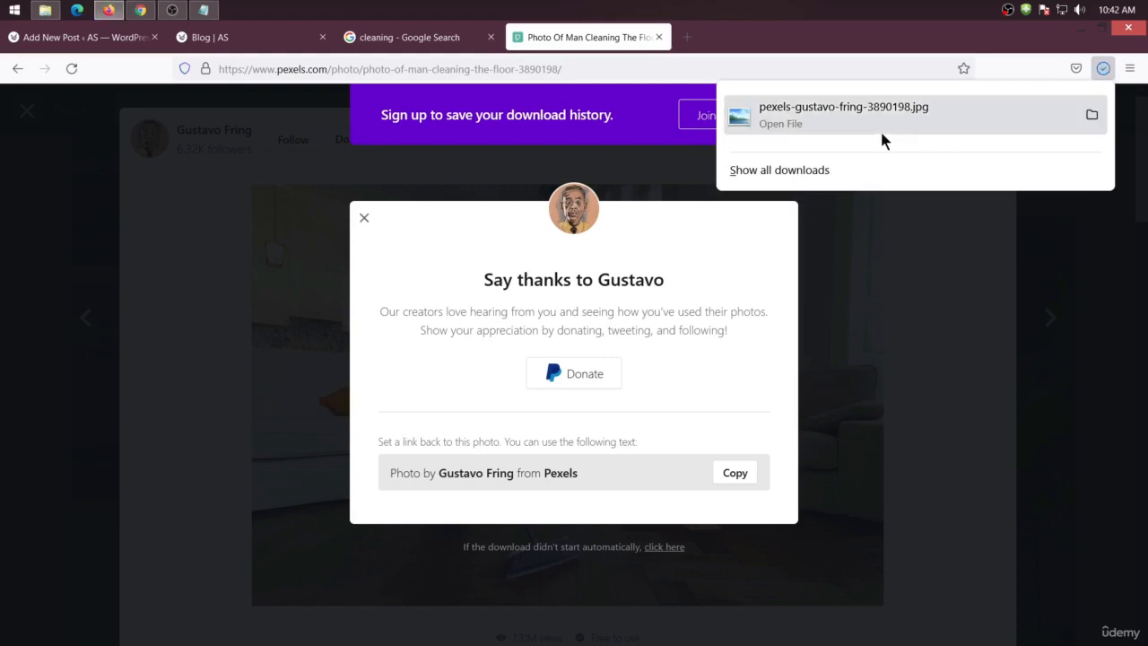
pyautogui.click(1088, 114)
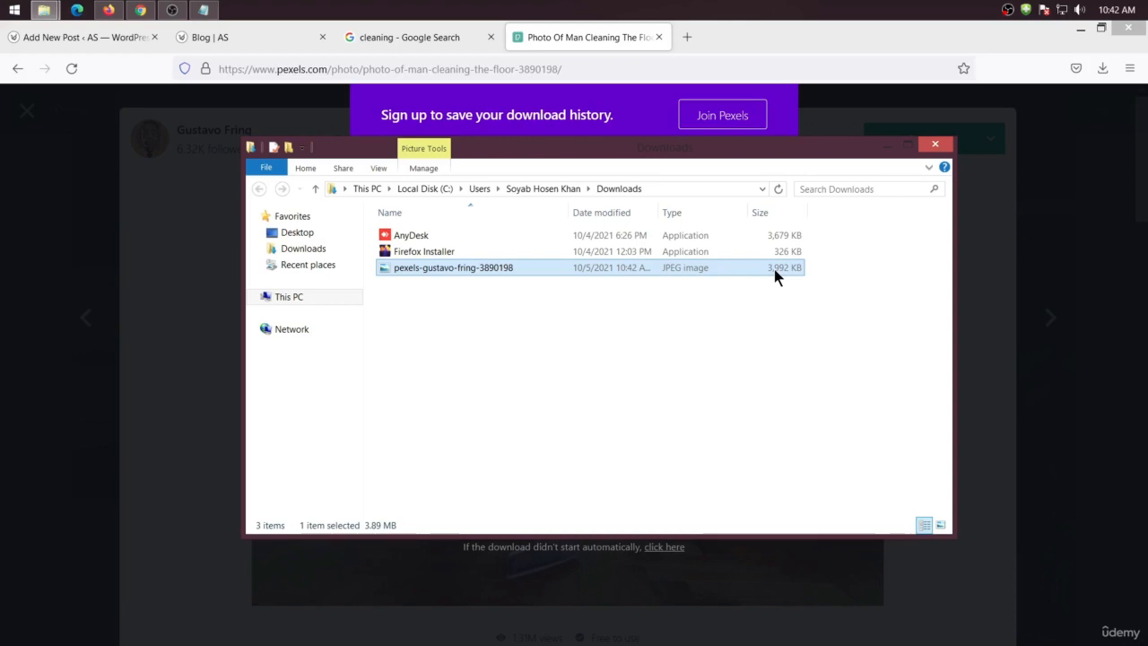
# Close the Pexels tab and search Google for pixlr
pyautogui.click(658, 36)
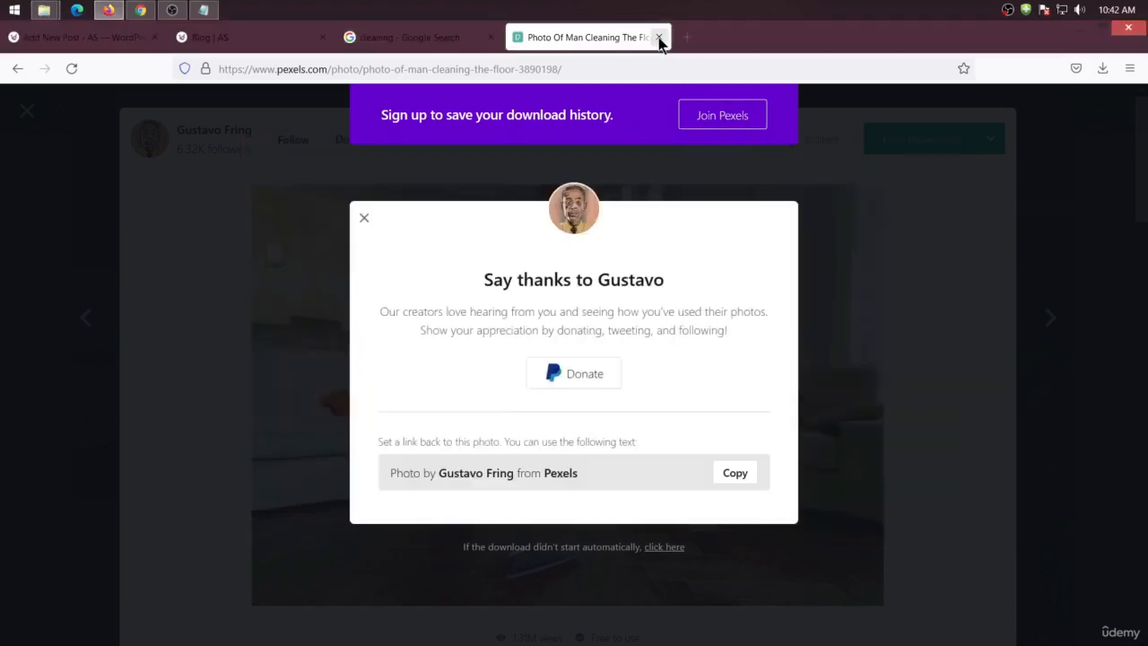
pyautogui.click(658, 37)
pyautogui.click(82, 117)
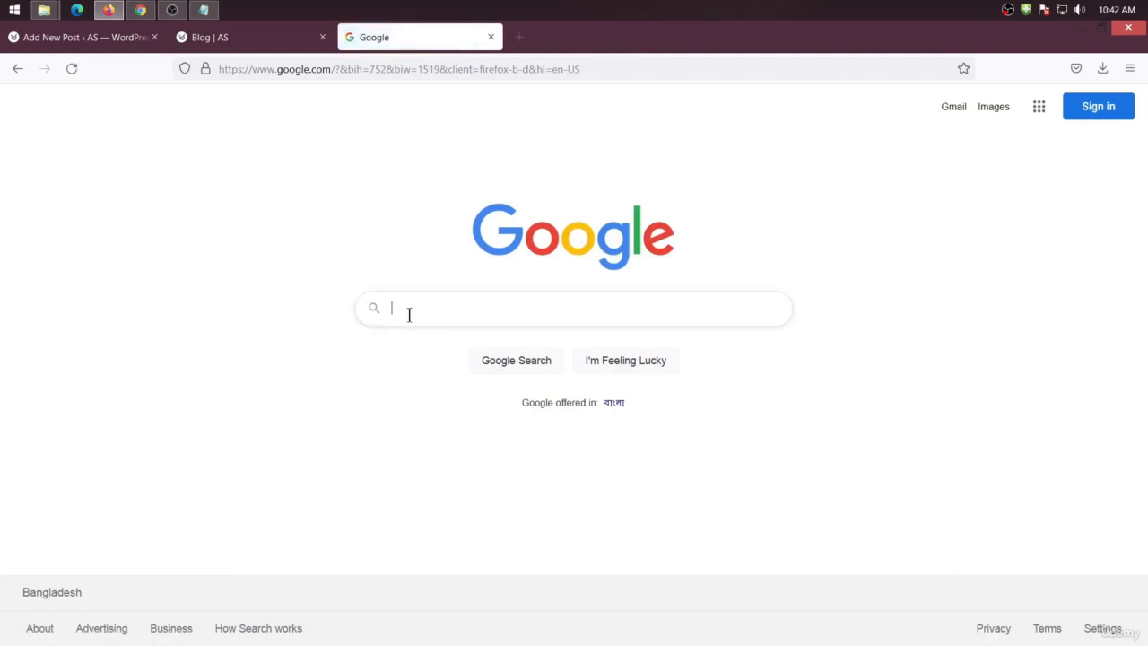
pyautogui.write('pixlr')
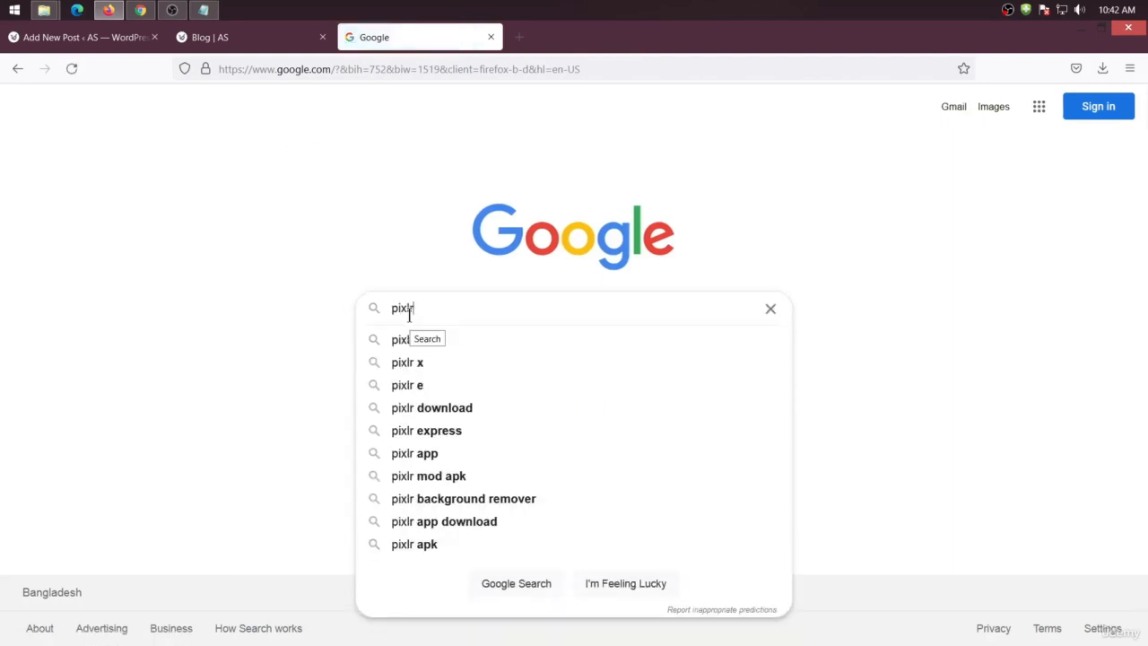
pyautogui.press('Return')
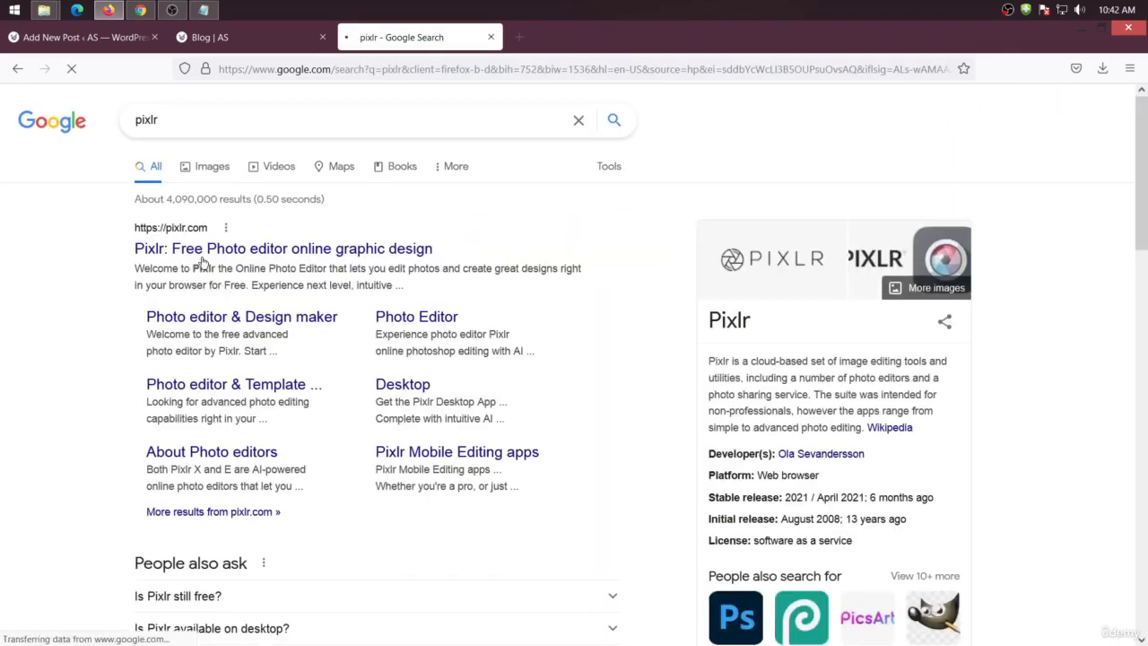
# Open the Pixlr website and launch the Pixlr E advanced photo editor
pyautogui.click(377, 249)
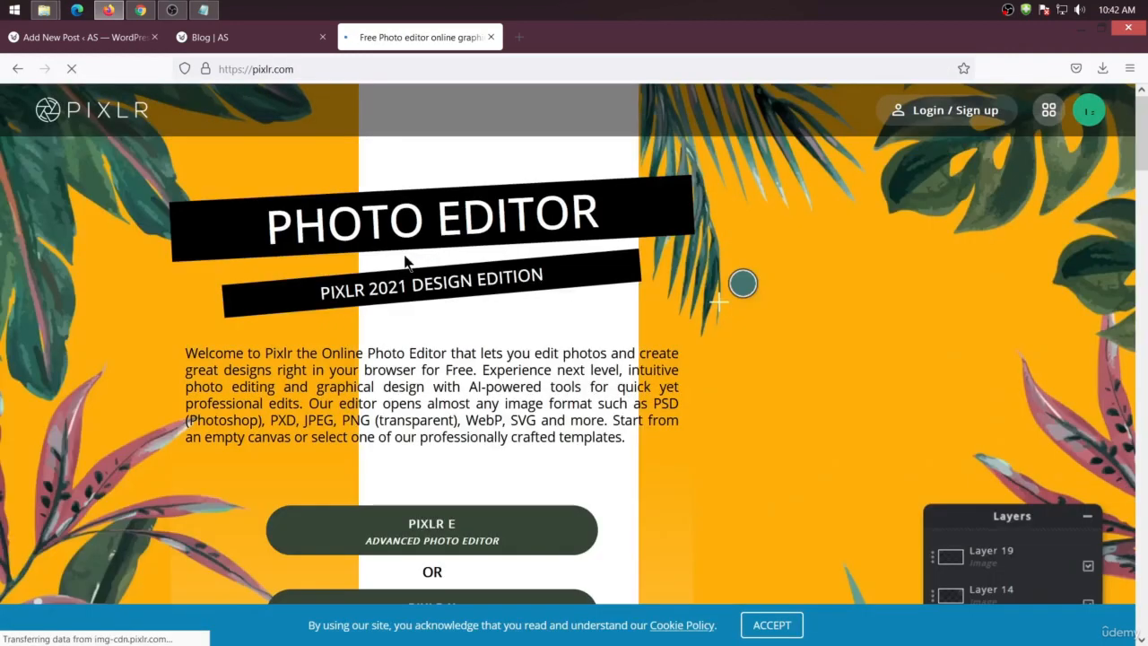
pyautogui.scroll(-3, 376, 448)
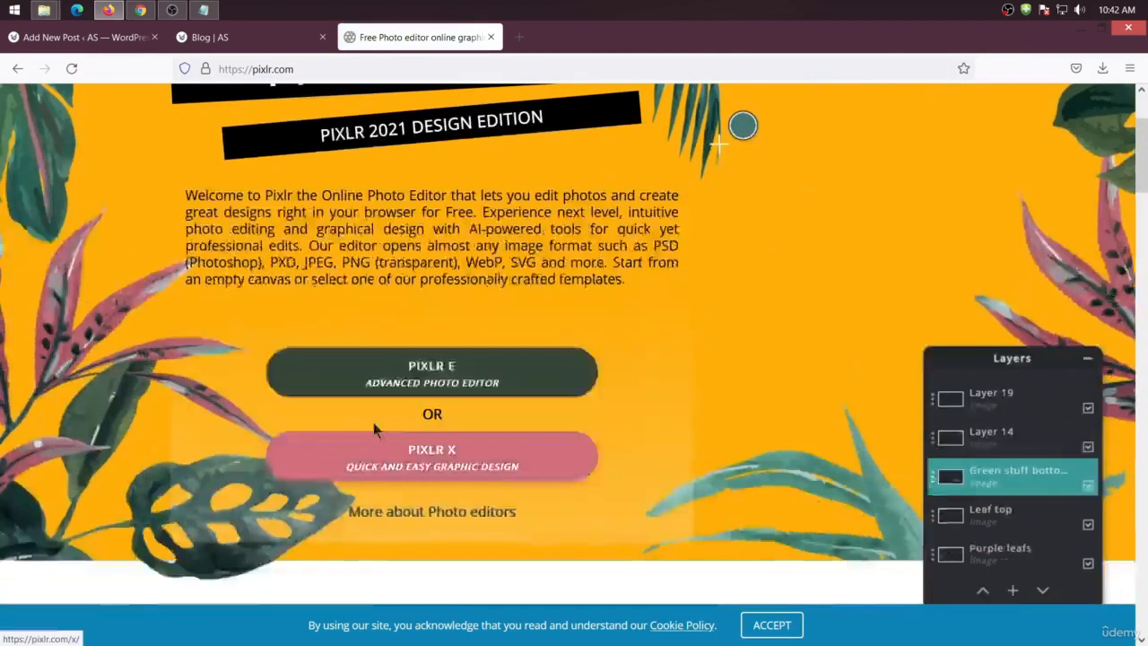
pyautogui.click(431, 379)
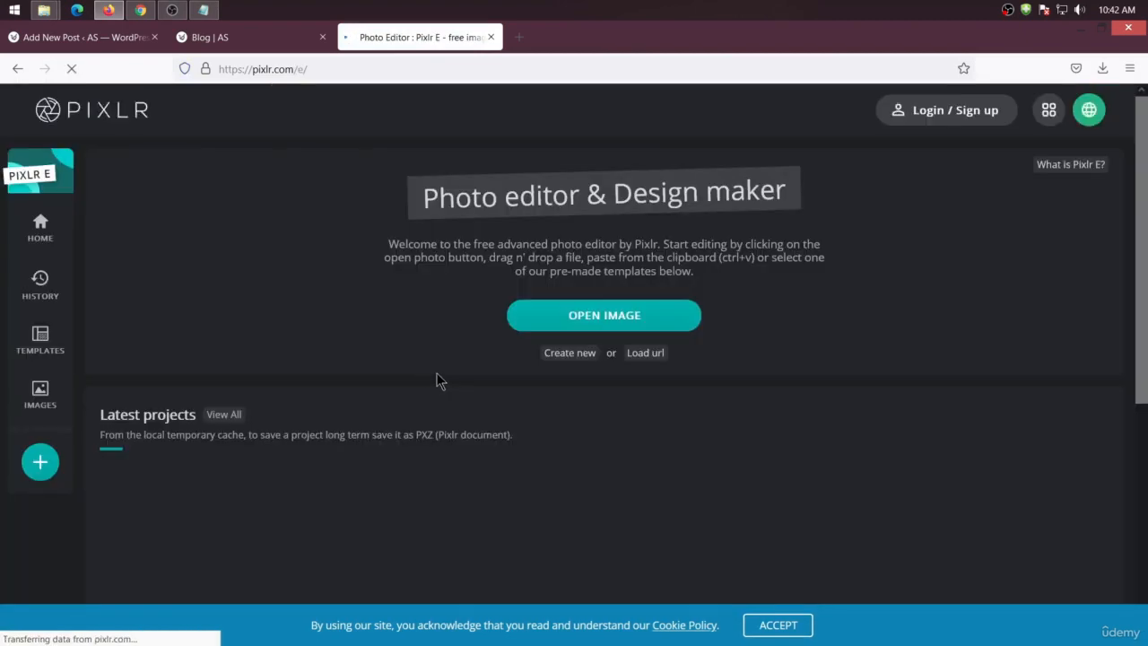
# Open the downloaded pexels-gustavo-fring-3890198 photo from the Downloads folder in Pixlr E
pyautogui.click(615, 314)
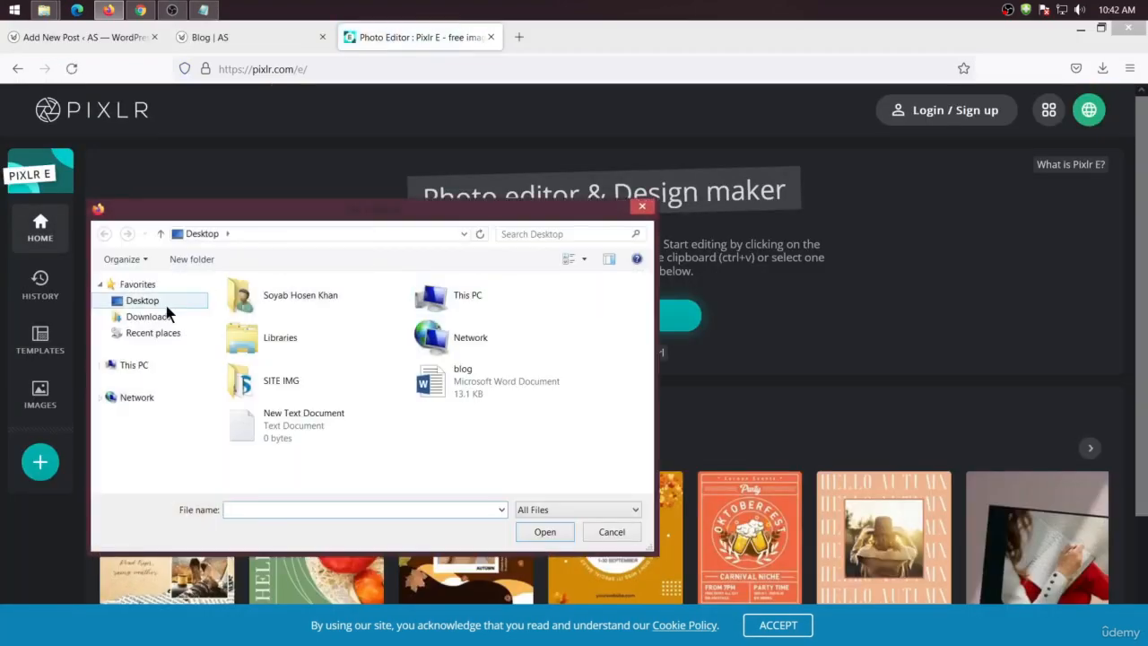
pyautogui.click(166, 315)
pyautogui.click(276, 338)
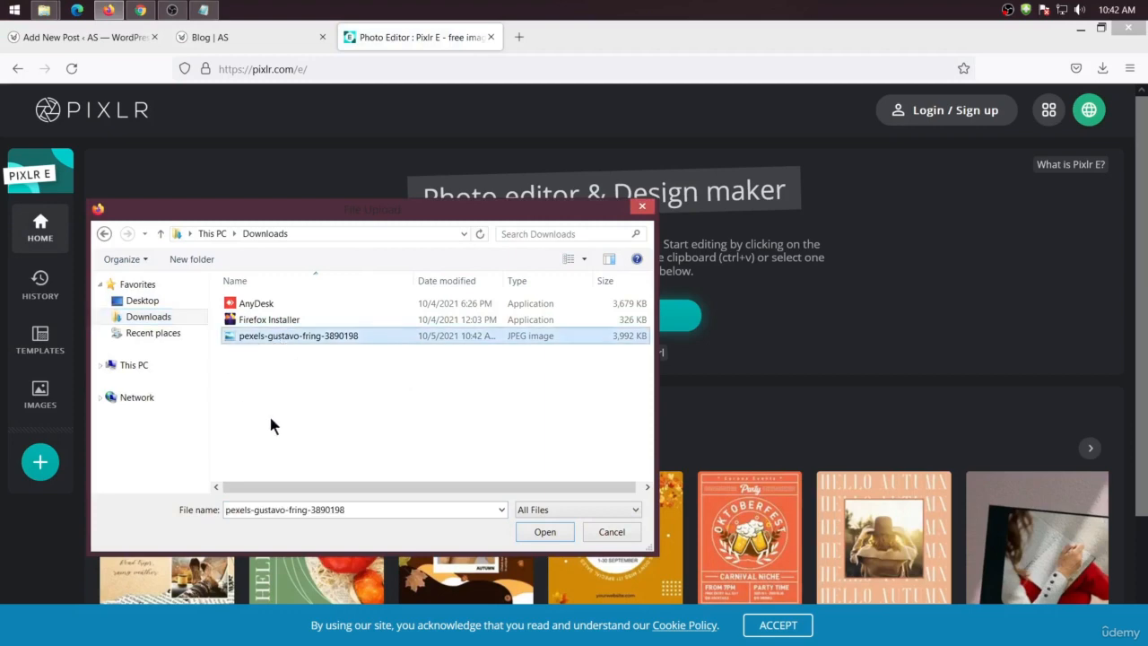
pyautogui.click(543, 532)
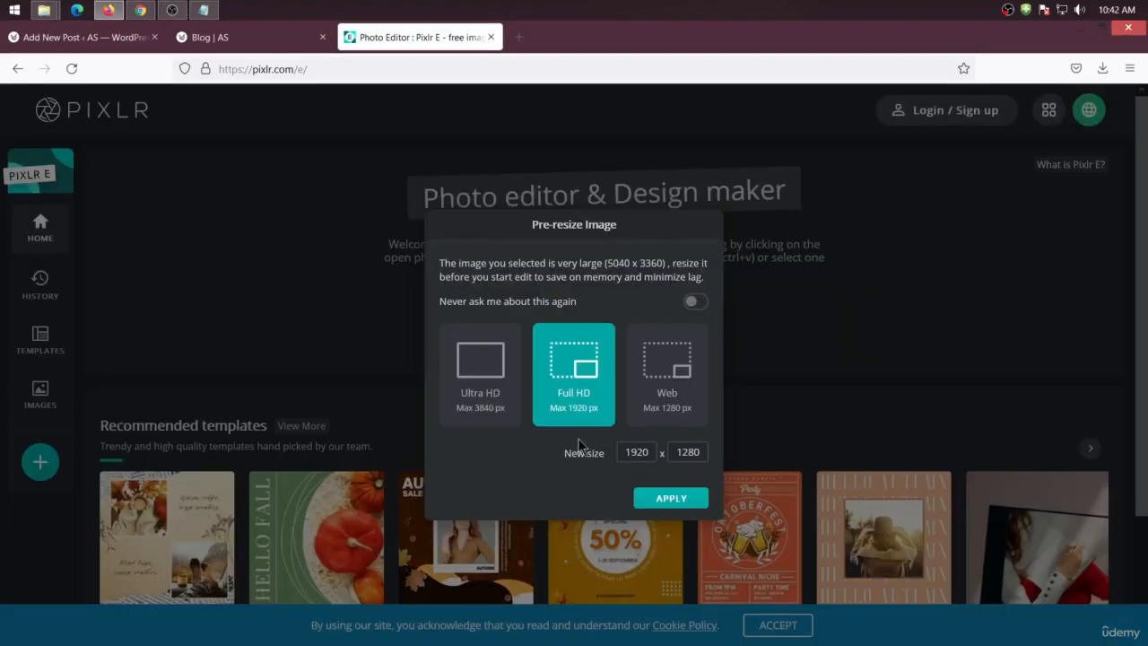
# Pre-resize the image to 1200 x 800 pixels and apply
pyautogui.doubleClick(643, 457)
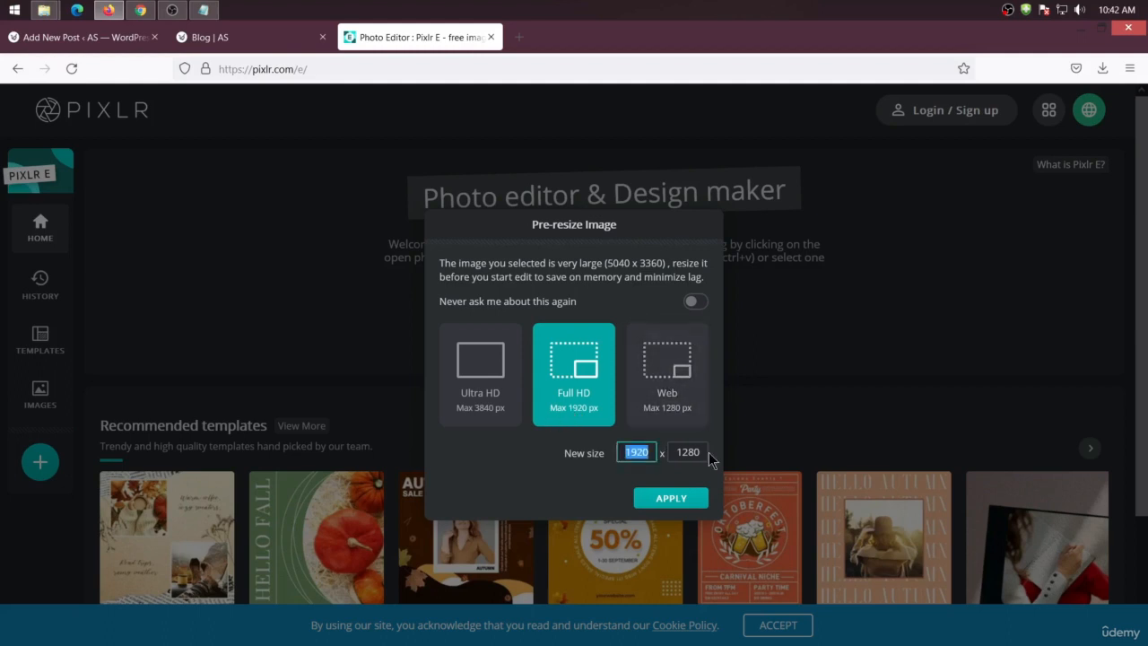
pyautogui.write('12')
pyautogui.click(667, 497)
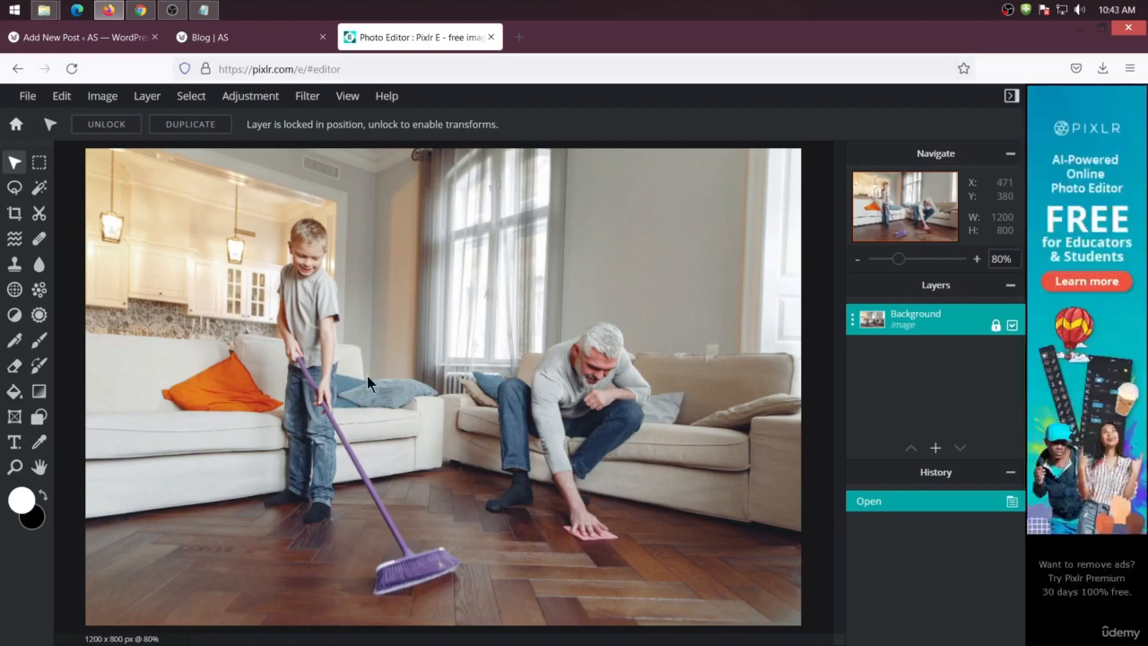
# Crop the image to 1200 x 628 pixels, moving the crop area down over the scene before applying
pyautogui.click(16, 215)
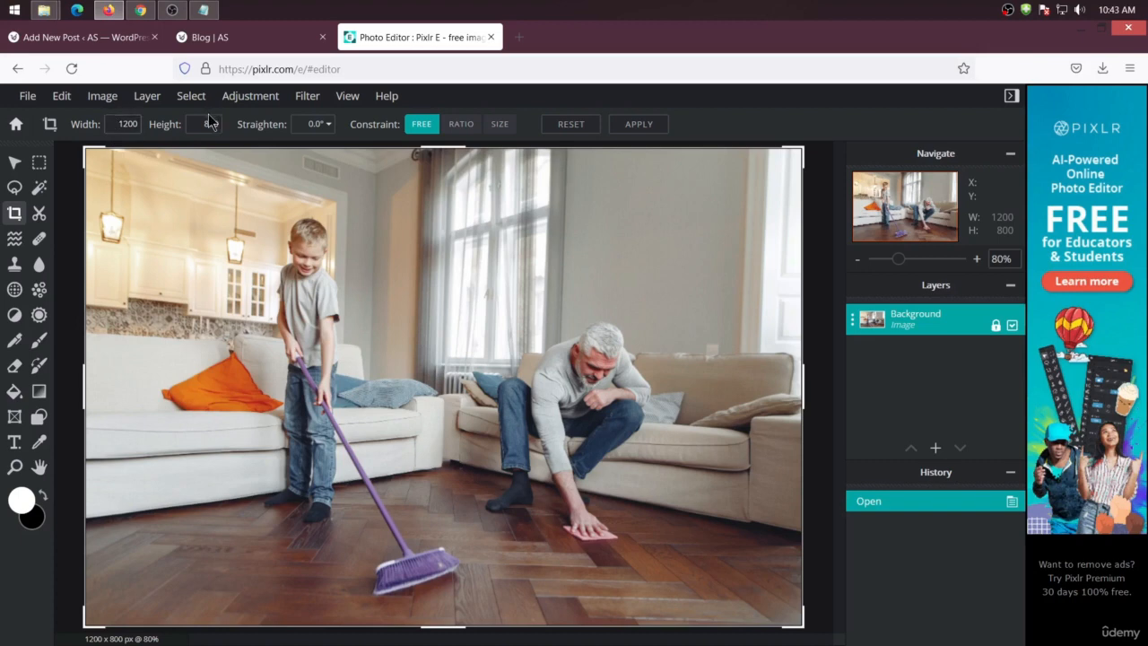
pyautogui.moveTo(202, 125); pyautogui.dragTo(228, 126)
pyautogui.write('628')
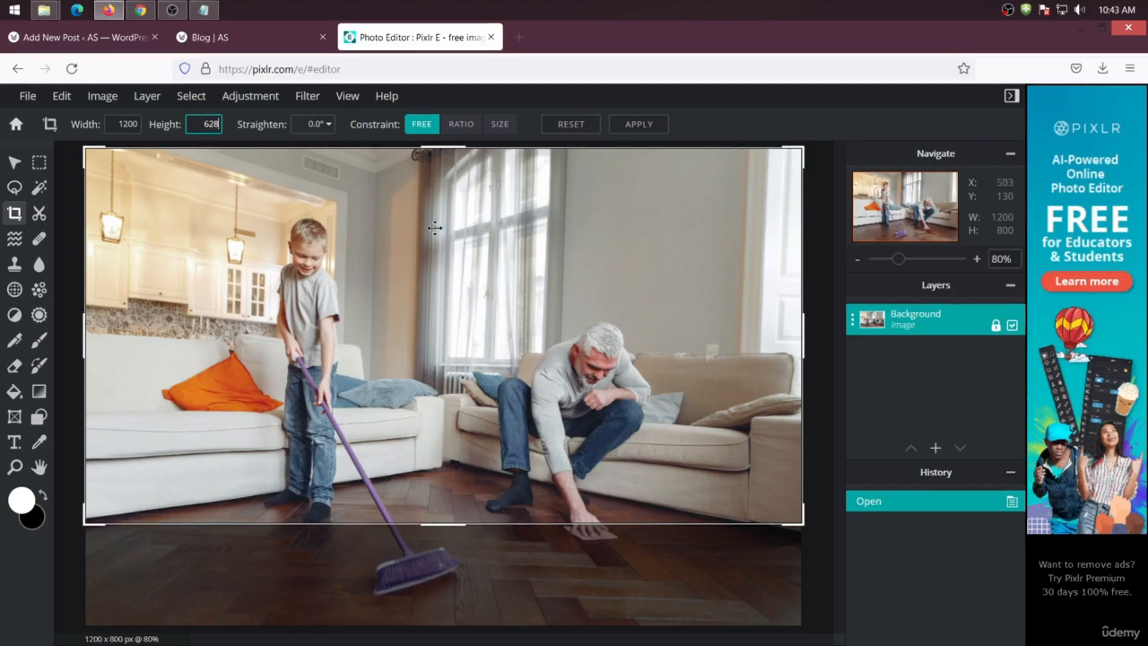
pyautogui.moveTo(453, 256); pyautogui.dragTo(456, 318)
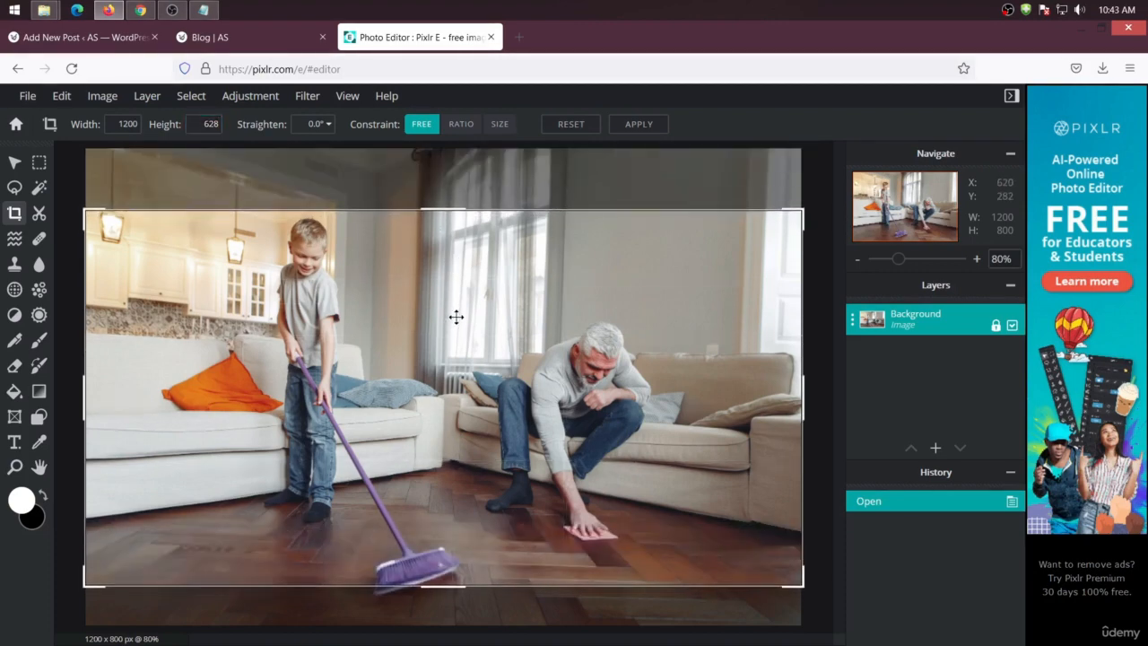
pyautogui.press('Return')
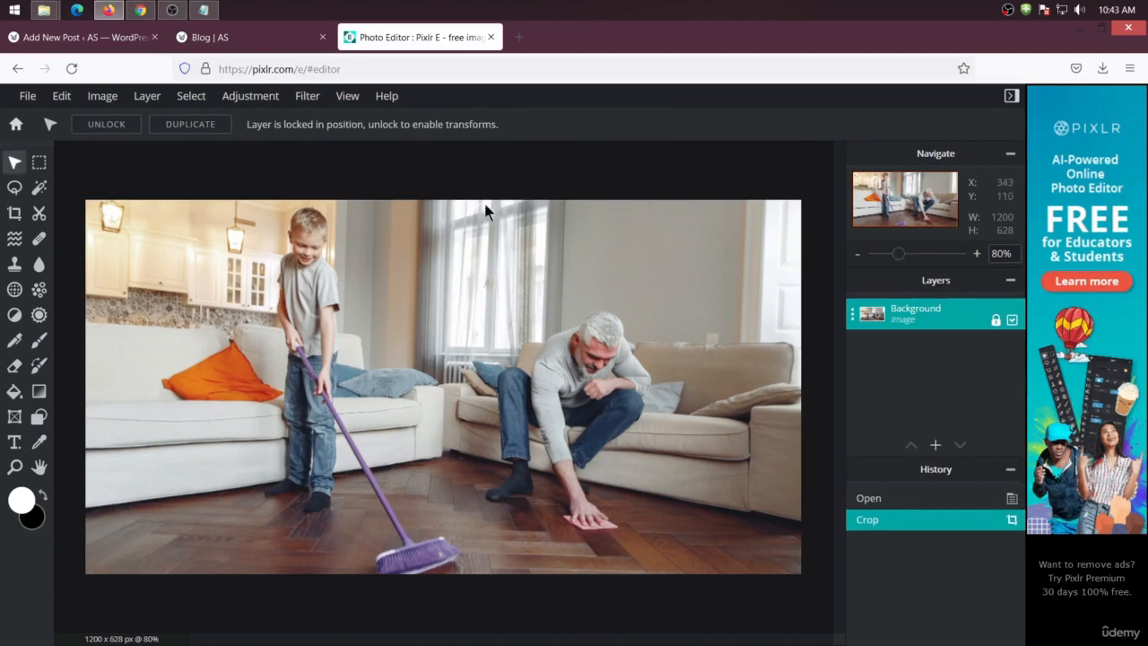
# Save the cropped image as a JPG at 80% quality and download the file
pyautogui.click(27, 96)
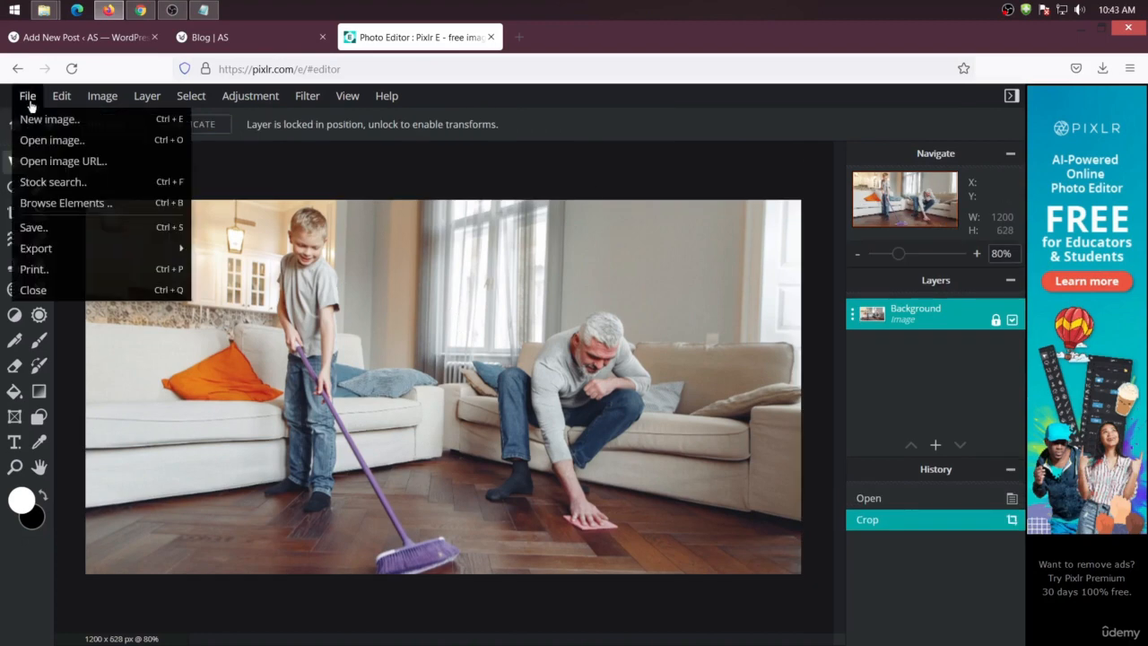
pyautogui.click(56, 232)
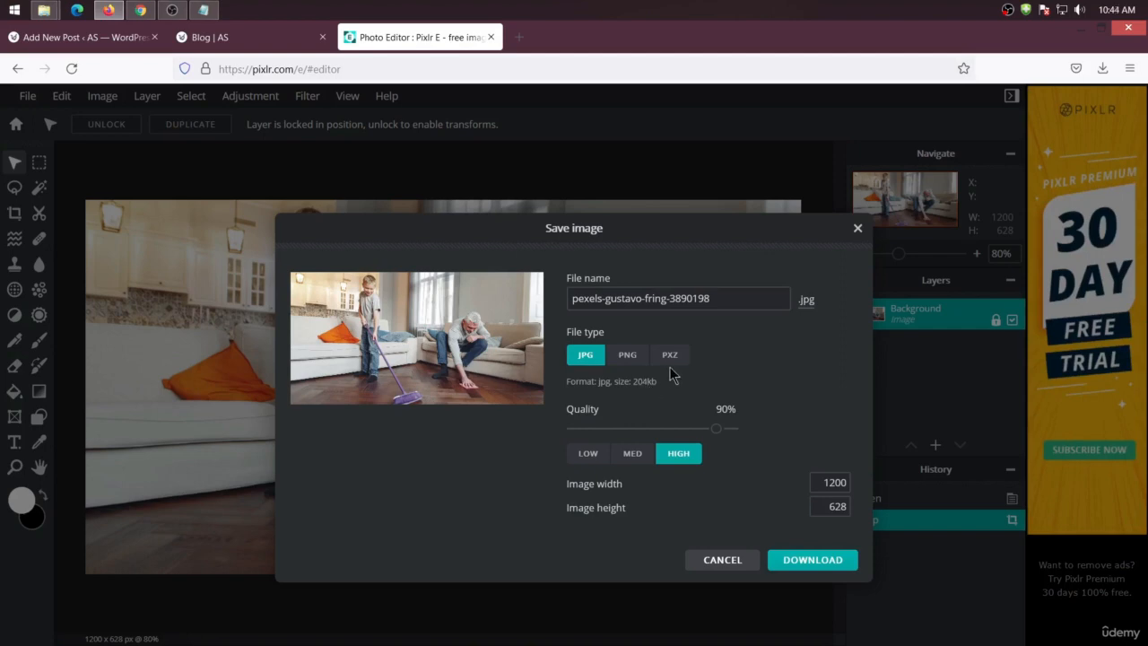
pyautogui.click(633, 456)
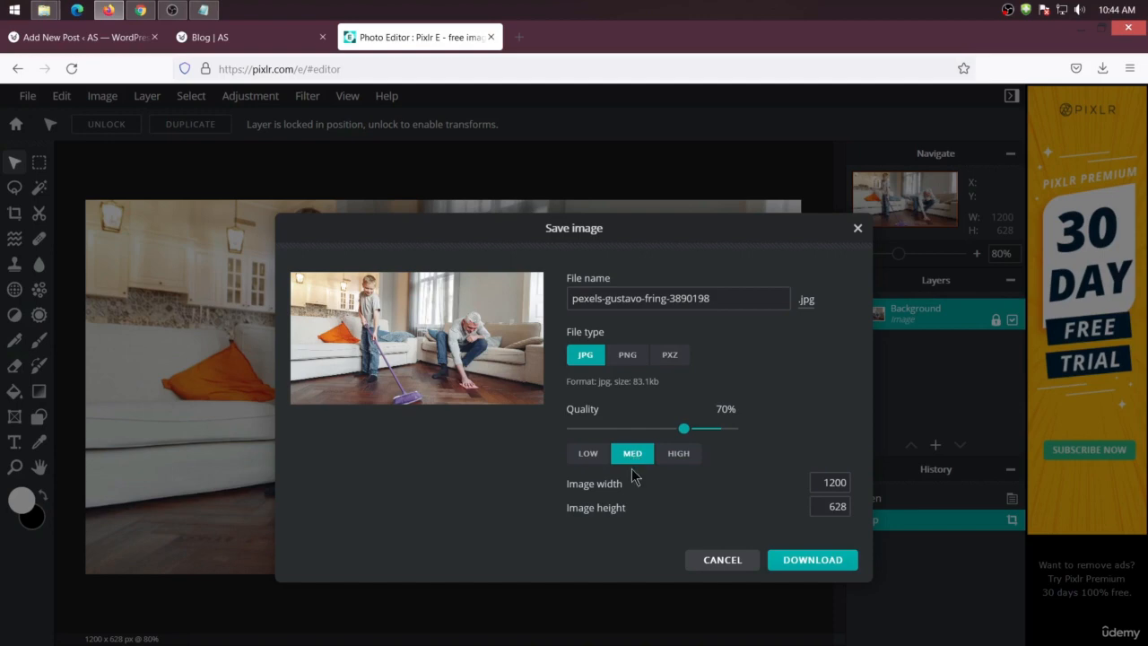
pyautogui.moveTo(681, 425); pyautogui.dragTo(702, 431)
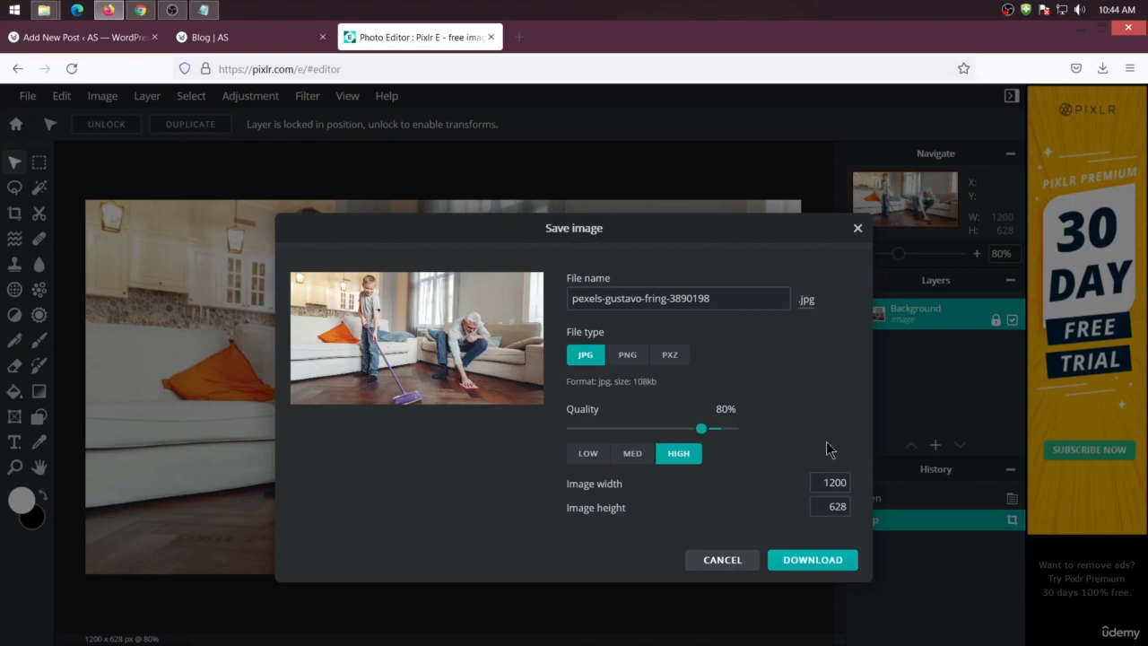
pyautogui.click(795, 559)
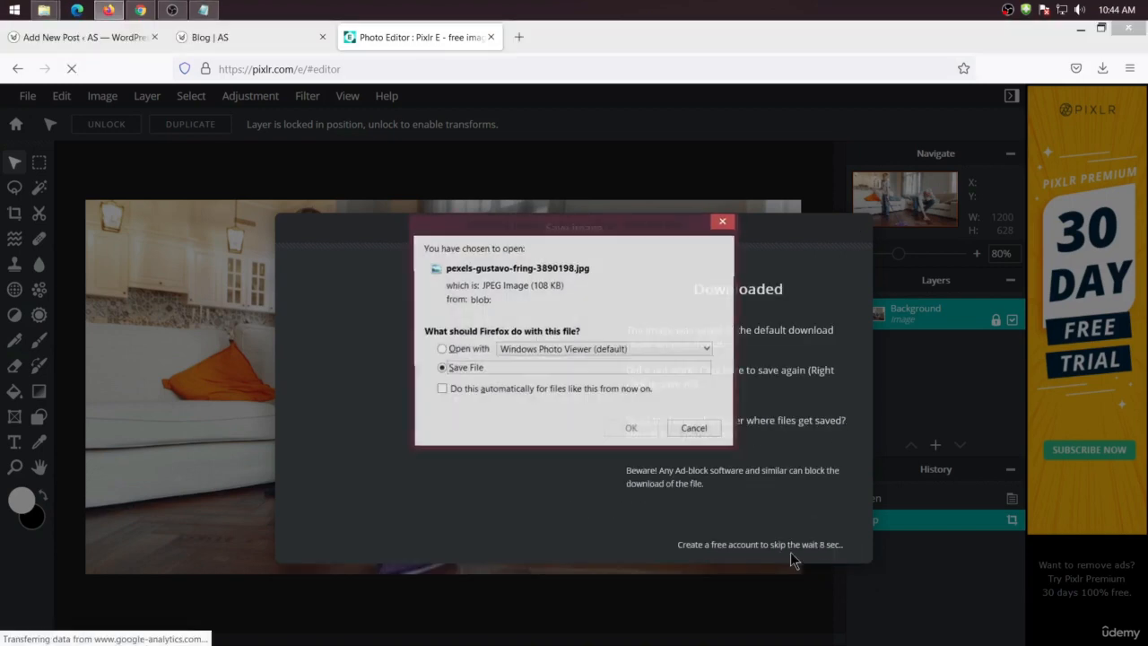
pyautogui.click(630, 428)
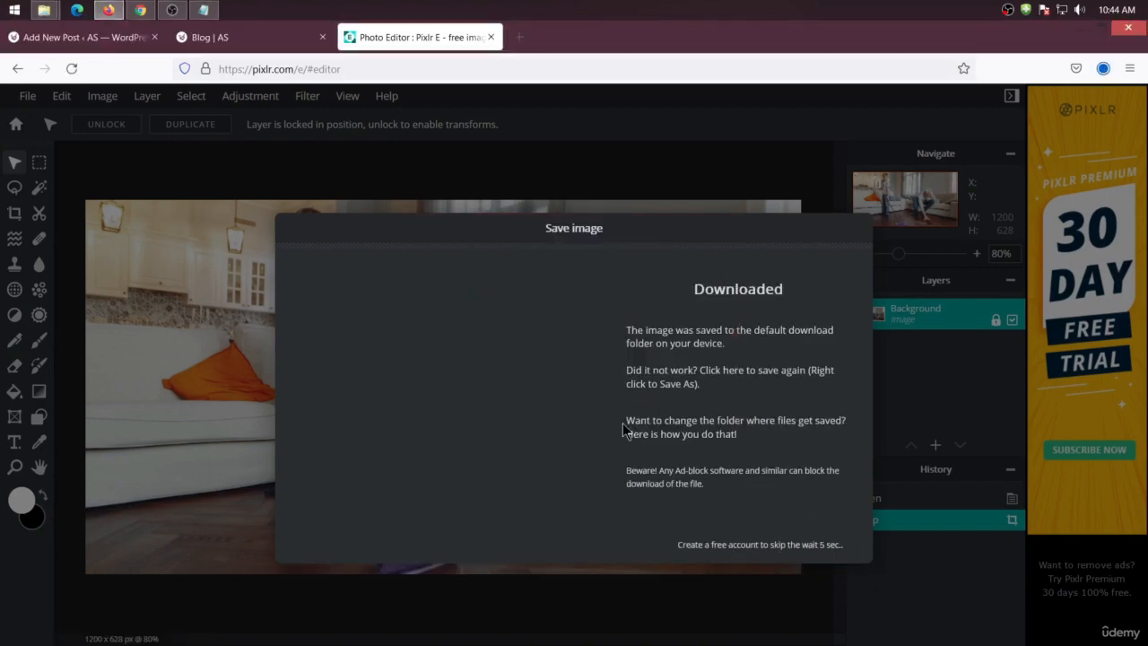
# Open the downloads folder and view the edited and original photos to compare them
pyautogui.click(1103, 68)
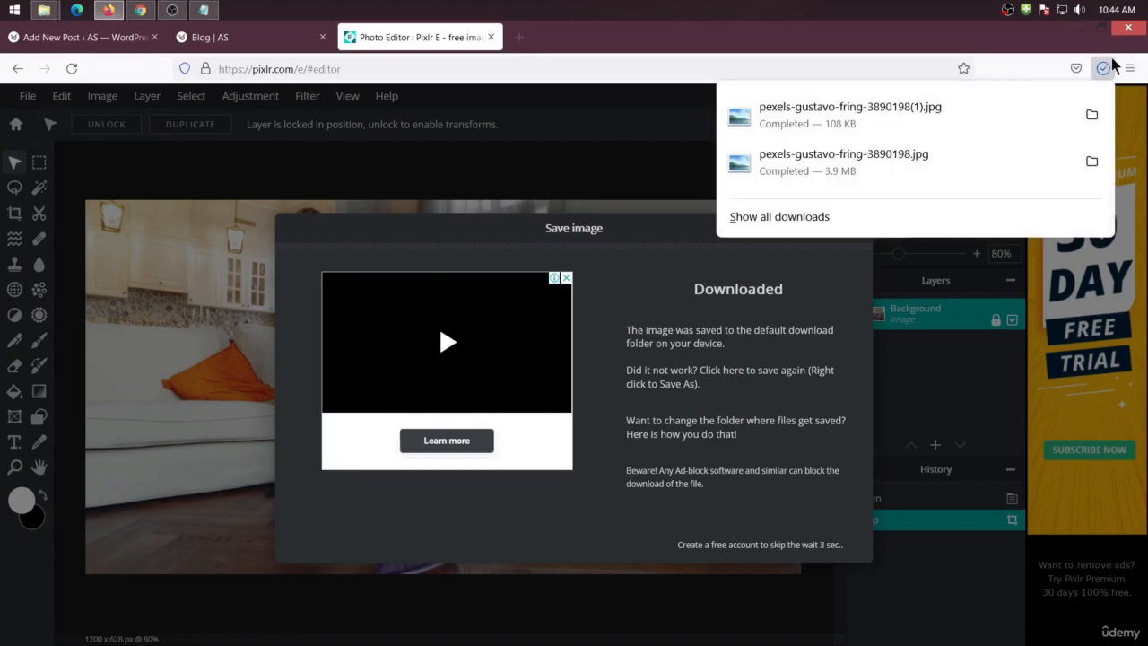
pyautogui.click(1091, 114)
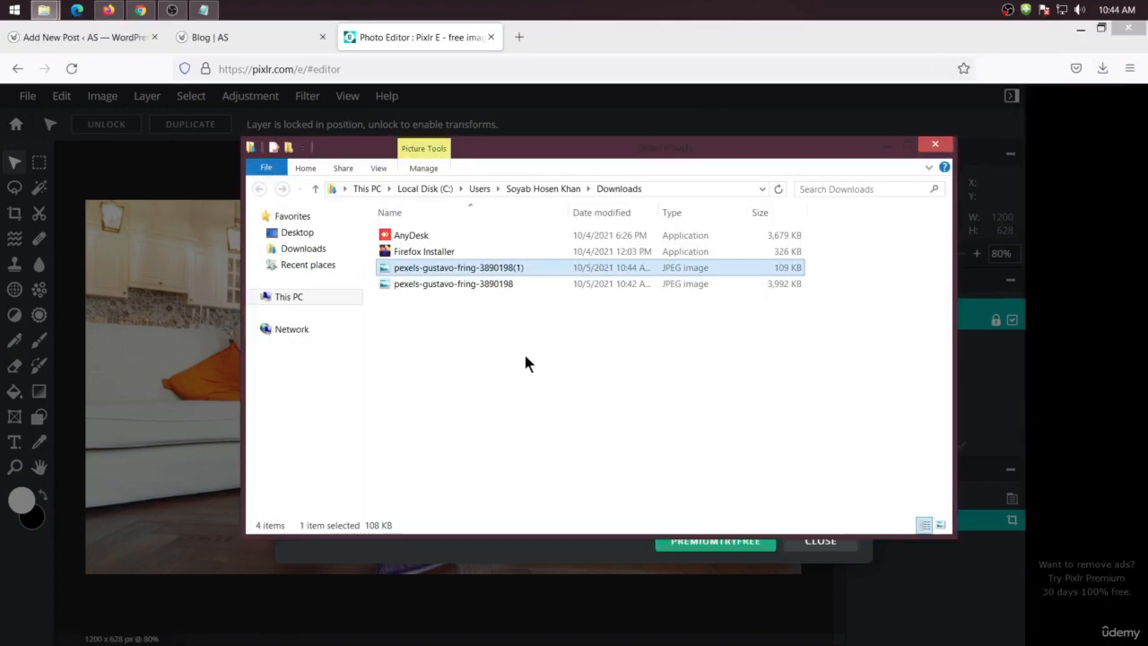
pyautogui.doubleClick(617, 267)
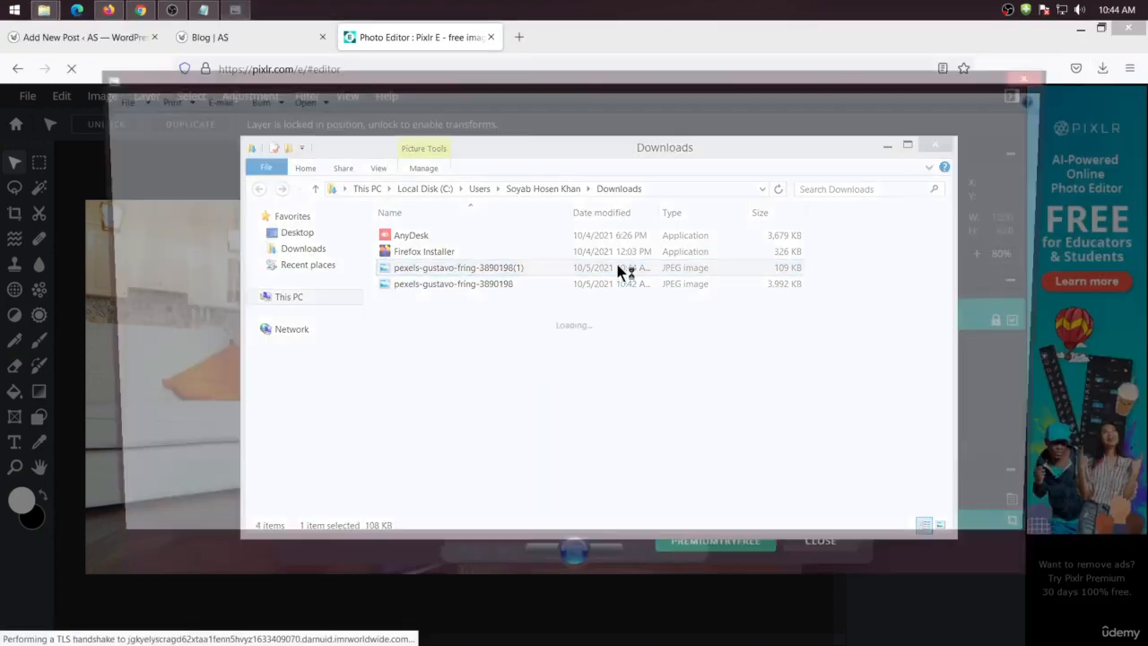
pyautogui.click(1011, 76)
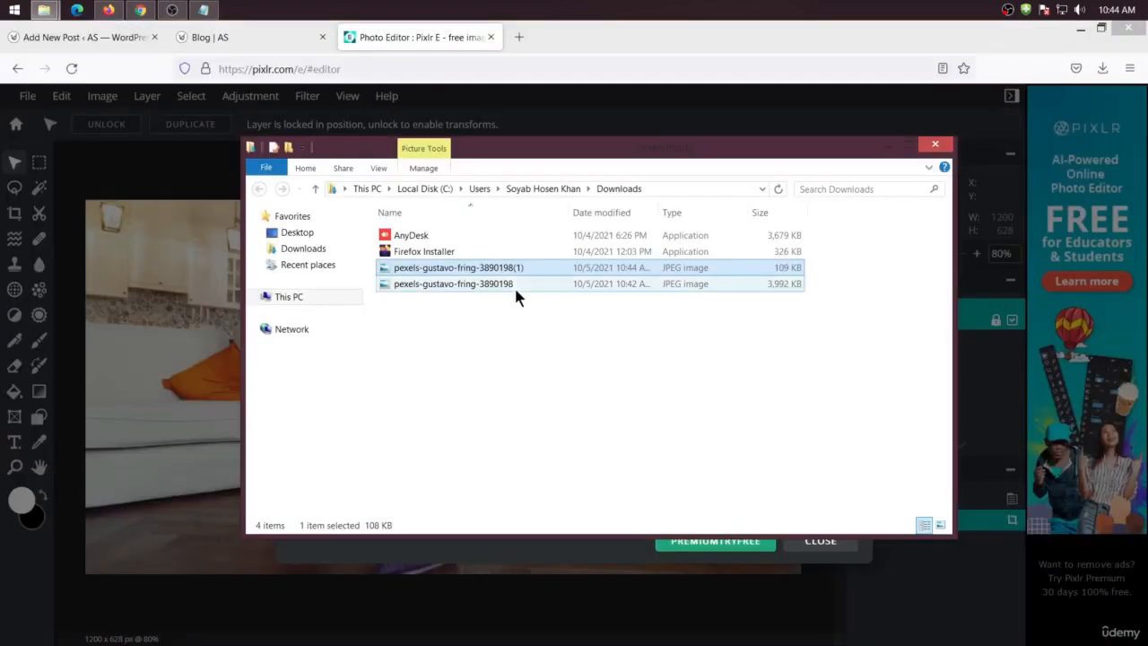
pyautogui.doubleClick(514, 285)
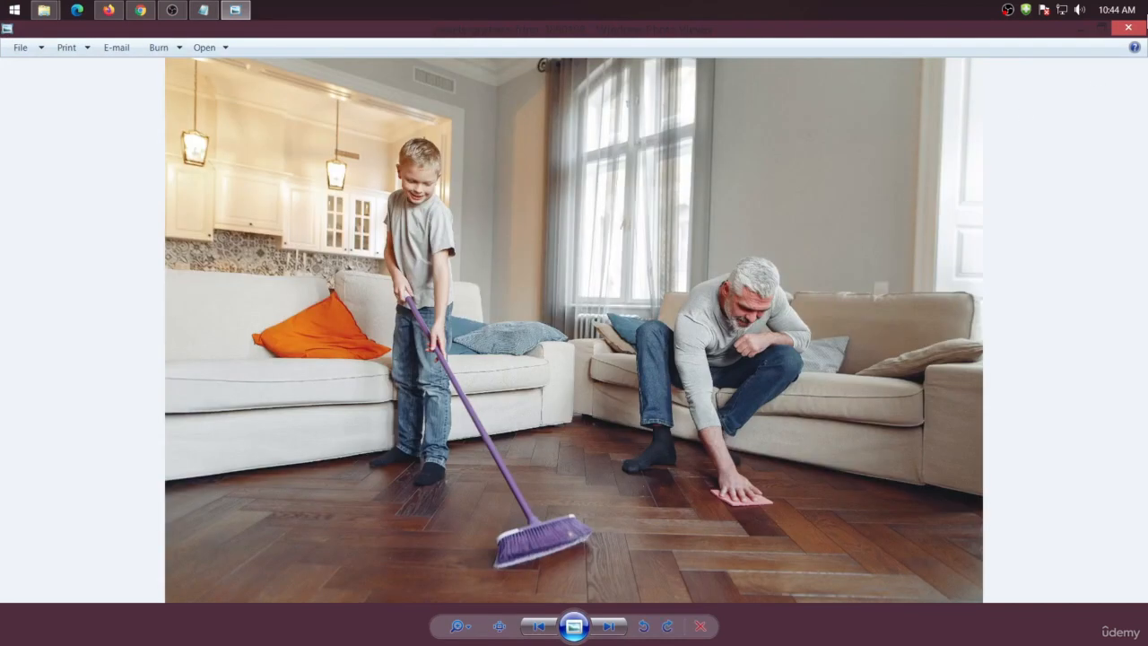
pyautogui.click(1130, 31)
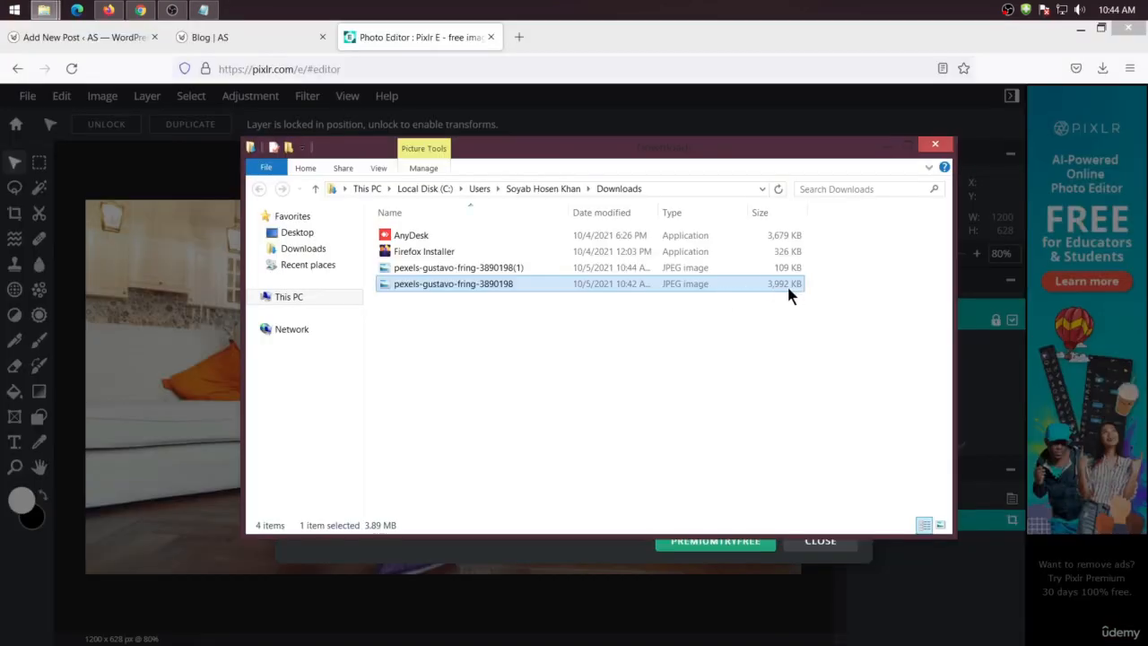
pyautogui.click(773, 267)
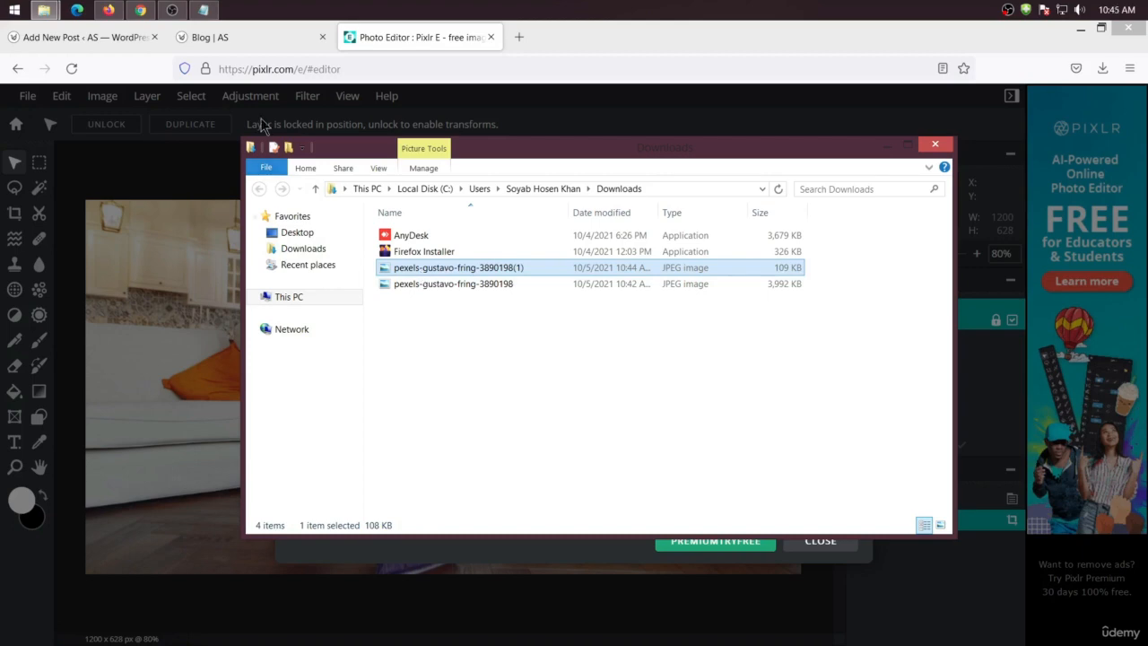
# Copy the post title "How to Clean Your House Quickly and Efficiently" from the post editor
pyautogui.click(232, 49)
pyautogui.hotkey('alt', 'Tab')
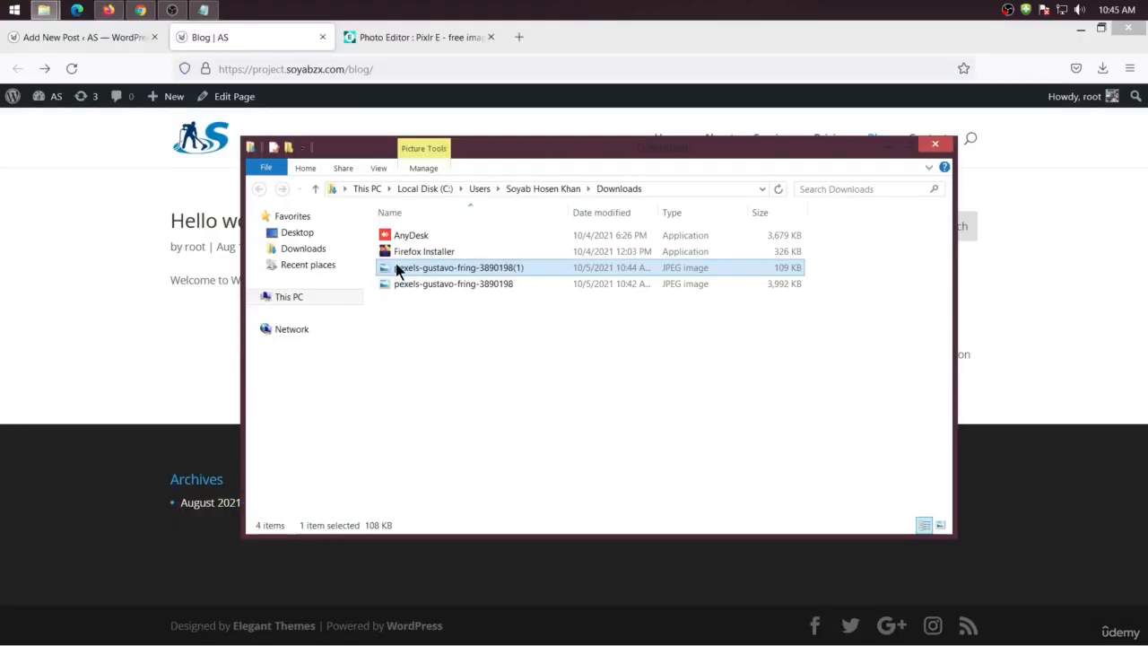
pyautogui.click(50, 43)
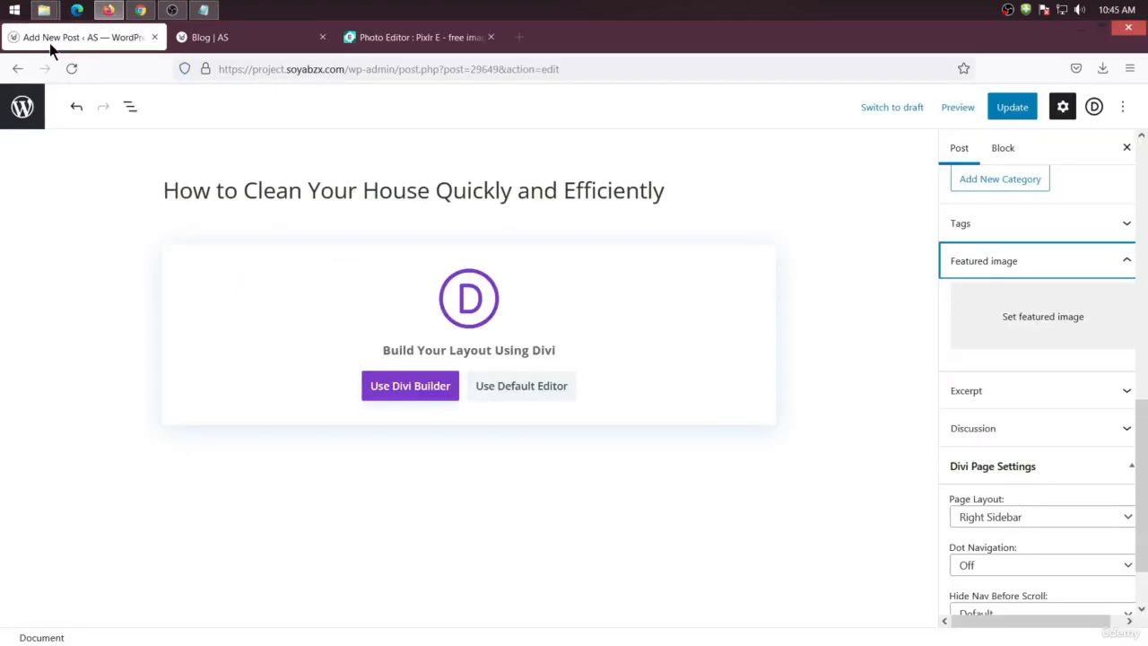
pyautogui.moveTo(684, 199); pyautogui.dragTo(142, 168)
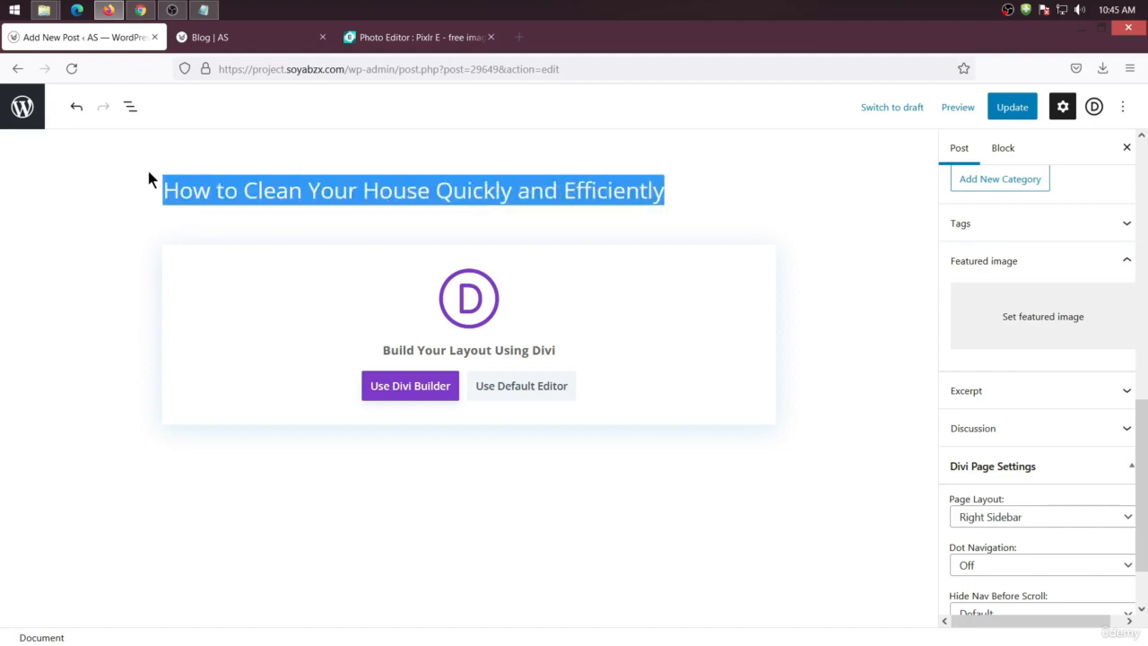
pyautogui.rightClick(337, 197)
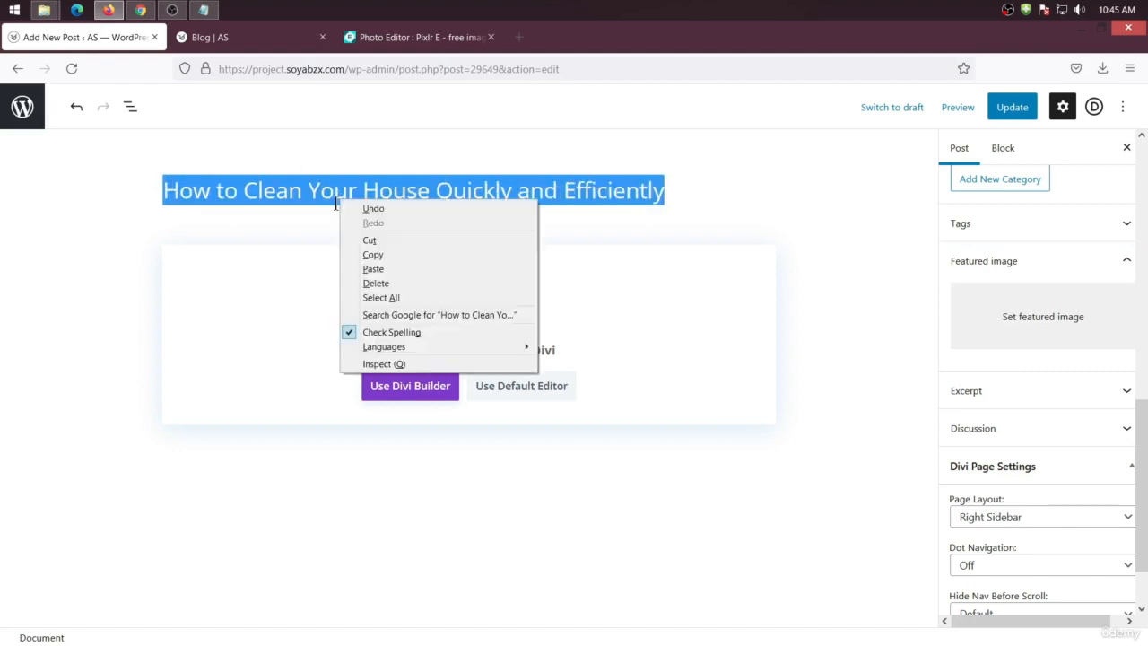
pyautogui.click(387, 245)
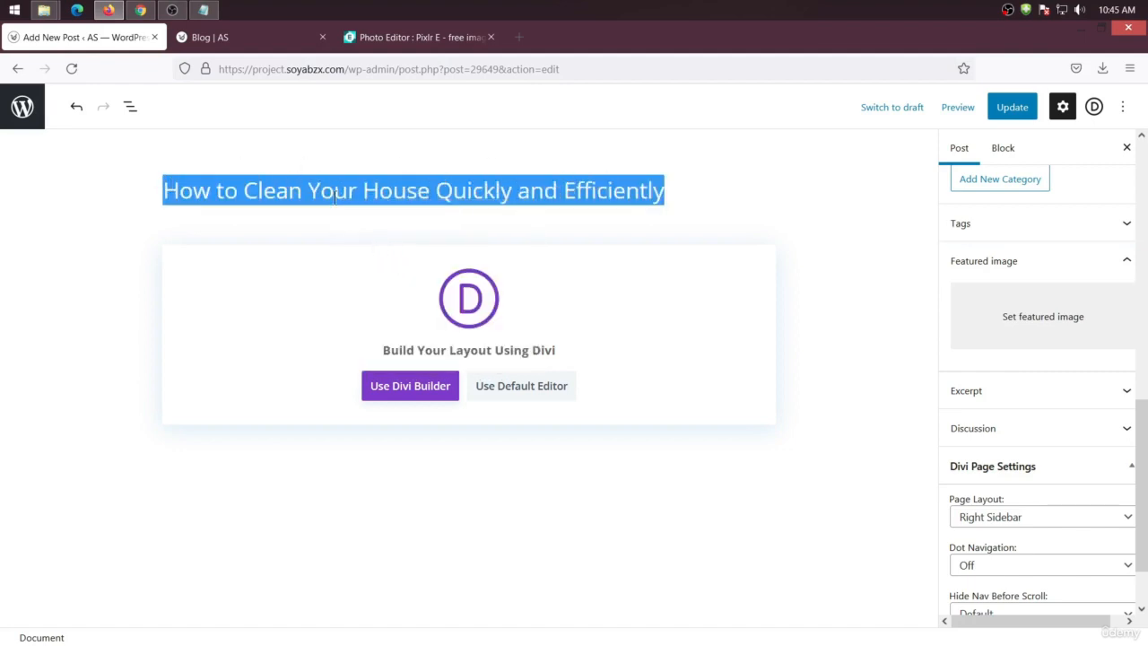
# Rename the edited image file in the downloads folder by pasting the post title as its name
pyautogui.click(43, 10)
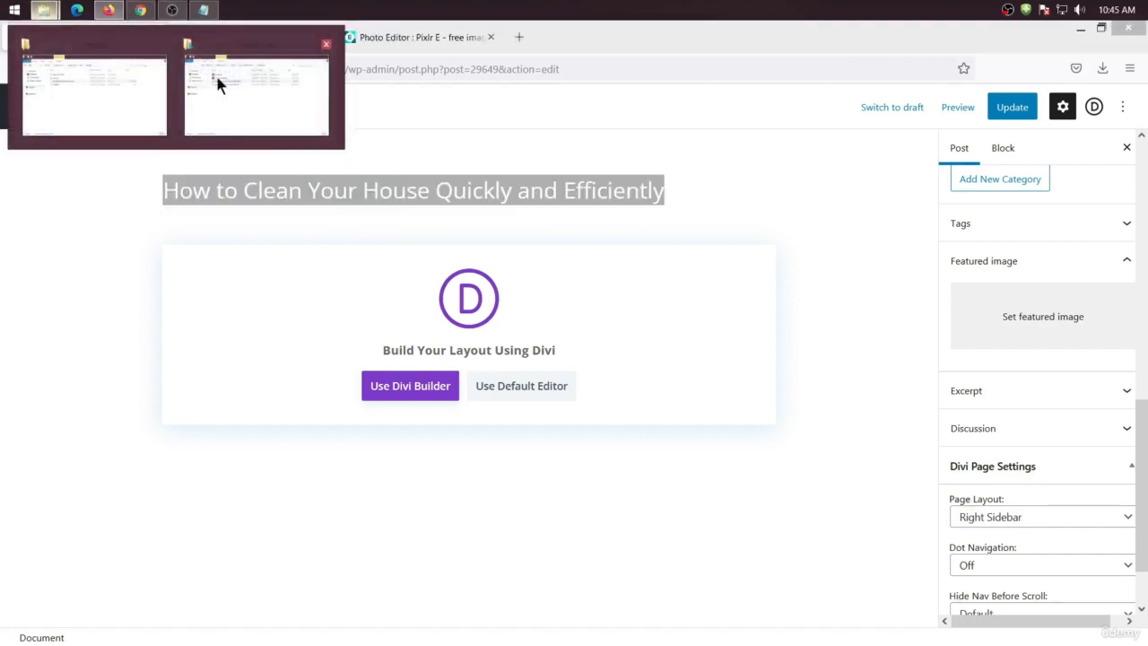
pyautogui.click(216, 76)
pyautogui.rightClick(417, 267)
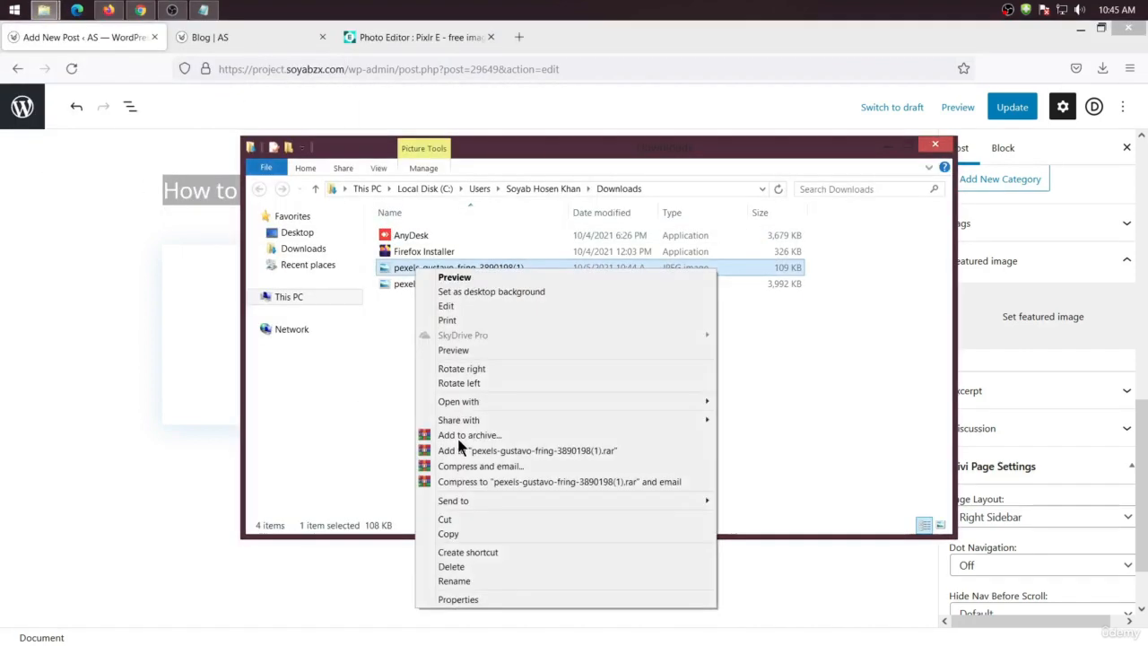
pyautogui.click(468, 581)
pyautogui.hotkey('ctrl', 'v')
pyautogui.click(456, 388)
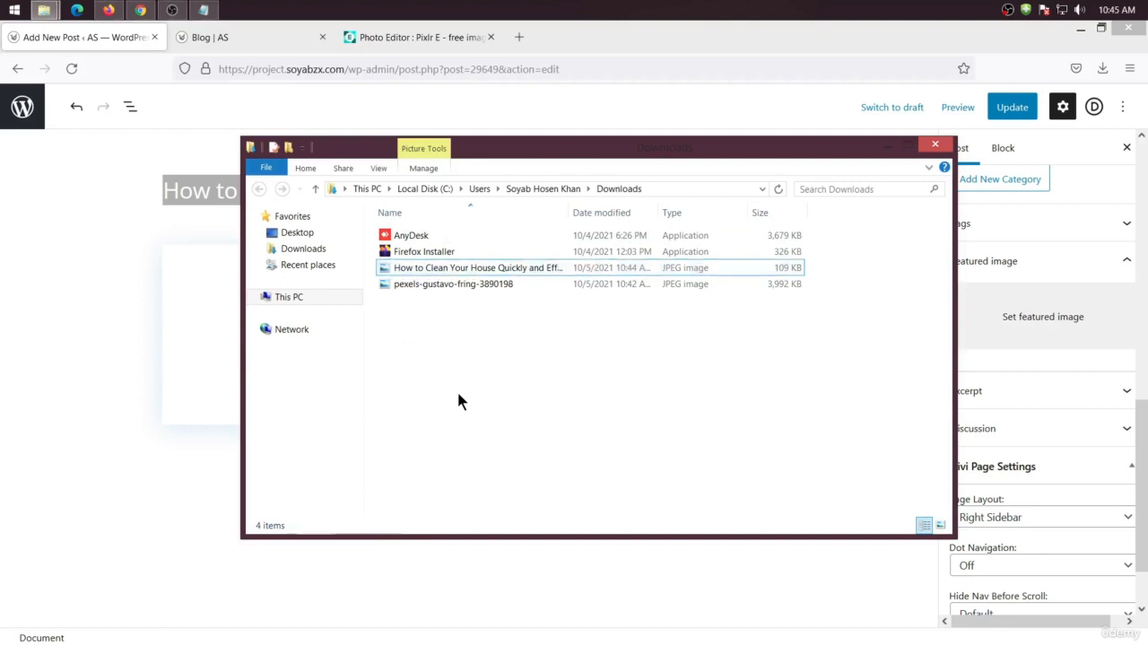
pyautogui.click(887, 146)
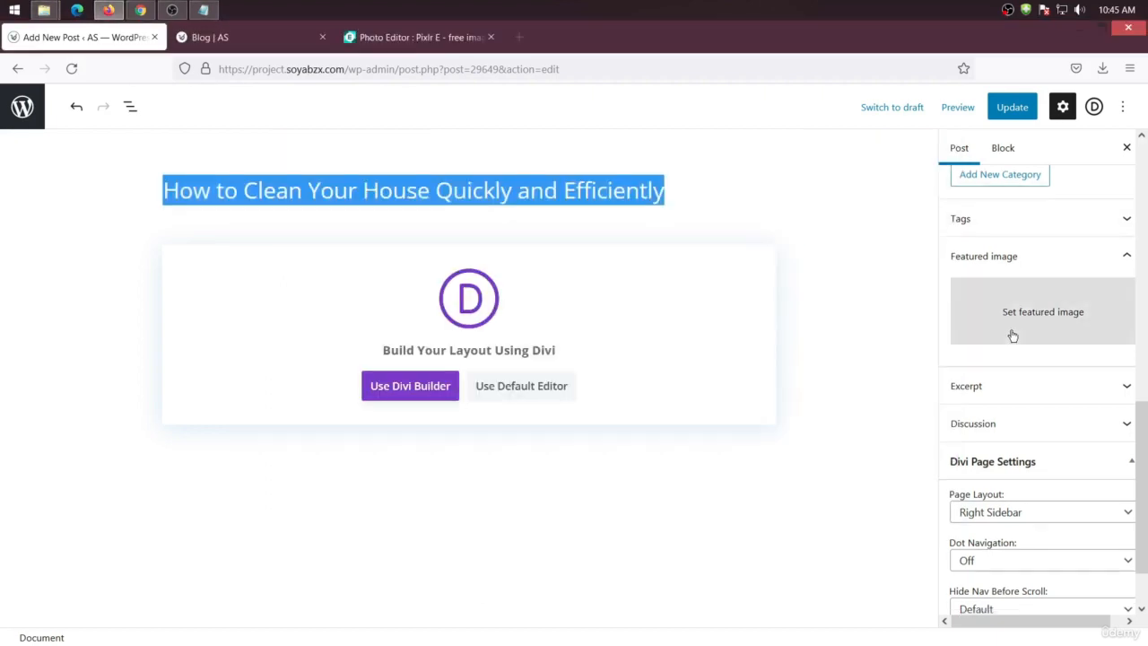
# Upload the renamed image from Downloads, set it as the post's featured image, and update the post
pyautogui.scroll(-1, 1014, 305)
pyautogui.click(1020, 235)
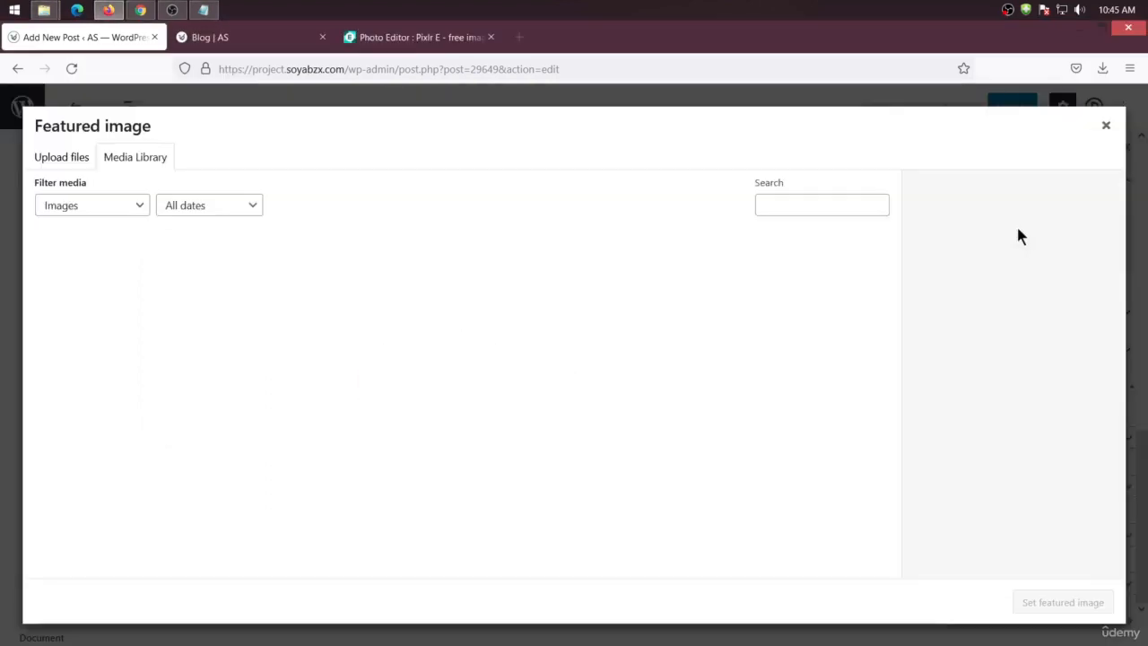
pyautogui.click(49, 158)
pyautogui.click(591, 376)
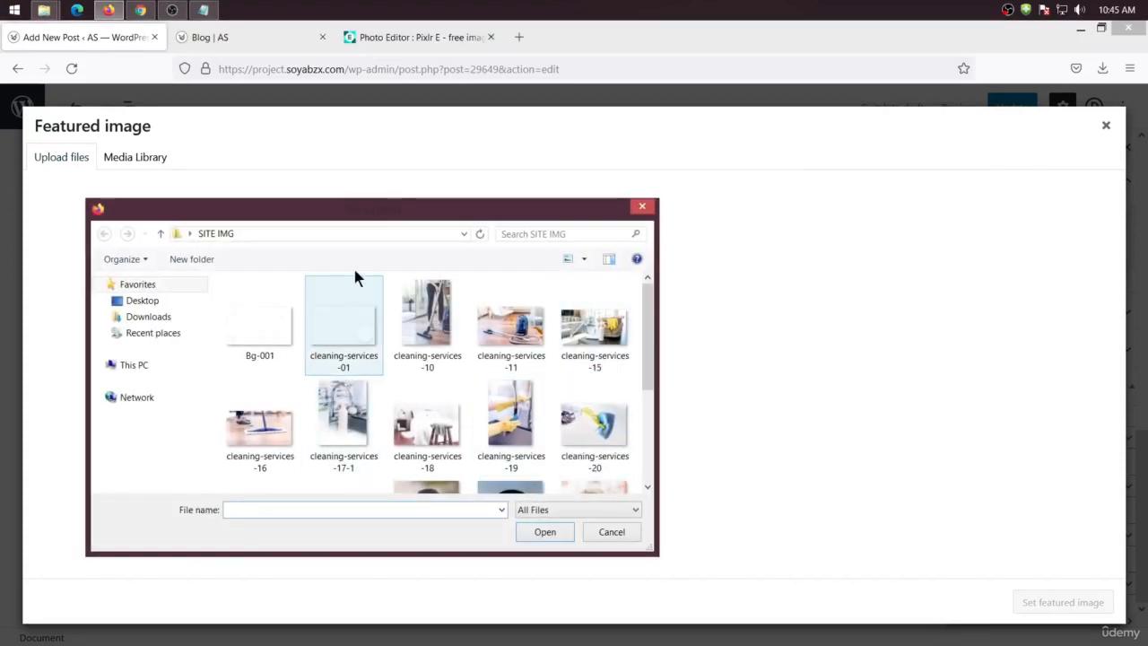
pyautogui.click(148, 318)
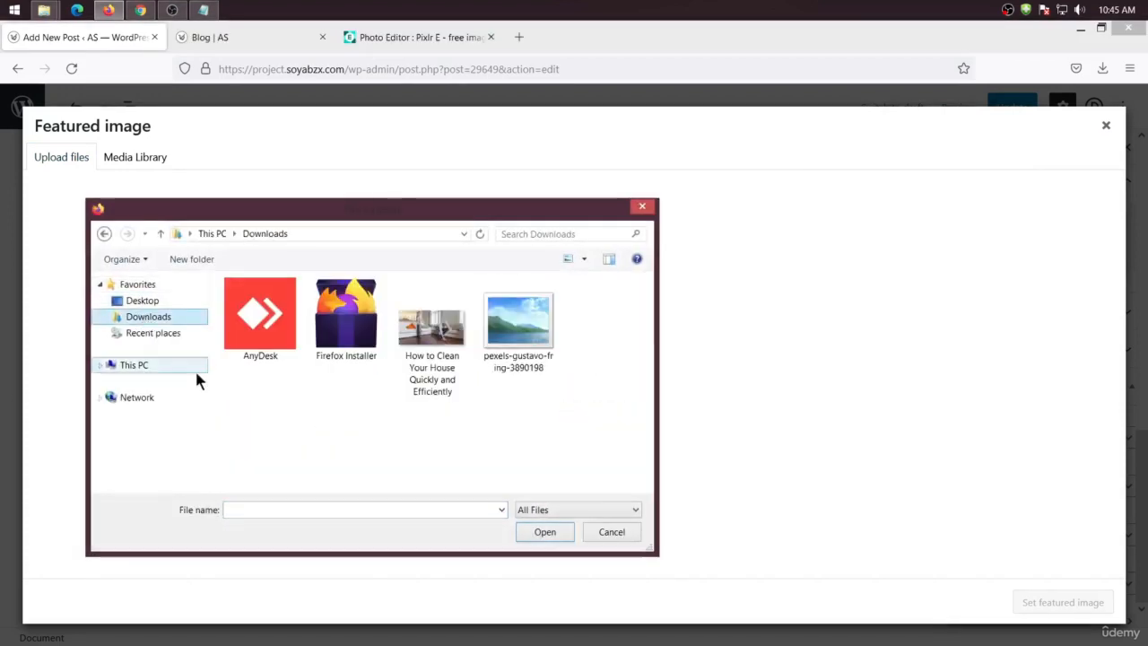
pyautogui.click(433, 339)
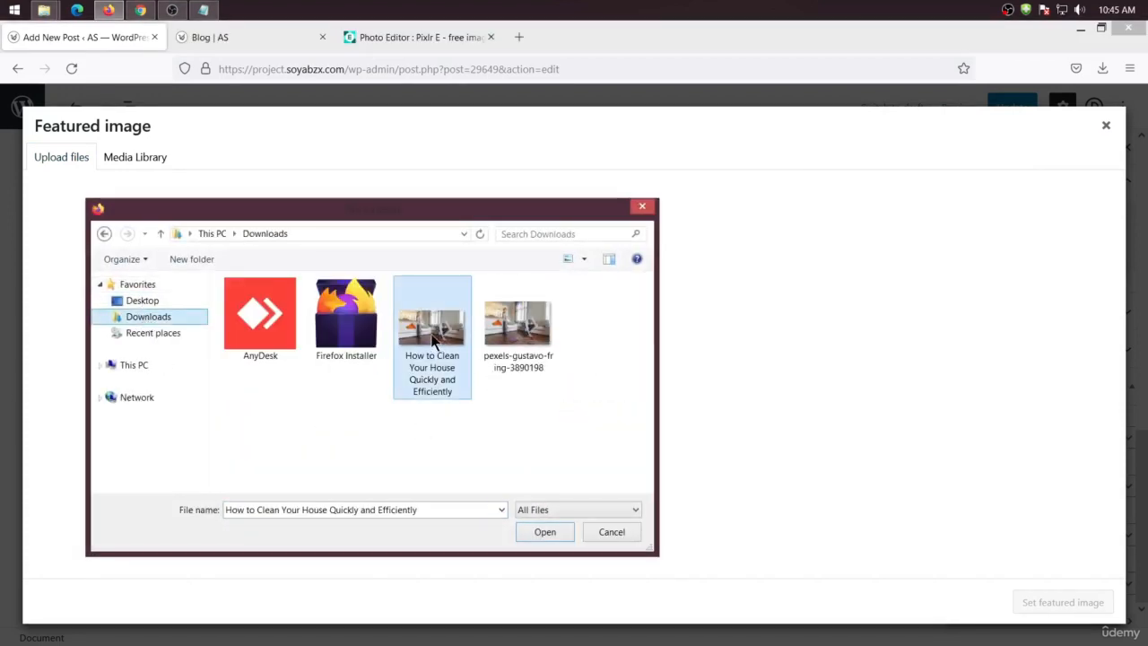
pyautogui.click(544, 532)
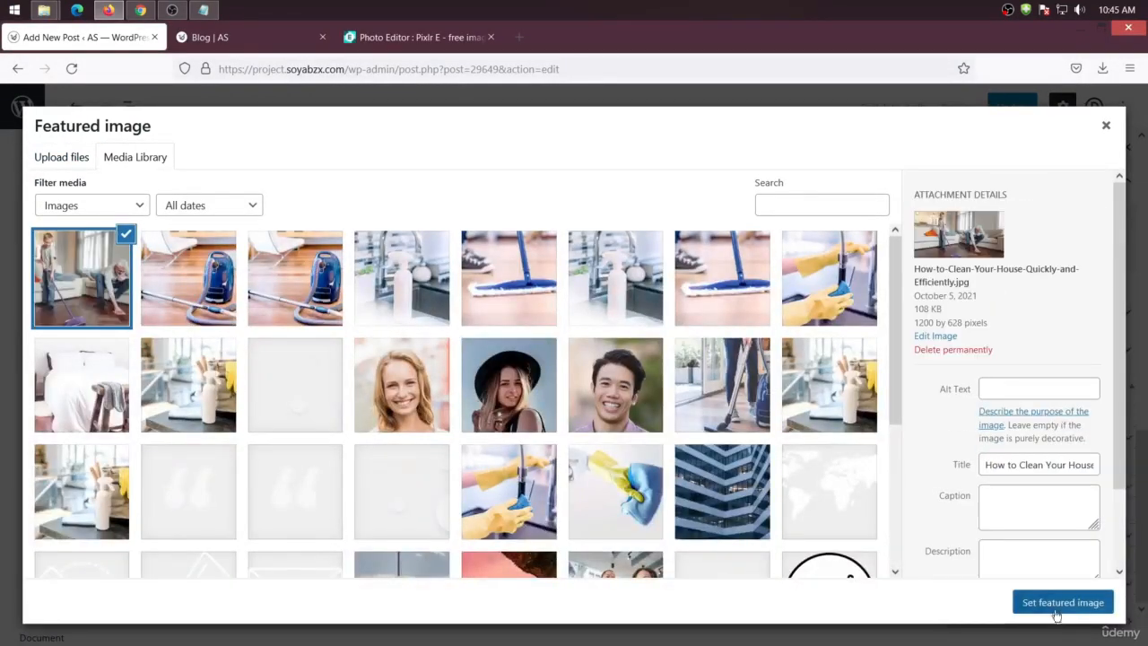
pyautogui.click(1055, 608)
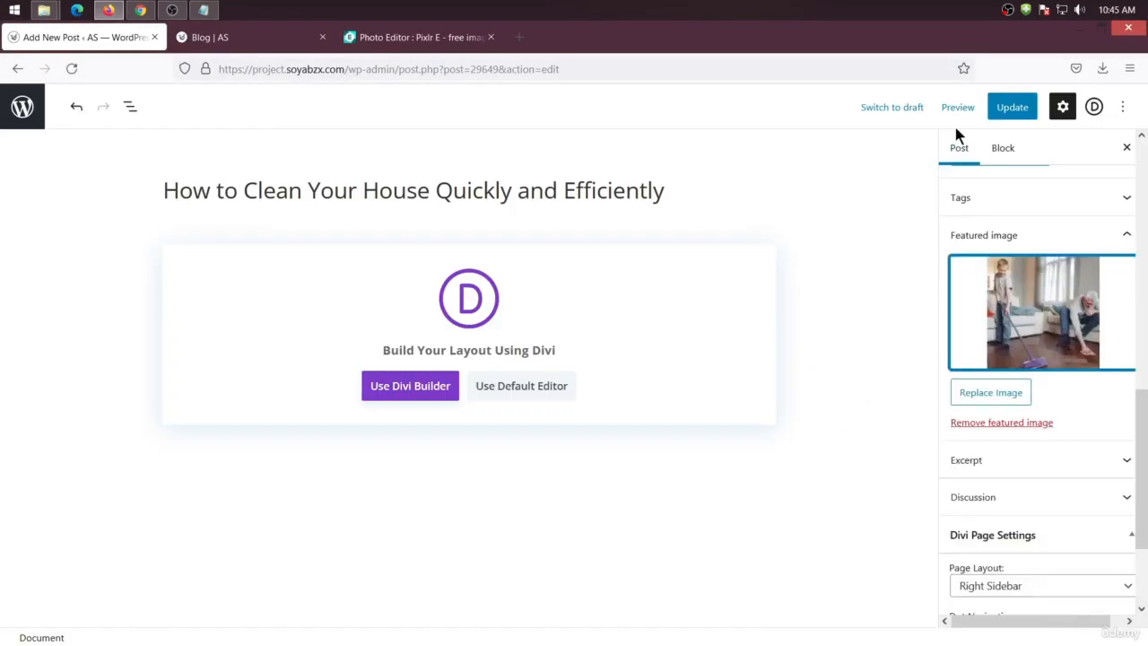
pyautogui.click(1006, 114)
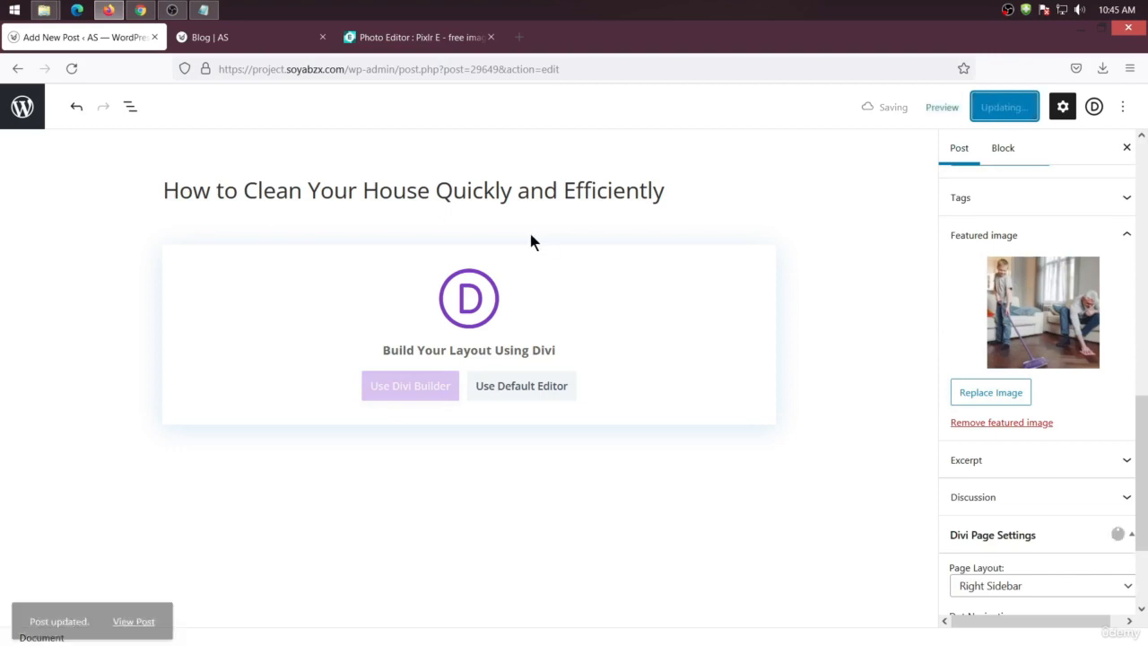
# Reload the blog page and open the new post to examine its featured image on the live site
pyautogui.click(211, 41)
pyautogui.rightClick(111, 195)
pyautogui.click(186, 212)
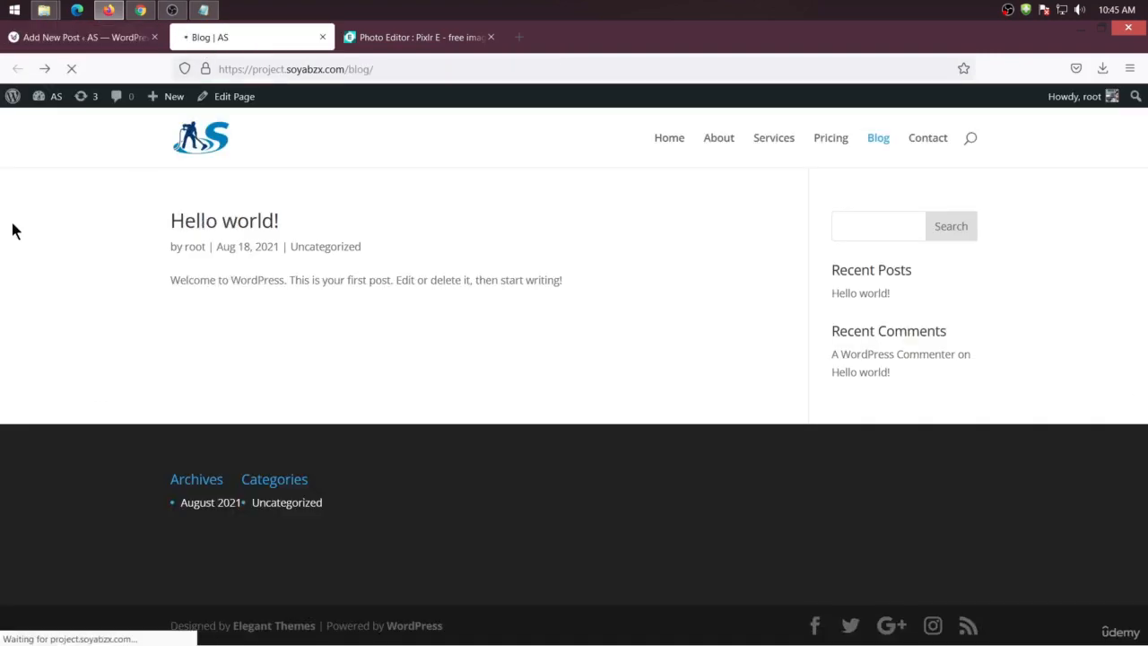
pyautogui.scroll(-4, 256, 381)
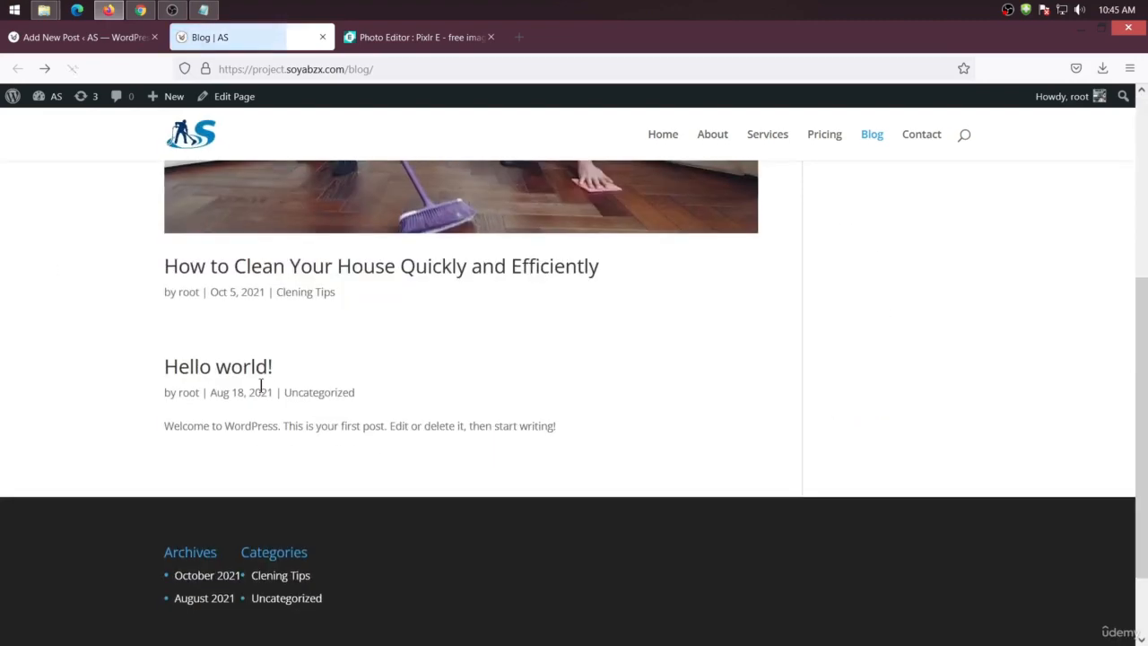
pyautogui.scroll(4, 259, 389)
pyautogui.scroll(-2, 446, 374)
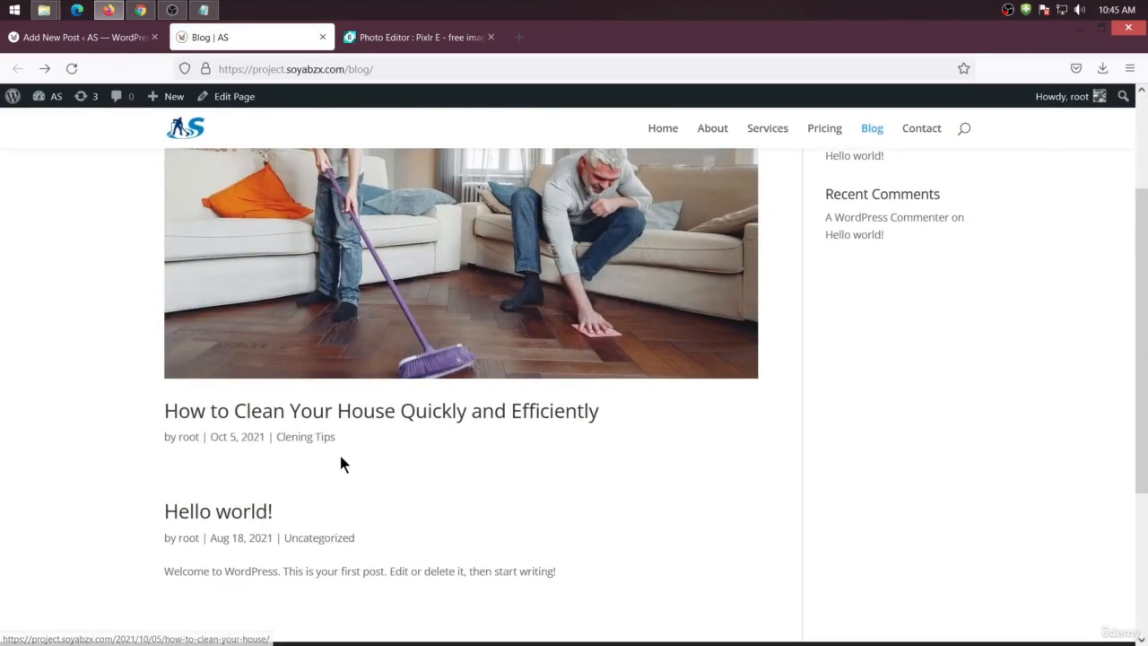
pyautogui.click(471, 413)
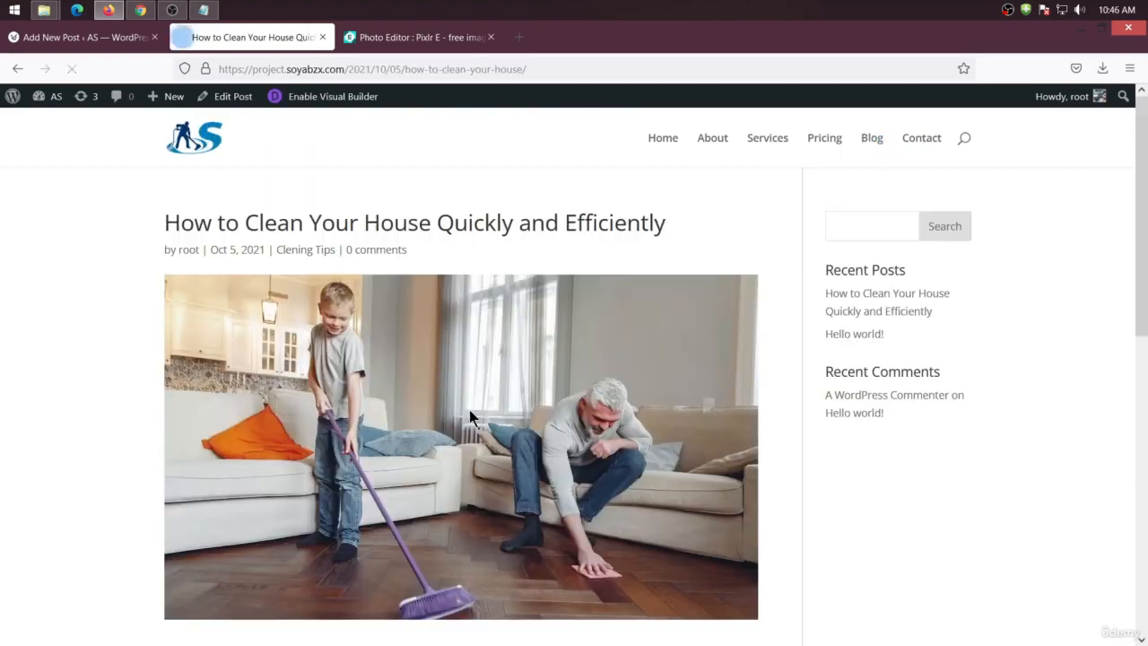
pyautogui.scroll(-4, 449, 430)
pyautogui.scroll(3, 467, 489)
pyautogui.scroll(3, 422, 473)
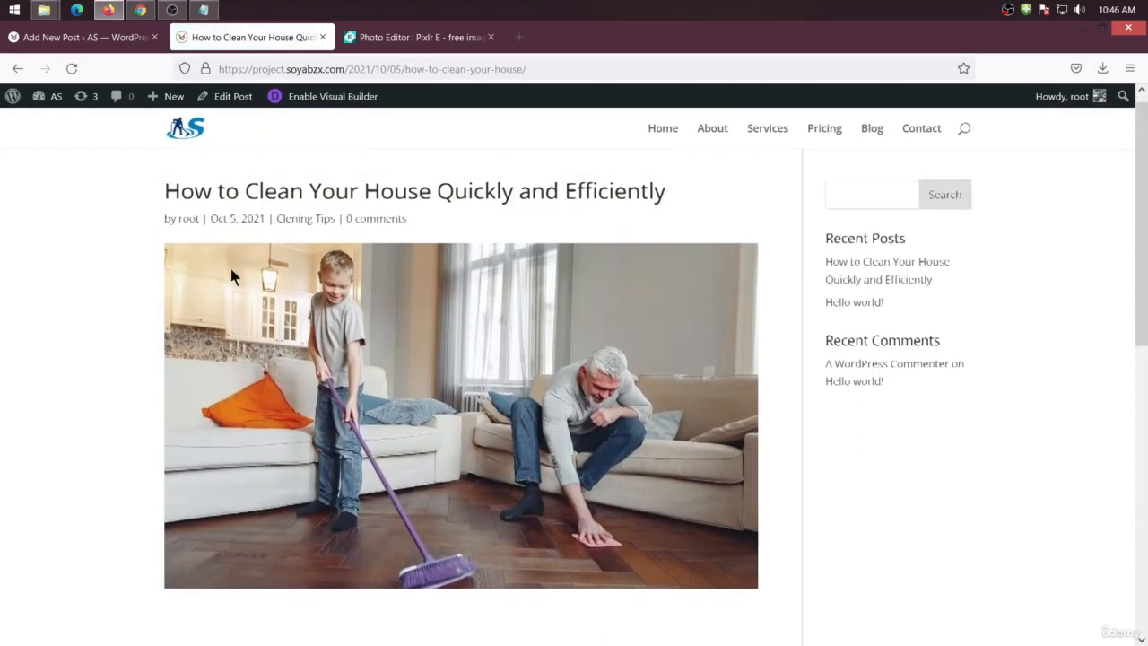
pyautogui.scroll(-3, 502, 213)
pyautogui.scroll(3, 390, 311)
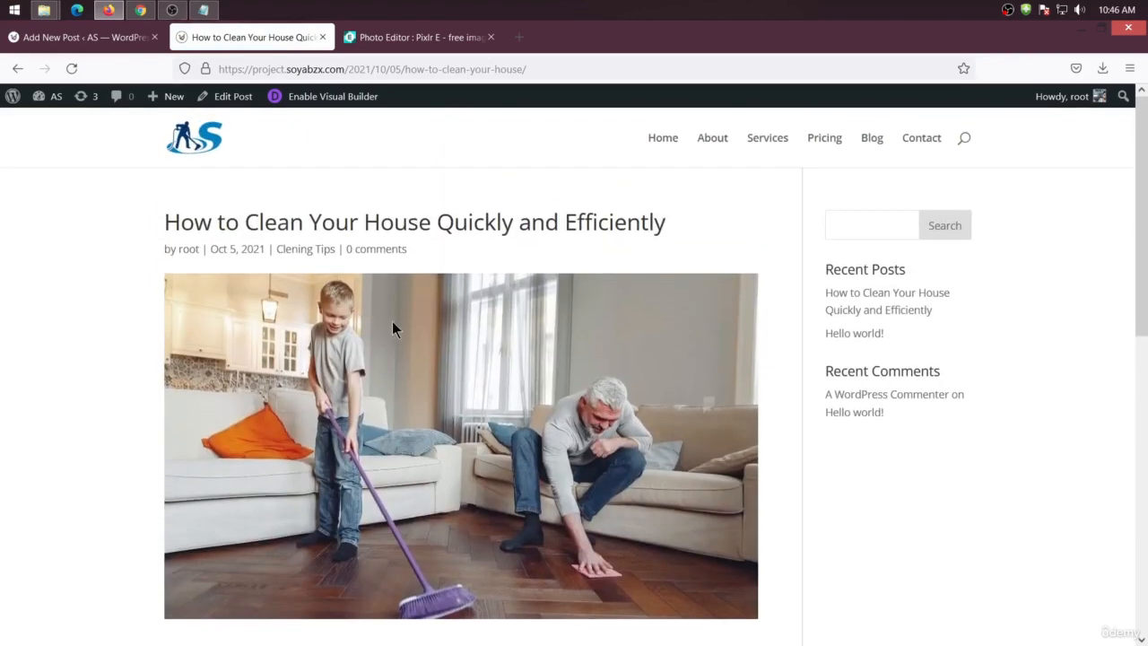
# Expand the Excerpt and Discussion sections of the post settings to review their options
pyautogui.click(75, 43)
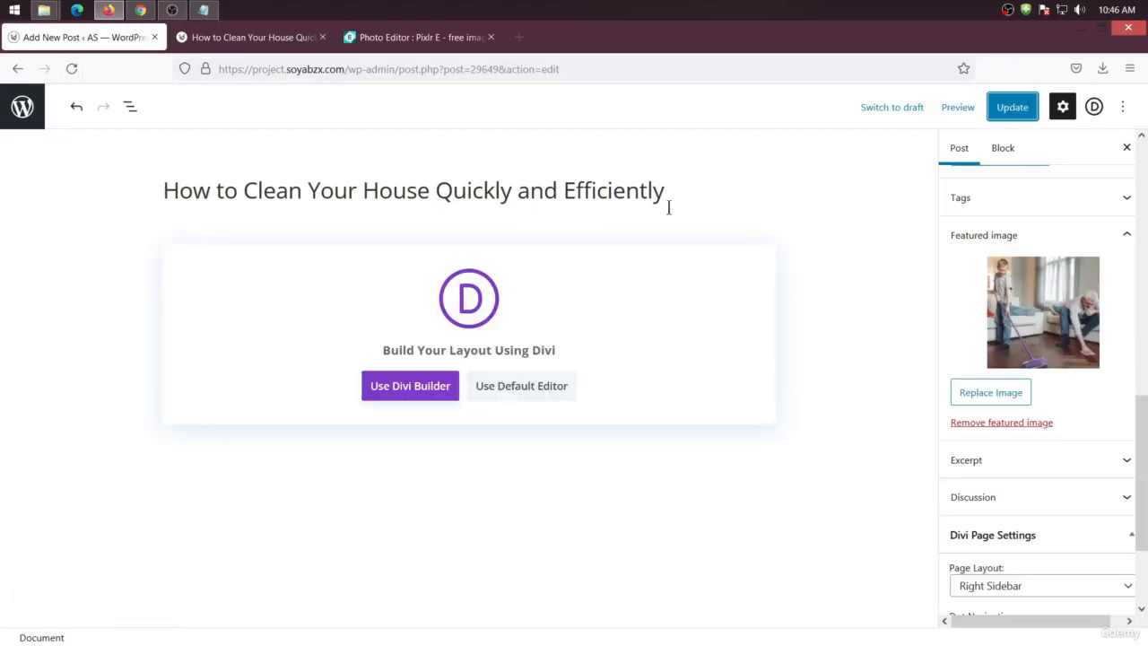
pyautogui.scroll(-2, 994, 306)
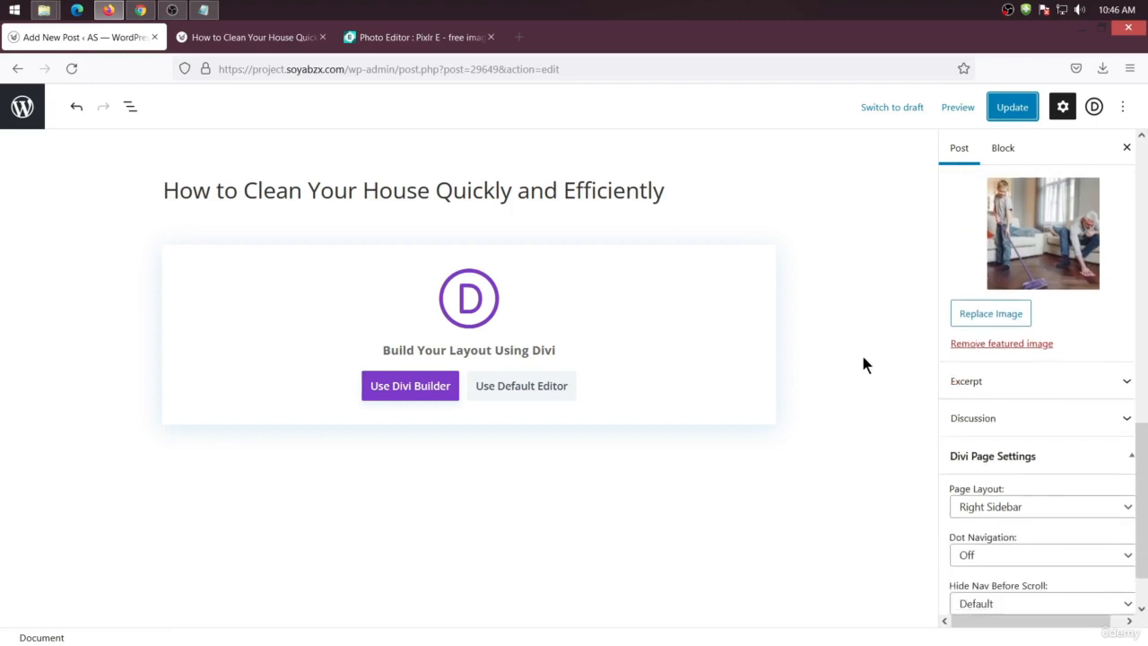
pyautogui.click(993, 384)
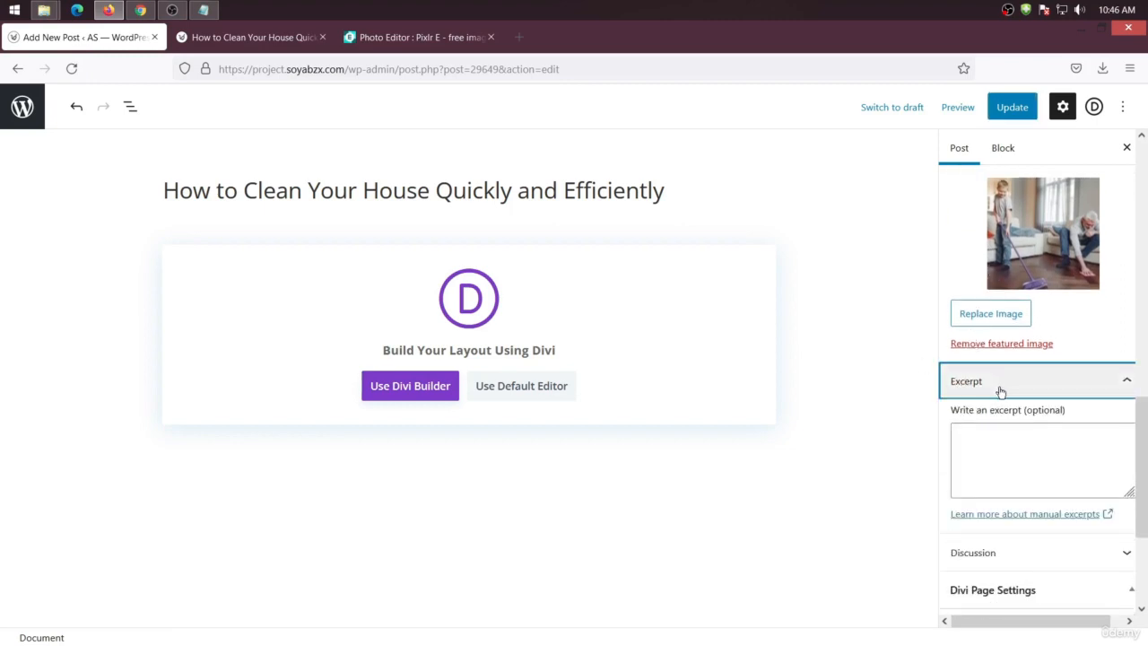
pyautogui.scroll(-3, 1013, 391)
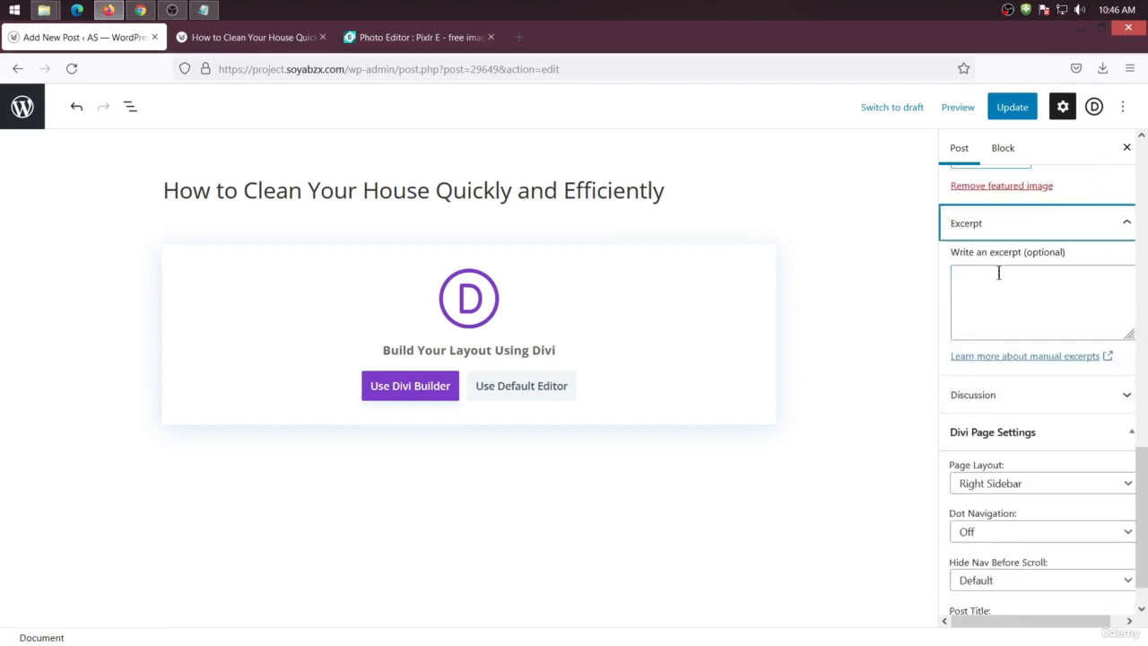
pyautogui.click(1055, 223)
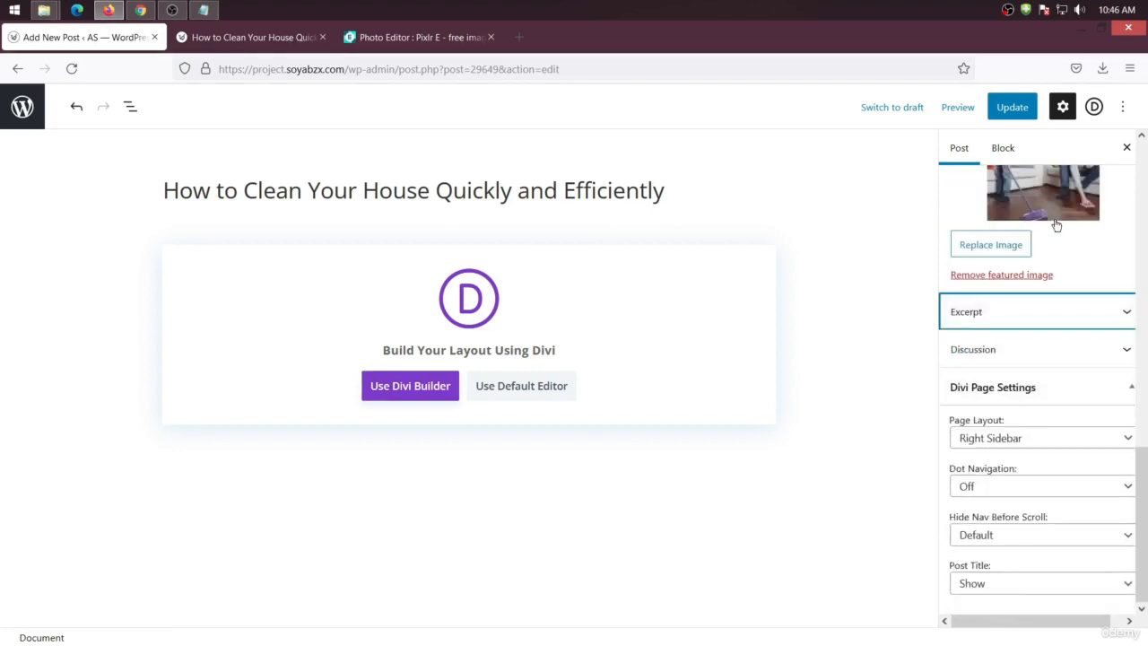
pyautogui.click(1019, 360)
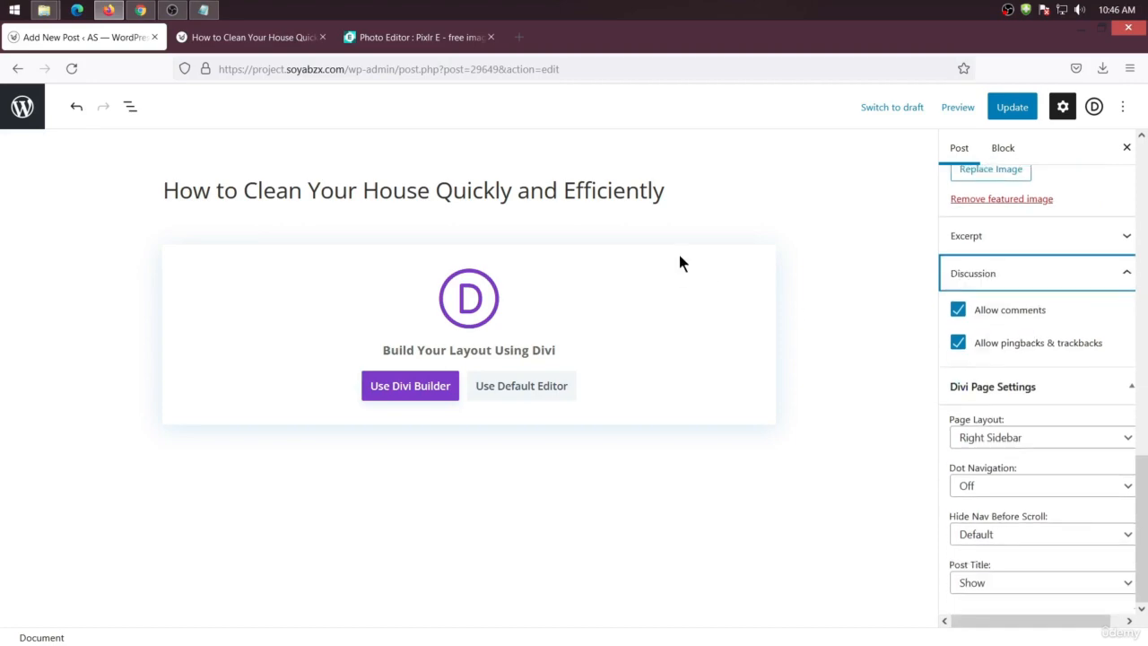
# Scroll the live post to examine its comment section
pyautogui.click(278, 40)
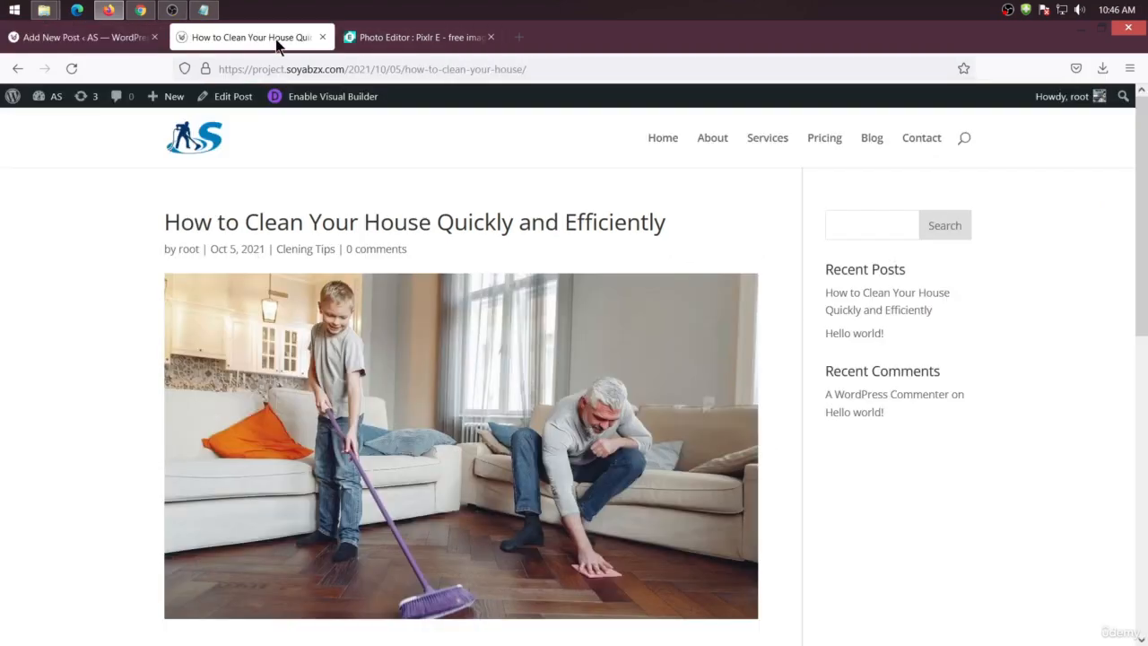
pyautogui.scroll(-3, 514, 332)
pyautogui.scroll(-3, 514, 332)
pyautogui.click(353, 339)
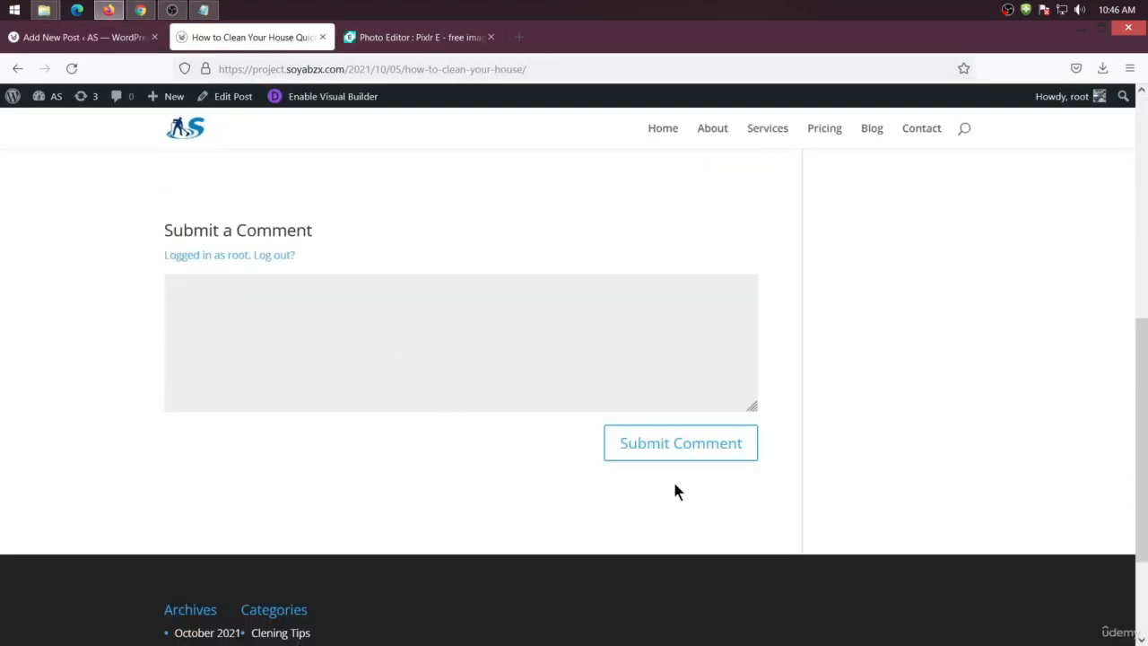
# Turn off Allow comments for the post and update it
pyautogui.click(85, 38)
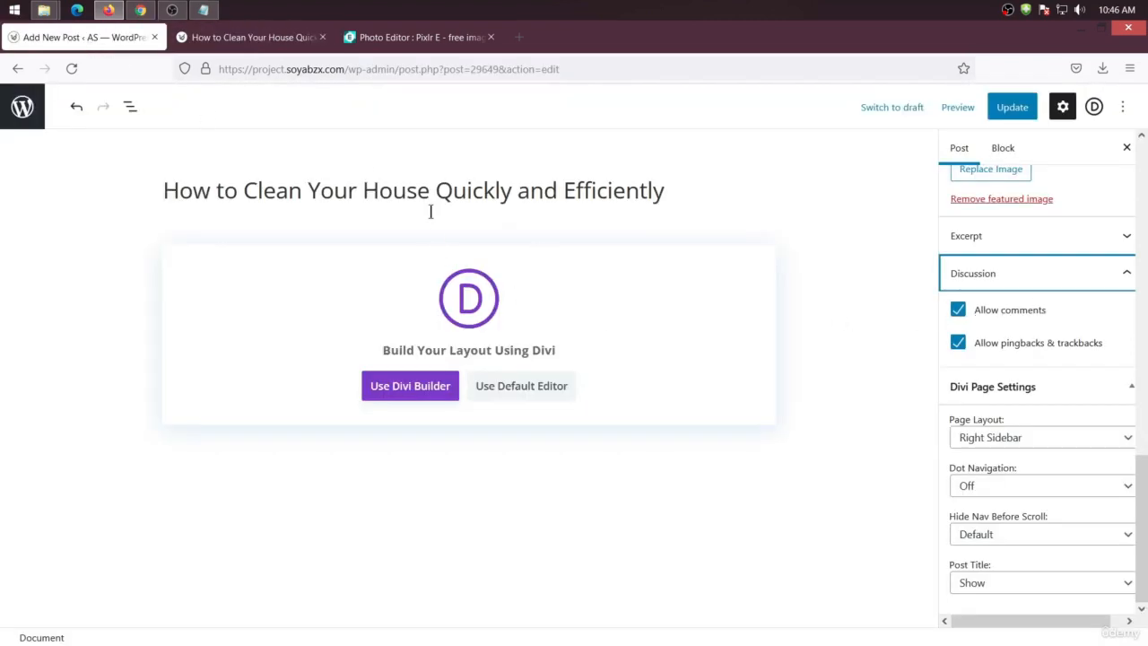
pyautogui.click(958, 311)
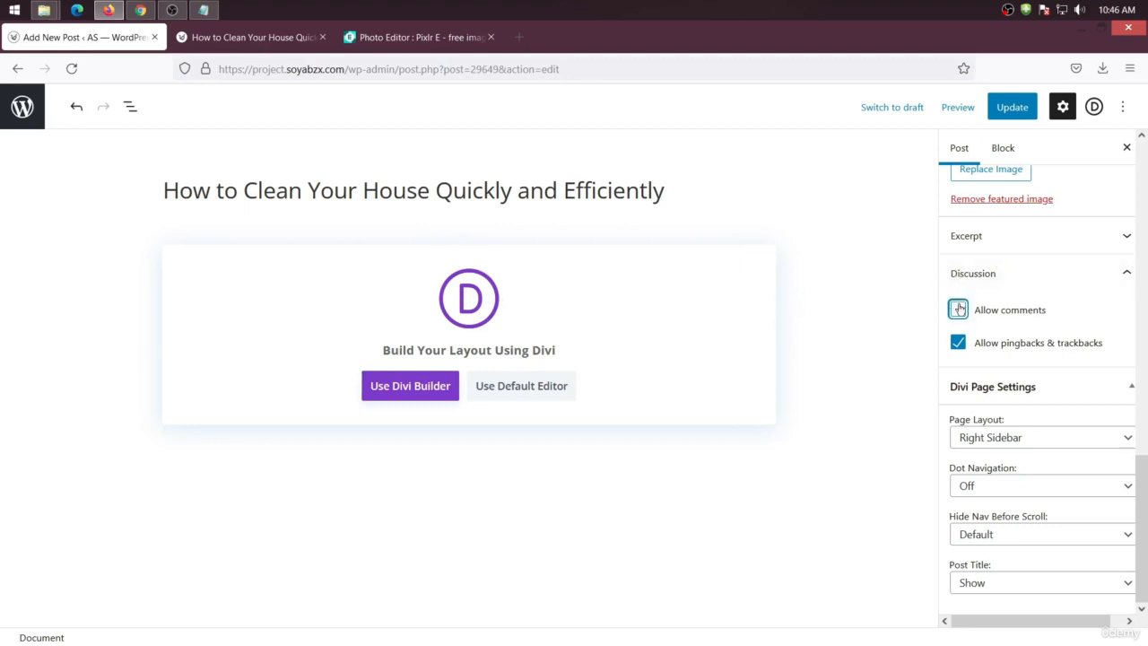
pyautogui.click(1003, 117)
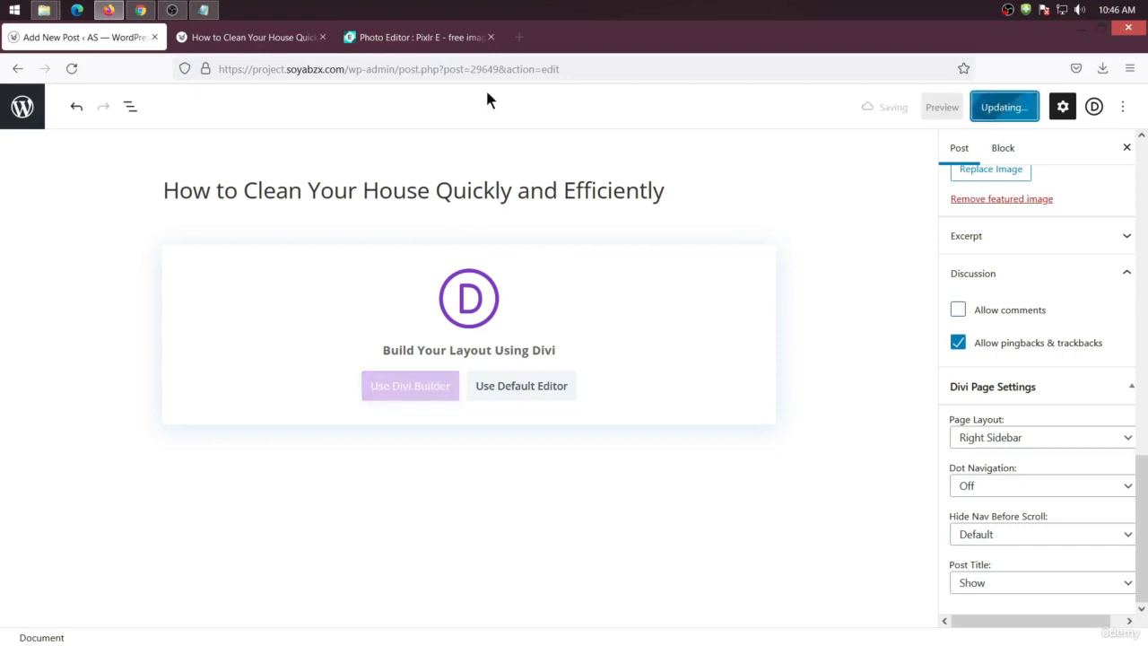
# Reload the live post page to check the comment section
pyautogui.click(251, 36)
pyautogui.rightClick(45, 319)
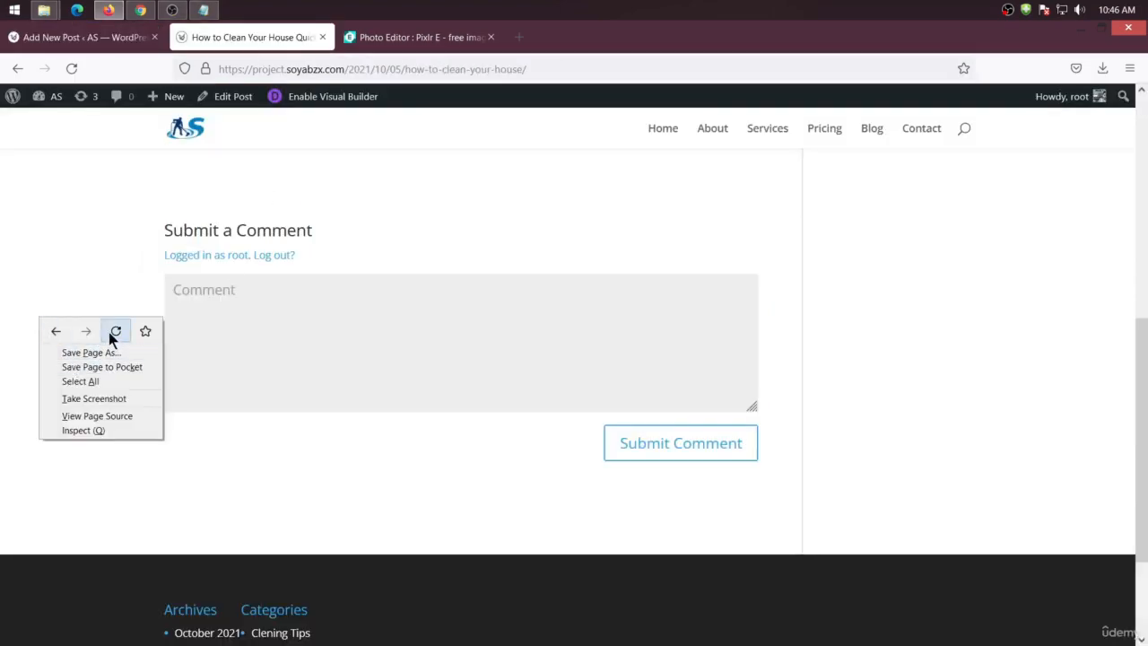
pyautogui.click(110, 331)
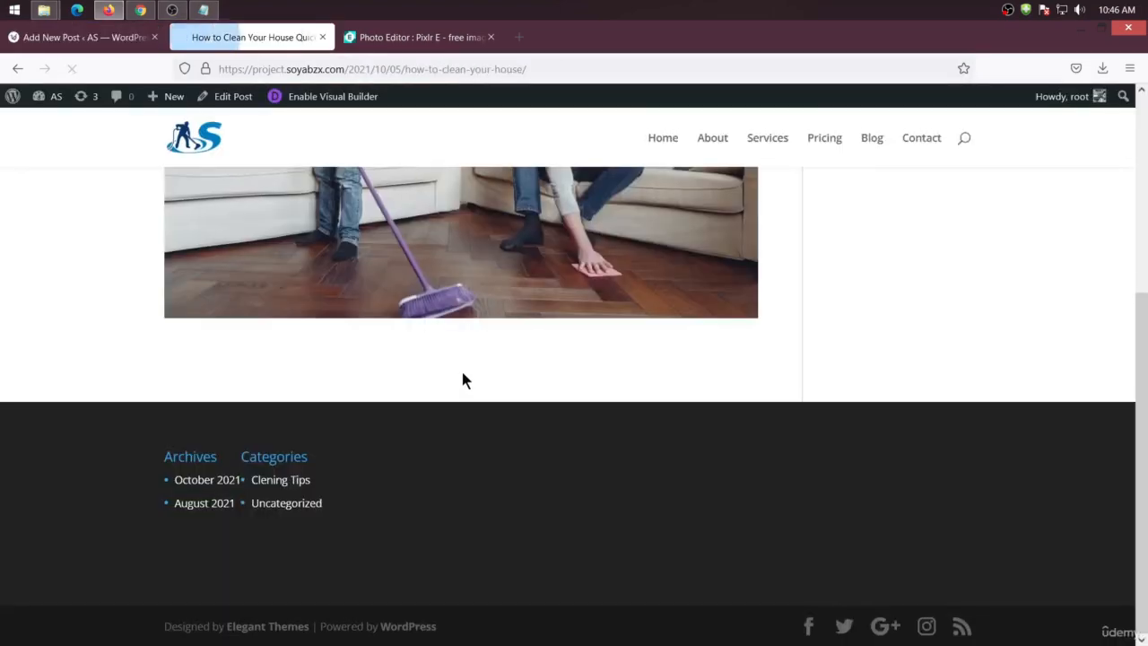
# Review the live post page and return to the post editor
pyautogui.scroll(5, 459, 367)
pyautogui.scroll(-3, 522, 334)
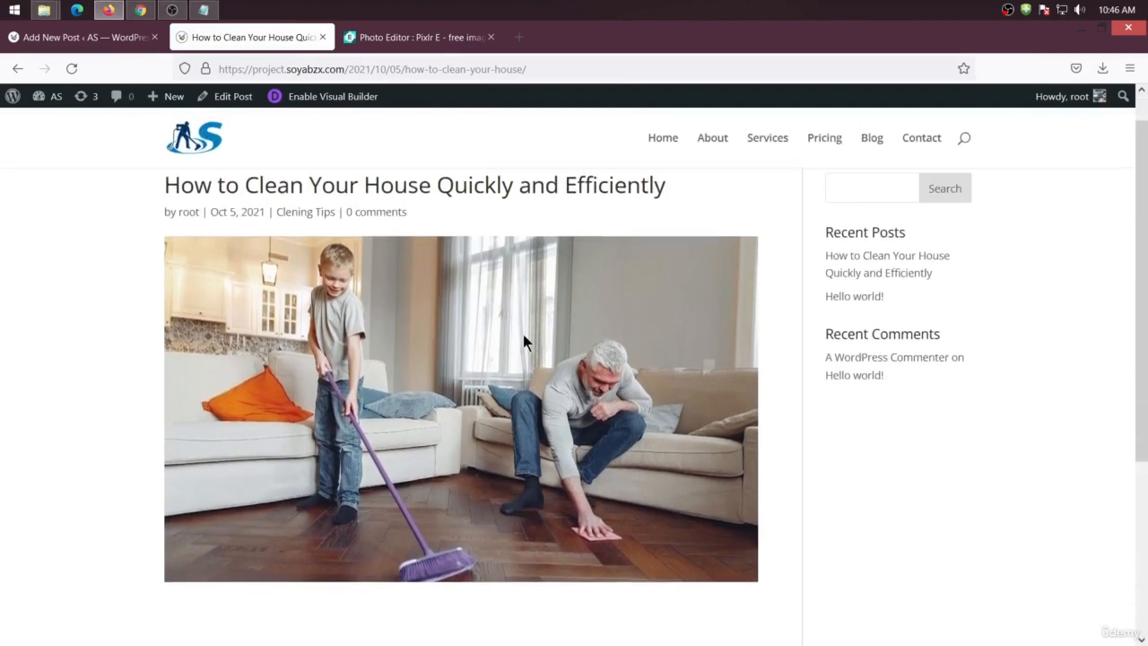
pyautogui.click(98, 36)
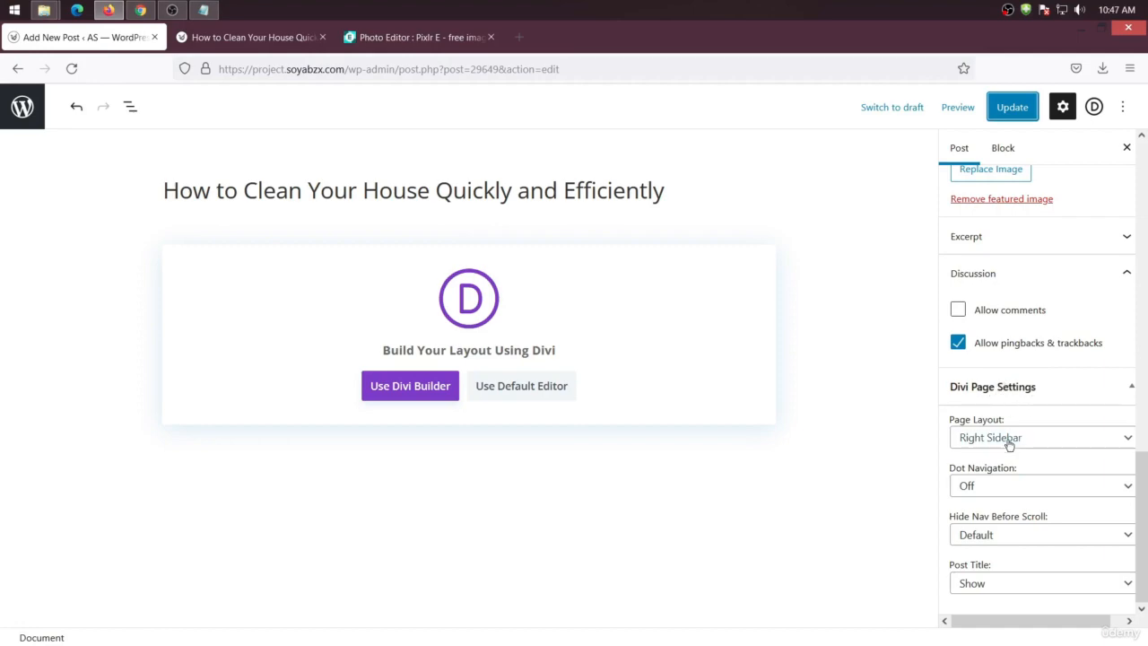
pyautogui.click(422, 40)
pyautogui.click(269, 41)
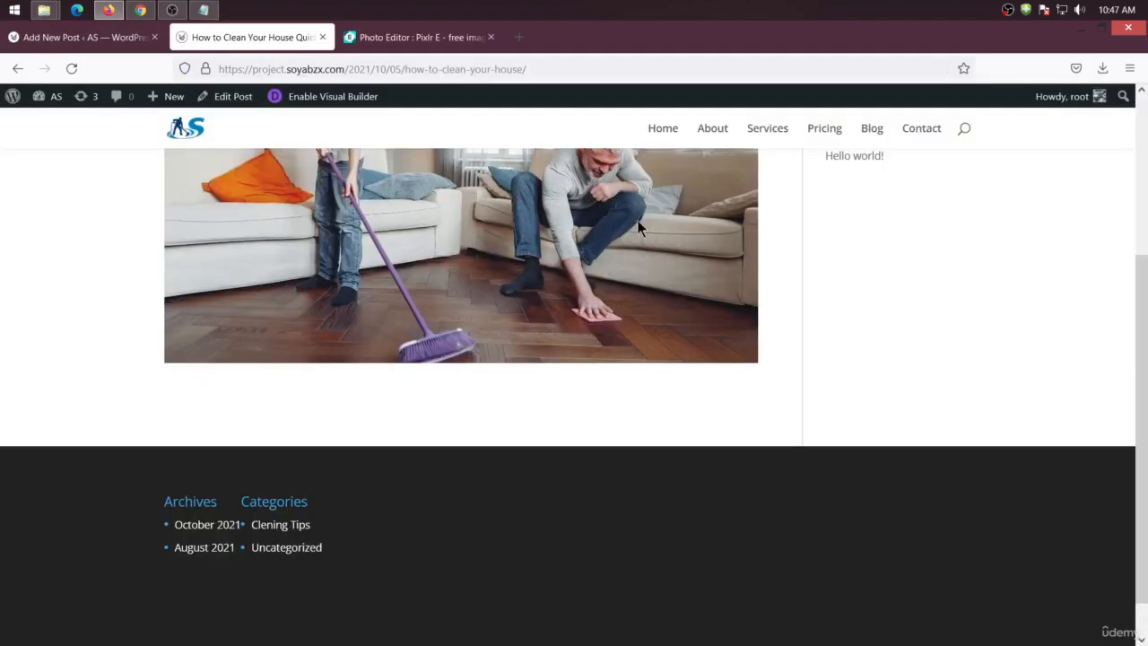
pyautogui.scroll(10, 791, 287)
pyautogui.click(82, 45)
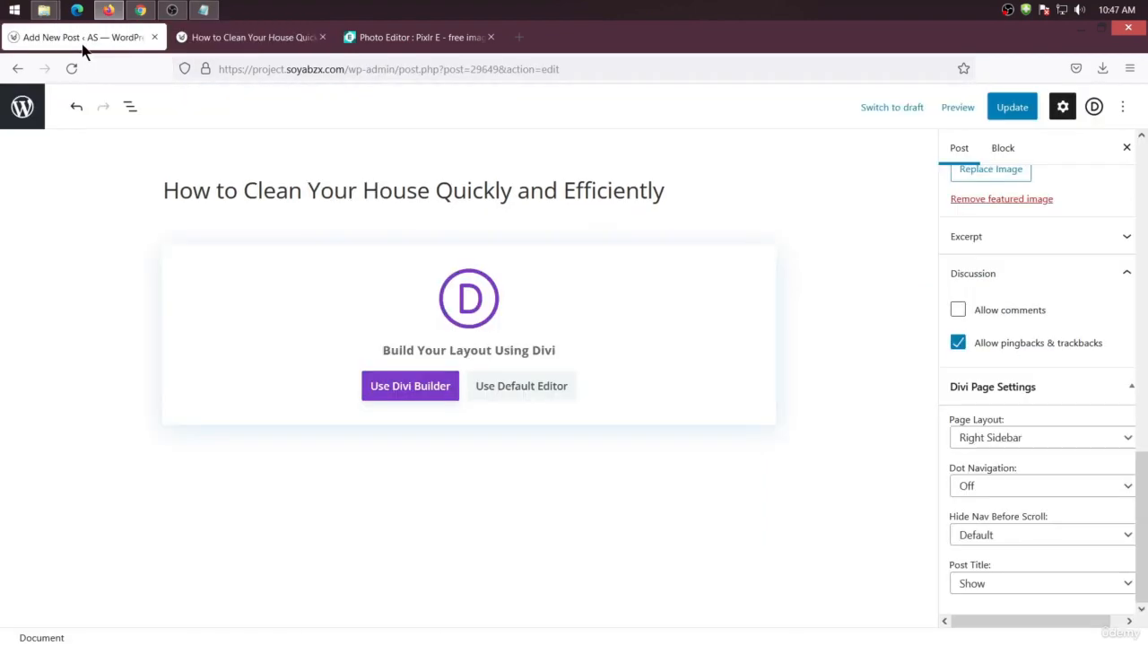
# Open the Divi Page Settings dropdowns for page layout, dot navigation and post title to review their options
pyautogui.click(989, 438)
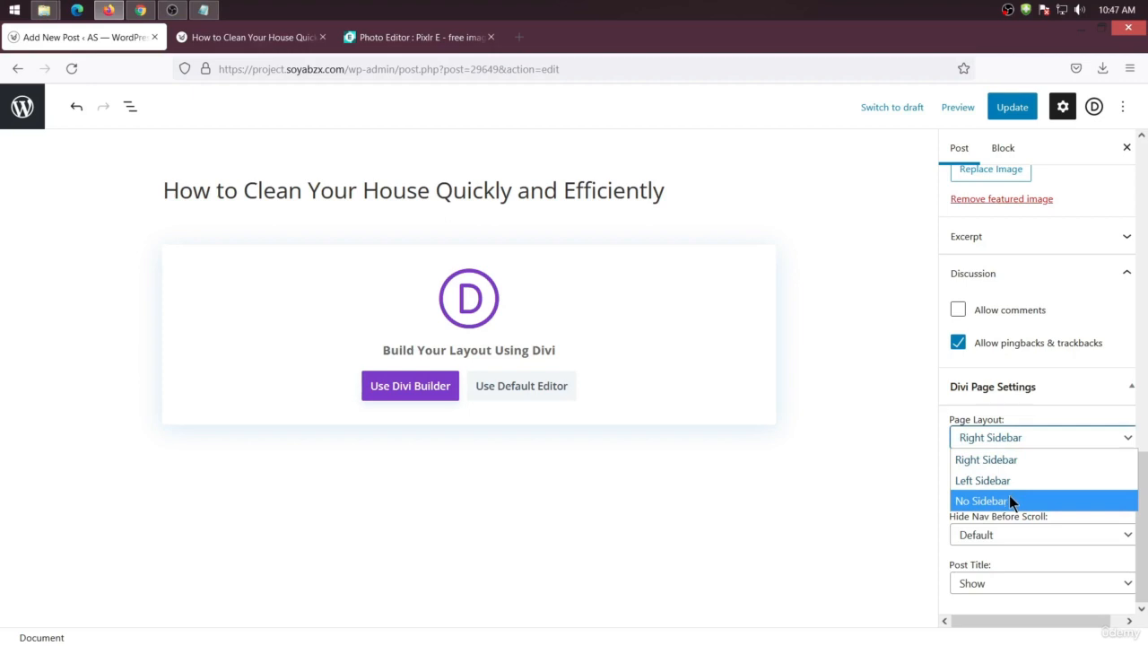
pyautogui.click(853, 441)
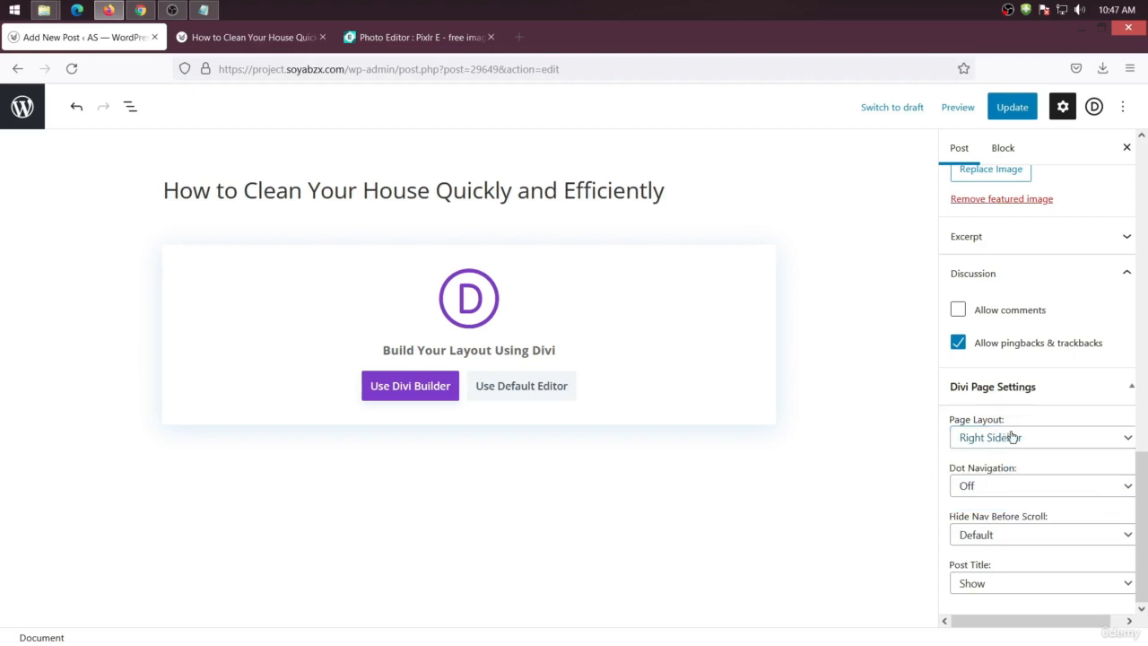
pyautogui.click(995, 485)
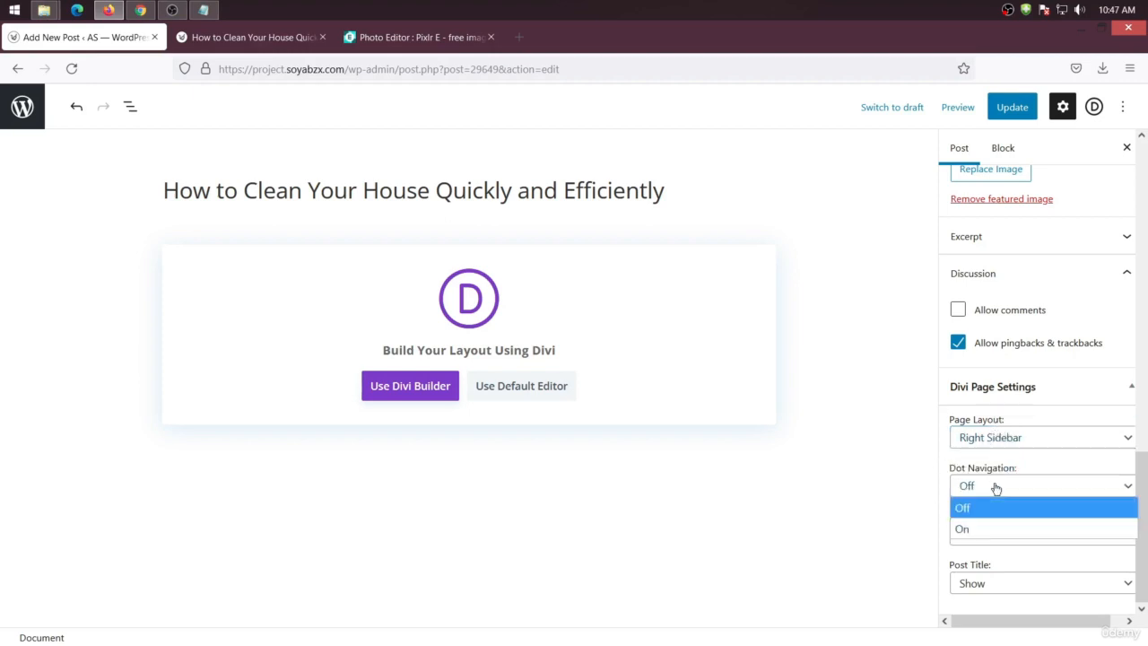
pyautogui.click(860, 453)
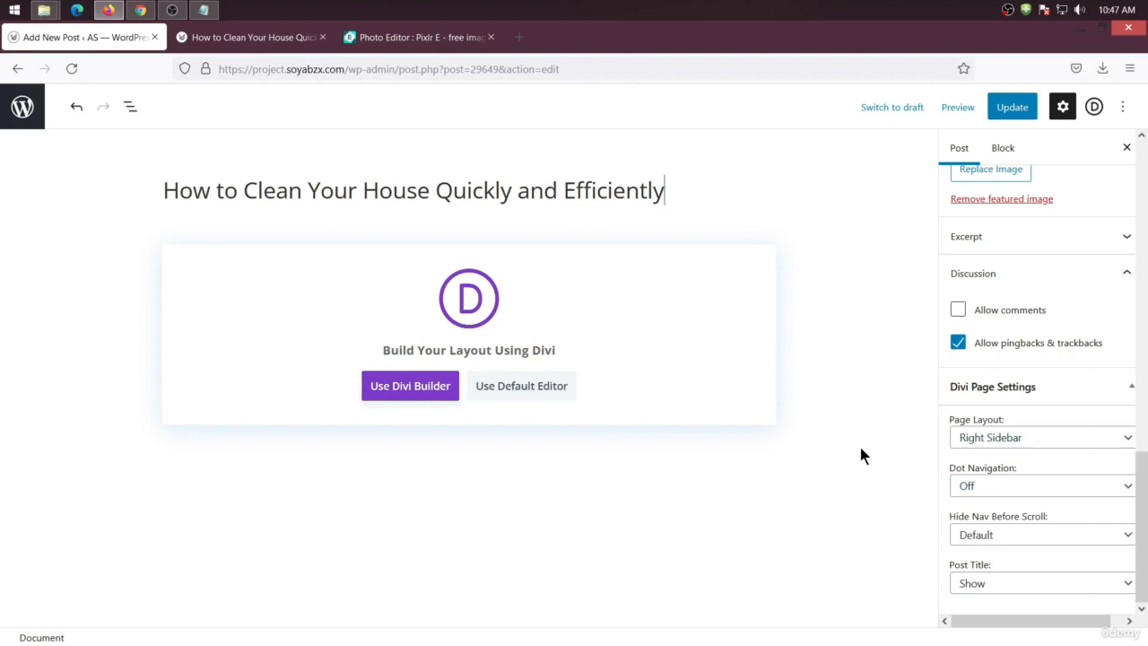
pyautogui.click(1045, 576)
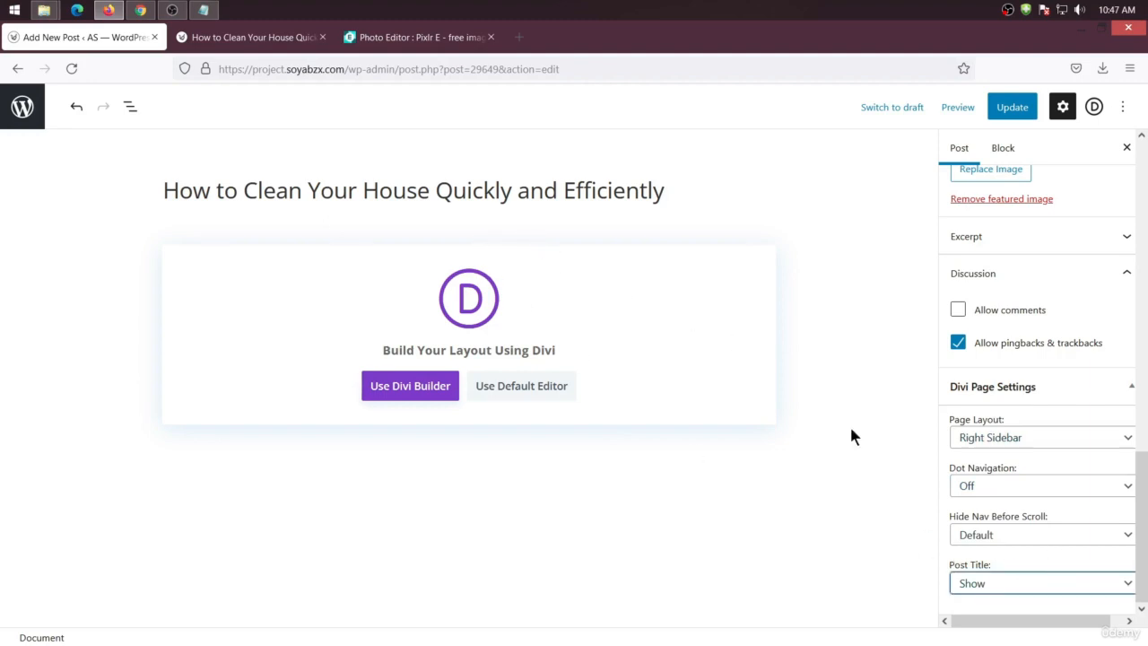
pyautogui.click(977, 584)
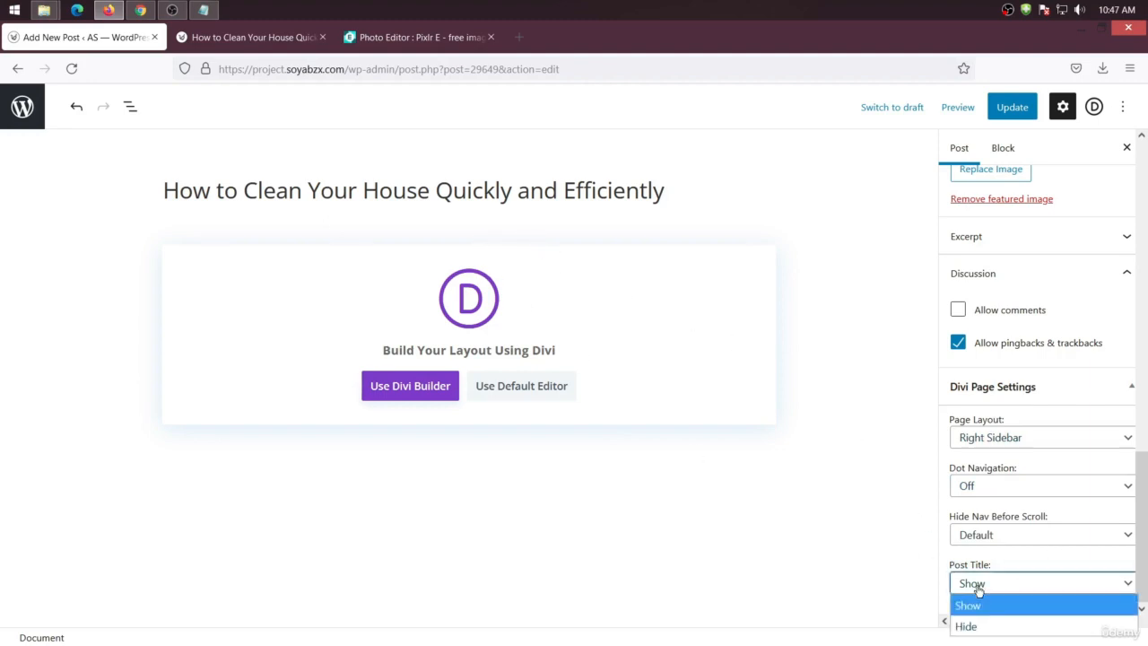
pyautogui.click(863, 541)
# Update the post
pyautogui.scroll(8, 996, 413)
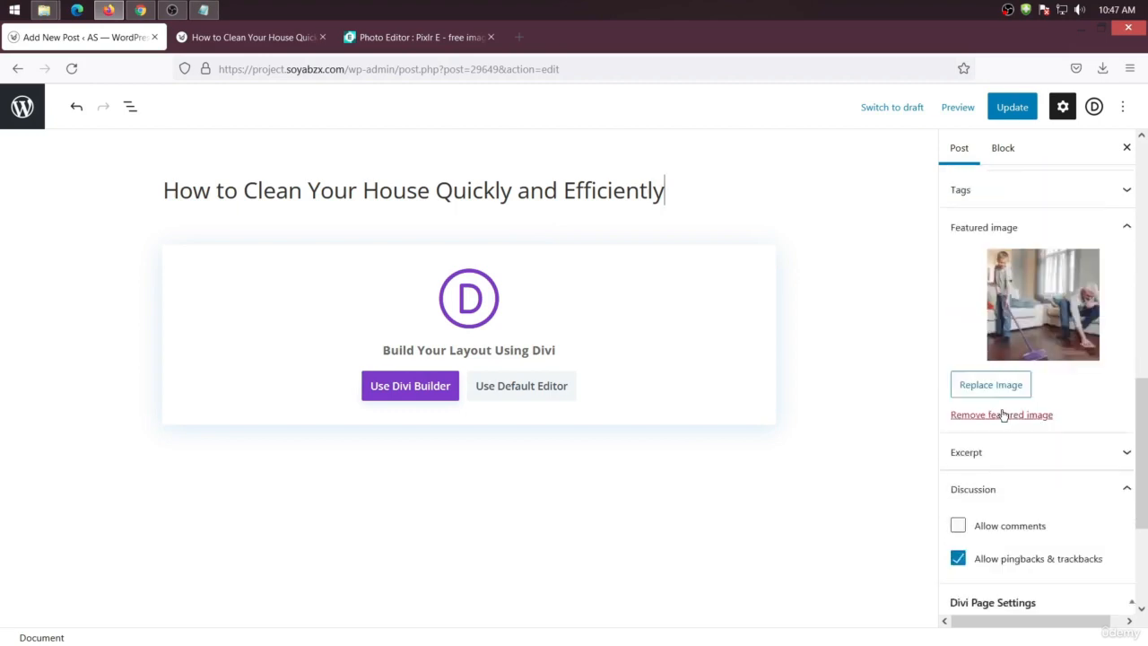
pyautogui.scroll(2, 1014, 277)
pyautogui.click(1020, 104)
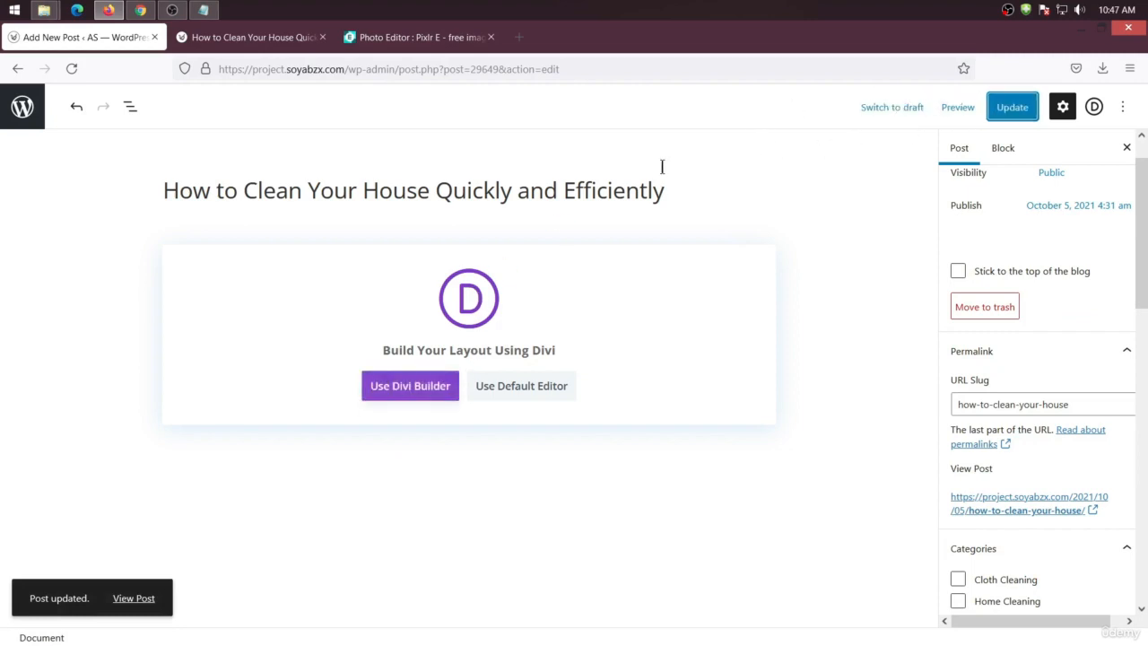
# Launch the Divi Builder, build from scratch, and insert a single-column row below the featured image
pyautogui.click(408, 387)
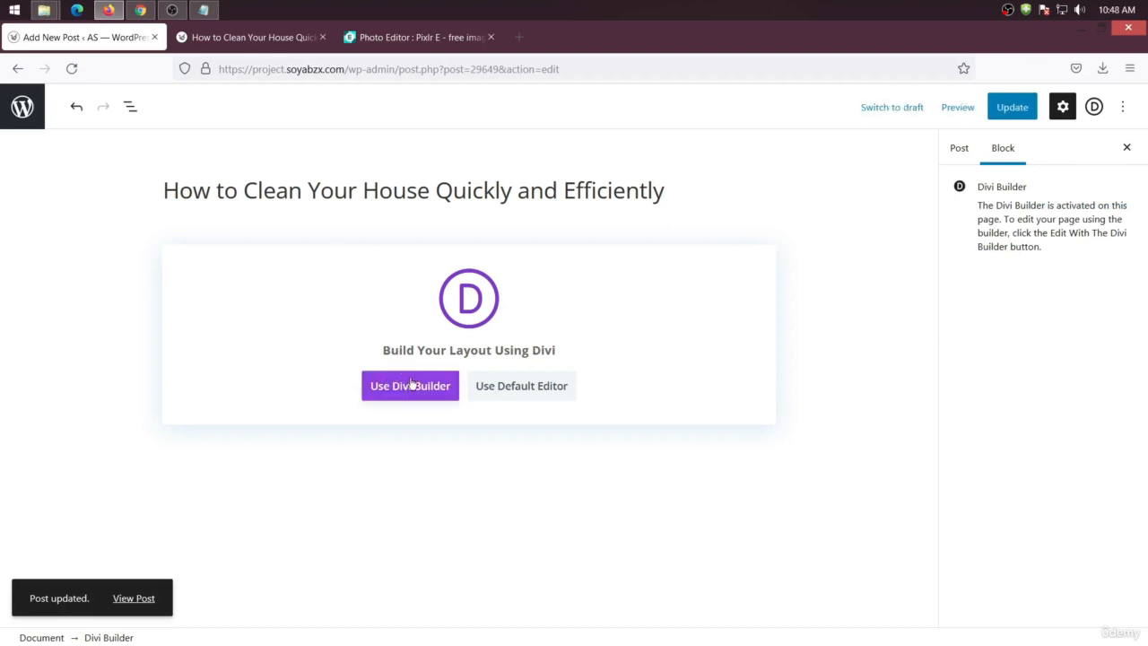
pyautogui.click(411, 395)
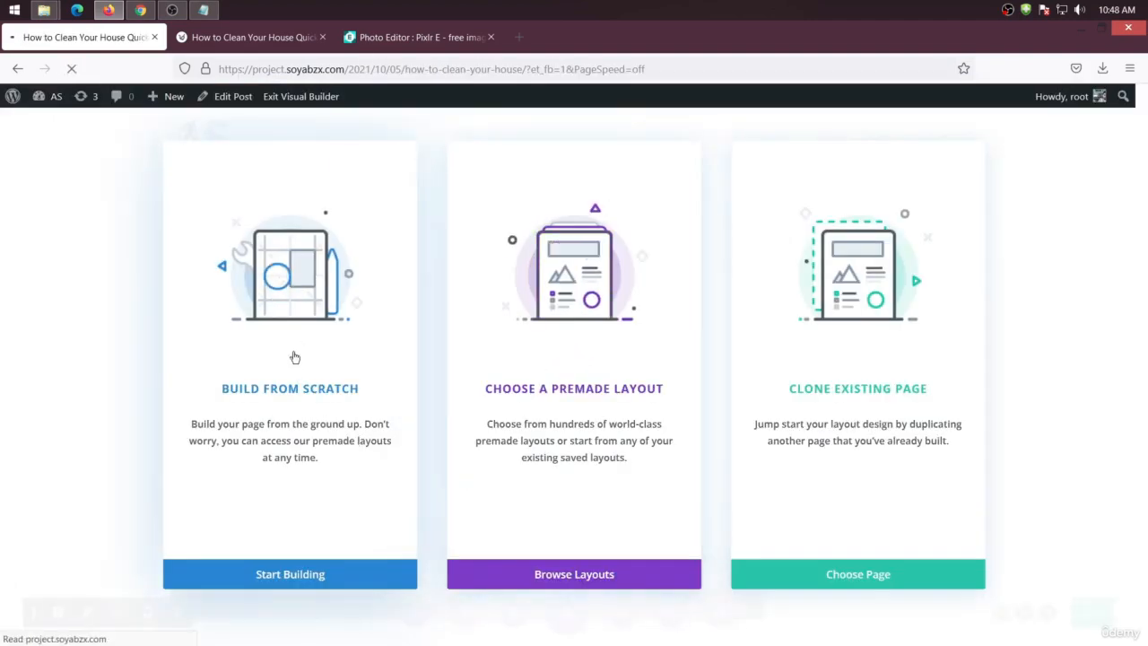
pyautogui.click(297, 346)
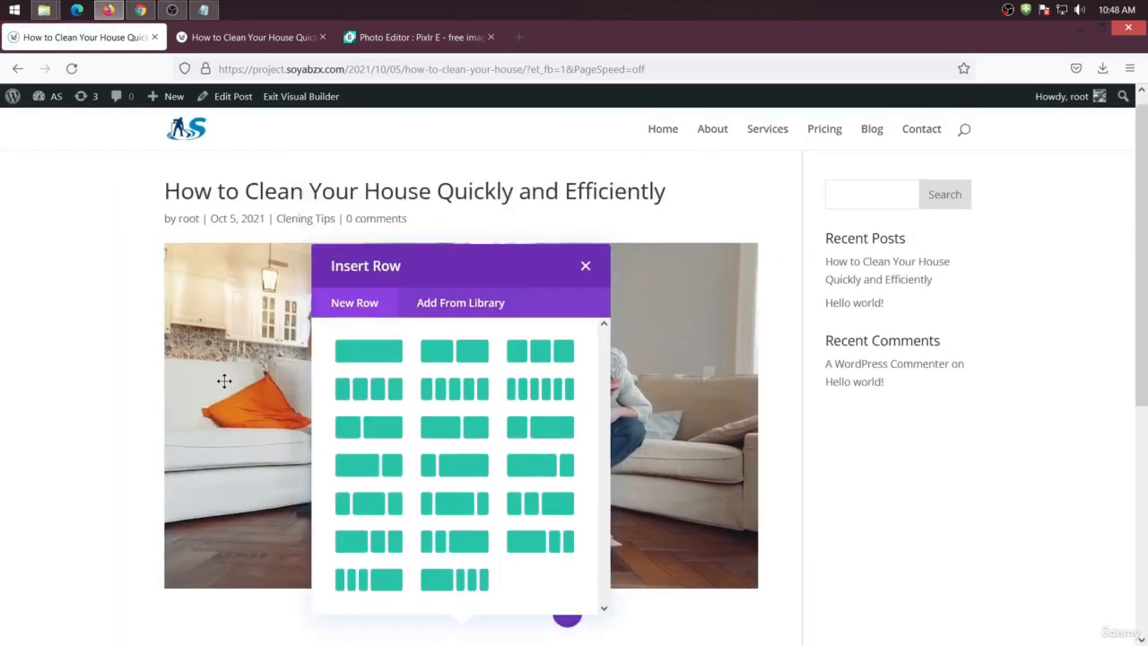
pyautogui.scroll(3, 257, 235)
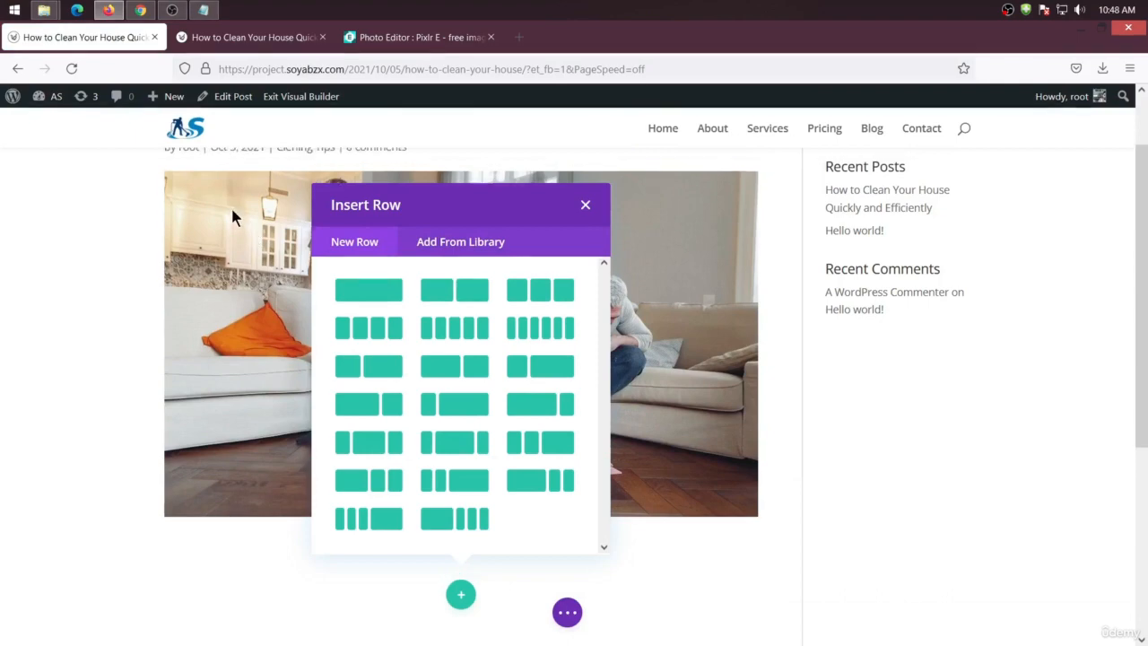
pyautogui.scroll(-3, 223, 260)
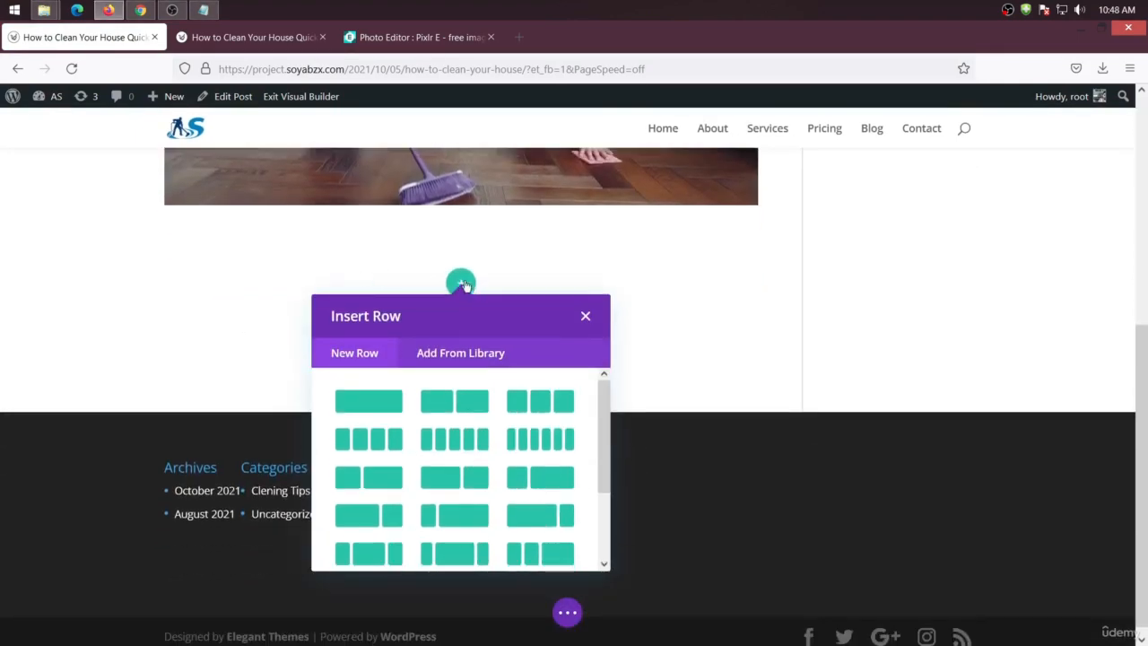
pyautogui.click(364, 397)
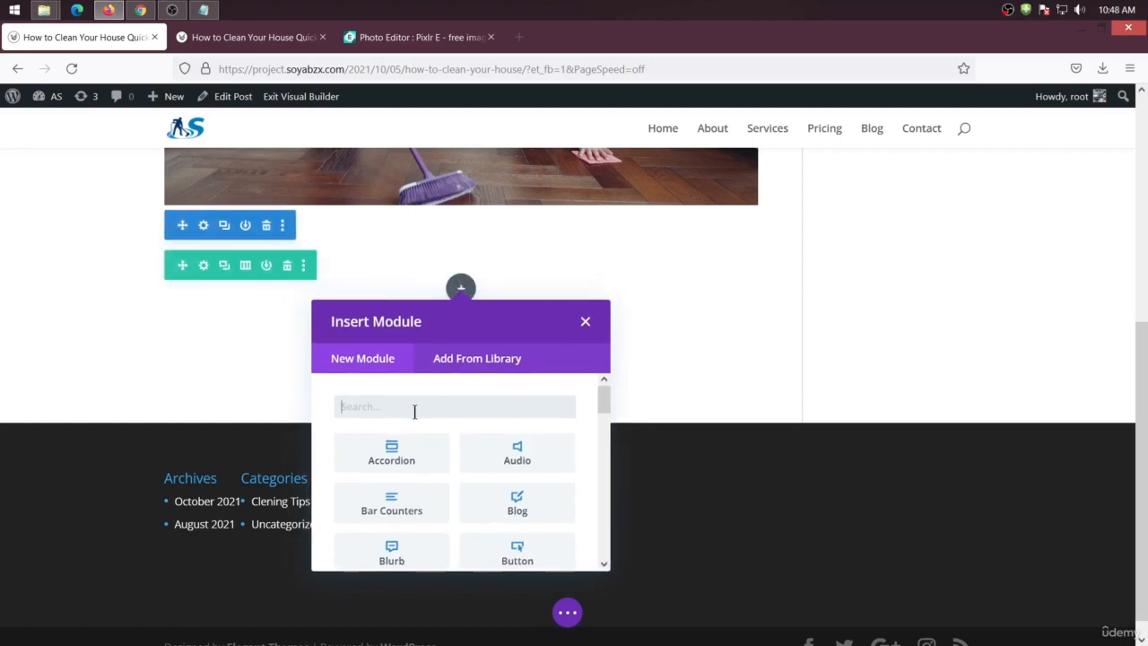
# Add a Text module to the new row
pyautogui.write('text')
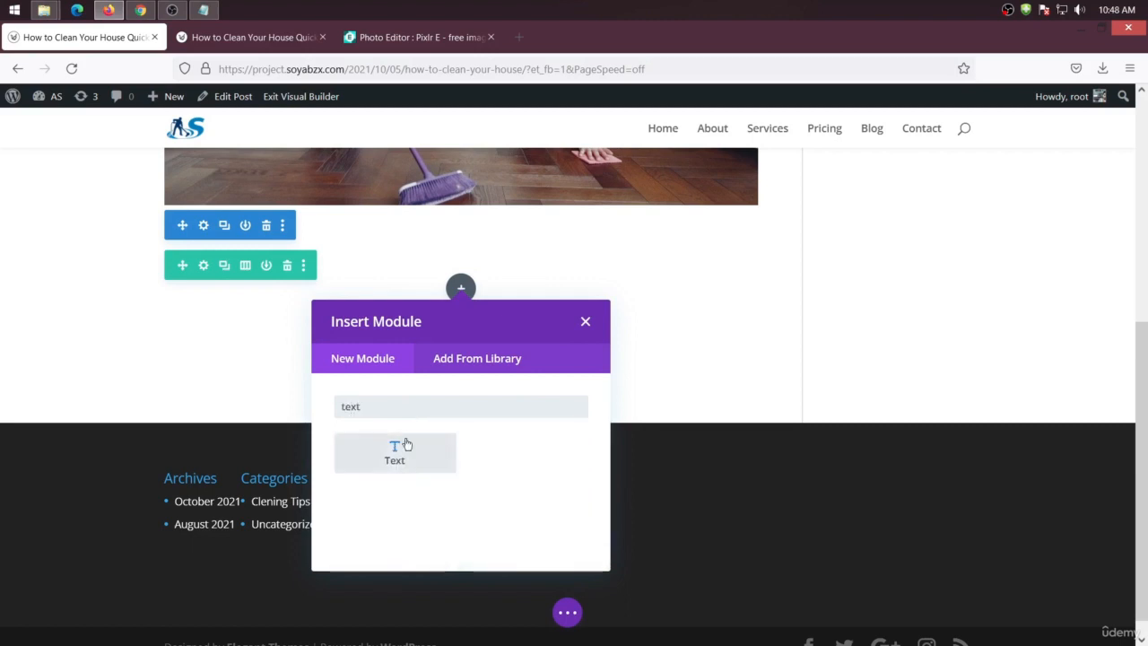
pyautogui.click(400, 448)
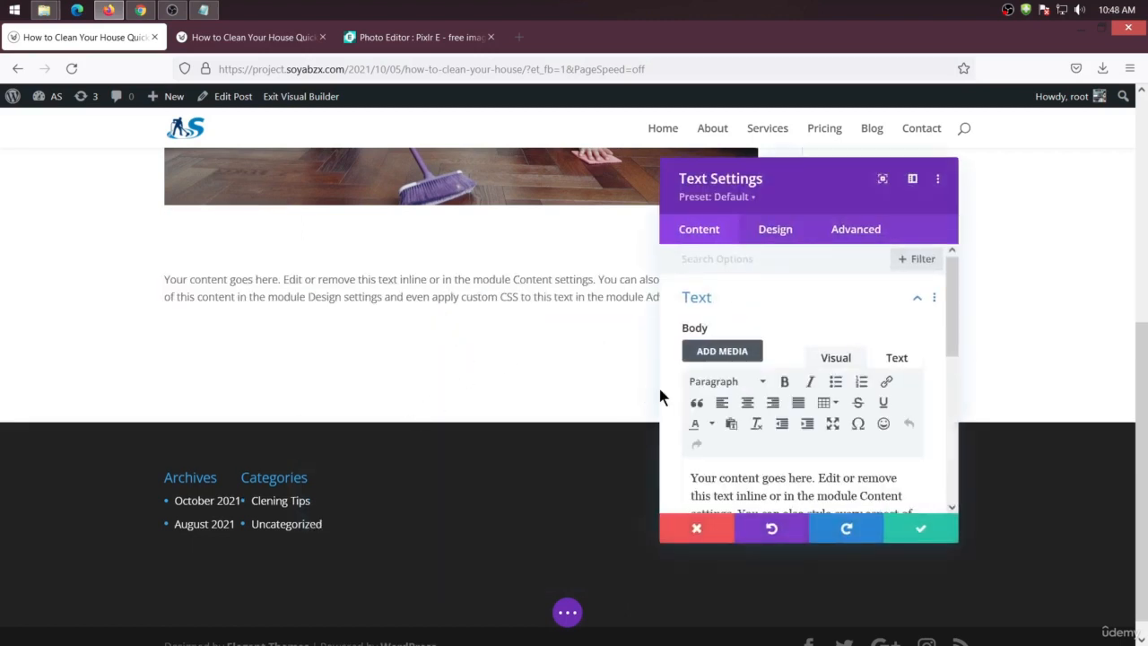
pyautogui.scroll(-1, 793, 449)
pyautogui.scroll(-1, 793, 449)
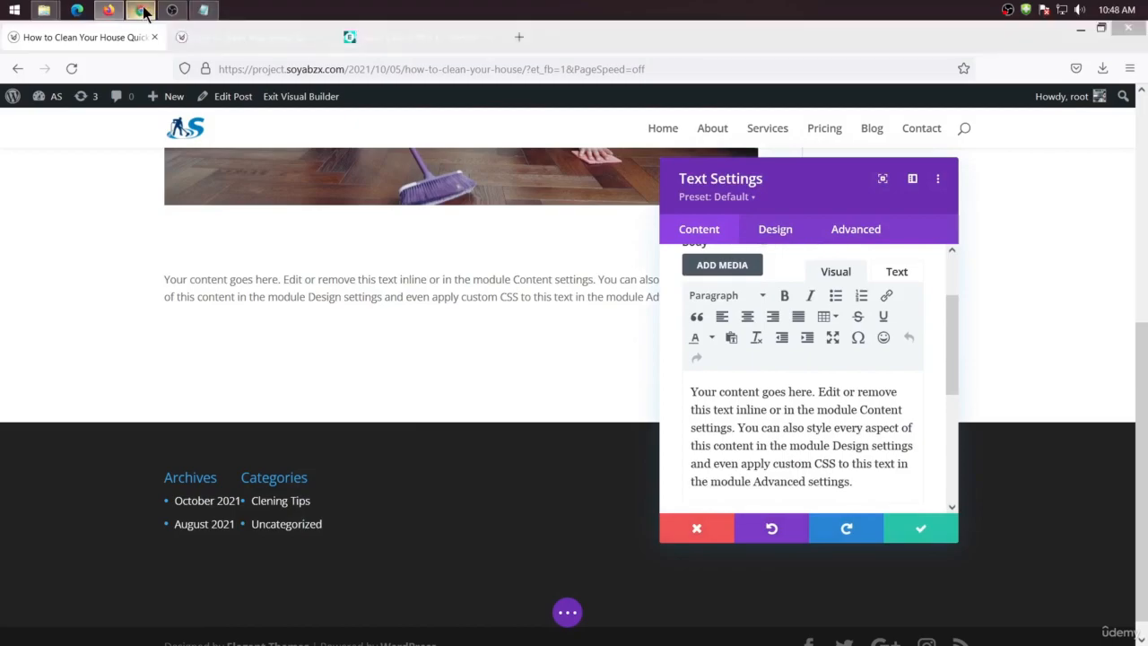
# Copy the article body from the Google Docs document and paste it over the Text module's placeholder content
pyautogui.click(141, 10)
pyautogui.click(385, 364)
pyautogui.moveTo(303, 362); pyautogui.dragTo(623, 554)
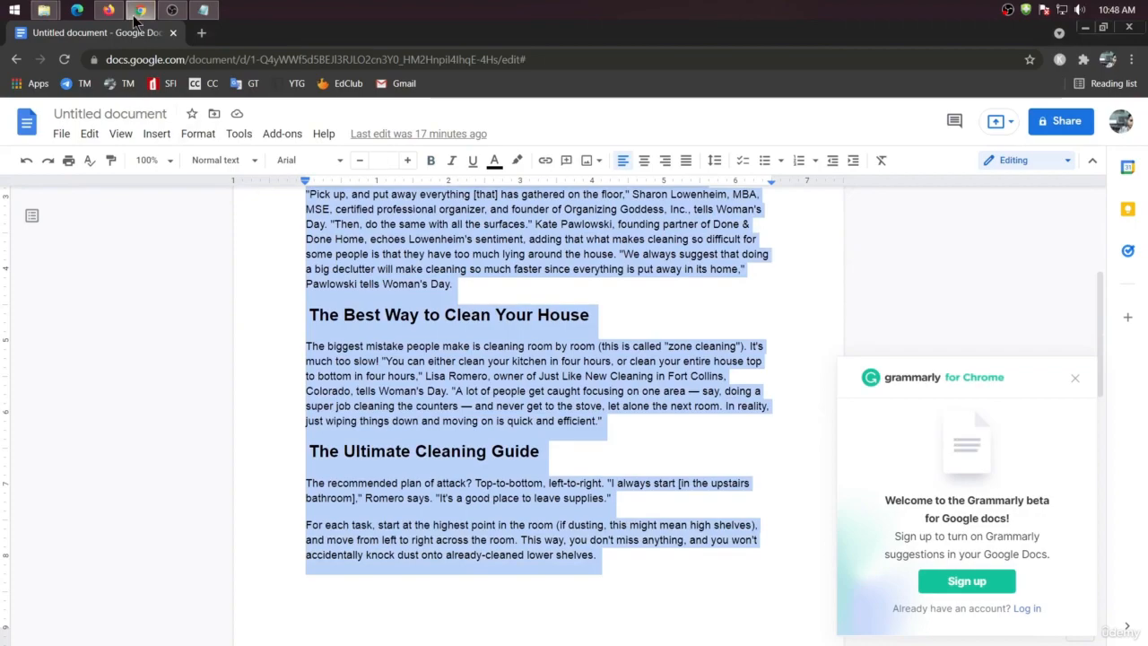
pyautogui.click(108, 10)
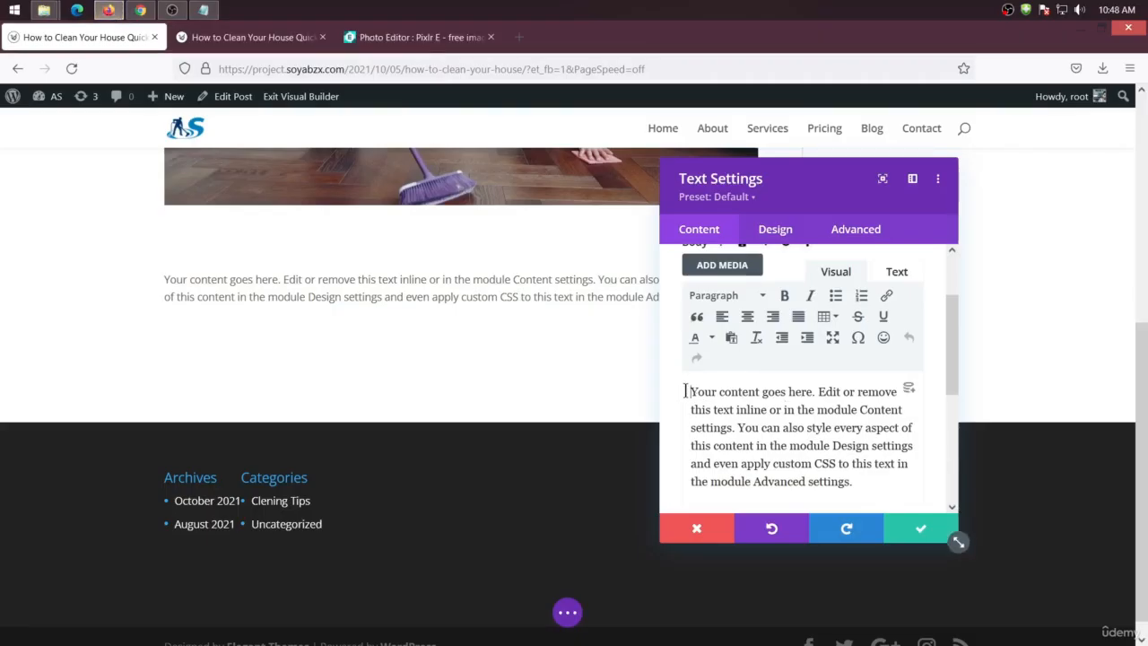
pyautogui.moveTo(685, 391); pyautogui.dragTo(875, 499)
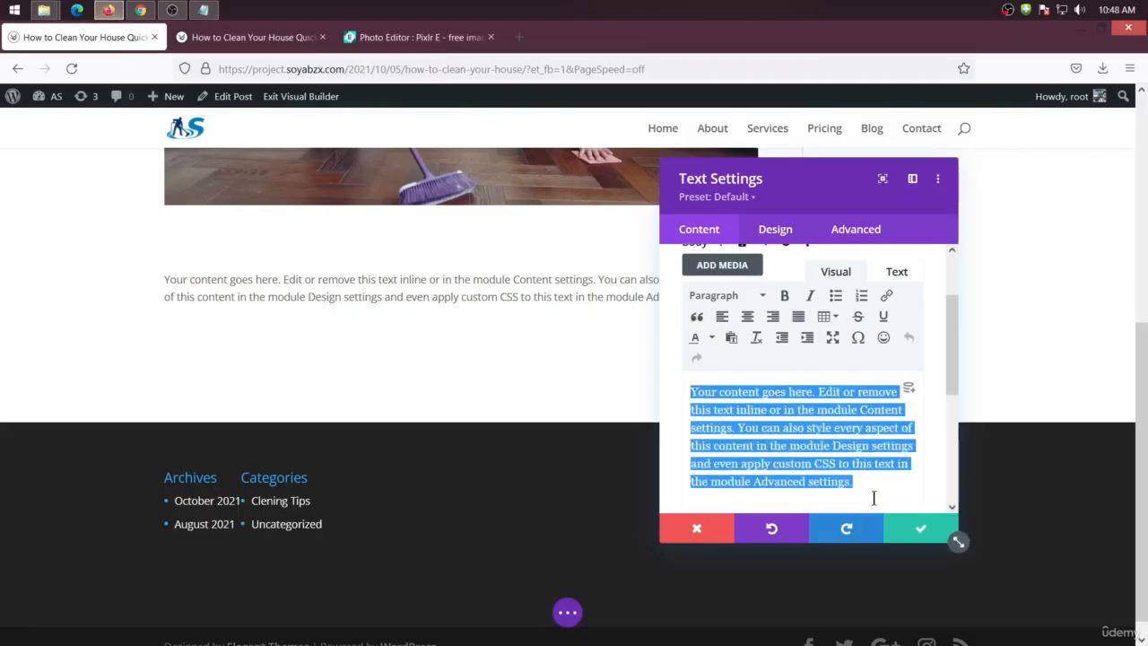
pyautogui.hotkey('ctrl', 'v')
pyautogui.scroll(-3, 453, 379)
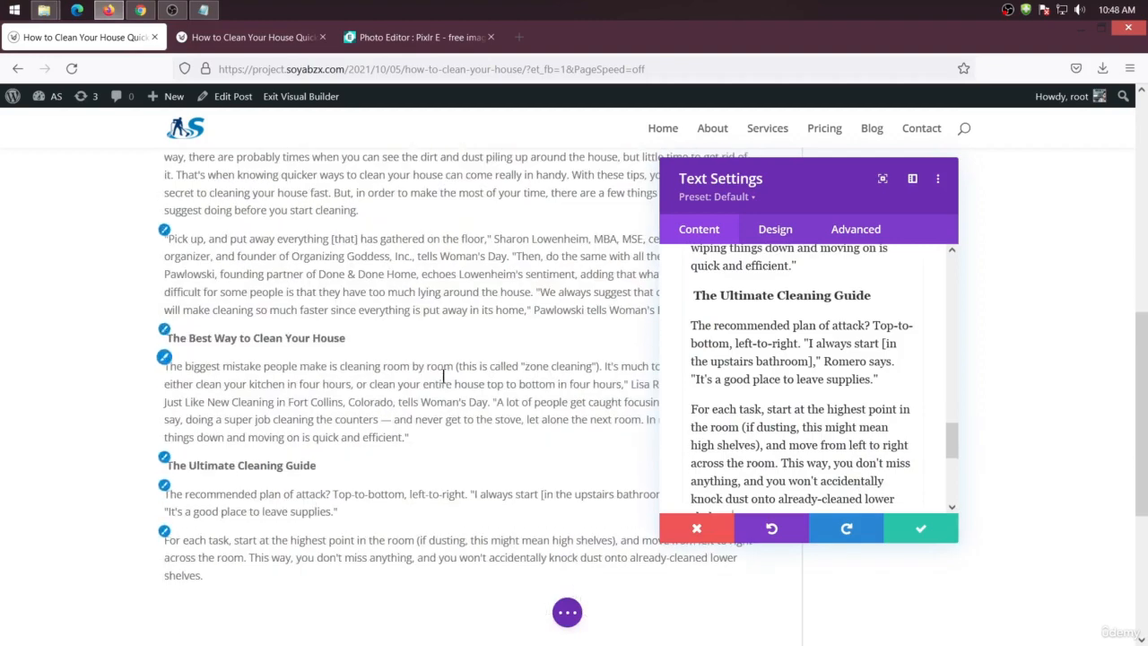
pyautogui.scroll(3, 442, 375)
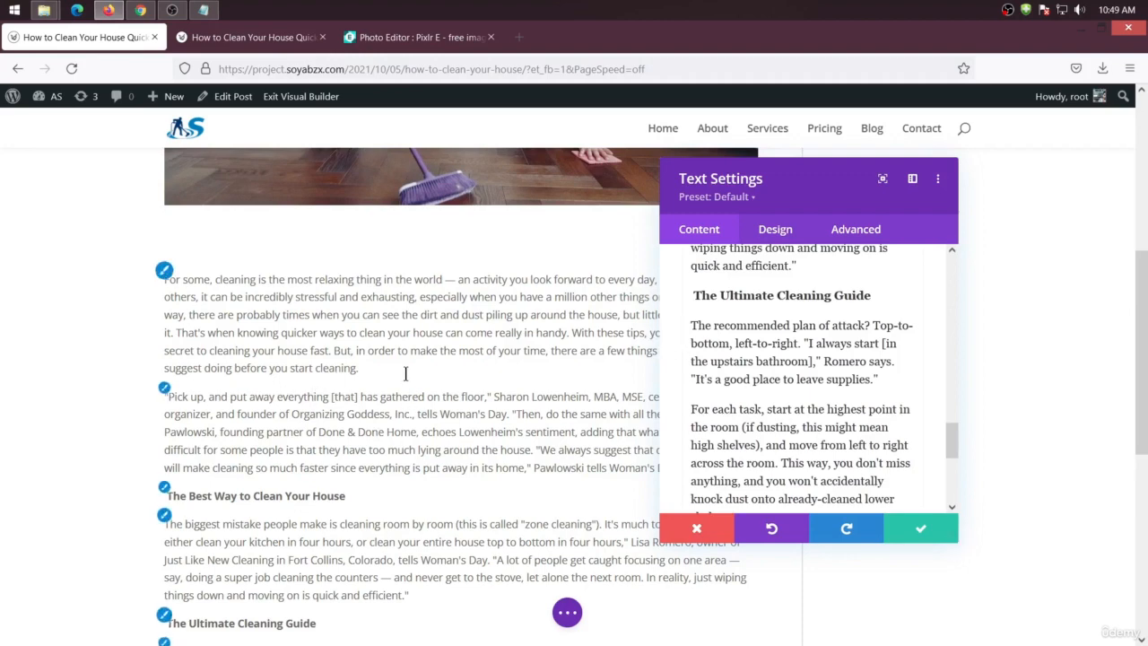
pyautogui.scroll(-3, 258, 493)
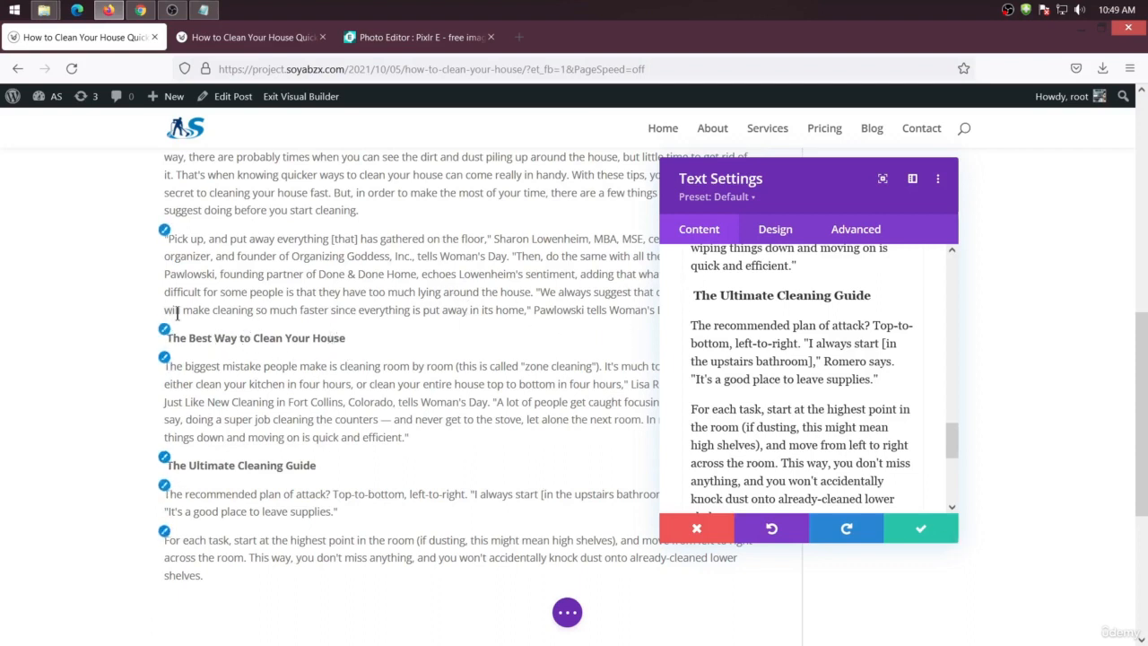
pyautogui.moveTo(696, 303); pyautogui.dragTo(828, 526)
pyautogui.scroll(3, 771, 421)
pyautogui.rightClick(743, 341)
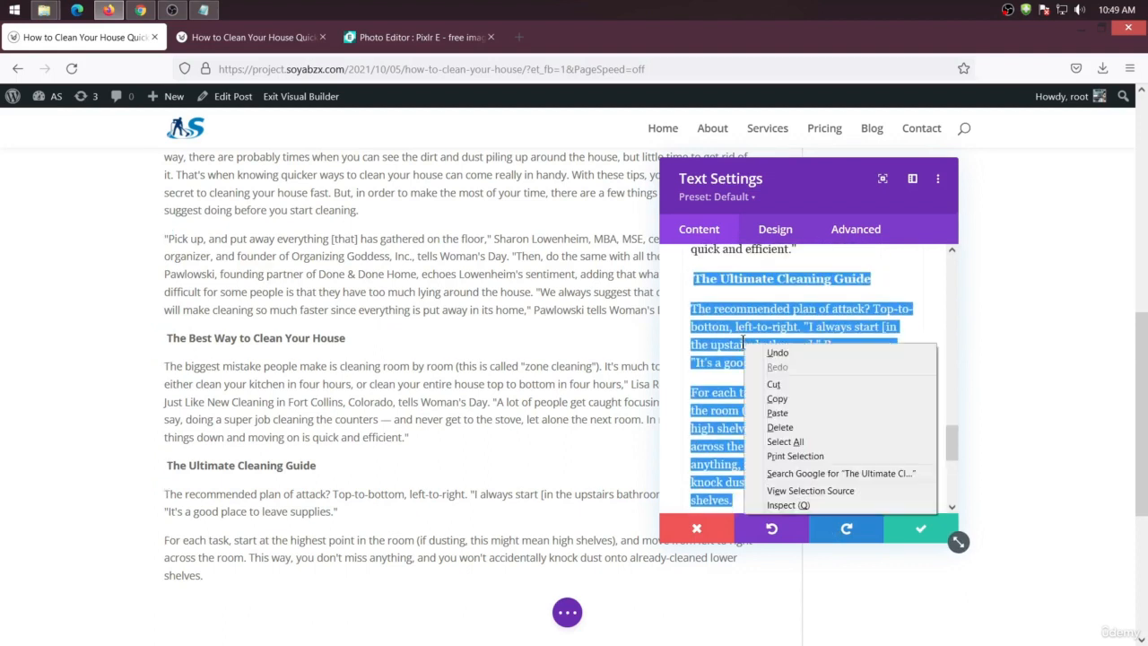
pyautogui.click(780, 384)
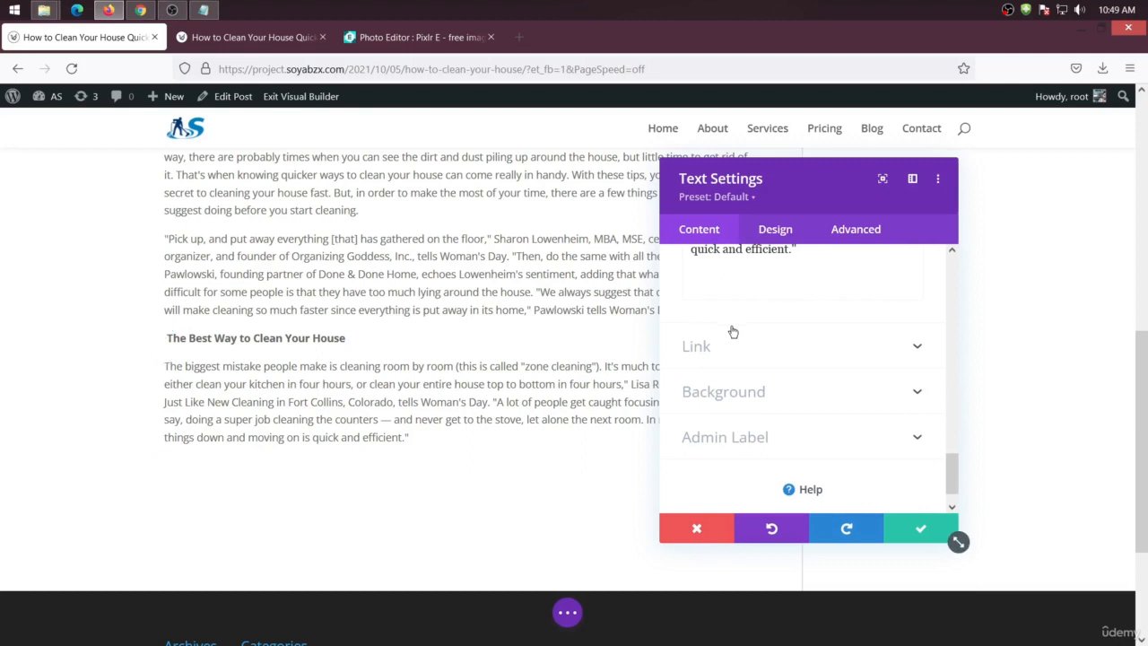
pyautogui.hotkey('ctrl', 'v')
pyautogui.scroll(3, 738, 303)
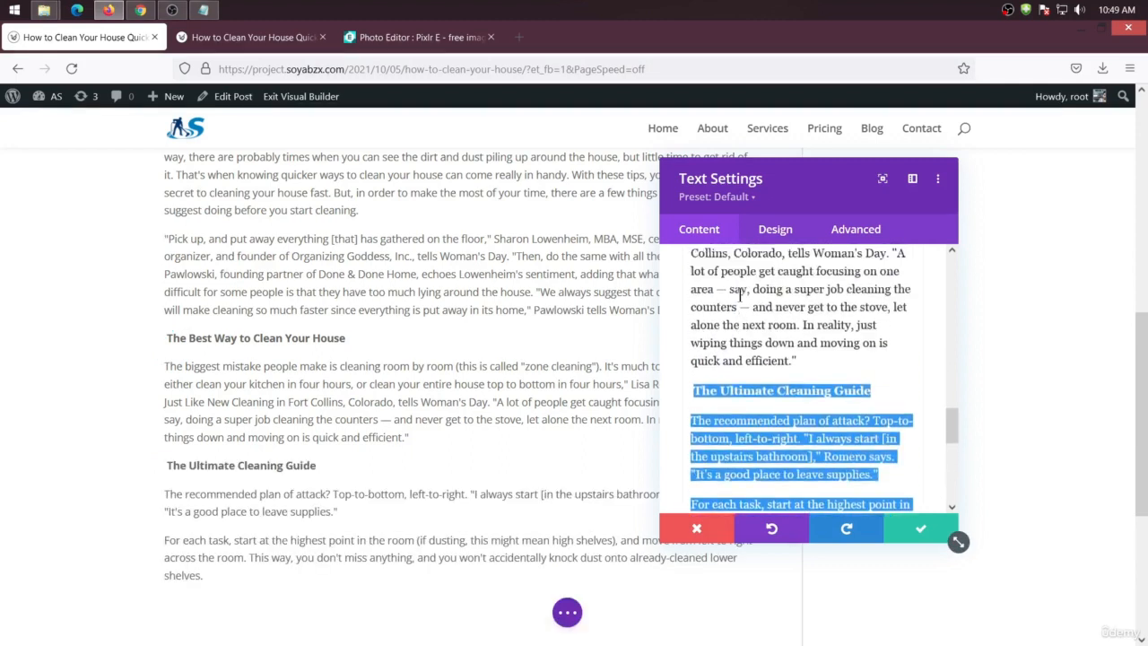
# Cut everything from the heading "The Best Way to Clean Your House" to the end of the text, and save the Text module
pyautogui.scroll(2, 737, 303)
pyautogui.scroll(3, 705, 292)
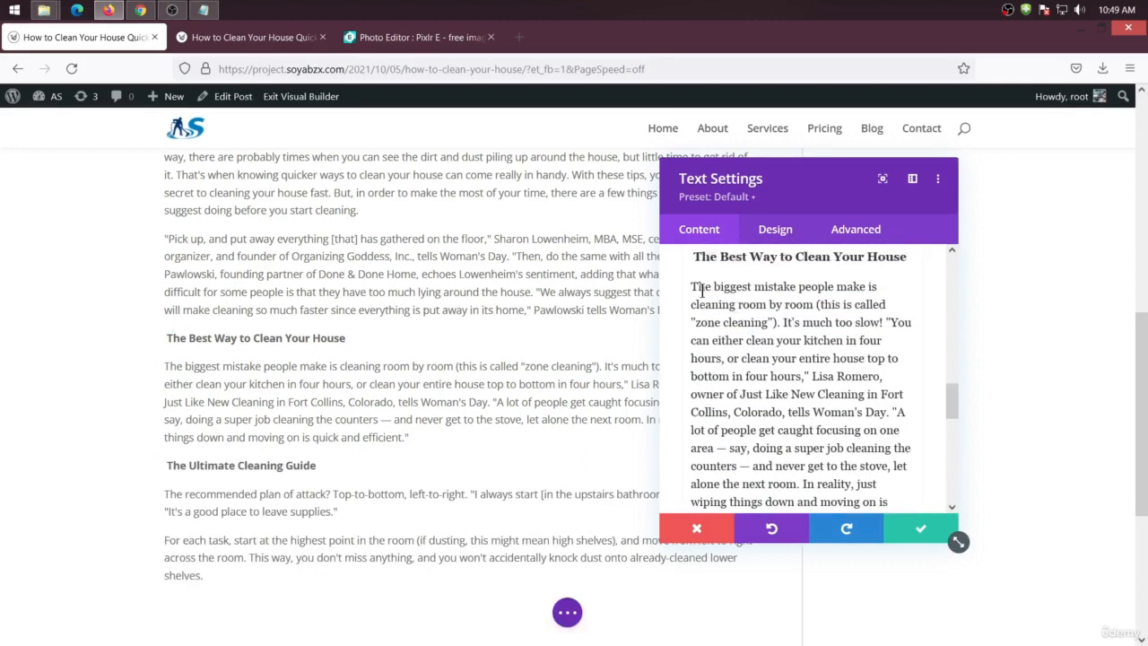
pyautogui.moveTo(692, 329); pyautogui.dragTo(841, 410)
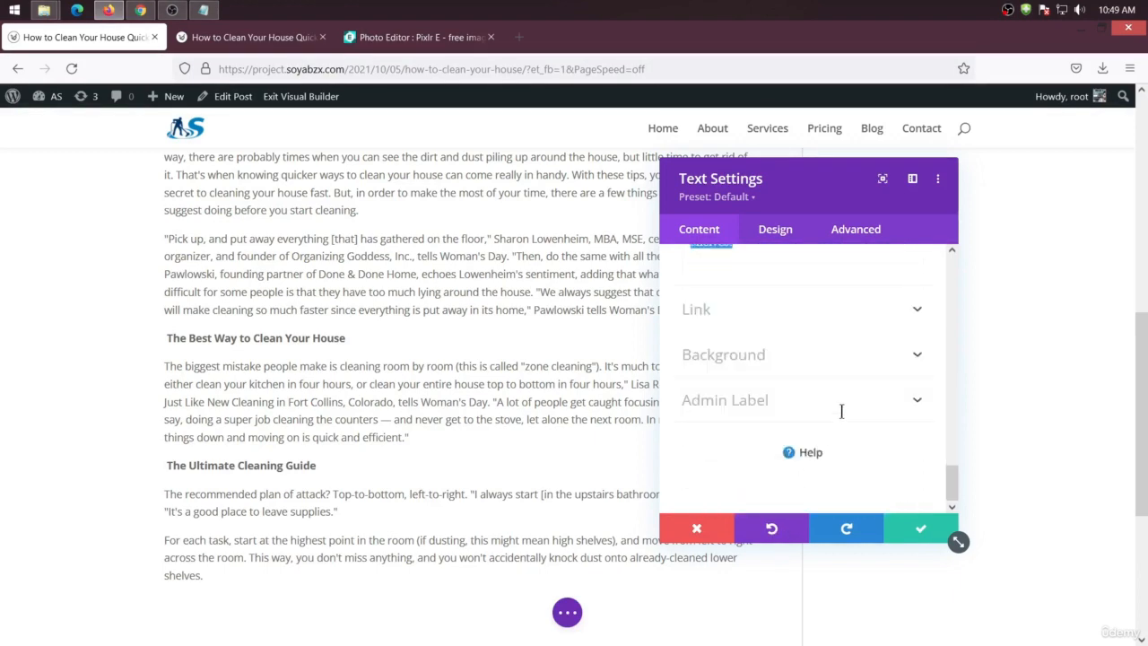
pyautogui.moveTo(844, 244); pyautogui.dragTo(824, 458)
pyautogui.rightClick(760, 330)
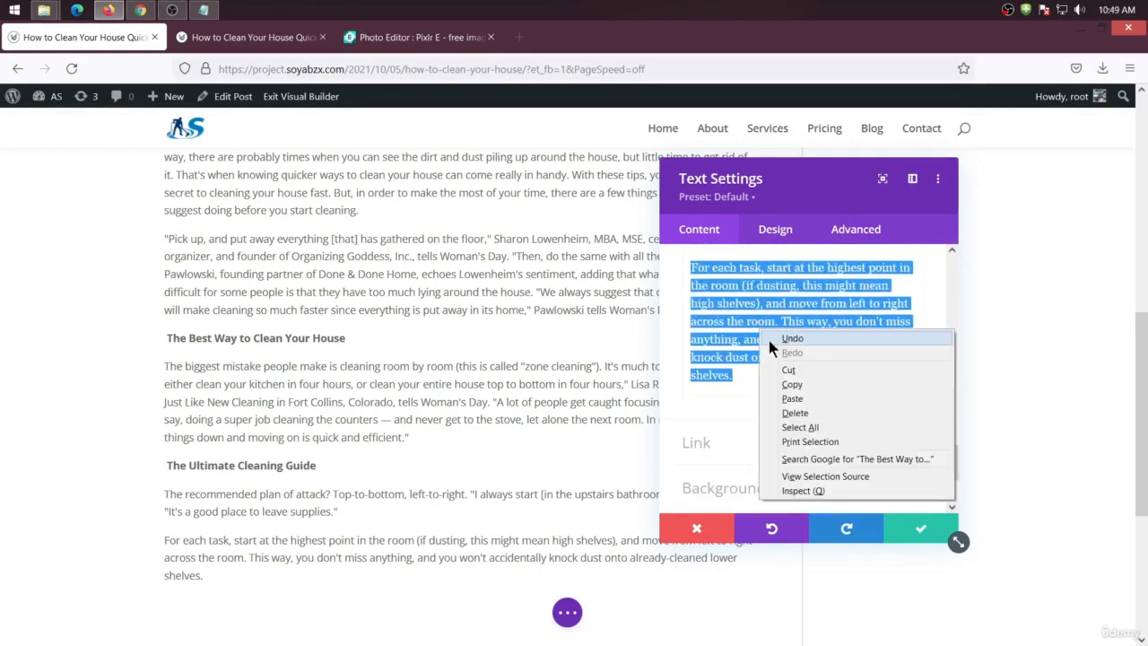
pyautogui.click(791, 372)
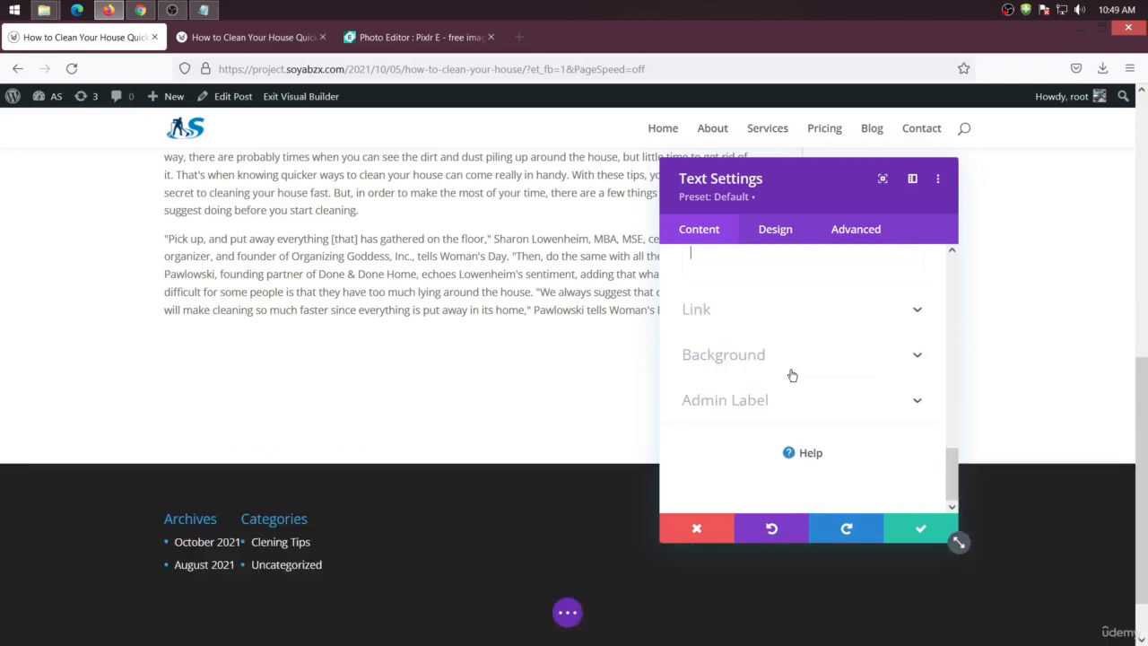
pyautogui.click(910, 529)
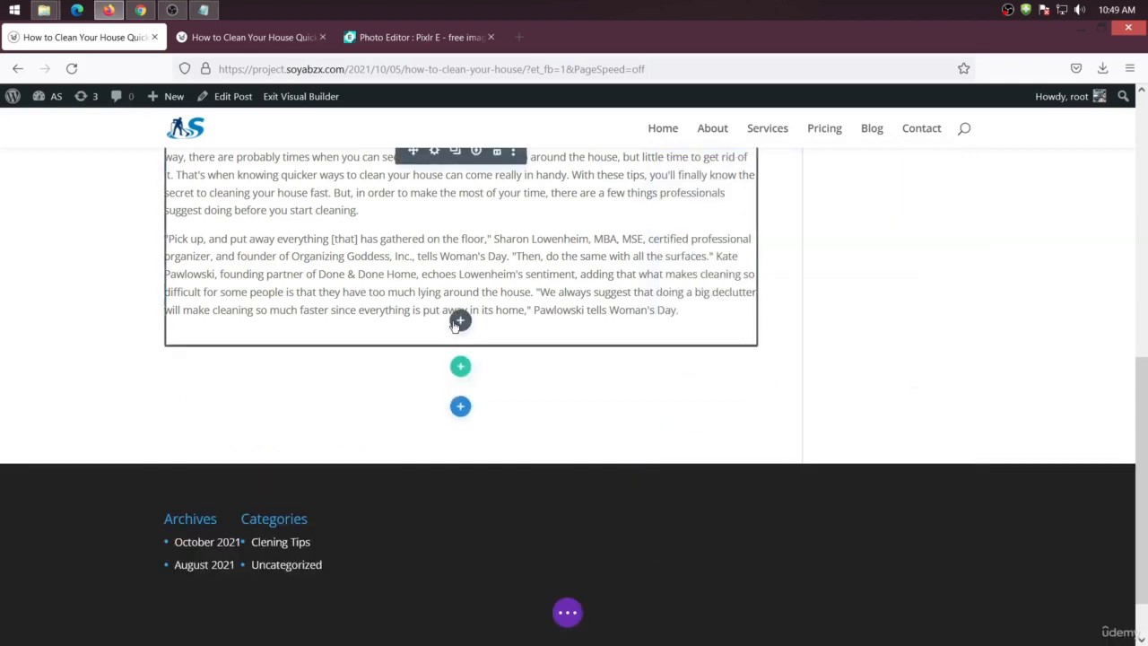
# Add an Image module below the Text module
pyautogui.click(459, 322)
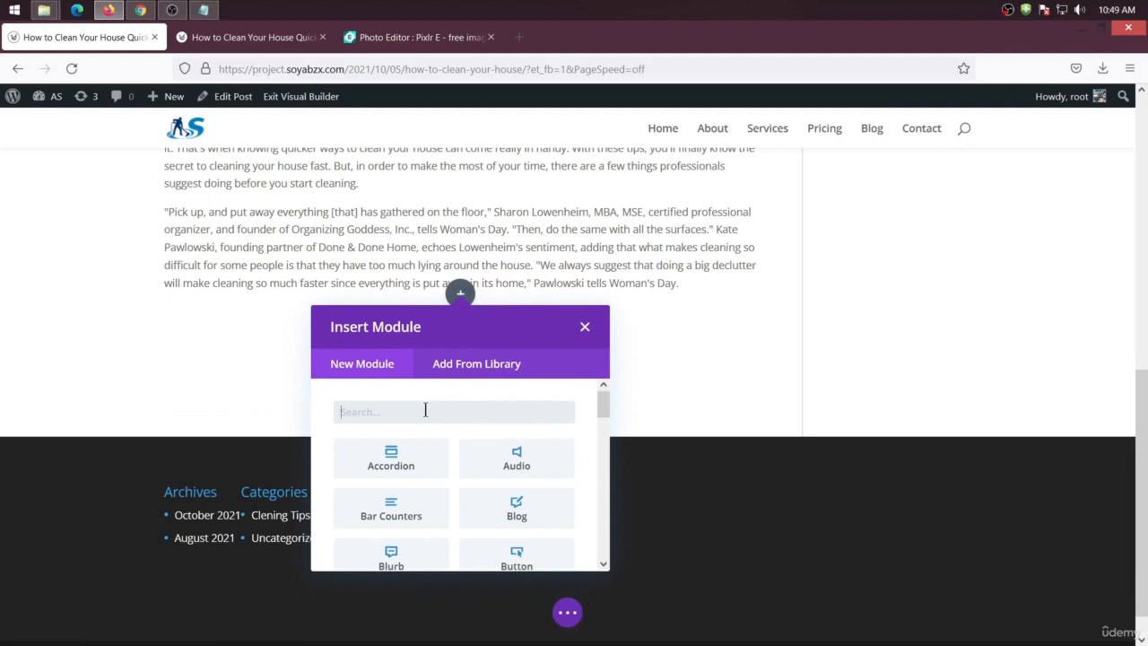
pyautogui.write('img')
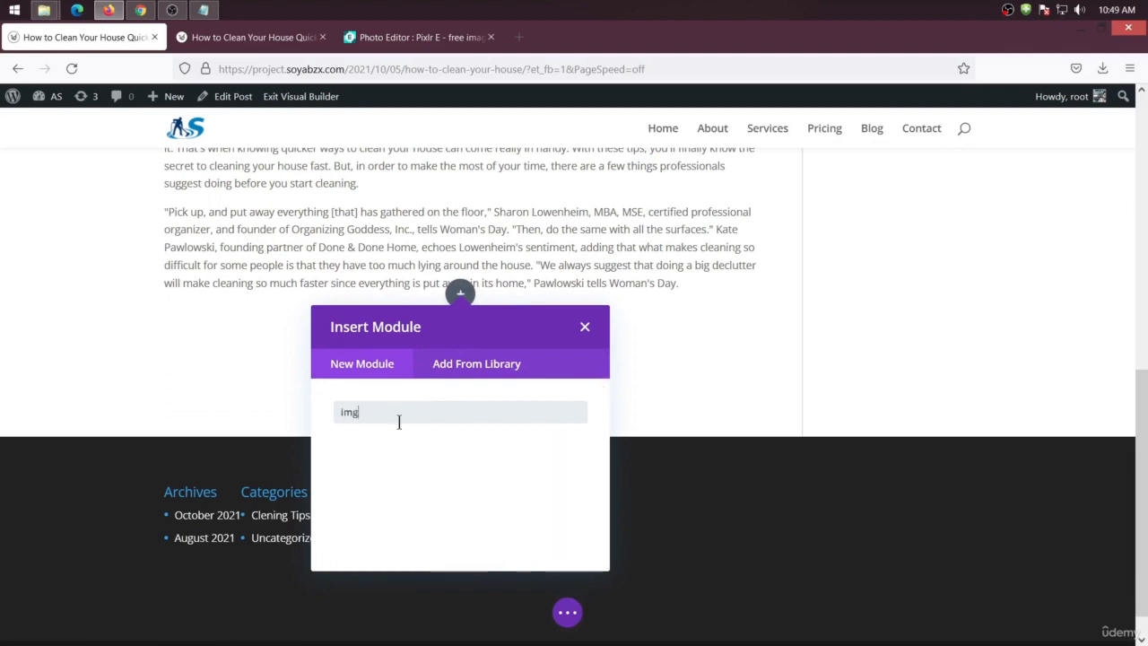
pyautogui.click(538, 455)
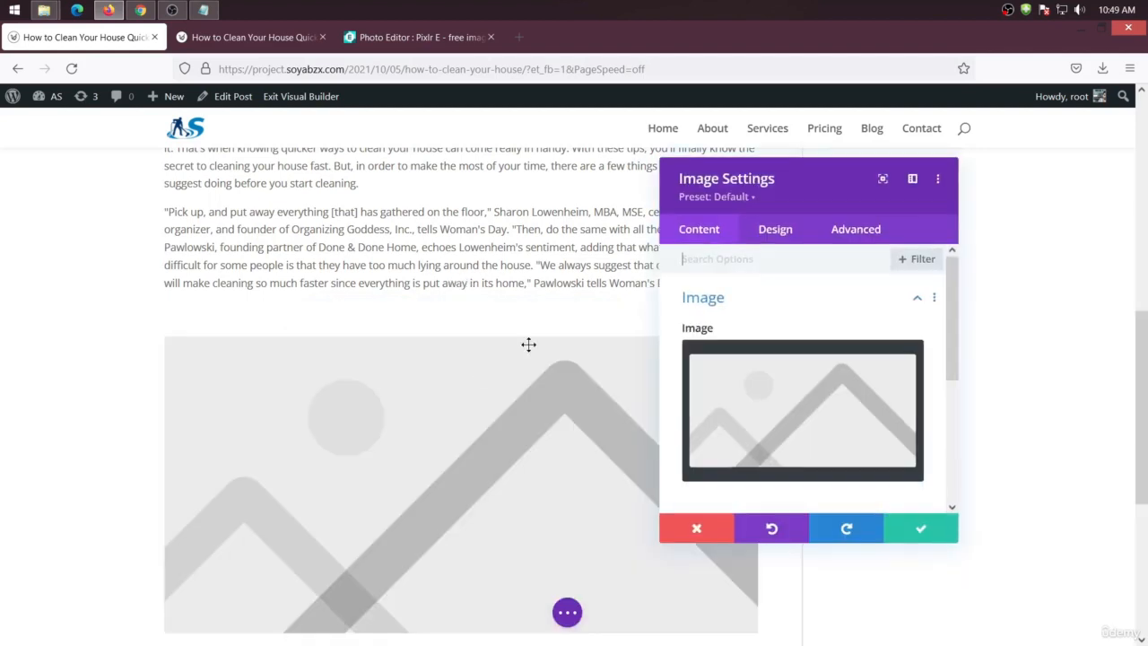
# Upload cleaning-services-16 from the SITE IMG folder on the Desktop and use it as the module's image
pyautogui.click(754, 442)
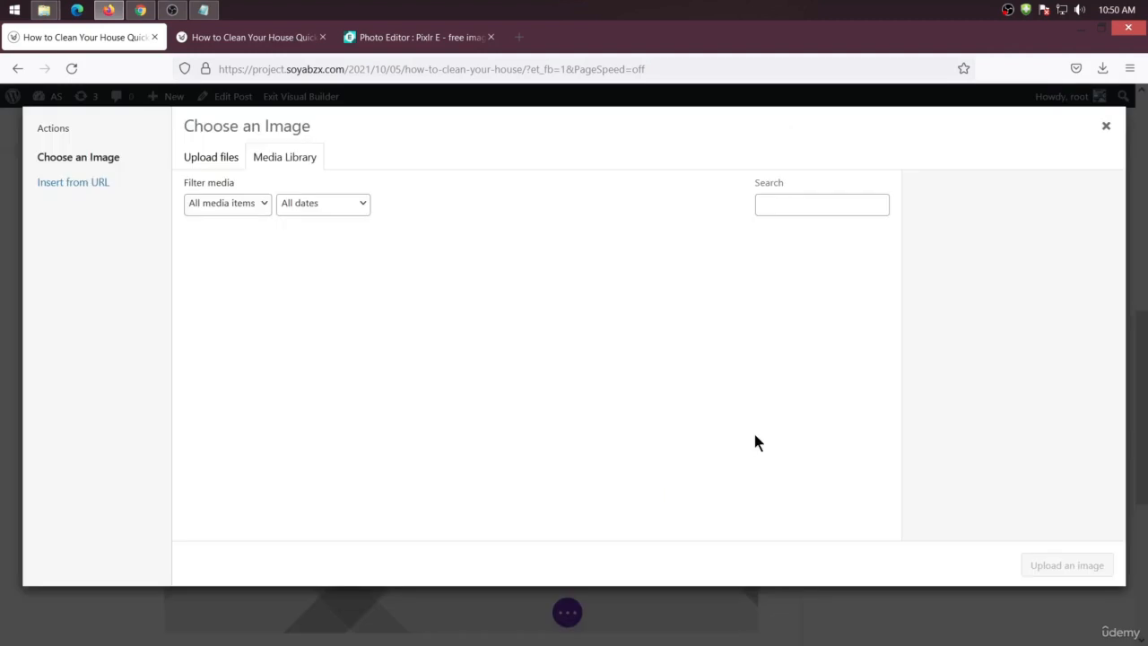
pyautogui.click(221, 165)
pyautogui.click(671, 375)
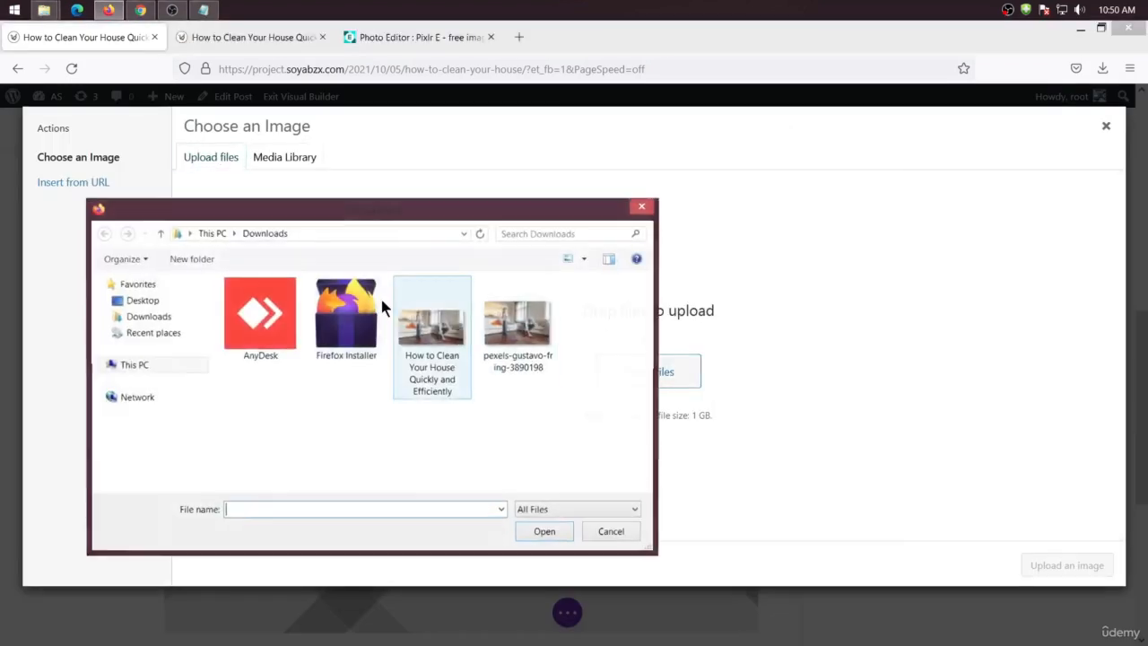
pyautogui.click(151, 301)
pyautogui.doubleClick(293, 384)
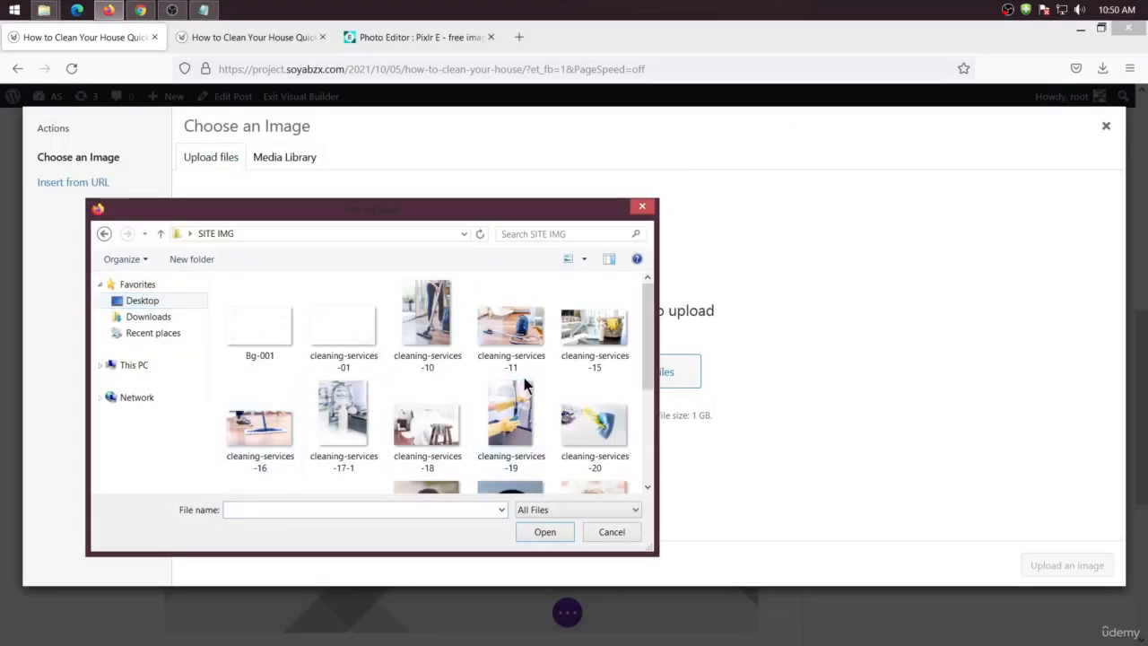
pyautogui.scroll(-4, 525, 384)
pyautogui.scroll(1, 547, 433)
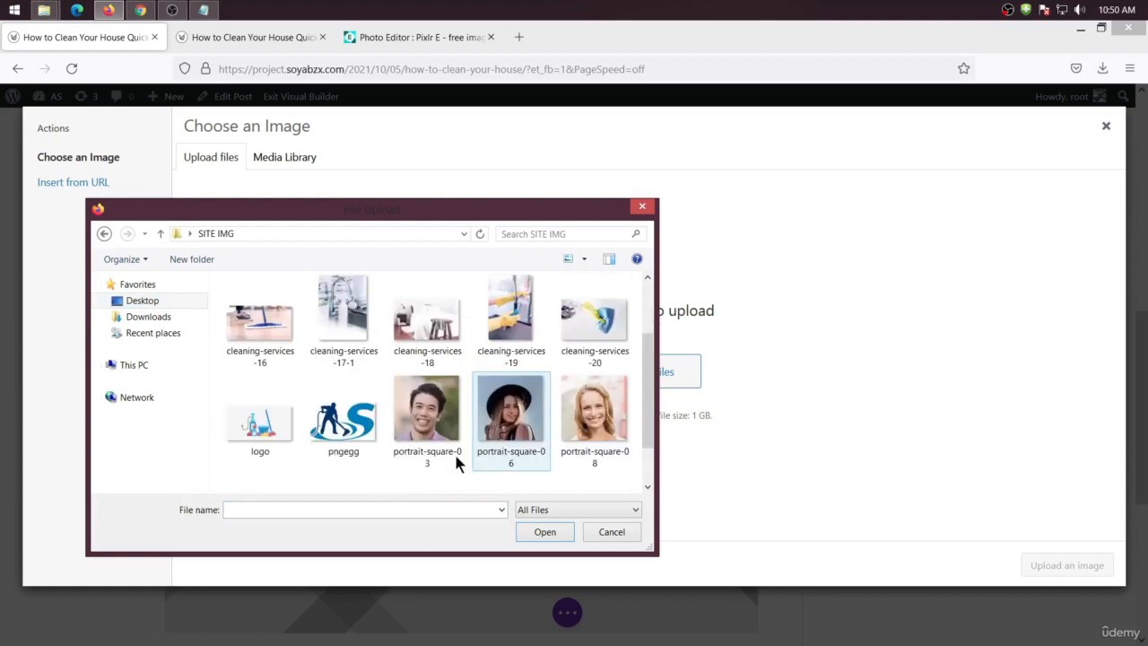
pyautogui.click(272, 430)
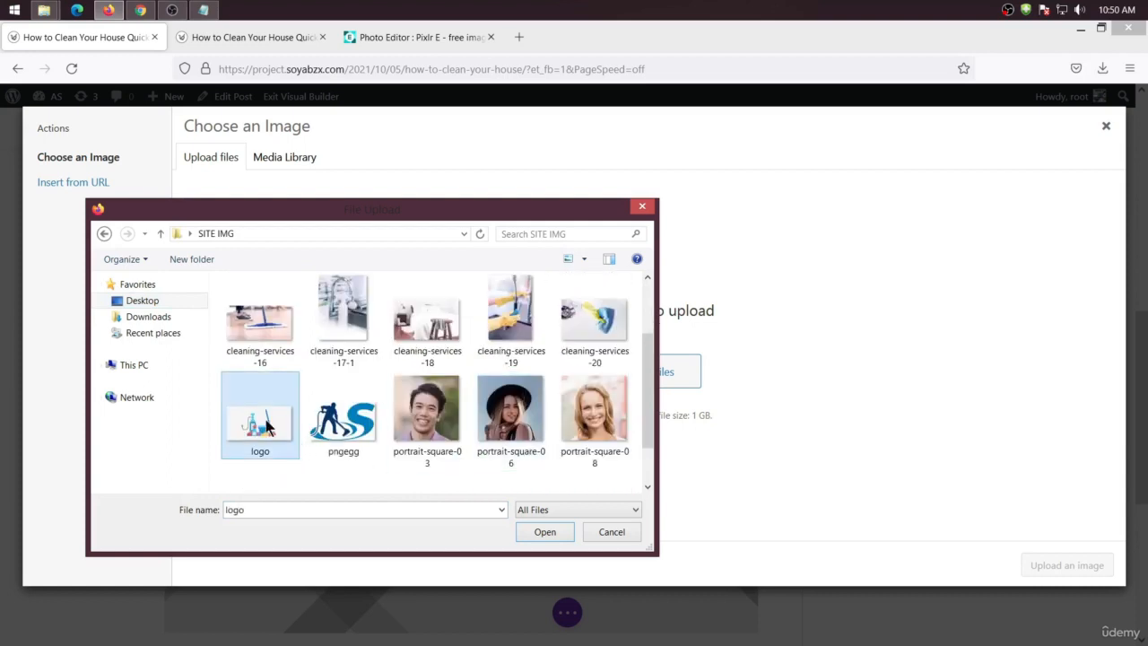
pyautogui.click(268, 333)
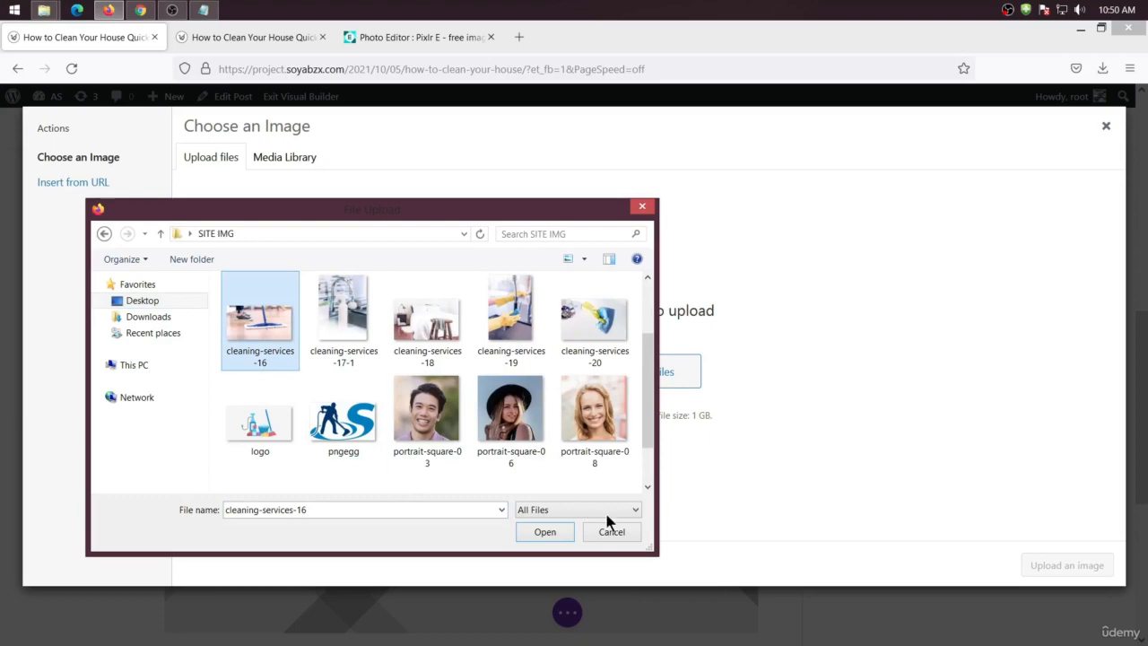
pyautogui.click(544, 531)
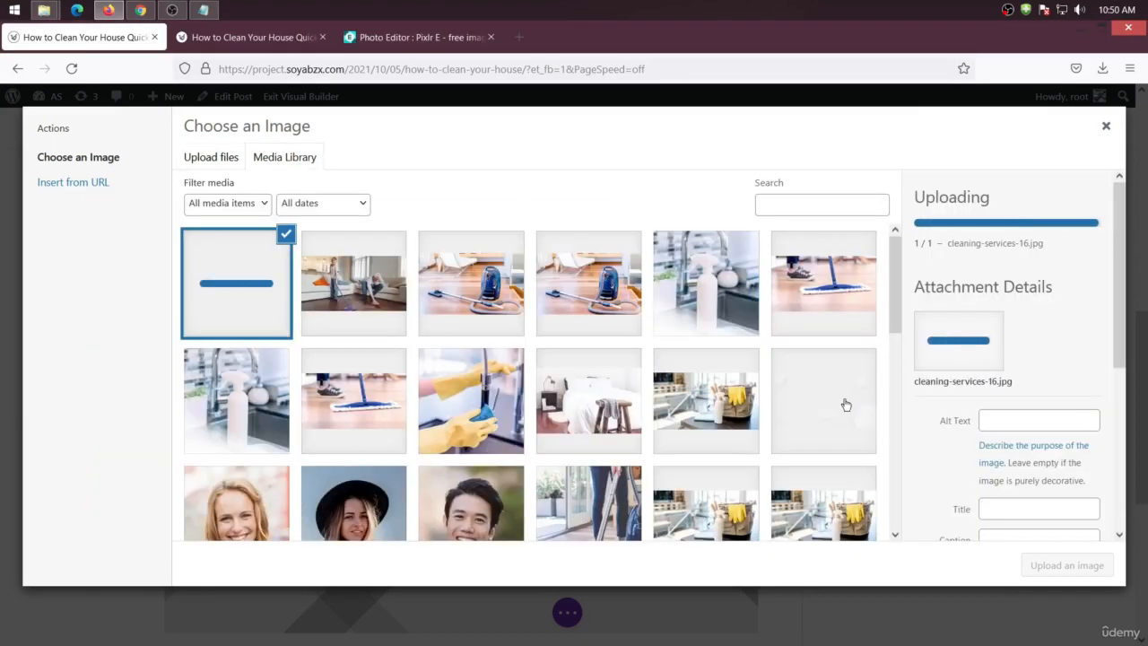
pyautogui.click(1090, 564)
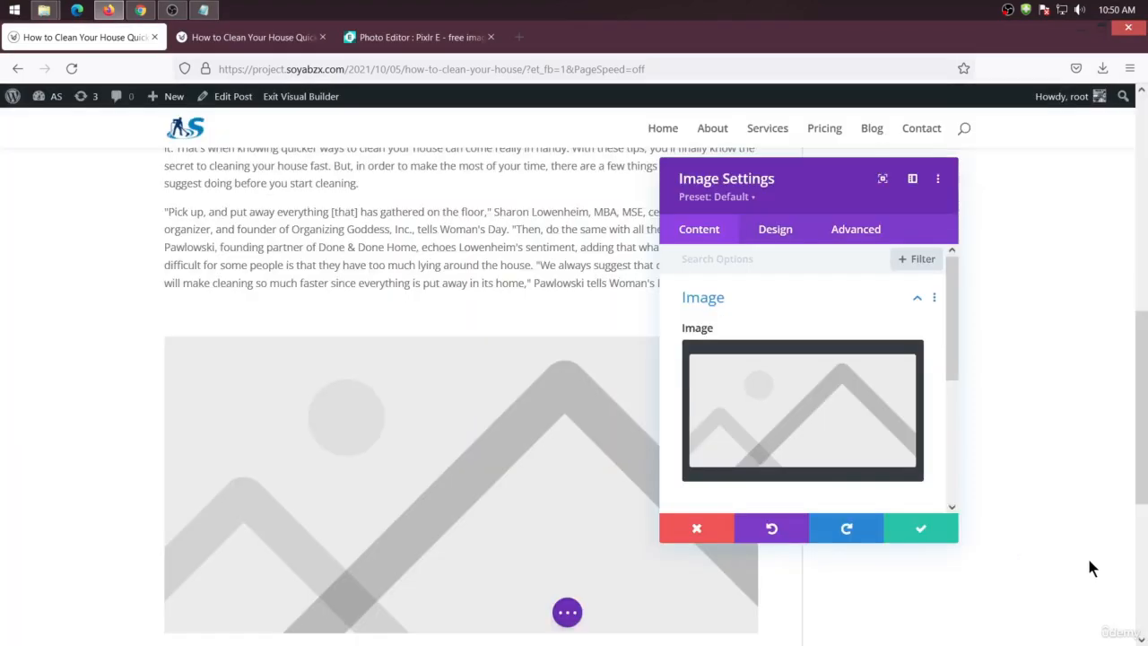
# Reduce the image's width in the Sizing design settings and save the Image module
pyautogui.scroll(-3, 354, 394)
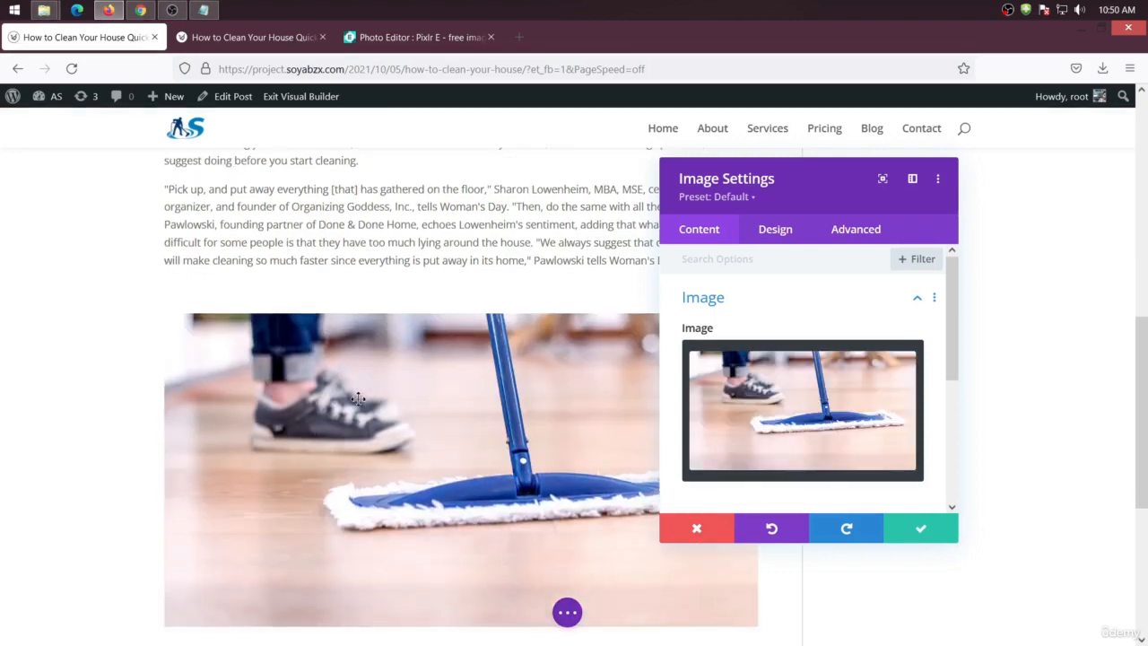
pyautogui.scroll(3, 357, 402)
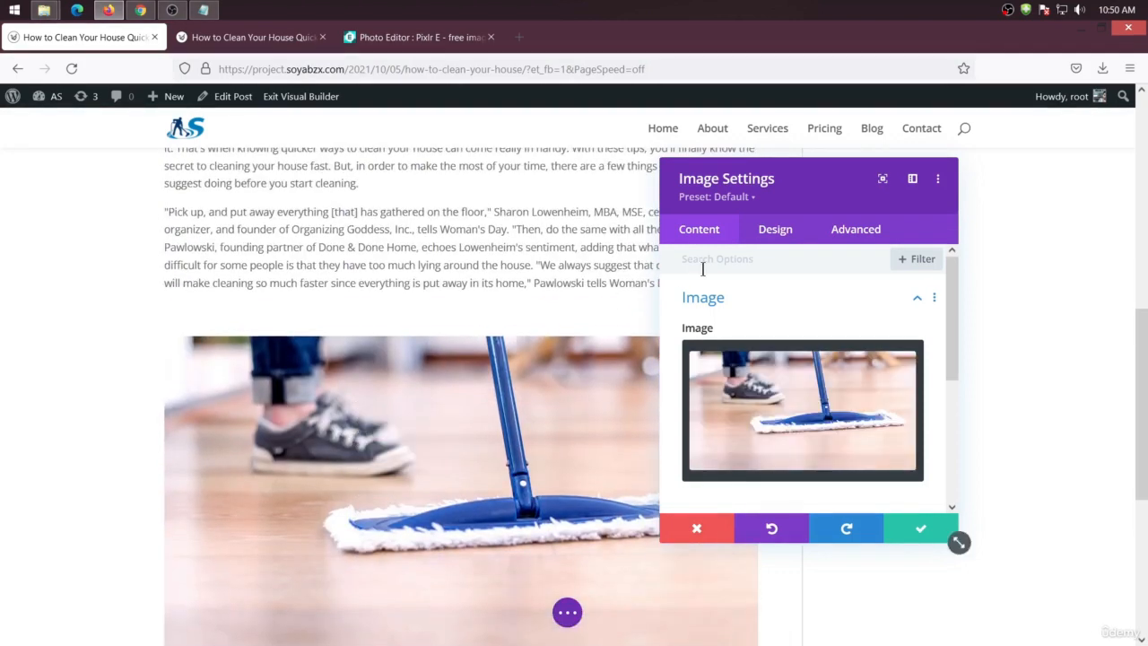
pyautogui.click(776, 235)
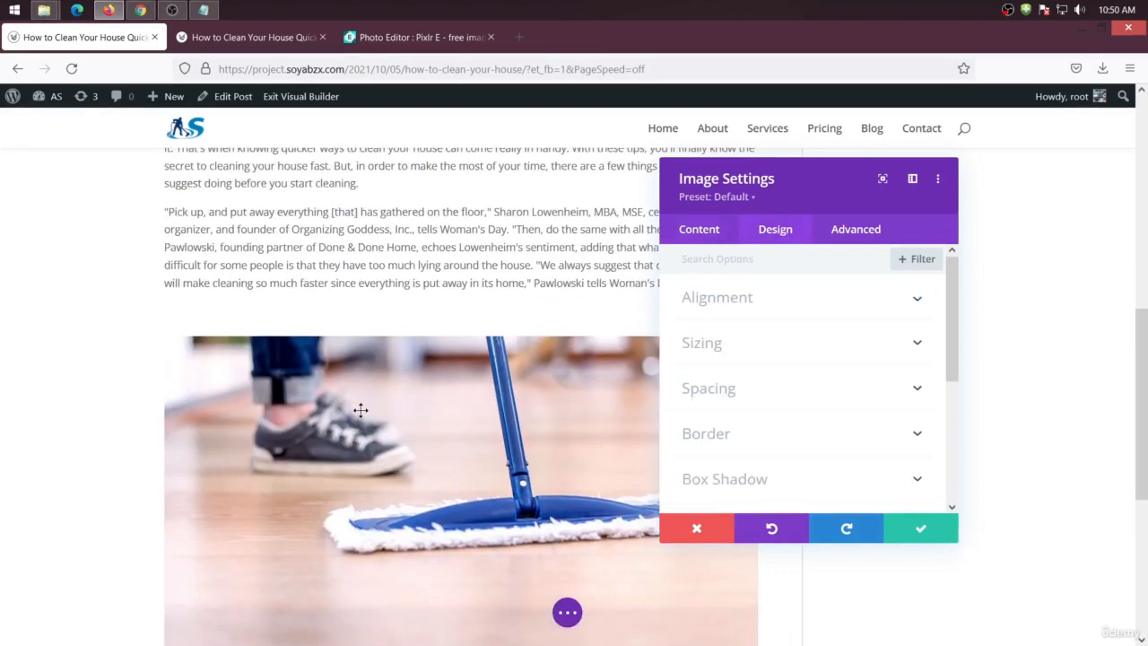
pyautogui.click(728, 342)
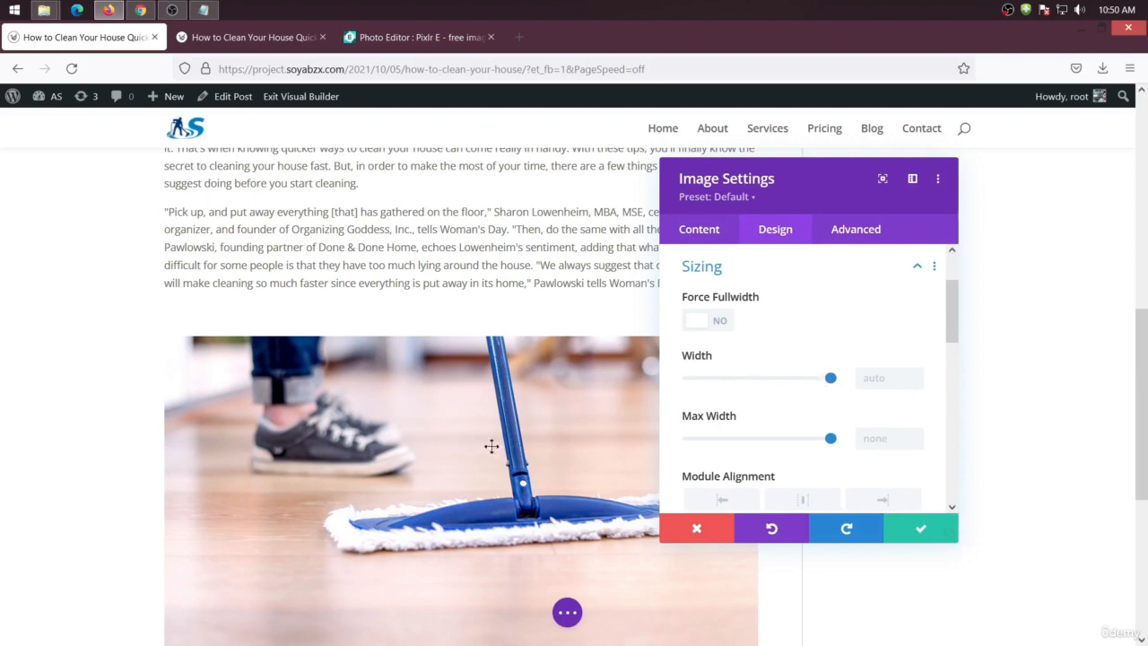
pyautogui.moveTo(831, 378); pyautogui.dragTo(806, 382)
pyautogui.click(908, 533)
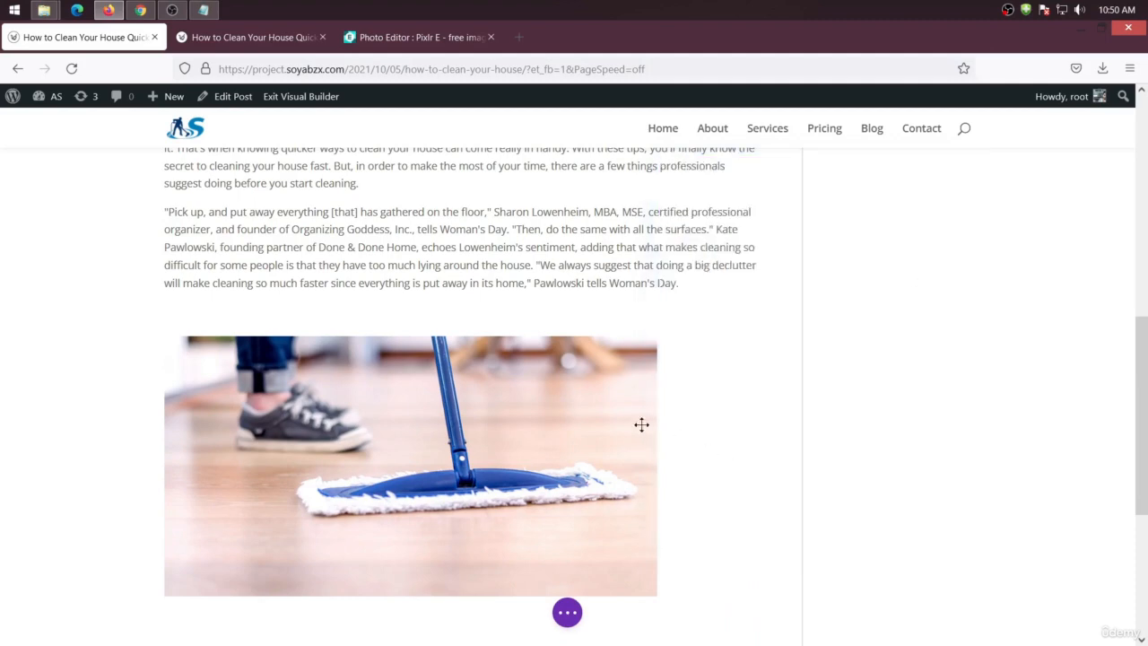
# Add a Text module below the image
pyautogui.scroll(-1, 484, 386)
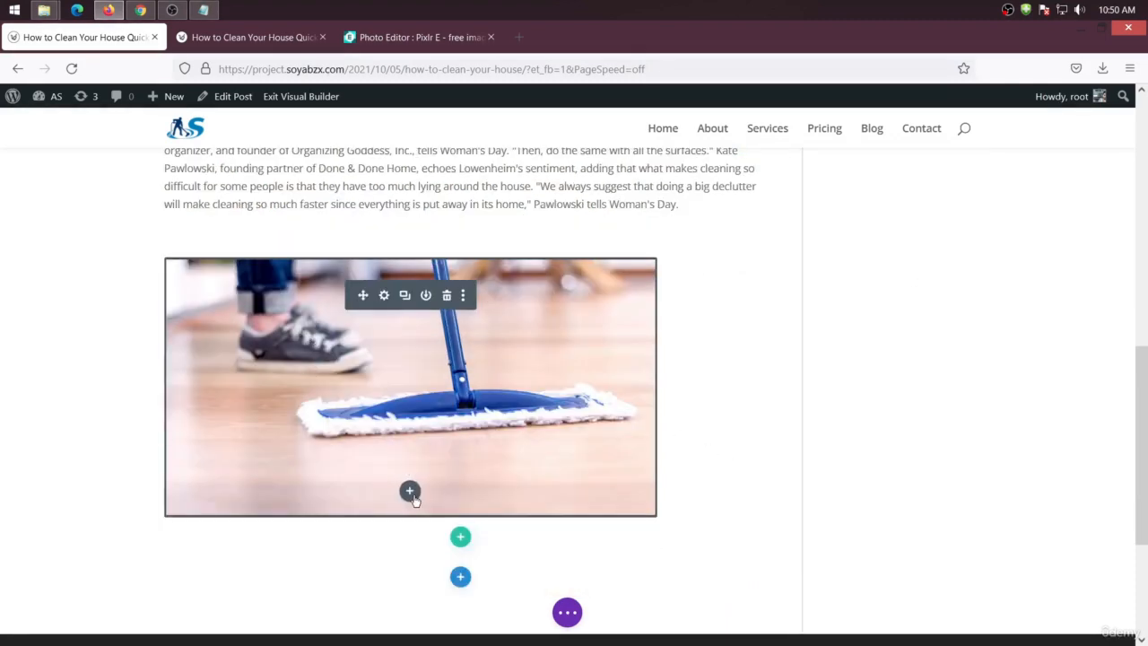
pyautogui.scroll(-1, 488, 347)
pyautogui.scroll(-1, 449, 340)
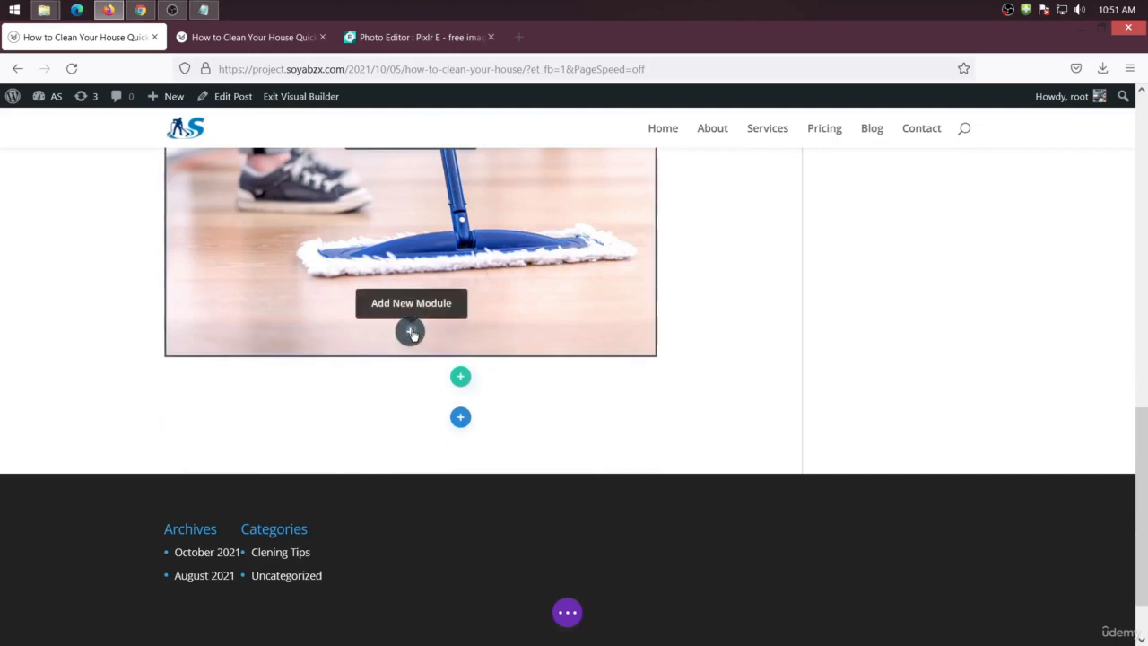
pyautogui.click(411, 333)
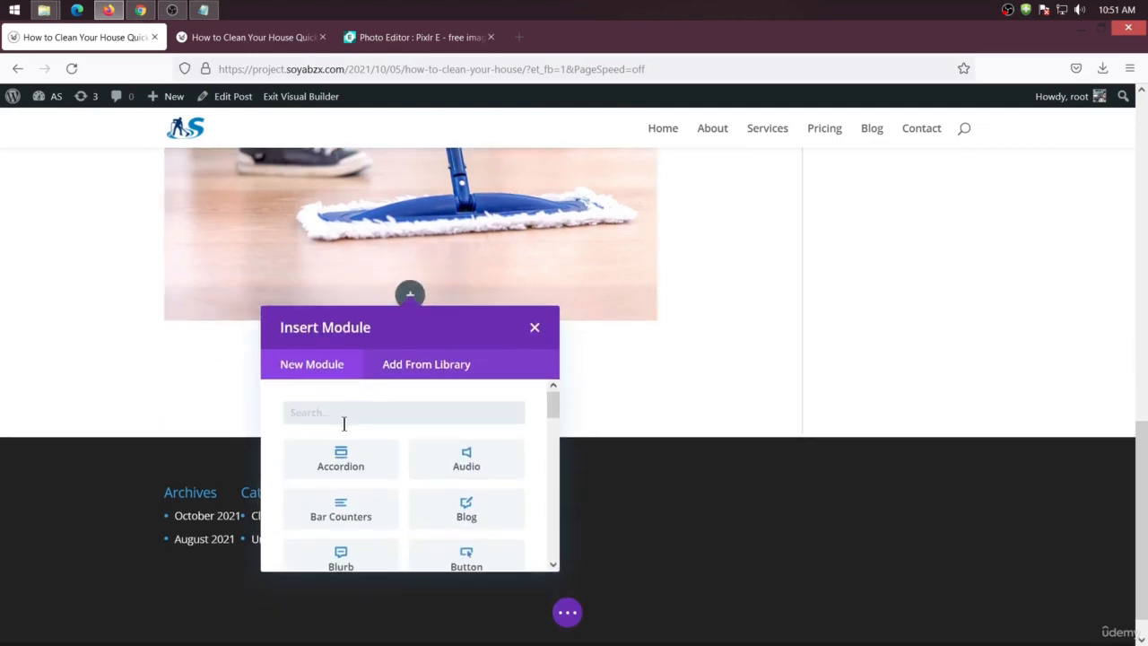
pyautogui.write('text')
pyautogui.click(350, 456)
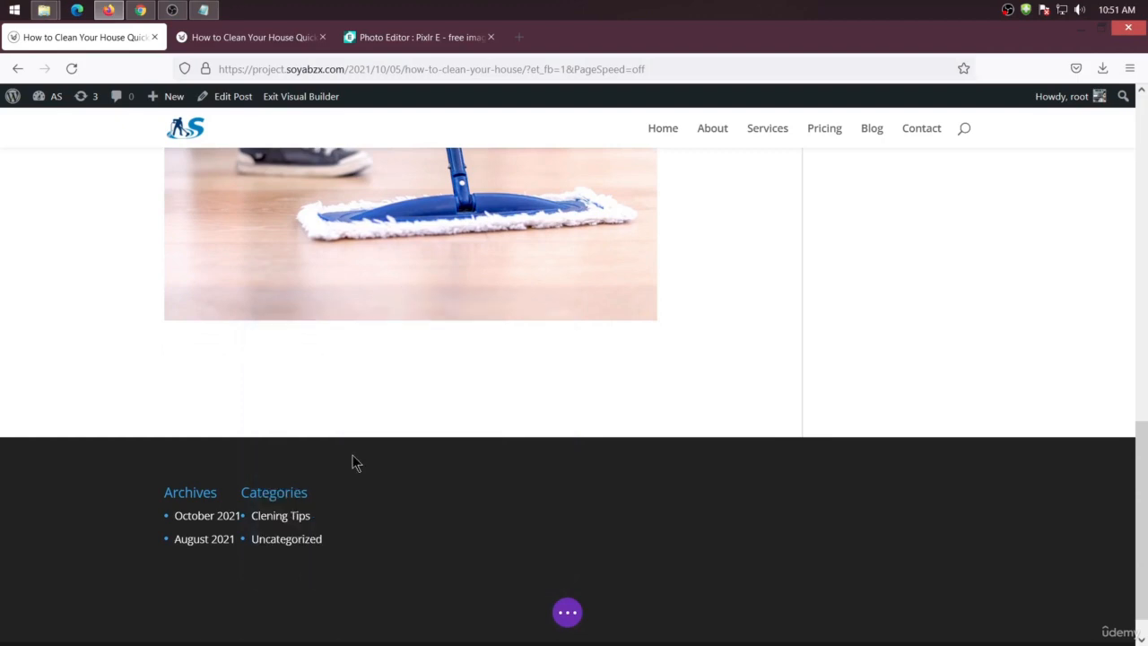
# Replace the Text module's placeholder content with the cut article text and save the module
pyautogui.tripleClick(774, 475)
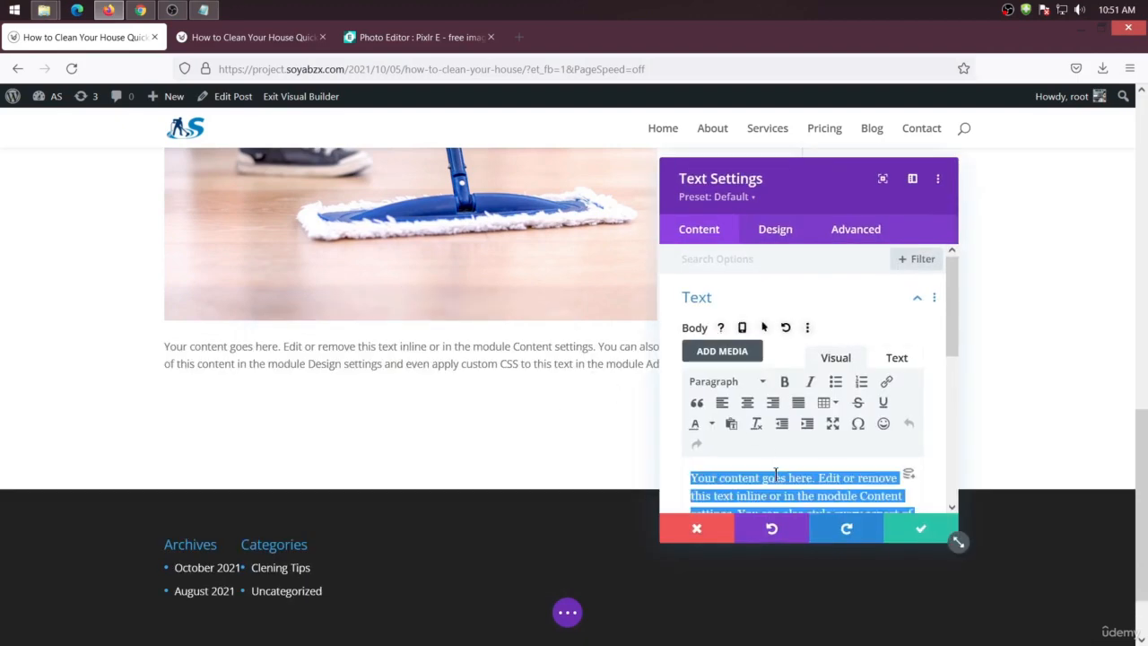
pyautogui.hotkey('ctrl', 'v')
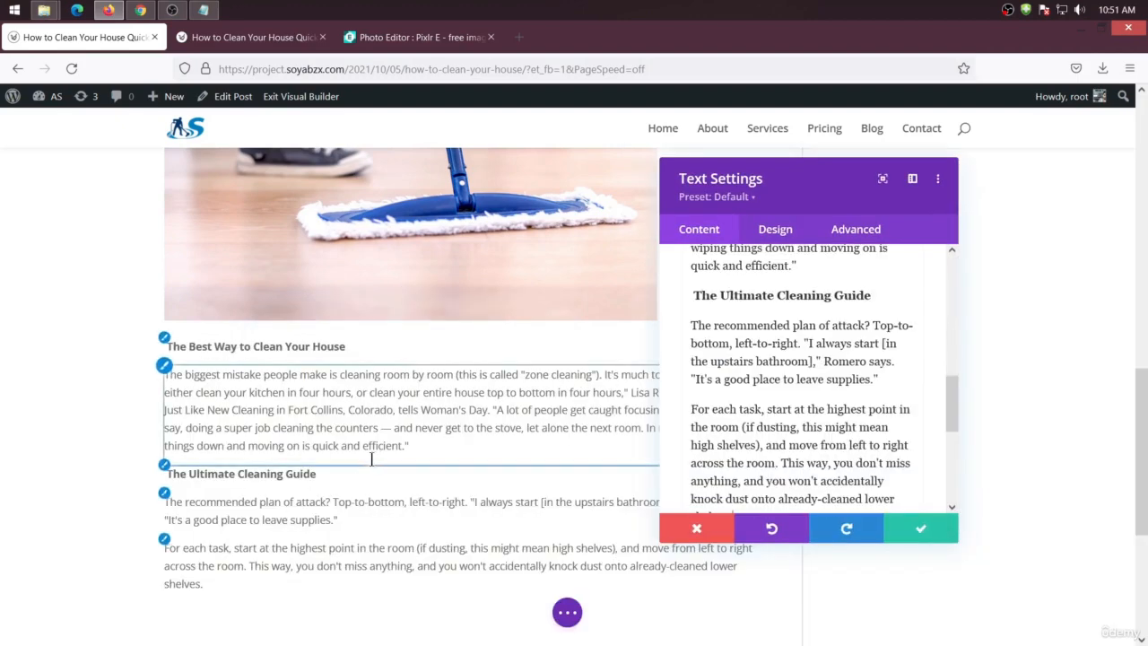
pyautogui.scroll(3, 373, 458)
pyautogui.scroll(-3, 426, 428)
pyautogui.scroll(4, 438, 443)
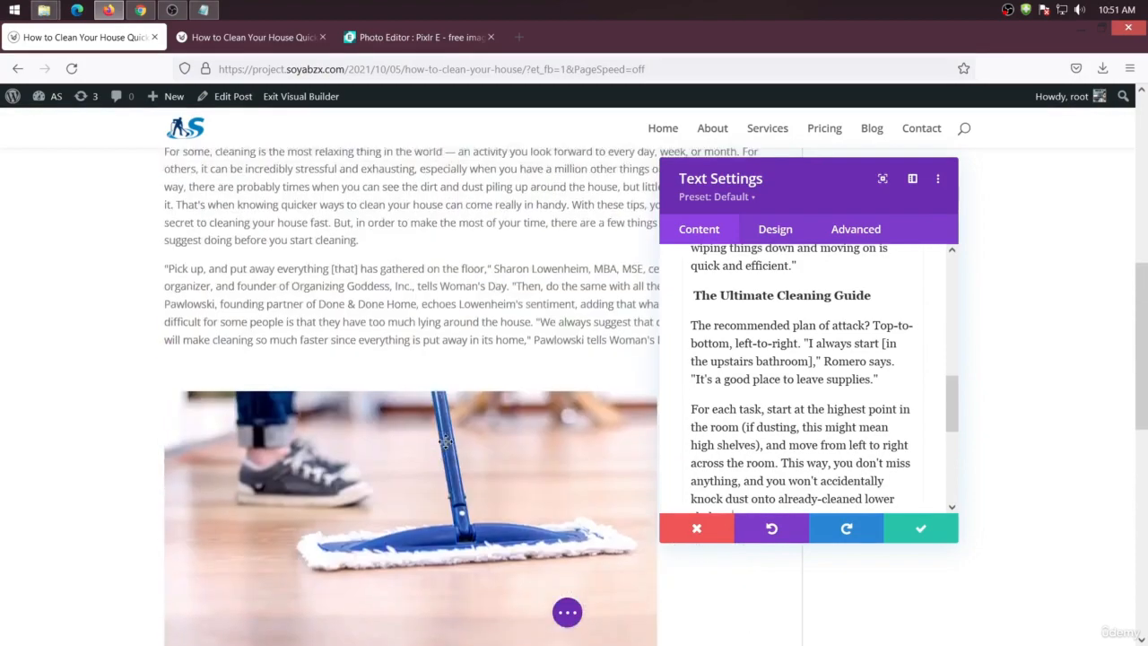
pyautogui.scroll(4, 445, 441)
pyautogui.scroll(-7, 446, 448)
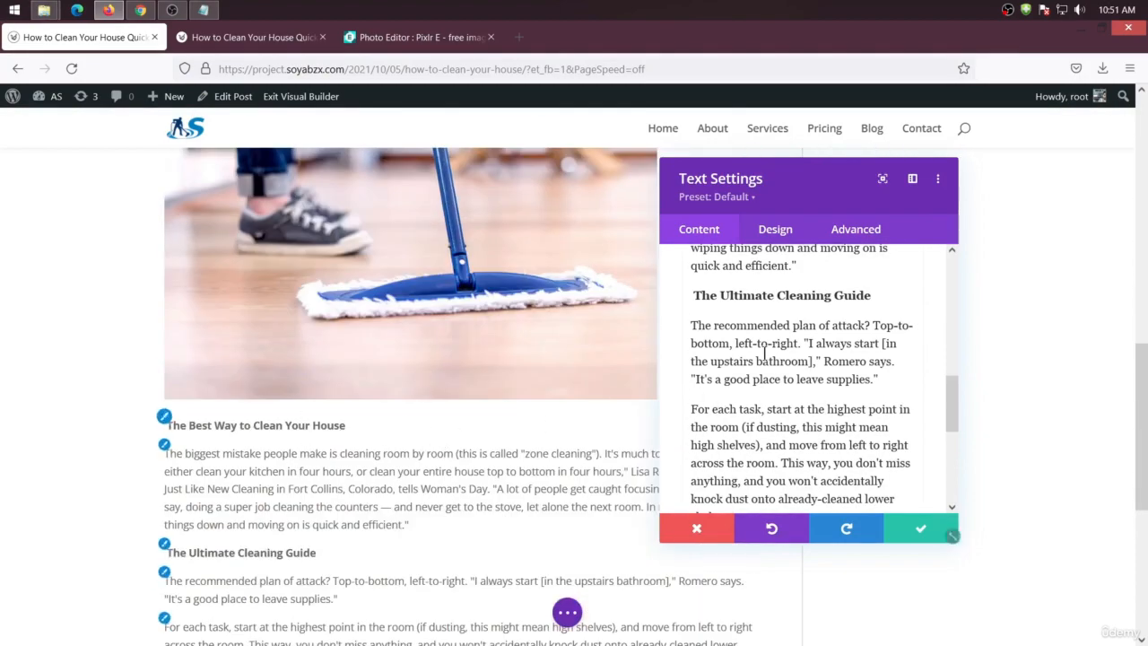
pyautogui.click(919, 532)
# Add a Video module below the second Text module
pyautogui.scroll(-3, 460, 409)
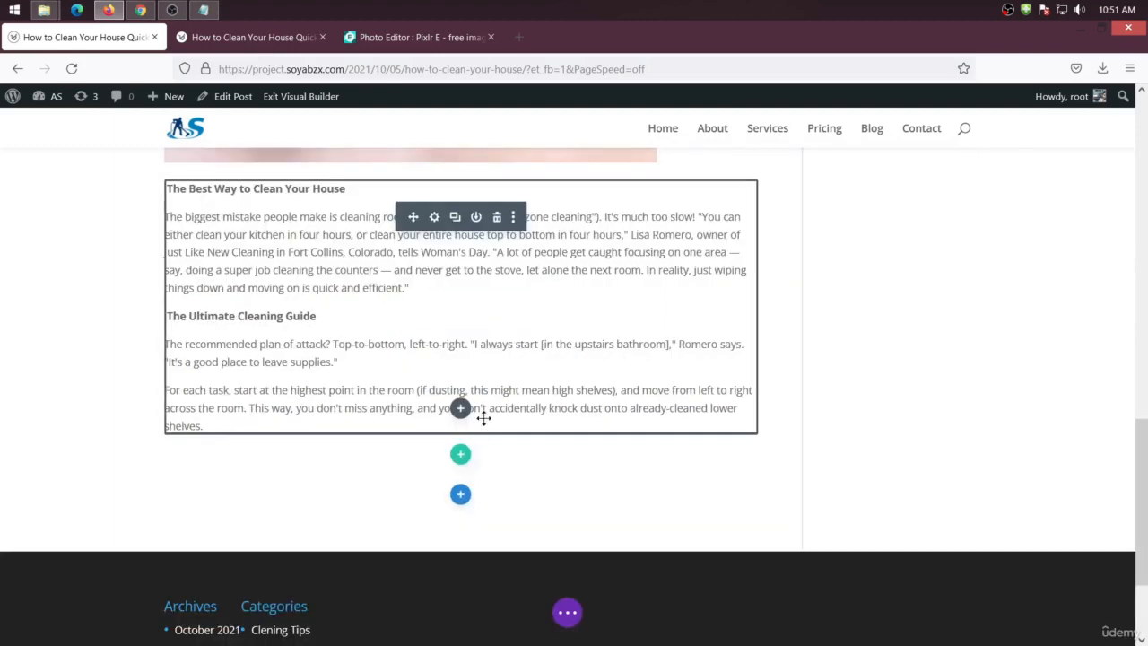
pyautogui.click(460, 409)
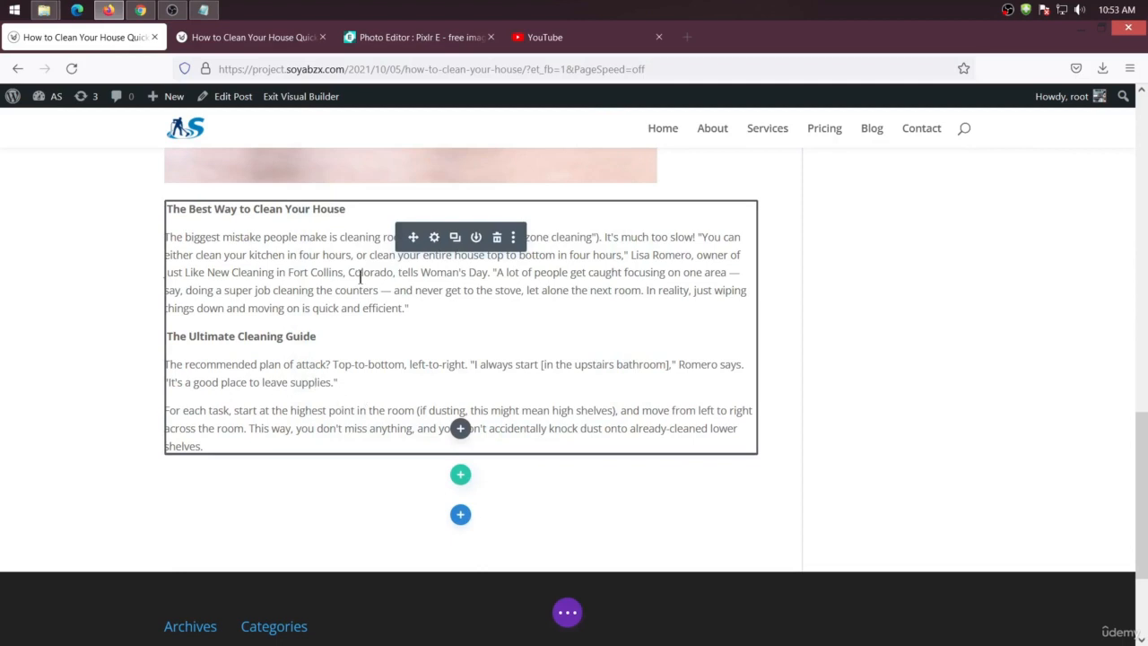
pyautogui.click(460, 427)
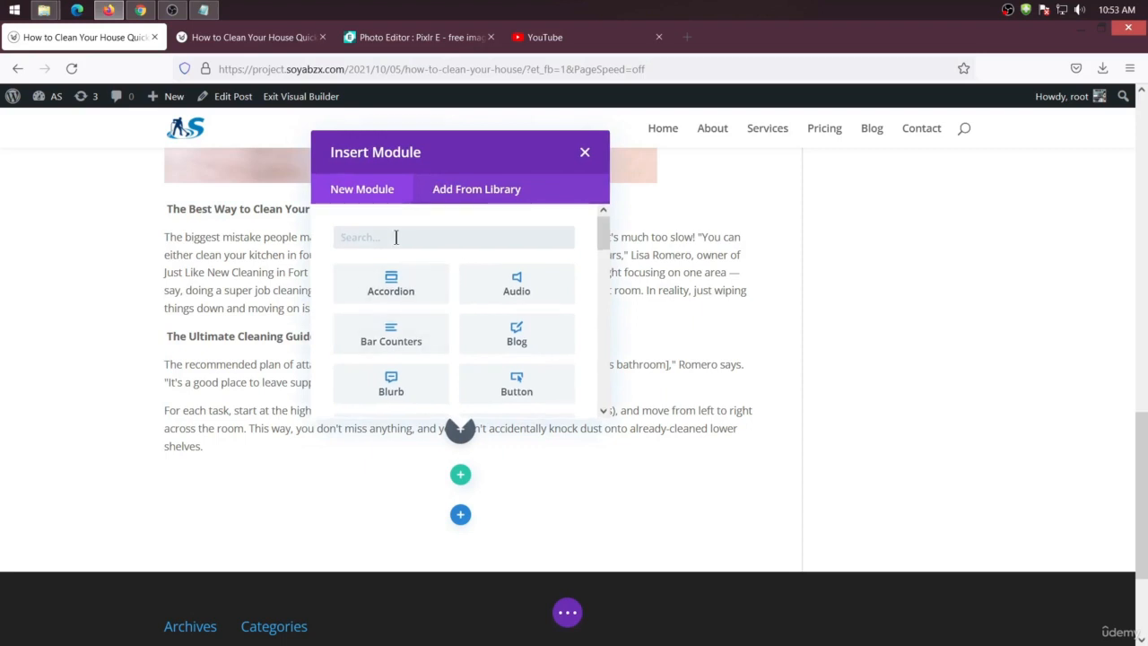
pyautogui.write('vide')
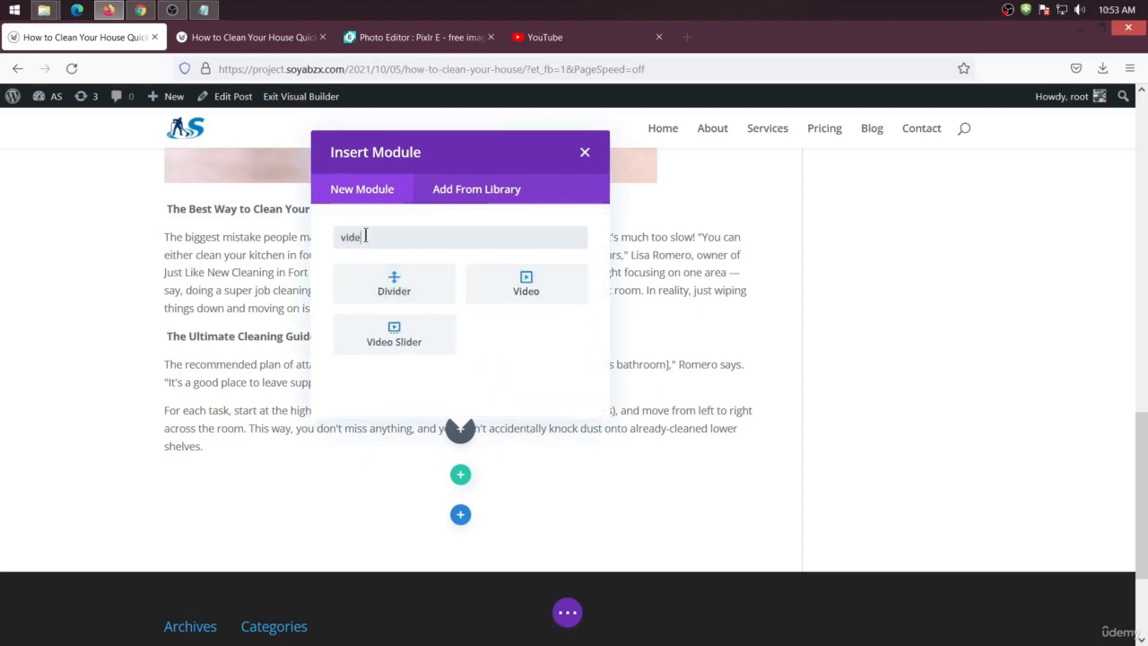
pyautogui.click(525, 280)
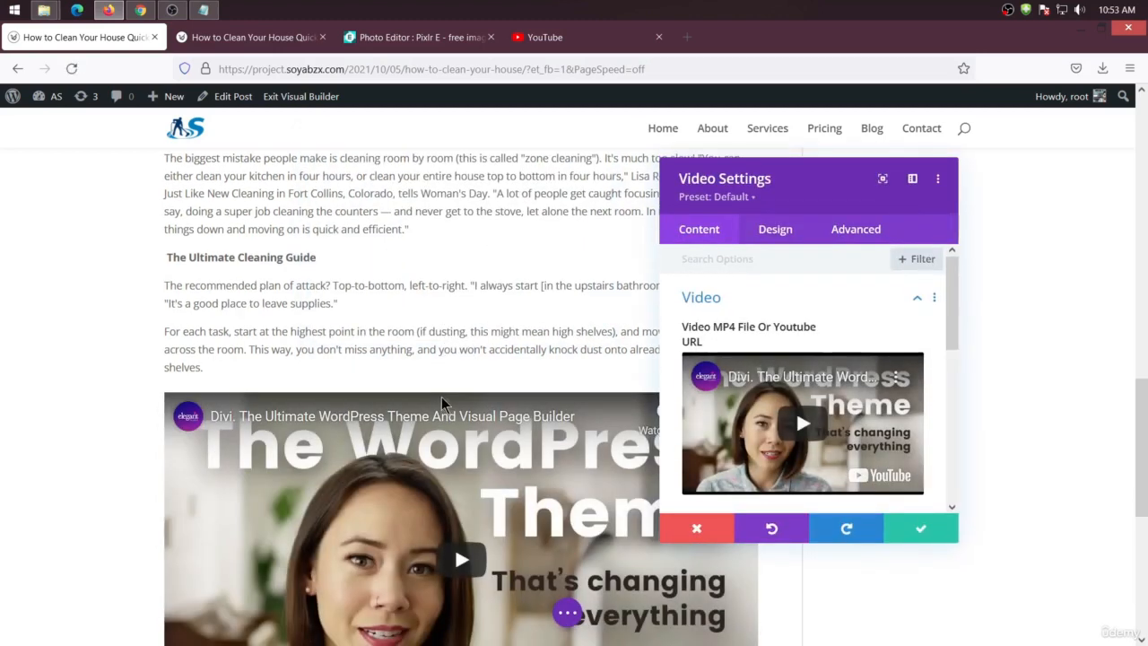
# Remove the default video and open the Insert from URL option for the video source
pyautogui.scroll(-1, 436, 406)
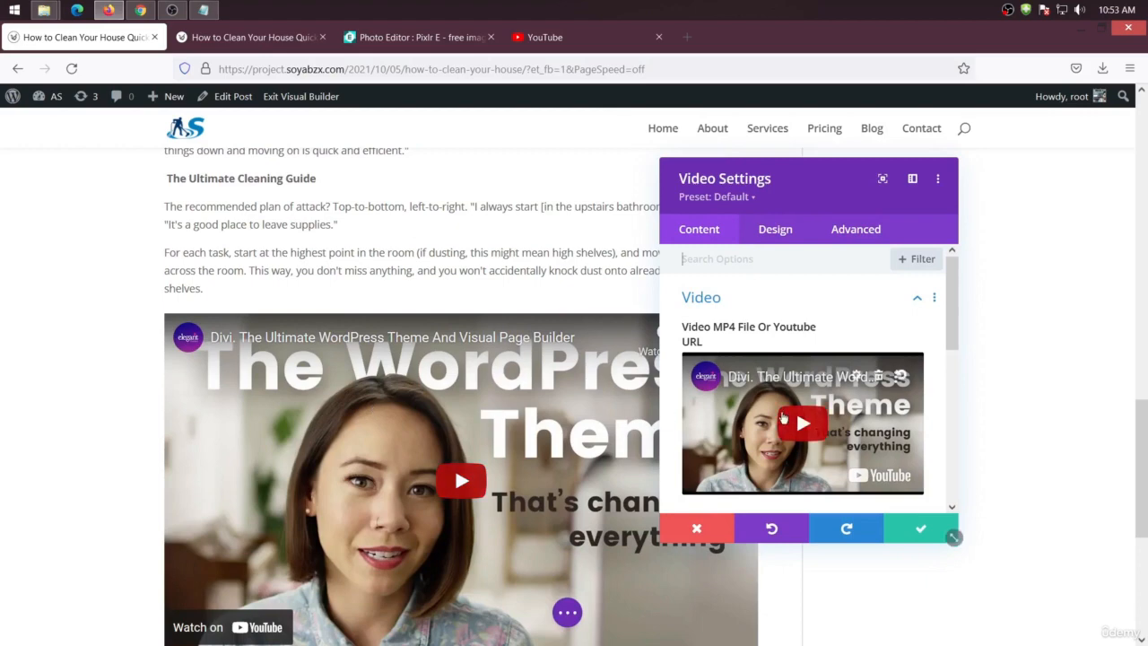
pyautogui.click(879, 378)
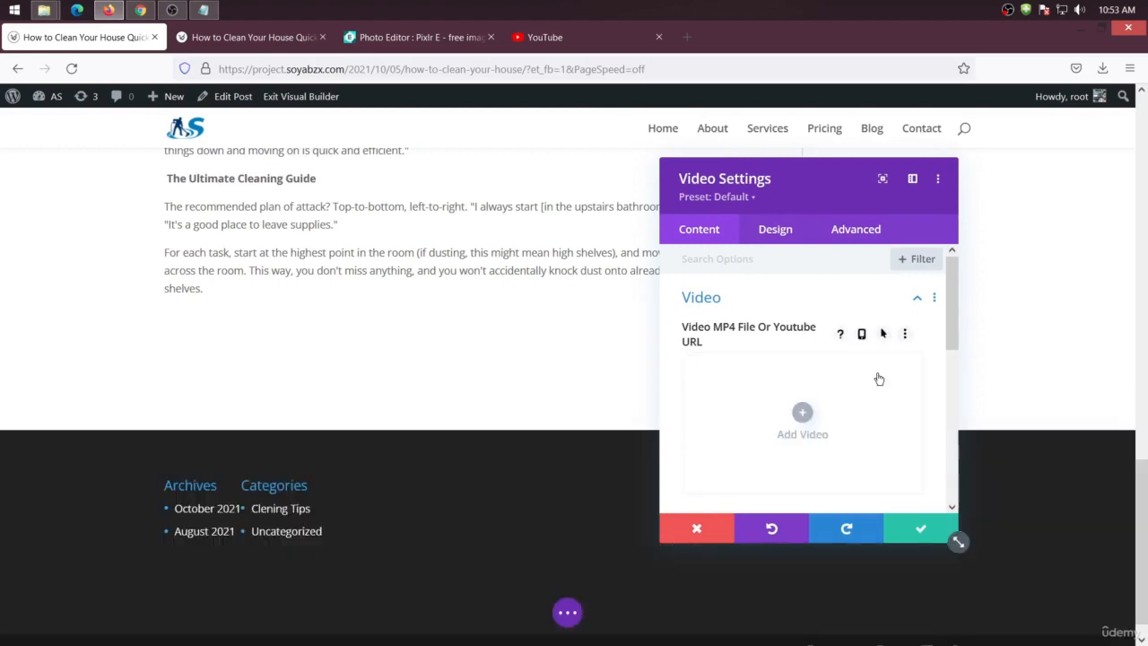
pyautogui.click(802, 414)
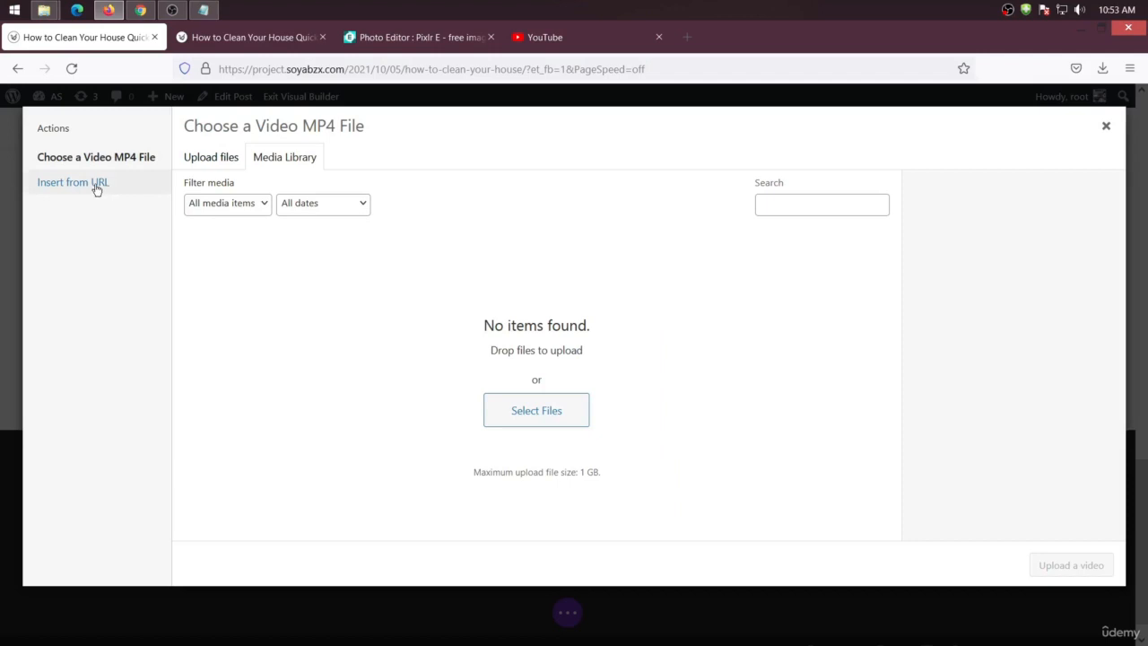
pyautogui.click(97, 184)
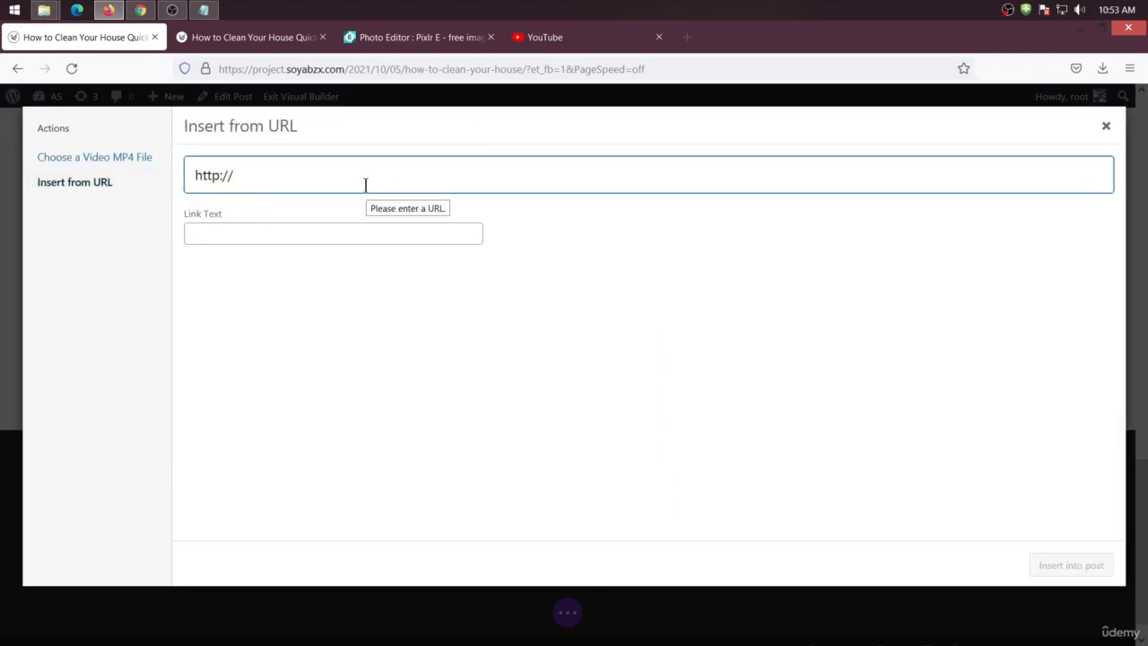
# Copy the link of the Param Sundari video from the YouTube home page
pyautogui.click(567, 40)
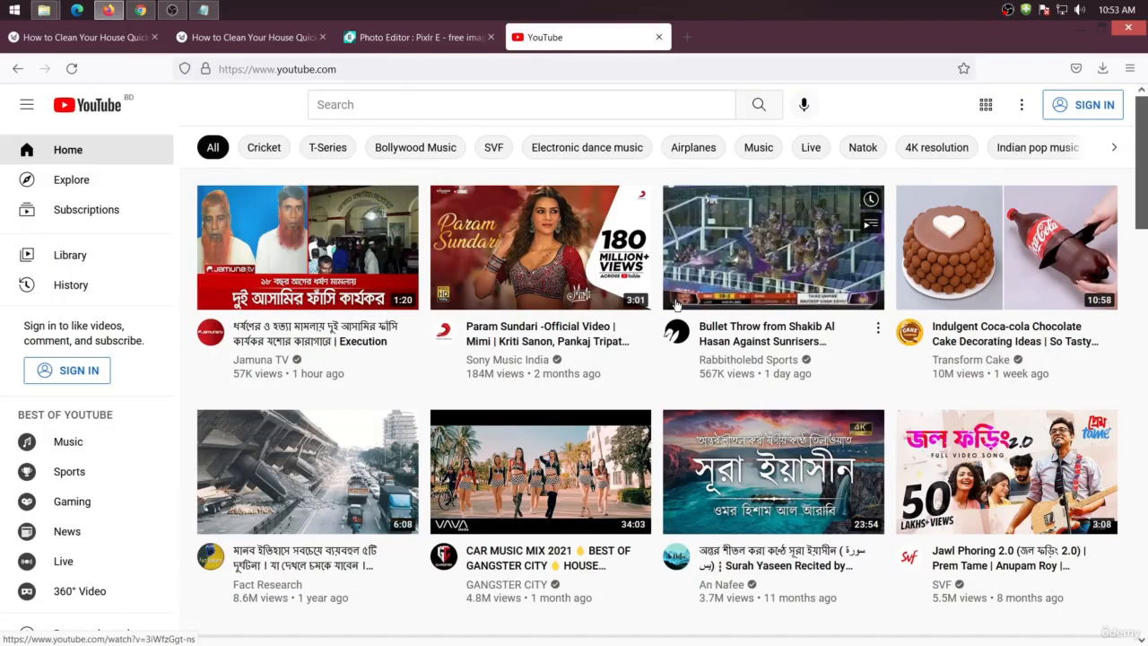
pyautogui.scroll(-3, 674, 293)
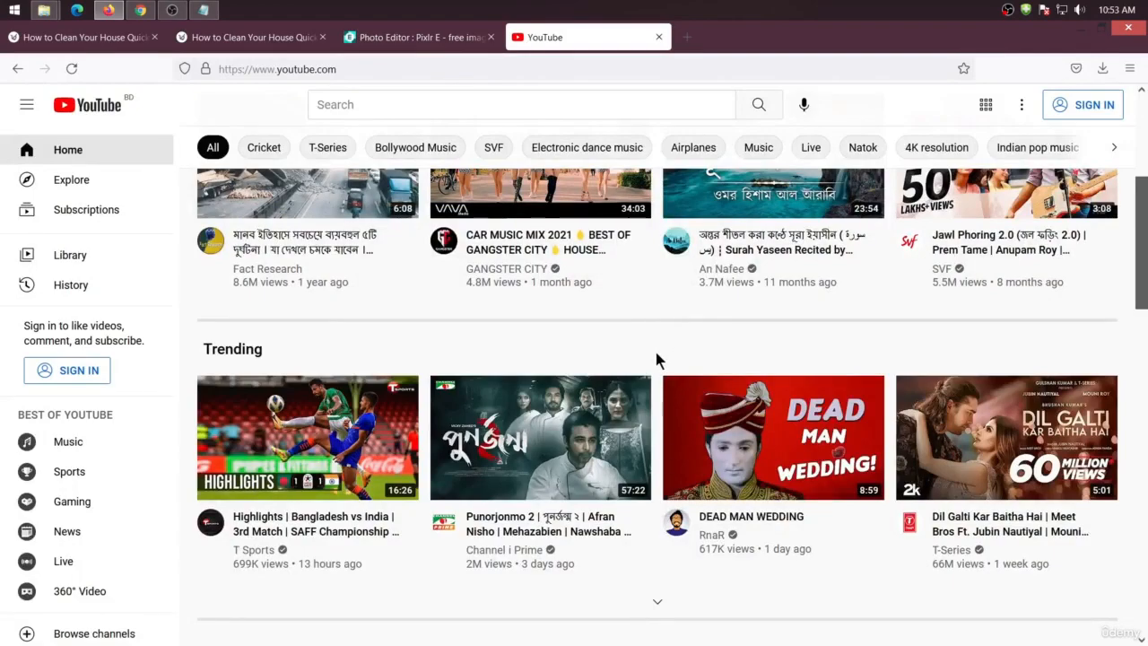
pyautogui.scroll(1, 655, 359)
pyautogui.scroll(-5, 655, 359)
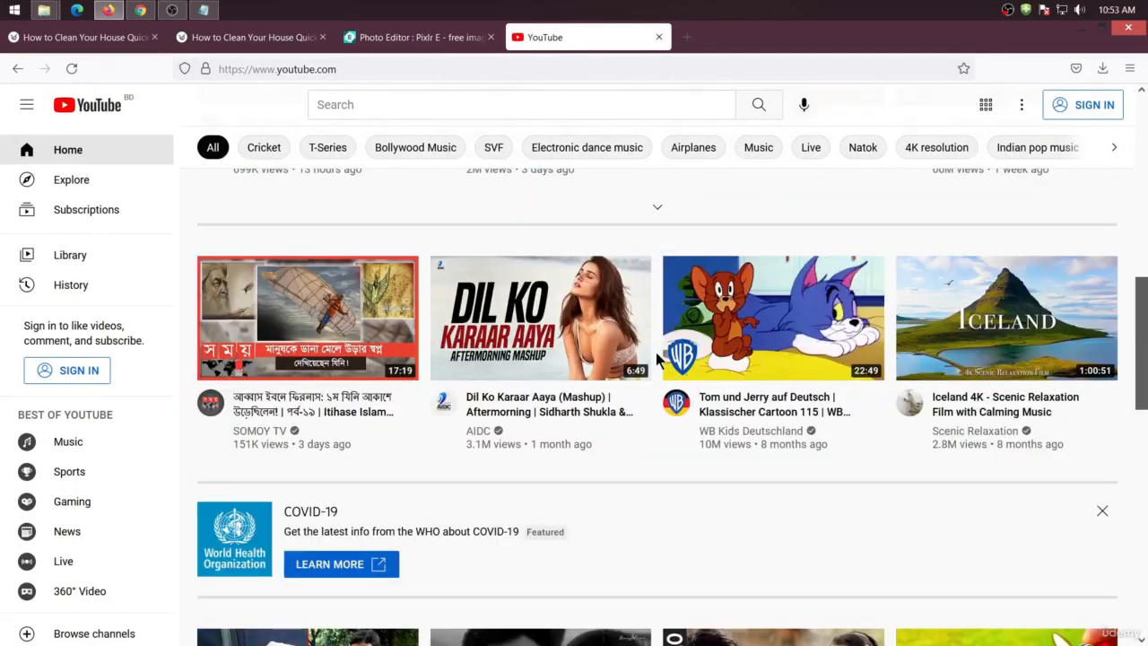
pyautogui.scroll(-2, 656, 359)
pyautogui.scroll(-3, 823, 483)
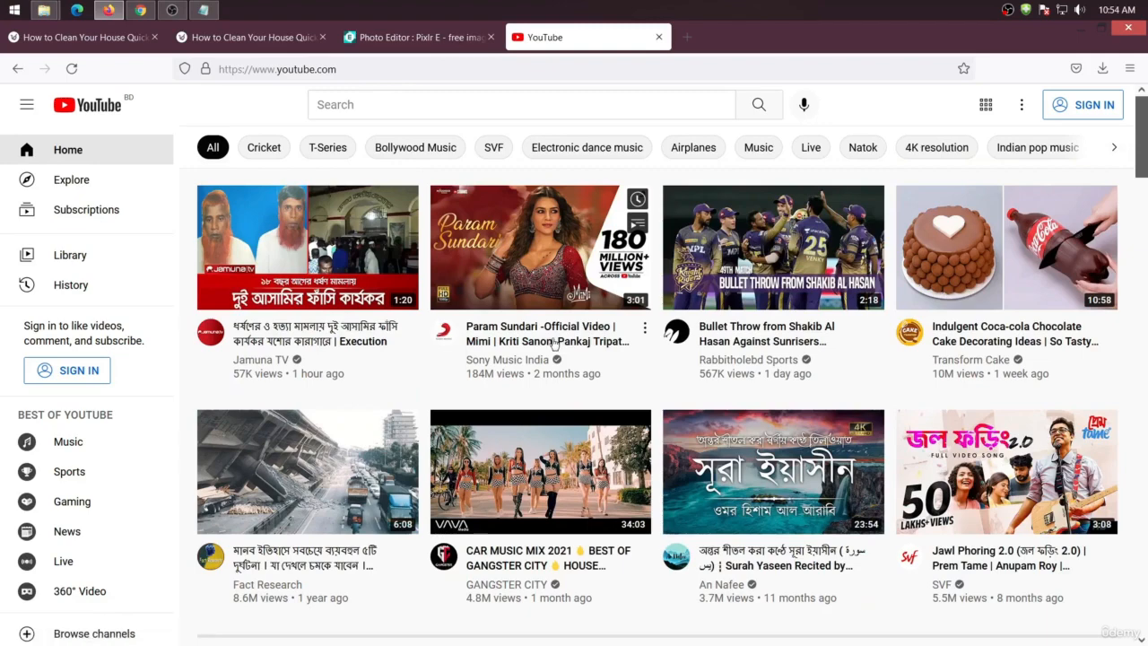
pyautogui.rightClick(542, 335)
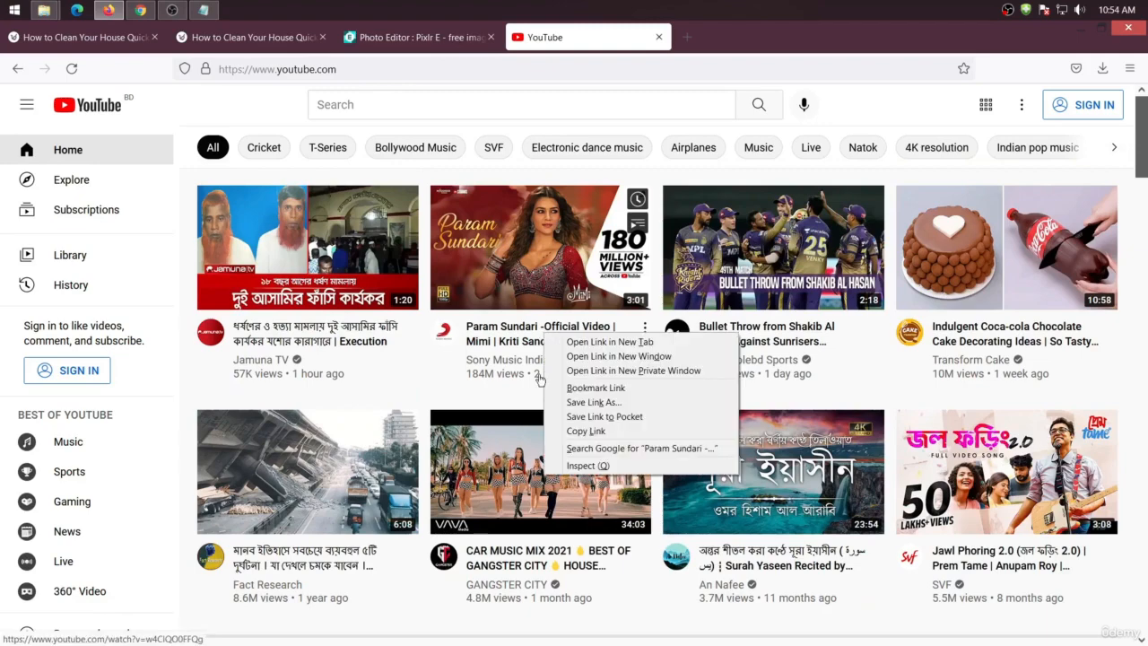
pyautogui.click(616, 434)
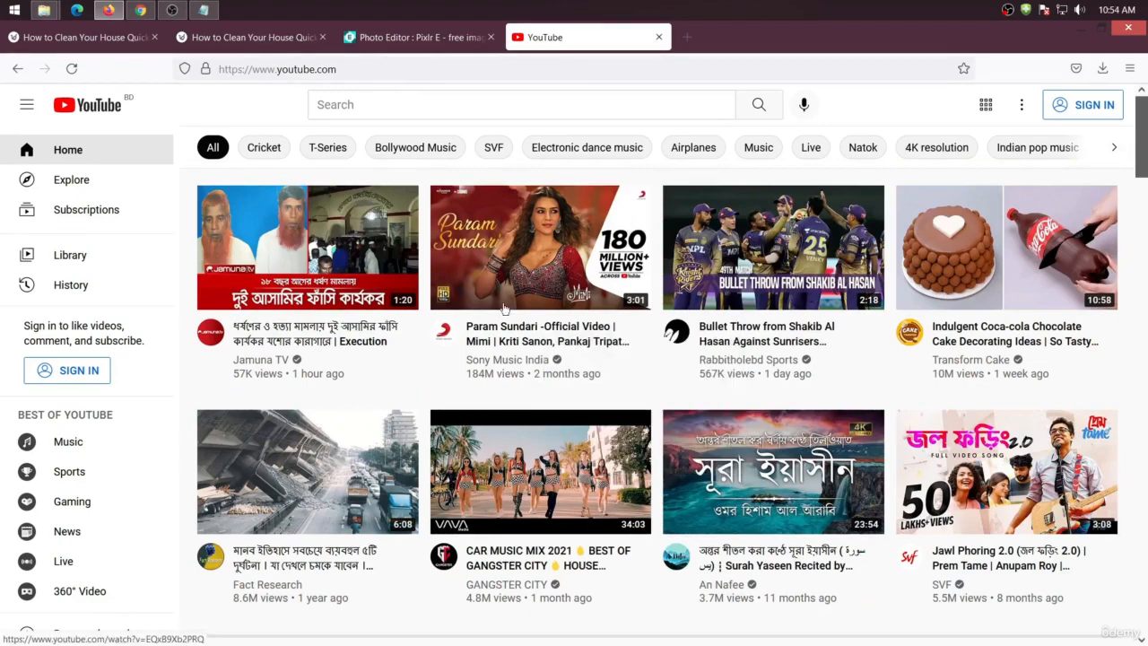
# Paste the YouTube link as the video URL, insert it into the module, and save the Video module
pyautogui.click(206, 37)
pyautogui.click(76, 36)
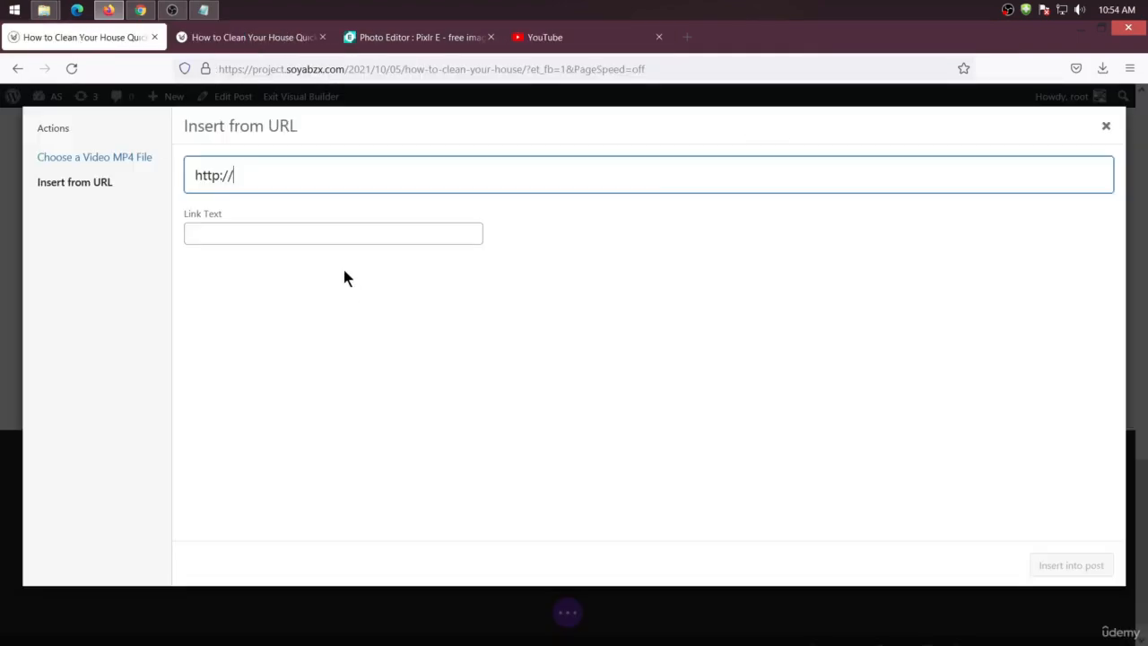
pyautogui.hotkey('ctrl', 'a')
pyautogui.hotkey('ctrl', 'v')
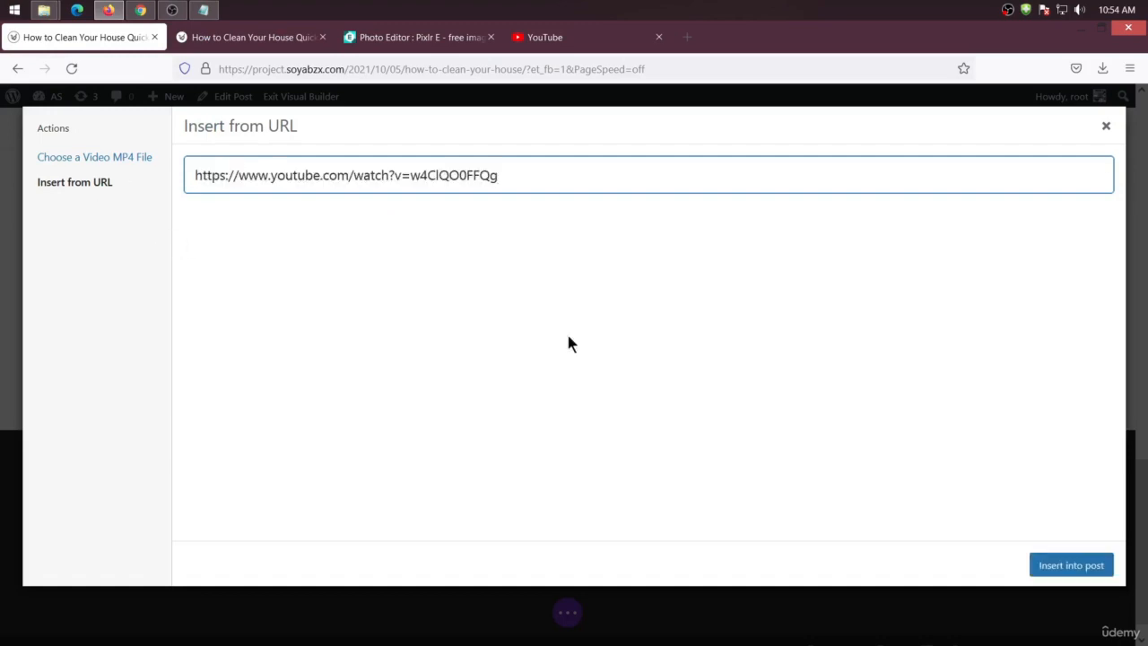
pyautogui.click(1076, 562)
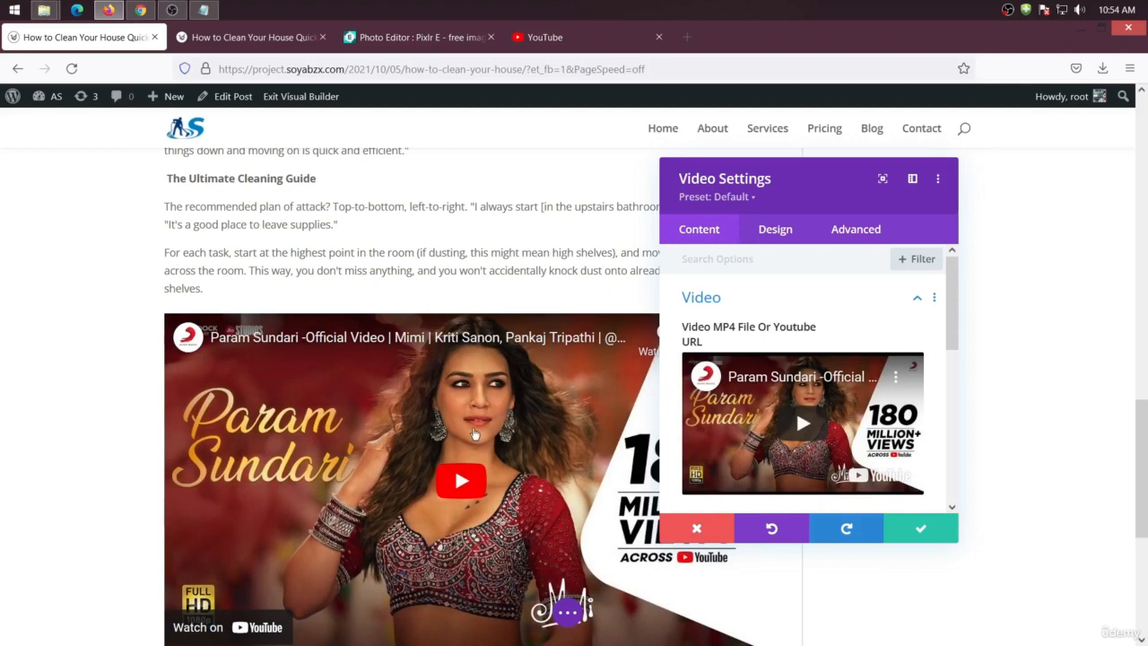
pyautogui.scroll(-2, 476, 443)
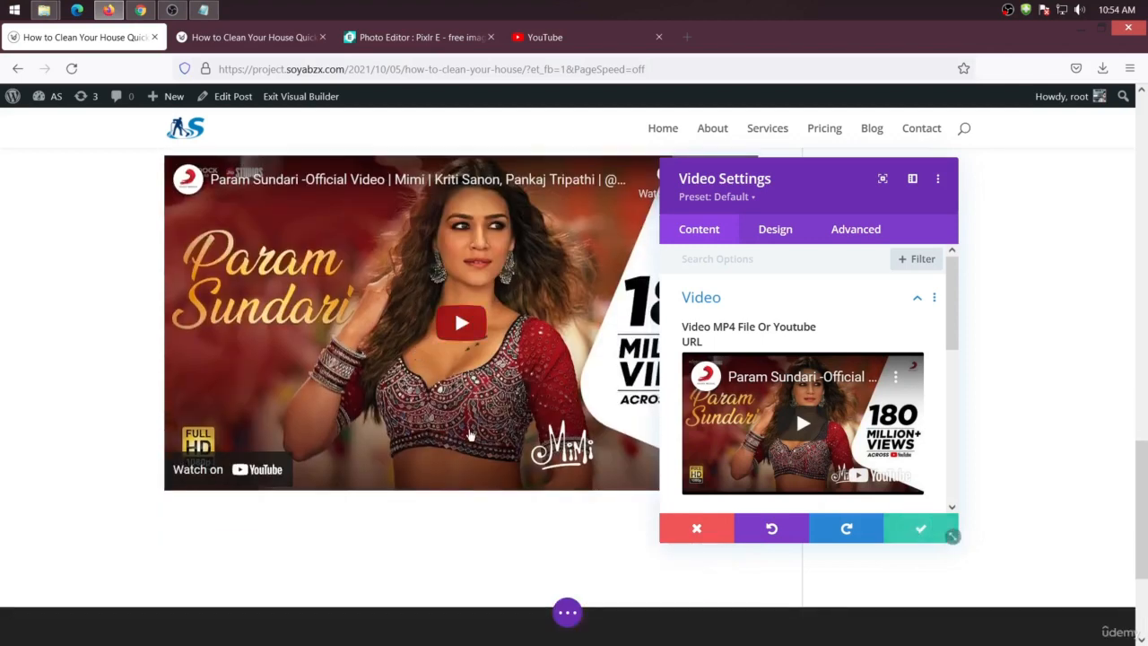
pyautogui.click(950, 531)
pyautogui.click(460, 464)
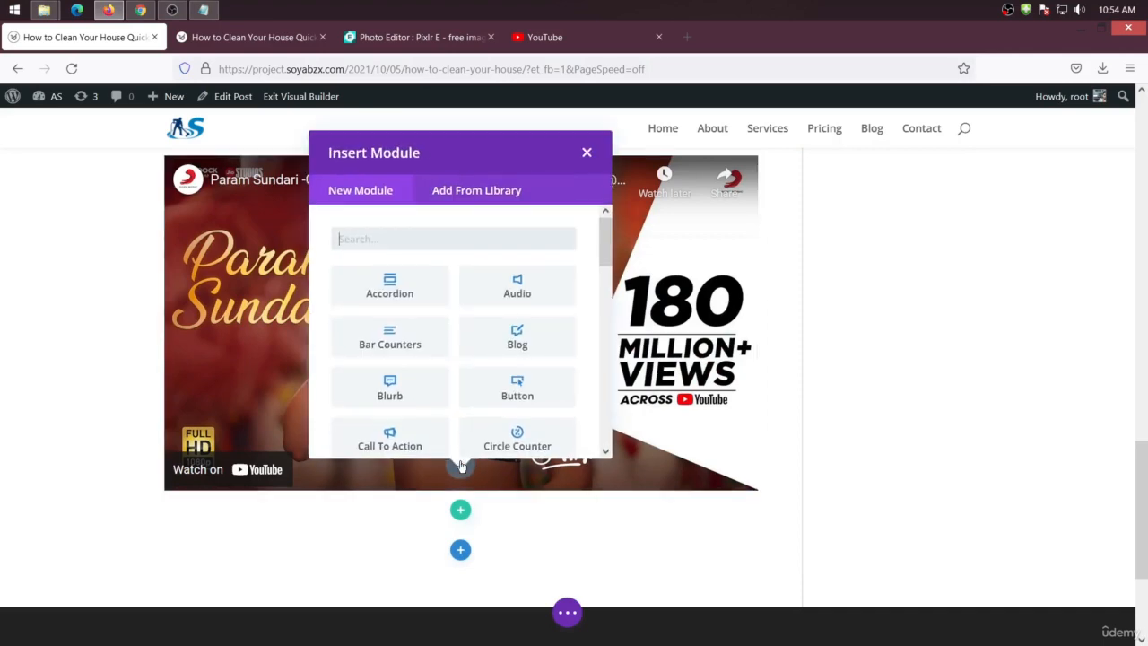
pyautogui.click(516, 384)
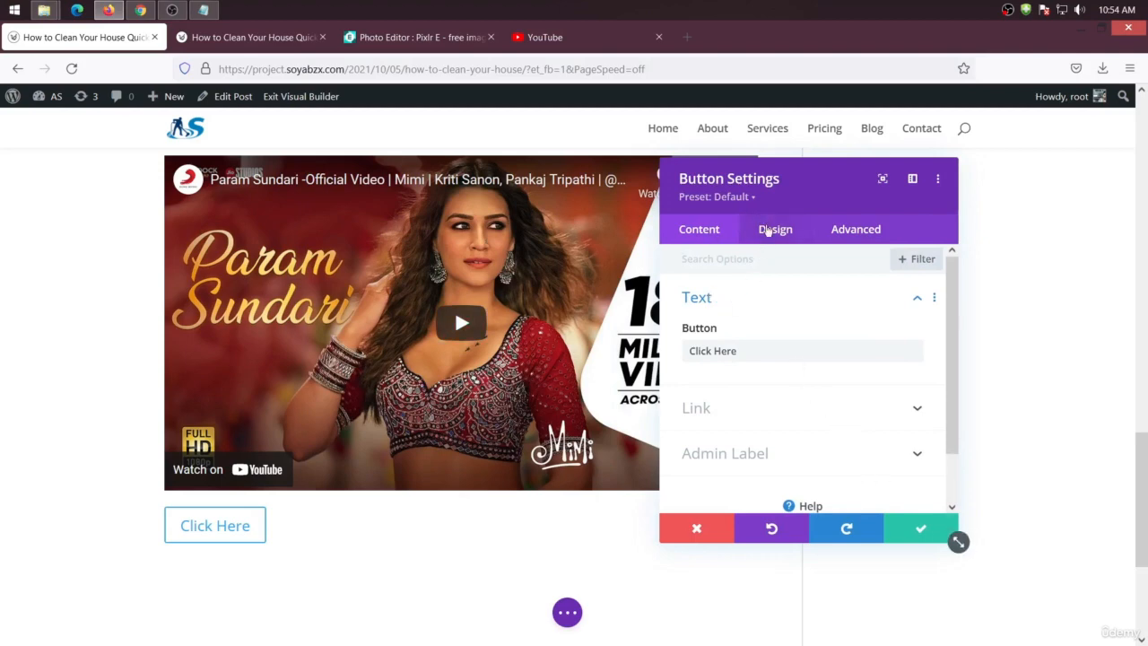
pyautogui.click(915, 538)
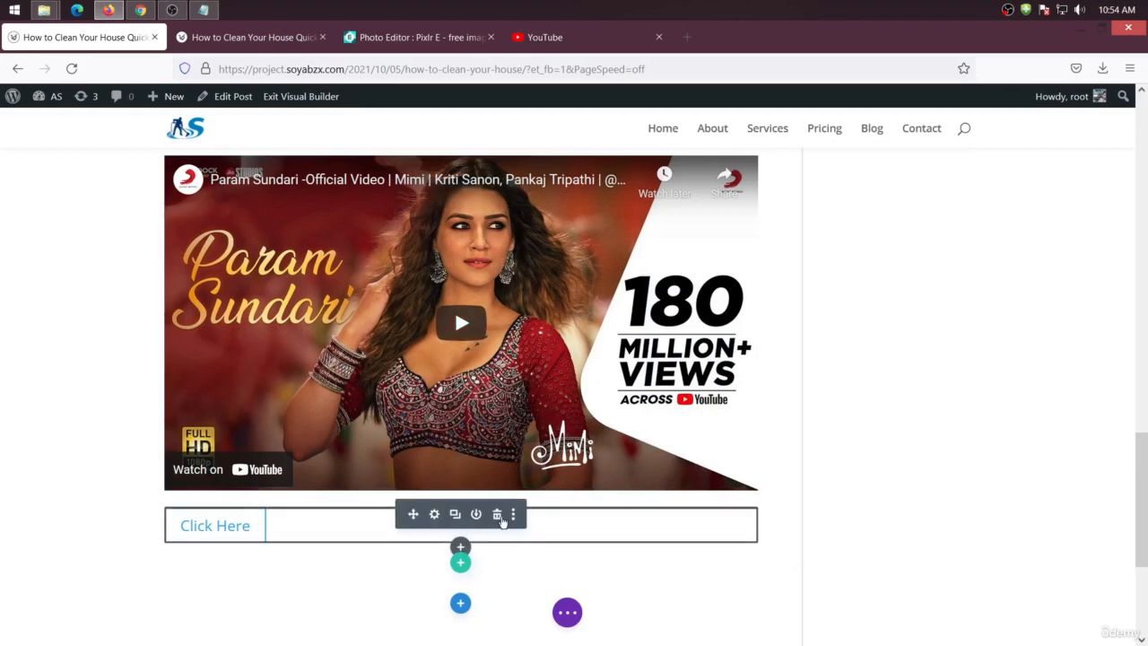
pyautogui.click(498, 514)
# Delete the Video module from the post layout
pyautogui.scroll(1, 525, 242)
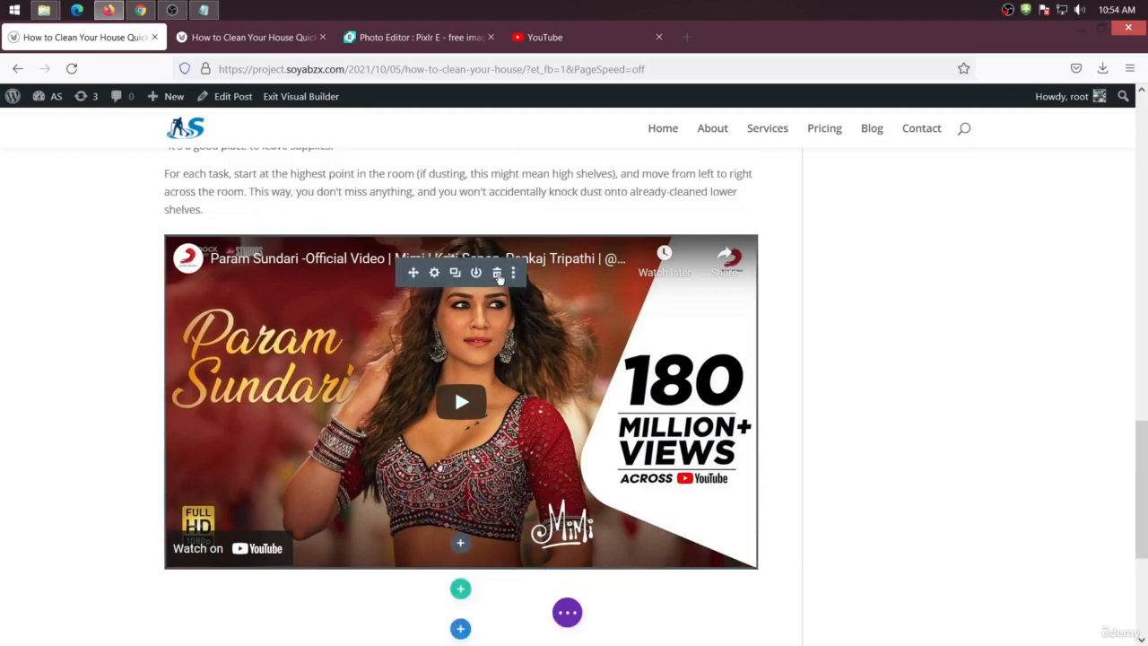
pyautogui.click(497, 274)
pyautogui.click(567, 612)
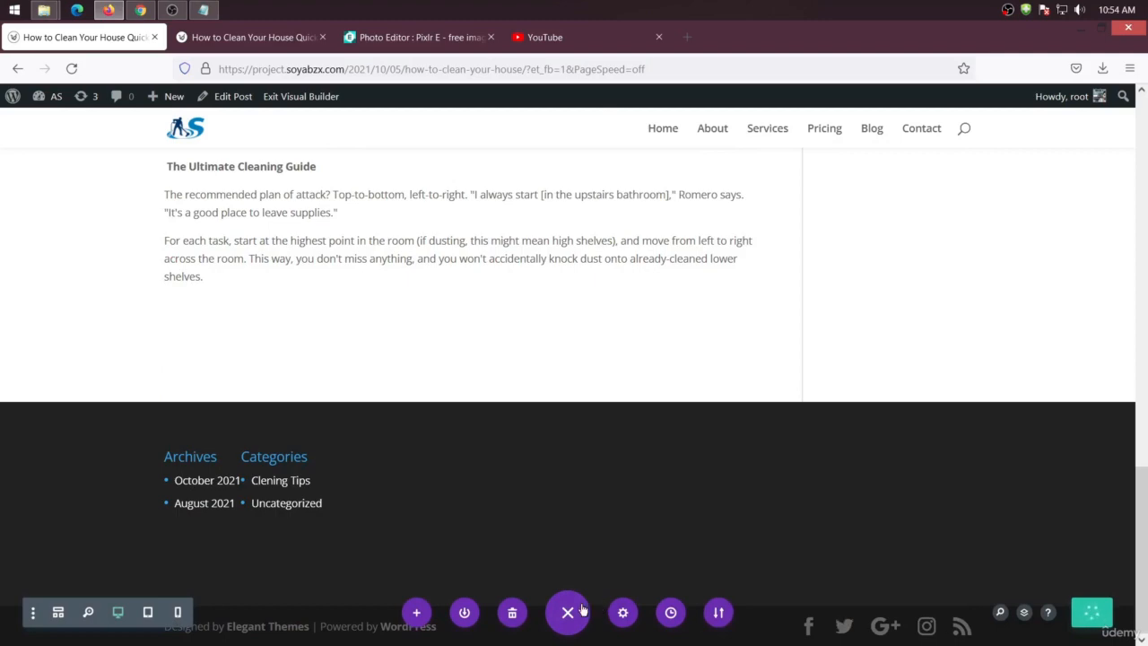
pyautogui.scroll(3, 598, 322)
pyautogui.scroll(3, 466, 305)
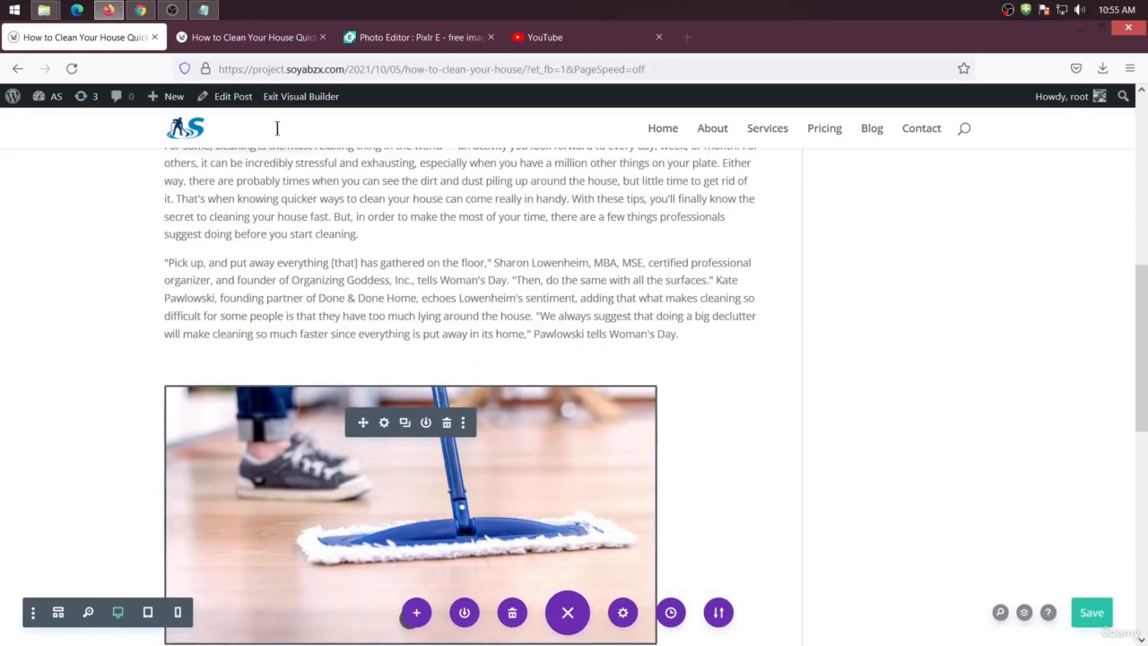
# Reload the published post in the other tab and scroll through it to review its content
pyautogui.click(235, 40)
pyautogui.rightClick(136, 188)
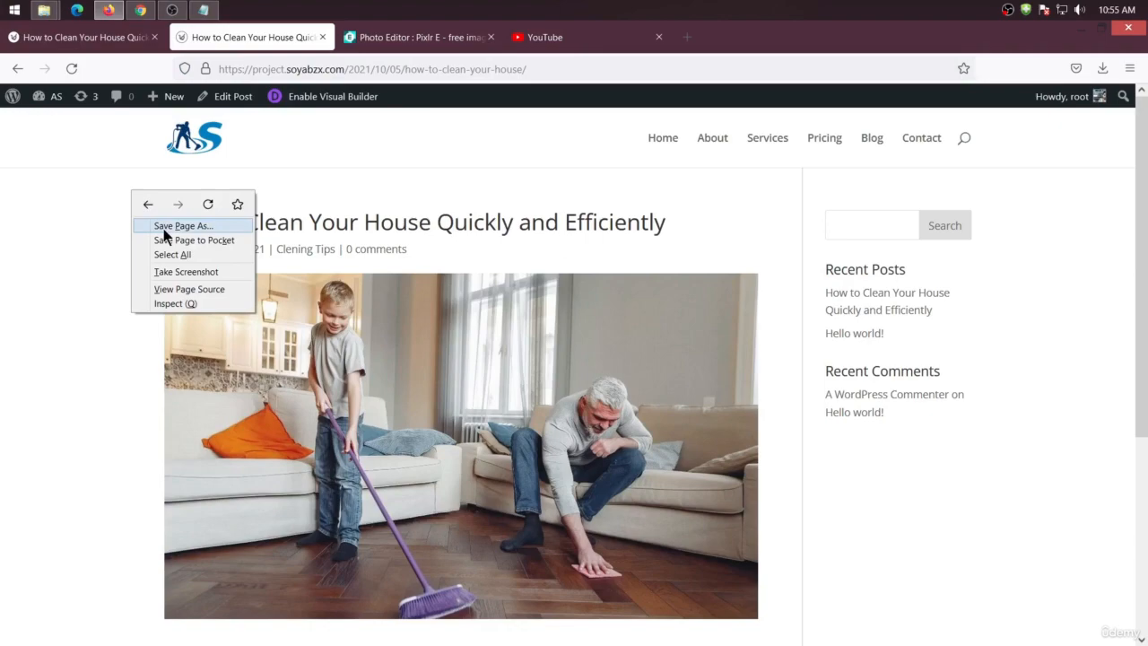
pyautogui.click(208, 203)
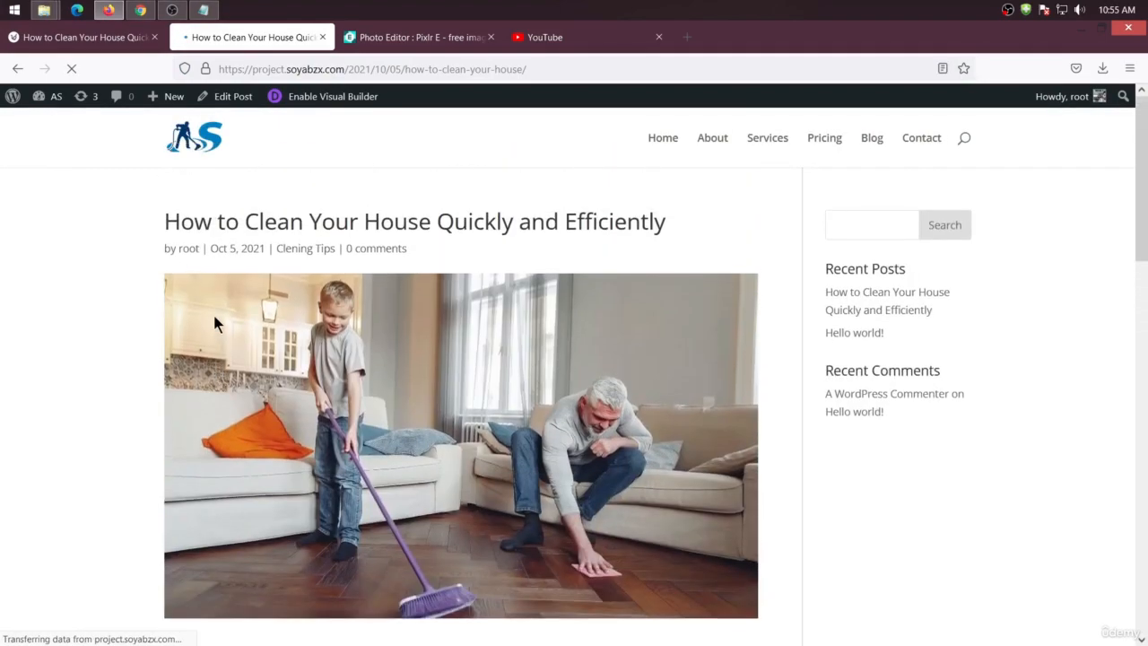
pyautogui.scroll(-7, 213, 319)
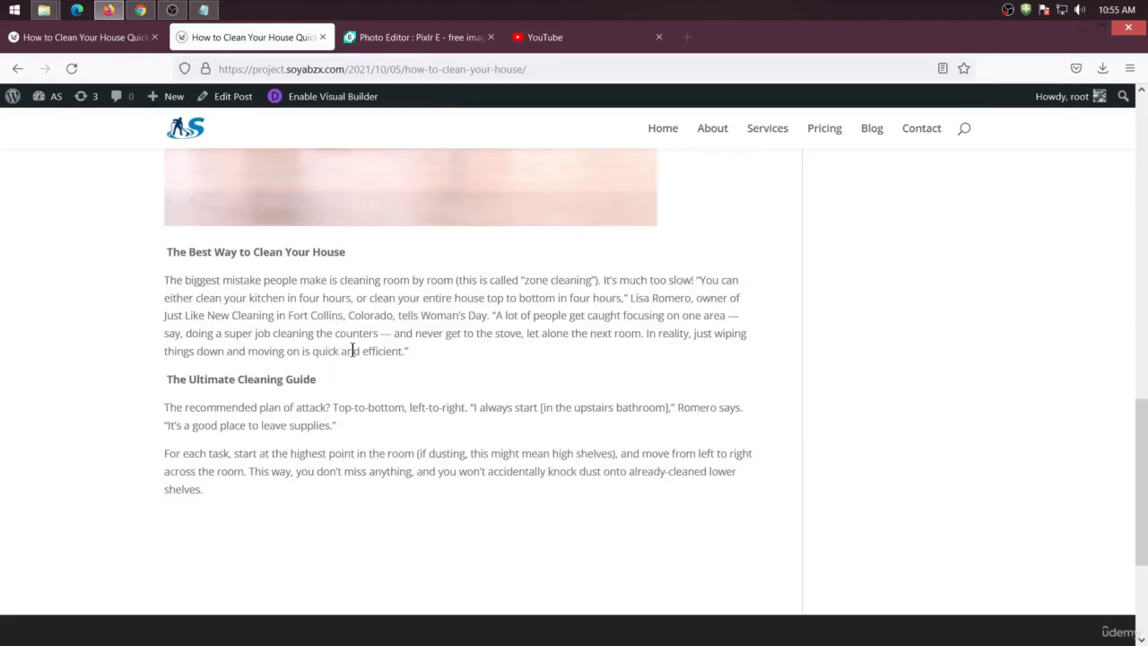
pyautogui.scroll(15, 352, 406)
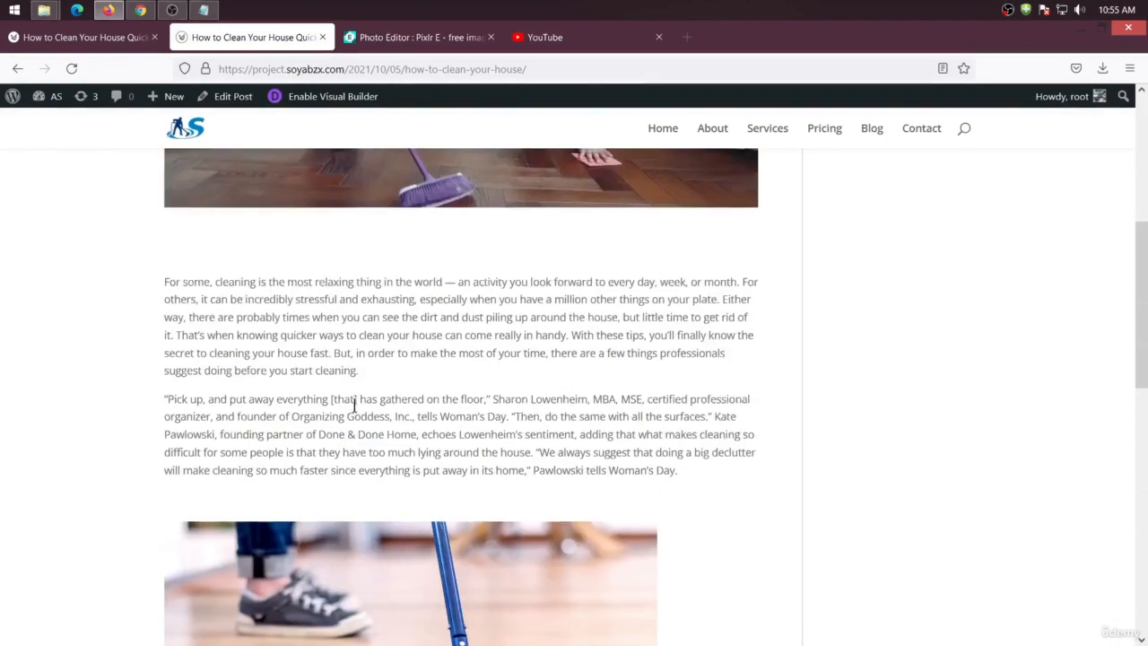
pyautogui.scroll(-20, 353, 407)
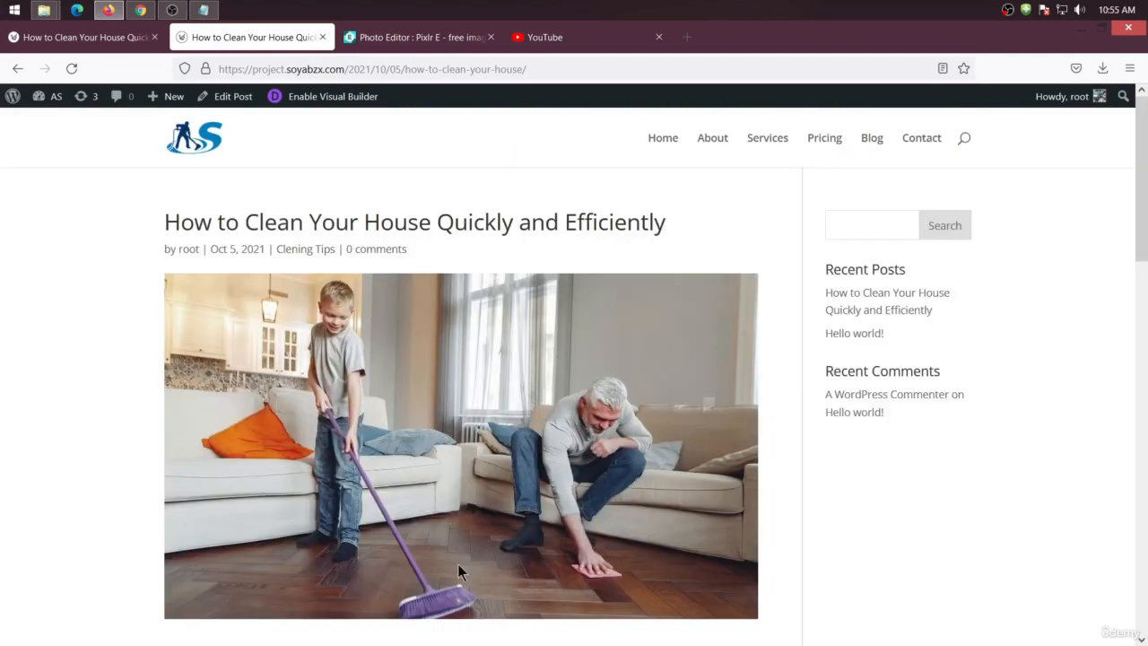
pyautogui.scroll(-10, 601, 518)
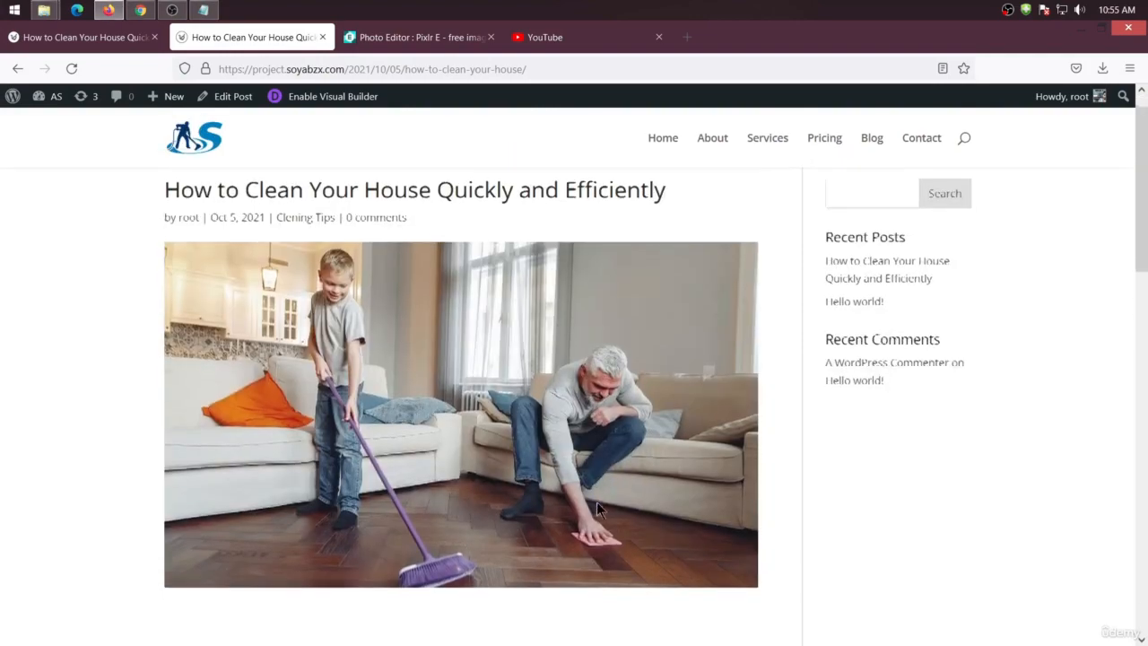
pyautogui.scroll(-5, 520, 475)
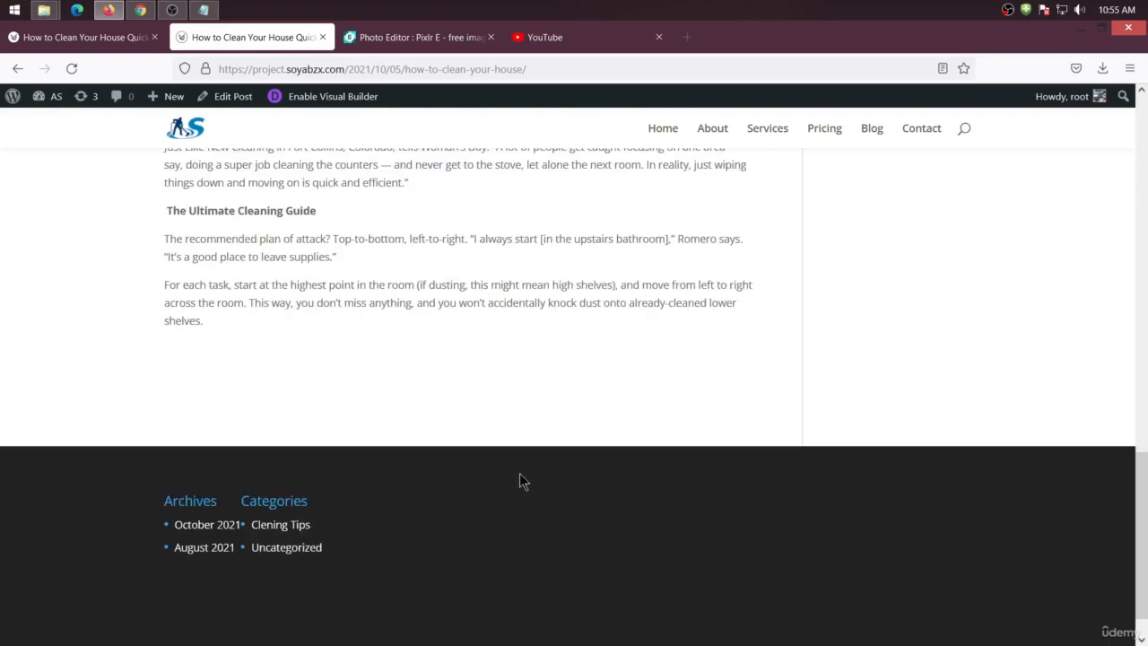
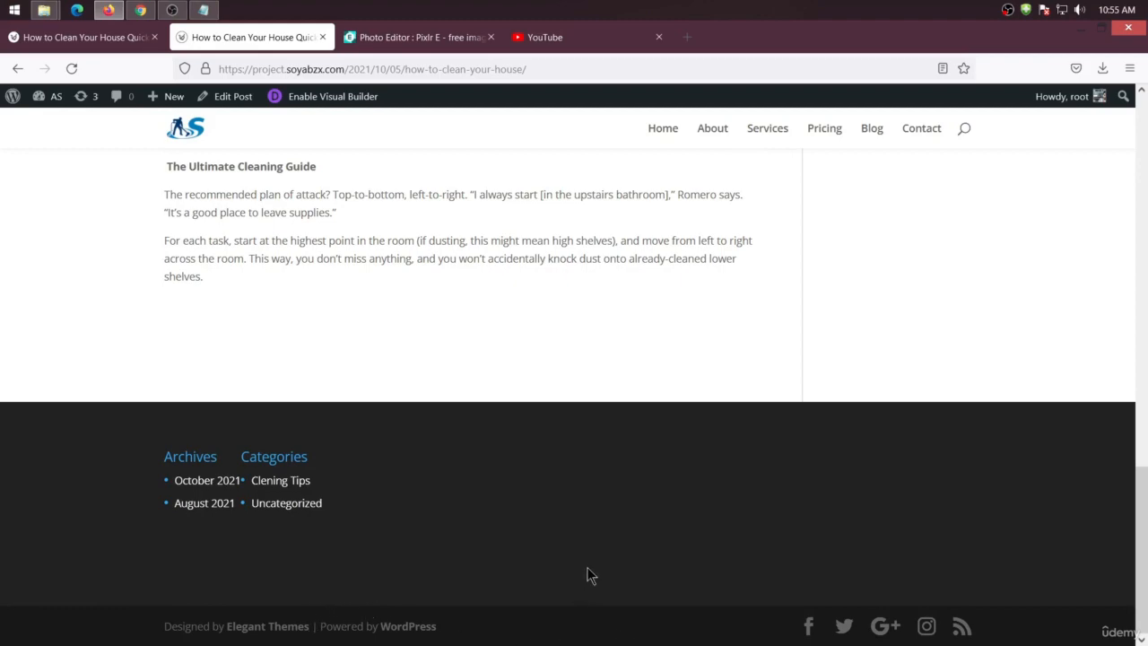
# Open the Divi Theme Builder from the WordPress dashboard
pyautogui.scroll(15, 699, 587)
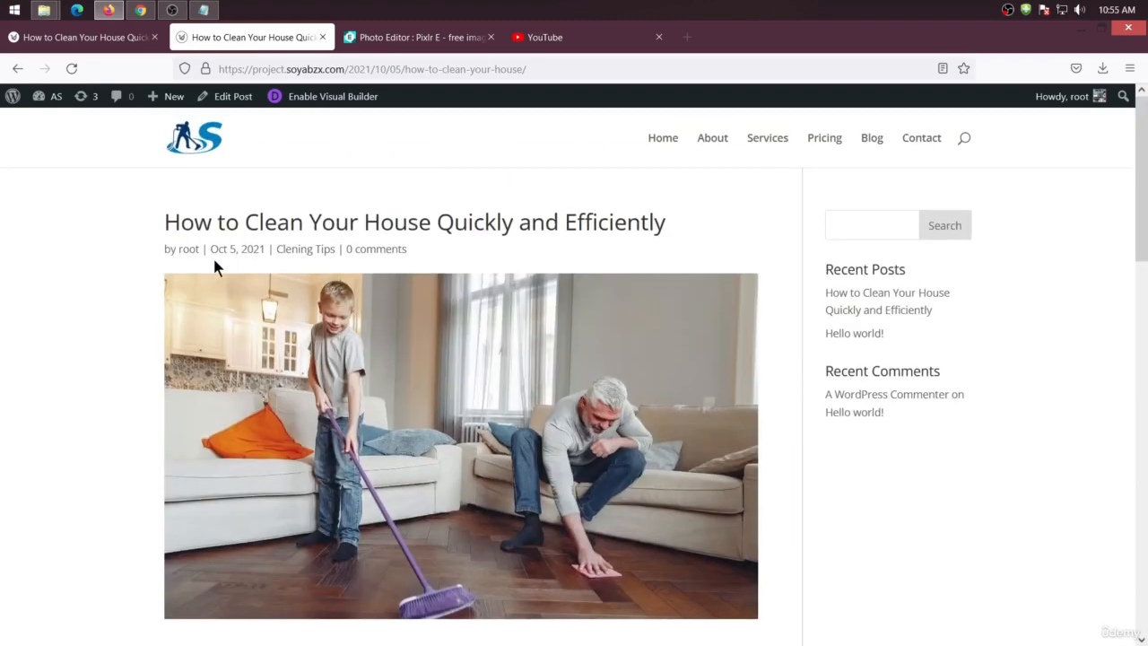
pyautogui.click(114, 38)
pyautogui.moveTo(45, 96)
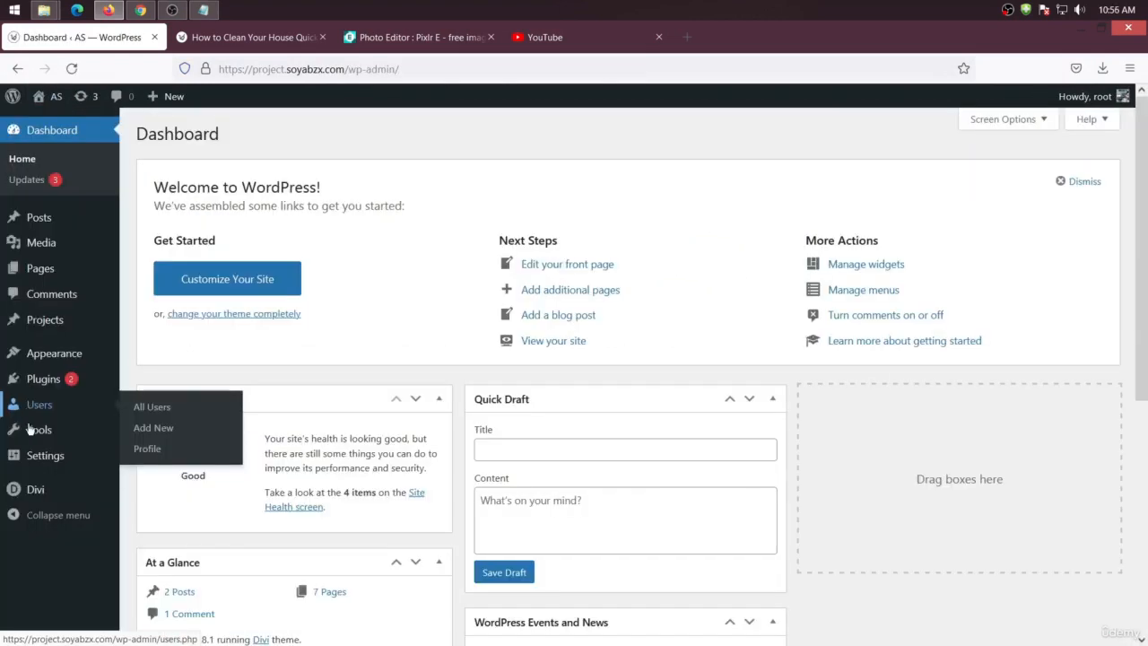
pyautogui.moveTo(56, 493)
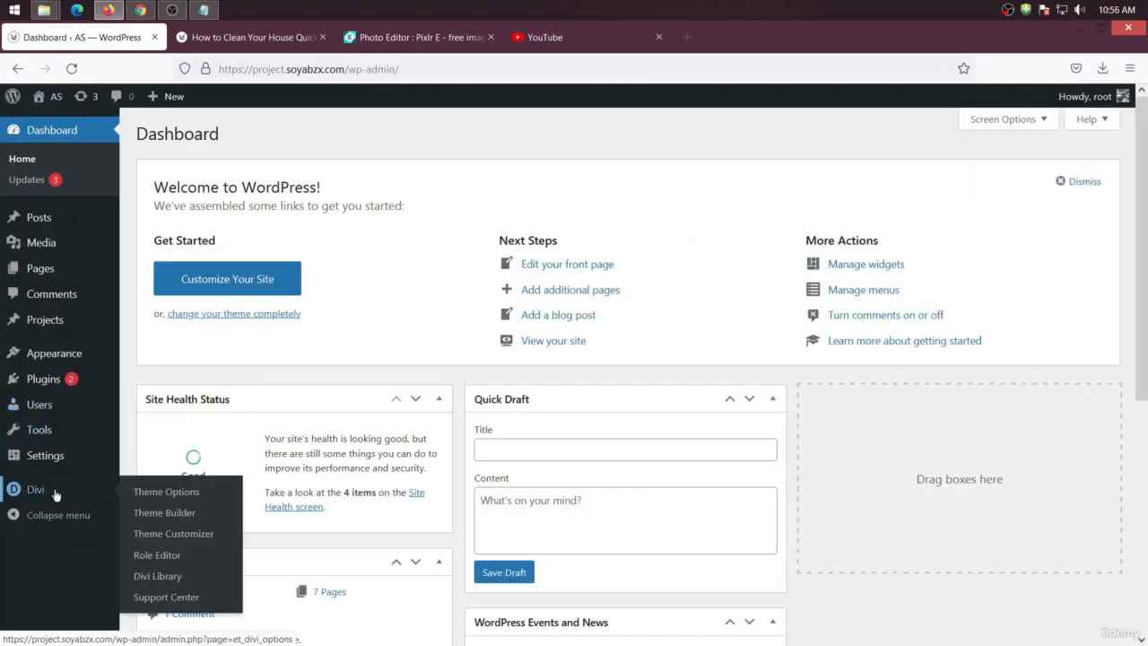
pyautogui.click(165, 518)
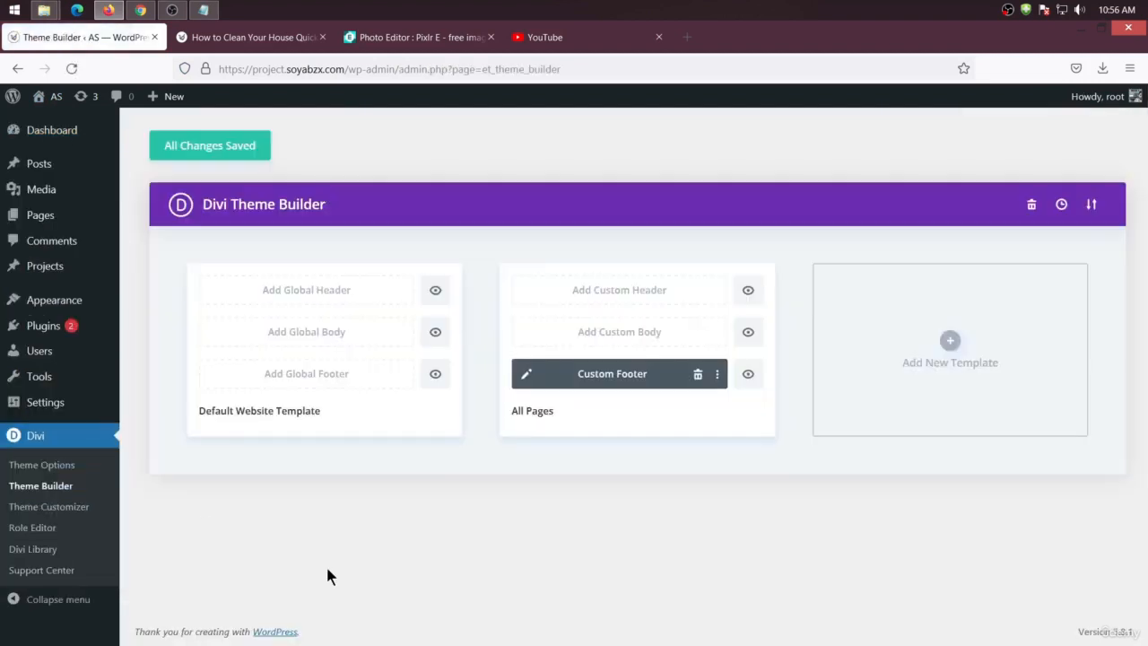
# Create a new Theme Builder template assigned to All Posts
pyautogui.click(950, 342)
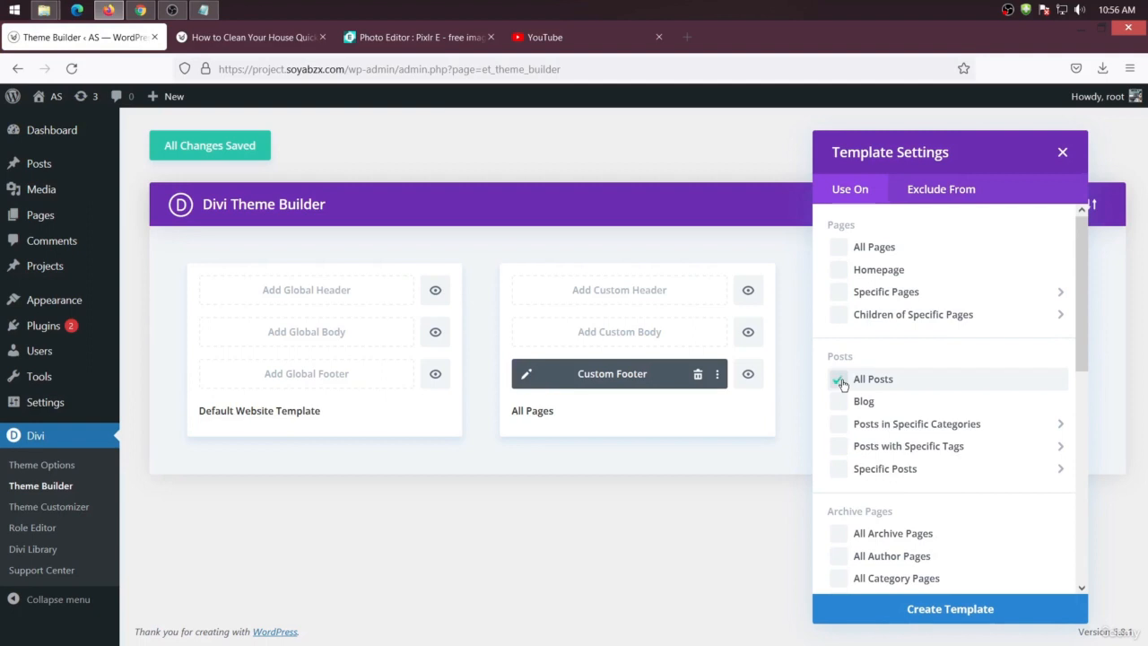
pyautogui.click(964, 614)
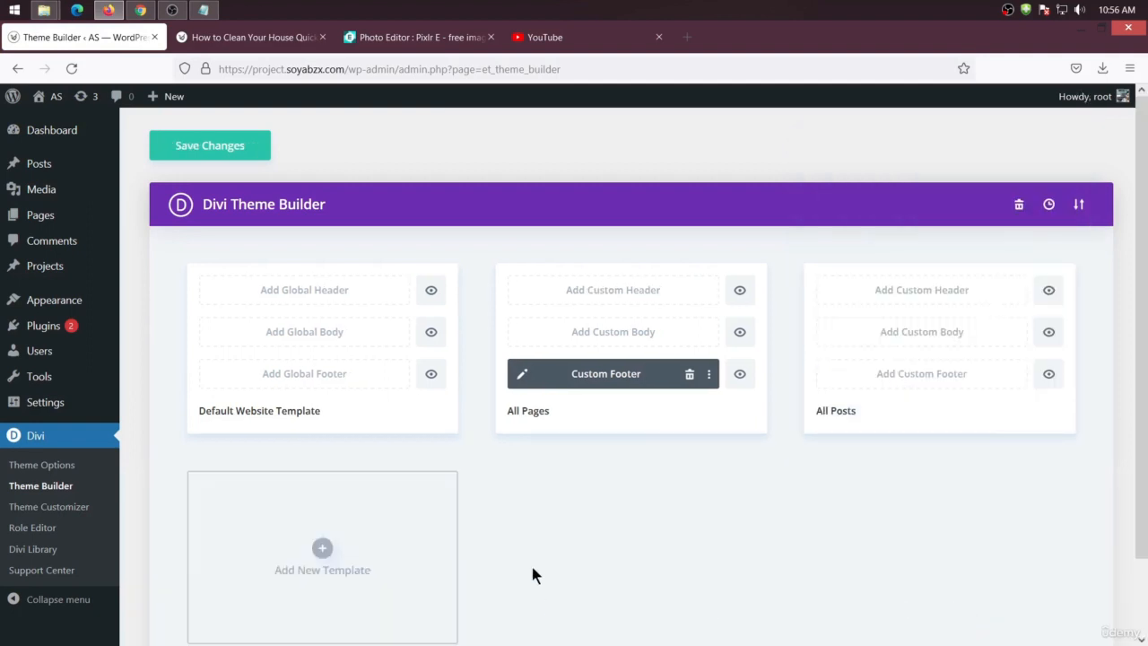
# Add a custom body to the All Posts template and choose to build it from scratch
pyautogui.scroll(-1, 529, 565)
pyautogui.scroll(1, 574, 547)
pyautogui.click(933, 334)
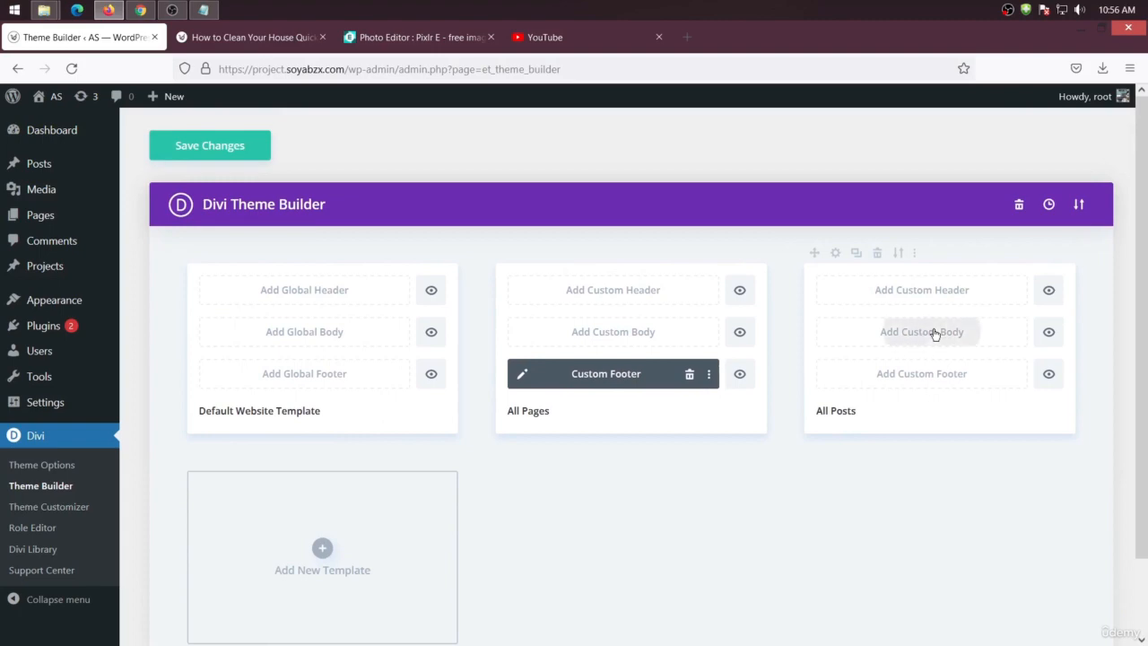
pyautogui.click(897, 343)
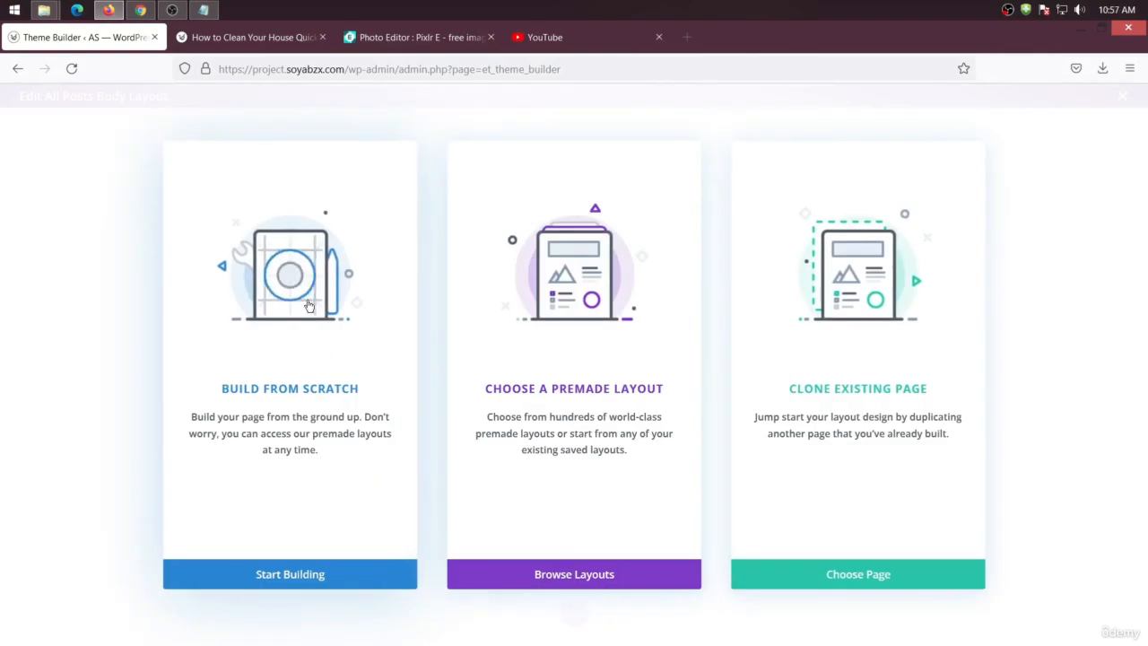
pyautogui.click(269, 576)
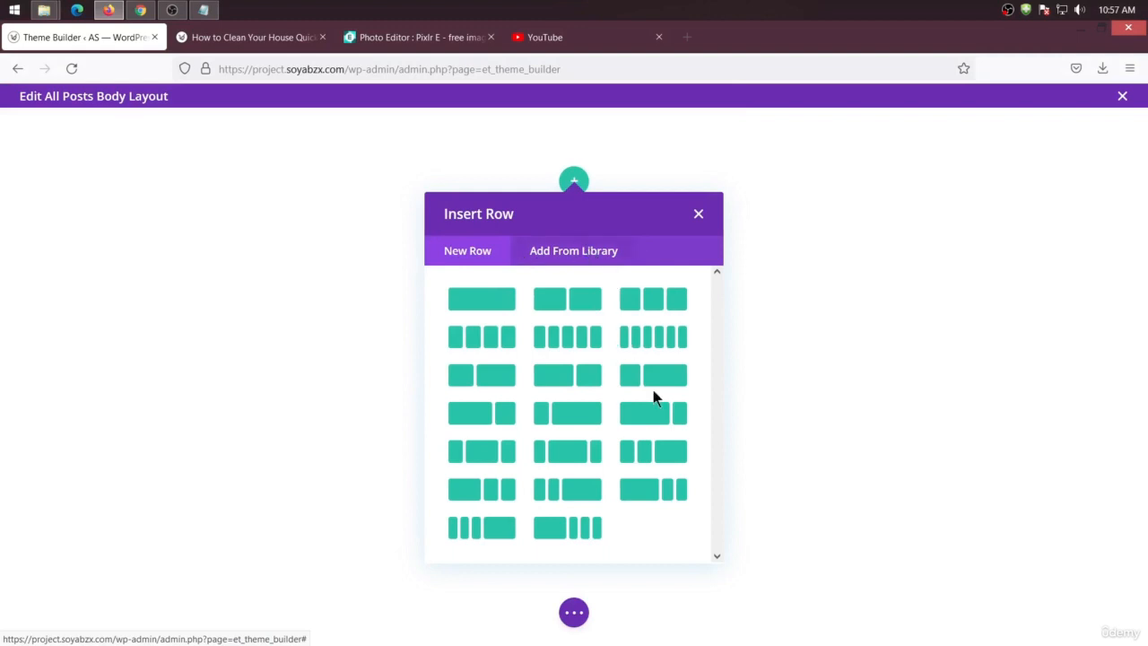
# Insert a two-thirds/one-third row and add a Post Title module to its wide column
pyautogui.click(674, 421)
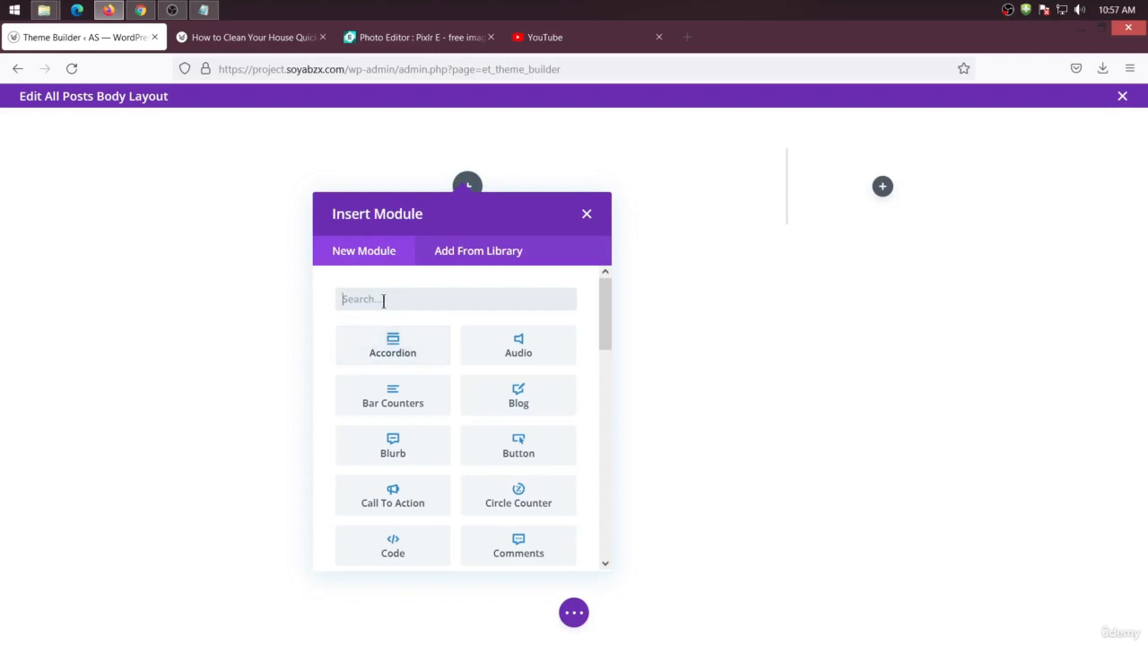
pyautogui.write('post')
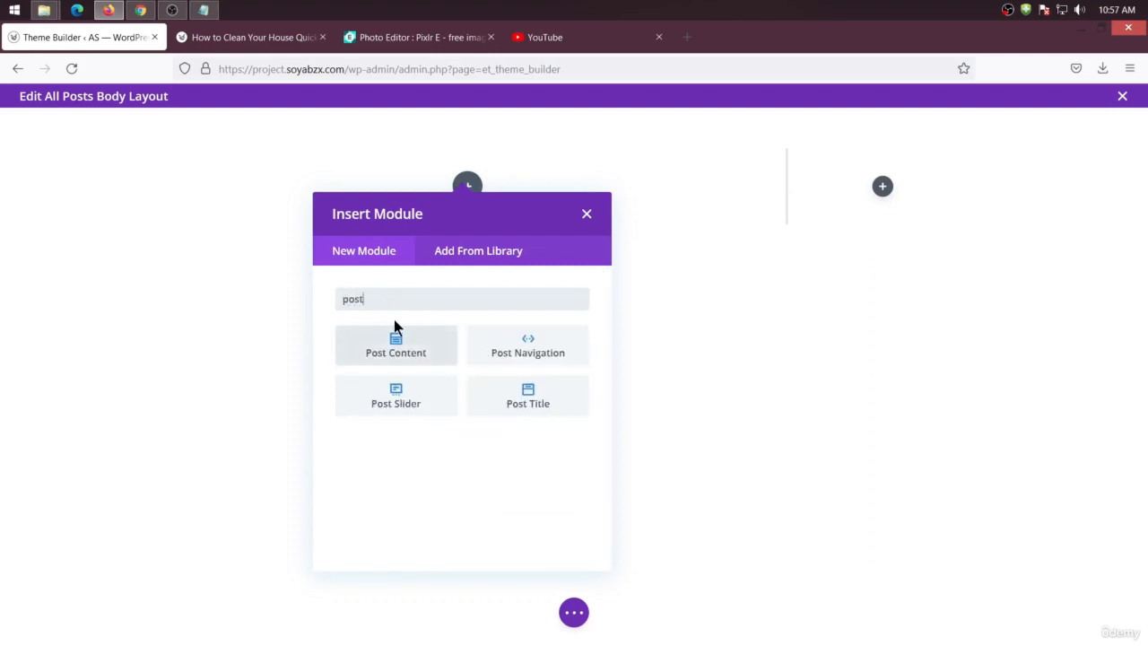
pyautogui.click(519, 387)
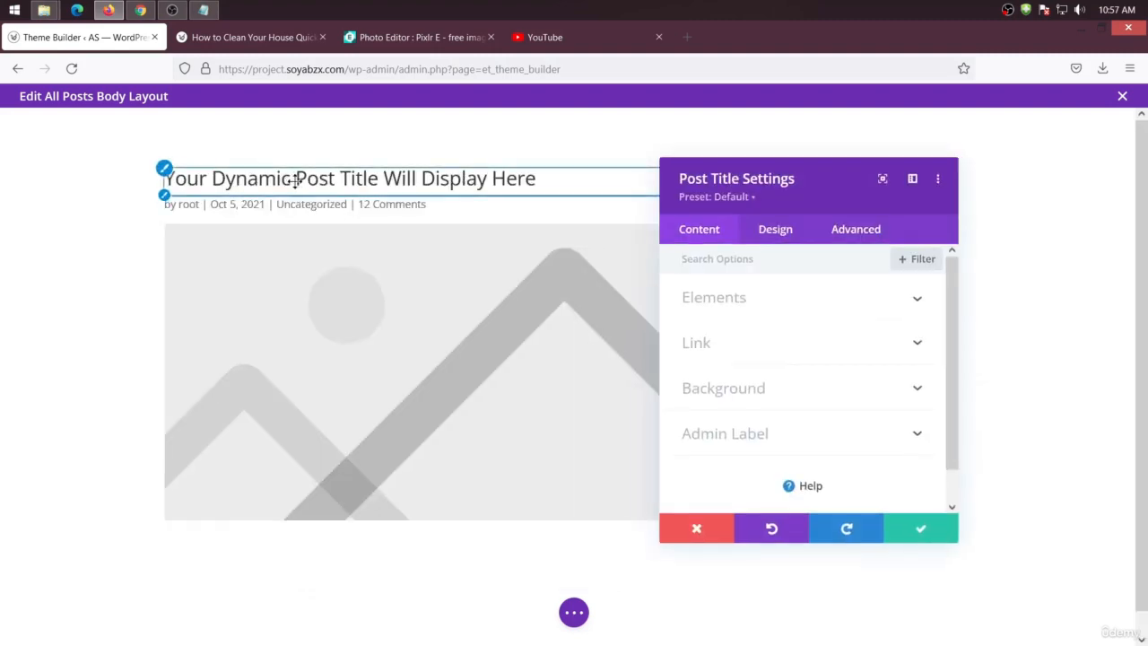
pyautogui.click(920, 529)
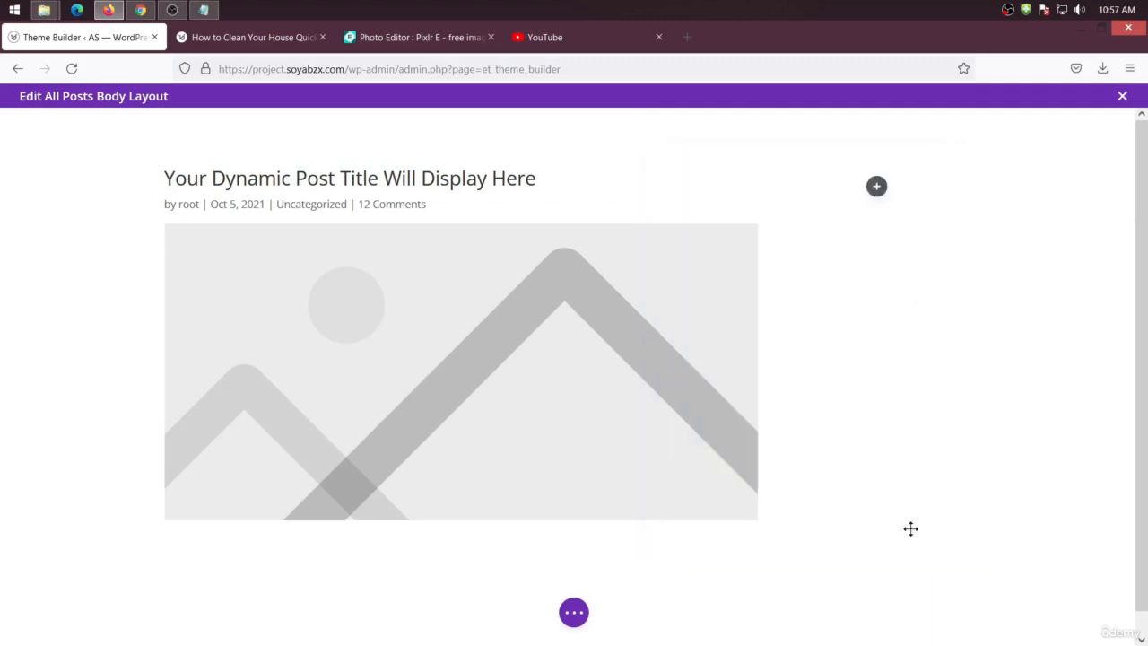
# Close the body layout editor and save the Theme Builder changes
pyautogui.click(574, 611)
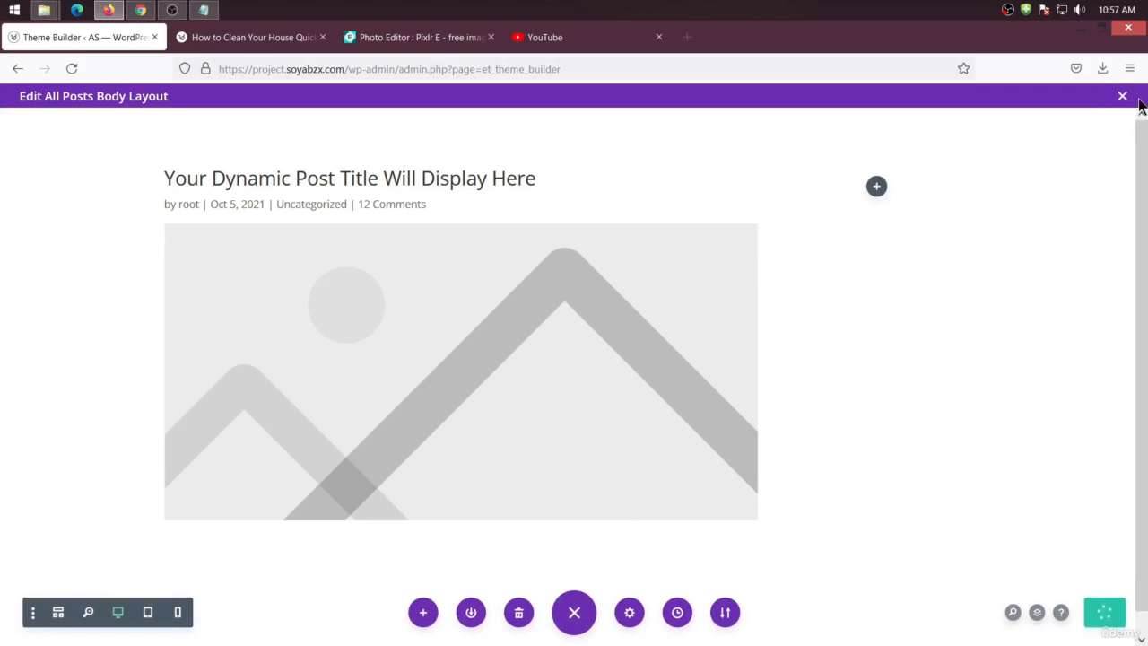
pyautogui.click(1128, 98)
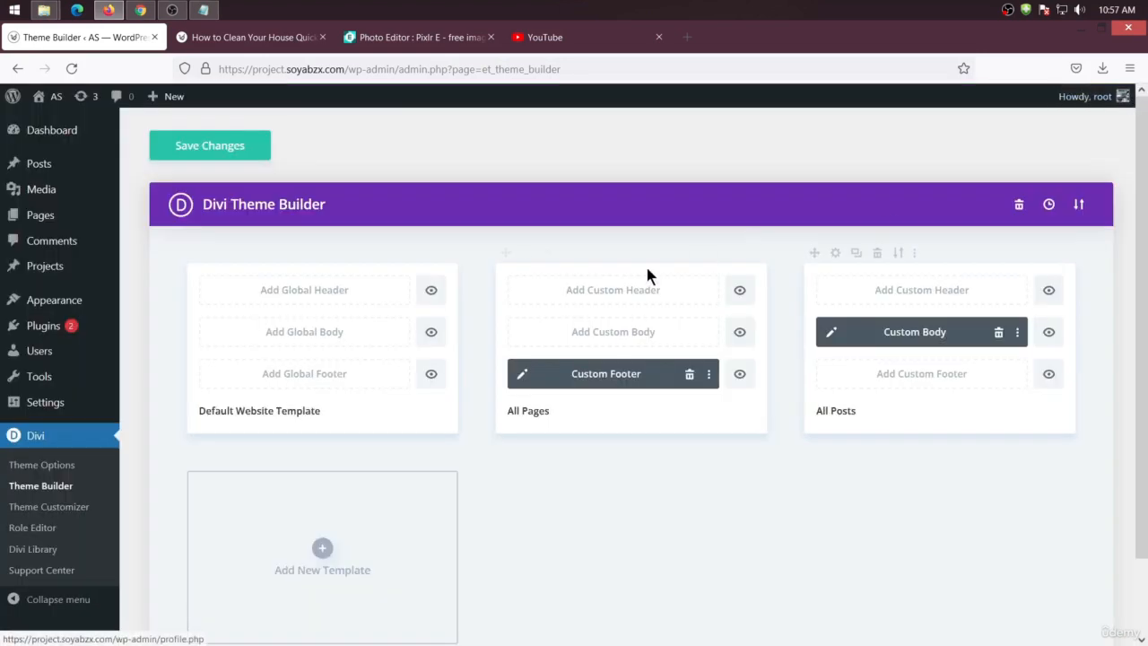
pyautogui.click(221, 147)
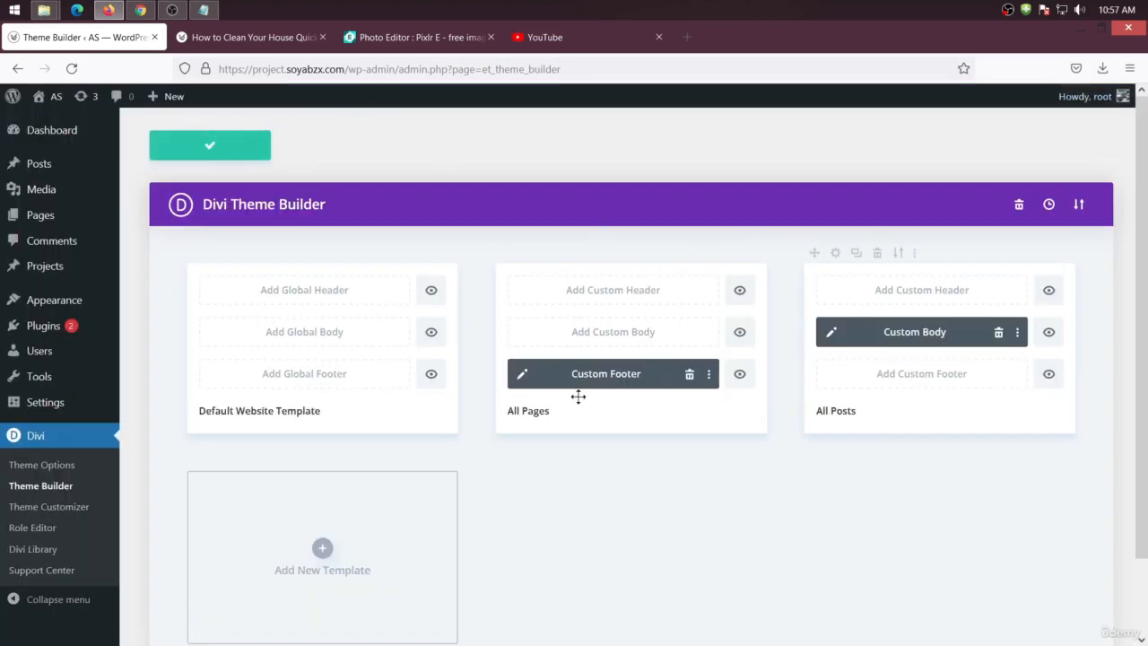
# Reload the post in the other tab and scroll through it to review its layout
pyautogui.click(215, 40)
pyautogui.rightClick(97, 180)
pyautogui.click(175, 195)
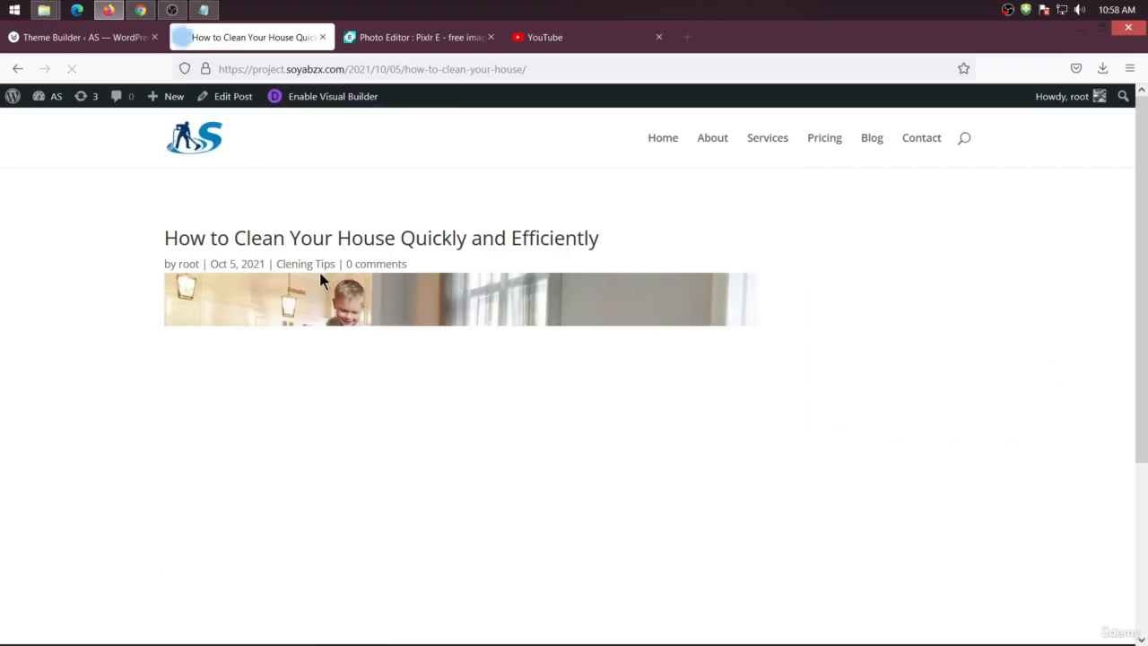
pyautogui.scroll(-3, 318, 272)
pyautogui.scroll(3, 318, 282)
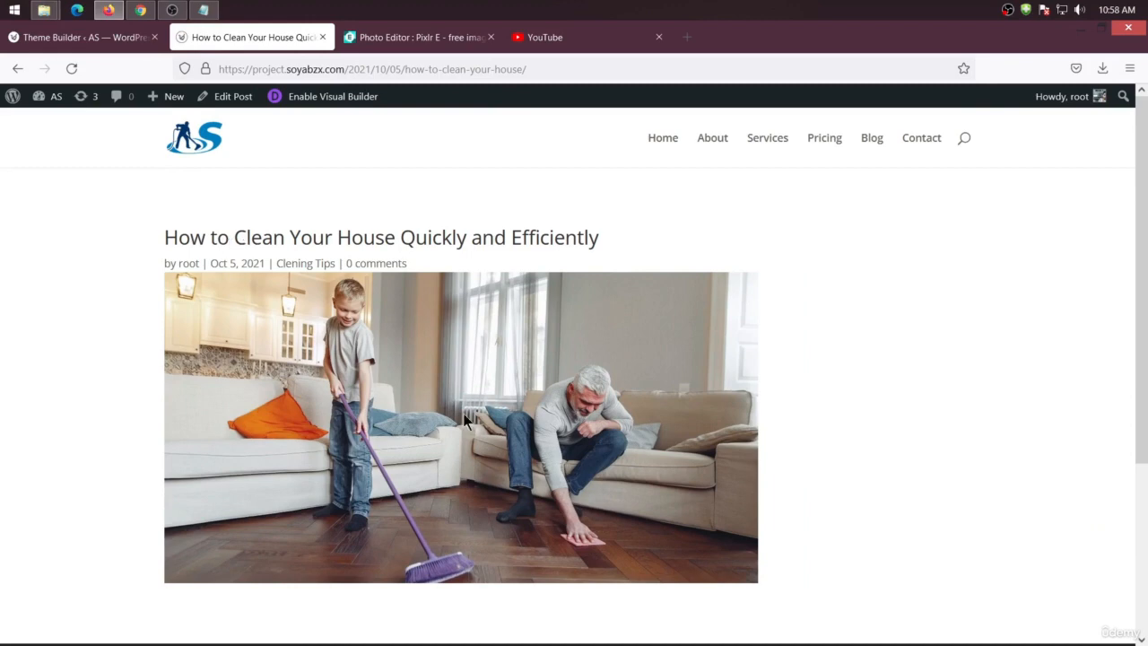
pyautogui.scroll(-3, 467, 399)
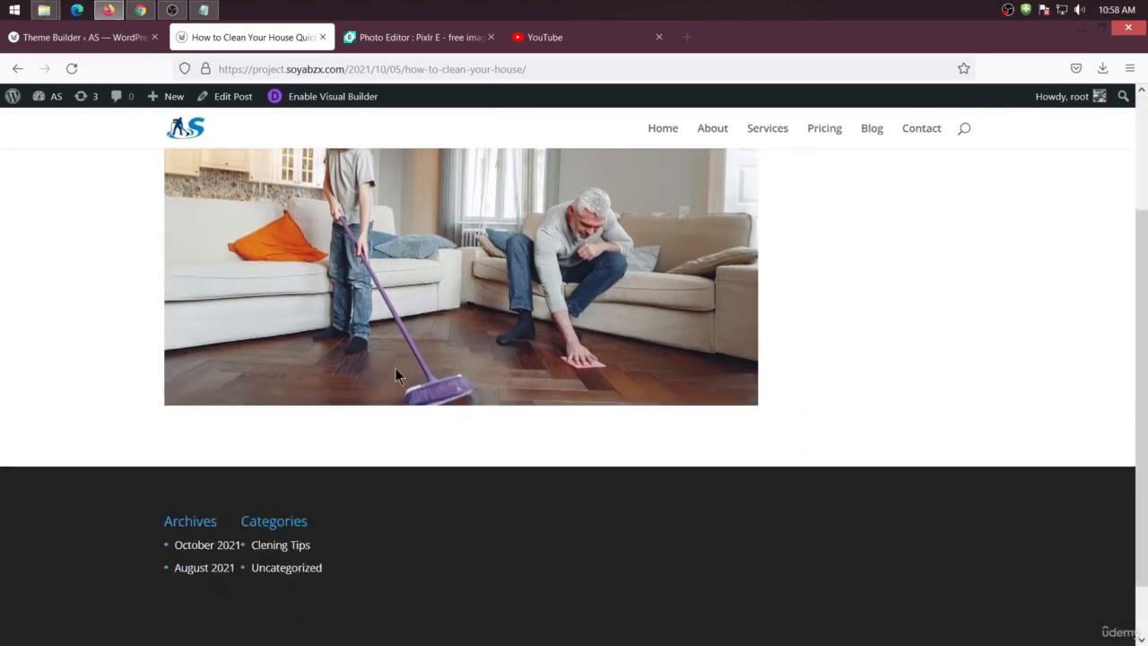
pyautogui.scroll(3, 397, 371)
# Reopen the All Posts body layout, add a Post Content module below the Post Title, and save
pyautogui.click(78, 42)
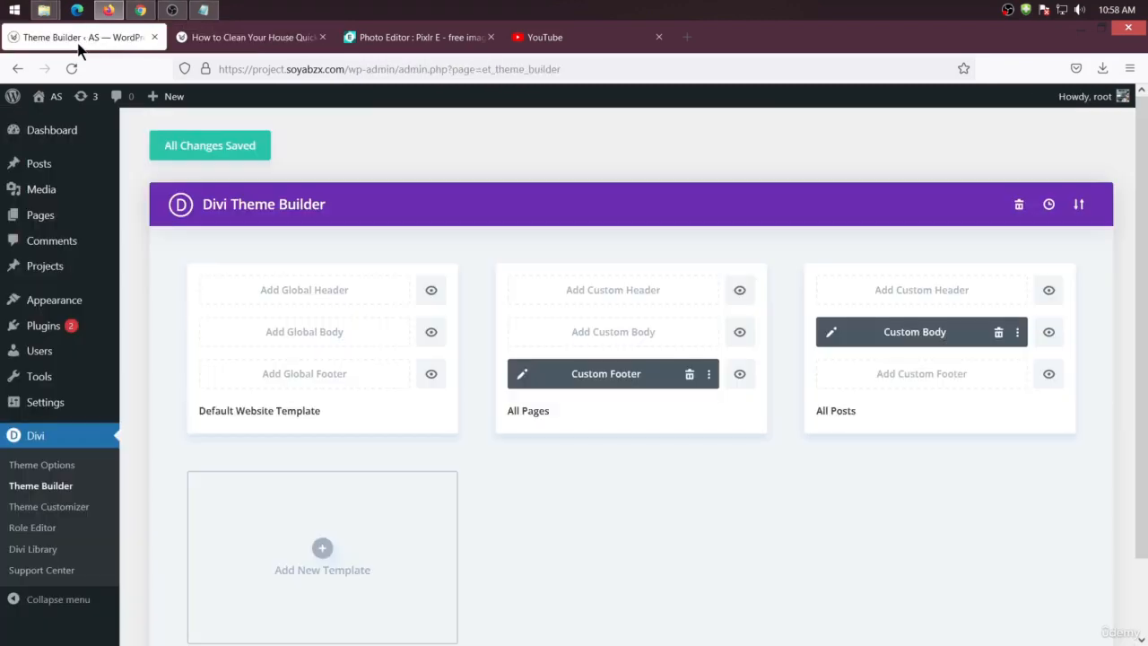
pyautogui.click(831, 334)
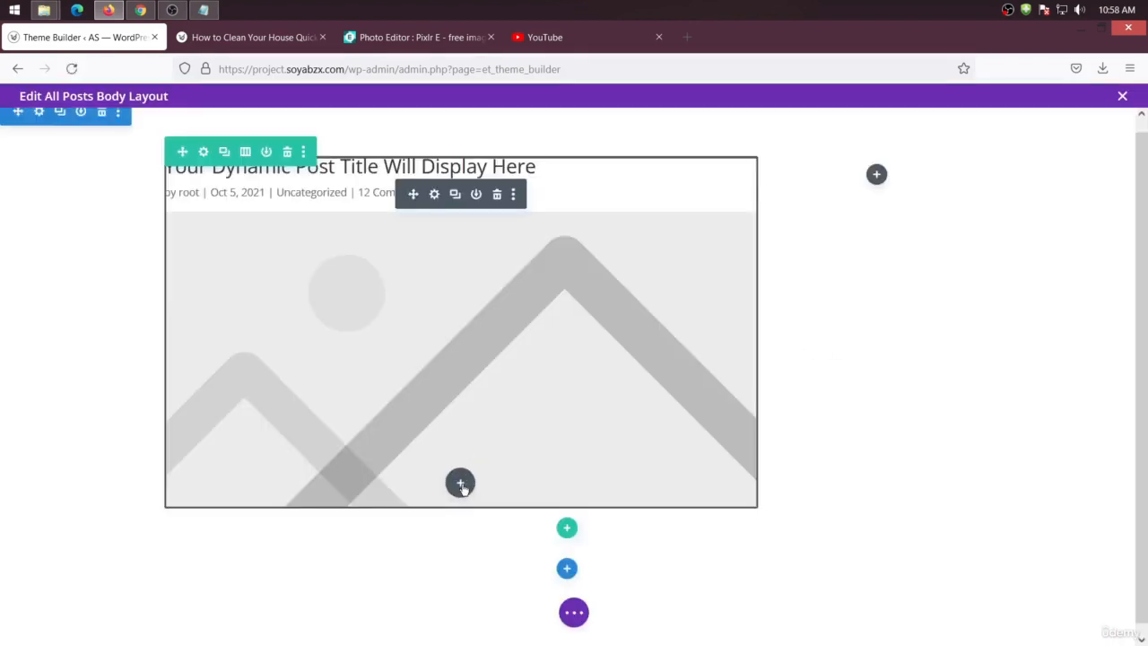
pyautogui.click(460, 484)
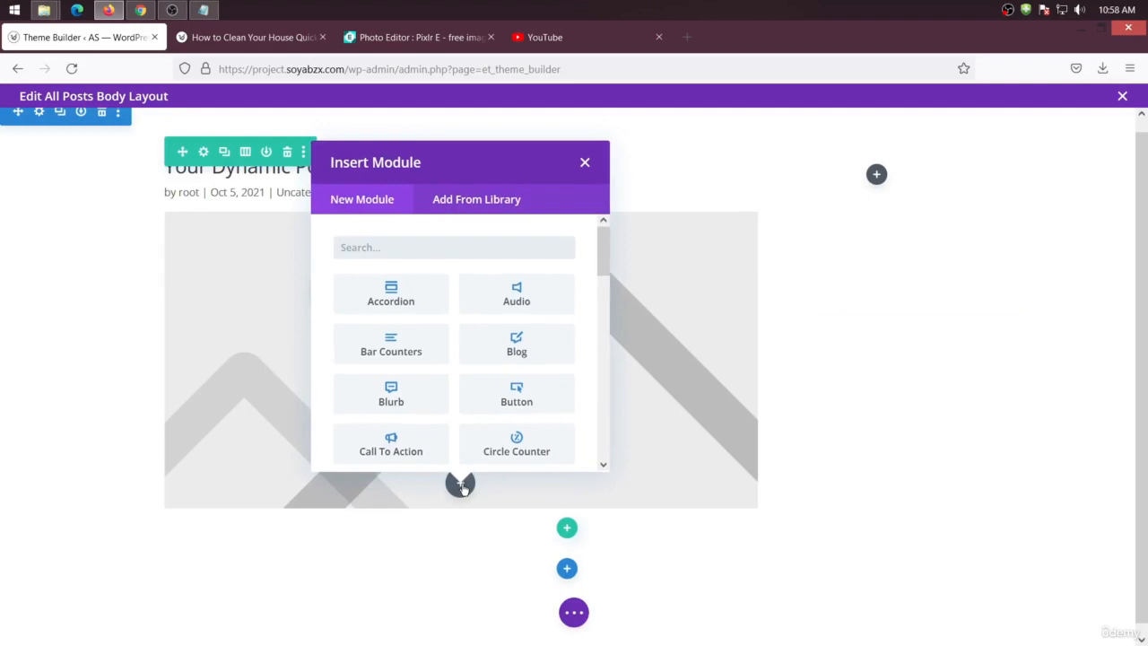
pyautogui.write('post')
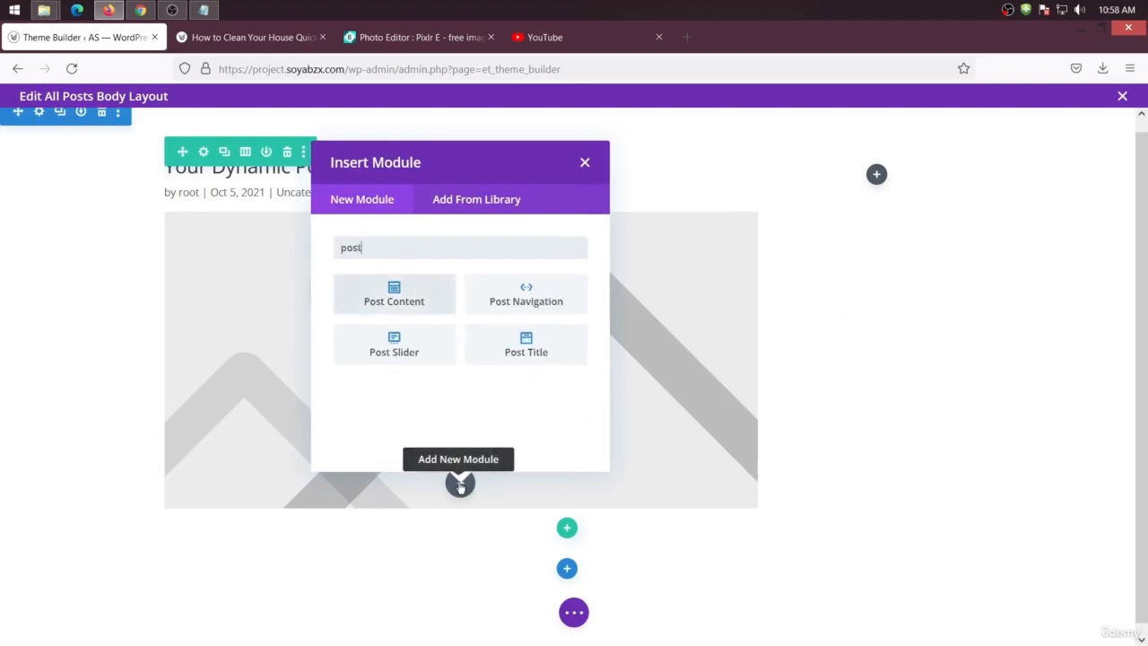
pyautogui.click(414, 303)
pyautogui.scroll(-5, 415, 371)
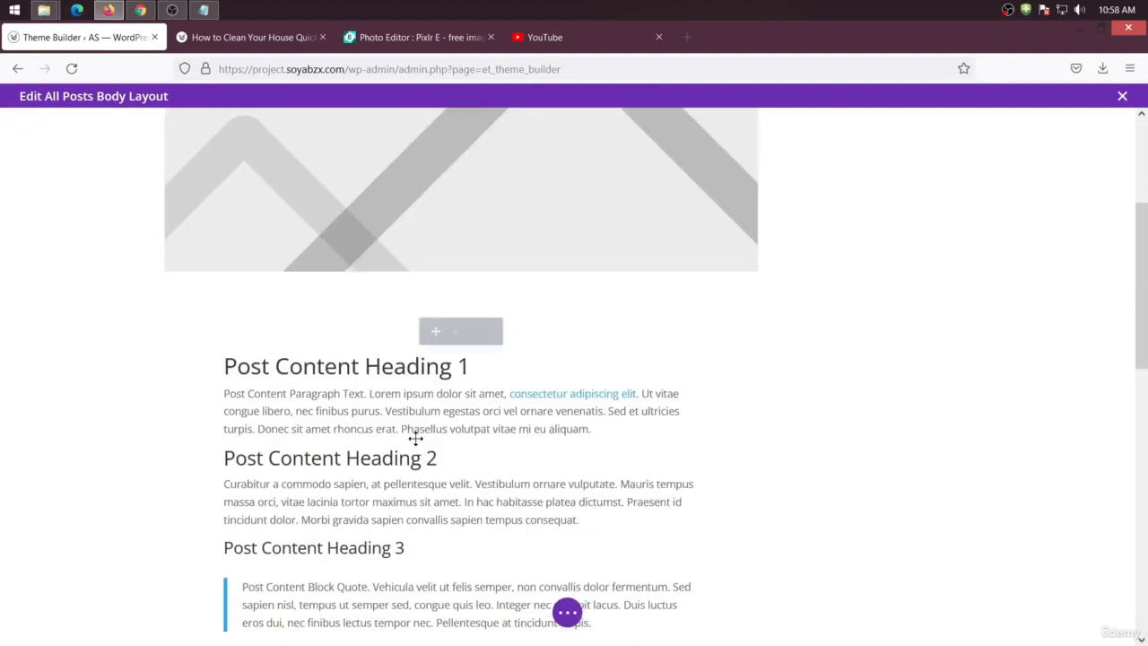
pyautogui.scroll(-3, 552, 594)
pyautogui.click(567, 612)
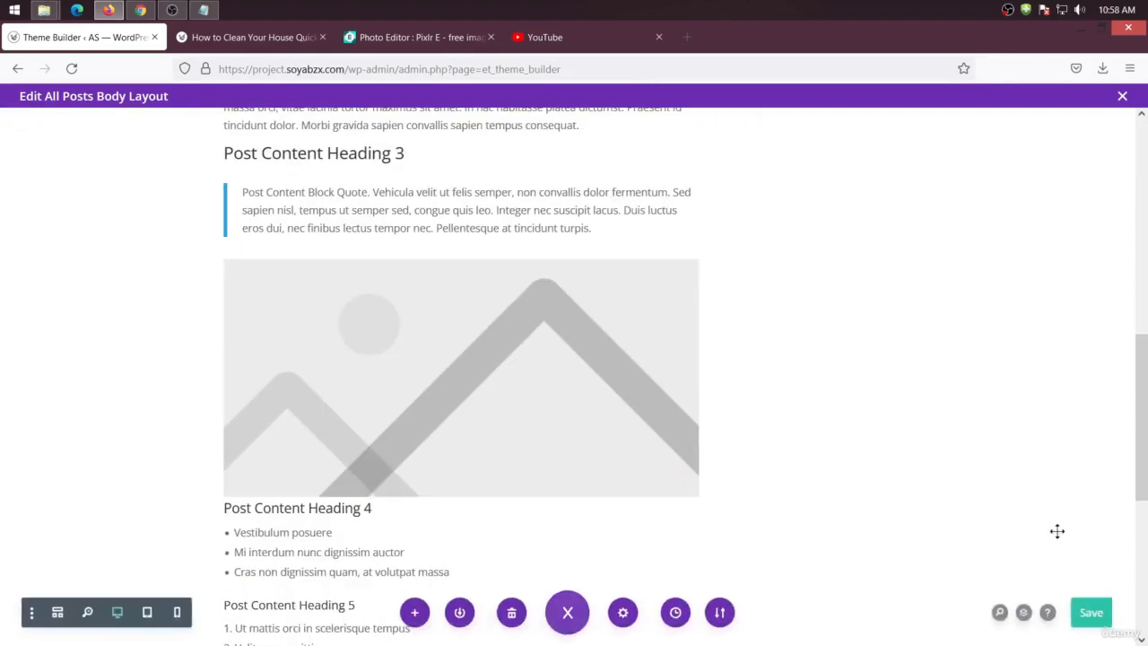
pyautogui.scroll(2, 198, 147)
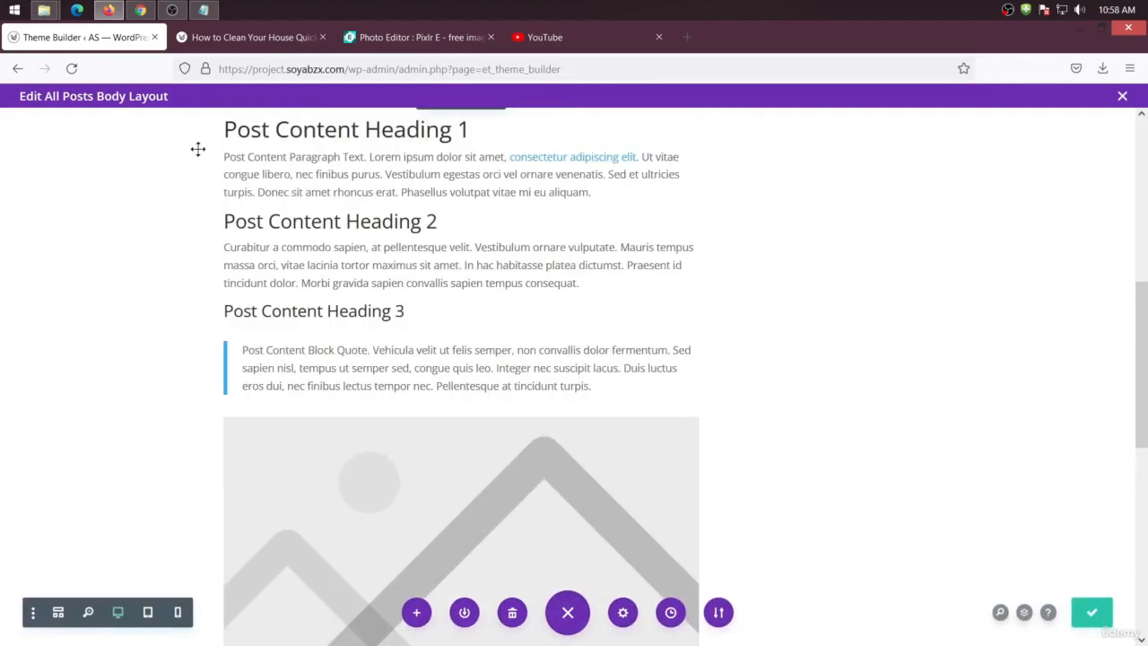
# Reload the post in the other tab and scroll through it to check the content
pyautogui.click(215, 38)
pyautogui.rightClick(114, 235)
pyautogui.click(189, 251)
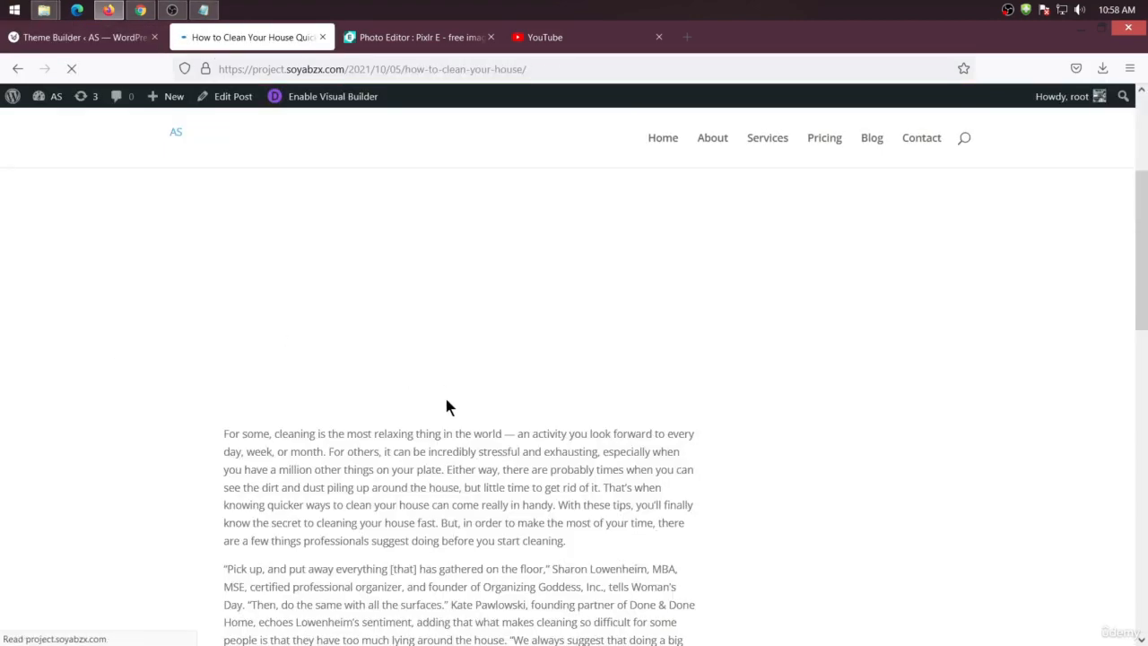
pyautogui.scroll(-10, 408, 339)
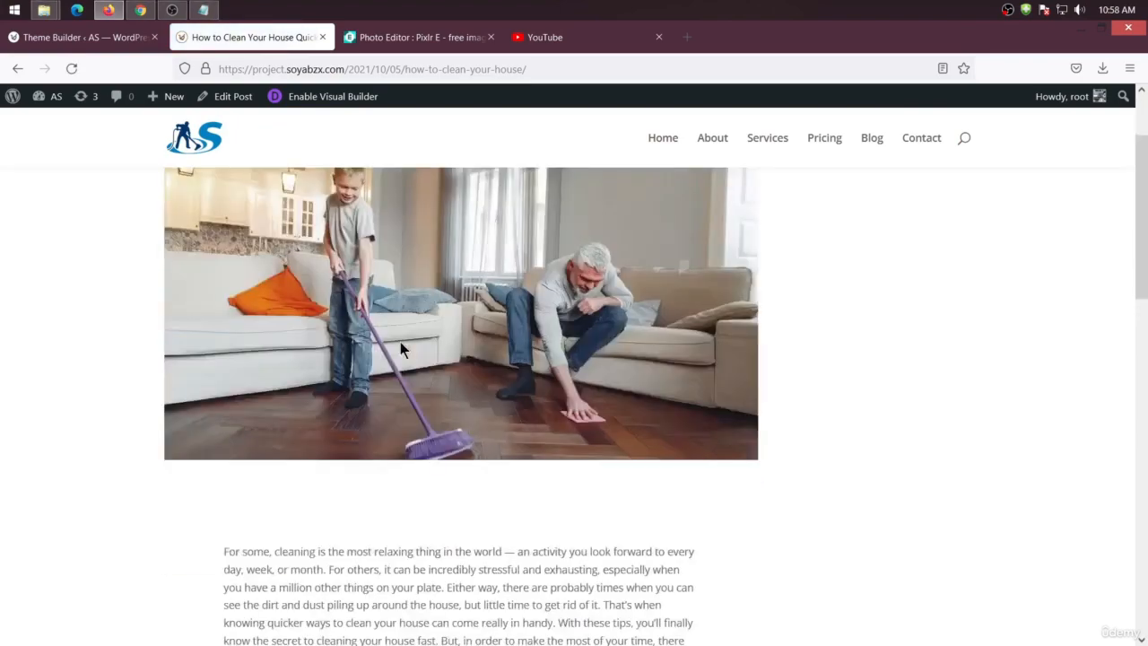
pyautogui.scroll(-3, 397, 357)
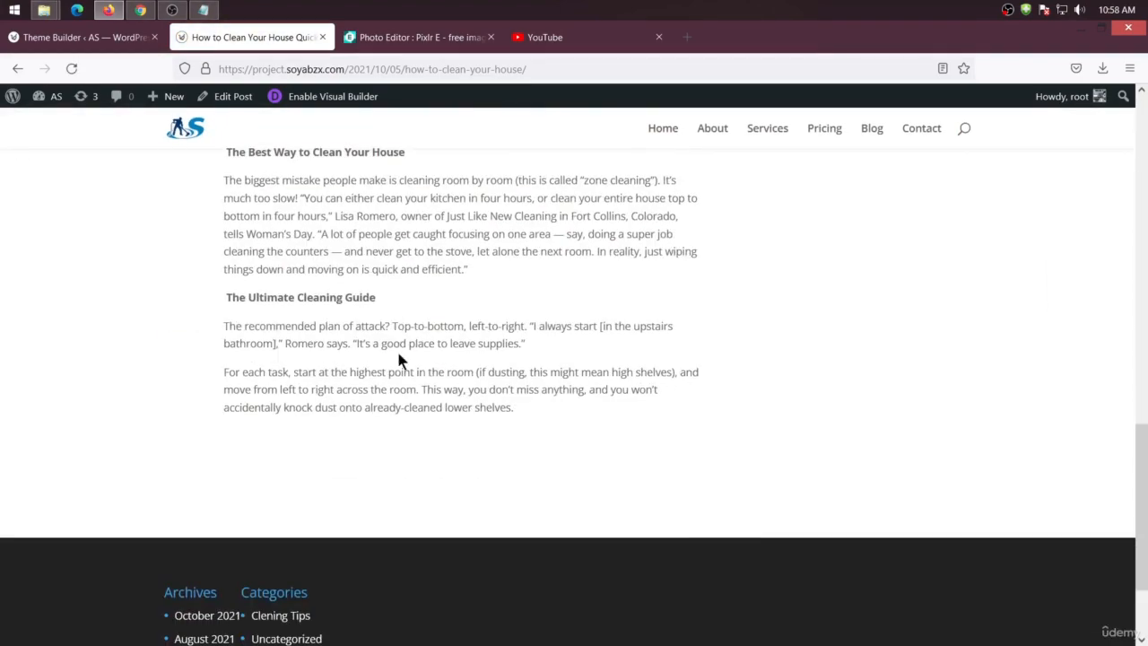
pyautogui.scroll(12, 397, 360)
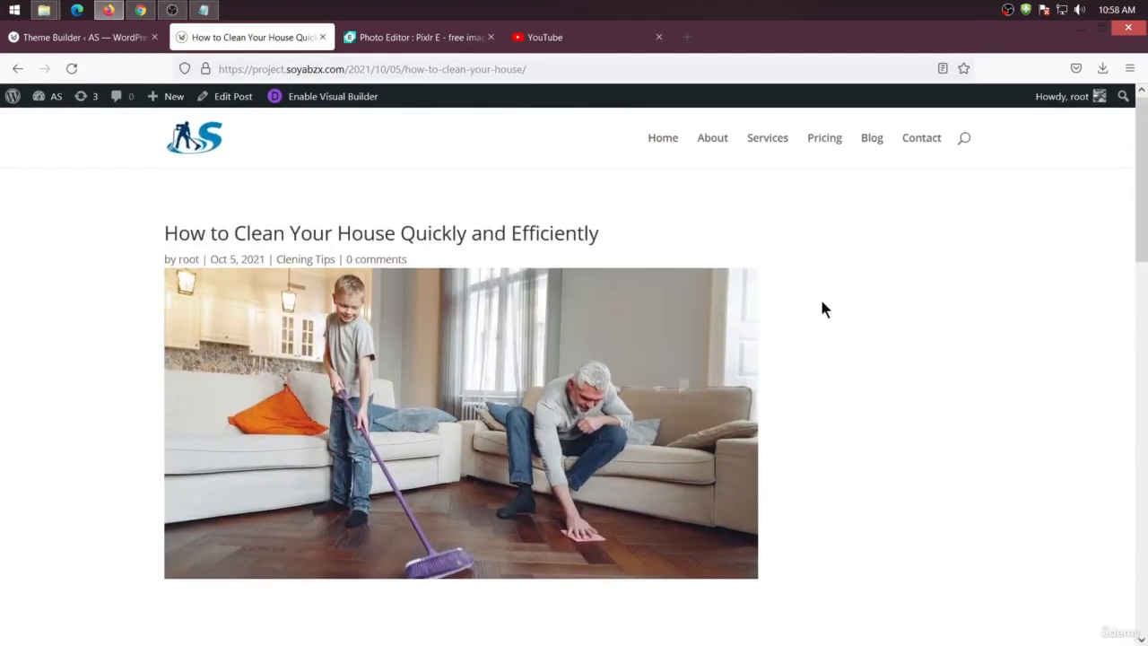
# Add a Sidebar module to the narrow right column of the body layout row
pyautogui.click(89, 36)
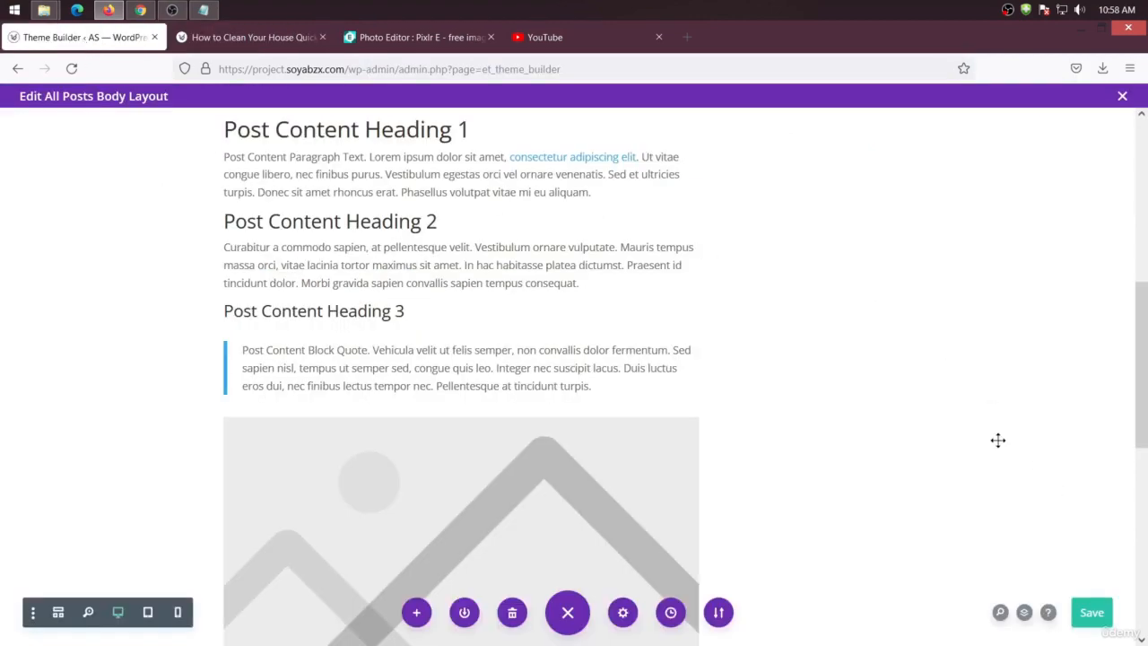
pyautogui.scroll(5, 998, 439)
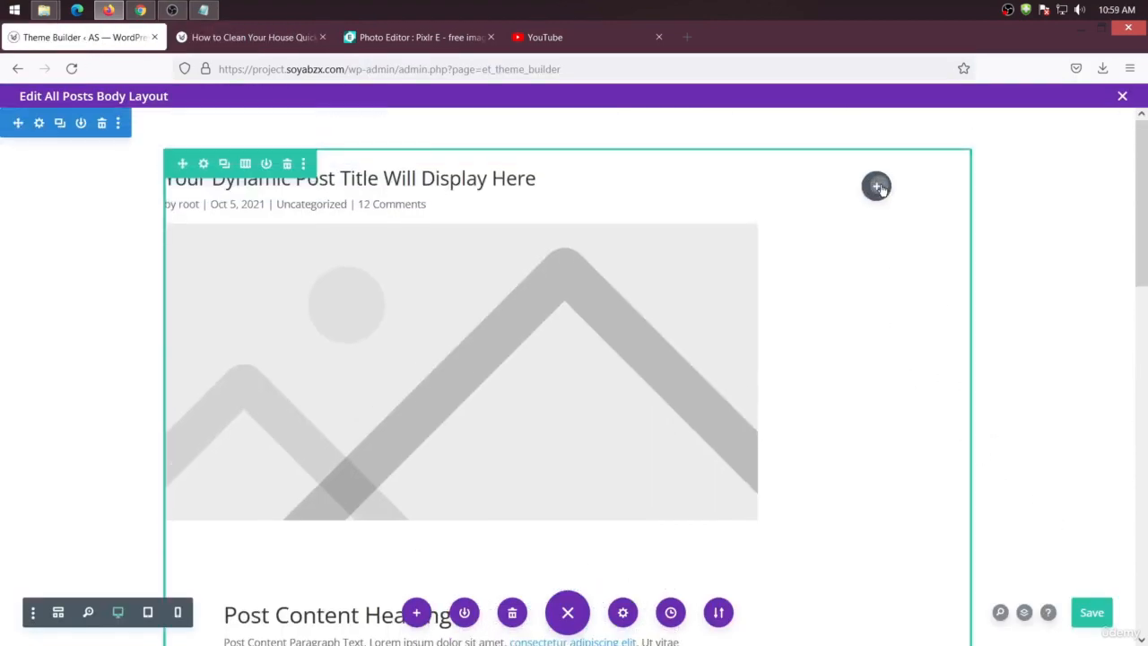
pyautogui.click(877, 187)
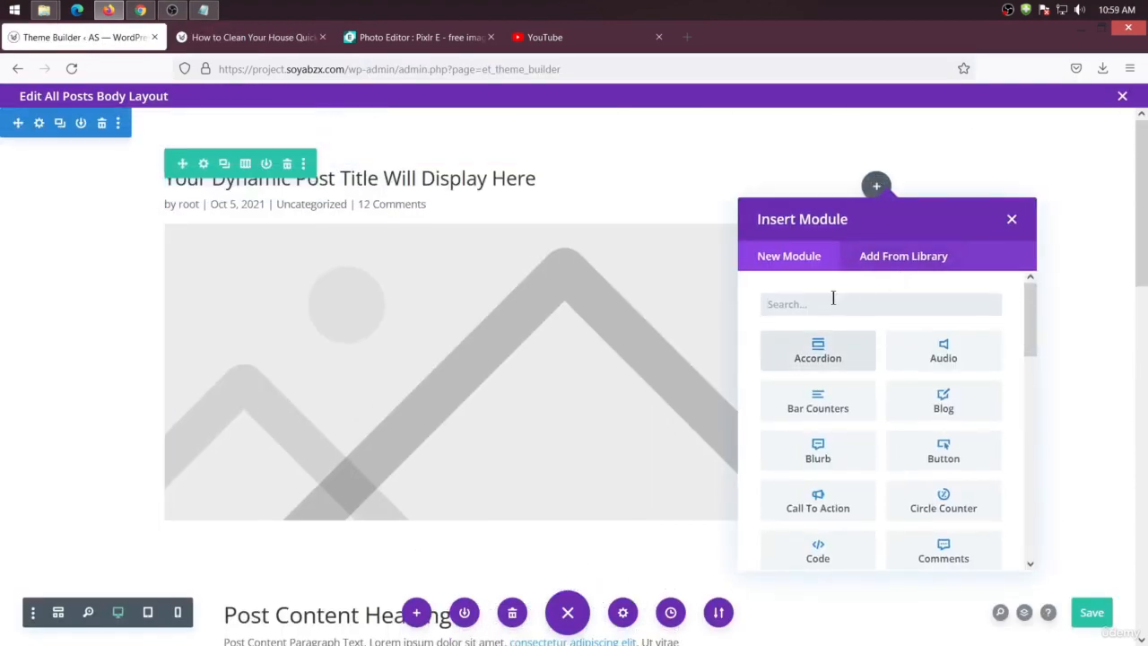
pyautogui.write('side')
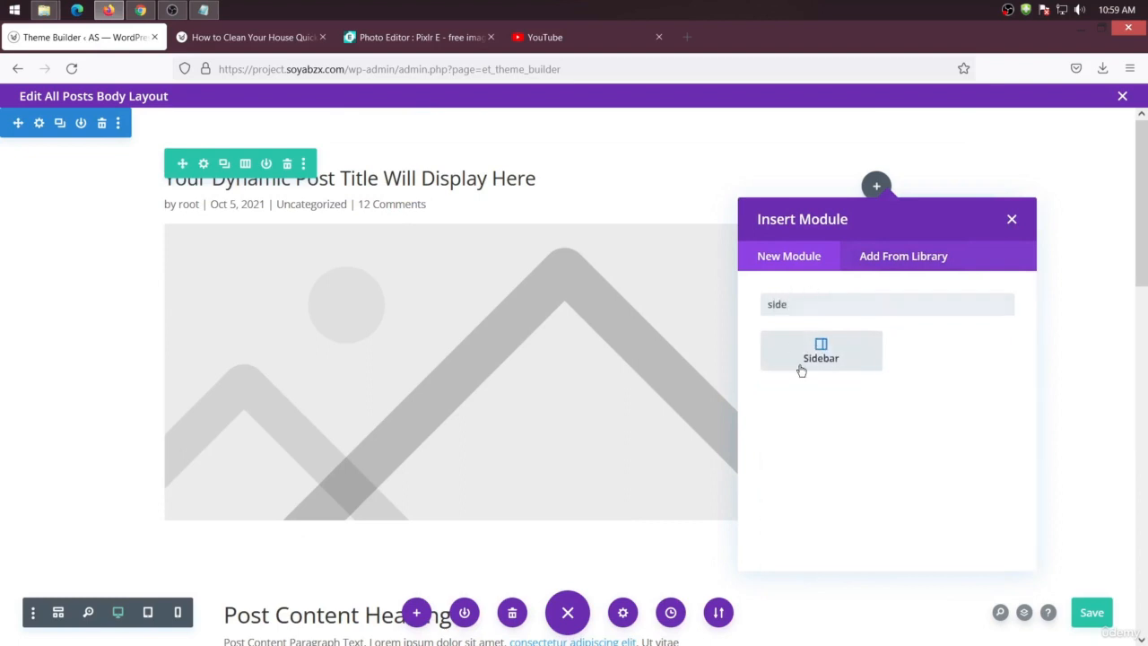
pyautogui.click(801, 371)
pyautogui.moveTo(809, 168); pyautogui.dragTo(351, 169)
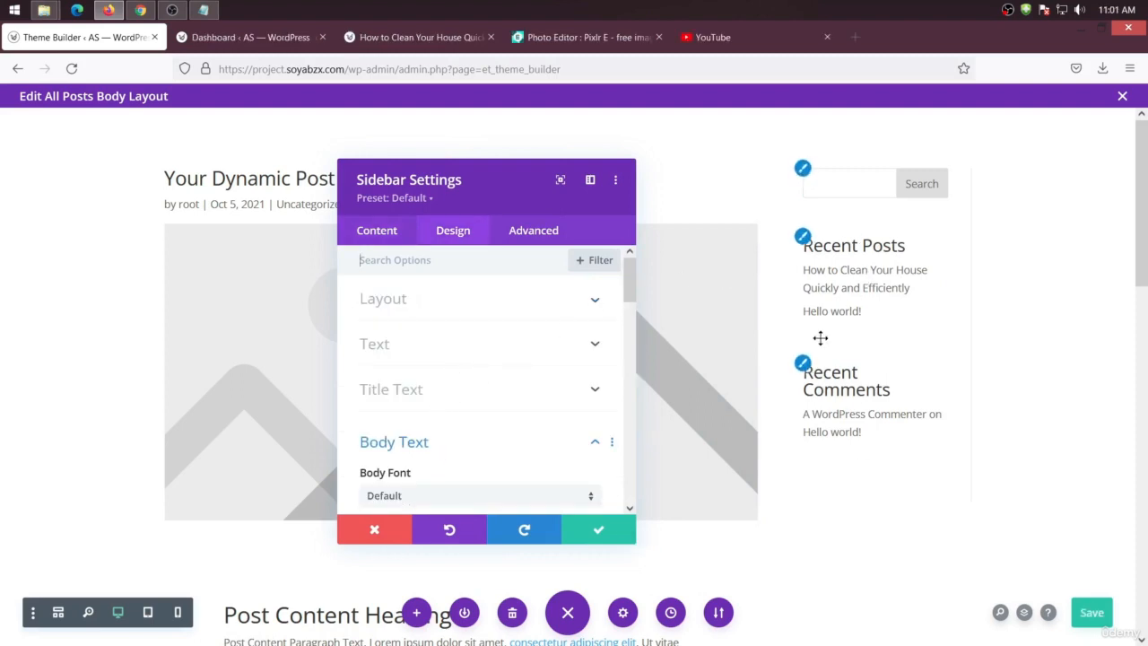
# Open the WordPress Widgets screen in the dashboard tab and expand the Sidebar widget area
pyautogui.click(242, 37)
pyautogui.moveTo(57, 353)
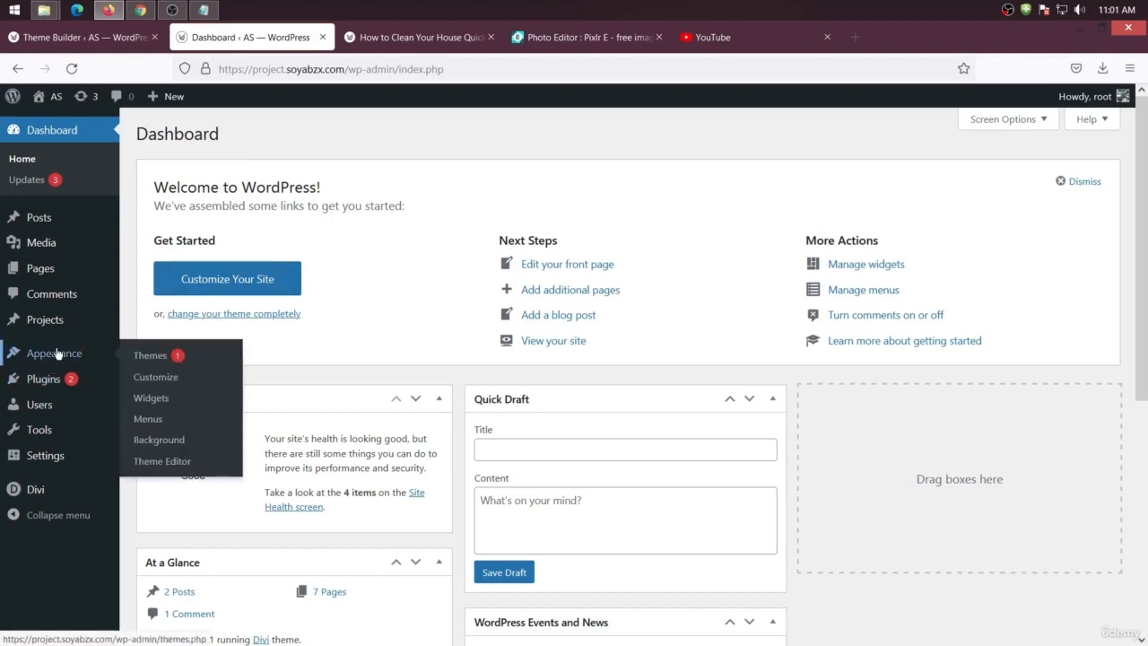
pyautogui.click(160, 400)
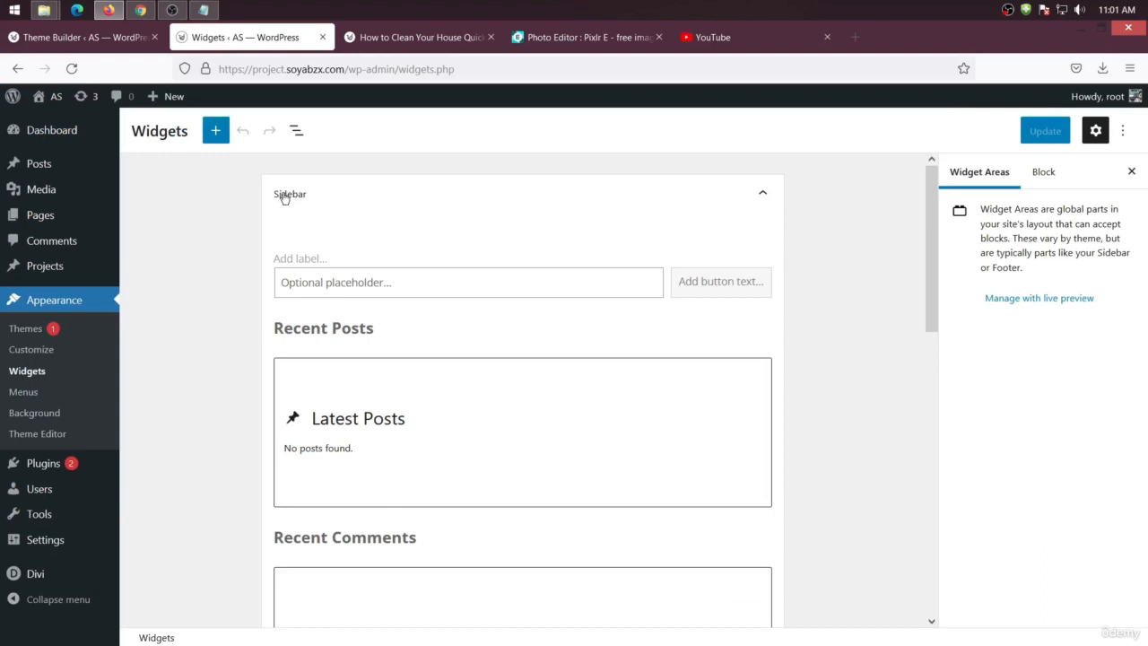
pyautogui.click(432, 205)
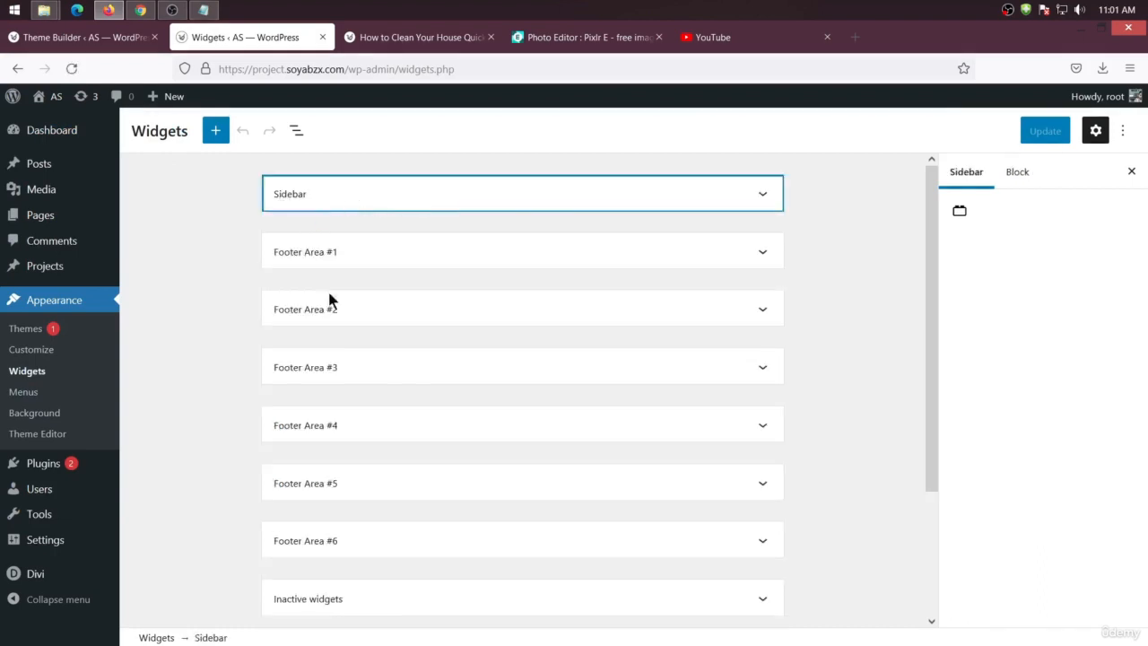
pyautogui.click(313, 199)
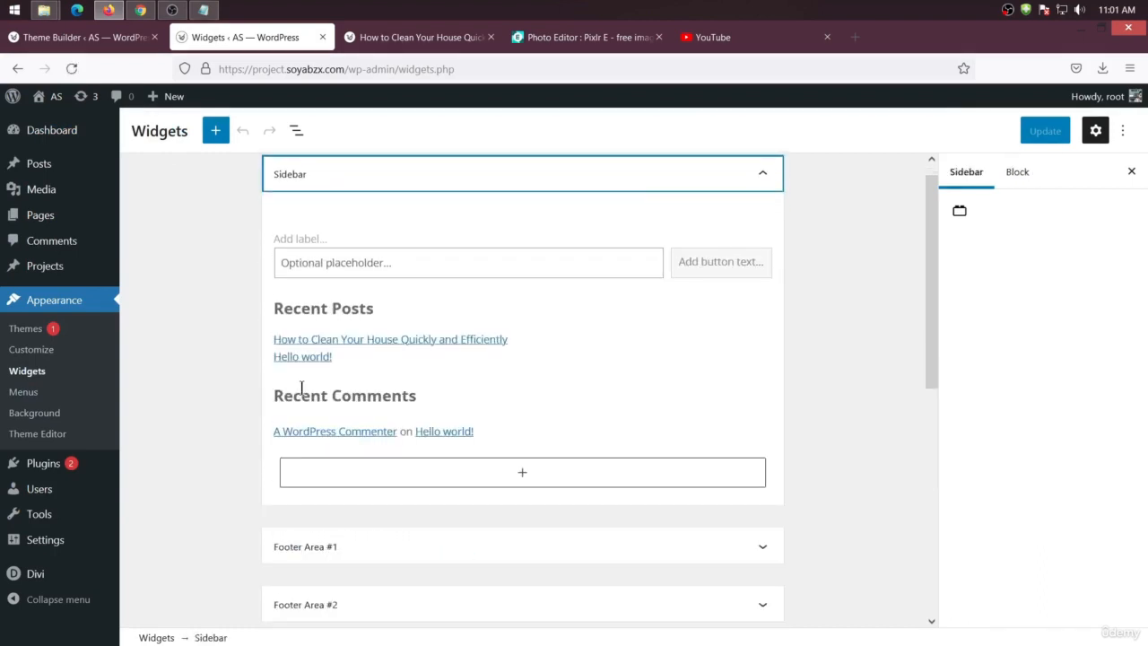
pyautogui.click(815, 300)
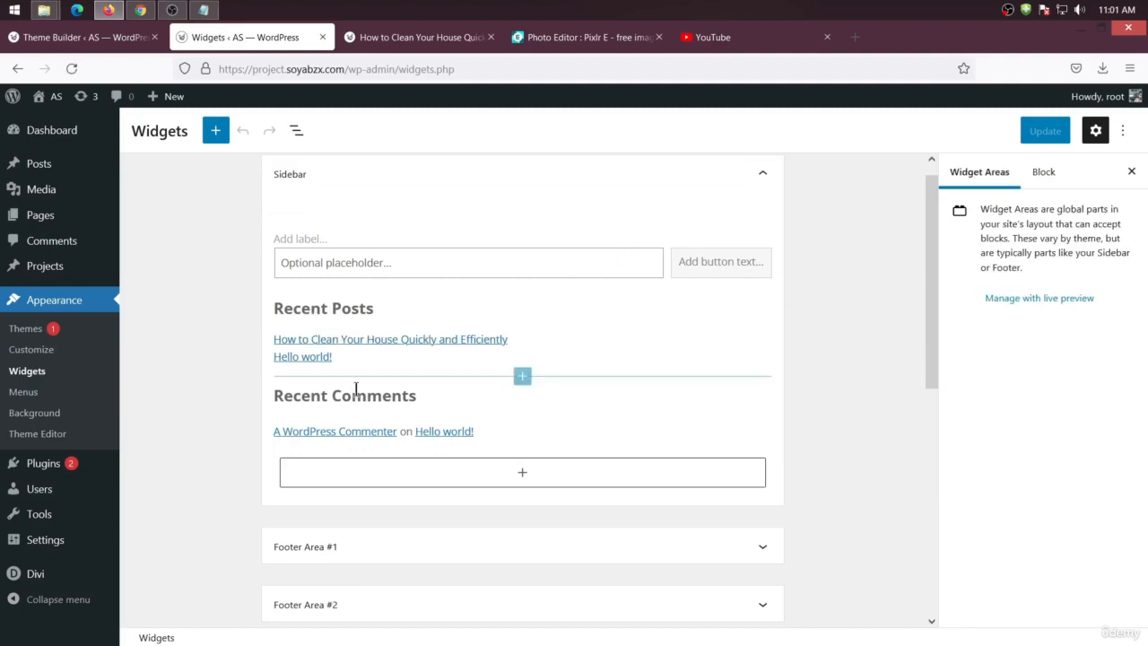
pyautogui.click(113, 40)
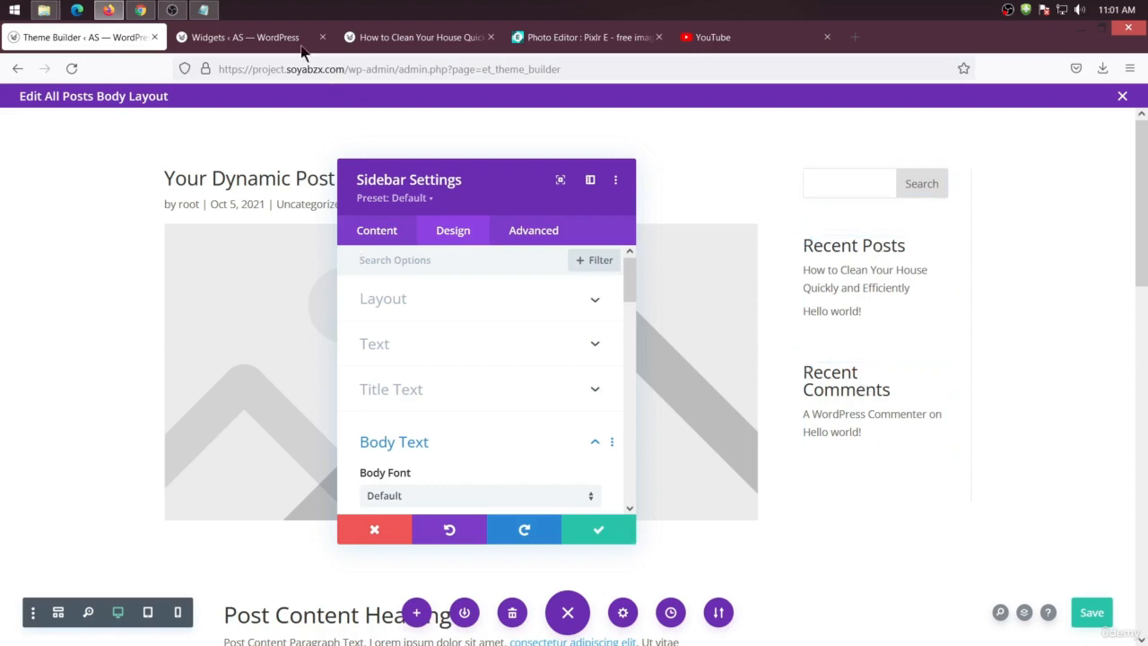
pyautogui.click(277, 54)
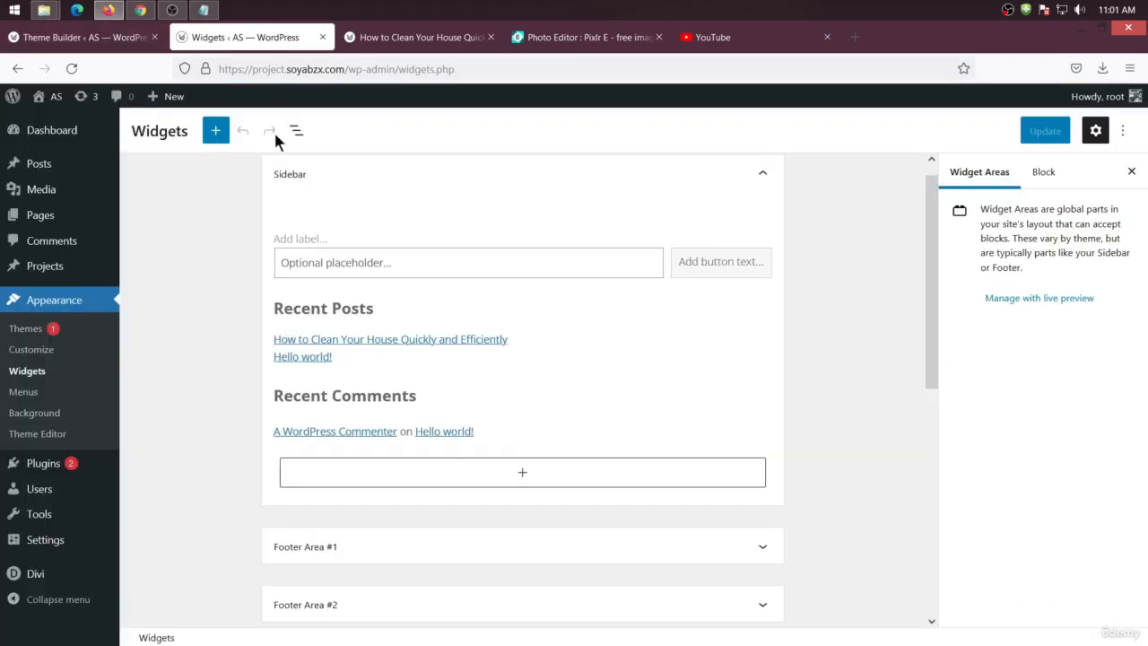
# Browse the full block library and add a Categories widget block between Recent Posts and Recent Comments in the Sidebar
pyautogui.click(510, 475)
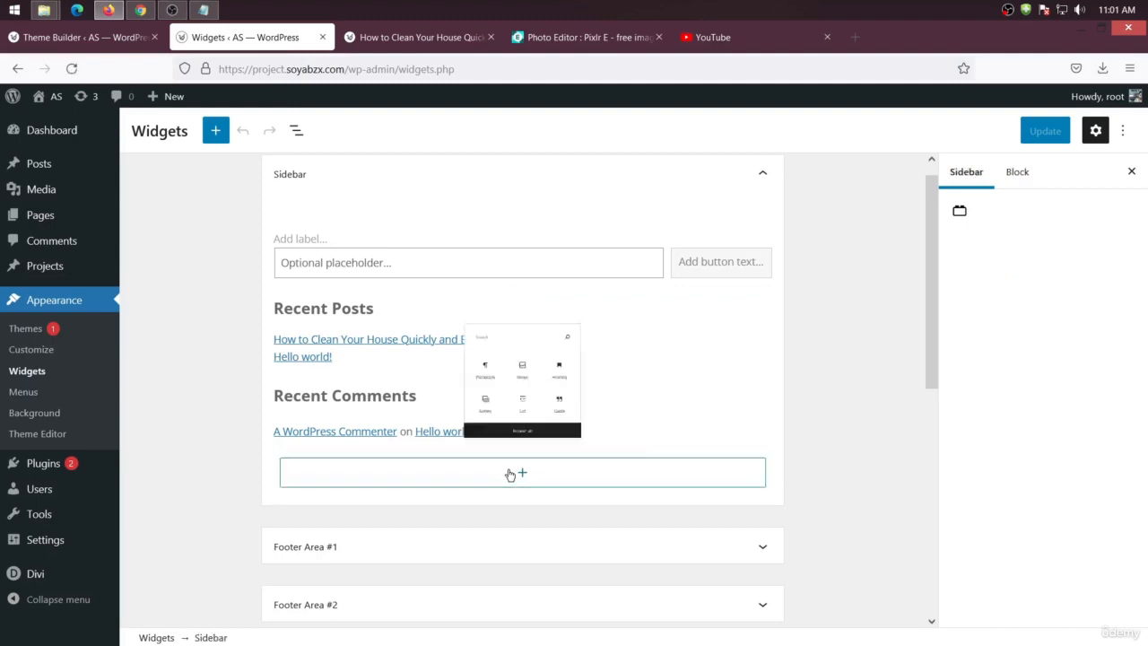
pyautogui.click(511, 433)
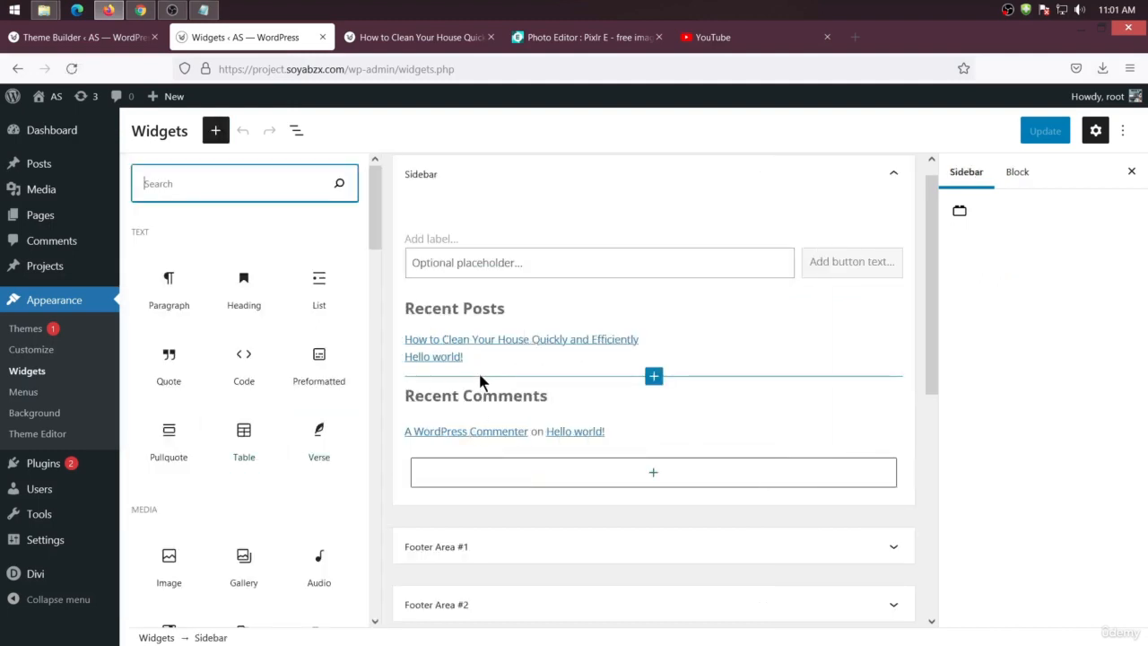
pyautogui.scroll(-2, 170, 303)
pyautogui.scroll(-1, 535, 375)
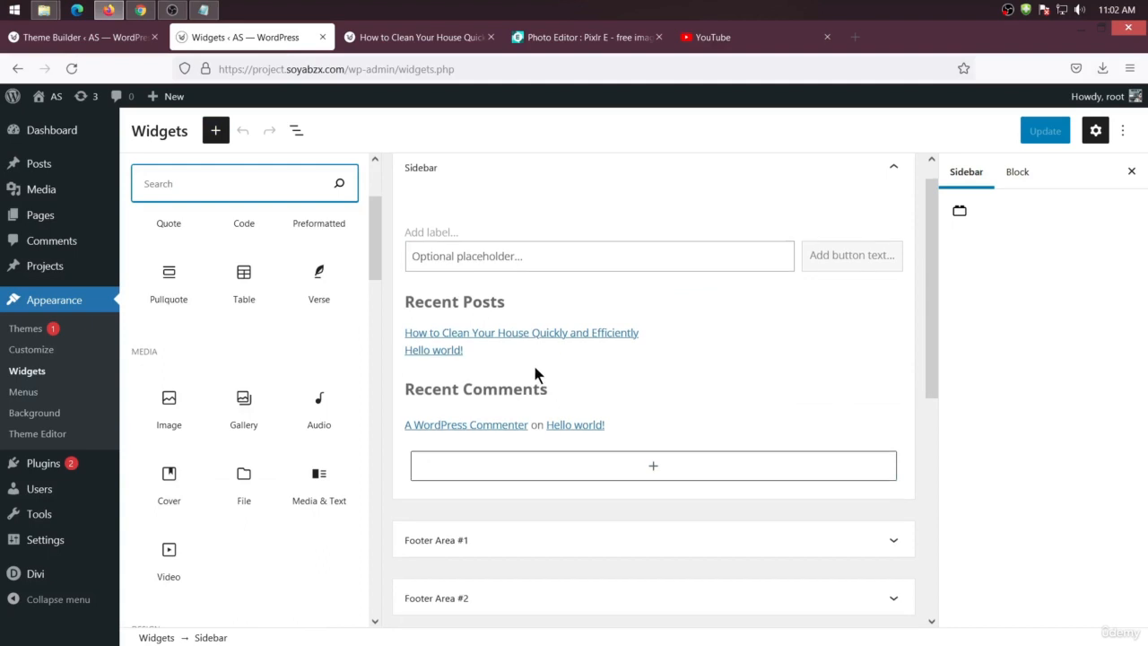
pyautogui.scroll(1, 280, 402)
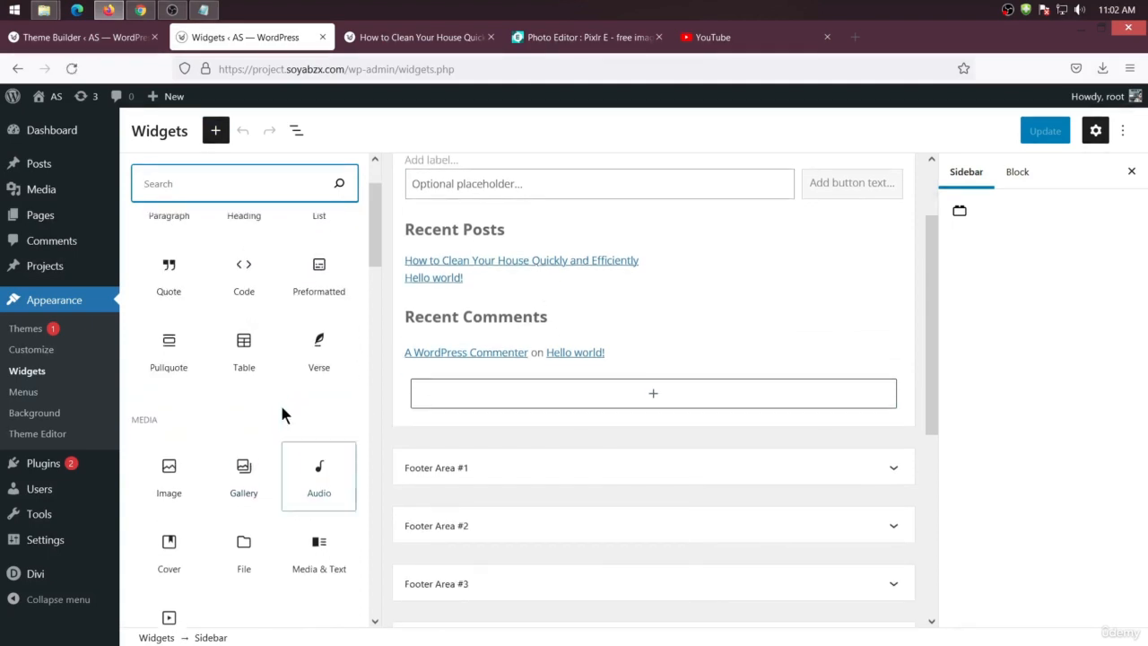
pyautogui.scroll(1, 550, 325)
pyautogui.scroll(-8, 323, 412)
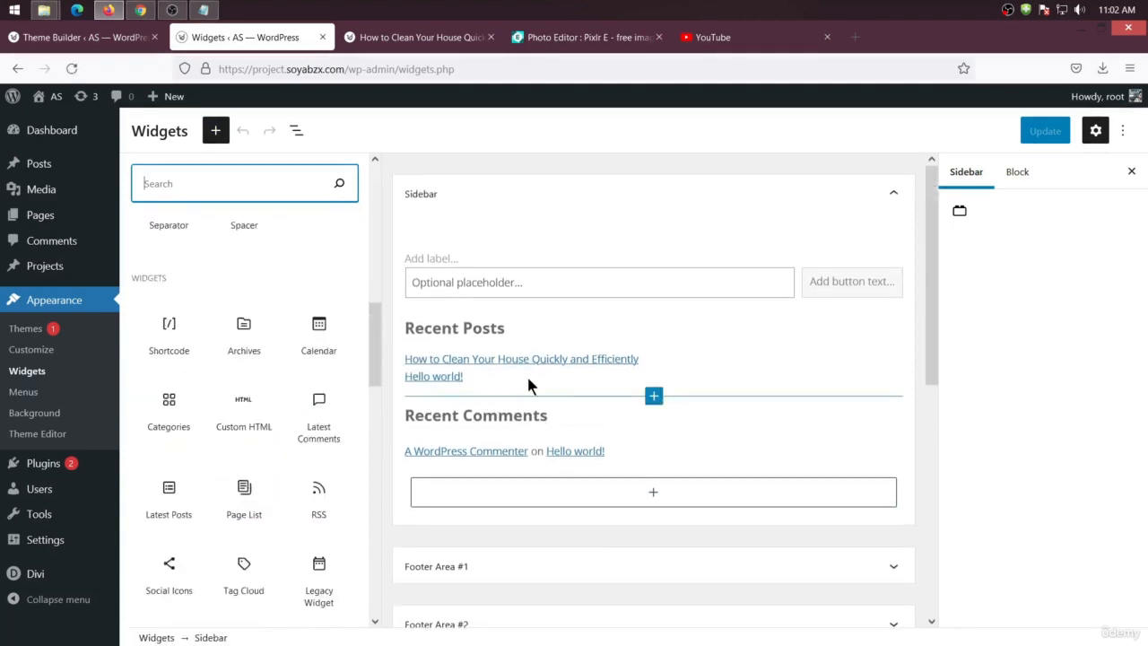
pyautogui.moveTo(164, 403); pyautogui.dragTo(536, 392)
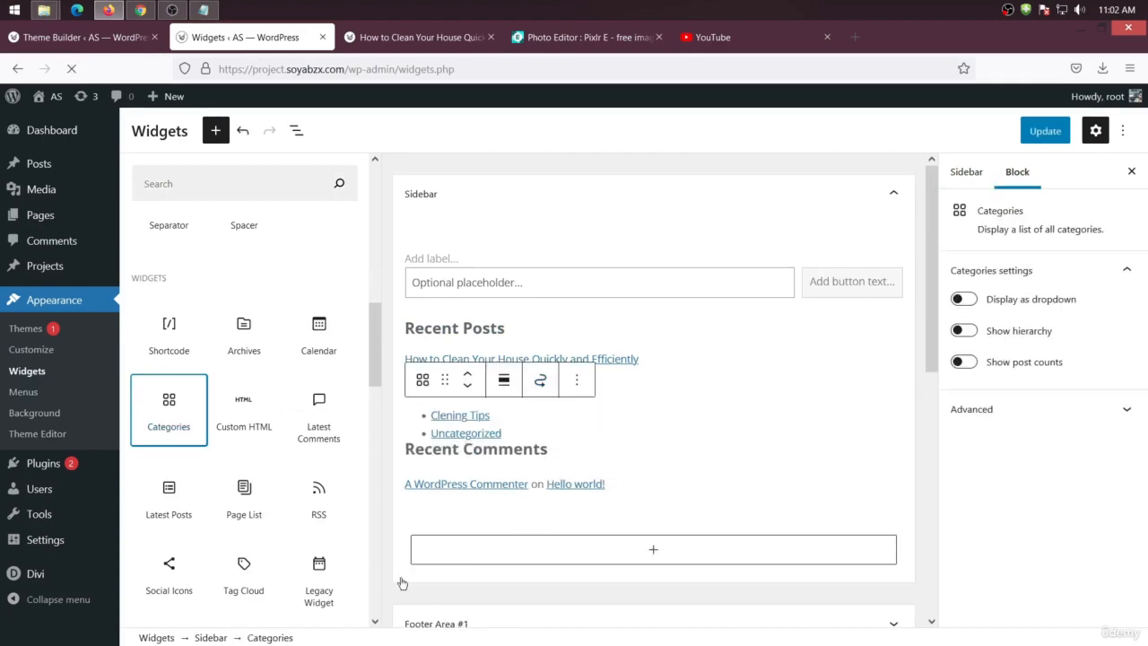
# Update the widgets to save the Sidebar with the new Categories block
pyautogui.click(577, 383)
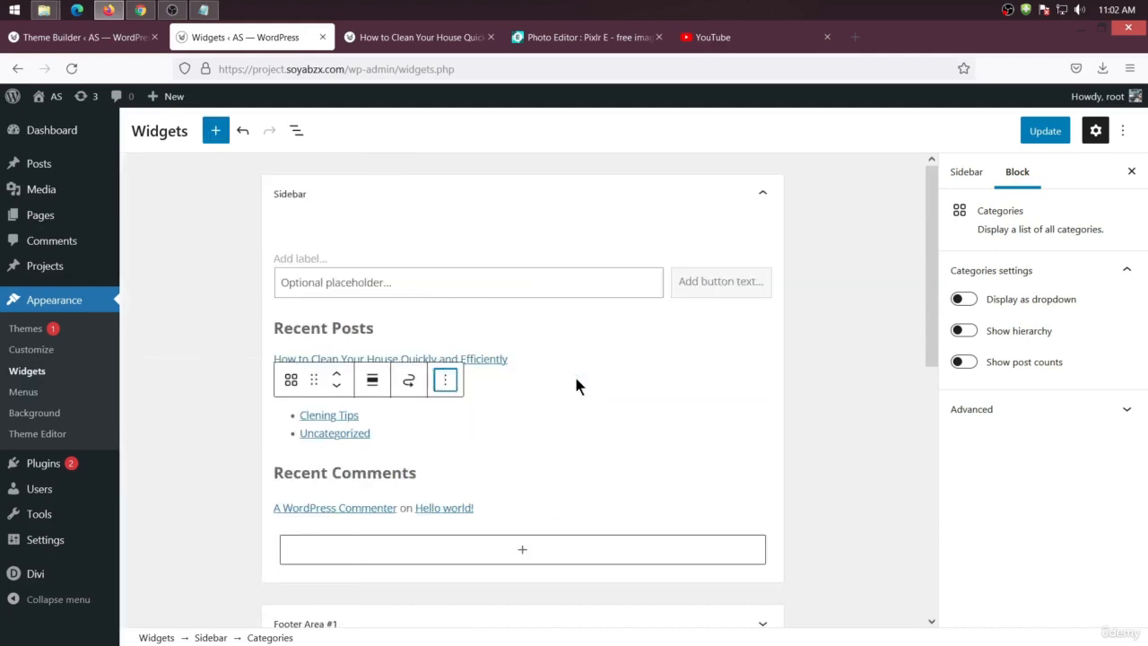
pyautogui.click(450, 384)
pyautogui.click(291, 380)
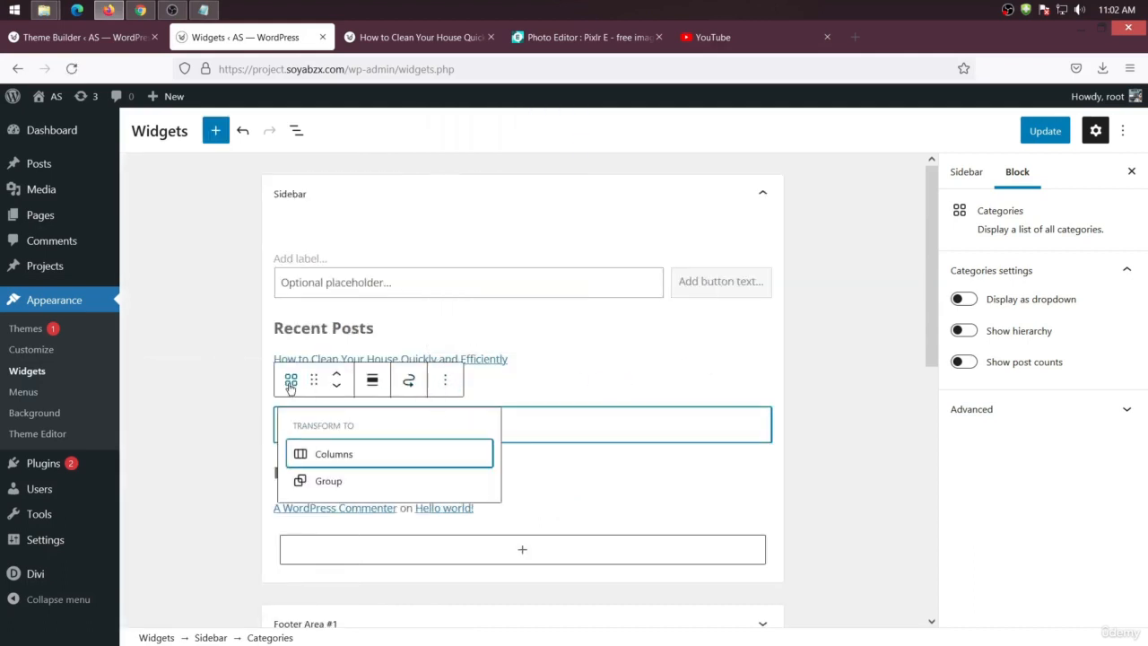
pyautogui.click(769, 350)
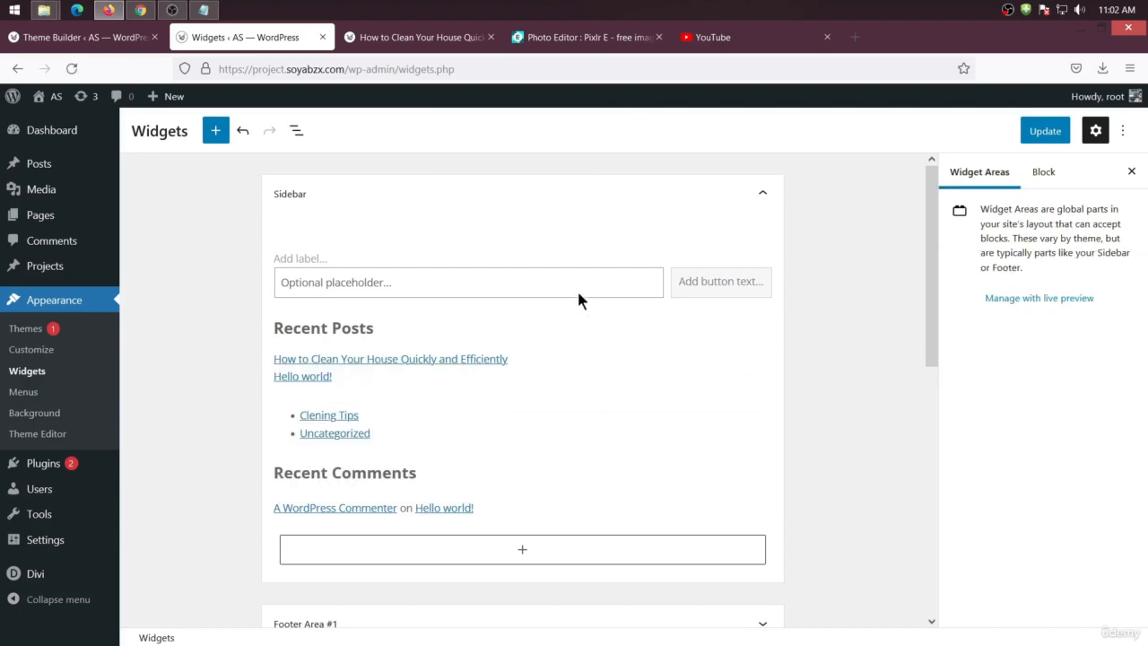
pyautogui.click(1056, 130)
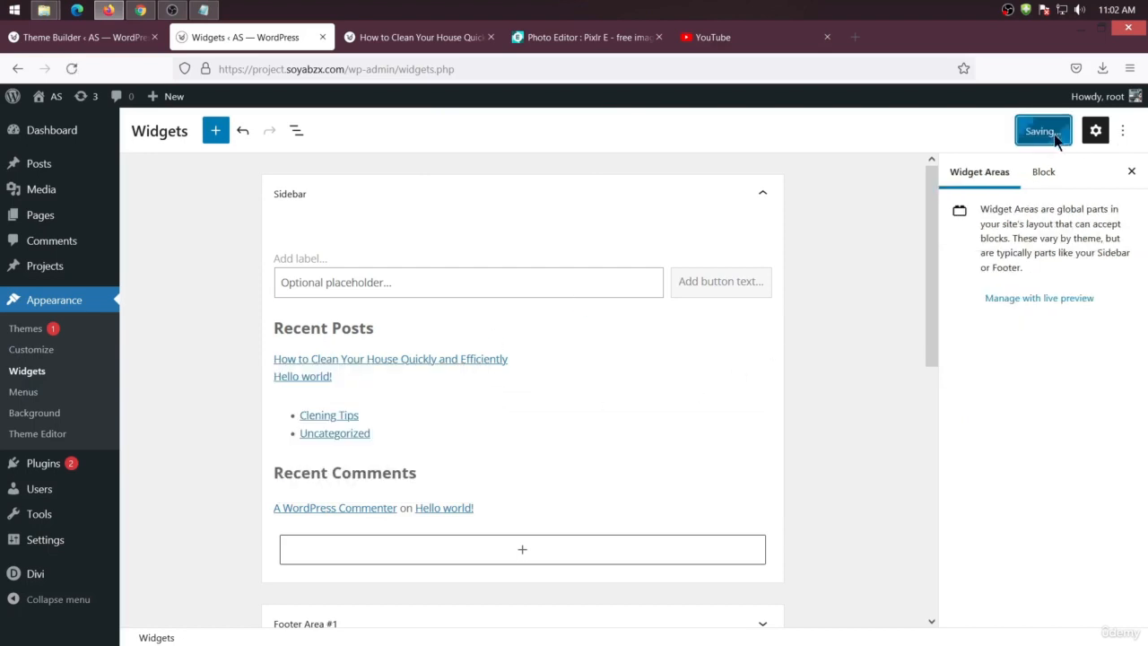
# Return to the Theme Builder tab and confirm the Sidebar module settings
pyautogui.click(395, 37)
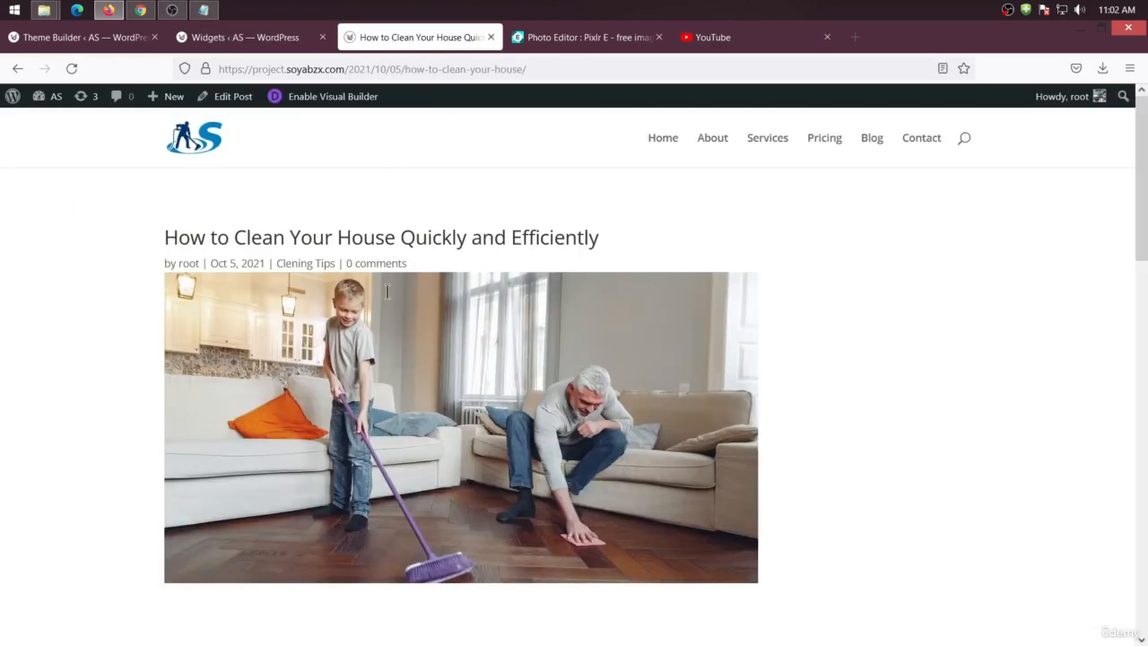
pyautogui.click(85, 37)
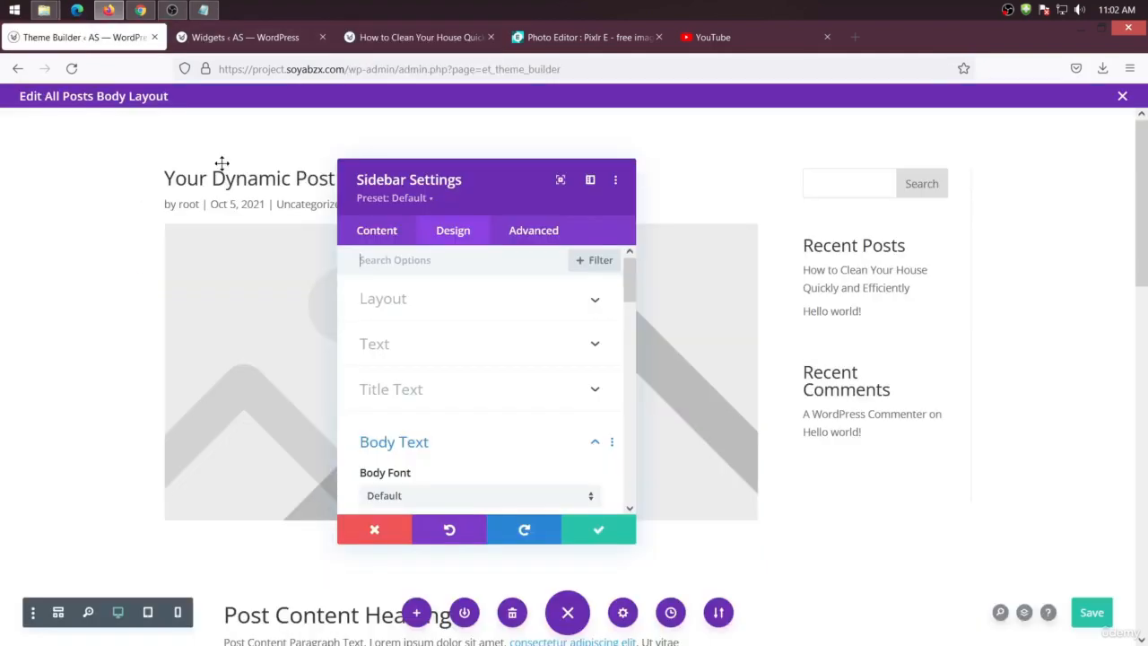
pyautogui.click(260, 47)
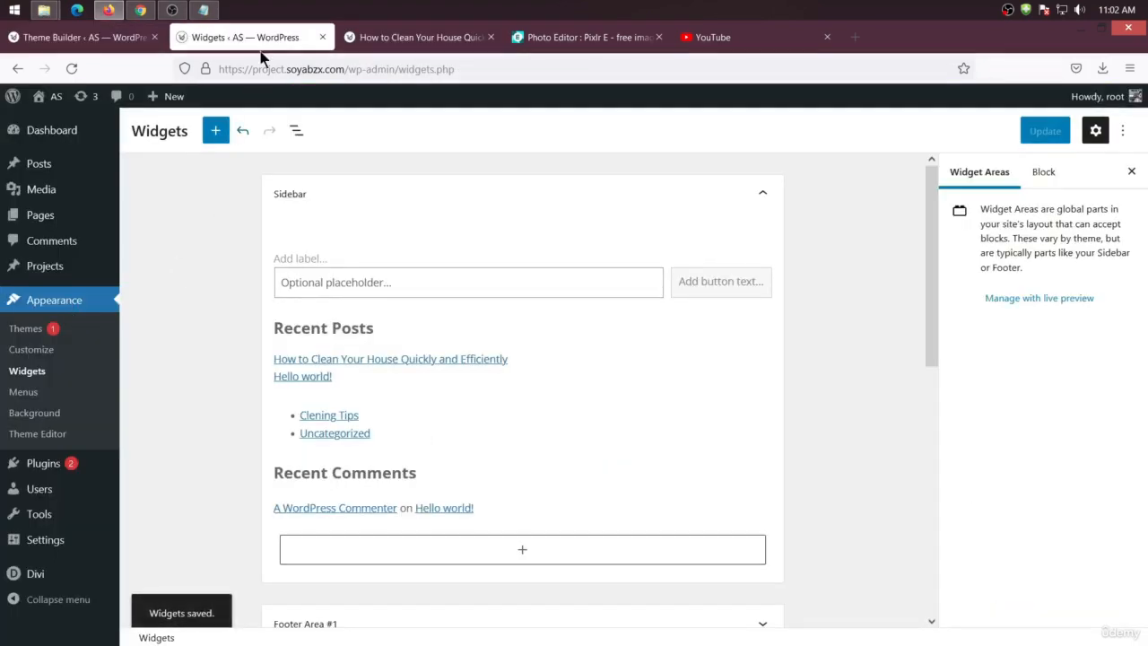
pyautogui.click(377, 47)
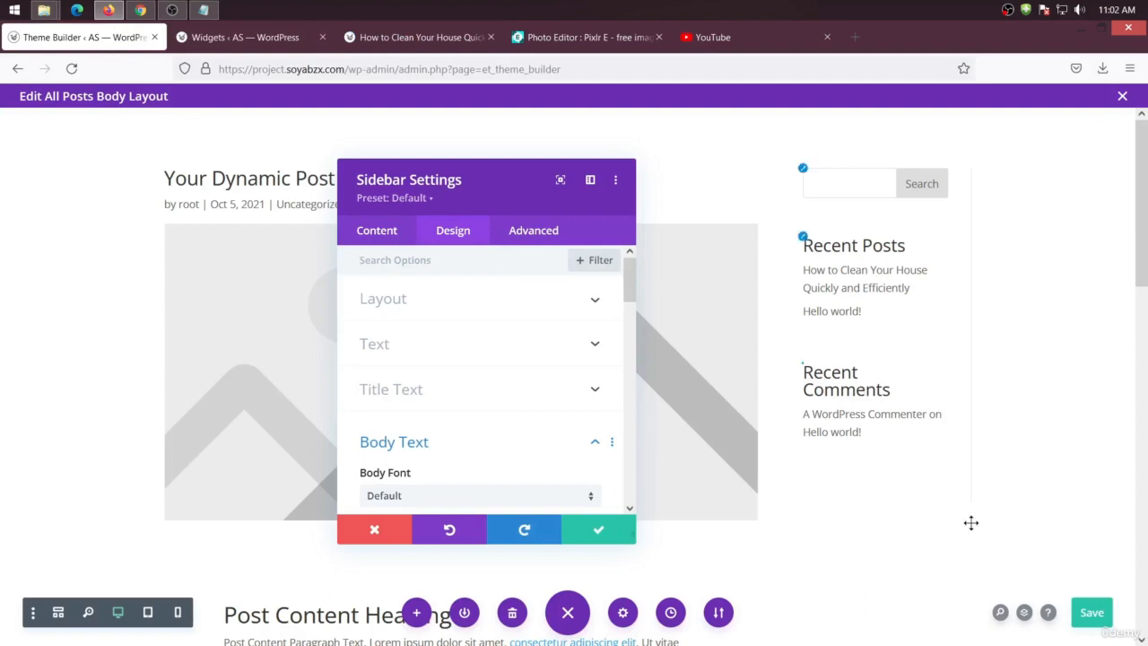
pyautogui.click(599, 531)
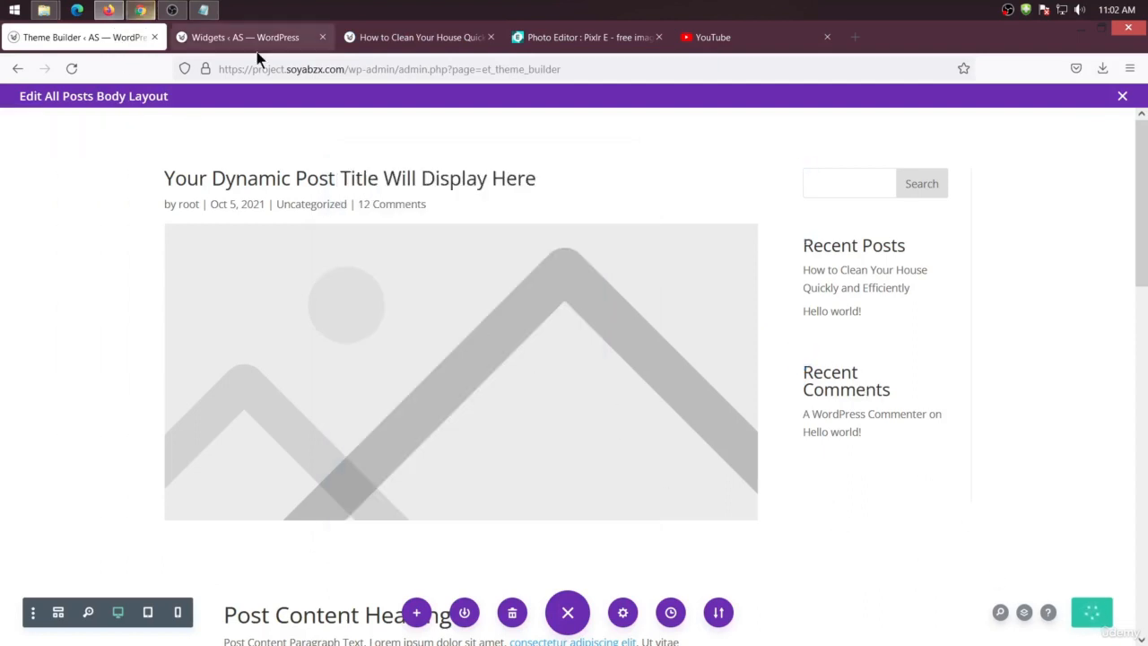
# Reload the post in its tab to check the sidebar
pyautogui.click(376, 36)
pyautogui.rightClick(59, 183)
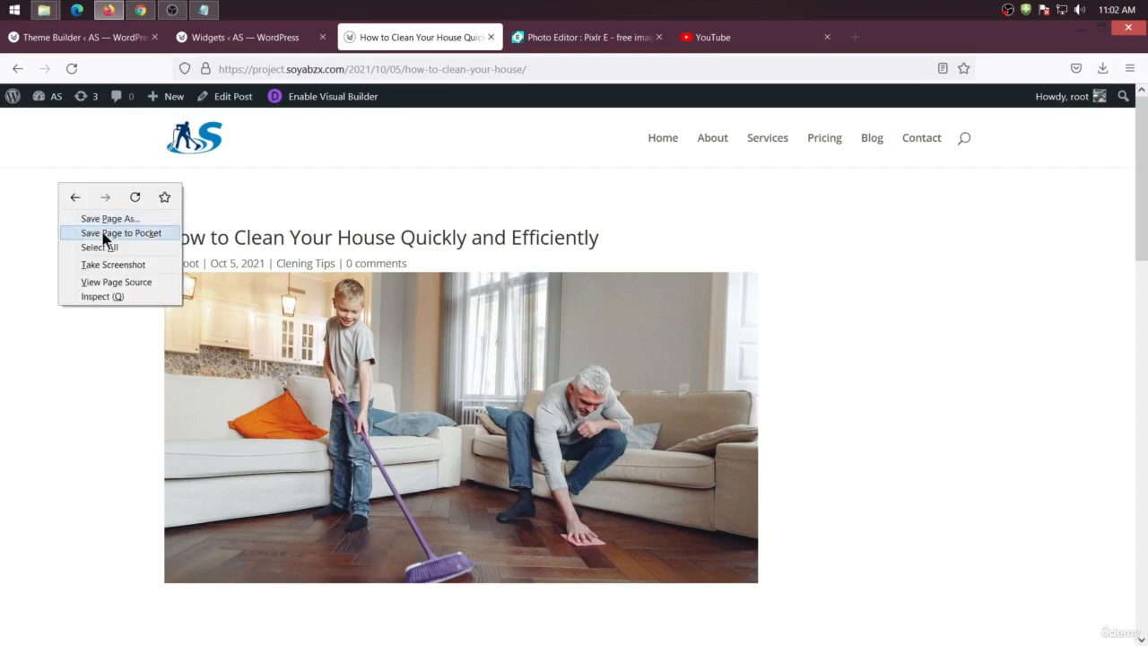
pyautogui.click(134, 196)
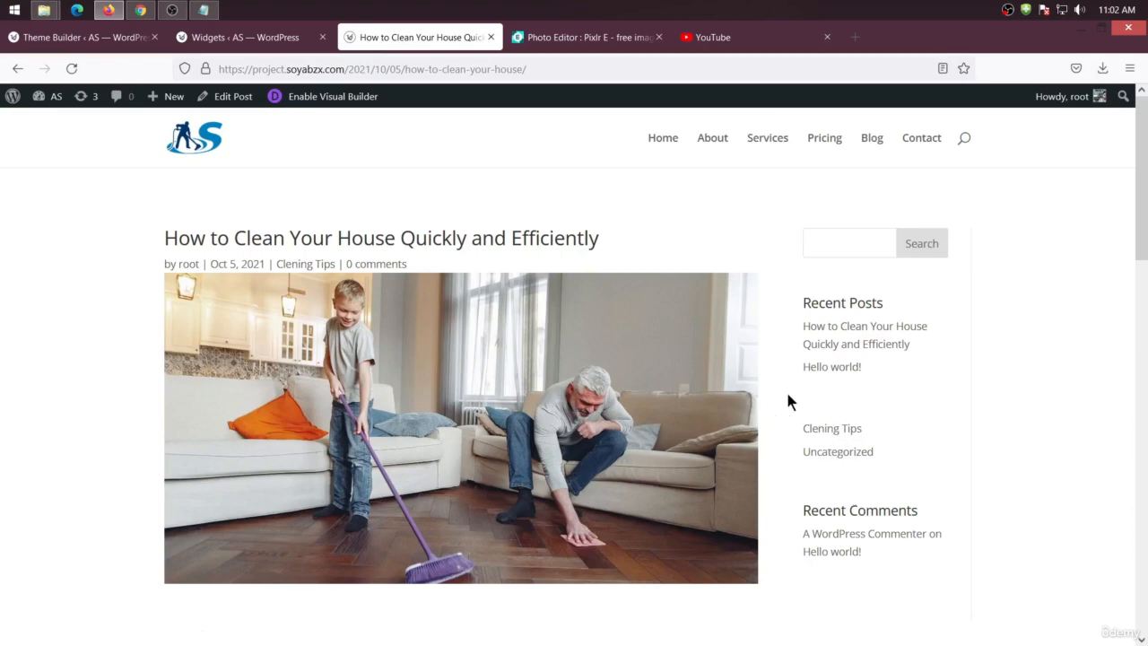
# Insert a Paragraph block above the Categories list in the Sidebar widget area
pyautogui.click(233, 37)
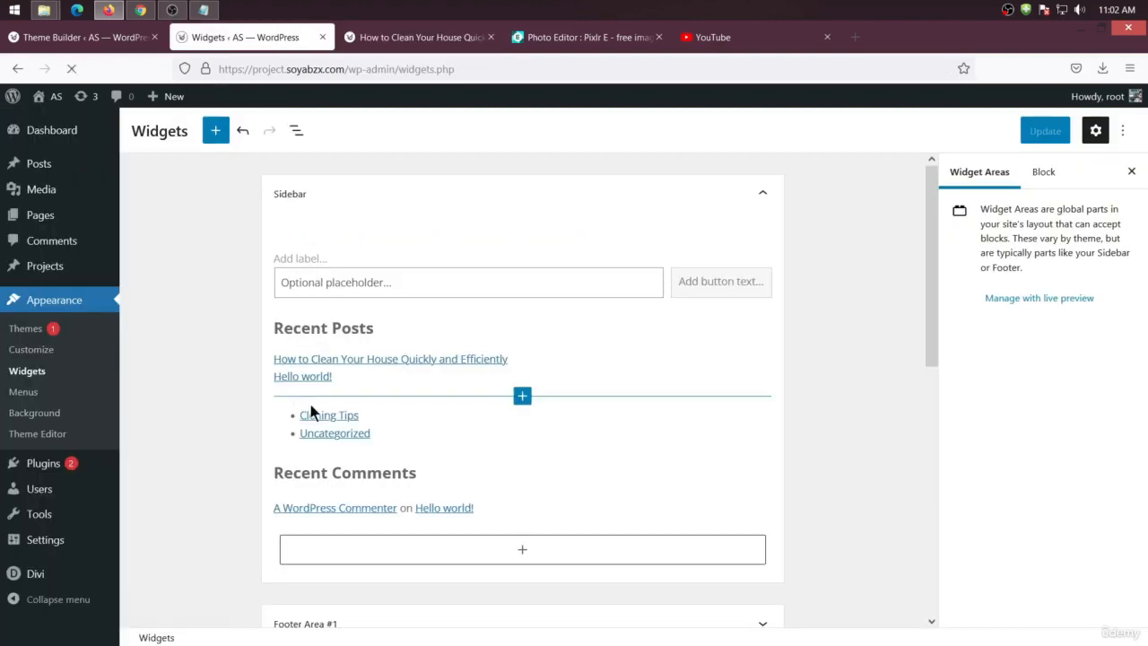
pyautogui.click(476, 408)
pyautogui.click(522, 396)
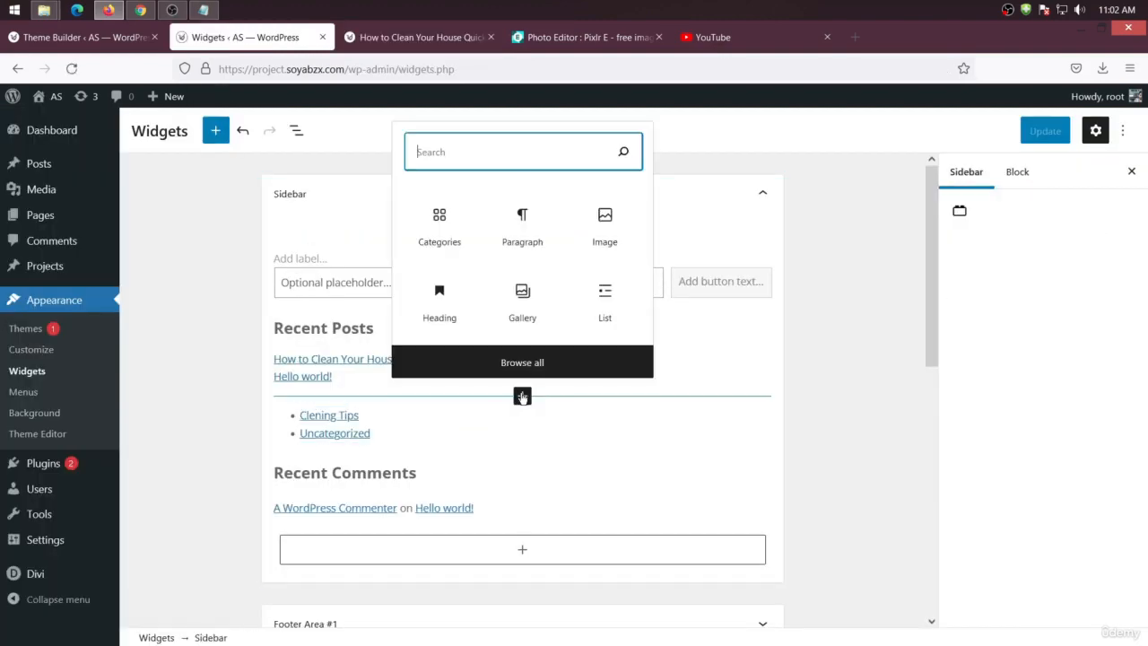
pyautogui.click(520, 235)
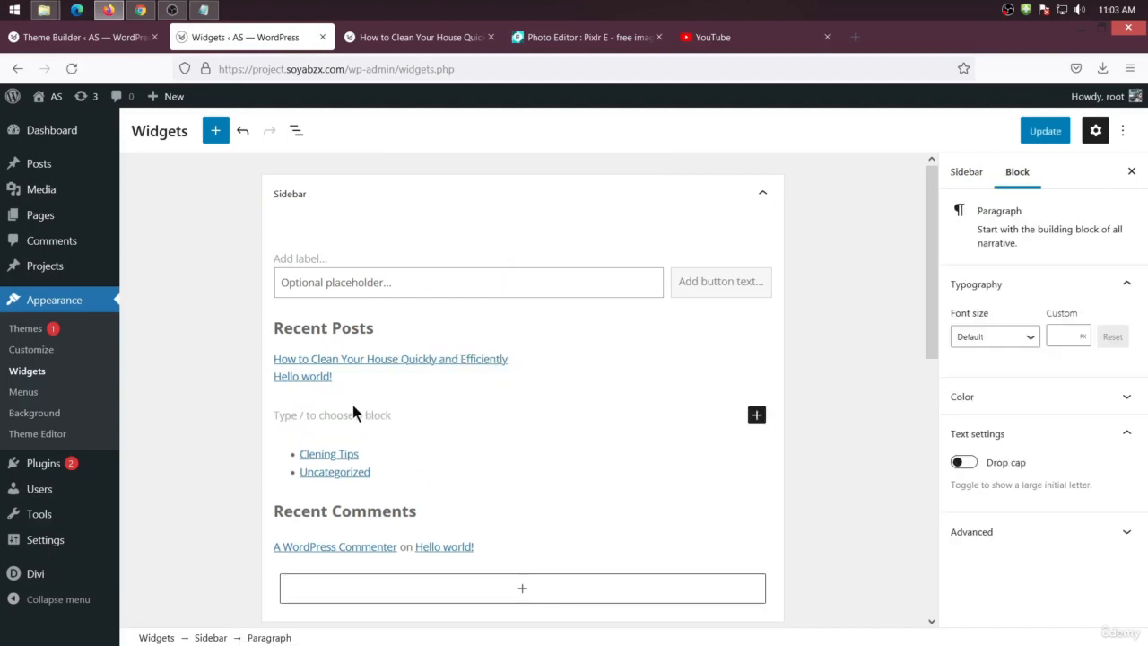
# Copy the Recent Posts heading text into the new paragraph and remove the leftover empty block
pyautogui.tripleClick(283, 336)
pyautogui.hotkey('ctrl', 'c')
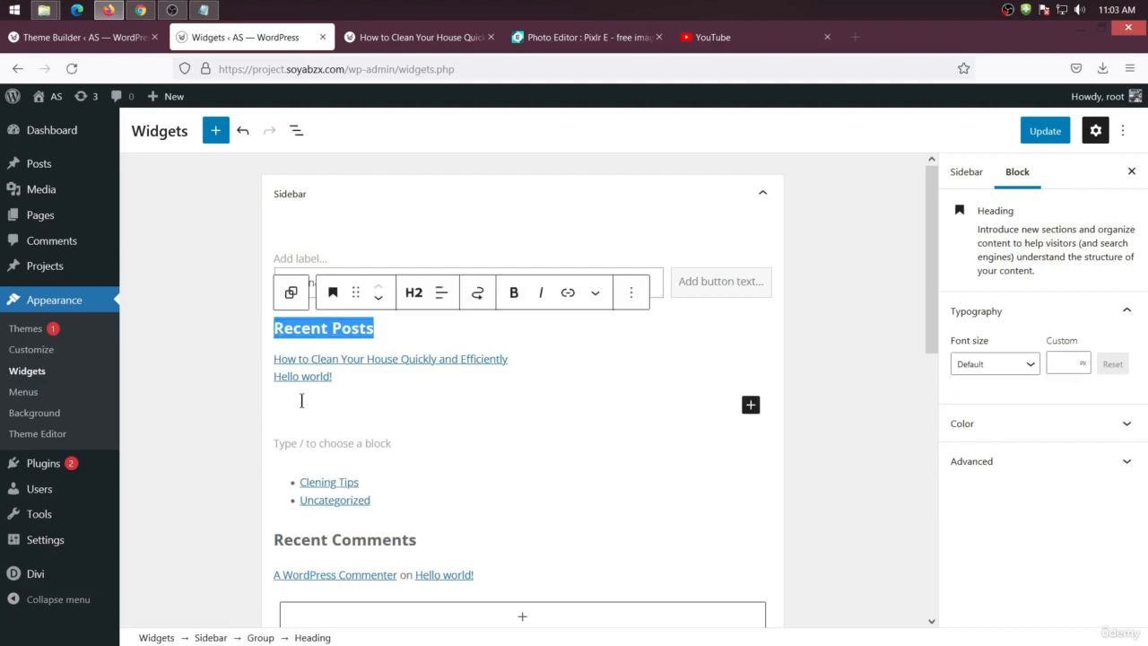
pyautogui.click(301, 400)
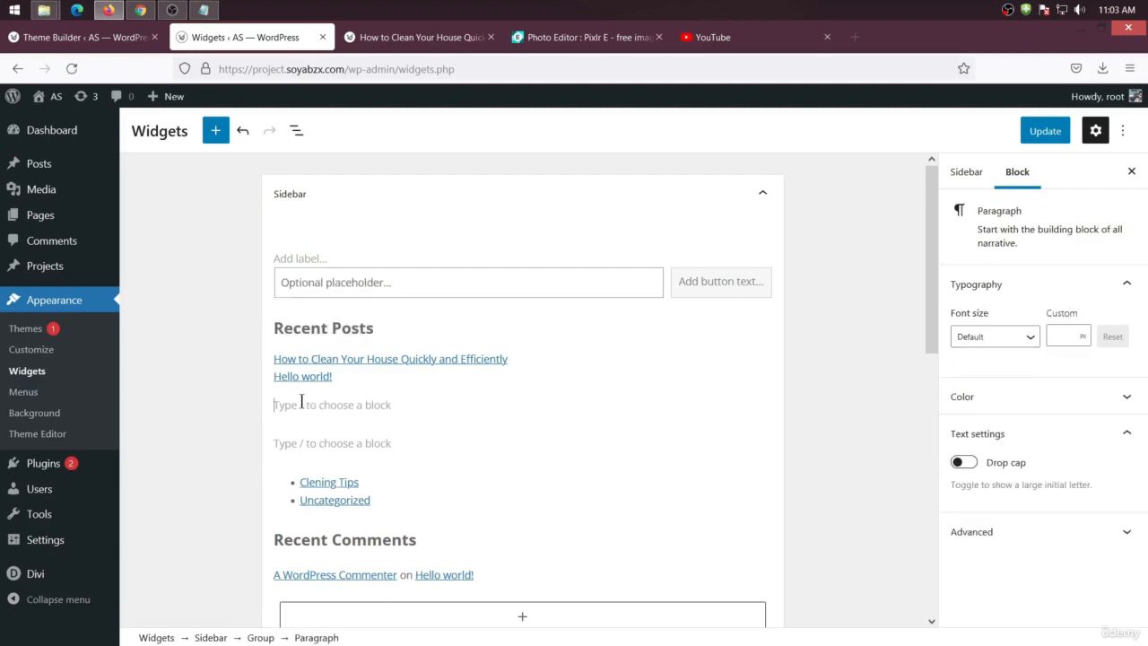
pyautogui.hotkey('ctrl', 'v')
pyautogui.click(377, 443)
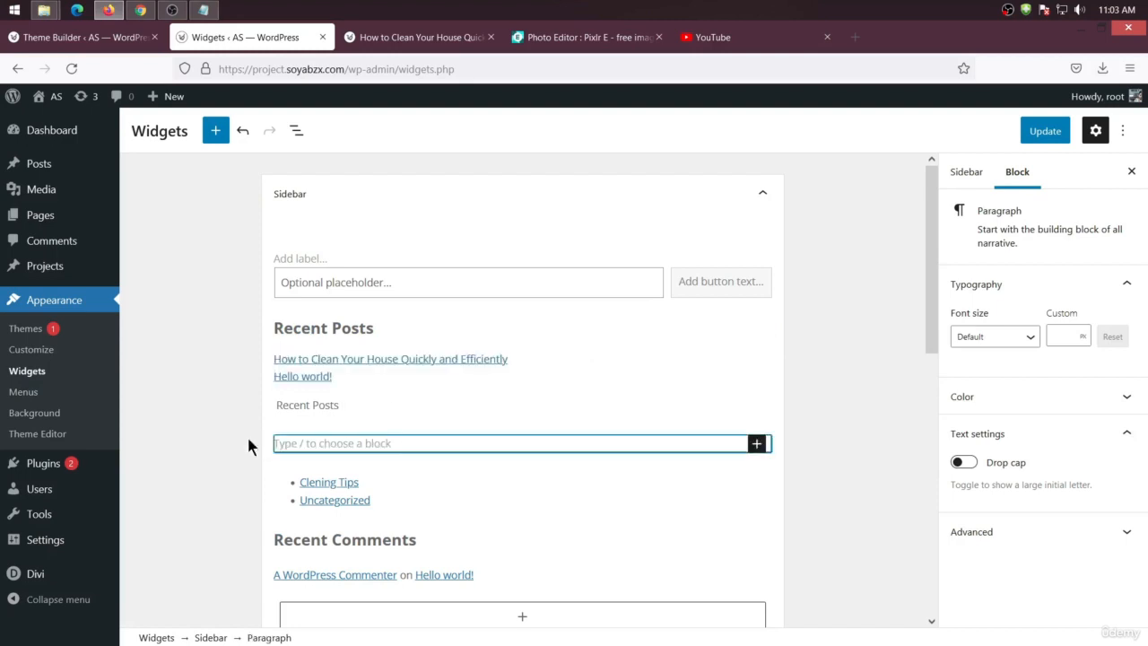
pyautogui.press('BackSpace')
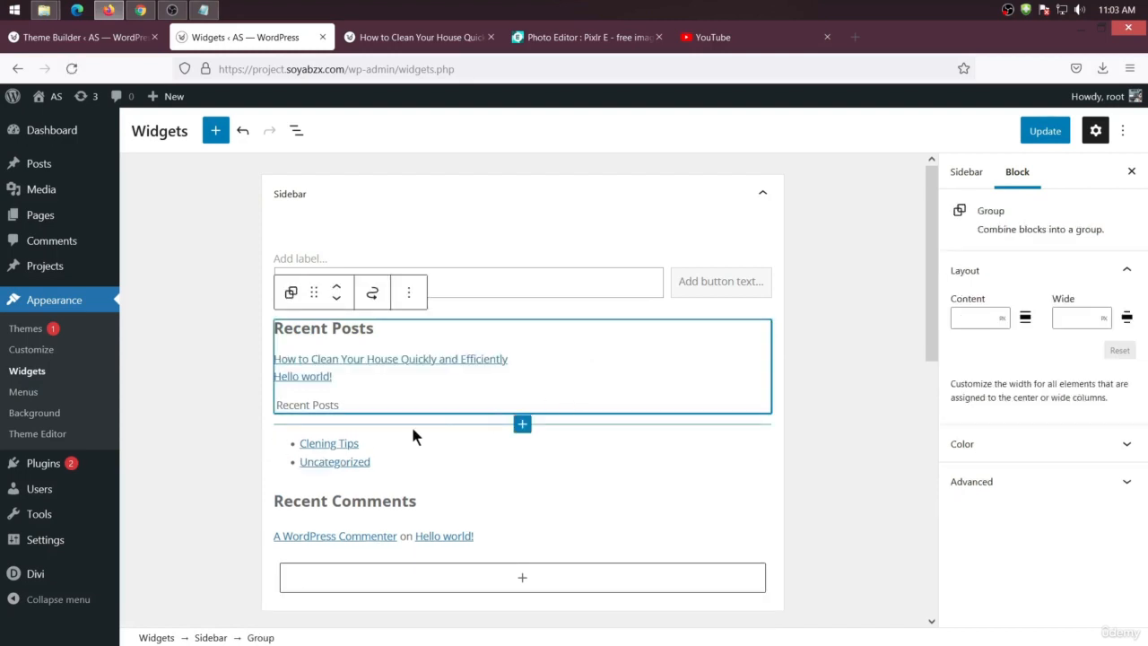
# Transform the pasted paragraph into a Heading block
pyautogui.moveTo(343, 404); pyautogui.dragTo(249, 401)
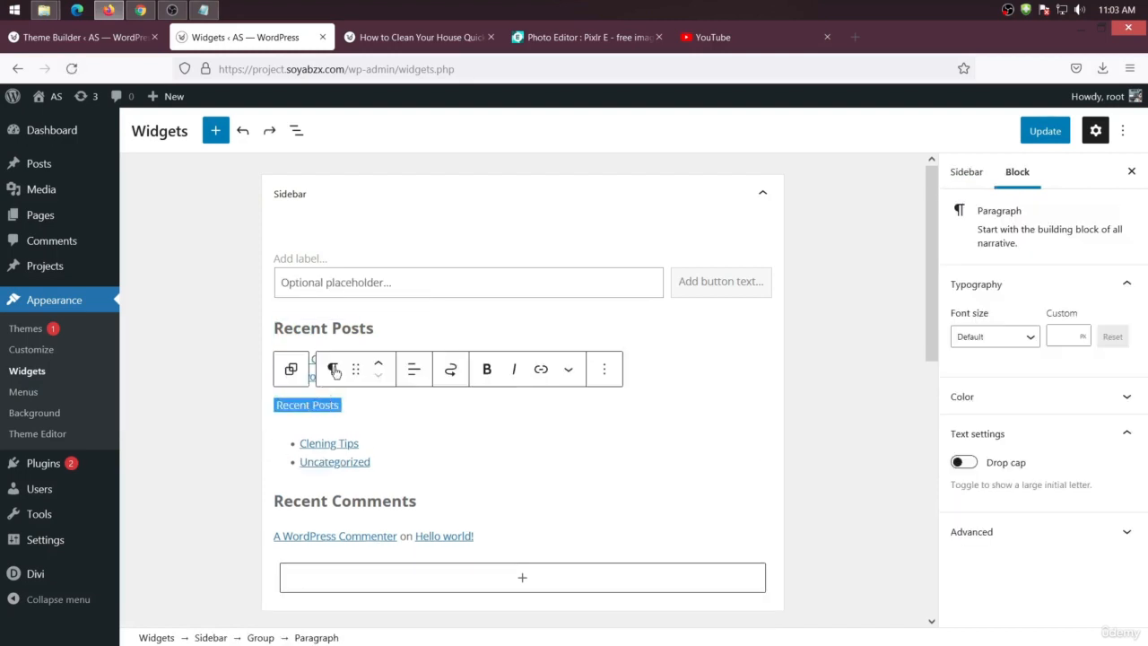
pyautogui.click(332, 369)
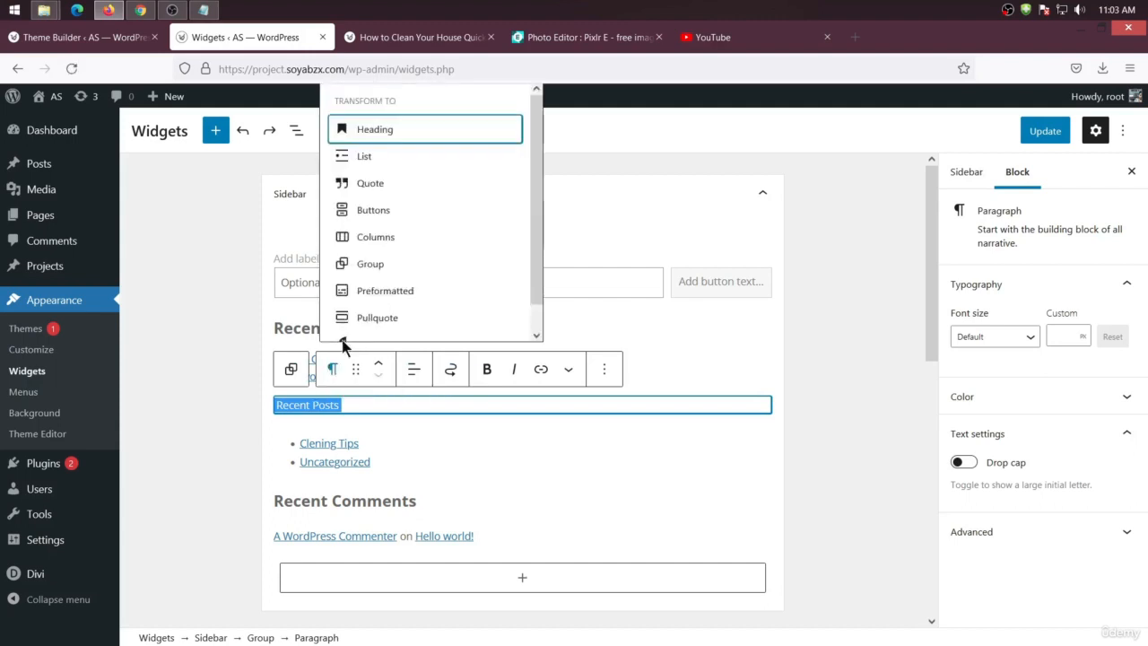
pyautogui.click(374, 130)
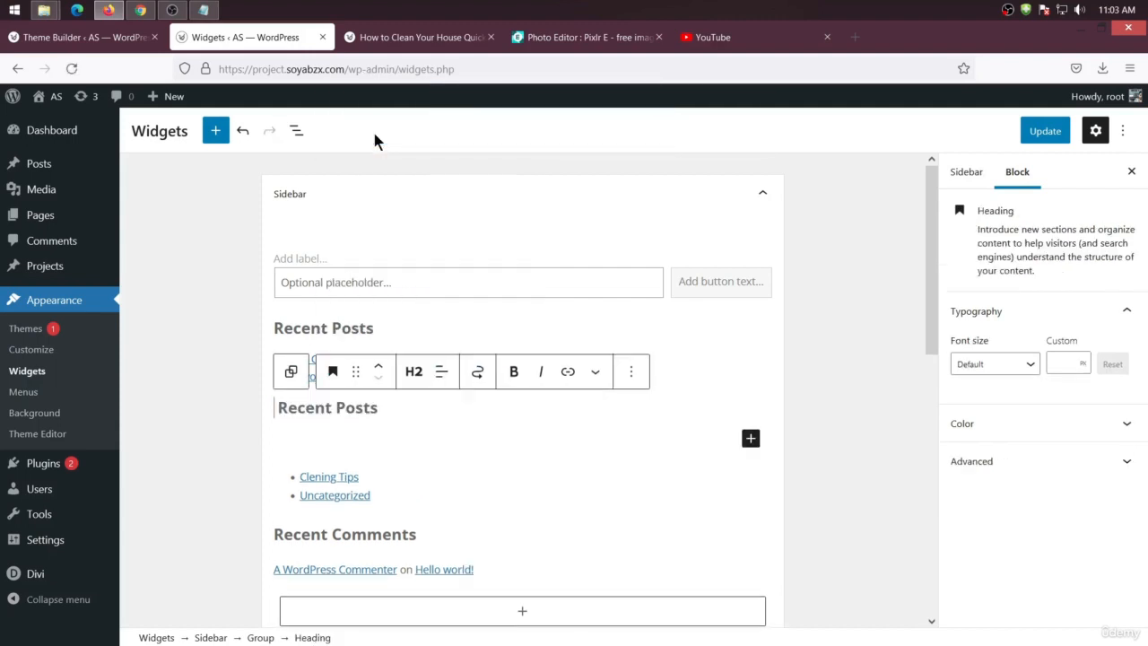
# Rename the new heading to Categories
pyautogui.moveTo(383, 407); pyautogui.dragTo(277, 408)
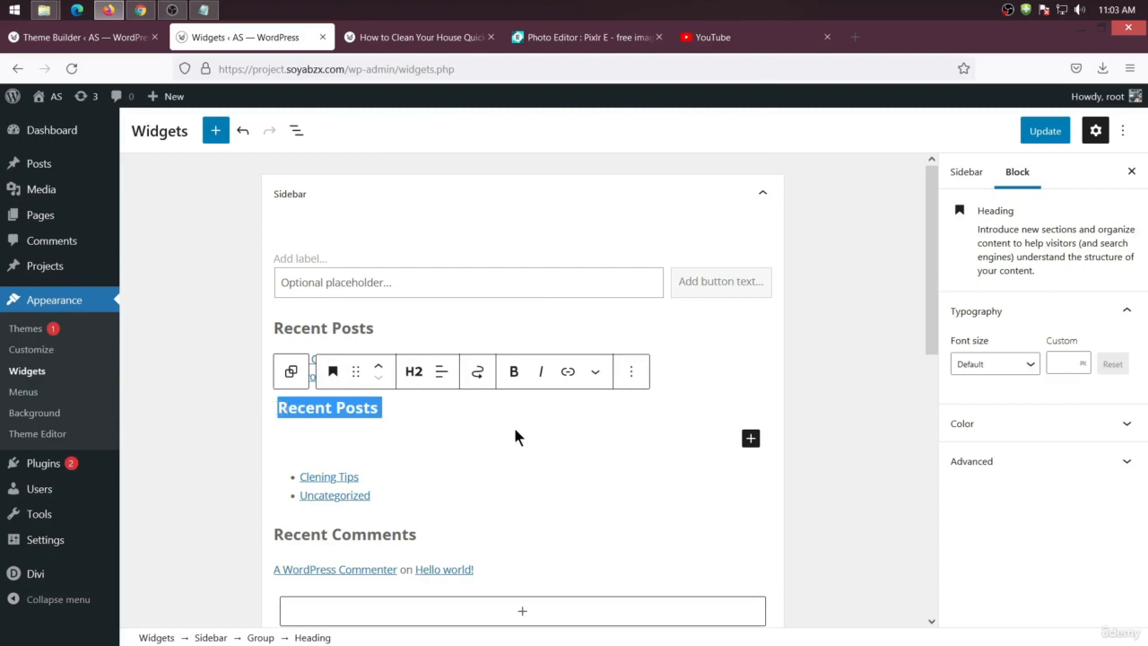
pyautogui.write('Catagori')
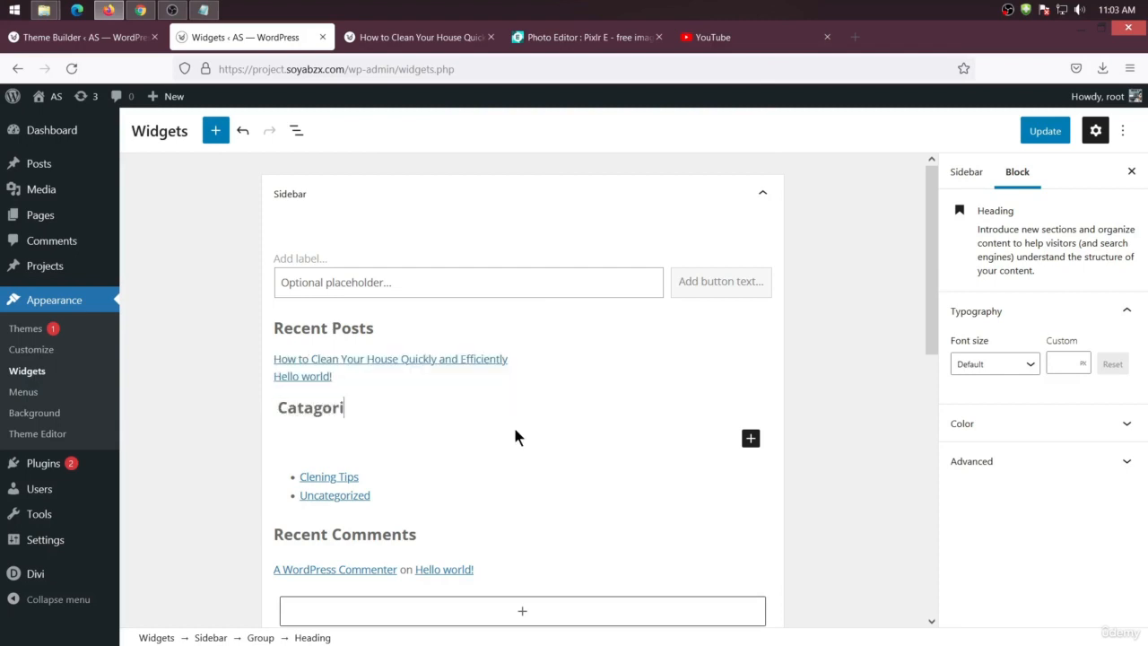
pyautogui.press('BackSpace')
pyautogui.press('BackSpace')
pyautogui.press('BackSpace')
pyautogui.press('BackSpace')
pyautogui.press('BackSpace')
pyautogui.write('egories')
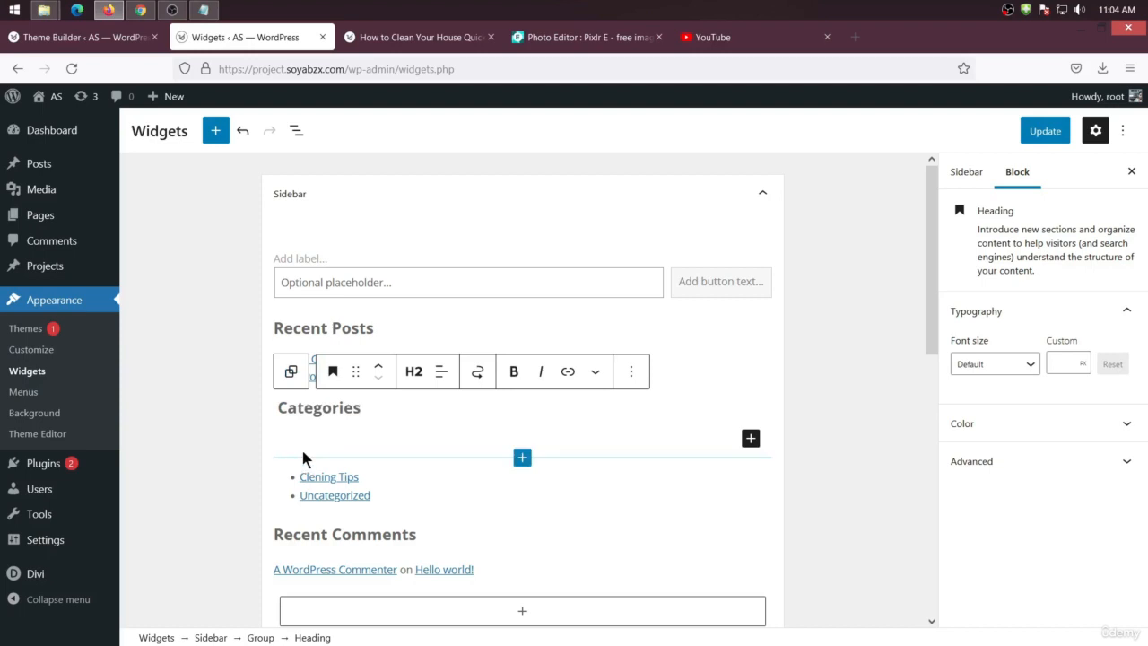
# Deselect the heading and save the widget changes with Update
pyautogui.rightClick(526, 459)
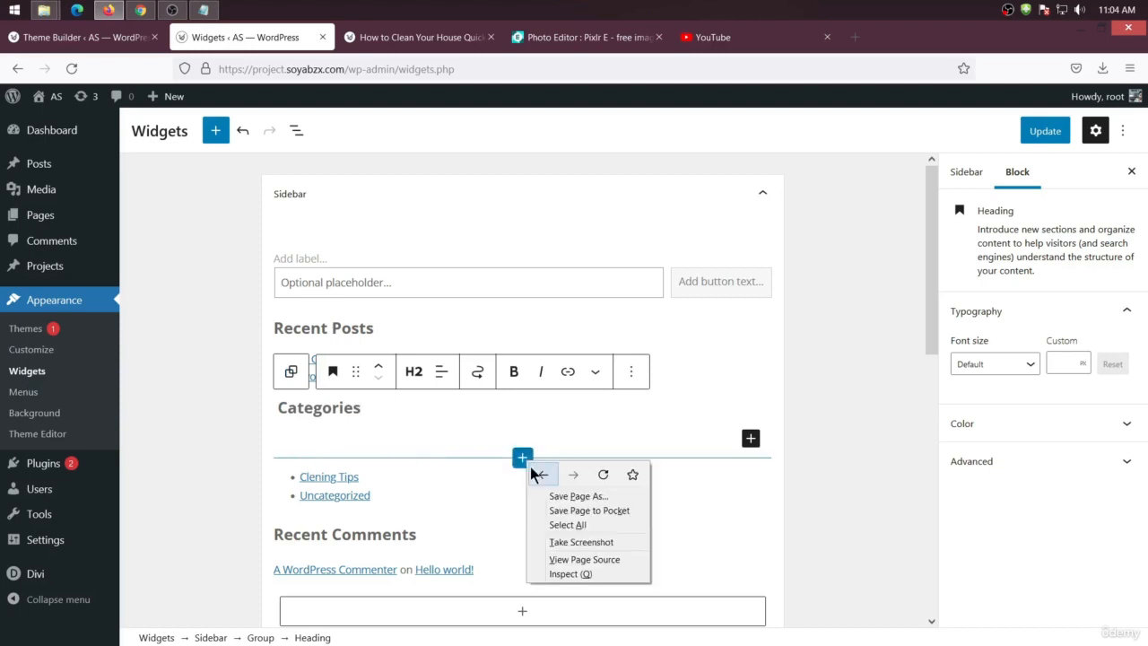
pyautogui.click(378, 441)
pyautogui.click(845, 393)
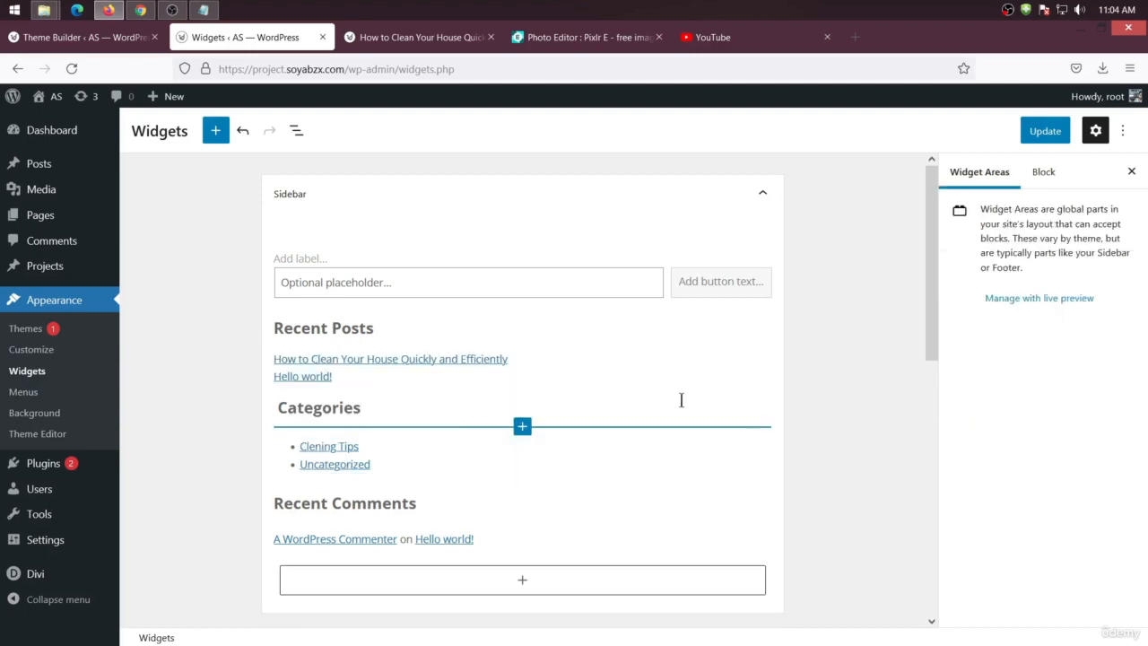
pyautogui.click(1033, 134)
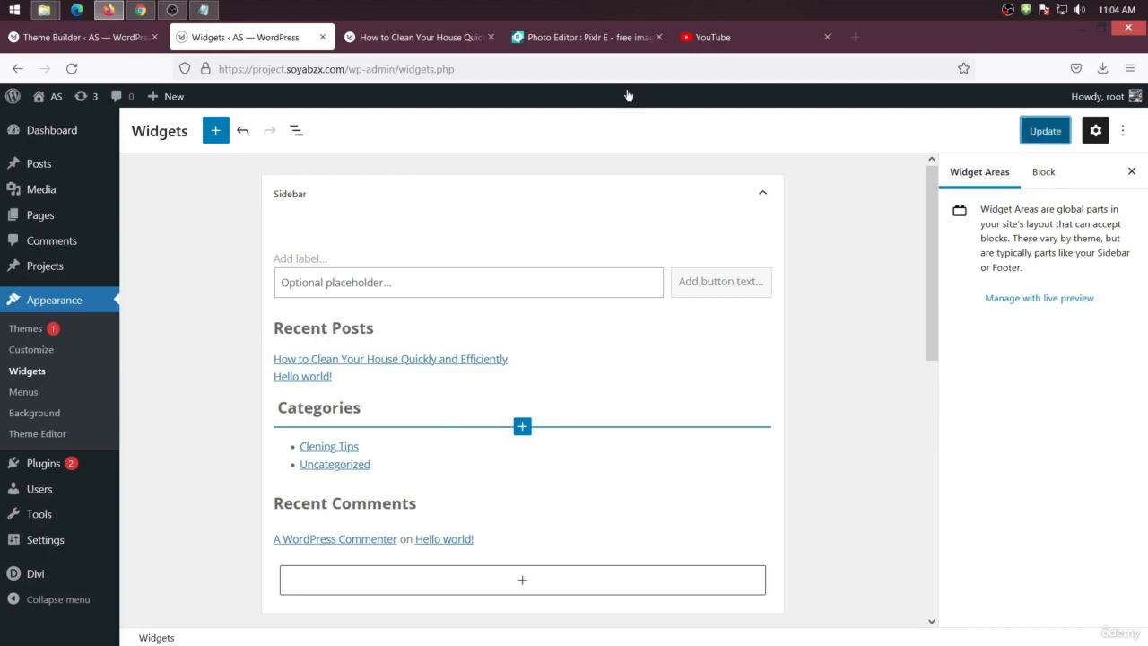
# Reload the post in its tab to check the sidebar
pyautogui.click(417, 36)
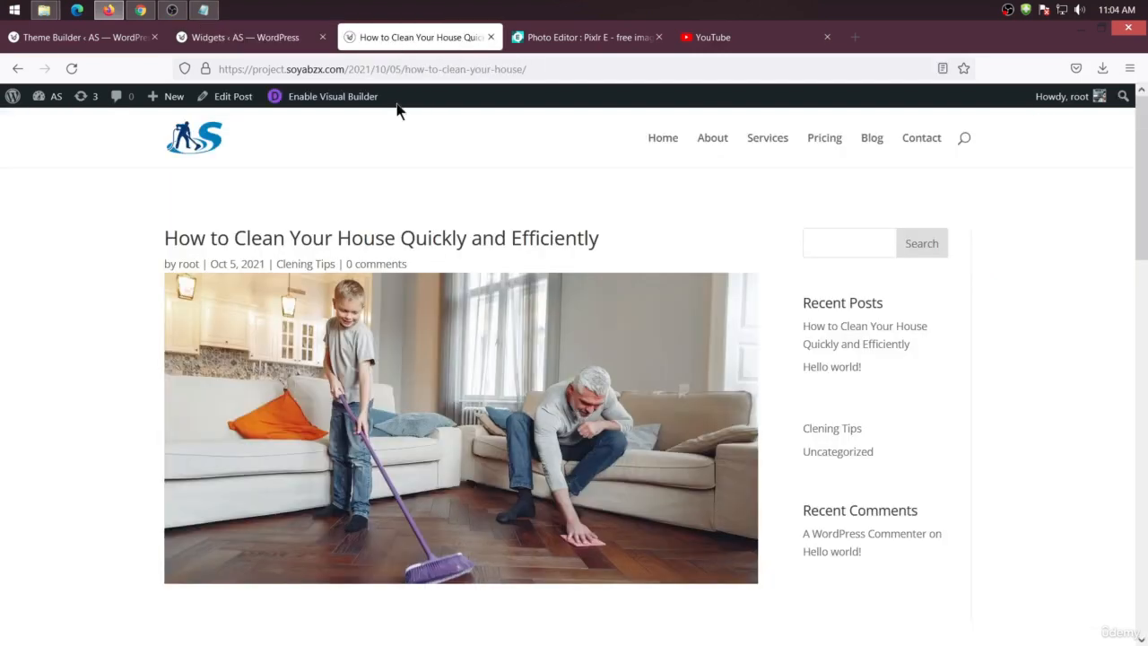
pyautogui.rightClick(154, 205)
pyautogui.click(232, 217)
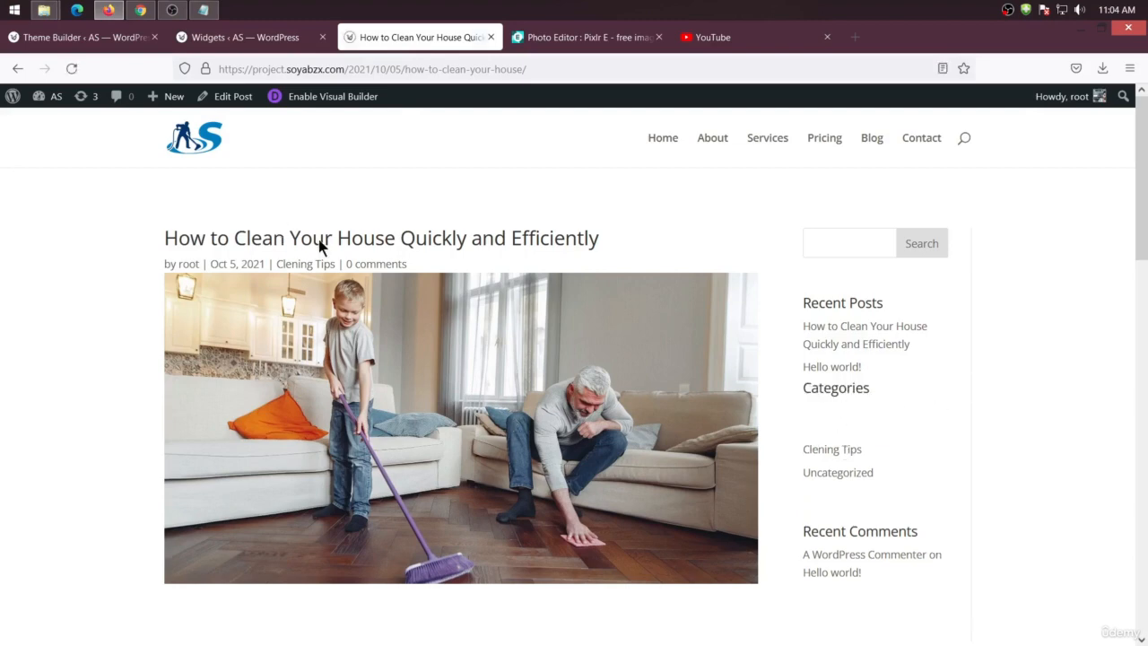
# Wrap the Categories list block in the Sidebar area into a Group
pyautogui.click(259, 40)
pyautogui.rightClick(523, 427)
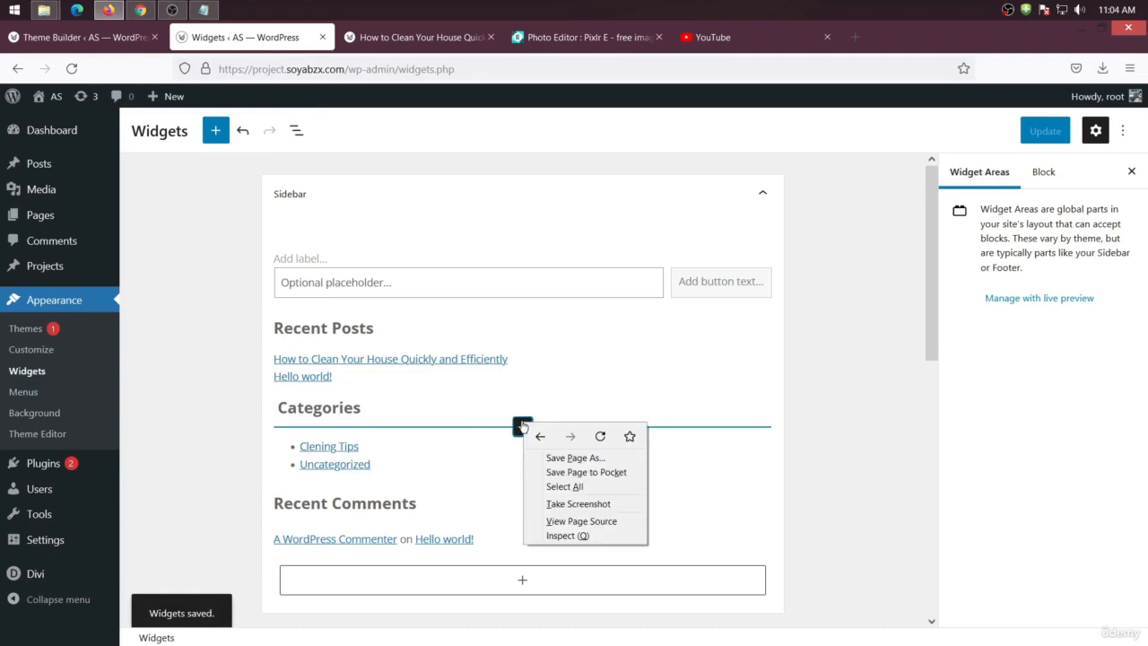
pyautogui.click(701, 438)
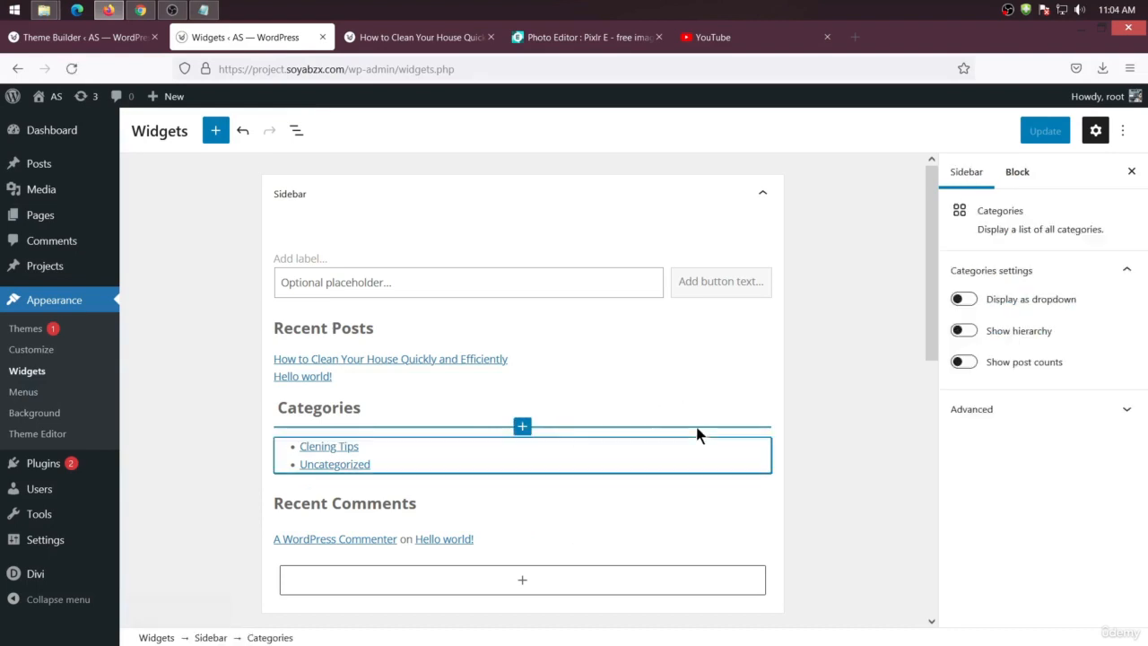
pyautogui.click(523, 426)
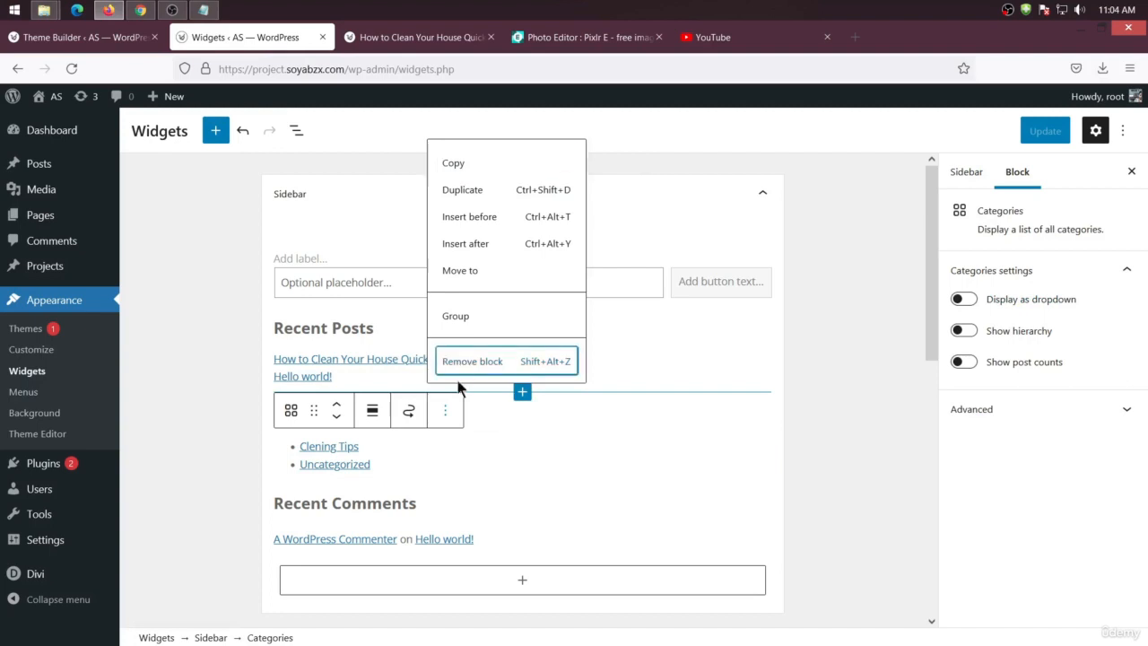
pyautogui.click(457, 315)
# Insert a Categories block into the group under the Categories heading and save the widgets
pyautogui.click(756, 438)
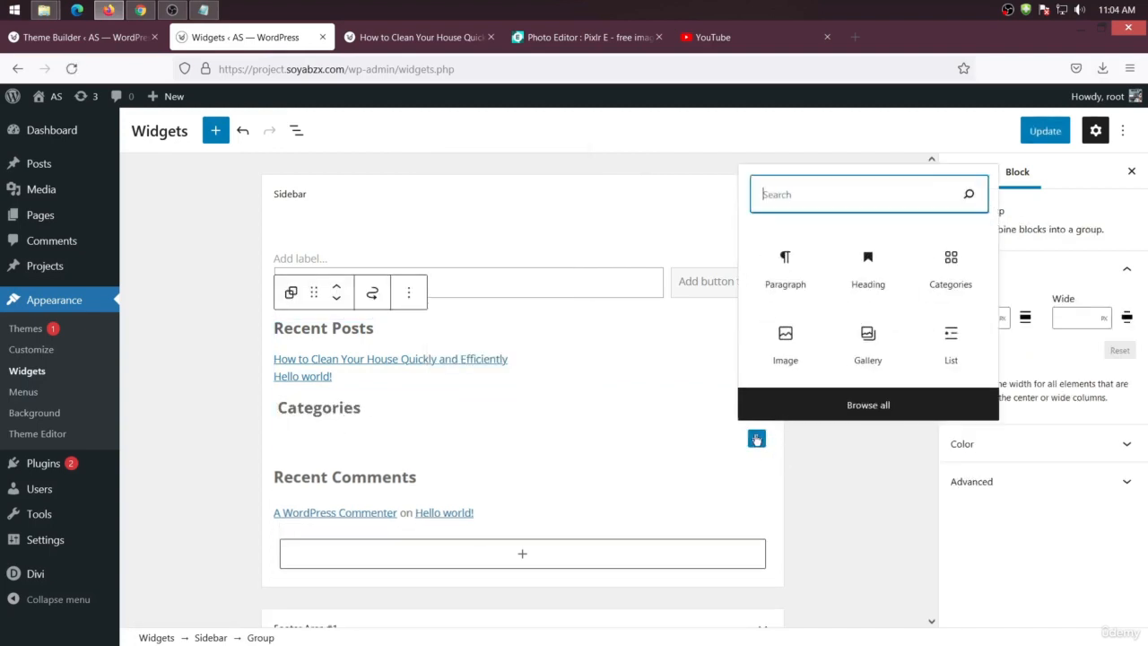
pyautogui.write('co')
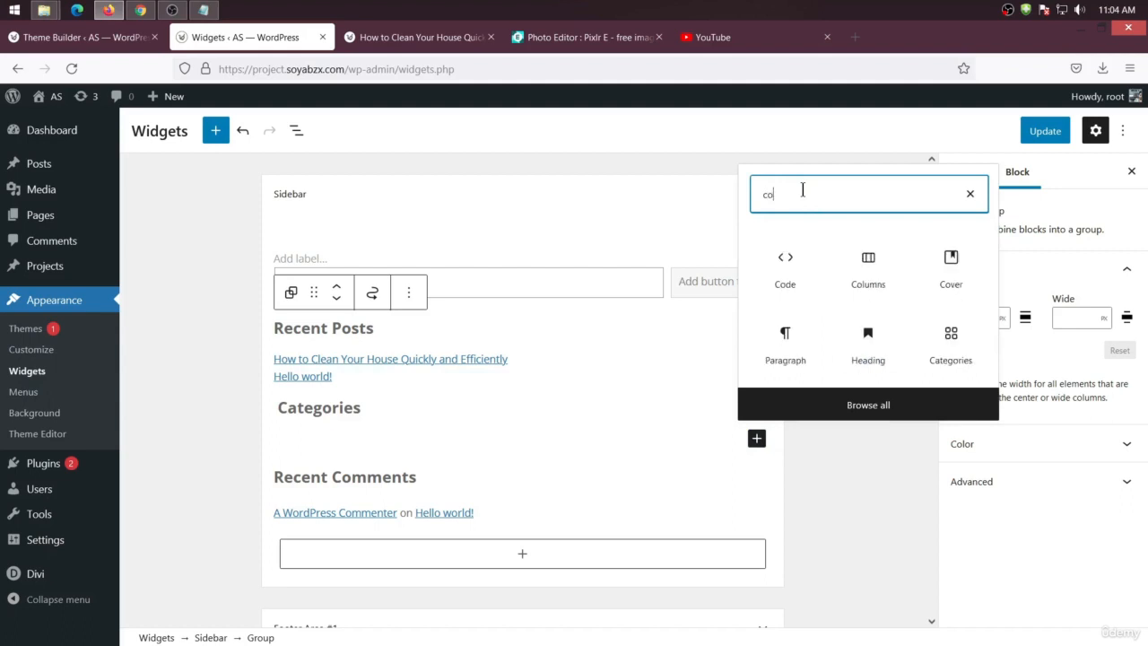
pyautogui.press('BackSpace')
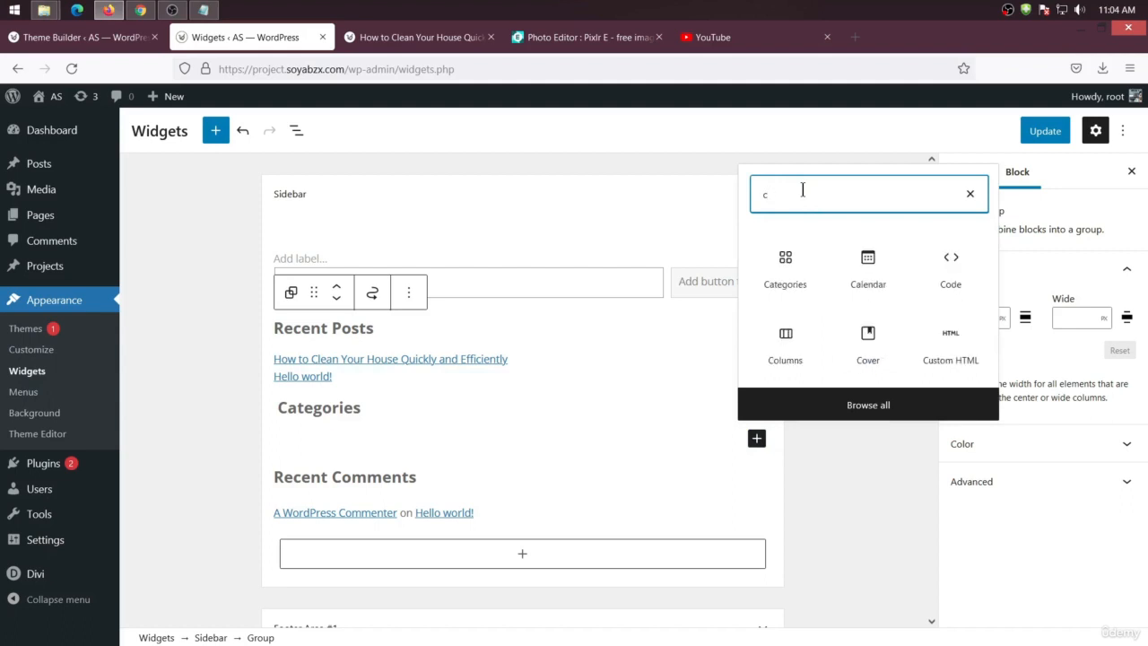
pyautogui.write('a')
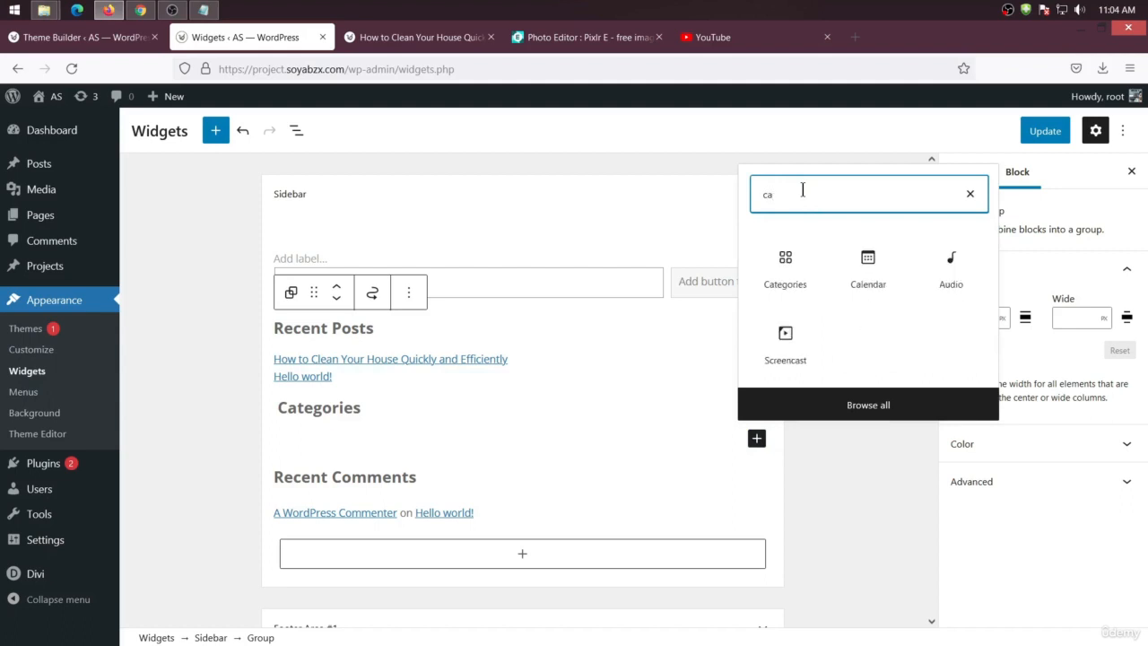
pyautogui.click(783, 260)
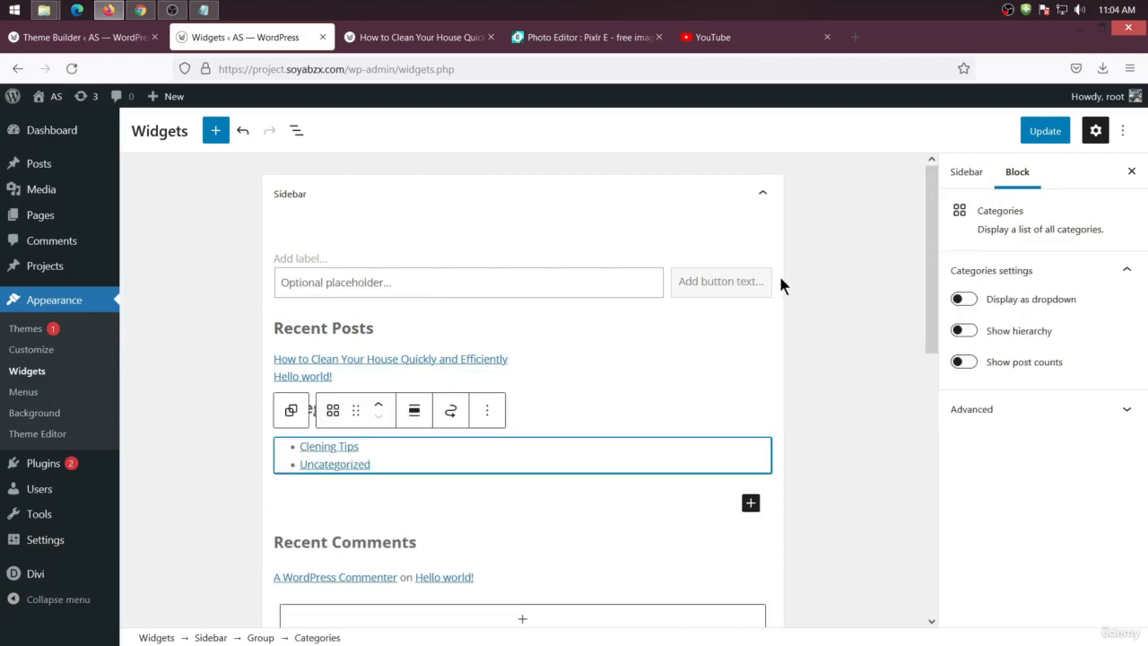
pyautogui.click(1044, 131)
# Reload the post in its tab to check the sidebar
pyautogui.click(468, 40)
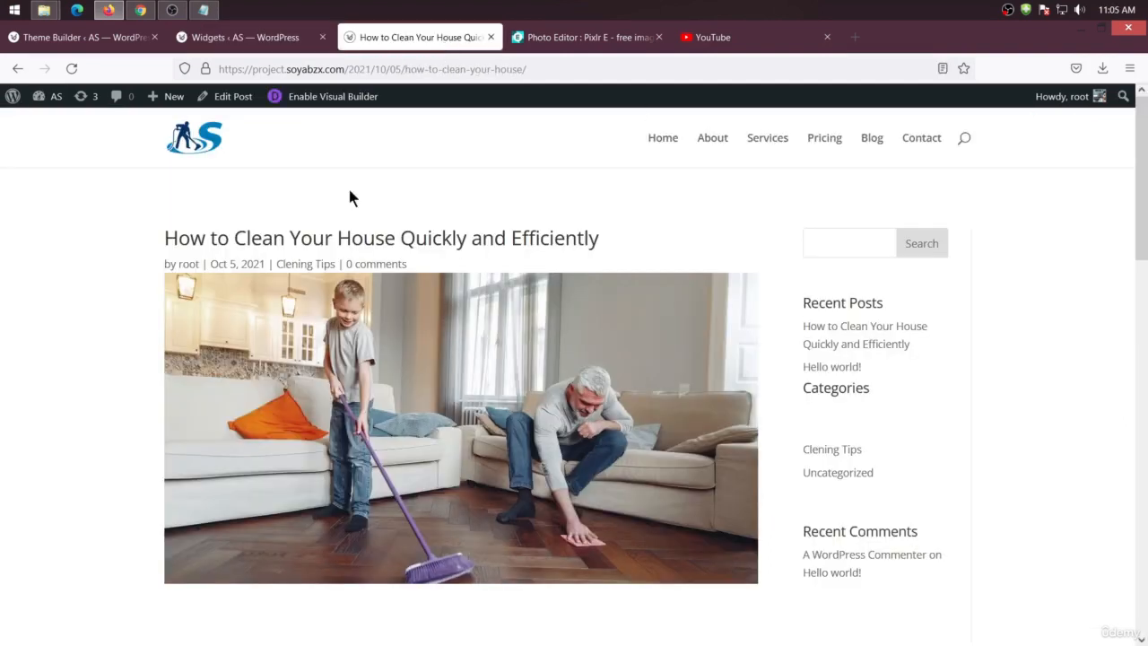
pyautogui.rightClick(76, 252)
pyautogui.click(147, 268)
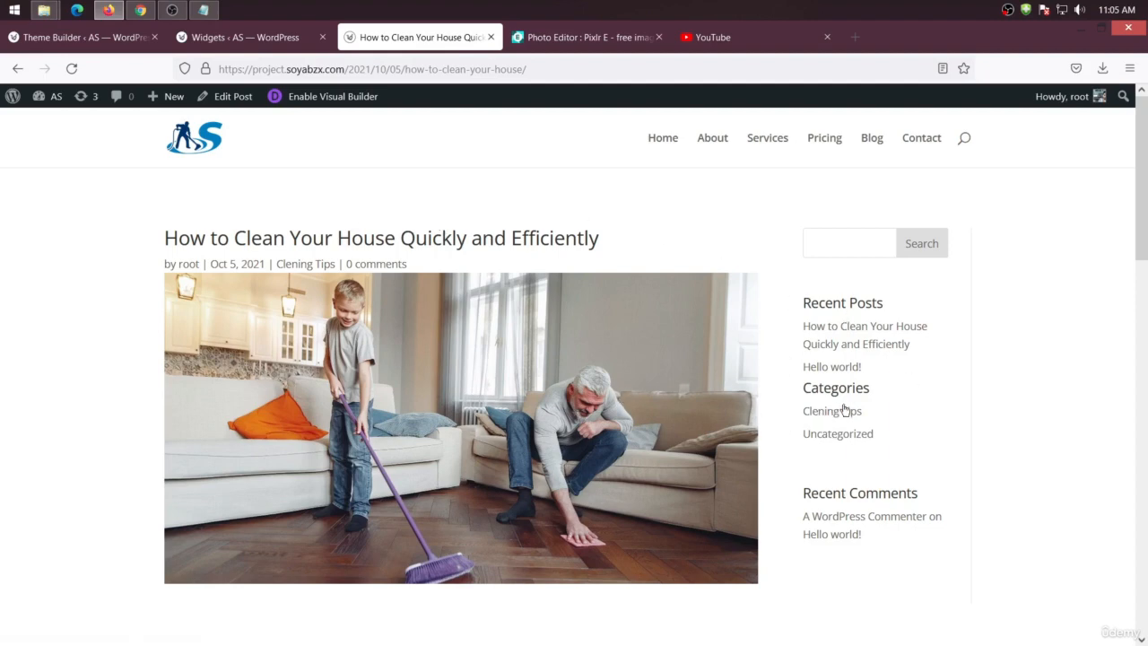
# Browse the full block library's widget blocks, then view the footer widgets on the post page
pyautogui.click(225, 45)
pyautogui.scroll(-3, 494, 421)
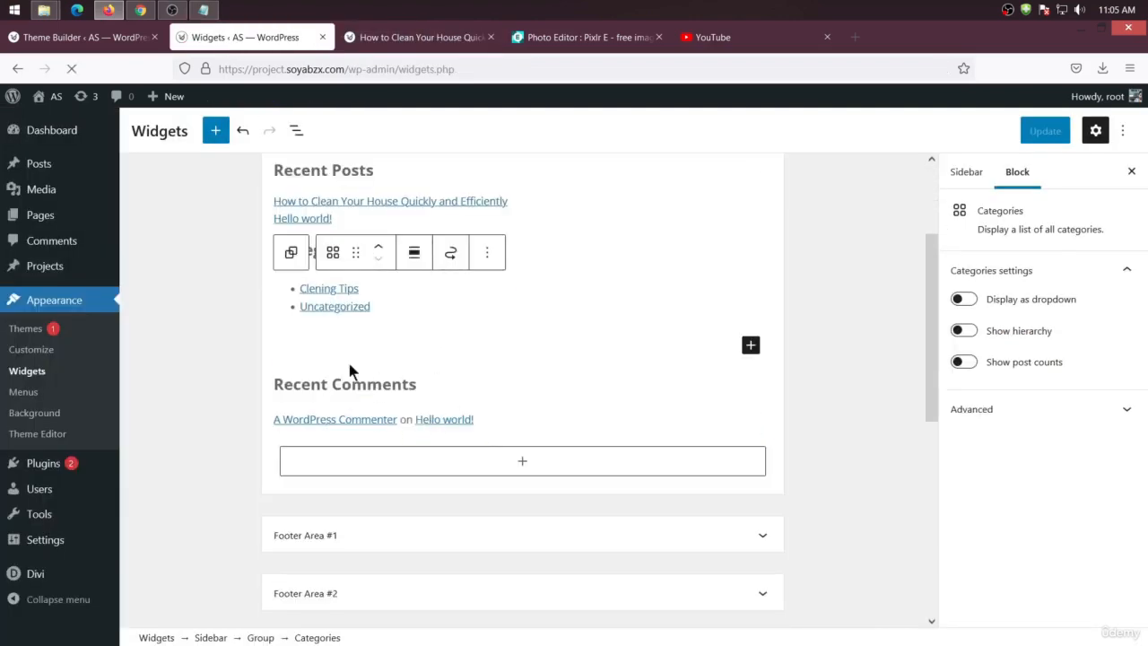
pyautogui.click(505, 487)
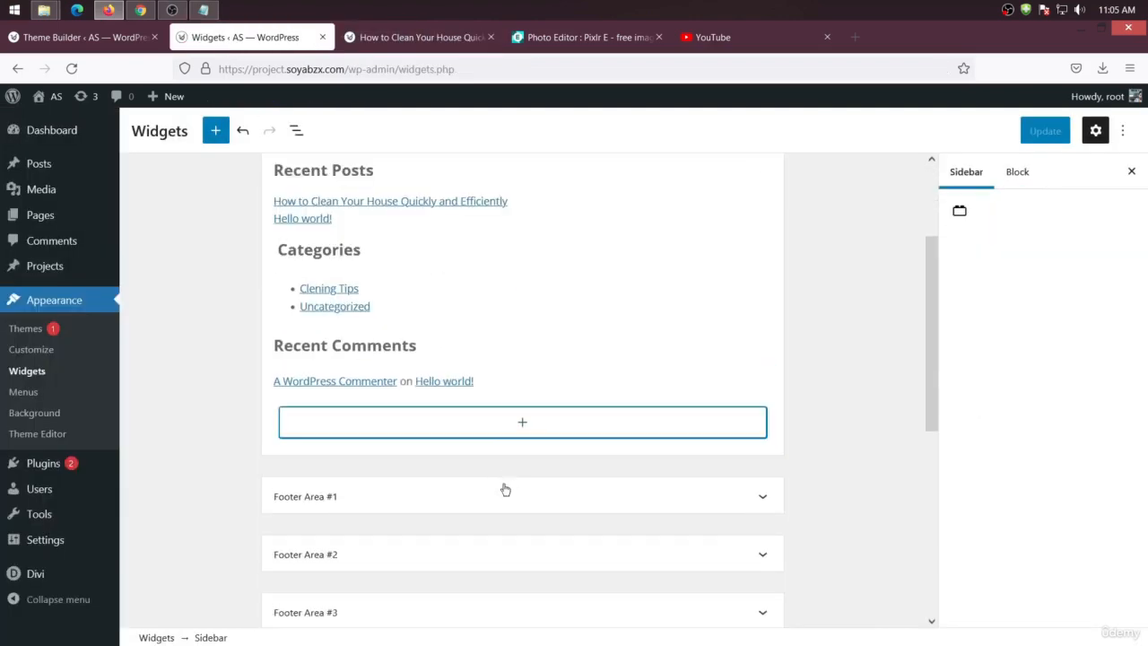
pyautogui.click(489, 433)
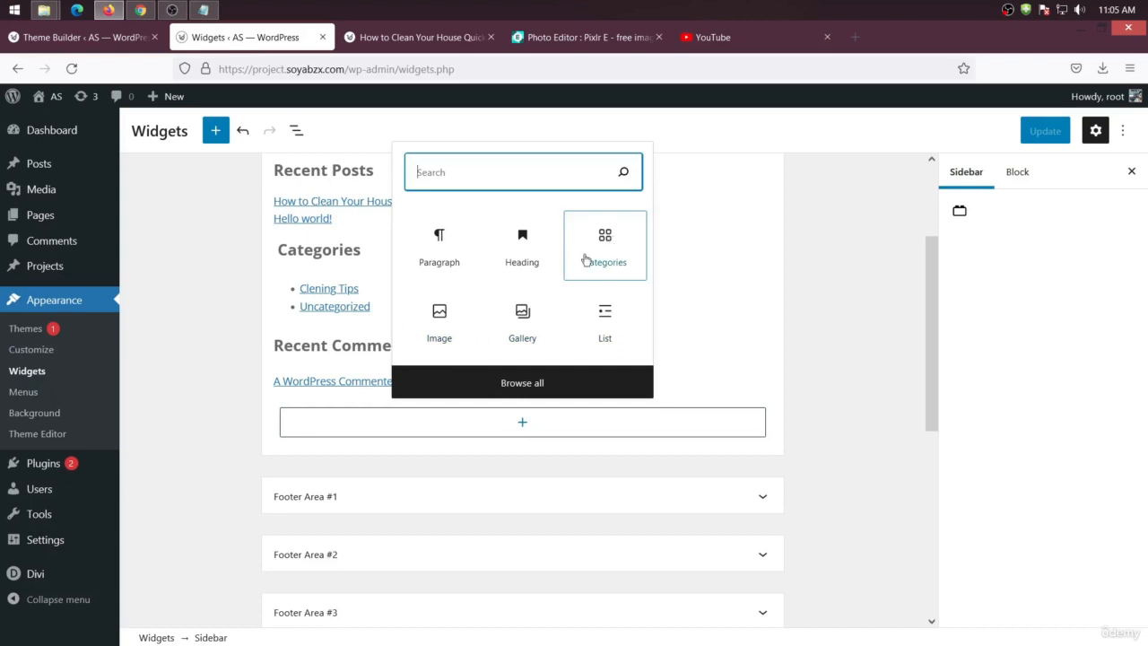
pyautogui.click(523, 384)
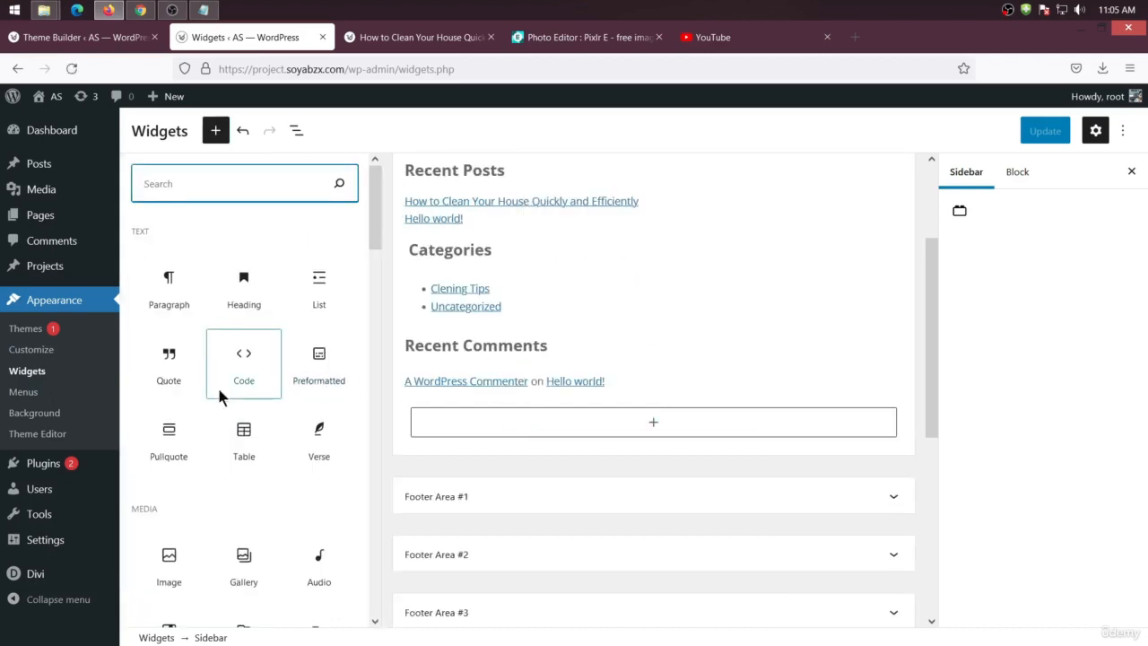
pyautogui.scroll(-2, 218, 399)
pyautogui.scroll(-8, 221, 422)
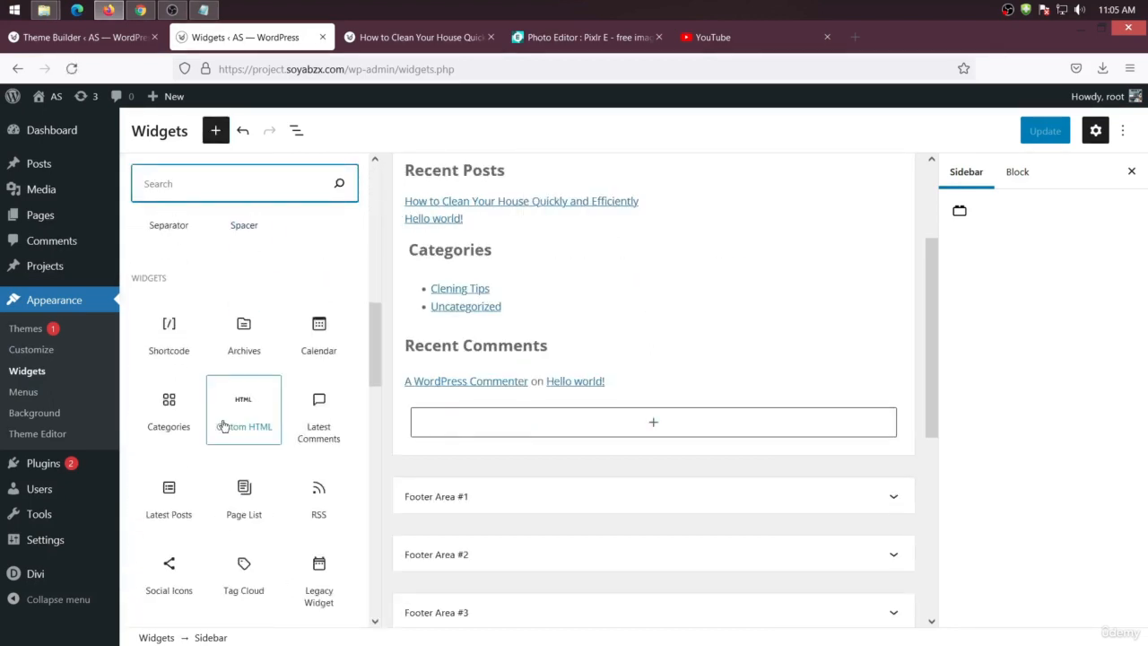
pyautogui.scroll(-3, 226, 430)
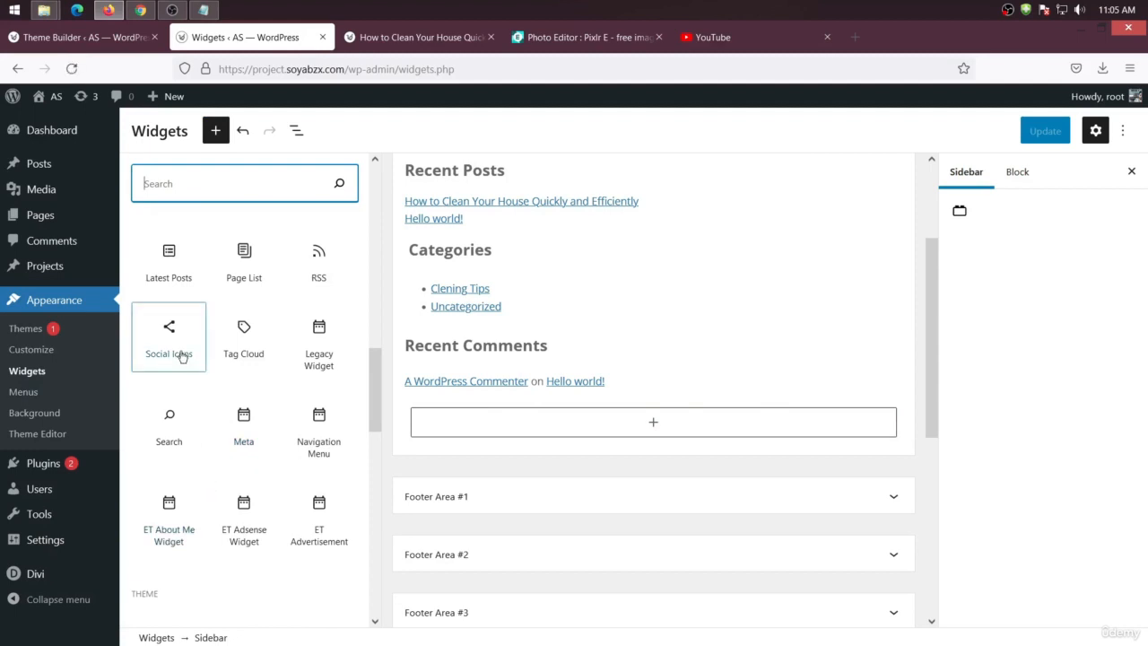
pyautogui.scroll(-5, 212, 357)
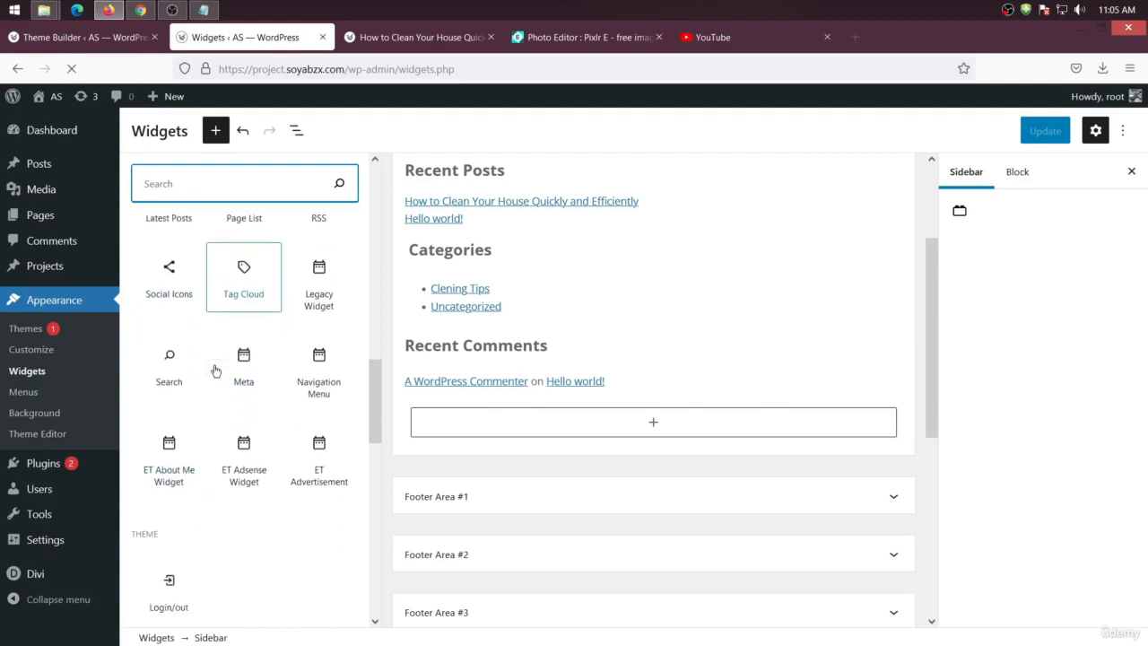
pyautogui.scroll(-10, 214, 374)
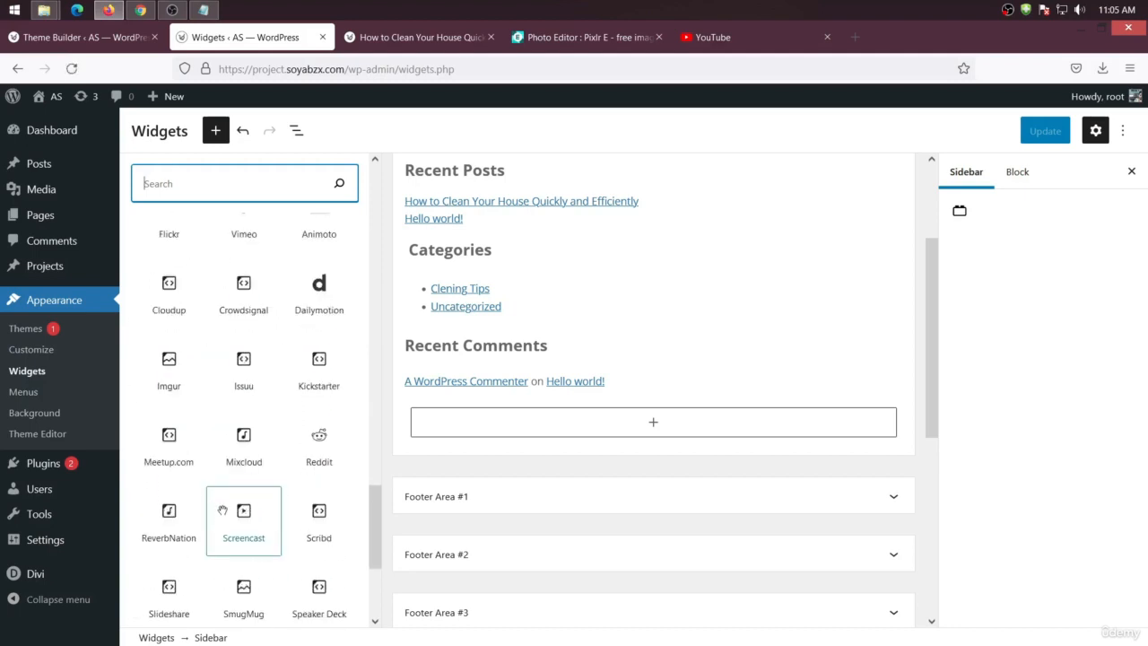
pyautogui.click(388, 41)
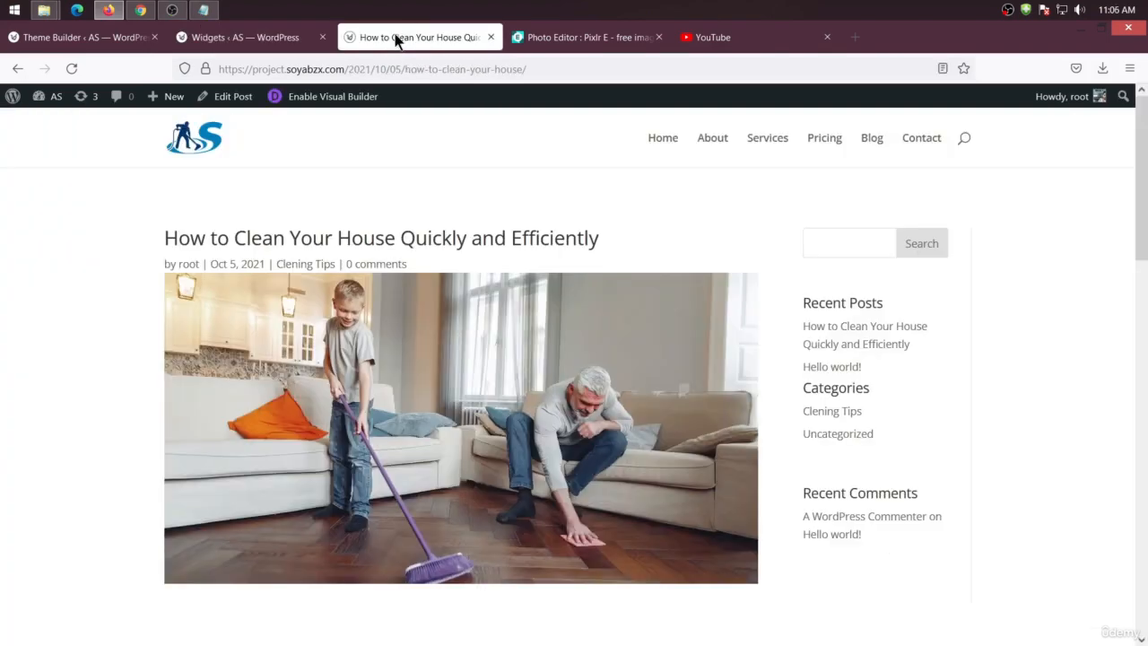
pyautogui.scroll(-15, 259, 538)
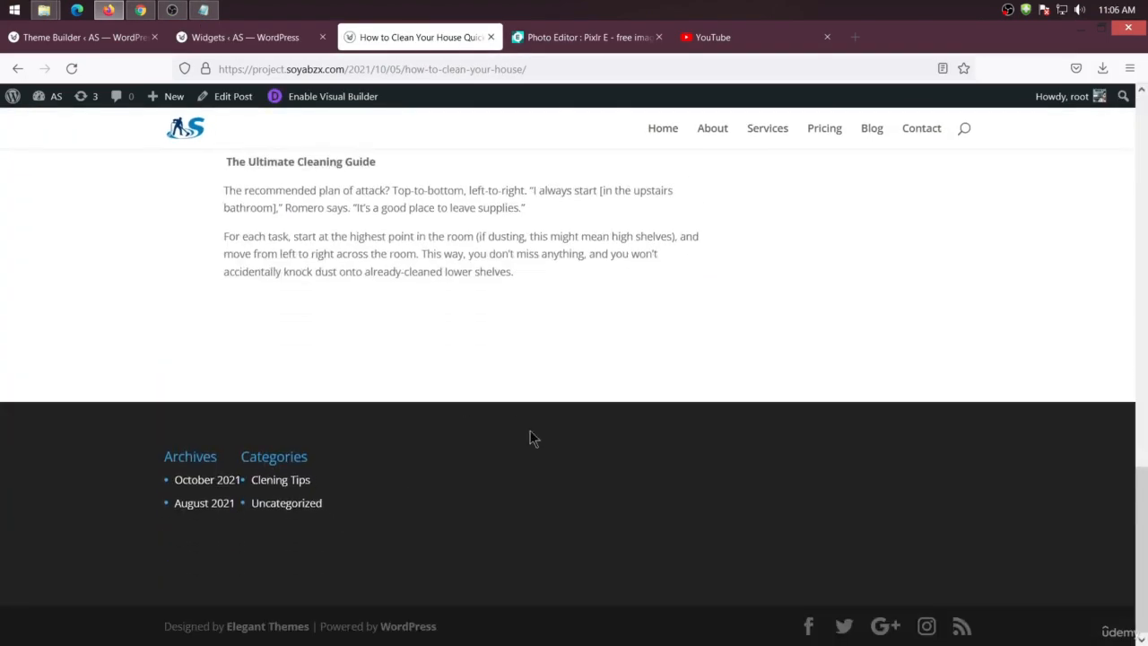
# Open Footer Area #1 and remove the Archives heading and the Archives list block
pyautogui.click(251, 38)
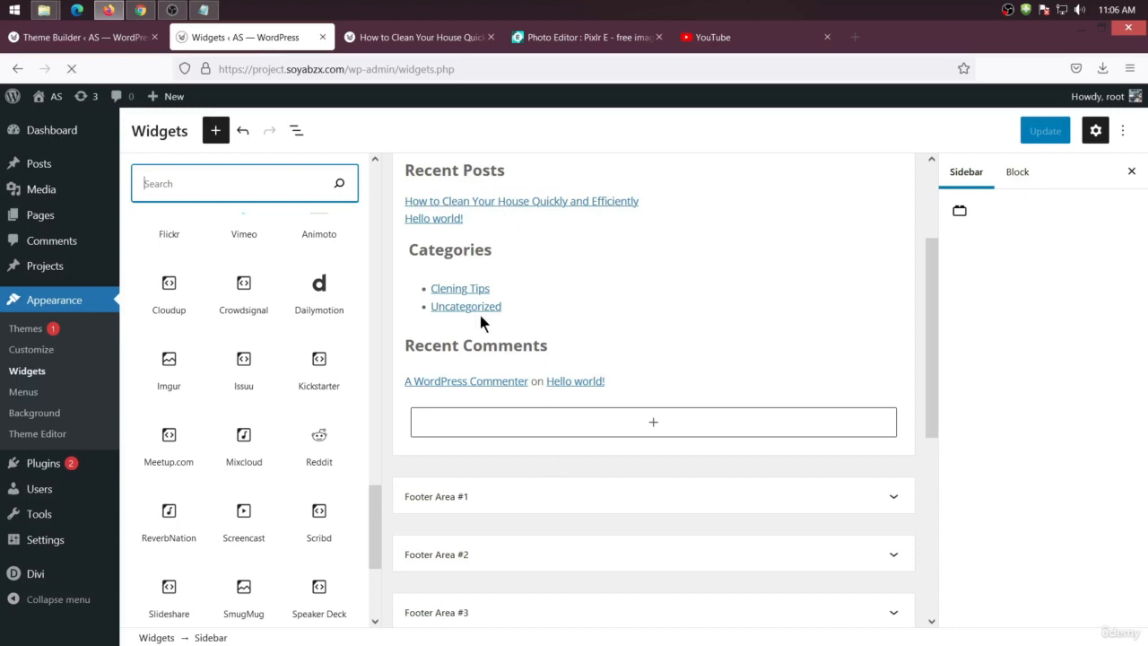
pyautogui.click(485, 499)
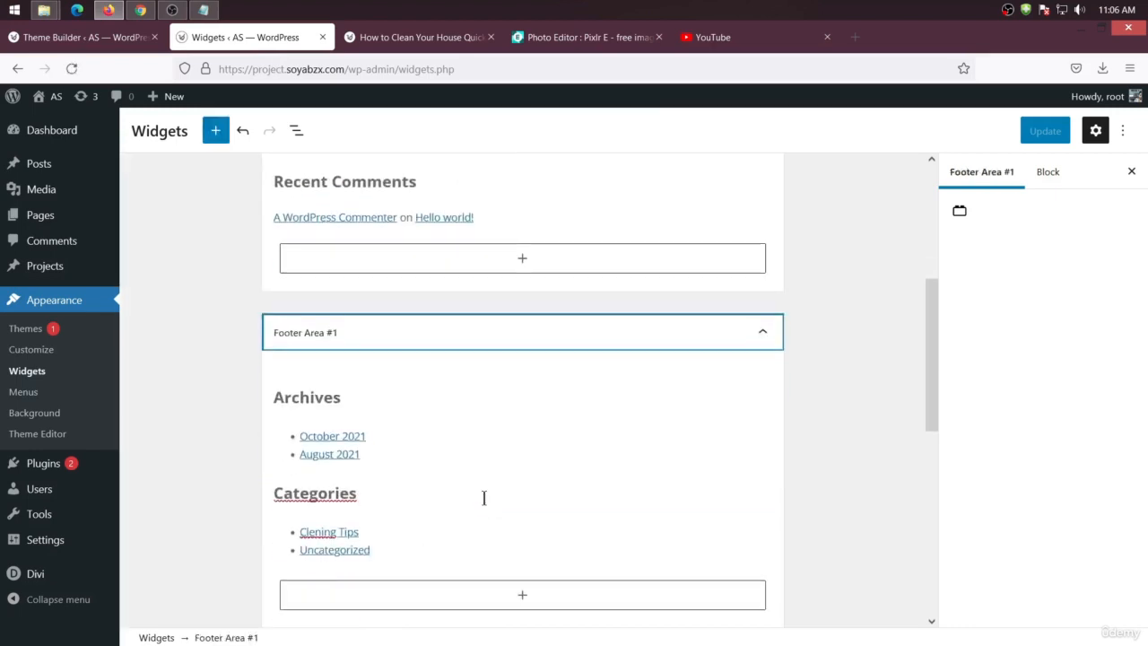
pyautogui.rightClick(309, 395)
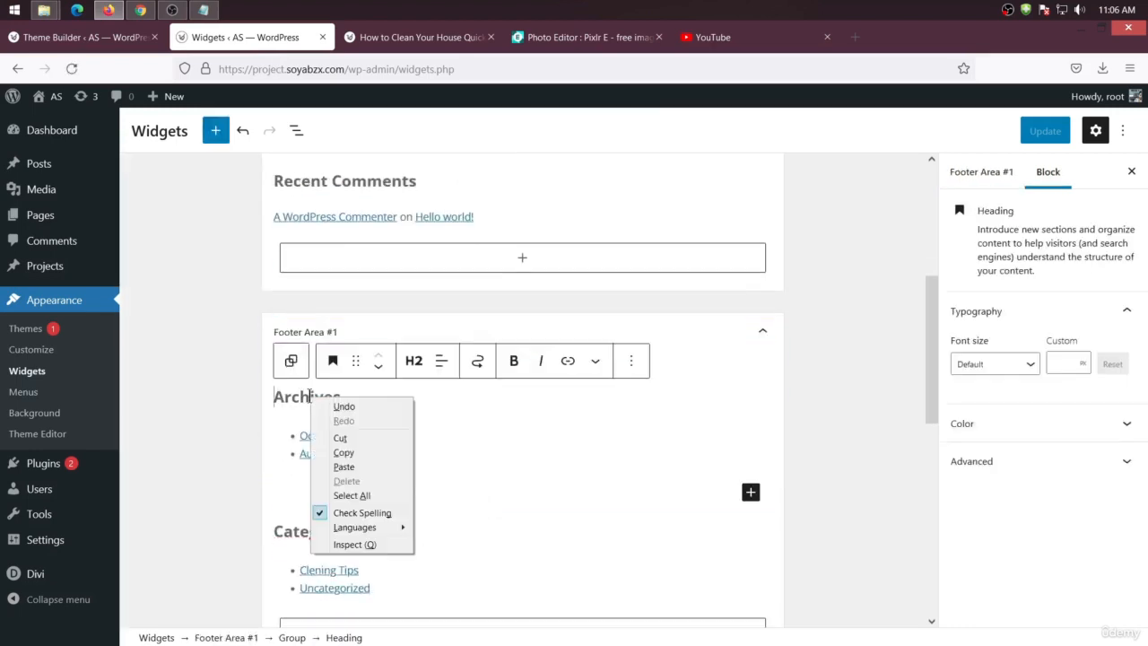
pyautogui.click(631, 360)
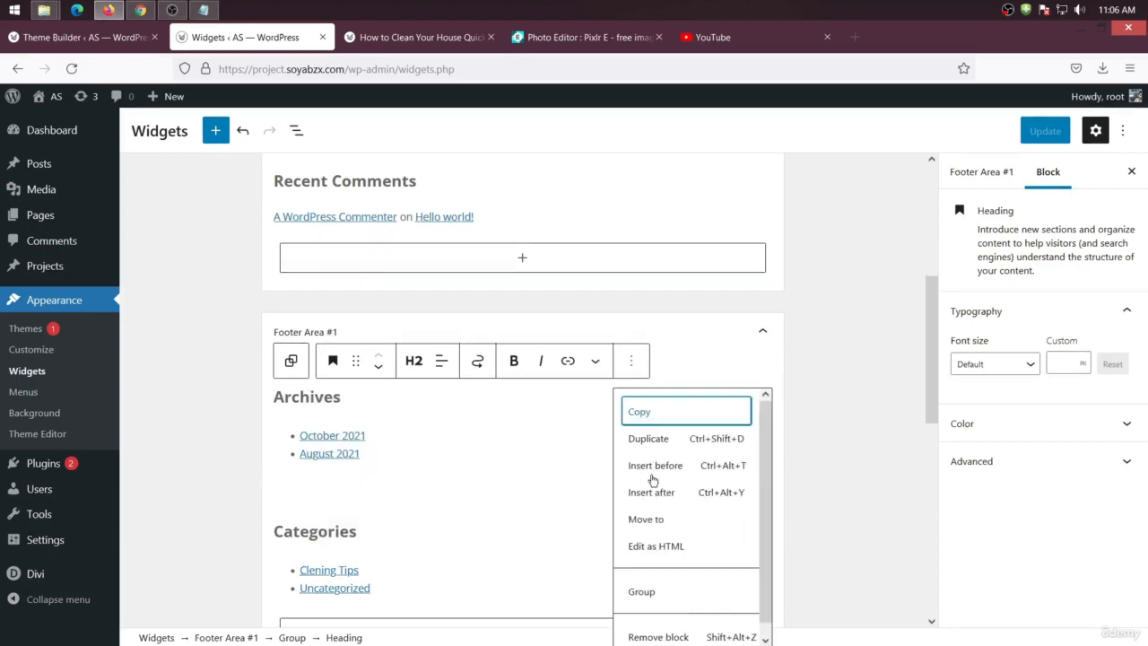
pyautogui.click(672, 637)
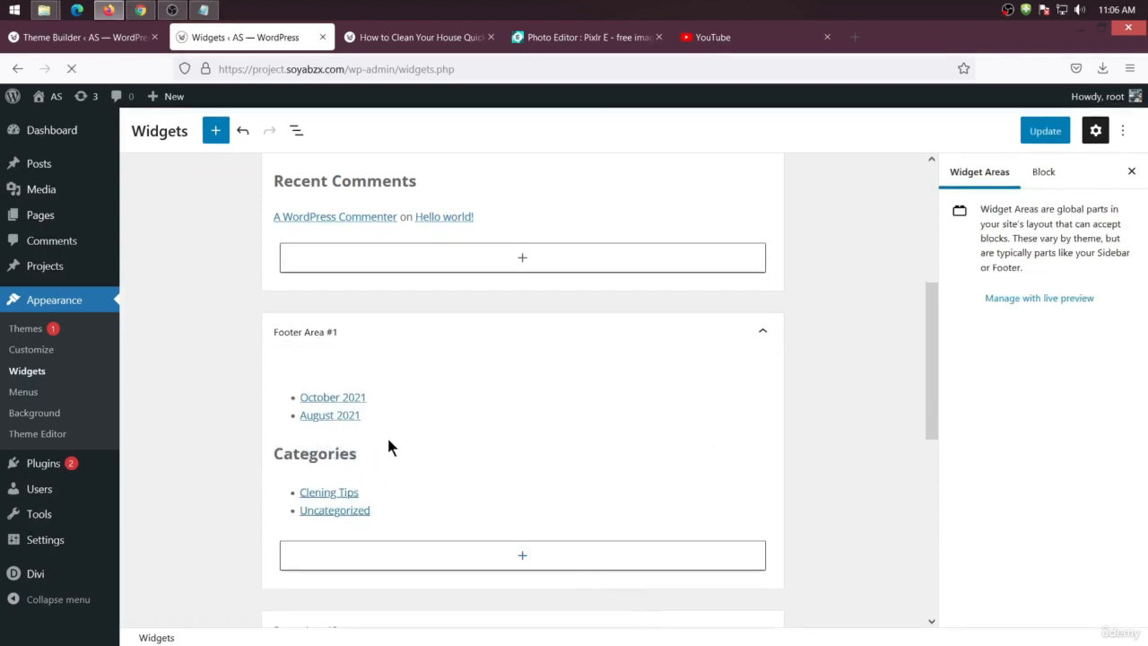
pyautogui.rightClick(339, 403)
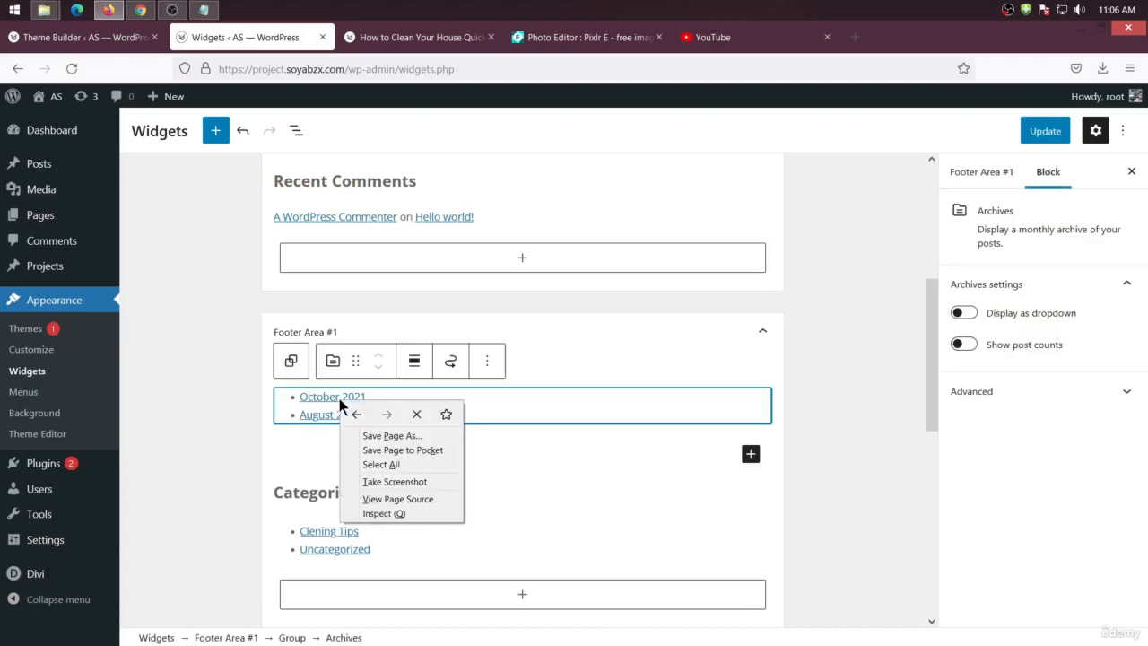
pyautogui.press('Escape')
pyautogui.click(487, 360)
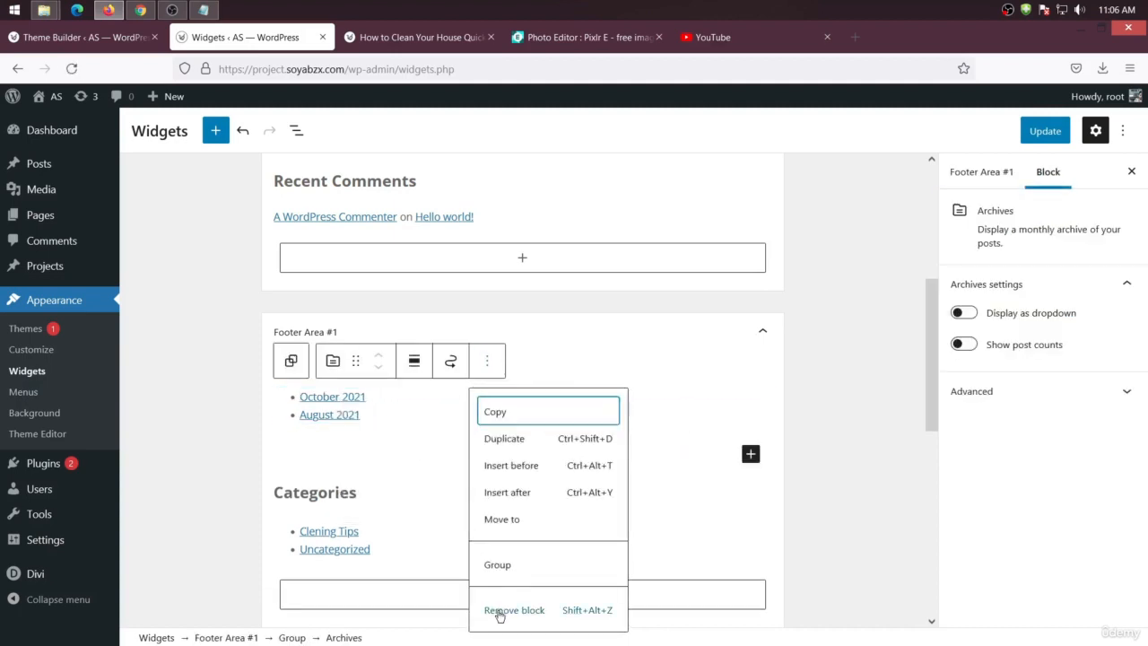
pyautogui.click(502, 610)
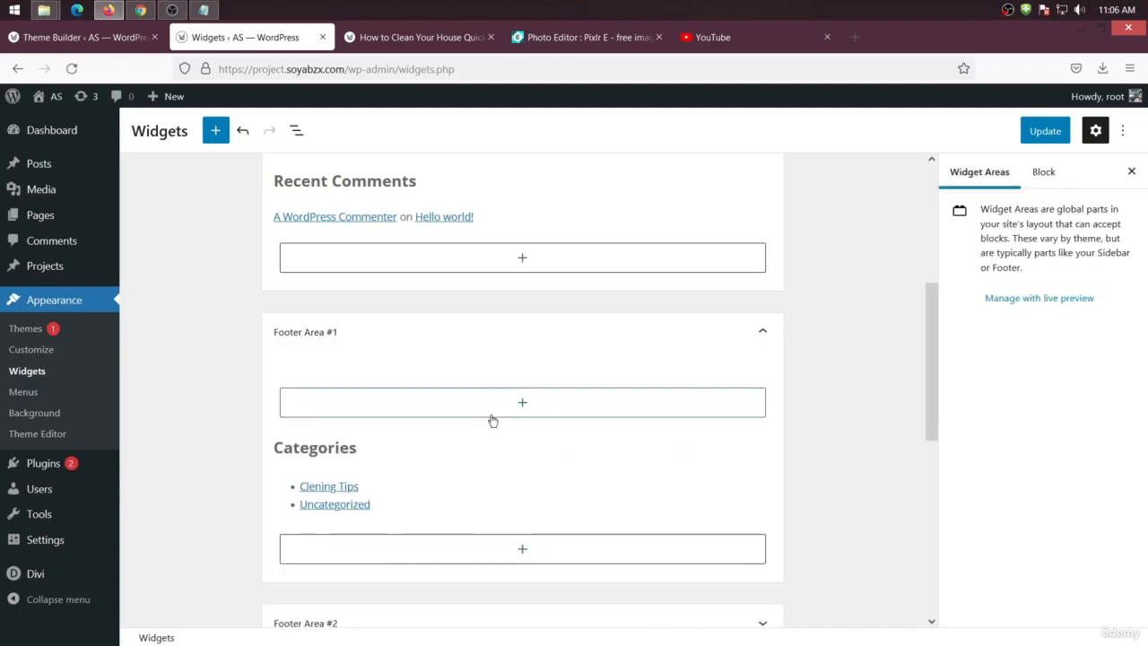
# Remove the Categories heading and the Categories list block from Footer Area #1 and update the widgets
pyautogui.rightClick(322, 444)
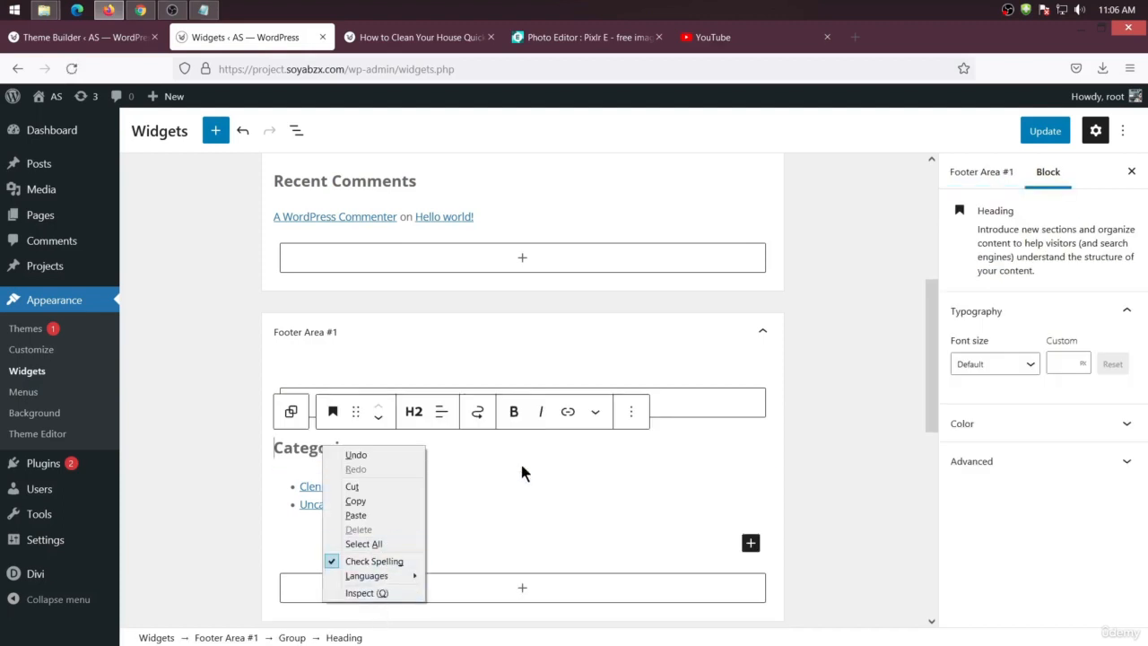
pyautogui.press('Escape')
pyautogui.click(631, 411)
pyautogui.click(650, 364)
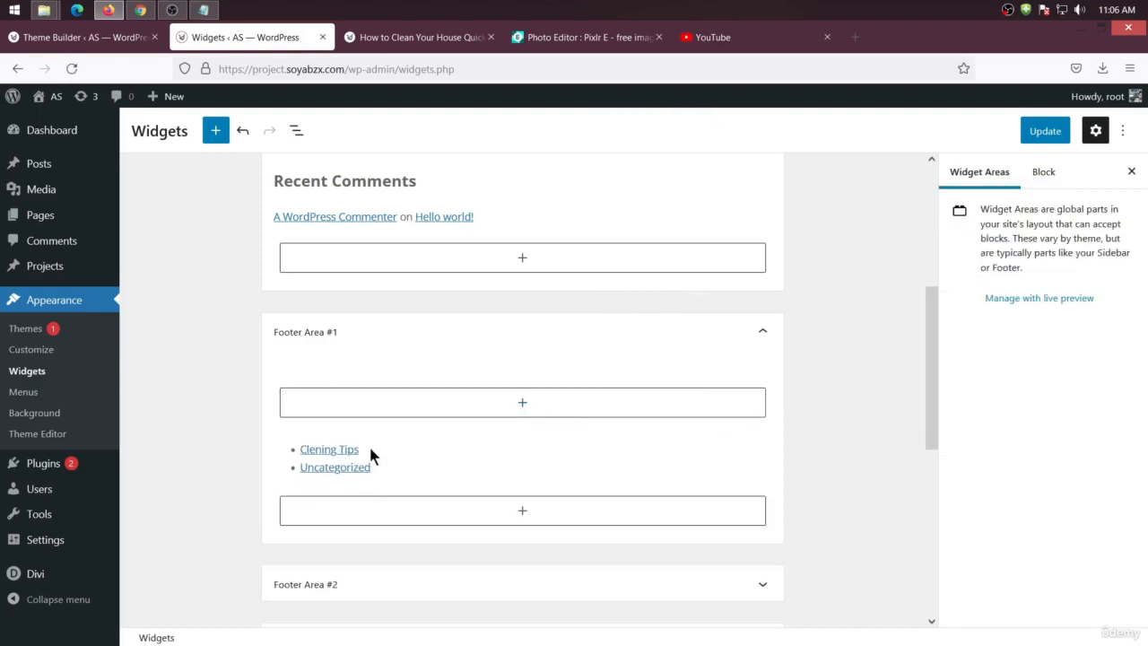
pyautogui.rightClick(348, 451)
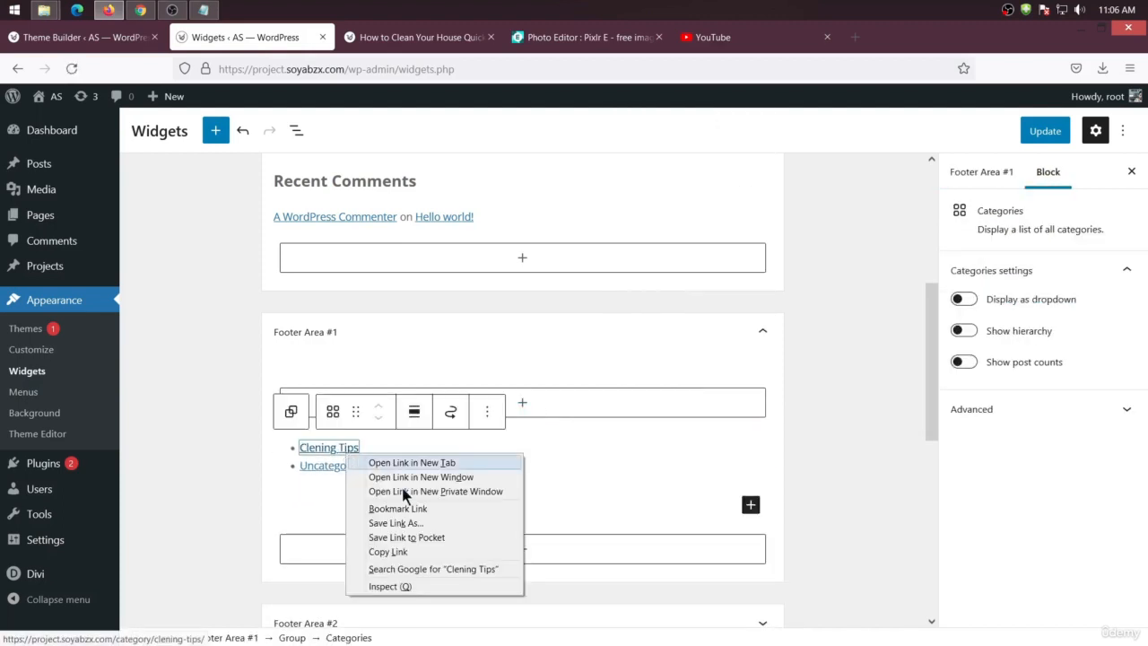
pyautogui.press('Escape')
pyautogui.click(486, 411)
pyautogui.click(523, 508)
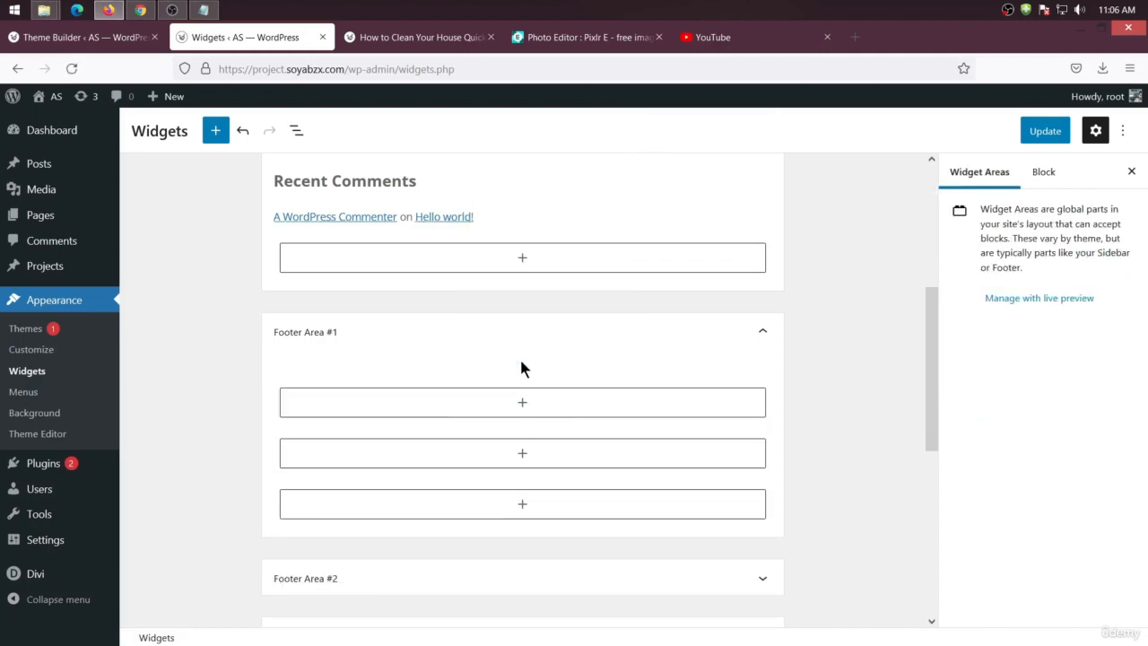
pyautogui.click(1045, 131)
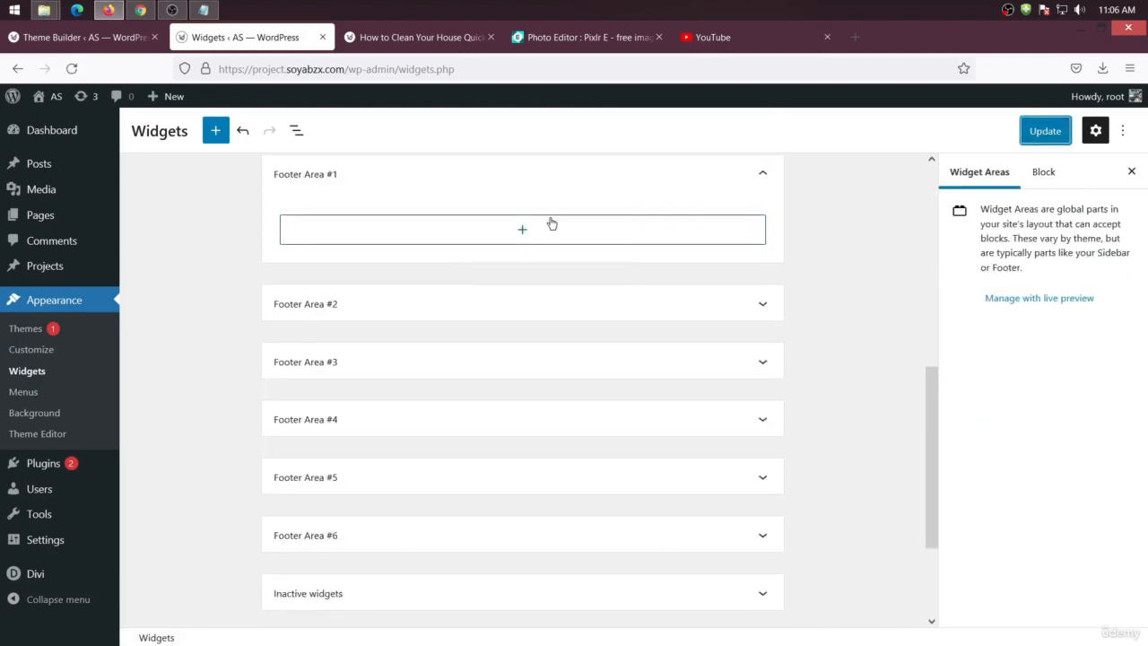
# Reload the post in its tab and scroll down to check the footer
pyautogui.click(422, 39)
pyautogui.rightClick(122, 240)
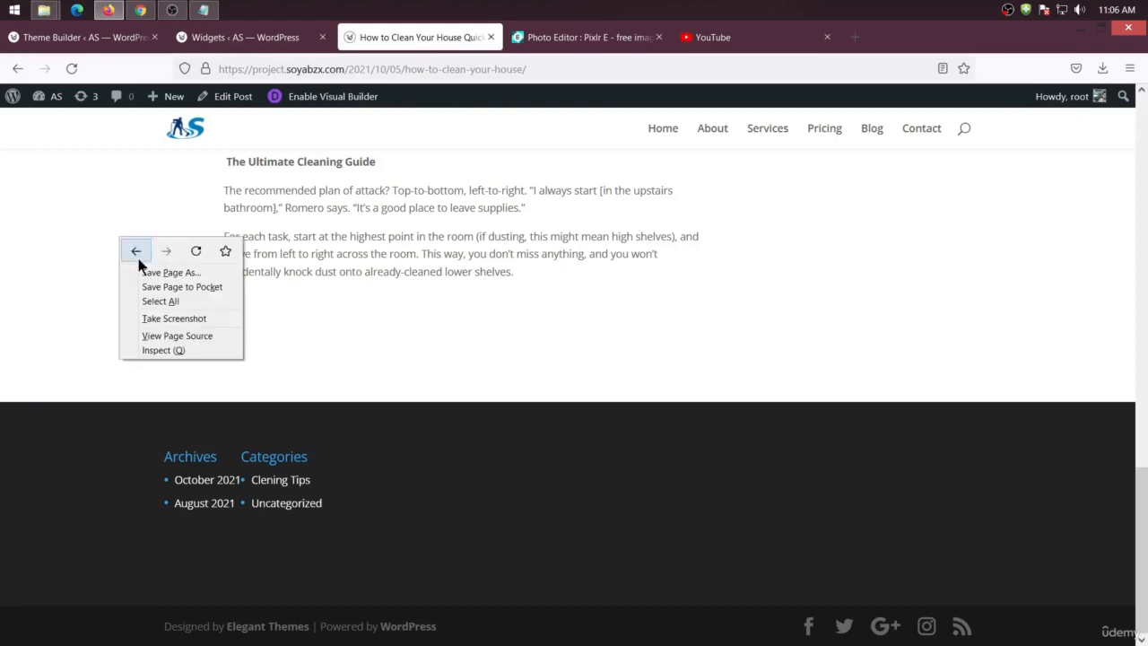
pyautogui.click(192, 251)
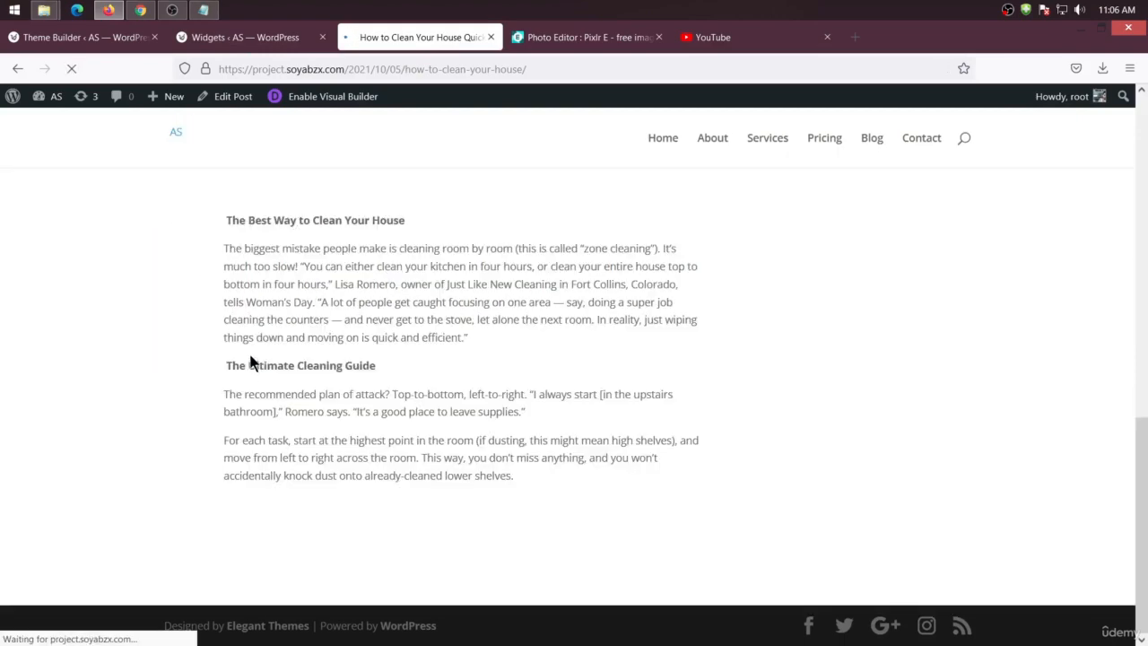
pyautogui.scroll(-3, 576, 454)
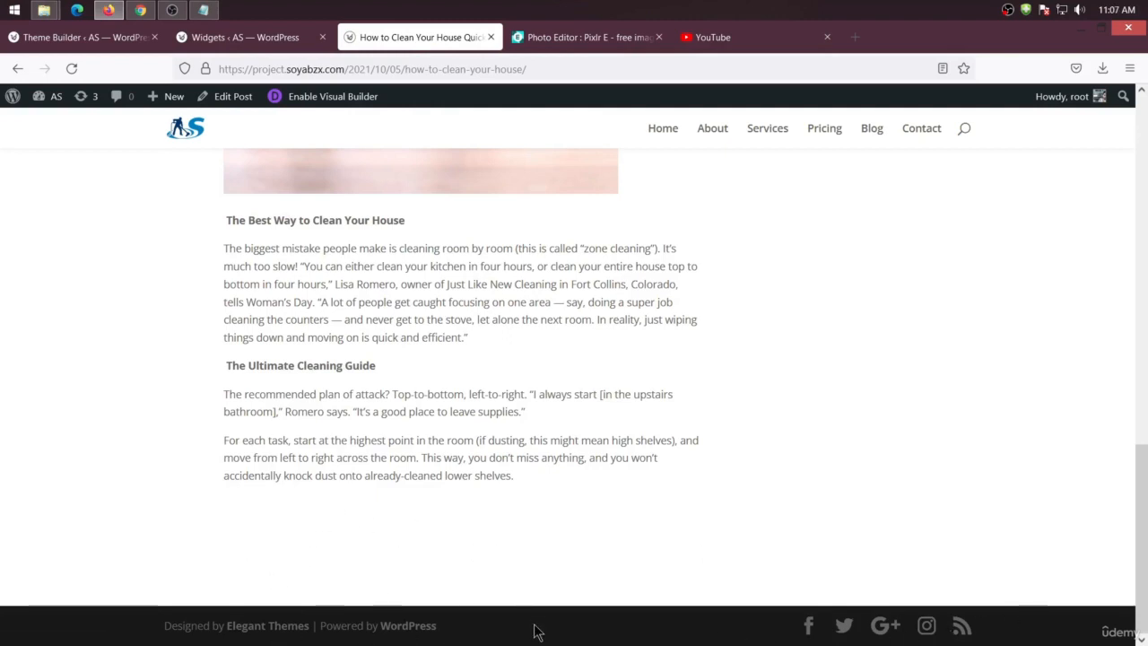
# Close the body layout editor and add a custom footer to the All Posts template copied from All Pages, then save changes
pyautogui.click(108, 36)
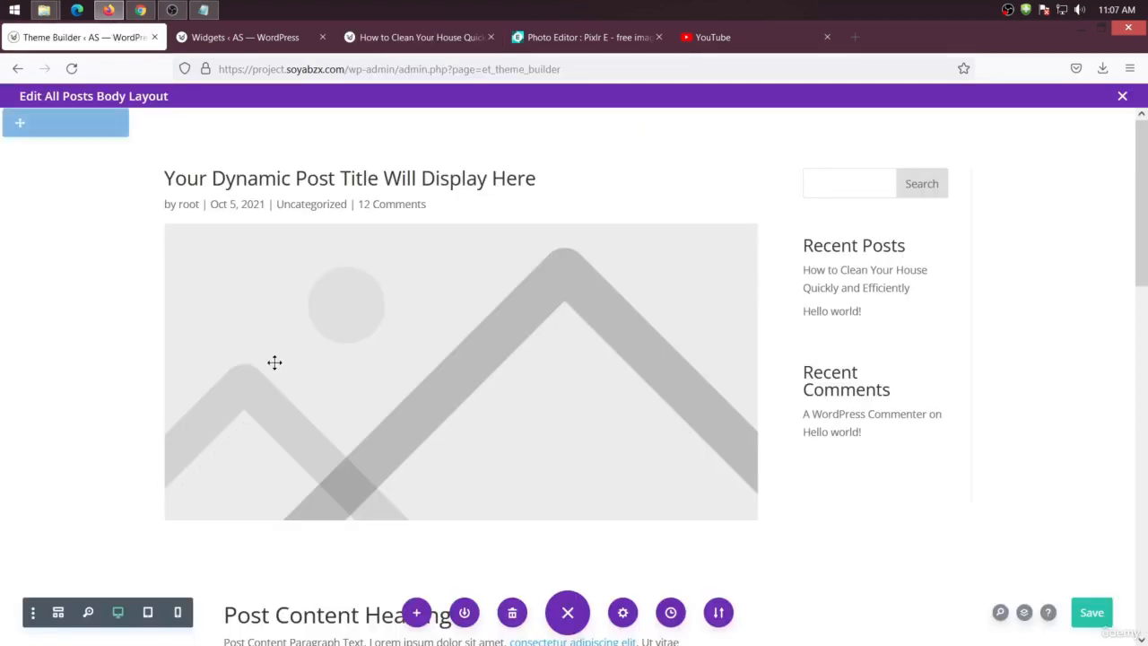
pyautogui.click(1122, 97)
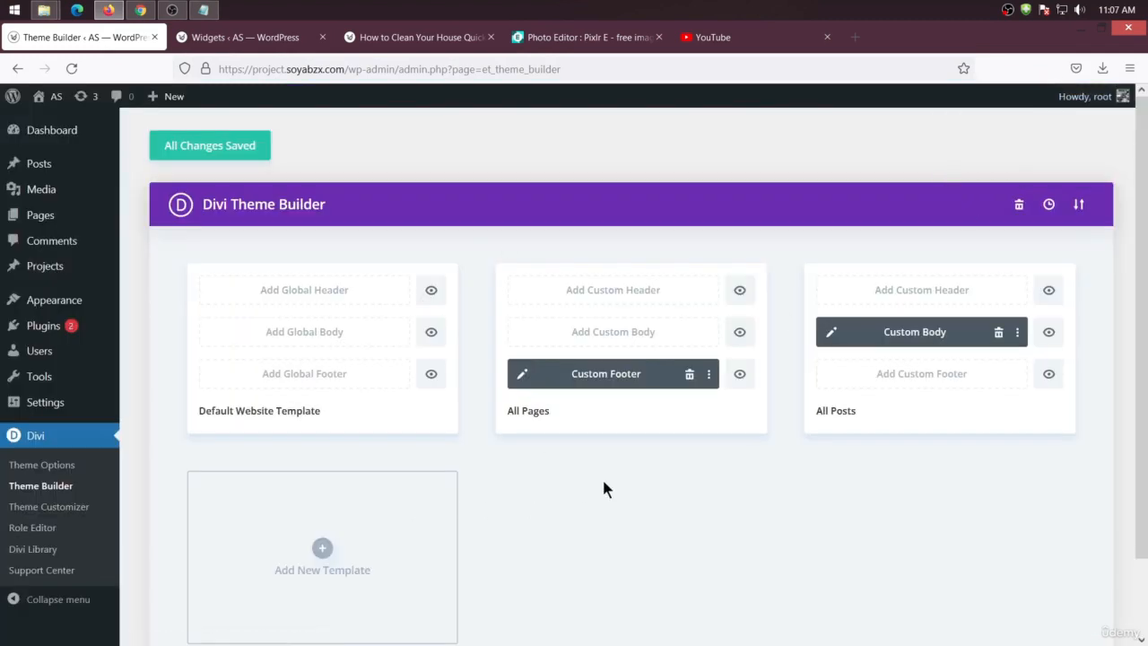
pyautogui.click(939, 374)
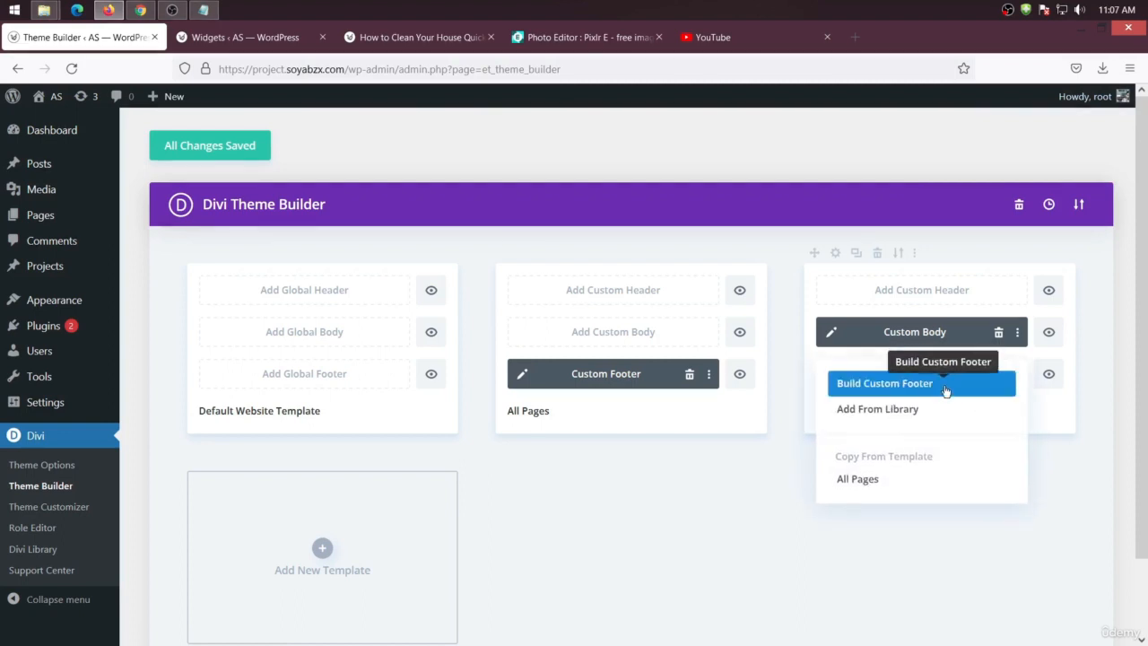
pyautogui.click(854, 479)
pyautogui.click(255, 147)
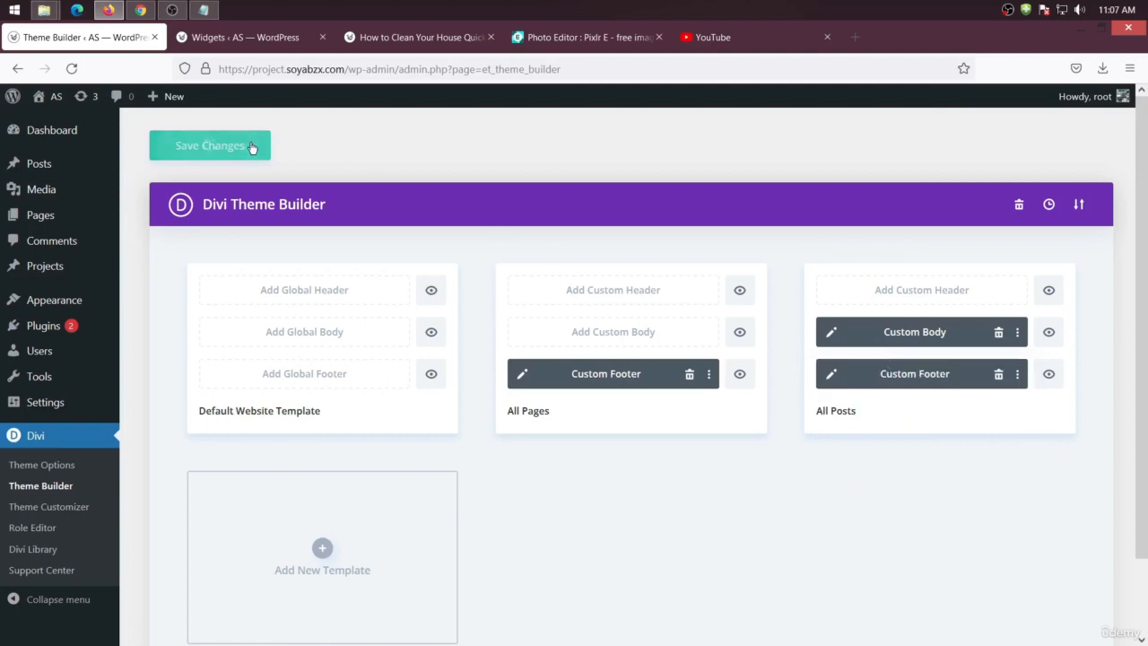
# Reload the post page and scroll through it to check the new footer
pyautogui.click(417, 37)
pyautogui.rightClick(54, 242)
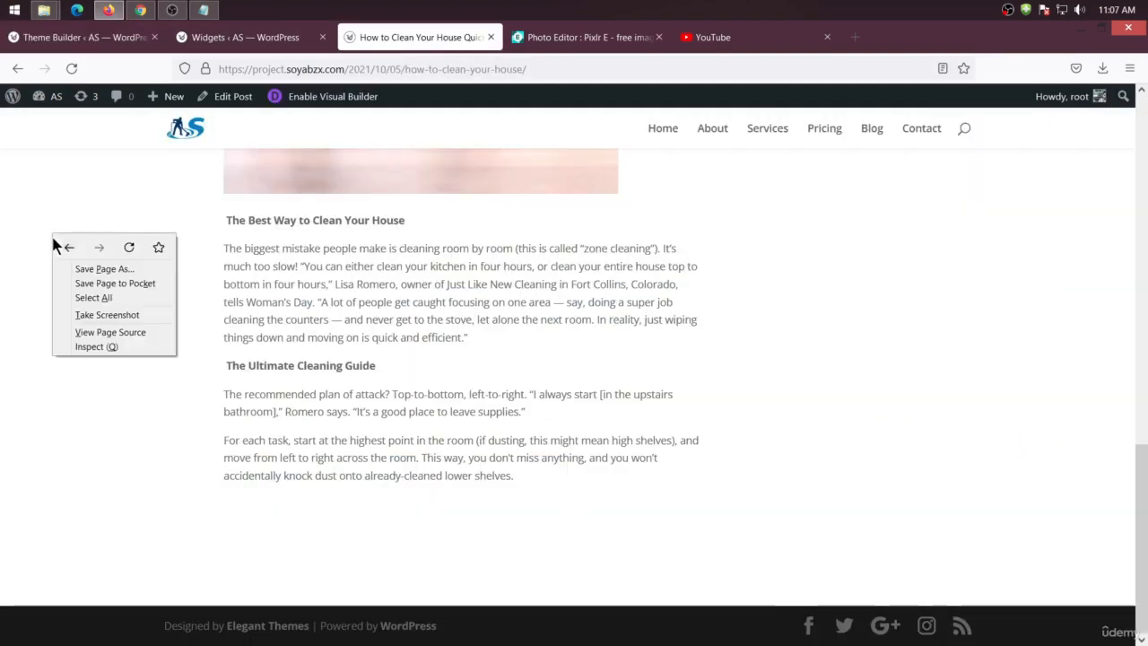
pyautogui.click(127, 251)
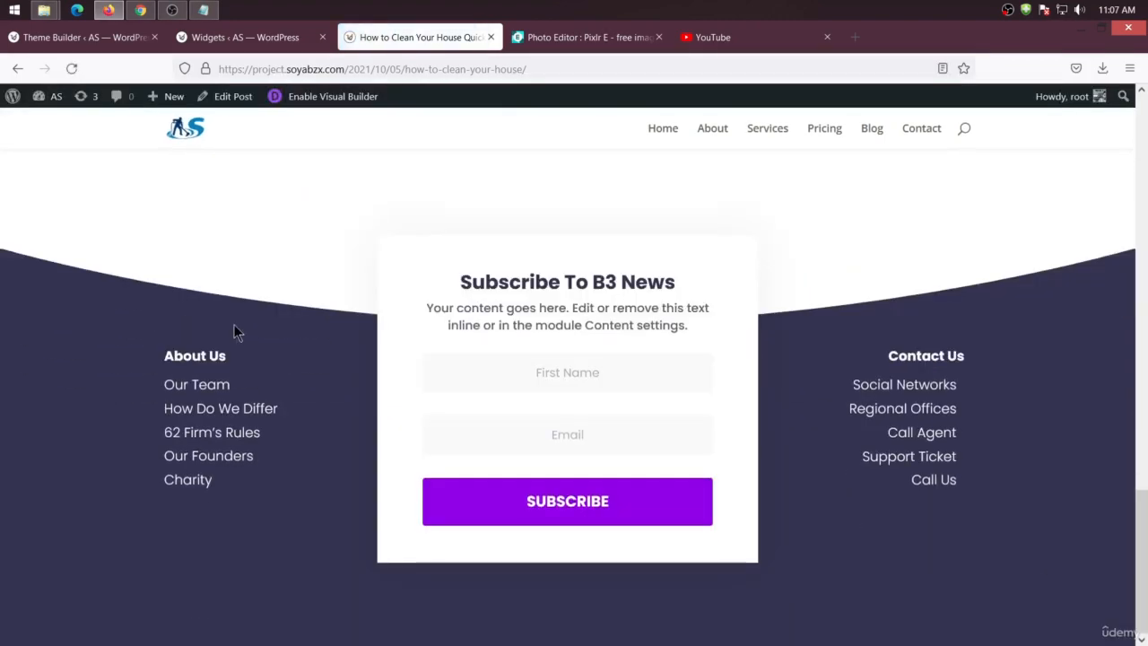
pyautogui.scroll(-3, 233, 335)
pyautogui.scroll(12, 356, 341)
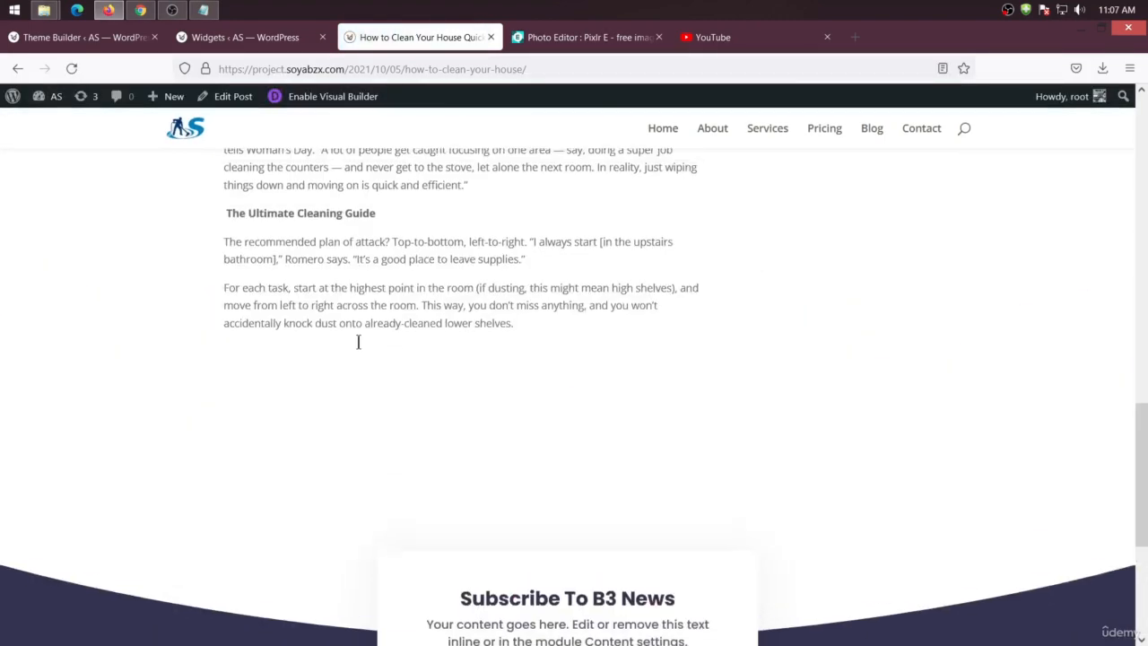
pyautogui.scroll(4, 356, 340)
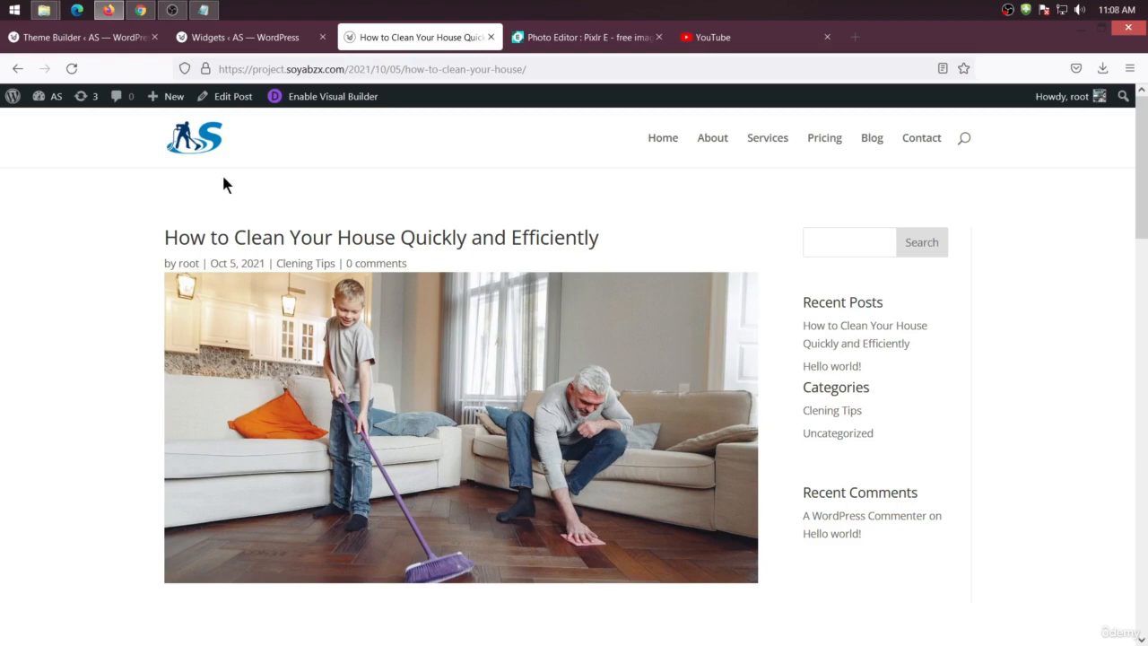
# Open the Blog page from the site menu and scroll through its layout and sidebar
pyautogui.scroll(-2, 224, 175)
pyautogui.click(880, 130)
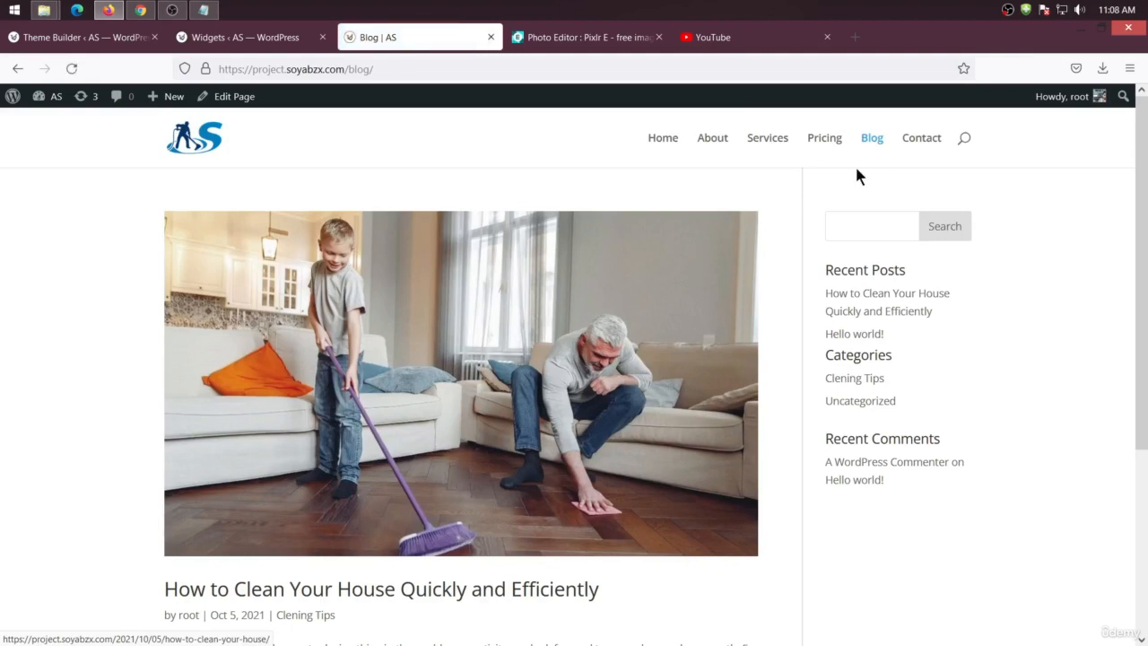
pyautogui.scroll(-3, 686, 516)
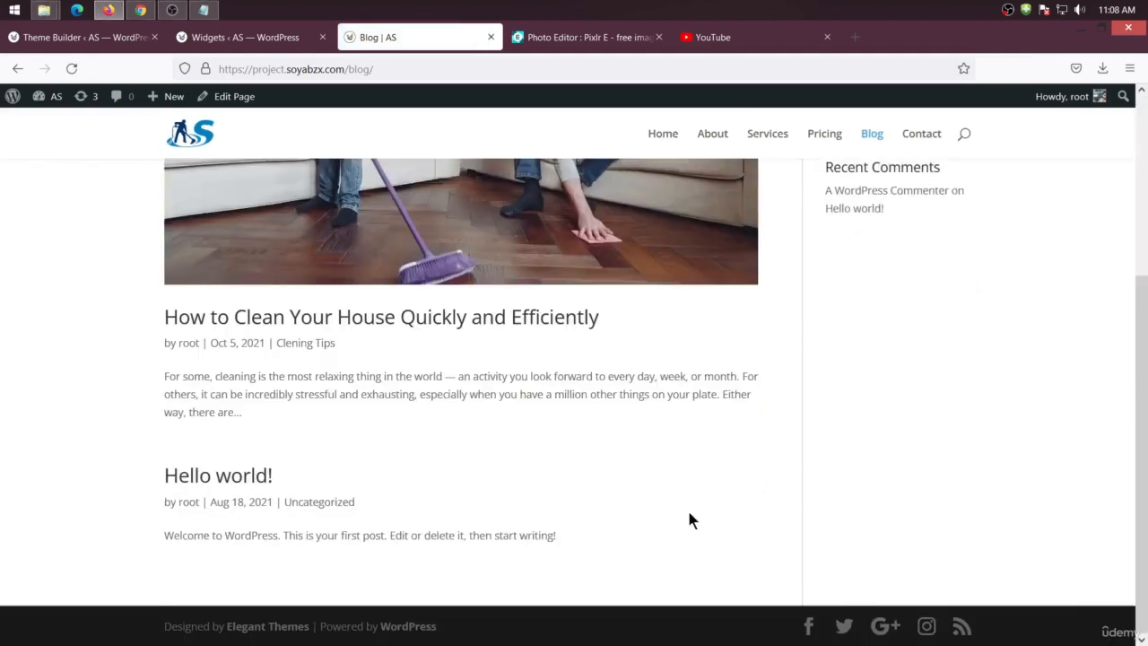
pyautogui.scroll(3, 686, 502)
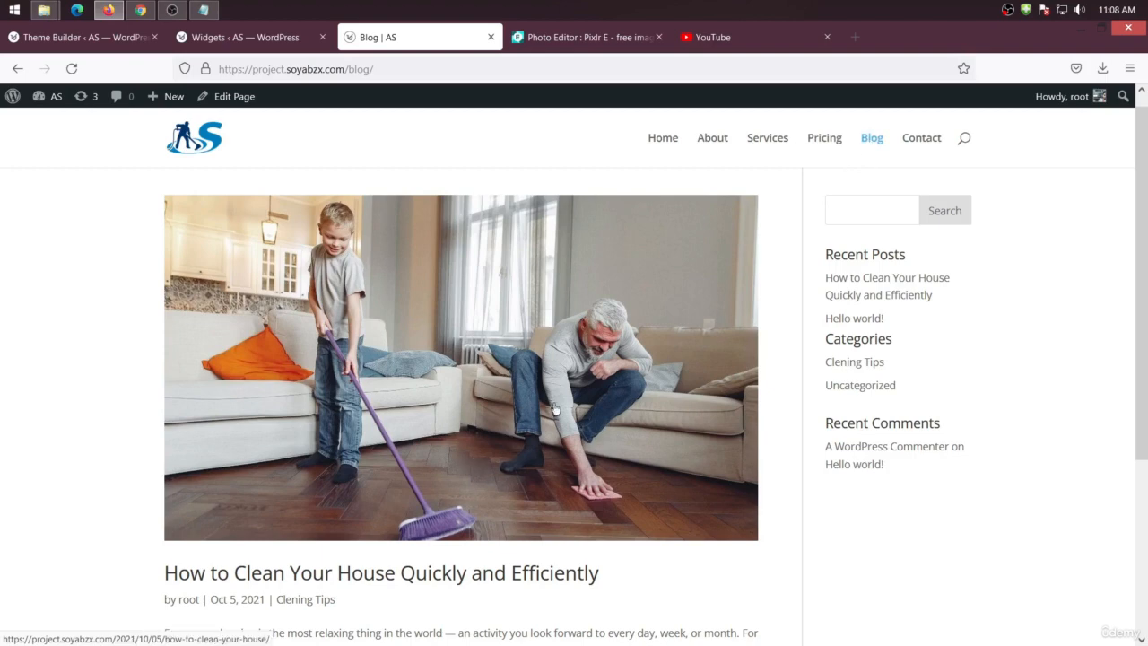
pyautogui.scroll(-2, 400, 509)
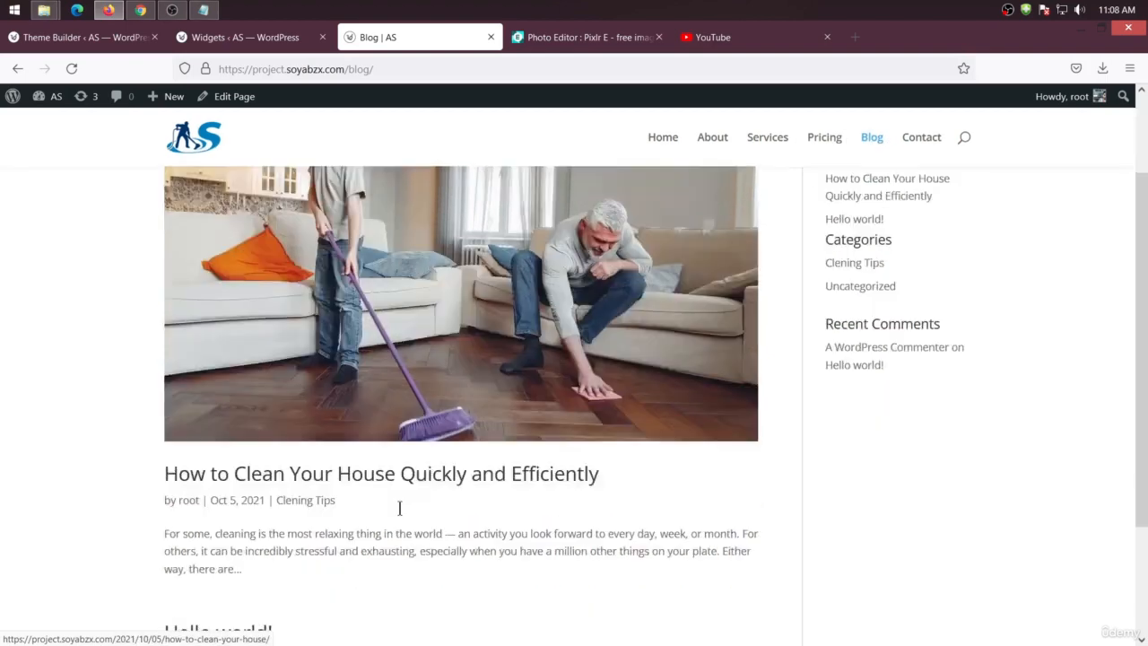
pyautogui.scroll(-2, 400, 508)
pyautogui.scroll(4, 503, 314)
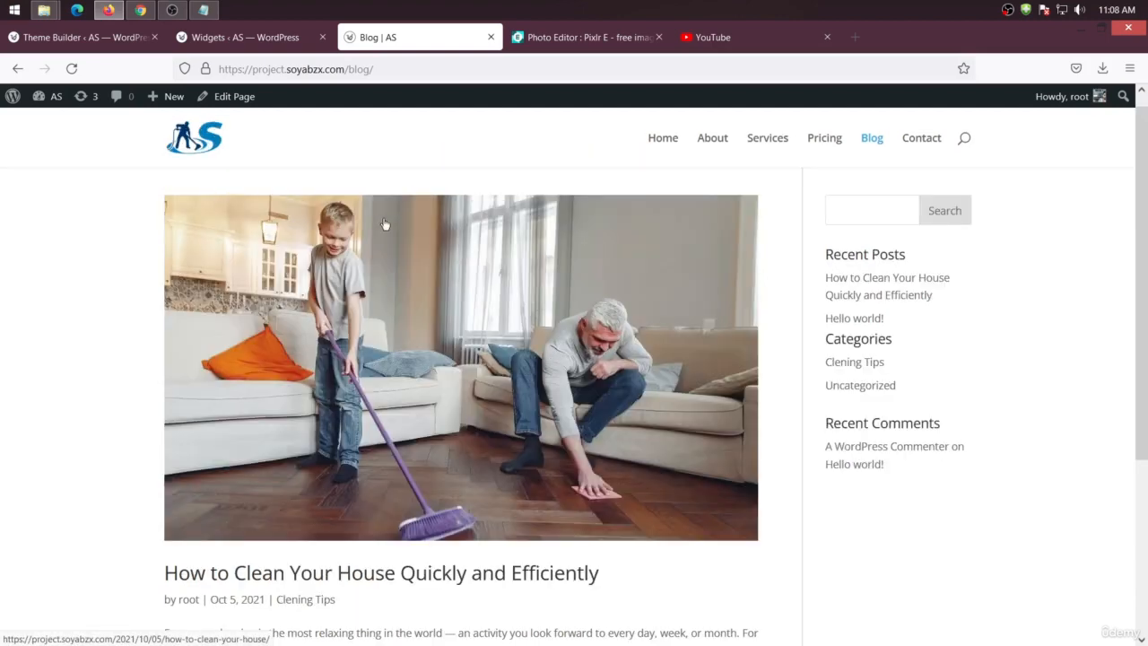
# Close the Widgets tab, open the posts list and move the Hello world! post to the Trash
pyautogui.click(224, 40)
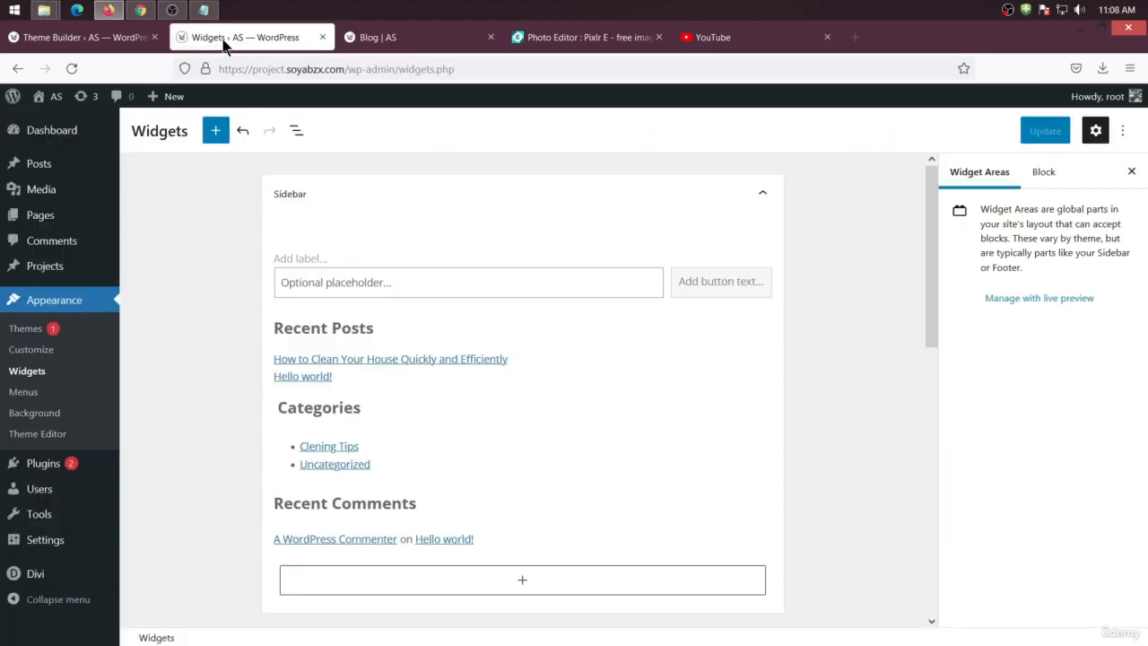
pyautogui.click(321, 37)
pyautogui.click(63, 37)
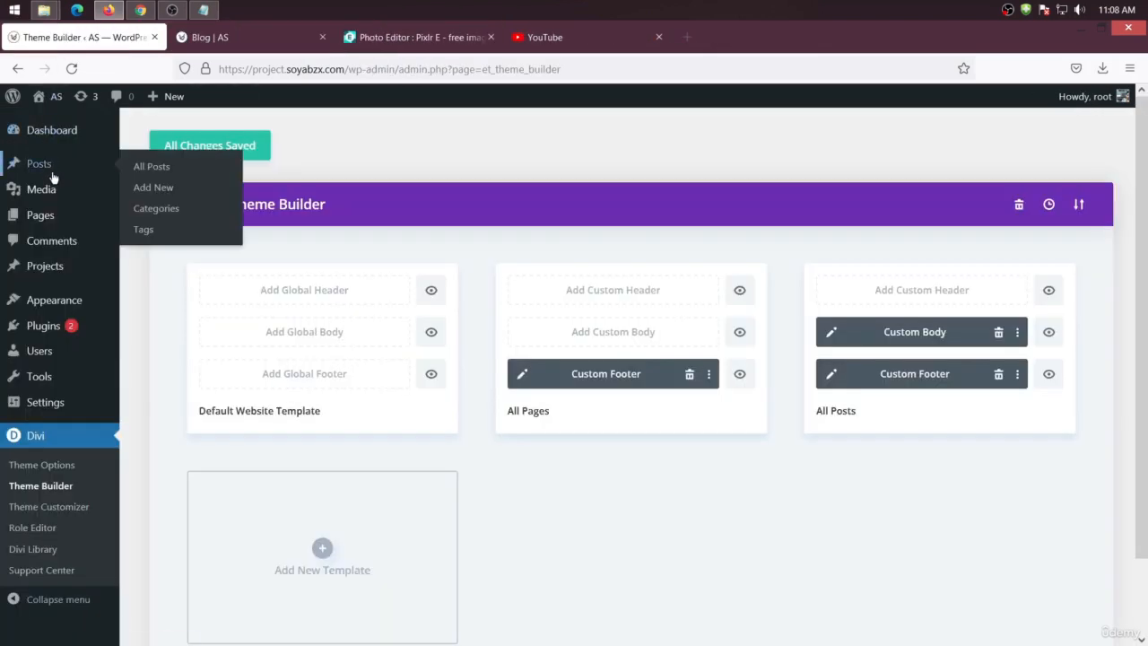
pyautogui.click(152, 167)
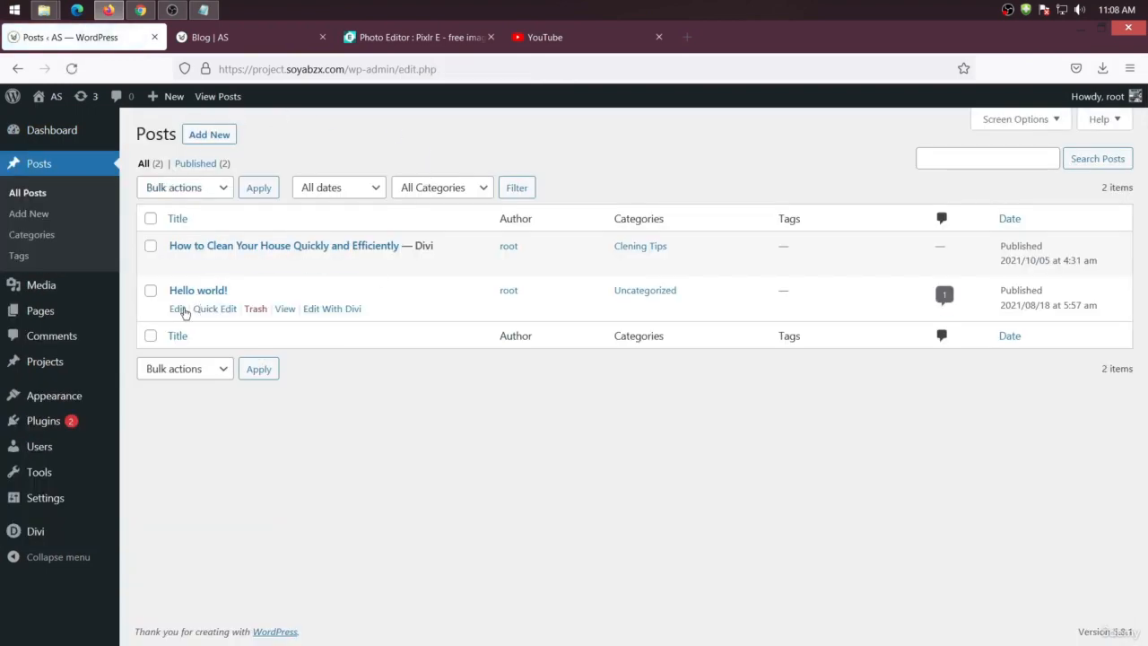
pyautogui.click(255, 310)
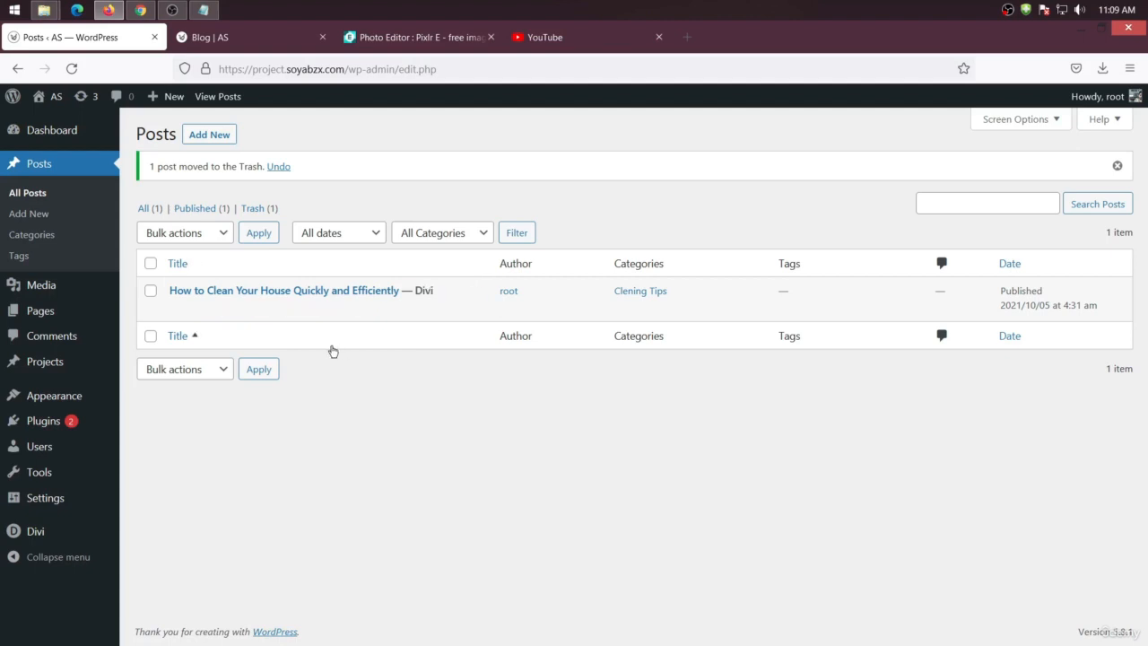
# Search the plugin directory for duplicator and install the Post Duplicator plugin
pyautogui.moveTo(381, 318)
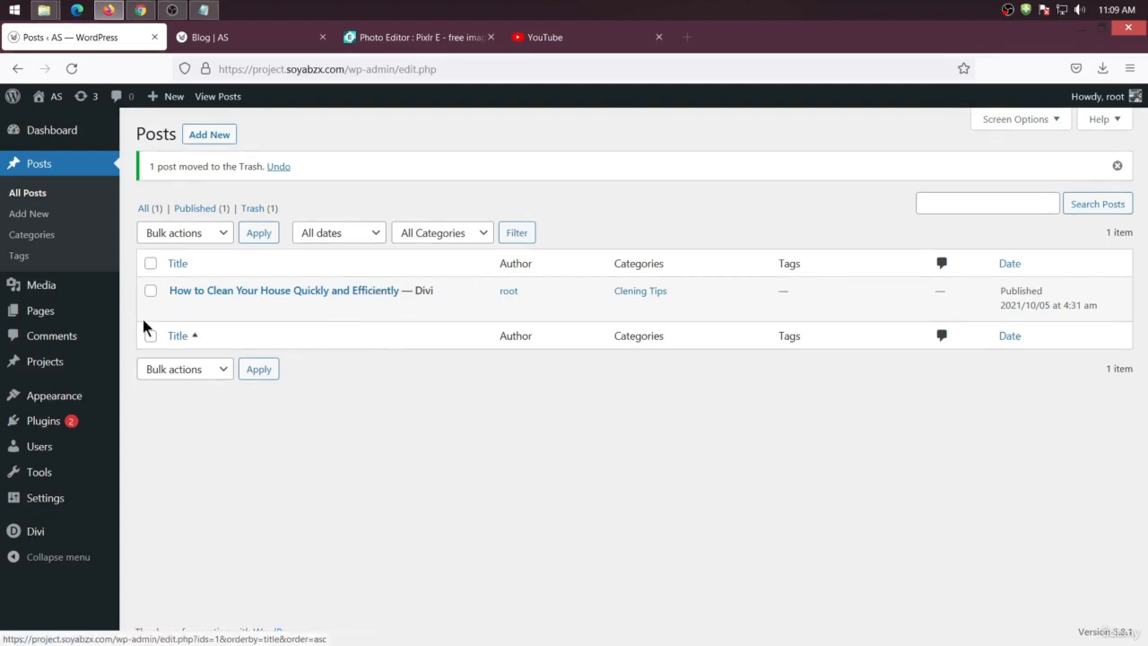
pyautogui.moveTo(54, 420)
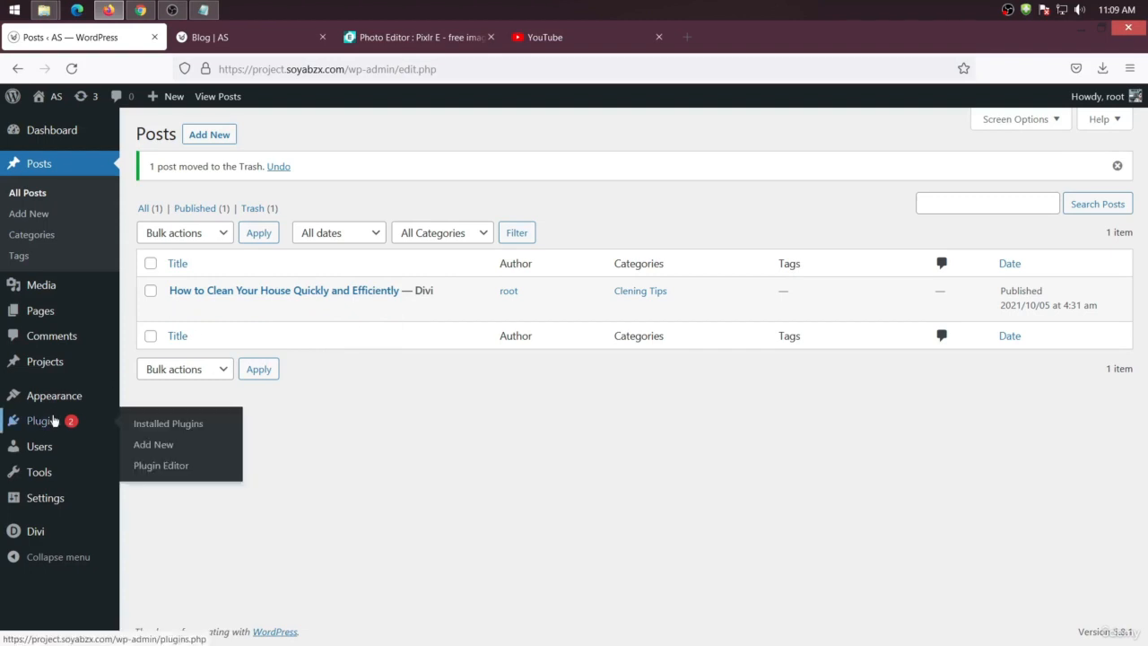
pyautogui.click(143, 442)
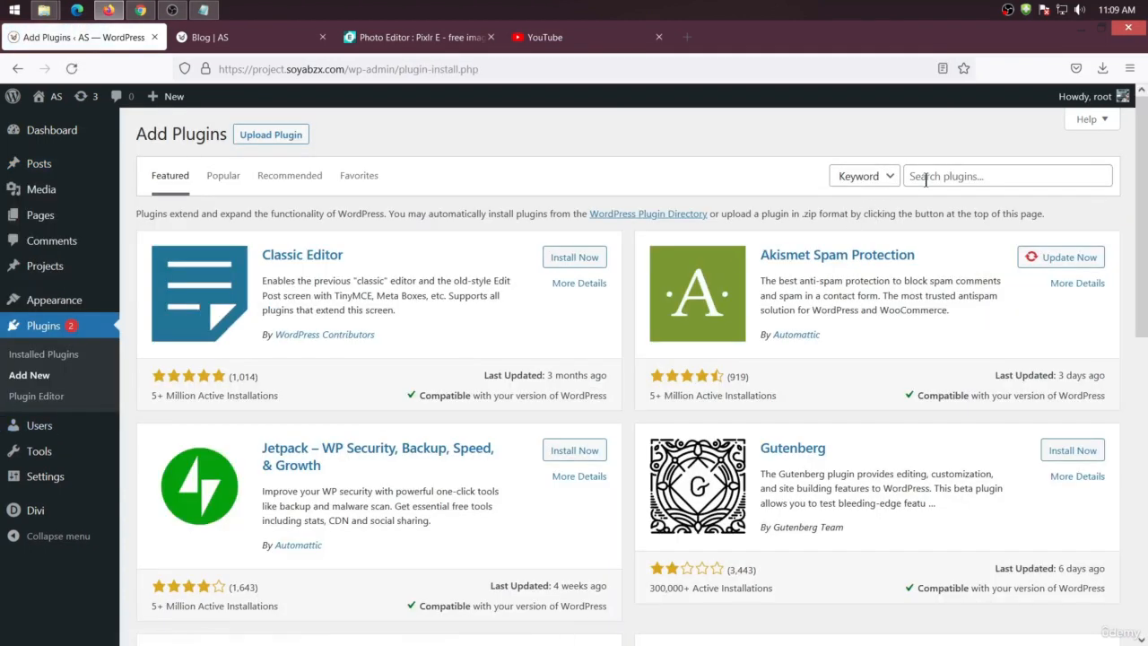
pyautogui.click(925, 179)
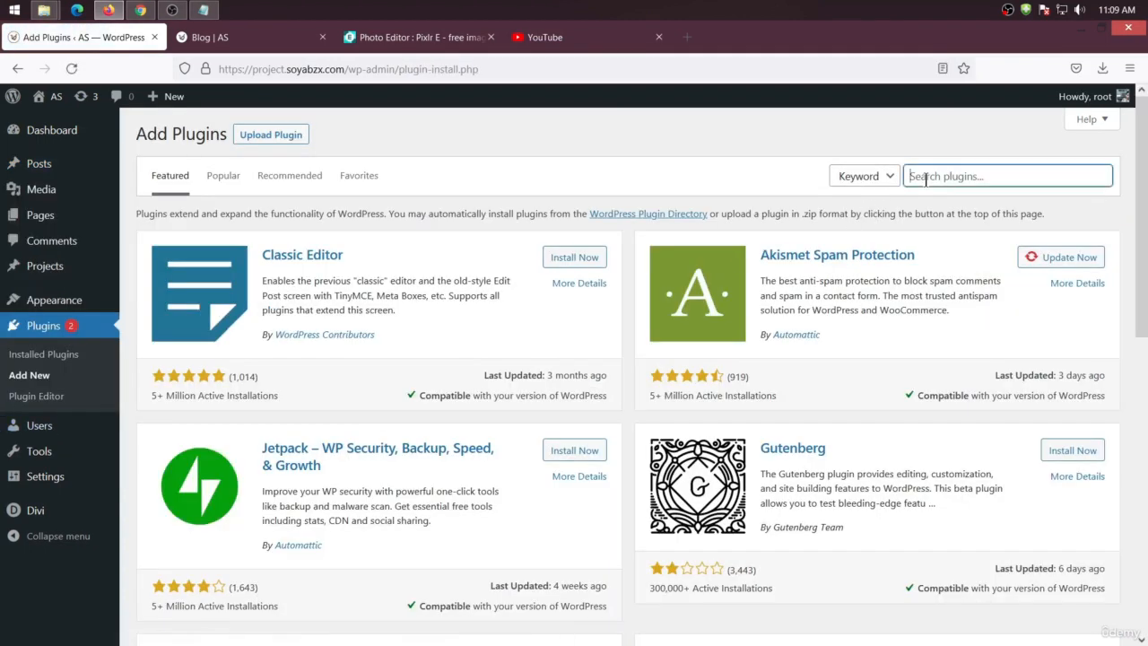
pyautogui.write('duplicator')
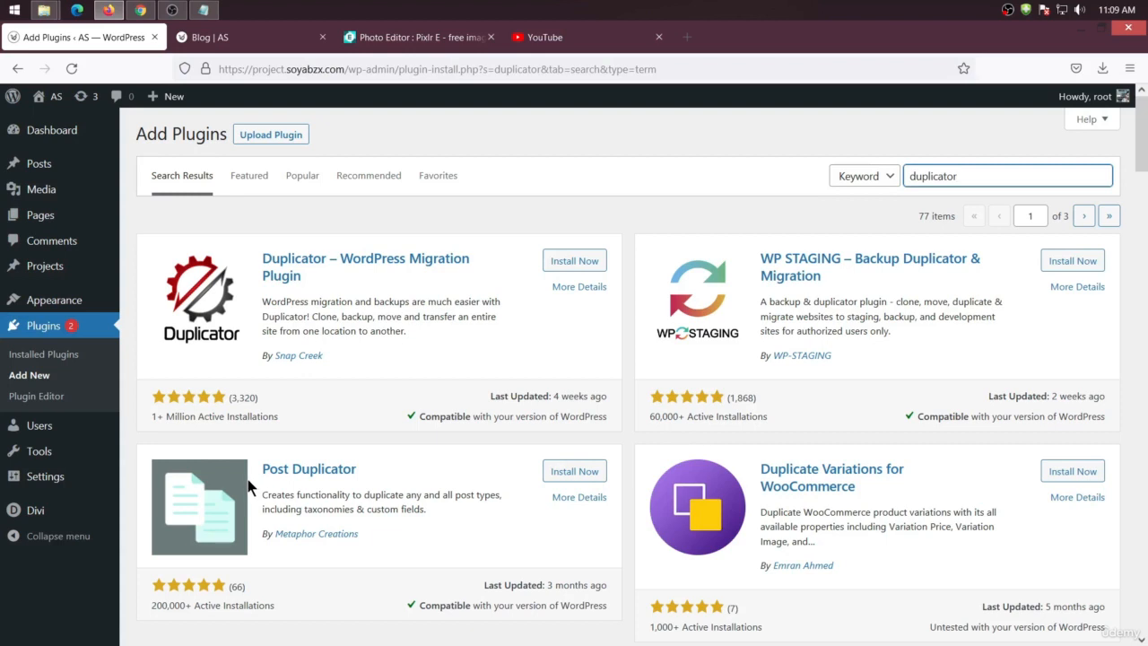
pyautogui.click(574, 471)
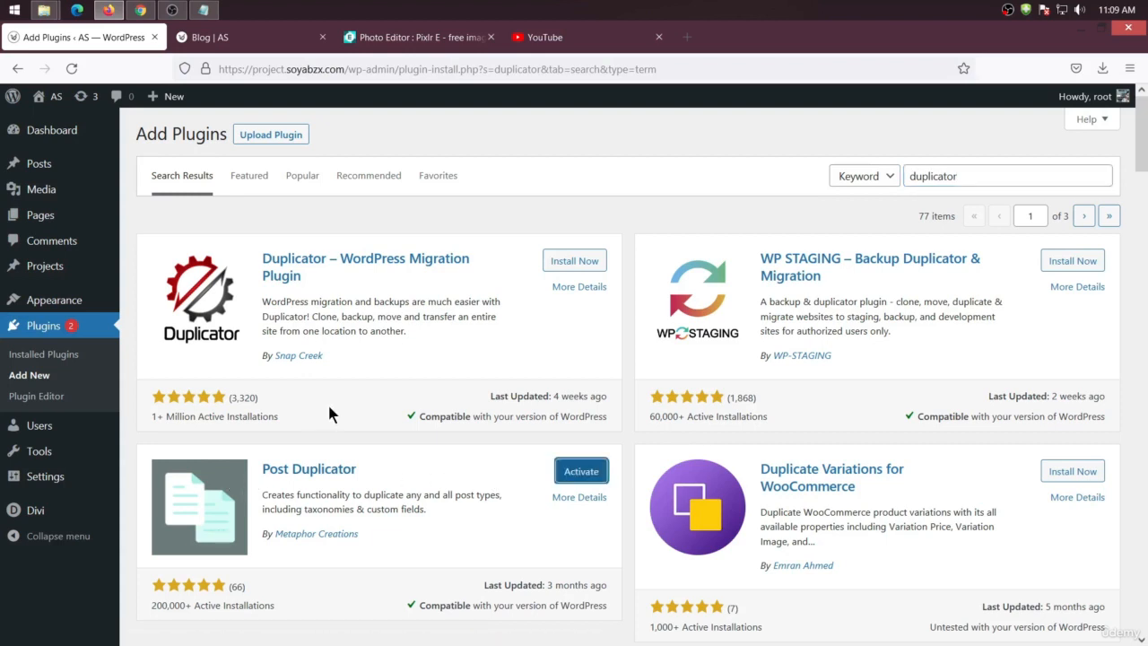
# Open the posts list and then the installed plugins list
pyautogui.moveTo(72, 165)
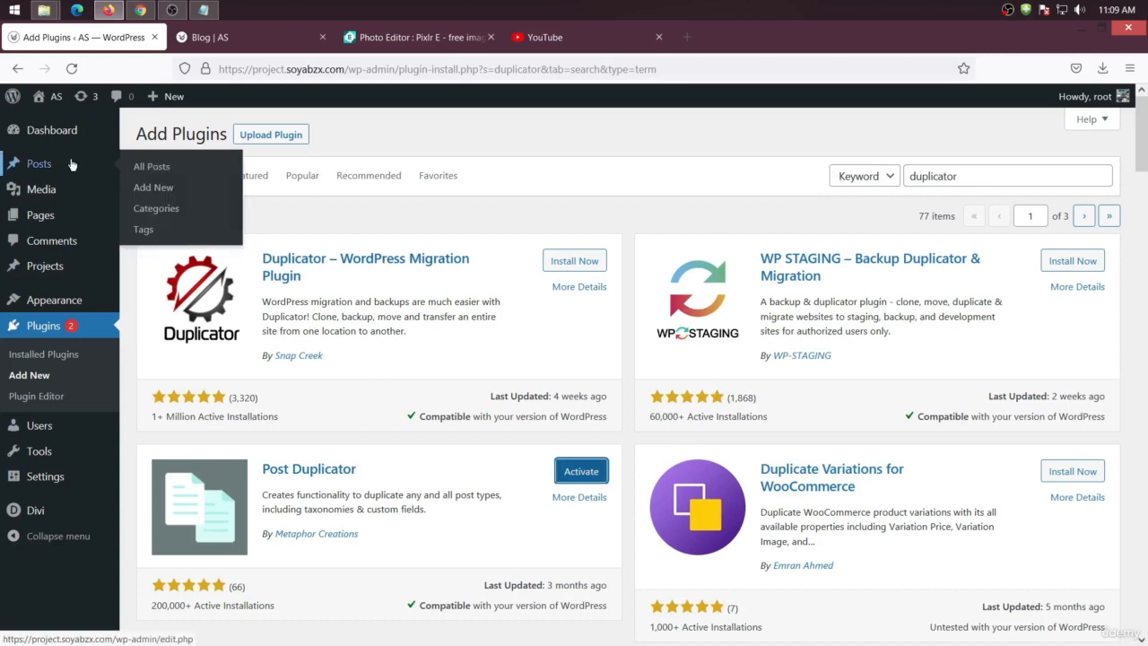
pyautogui.click(166, 171)
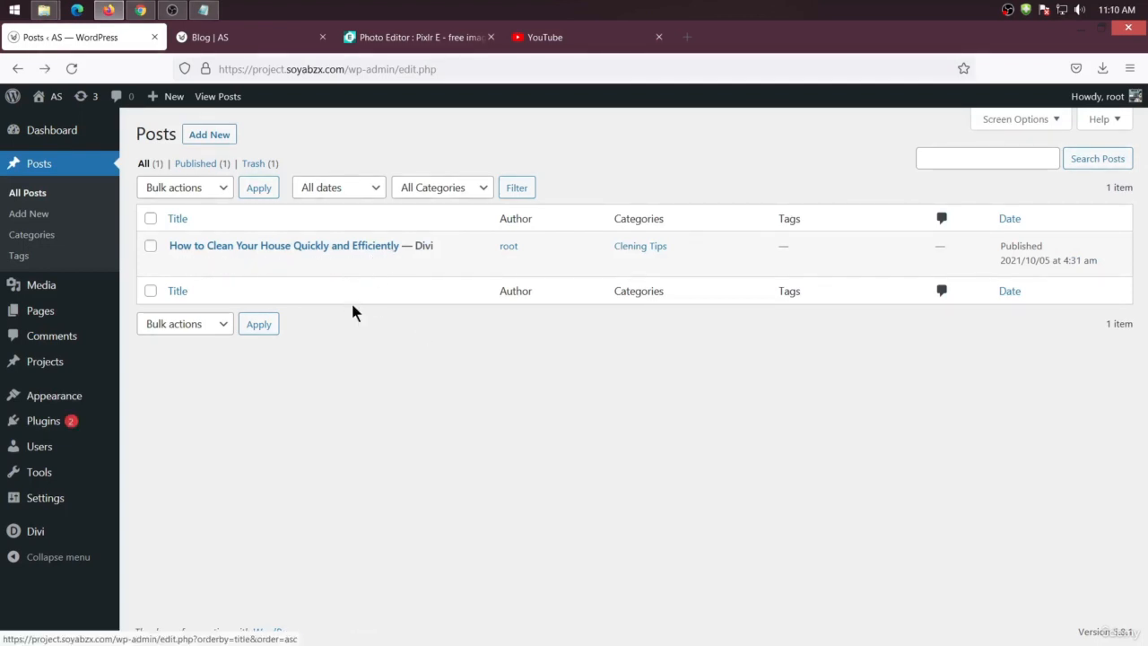
pyautogui.moveTo(85, 420)
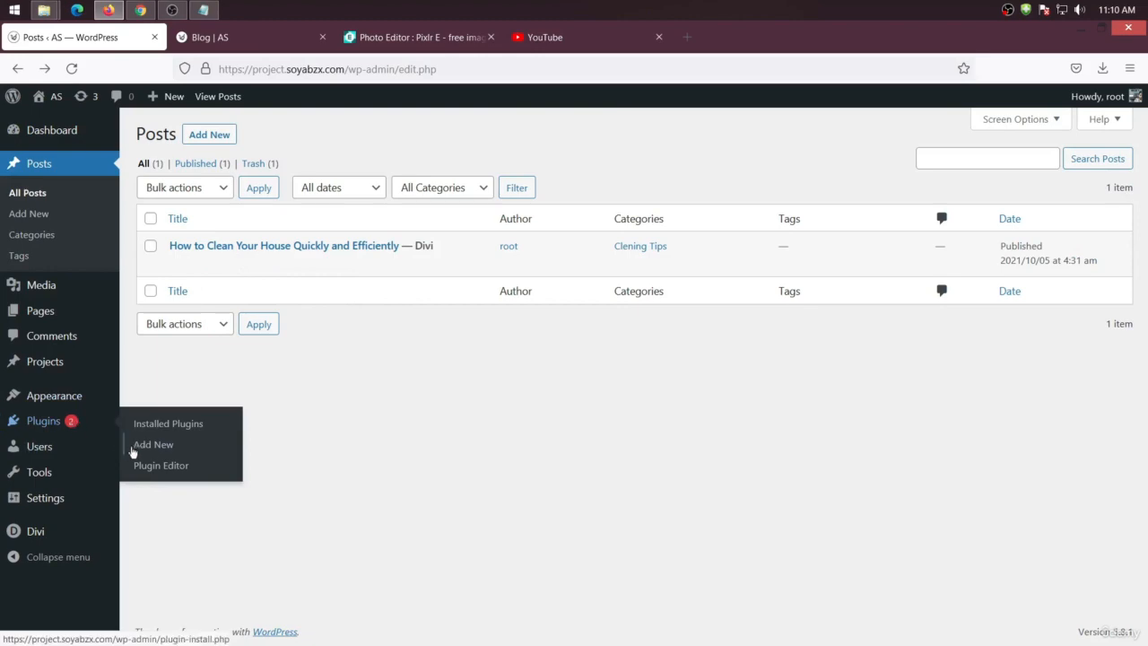
pyautogui.click(170, 432)
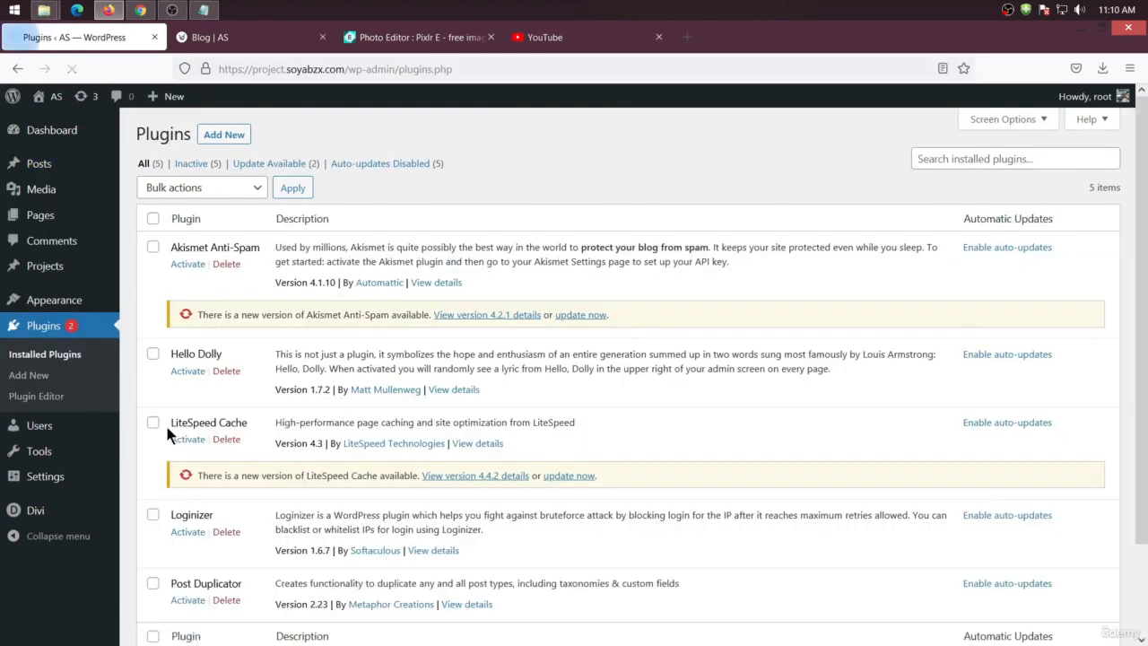
# Bulk-delete every installed plugin except Post Duplicator
pyautogui.scroll(-2, 362, 375)
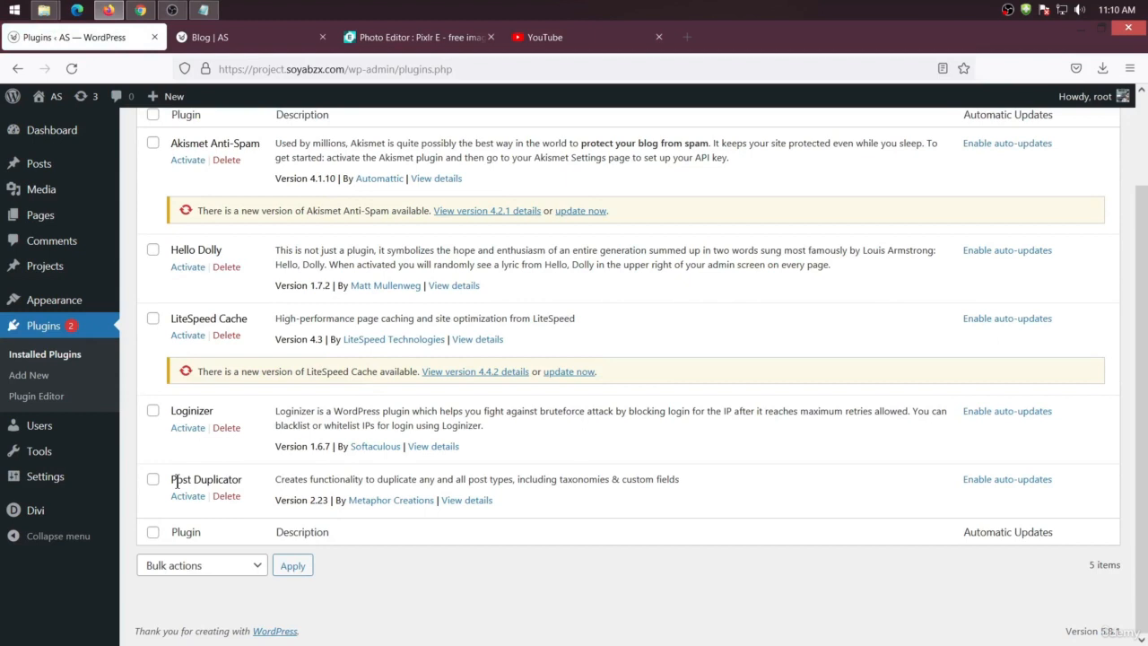
pyautogui.scroll(2, 318, 468)
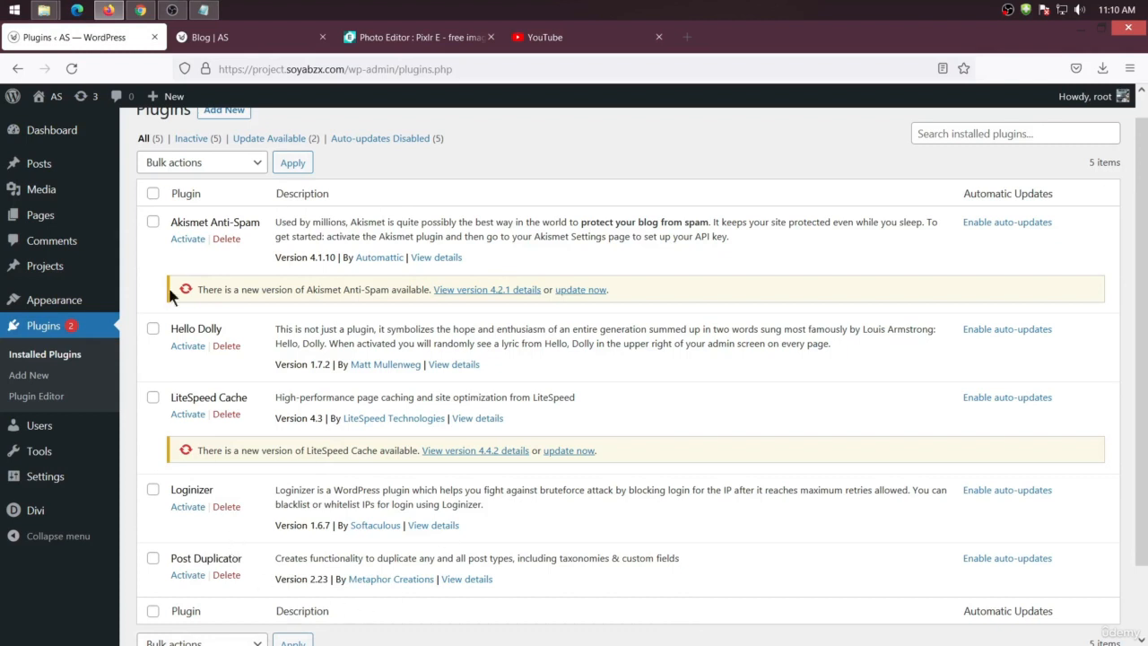
pyautogui.click(153, 194)
pyautogui.click(153, 560)
pyautogui.click(213, 165)
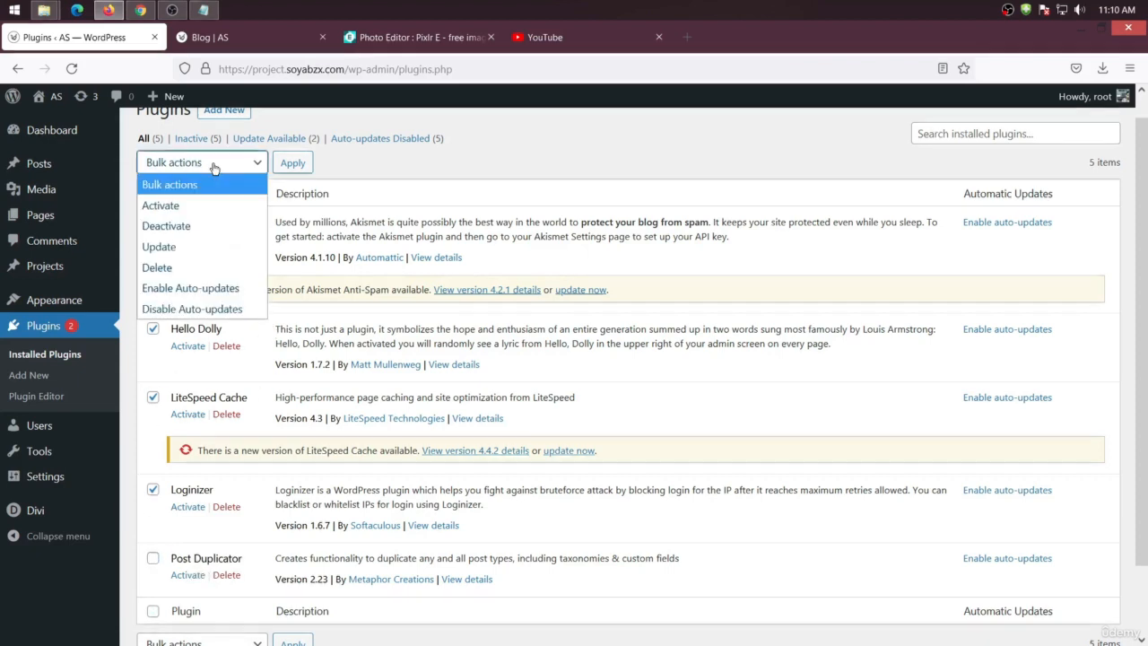
pyautogui.click(183, 268)
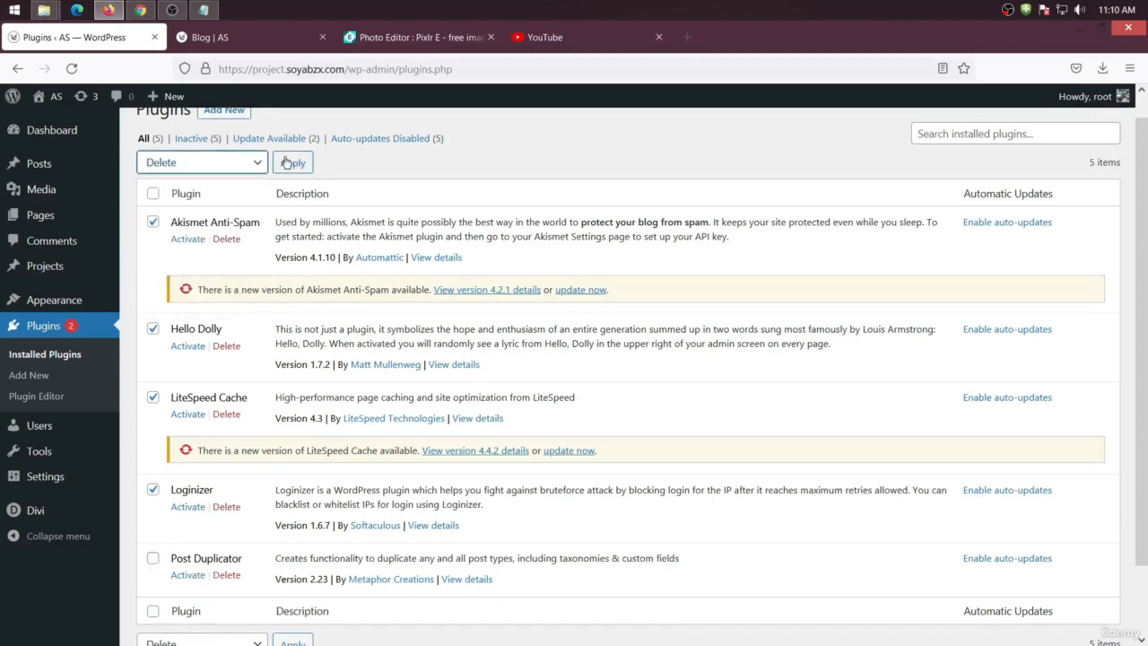
pyautogui.click(288, 162)
pyautogui.click(640, 389)
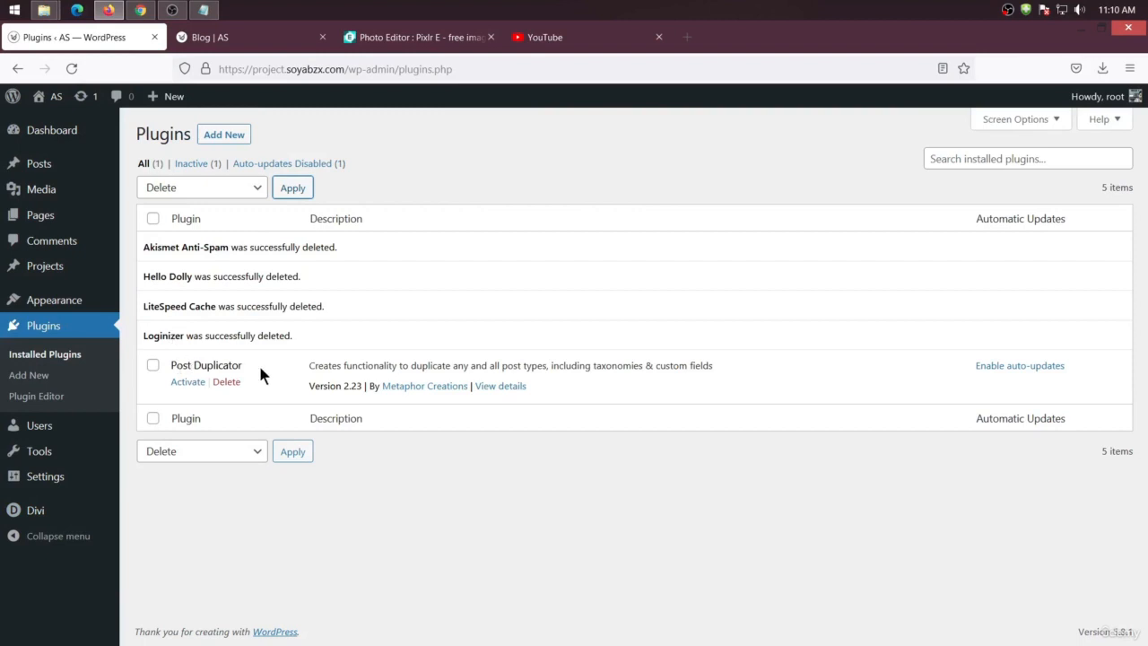
# Activate the Post Duplicator plugin and open the list of all posts
pyautogui.click(187, 382)
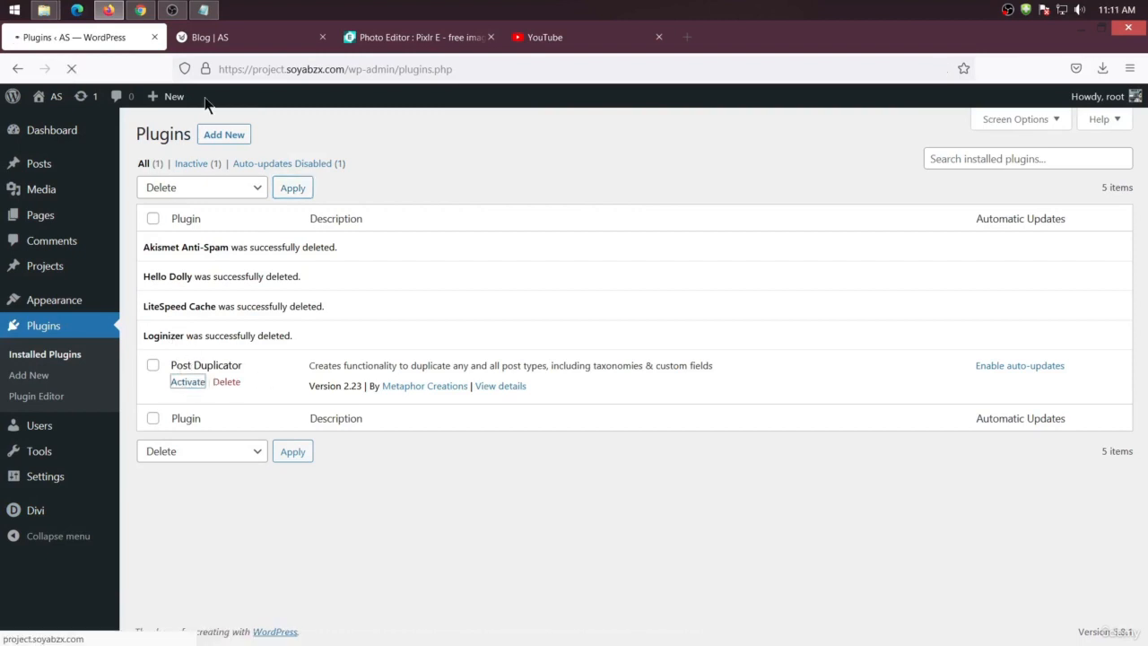
pyautogui.moveTo(24, 168)
pyautogui.click(162, 171)
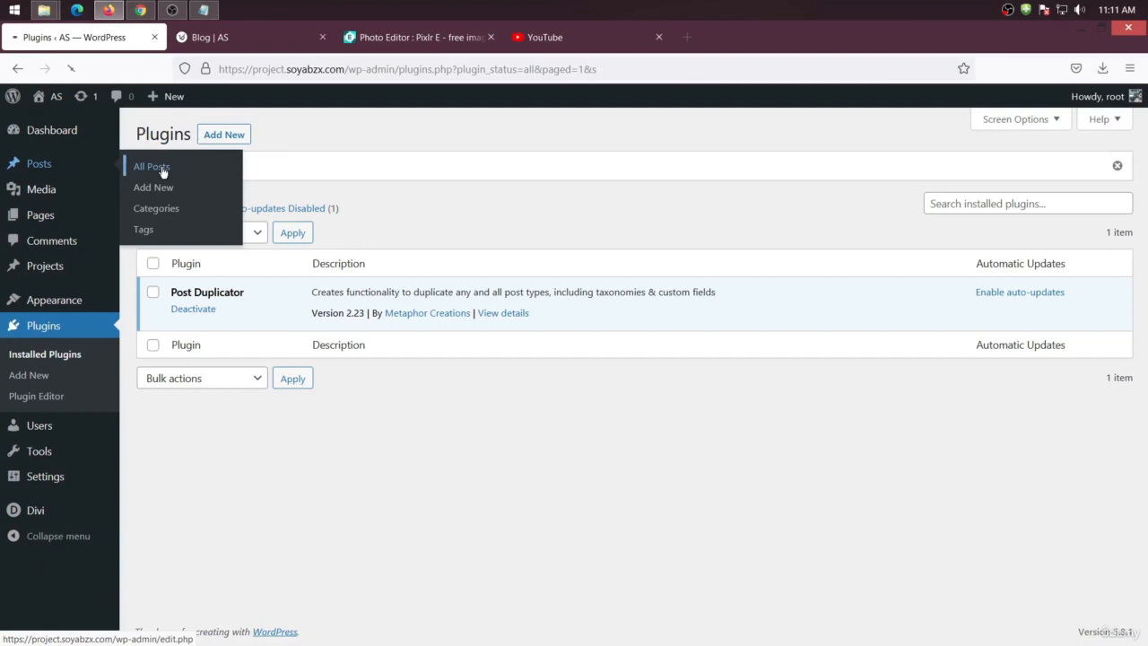
# Duplicate the How to Clean Your House Quickly and Efficiently post several times, duplicating each newest copy
pyautogui.rightClick(360, 324)
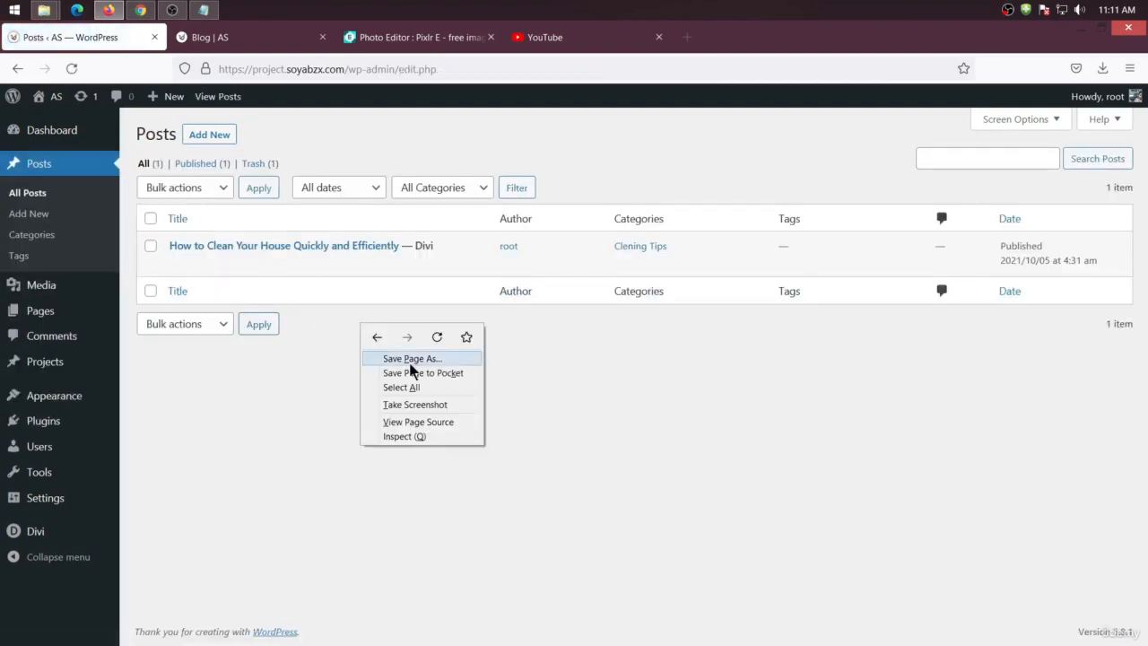
pyautogui.click(307, 356)
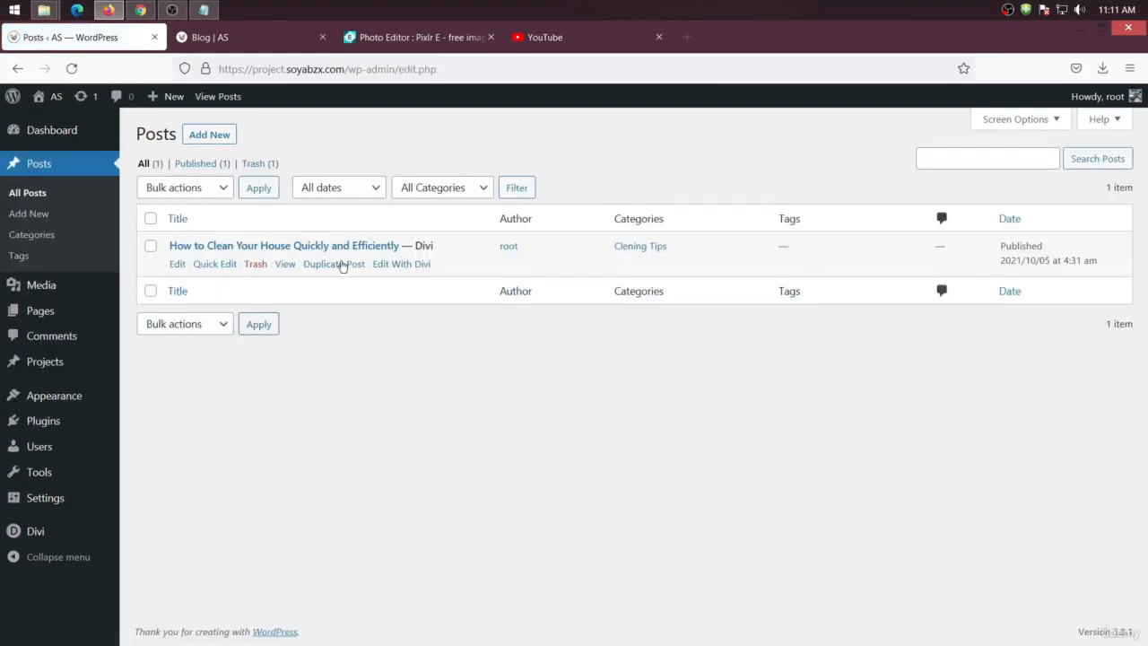
pyautogui.click(339, 264)
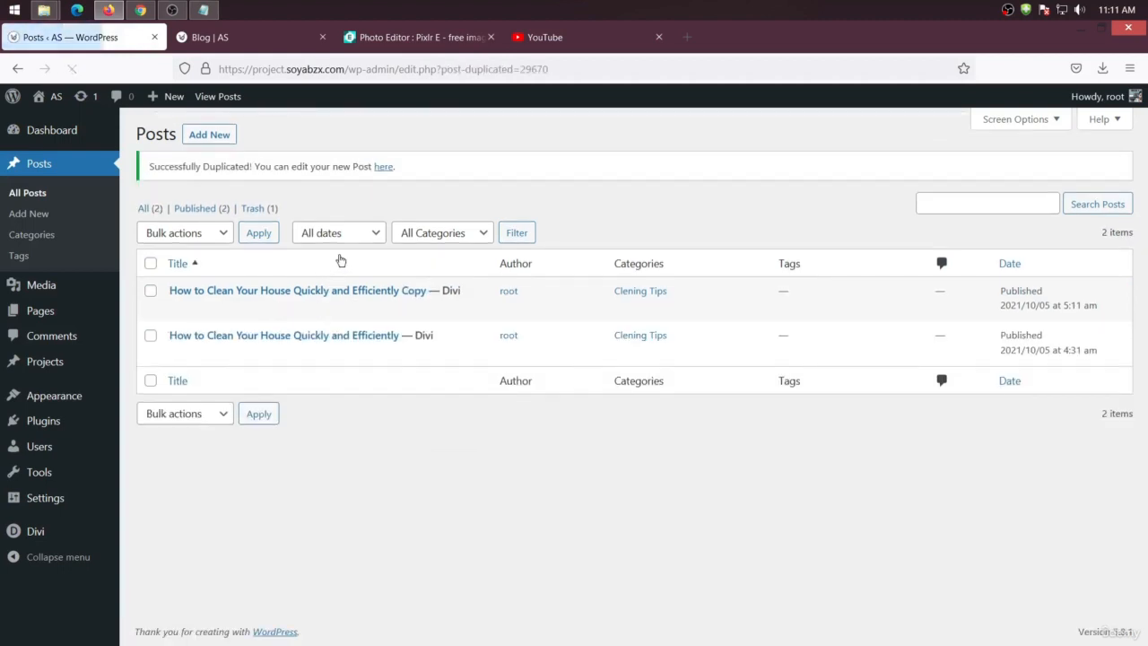
pyautogui.click(330, 310)
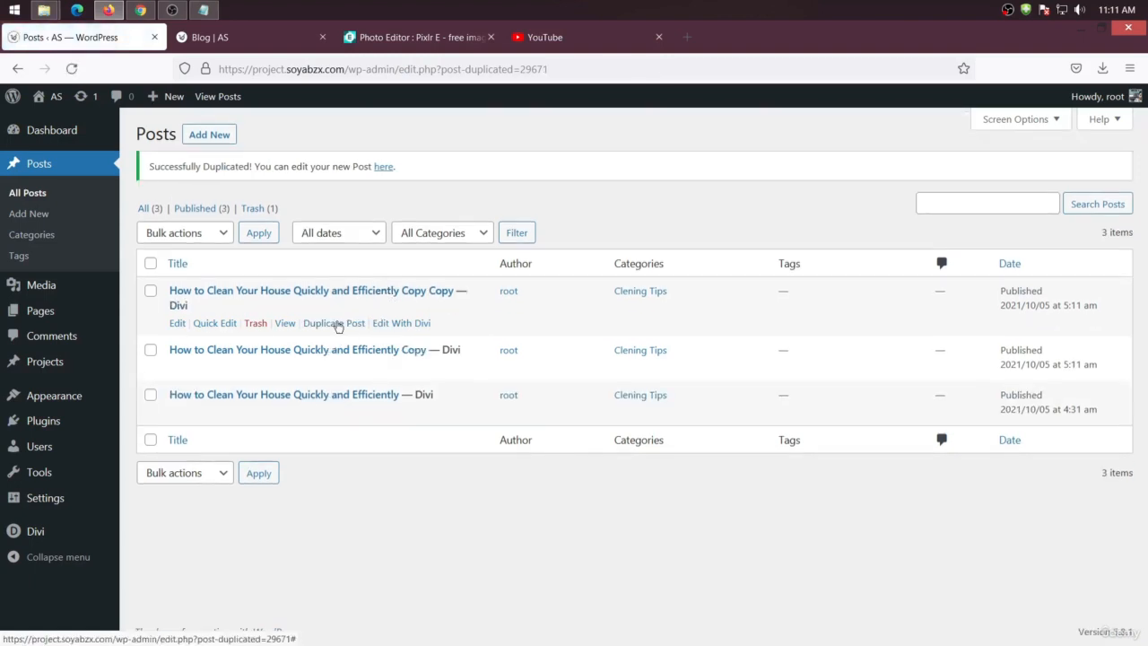
pyautogui.click(338, 325)
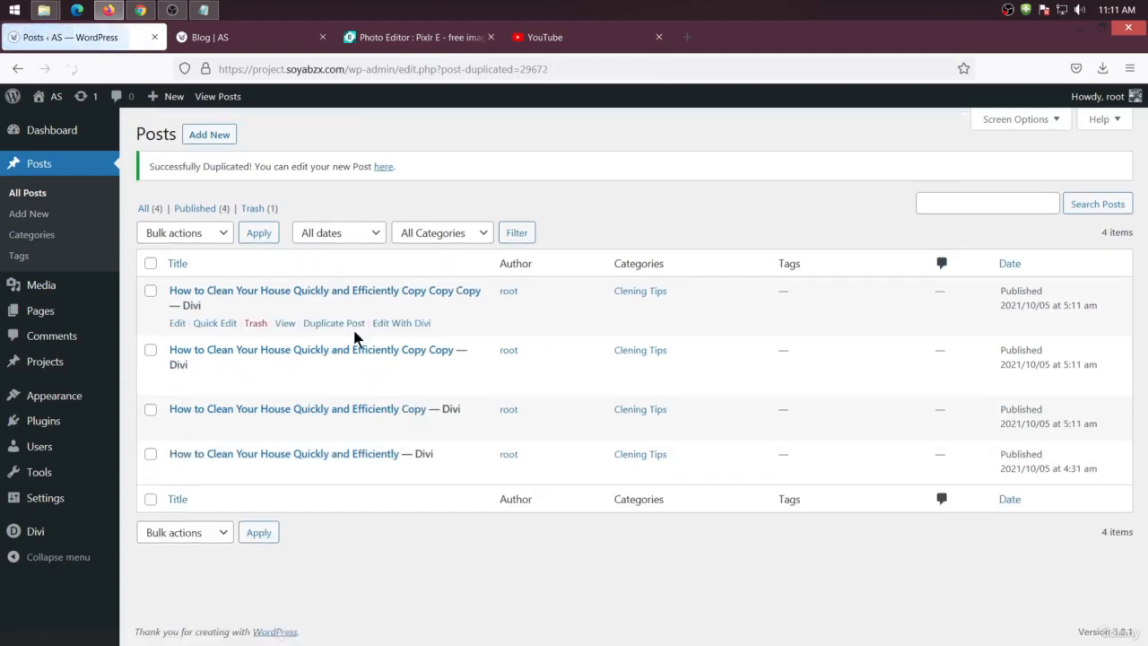
pyautogui.click(342, 325)
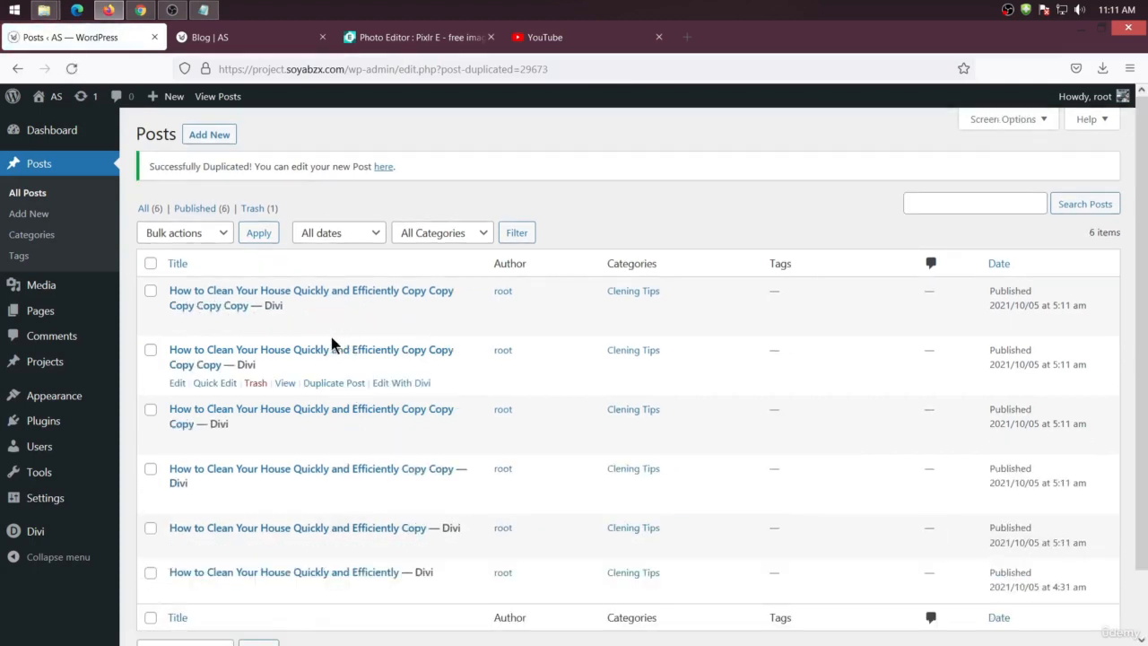
# Reload the Blog page and scroll through the listed posts and the sidebar's recent posts
pyautogui.click(249, 45)
pyautogui.rightClick(77, 269)
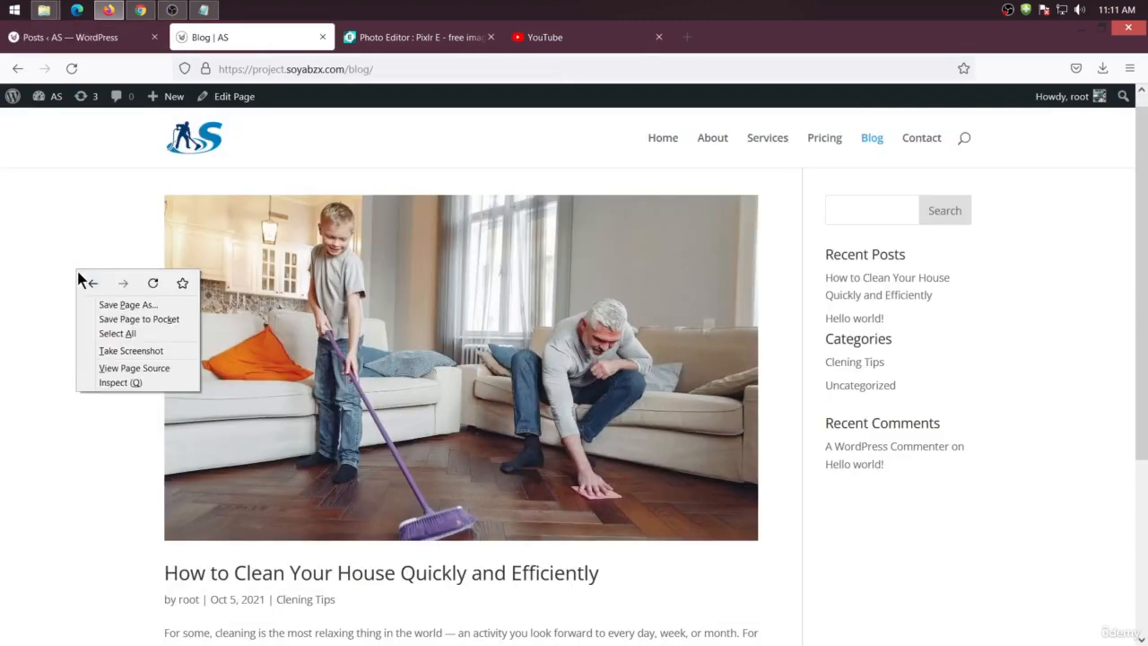
pyautogui.click(153, 285)
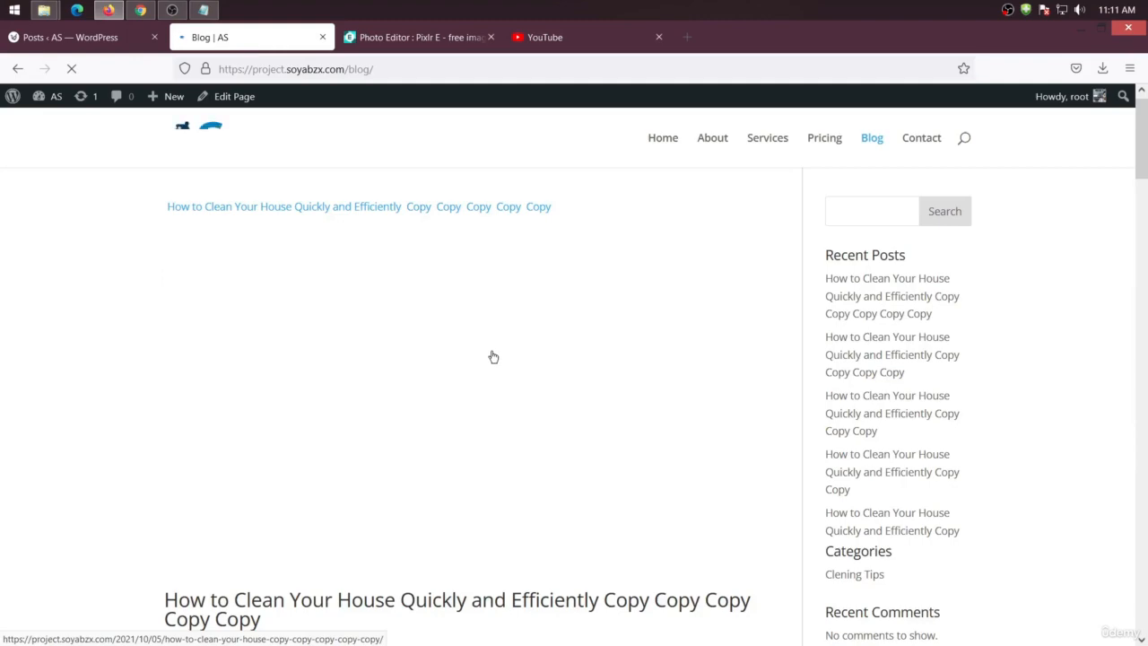
pyautogui.scroll(-5, 491, 363)
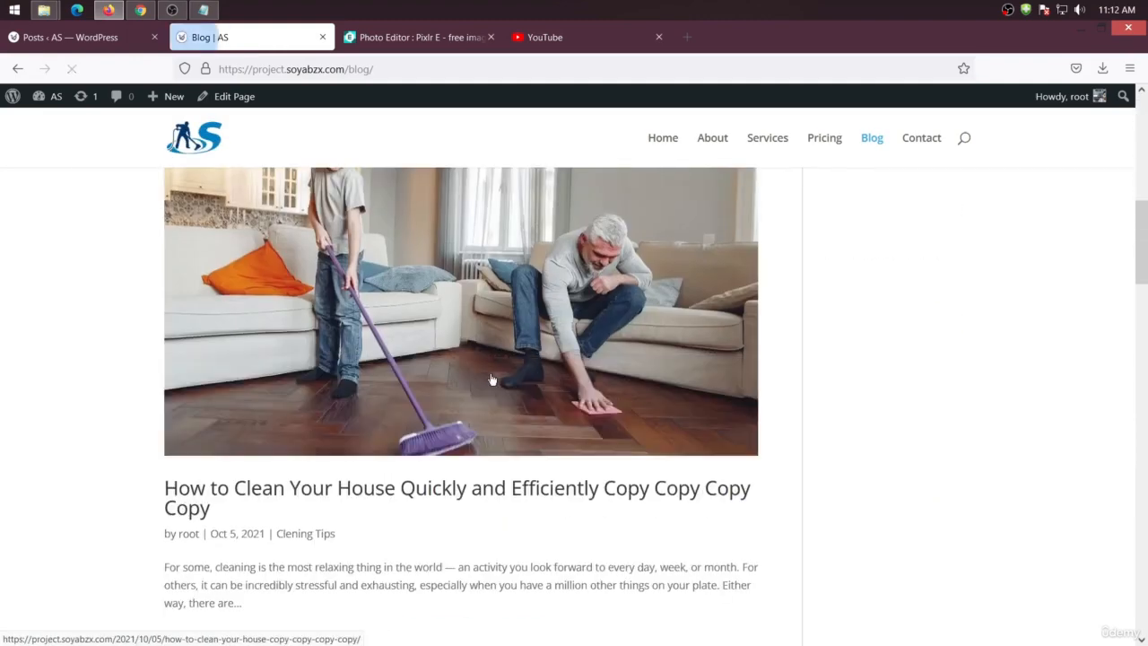
pyautogui.scroll(-5, 508, 396)
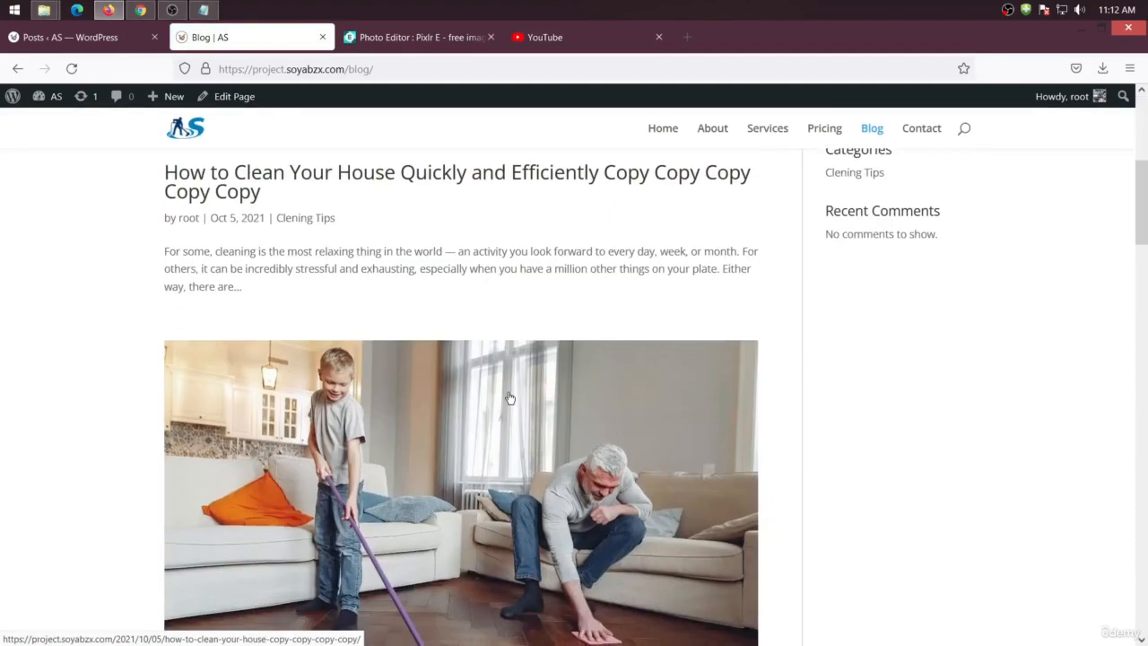
pyautogui.scroll(-4, 508, 401)
pyautogui.scroll(-5, 509, 398)
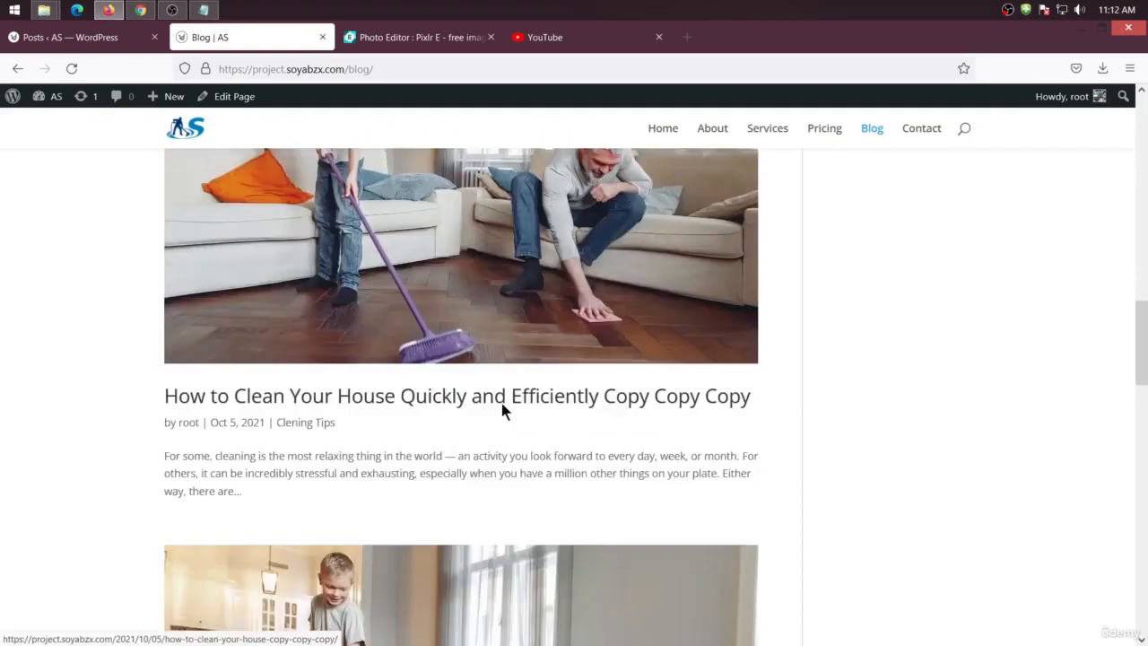
pyautogui.scroll(-4, 466, 520)
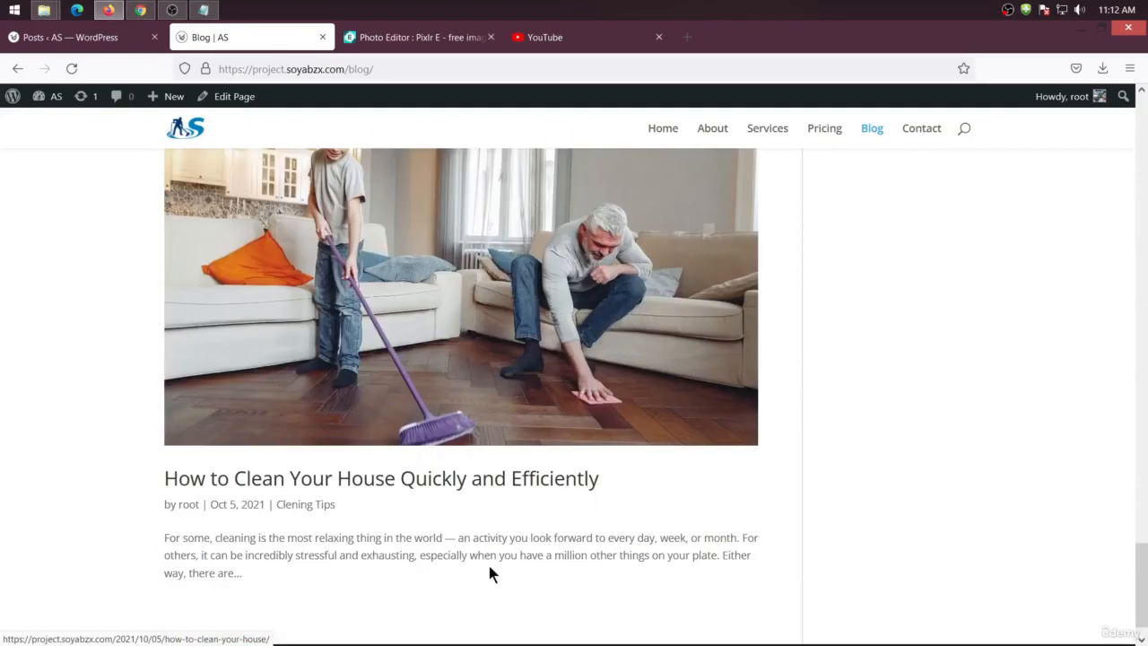
pyautogui.scroll(10, 490, 538)
pyautogui.scroll(10, 479, 508)
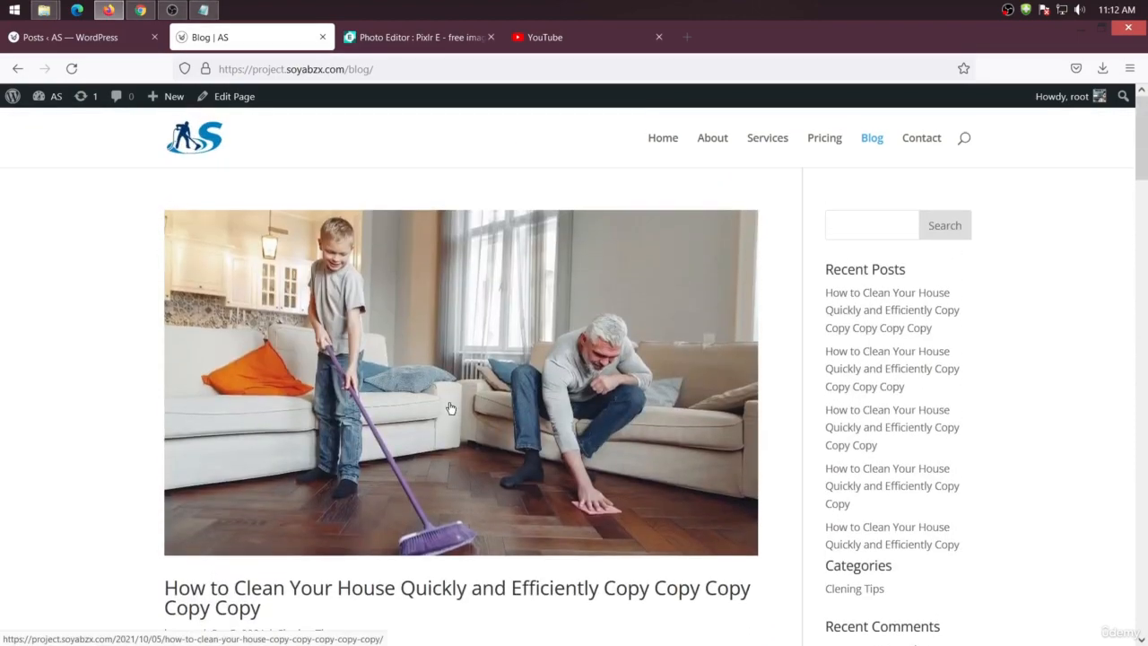
pyautogui.scroll(-2, 933, 269)
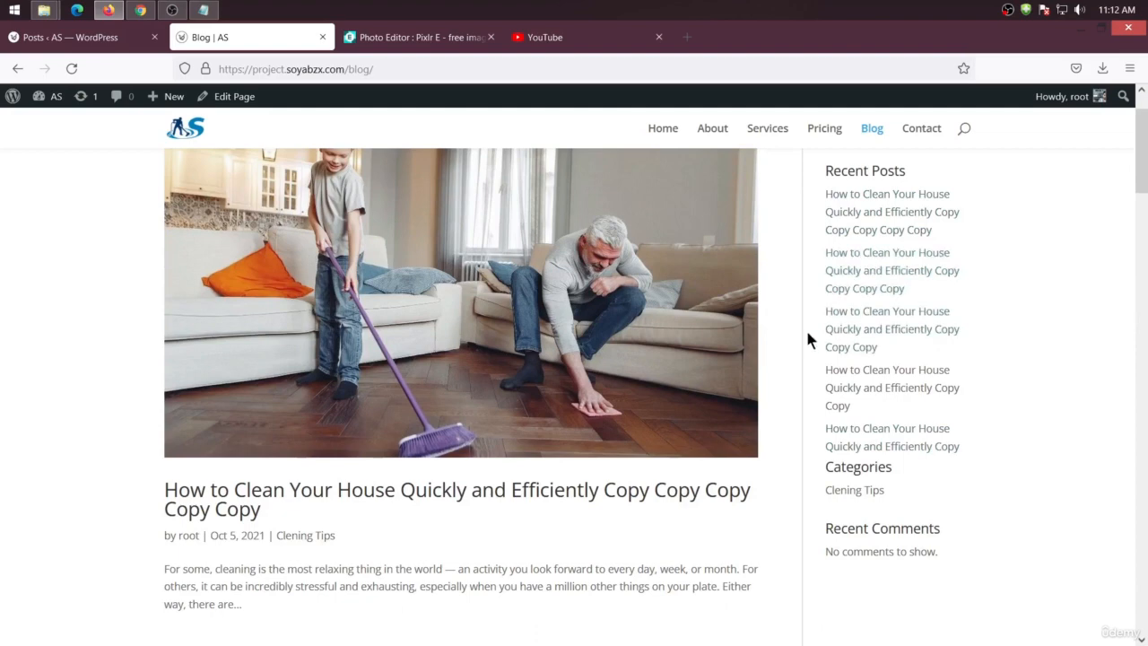
# Open the first copy of the cleaning post in the editor
pyautogui.click(61, 40)
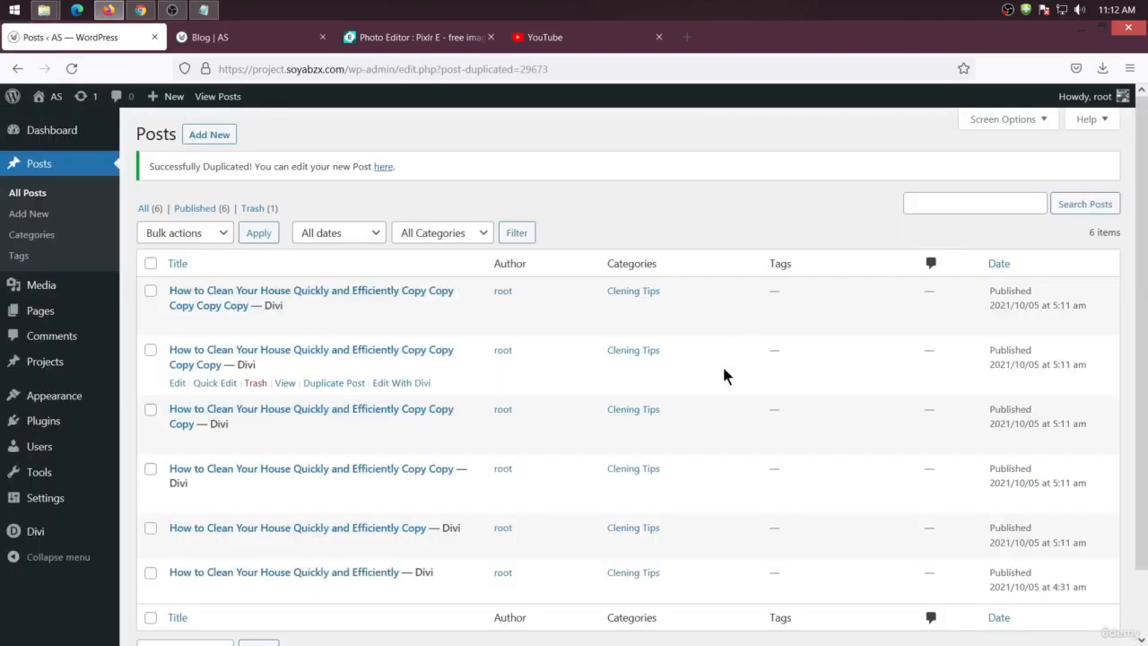
pyautogui.click(225, 43)
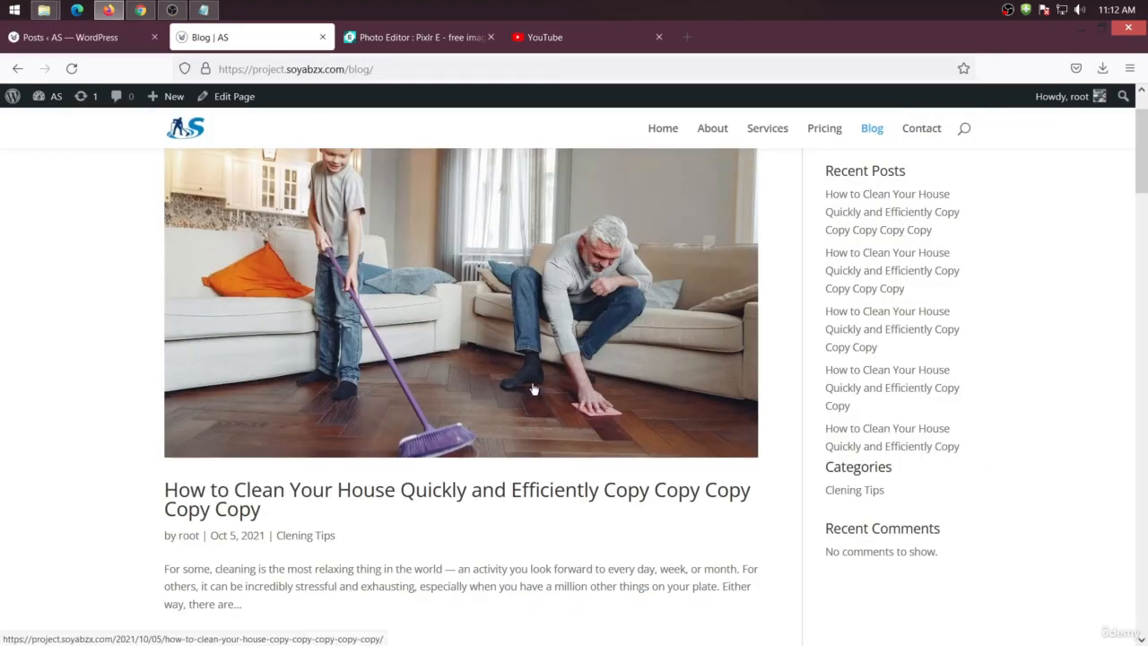
pyautogui.scroll(2, 439, 347)
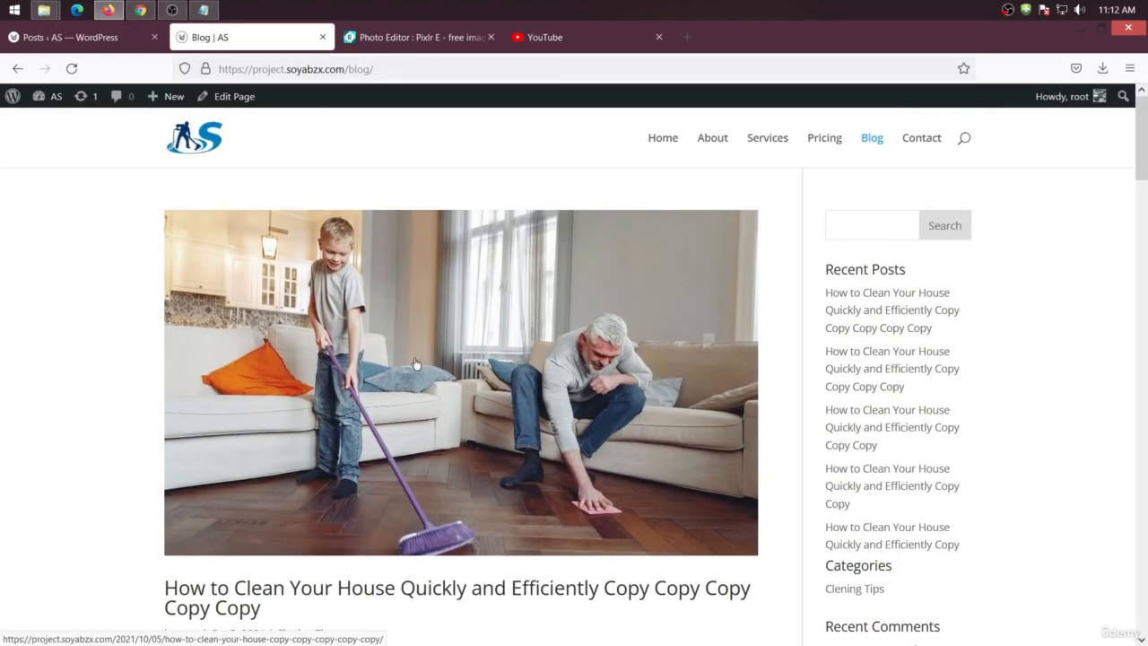
pyautogui.scroll(-5, 374, 312)
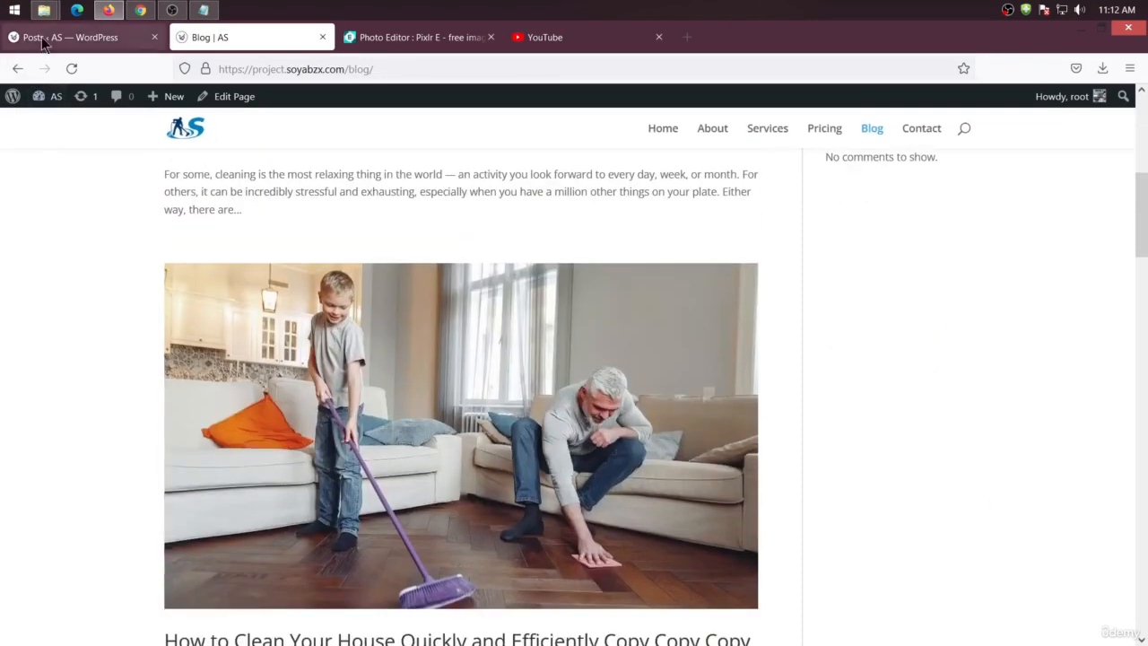
pyautogui.click(42, 37)
pyautogui.scroll(-2, 313, 322)
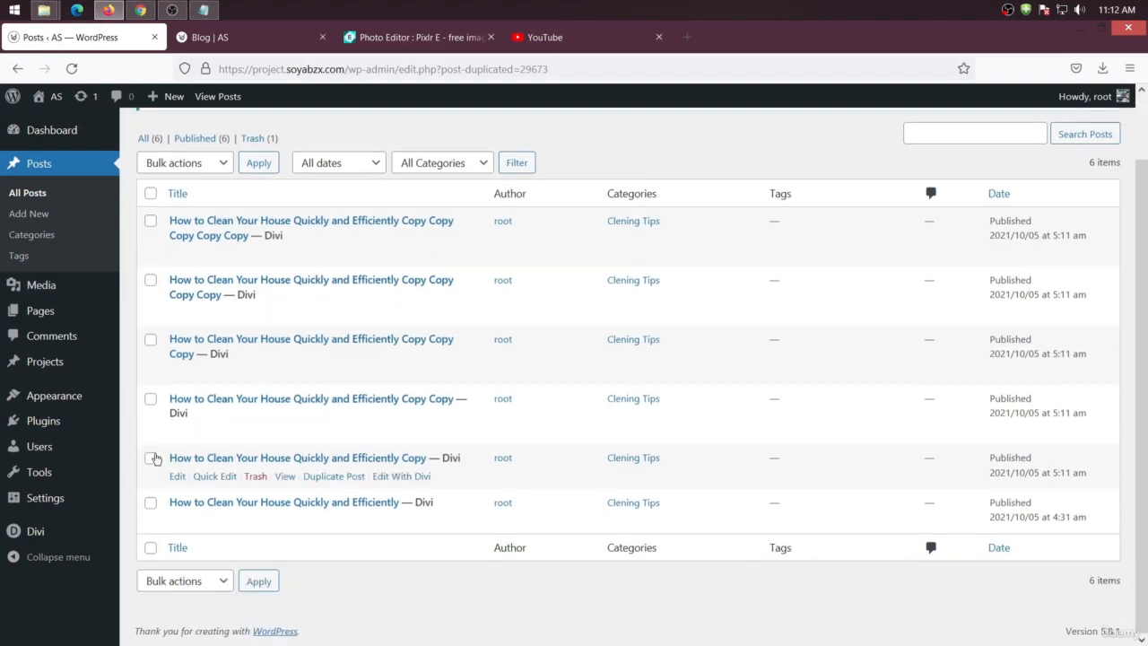
pyautogui.click(176, 477)
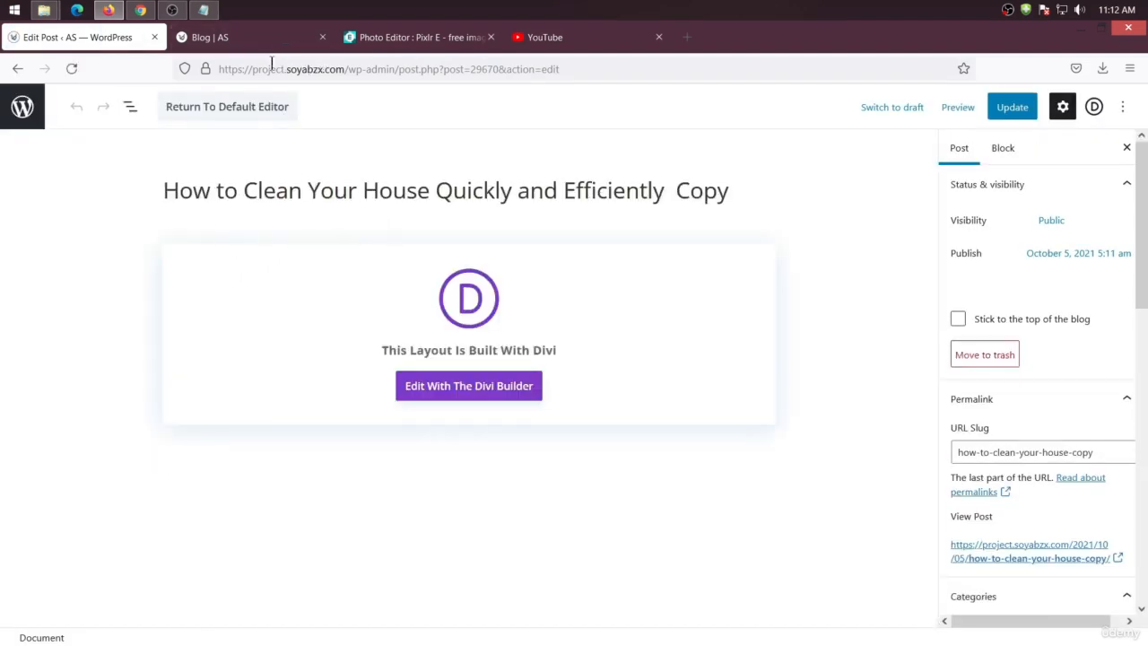
# Close the YouTube tab and search the web for dummy text
pyautogui.click(415, 38)
pyautogui.hotkey('ctrl', 'l')
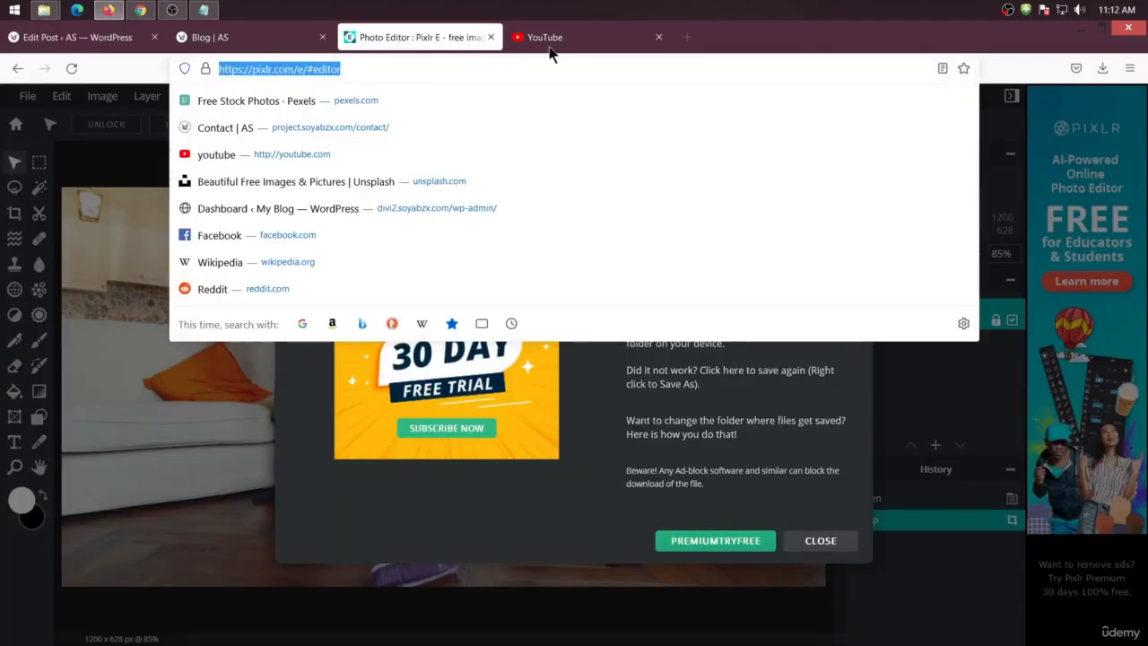
pyautogui.click(659, 37)
pyautogui.write('du')
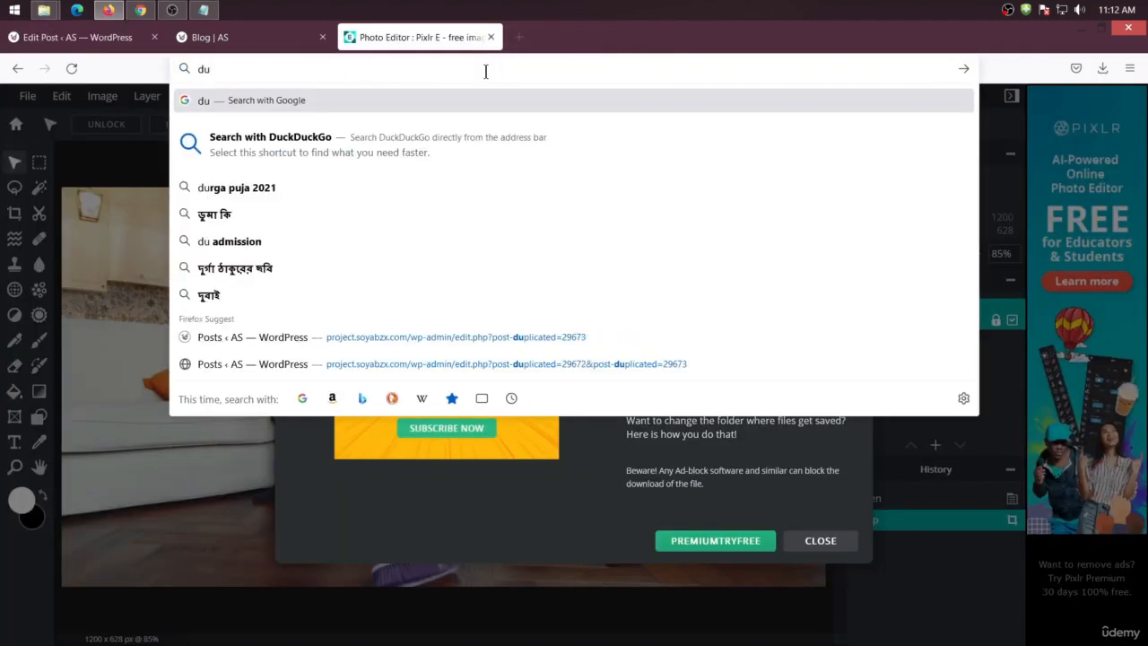
pyautogui.write('mmy text')
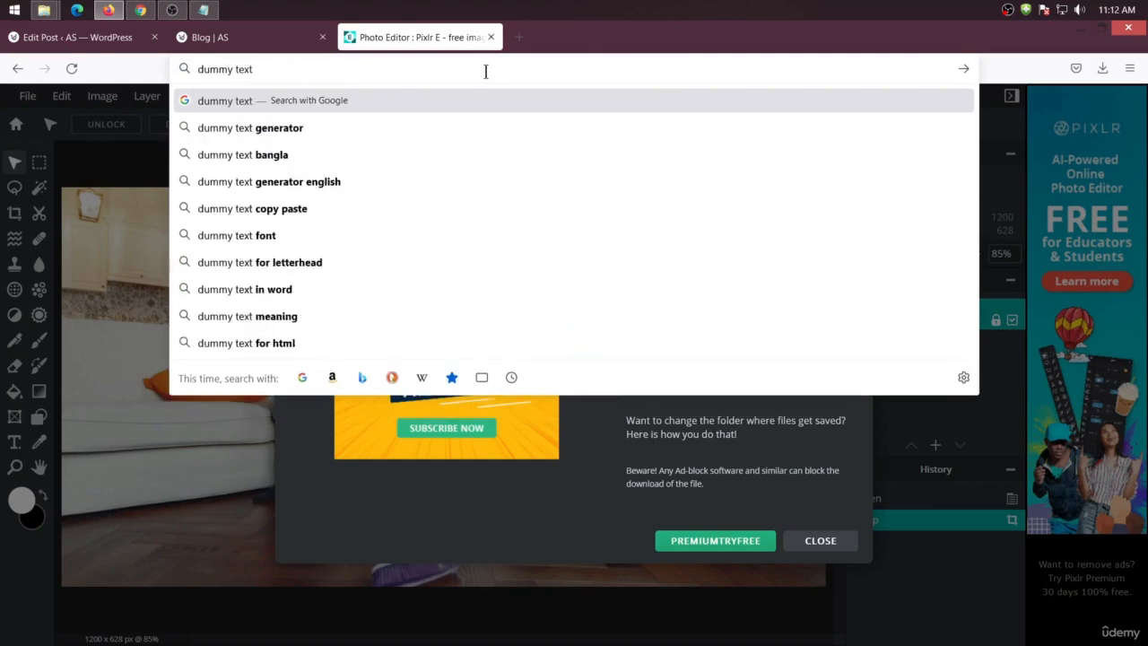
pyautogui.press('Return')
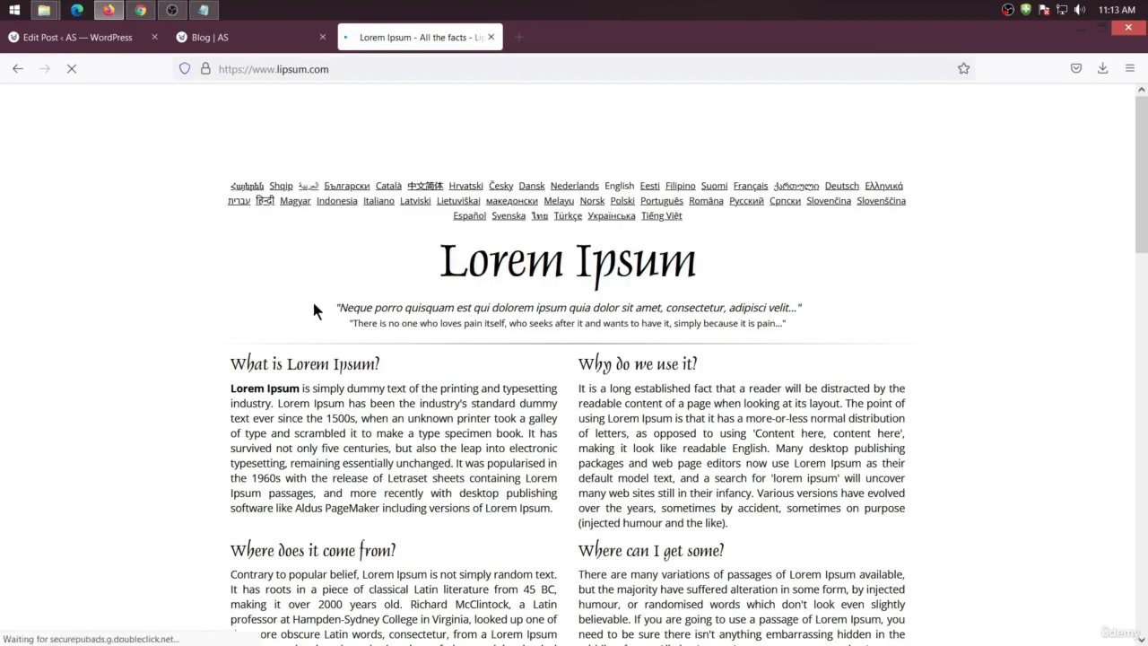
# Copy the heading What is Lorem Ipsum? and paste it as the copied post's title
pyautogui.moveTo(388, 357); pyautogui.dragTo(232, 362)
pyautogui.hotkey('ctrl', 'c')
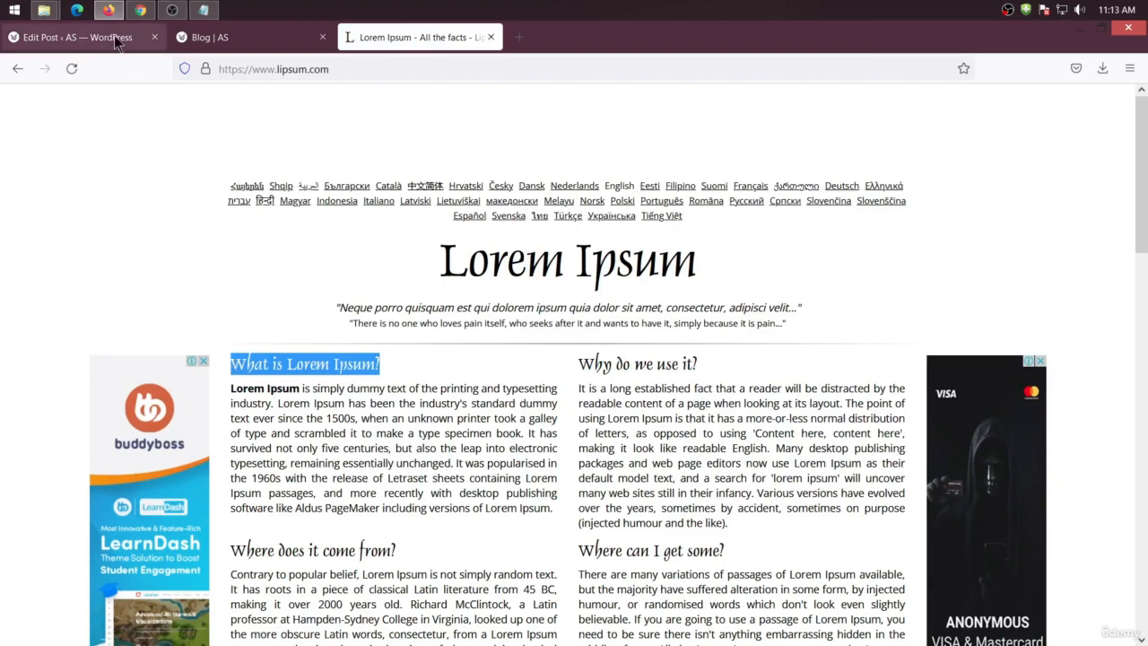
pyautogui.click(87, 38)
pyautogui.moveTo(728, 191); pyautogui.dragTo(159, 191)
pyautogui.hotkey('ctrl', 'v')
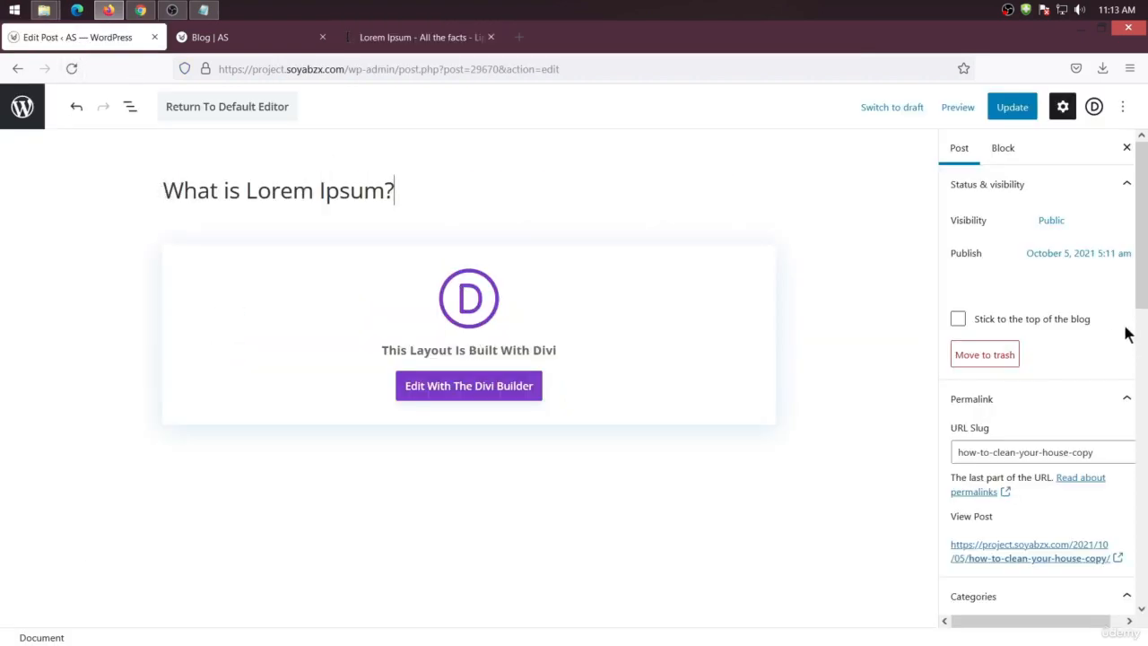
# Replace the post's URL slug with What is Lorem Ipsum?
pyautogui.scroll(-2, 1074, 423)
pyautogui.moveTo(1115, 370); pyautogui.dragTo(855, 374)
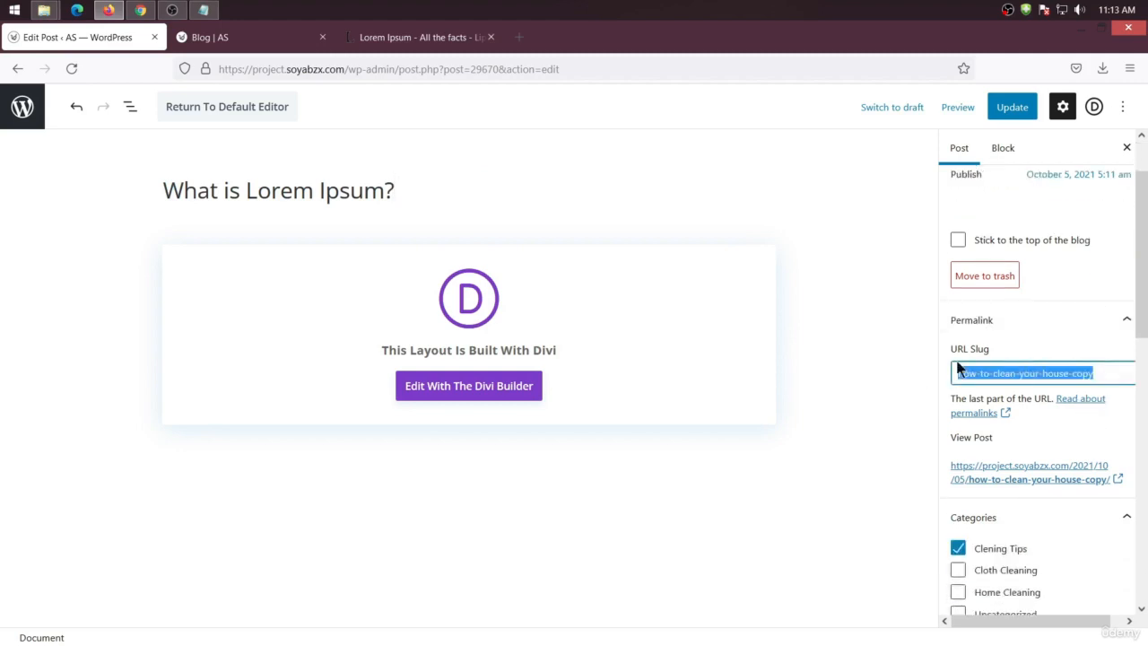
pyautogui.hotkey('ctrl', 'v')
pyautogui.scroll(-4, 990, 460)
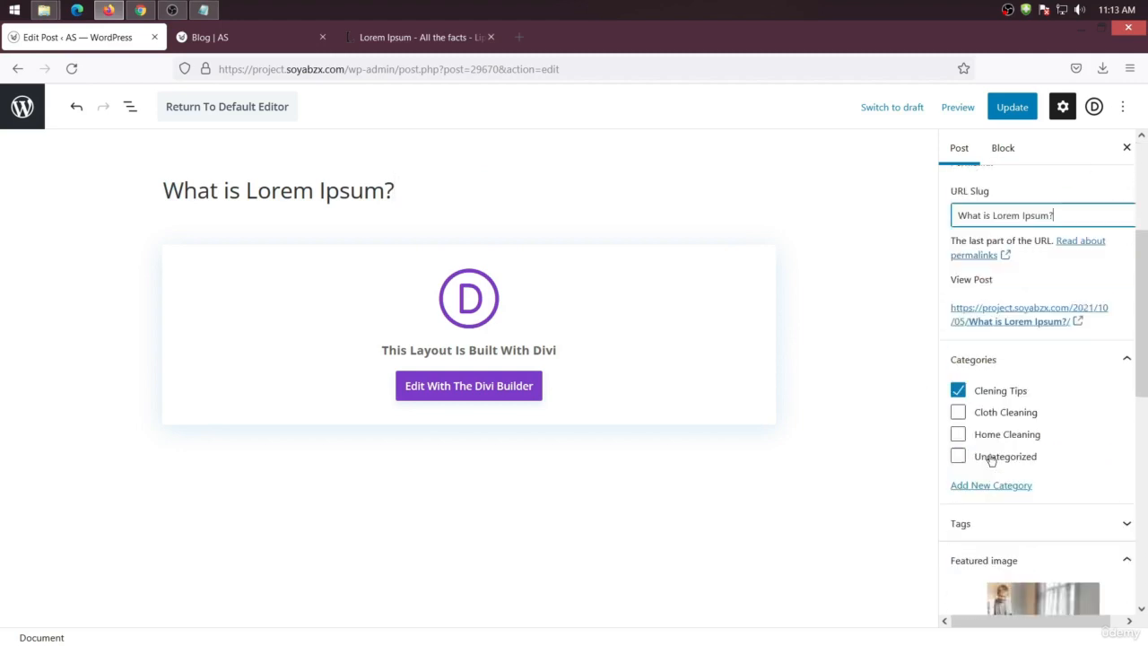
# Change the post's category from Clening Tips to Cloth Cleaning
pyautogui.click(957, 391)
pyautogui.click(957, 411)
pyautogui.scroll(-4, 1017, 466)
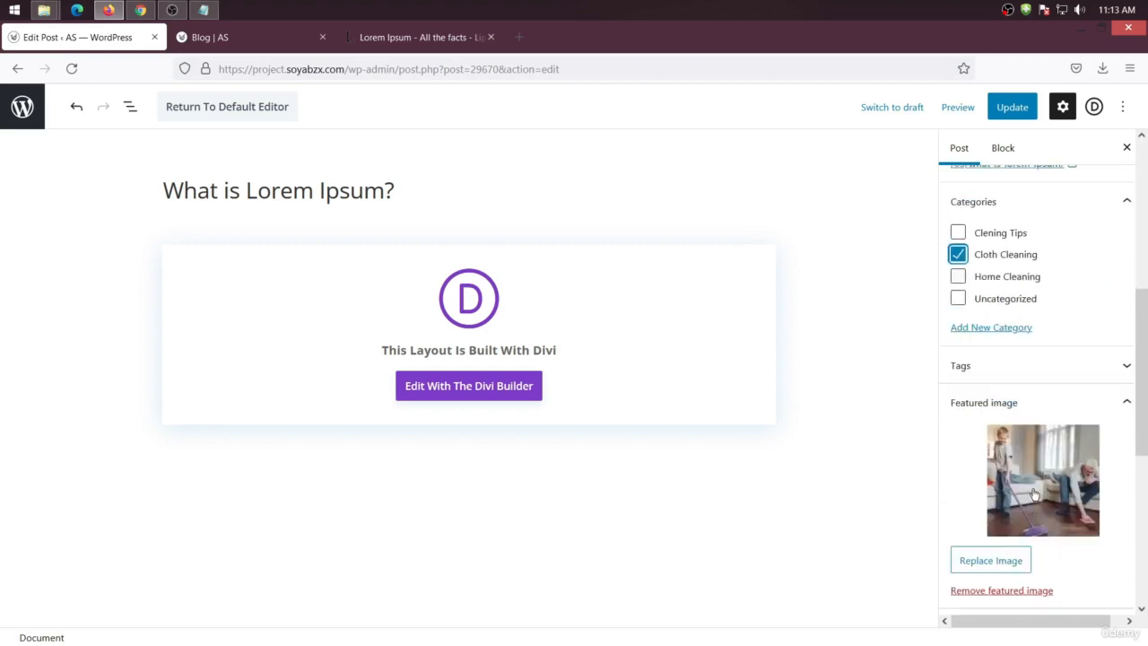
# Replace the featured image with cleaning-services-15 and update the post
pyautogui.click(1033, 494)
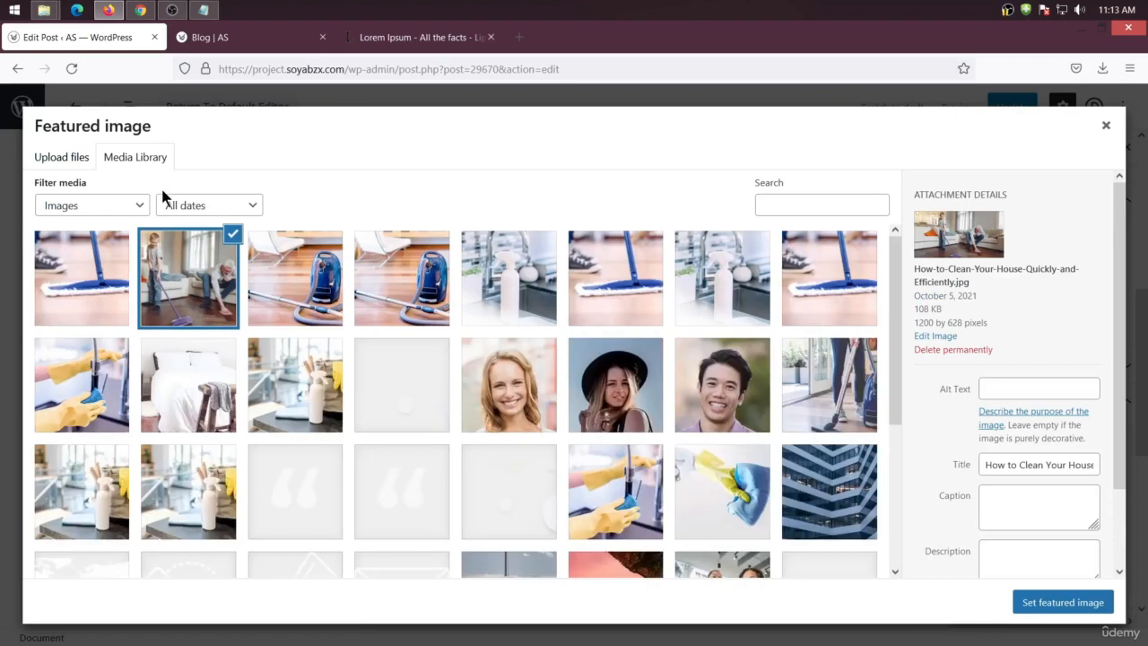
pyautogui.scroll(-3, 375, 484)
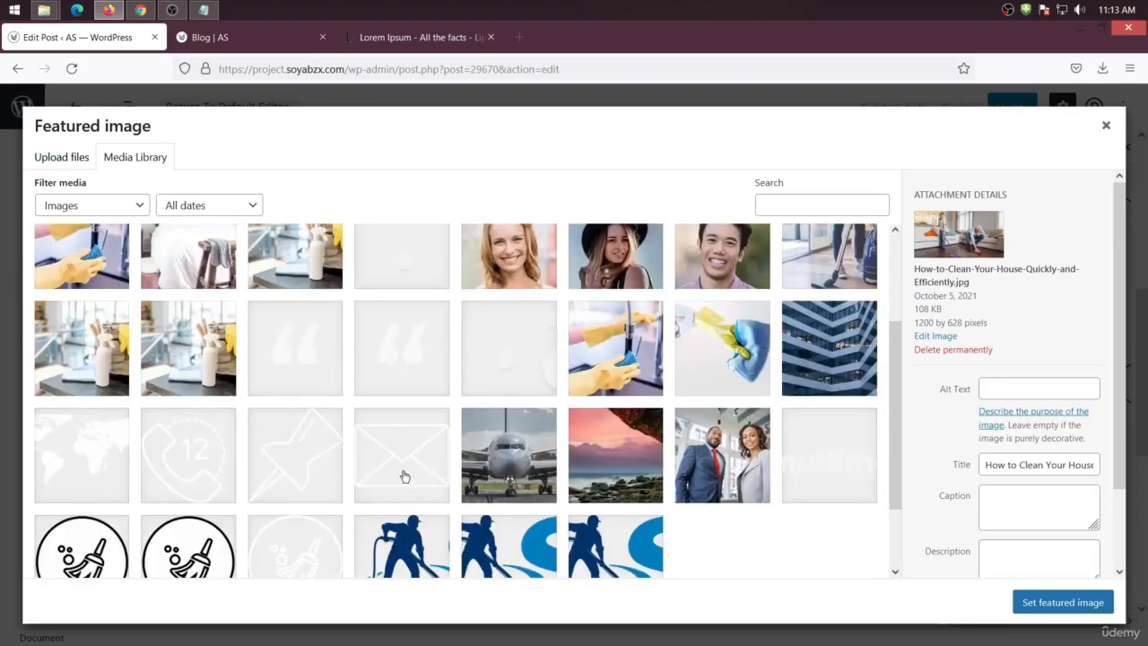
pyautogui.click(205, 361)
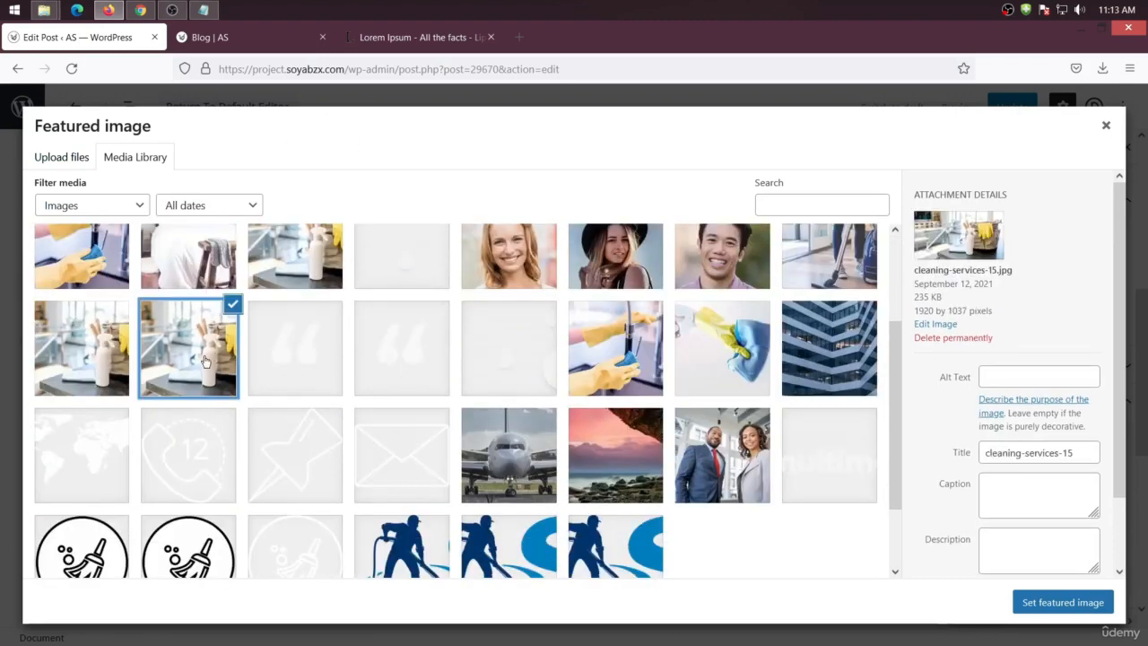
pyautogui.click(1031, 612)
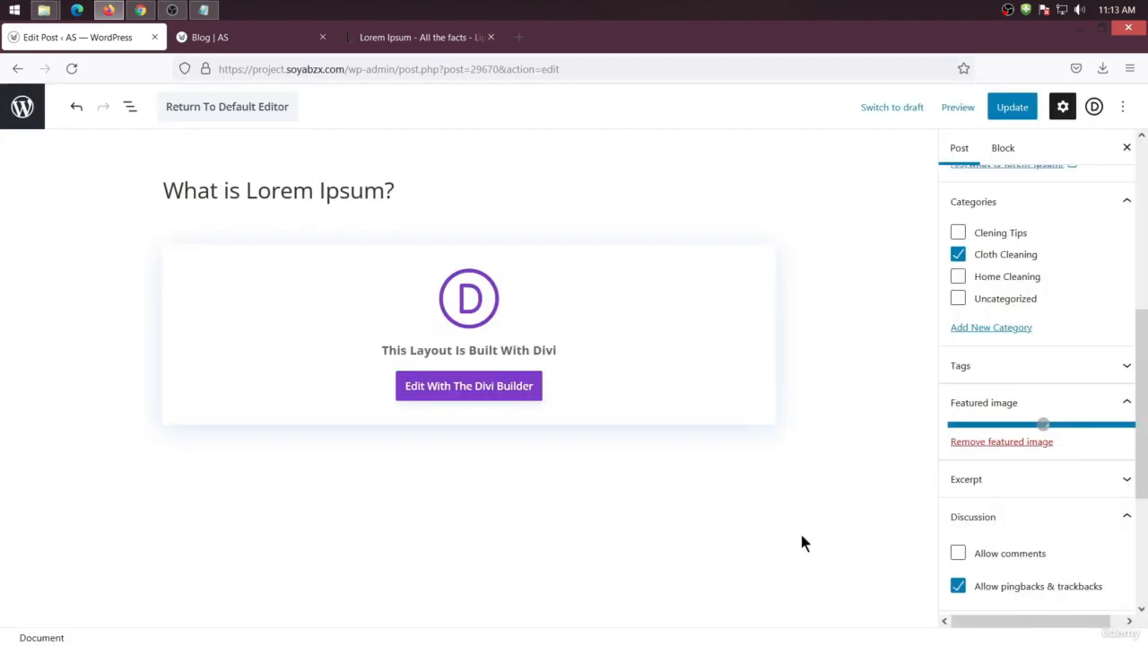
pyautogui.click(995, 108)
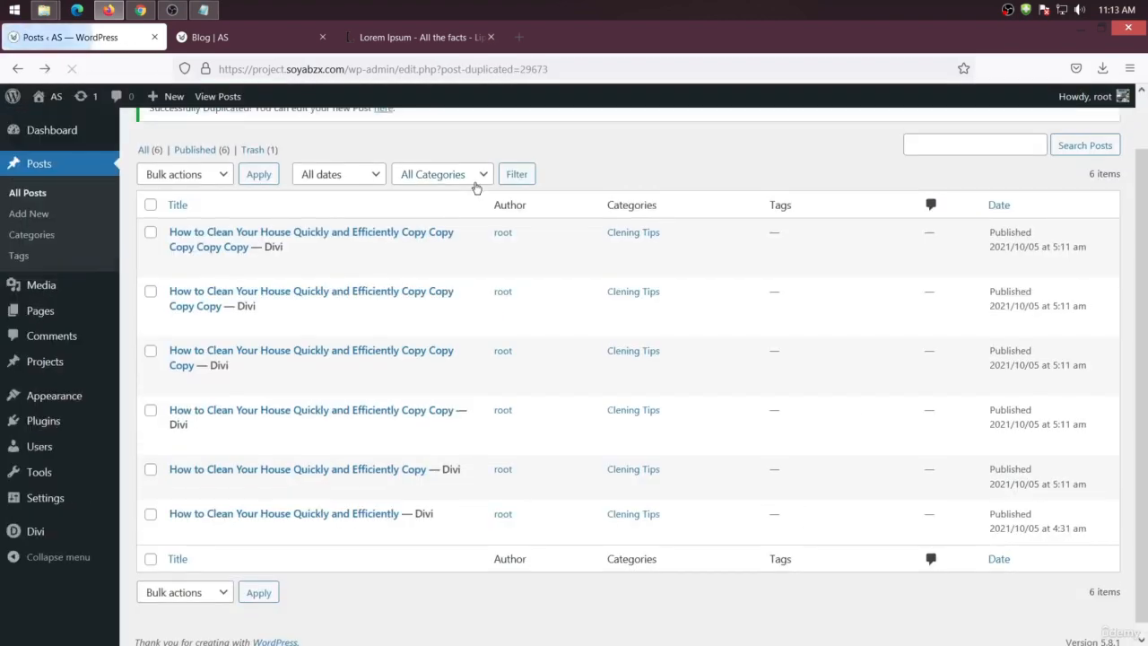
# Open the next copy of the cleaning post and paste the heading Why do we use it? as its title
pyautogui.moveTo(257, 494)
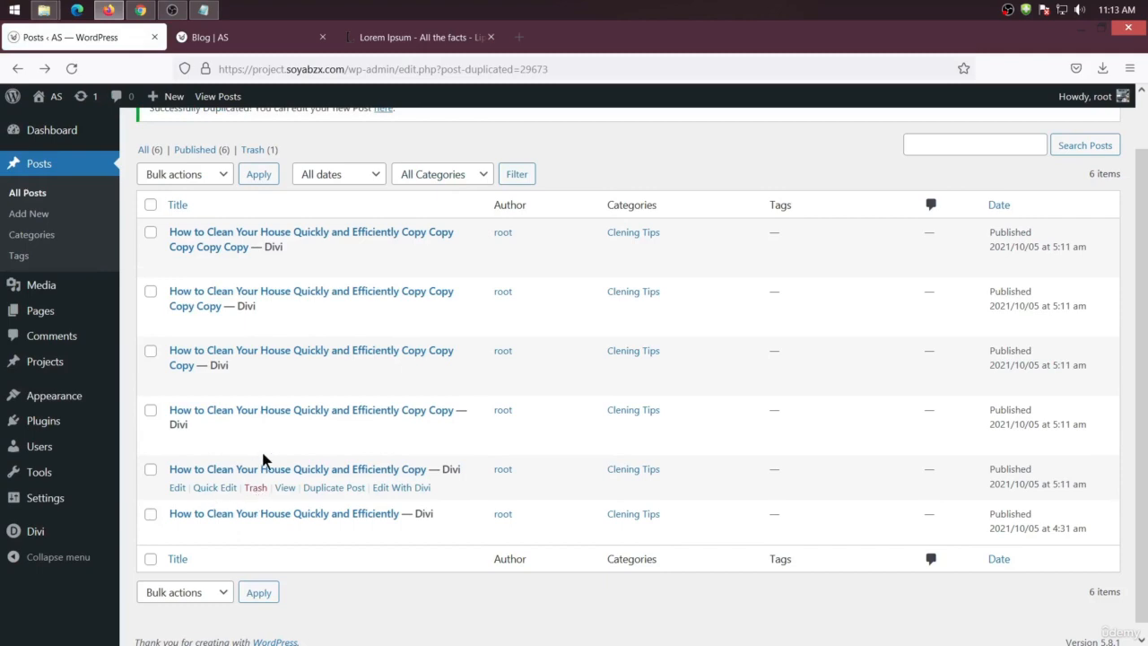
pyautogui.click(178, 443)
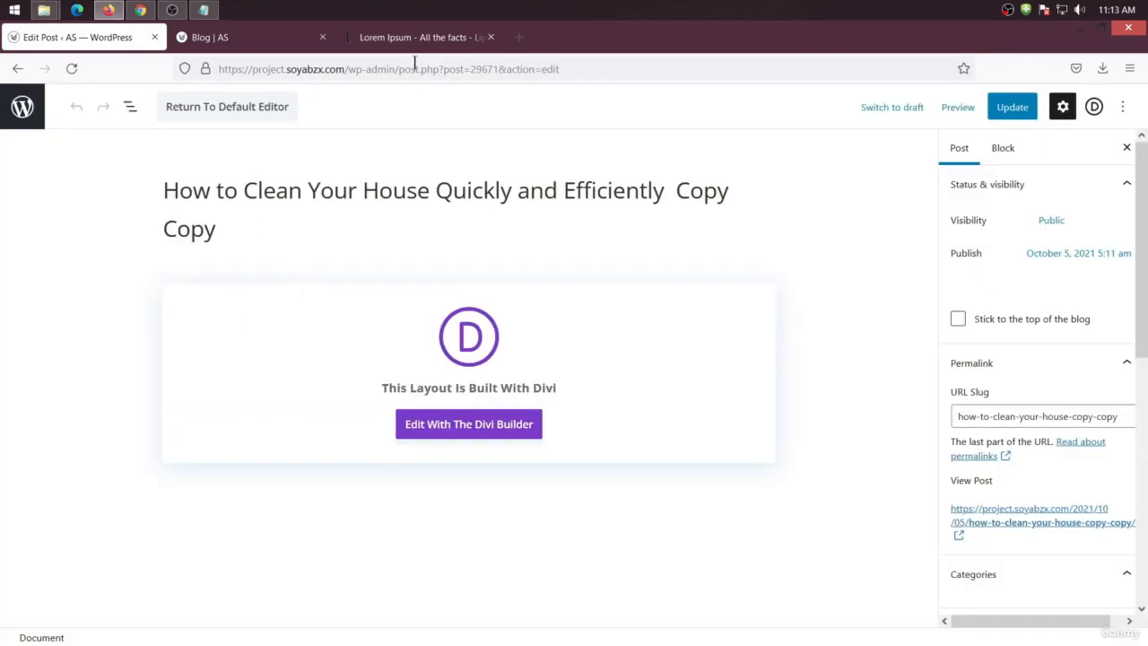
pyautogui.click(416, 37)
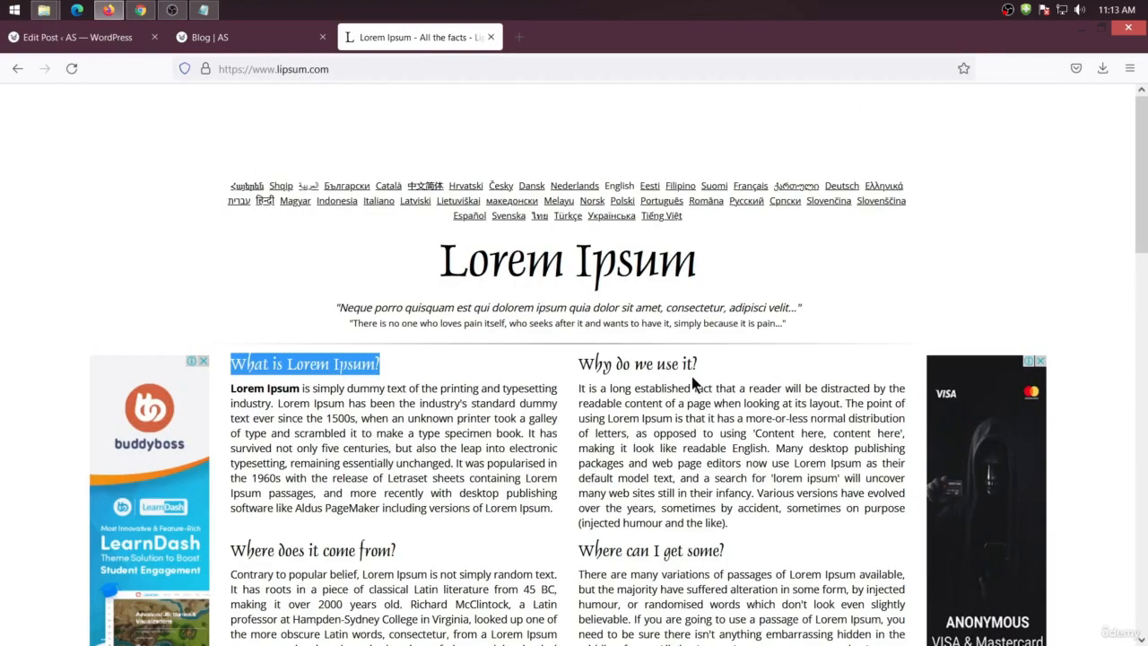
pyautogui.moveTo(698, 364); pyautogui.dragTo(580, 363)
pyautogui.hotkey('ctrl', 'c')
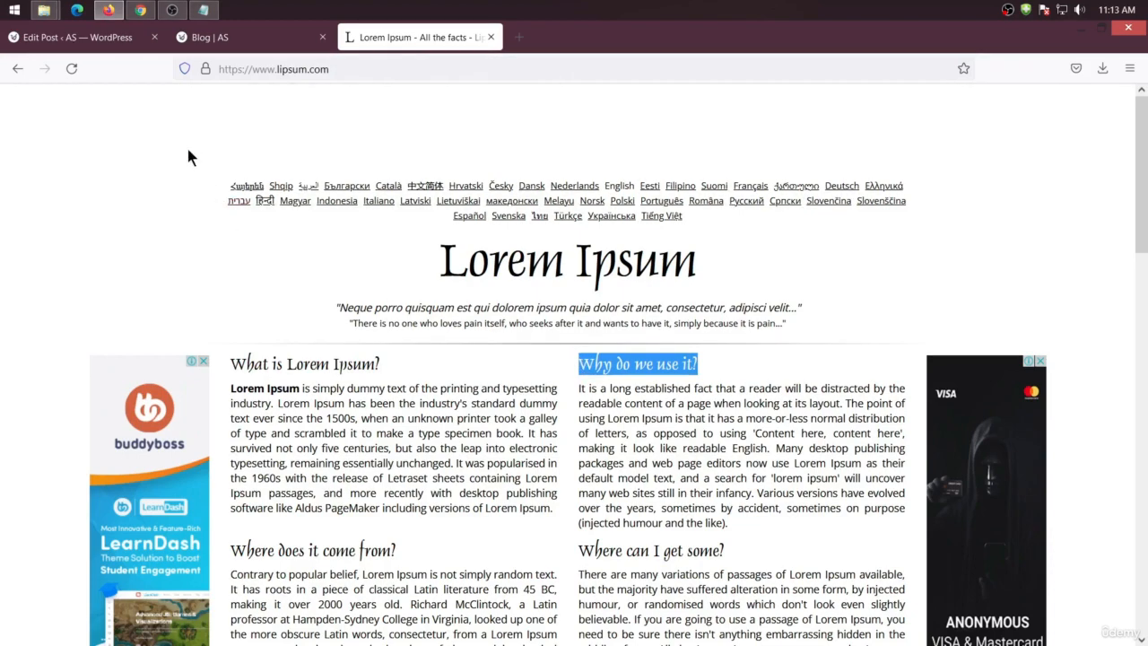
pyautogui.click(135, 37)
pyautogui.moveTo(276, 244); pyautogui.dragTo(133, 170)
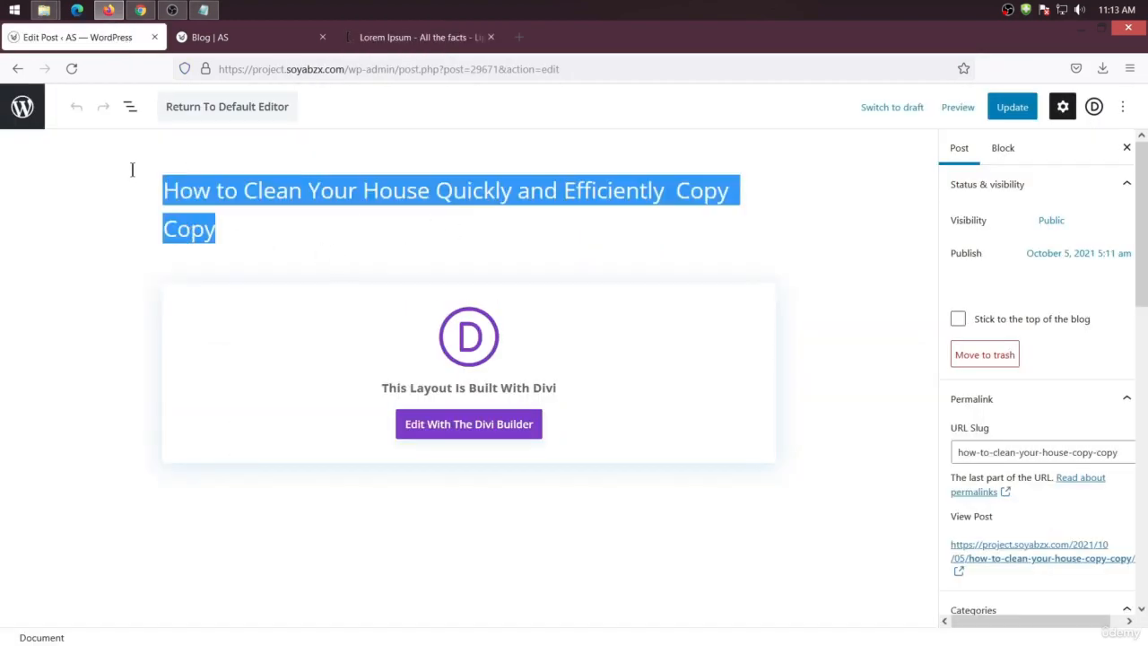
pyautogui.hotkey('ctrl', 'v')
# Leave Home Cleaning as the post's only category
pyautogui.scroll(-5, 1006, 457)
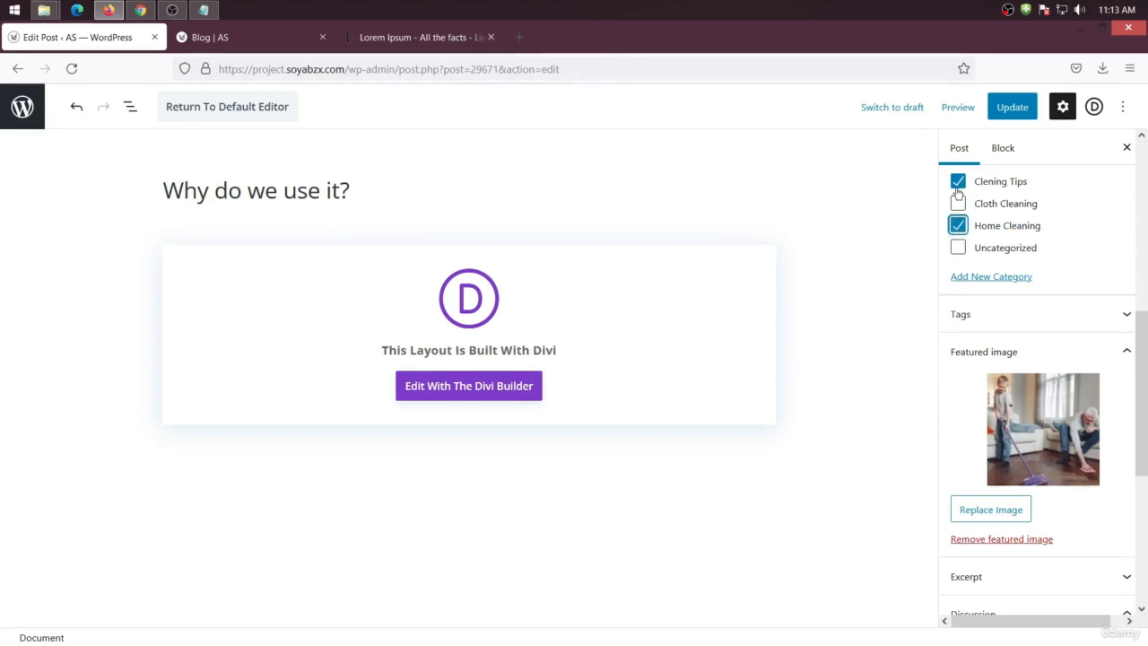
pyautogui.click(957, 184)
# Set cleaning-services-17-1-1 as the featured image and update the post
pyautogui.click(1025, 427)
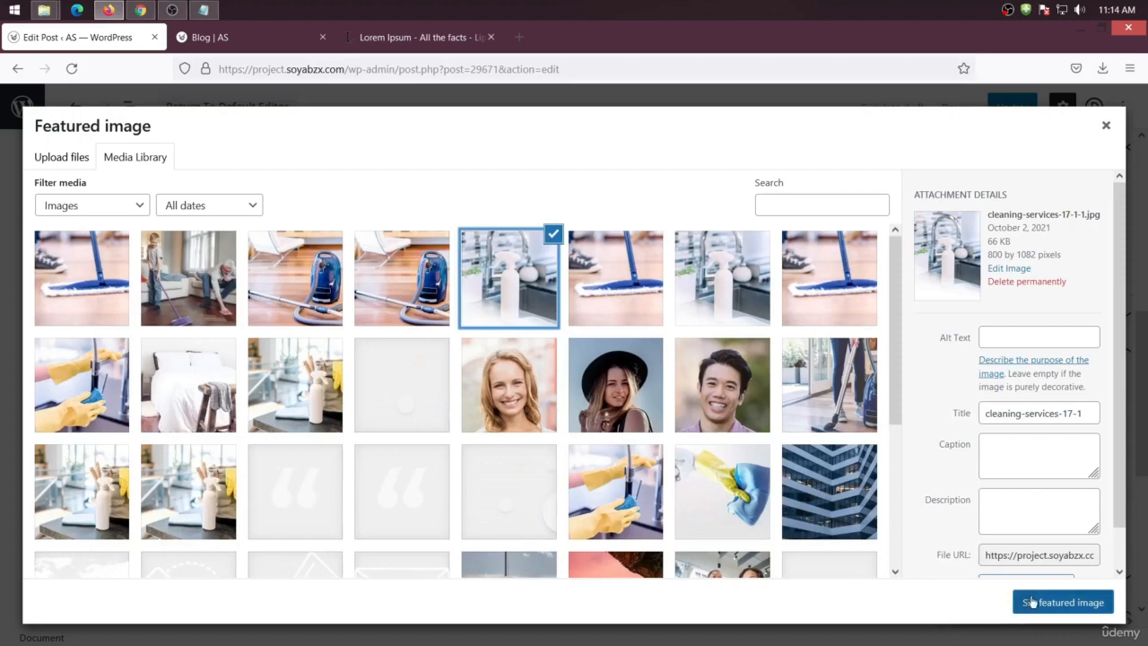
pyautogui.click(1040, 602)
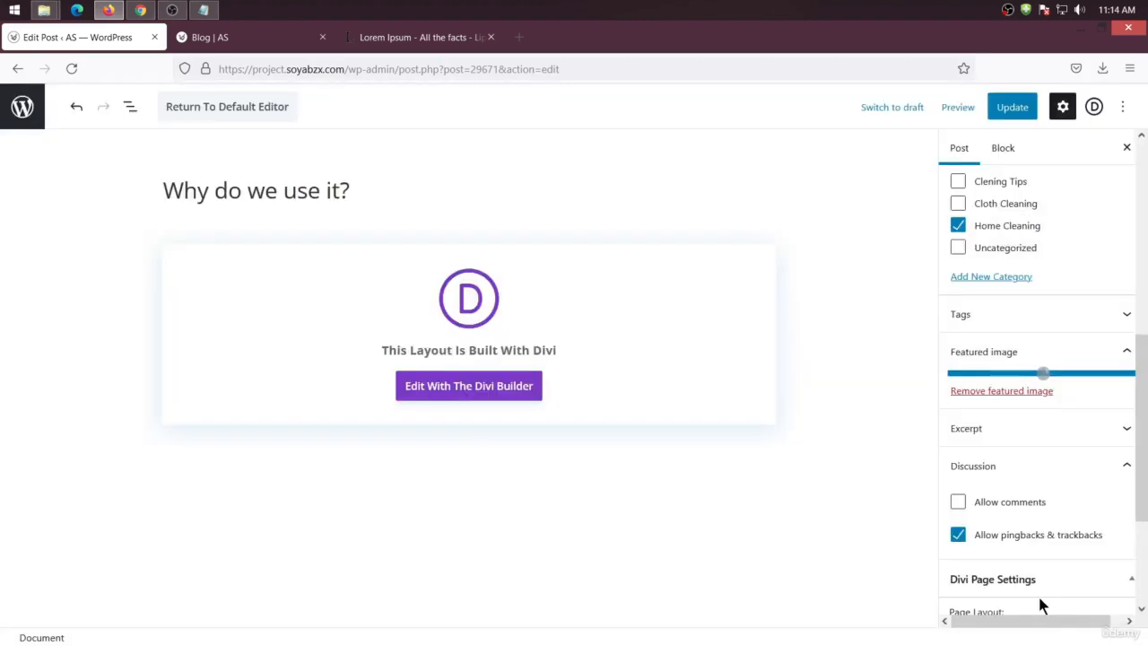
pyautogui.click(1009, 109)
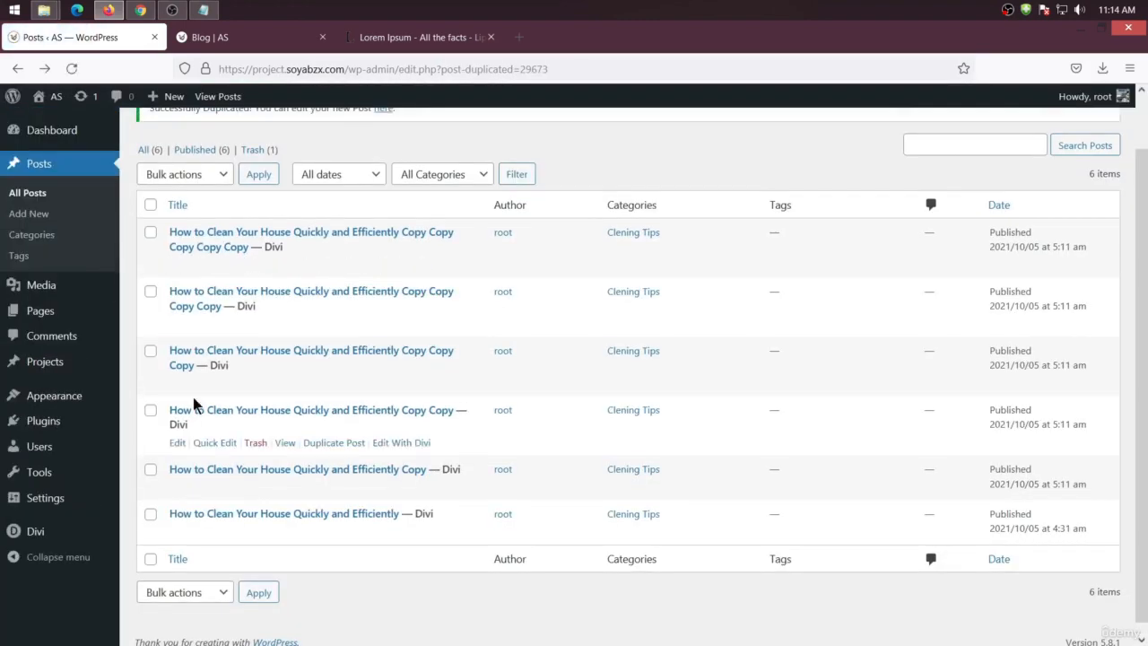
# Open the next post copy and paste the heading Where does it come from? as its title
pyautogui.click(177, 382)
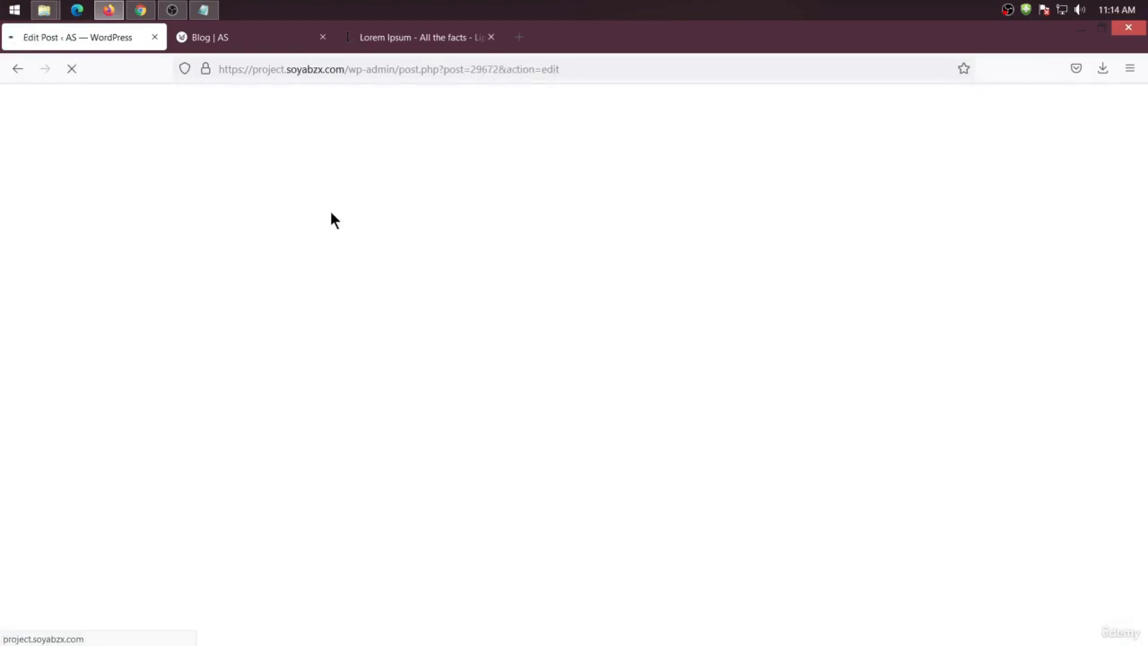
pyautogui.click(390, 40)
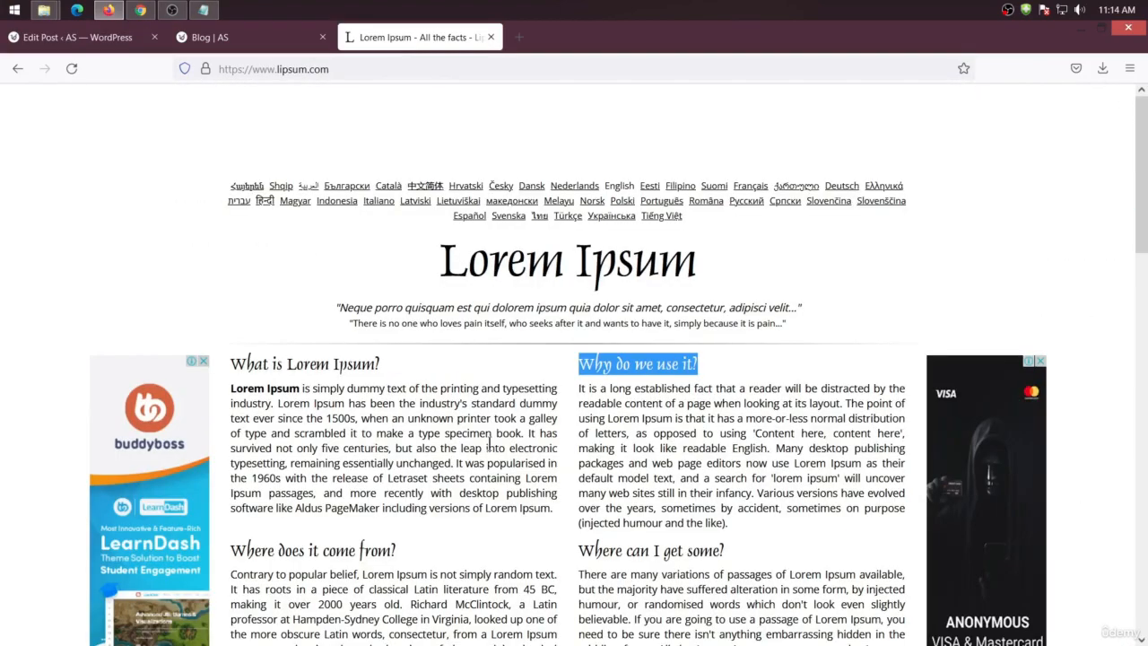
pyautogui.scroll(-3, 489, 443)
pyautogui.moveTo(414, 305); pyautogui.dragTo(232, 306)
pyautogui.hotkey('ctrl', 'c')
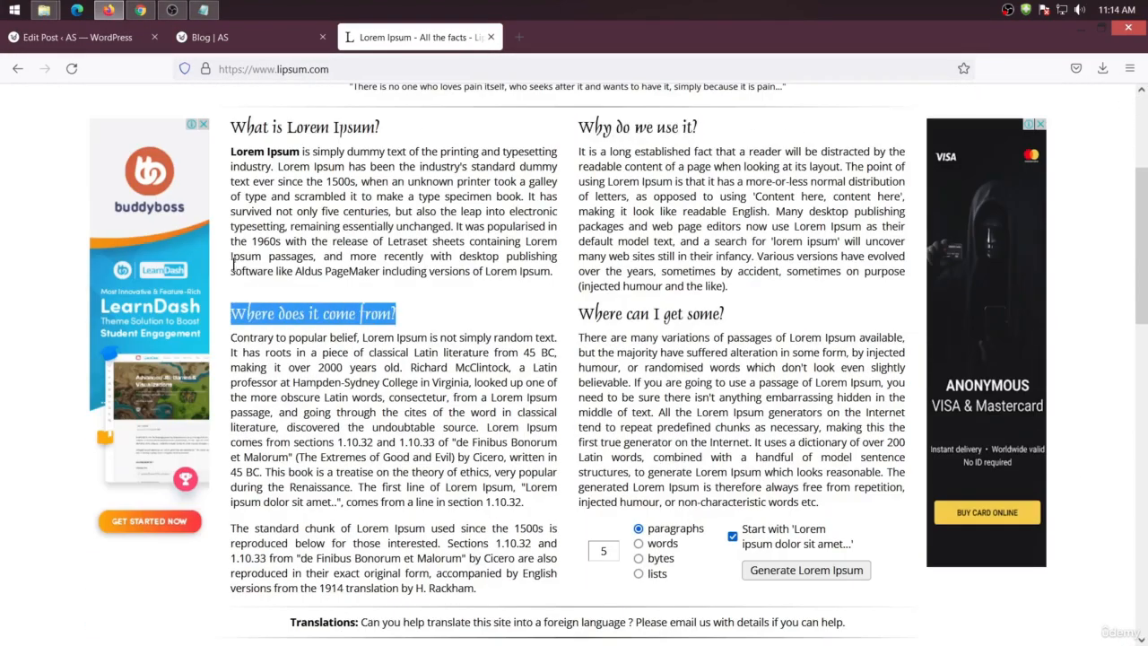
pyautogui.click(81, 36)
pyautogui.moveTo(365, 249); pyautogui.dragTo(136, 190)
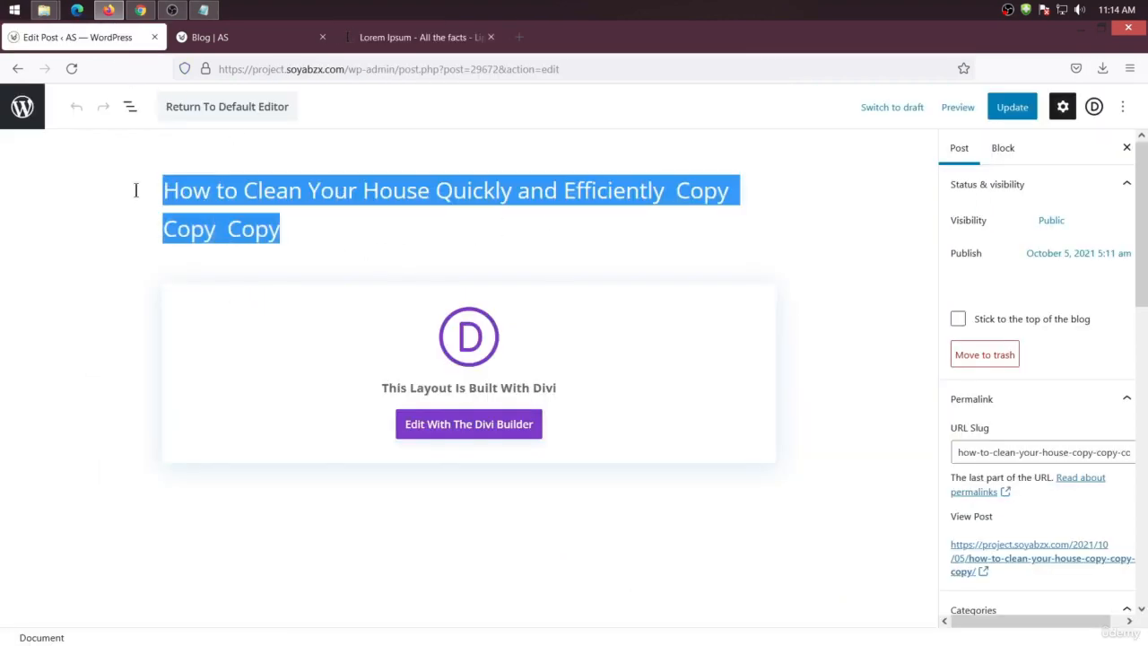
pyautogui.hotkey('ctrl', 'v')
# Replace the post's featured image with the mop photo
pyautogui.scroll(-5, 1037, 440)
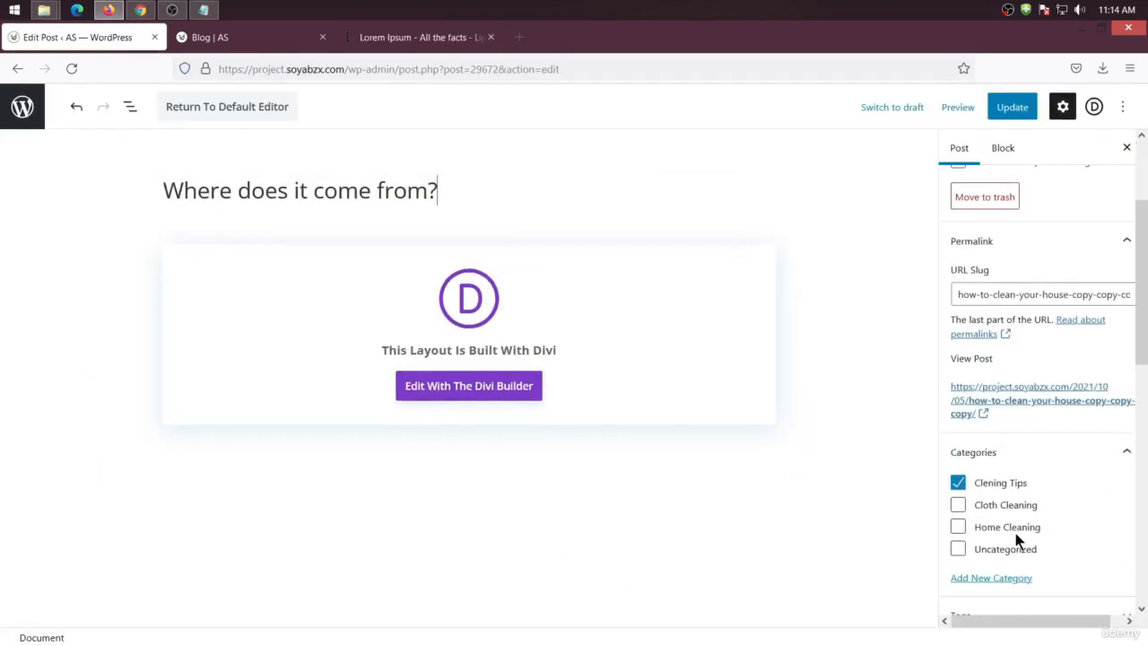
pyautogui.scroll(-1, 1014, 556)
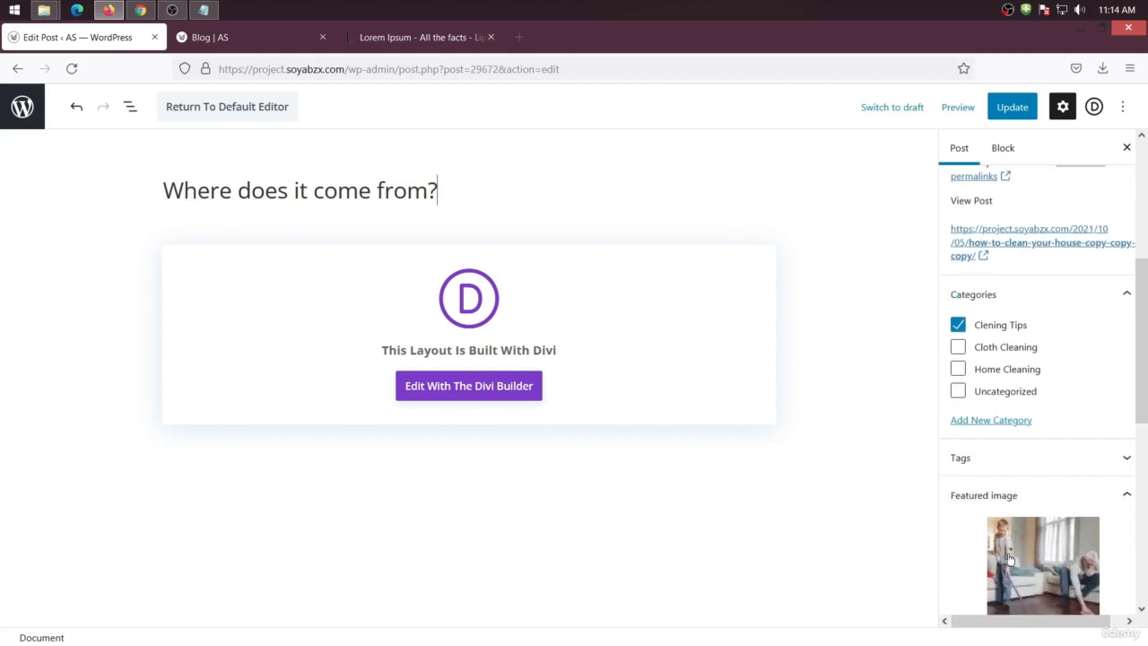
pyautogui.click(1010, 554)
pyautogui.click(1031, 607)
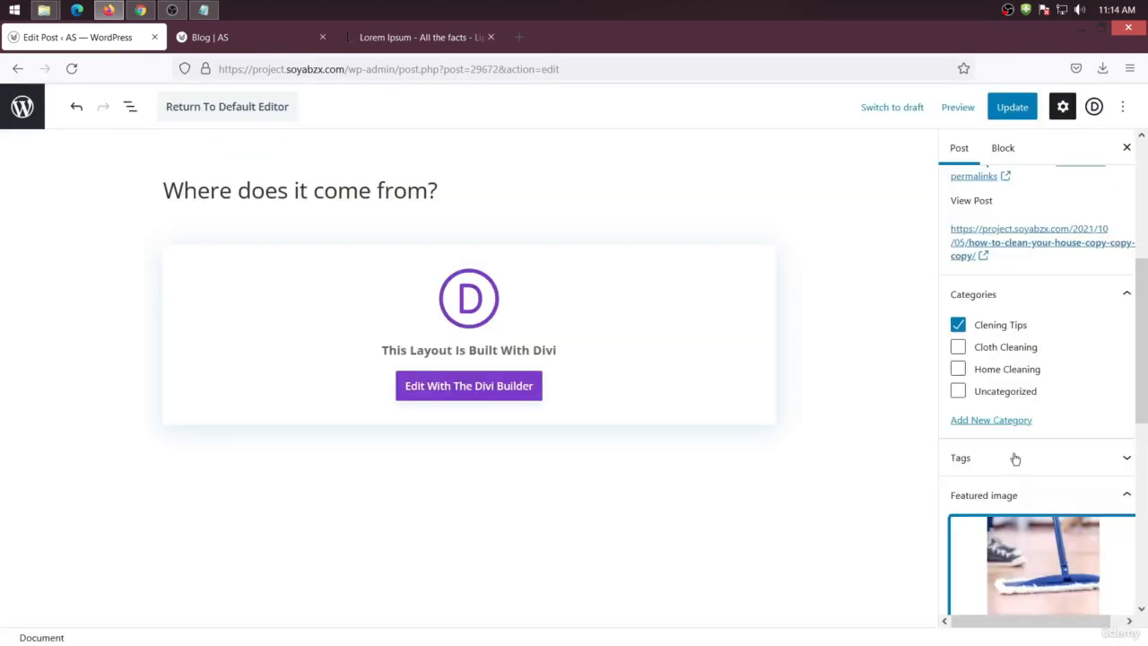
# Switch the post's category to Home Cleaning and update the post
pyautogui.click(957, 370)
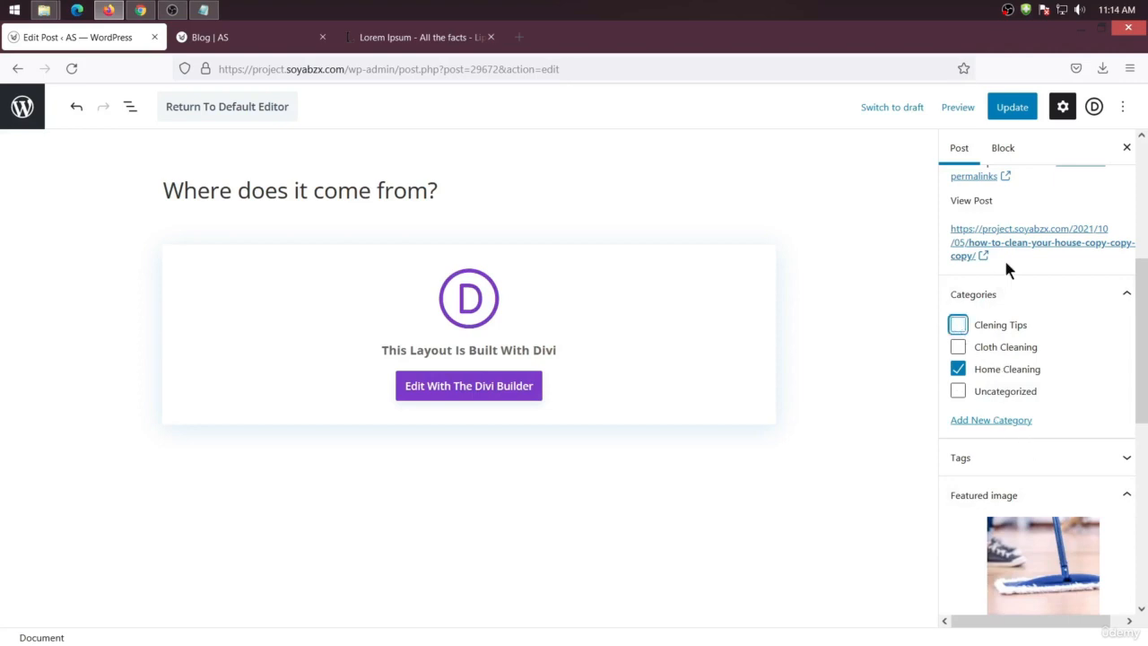
pyautogui.click(1011, 107)
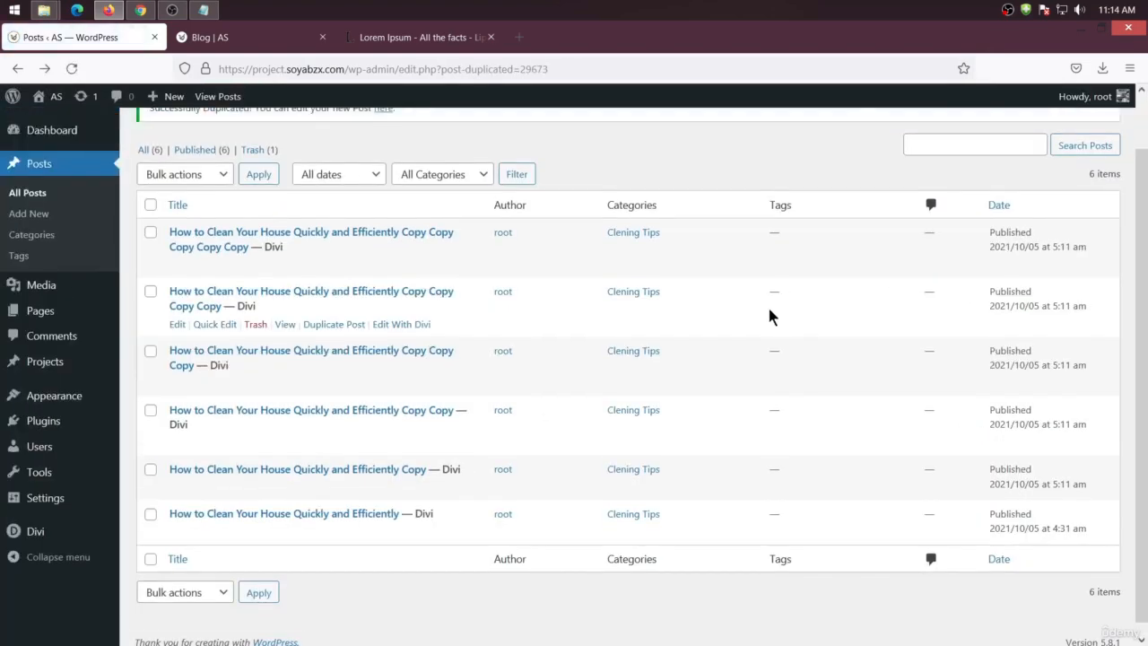
# Open the next post copy and paste the heading Where can I get some? as its title
pyautogui.click(177, 323)
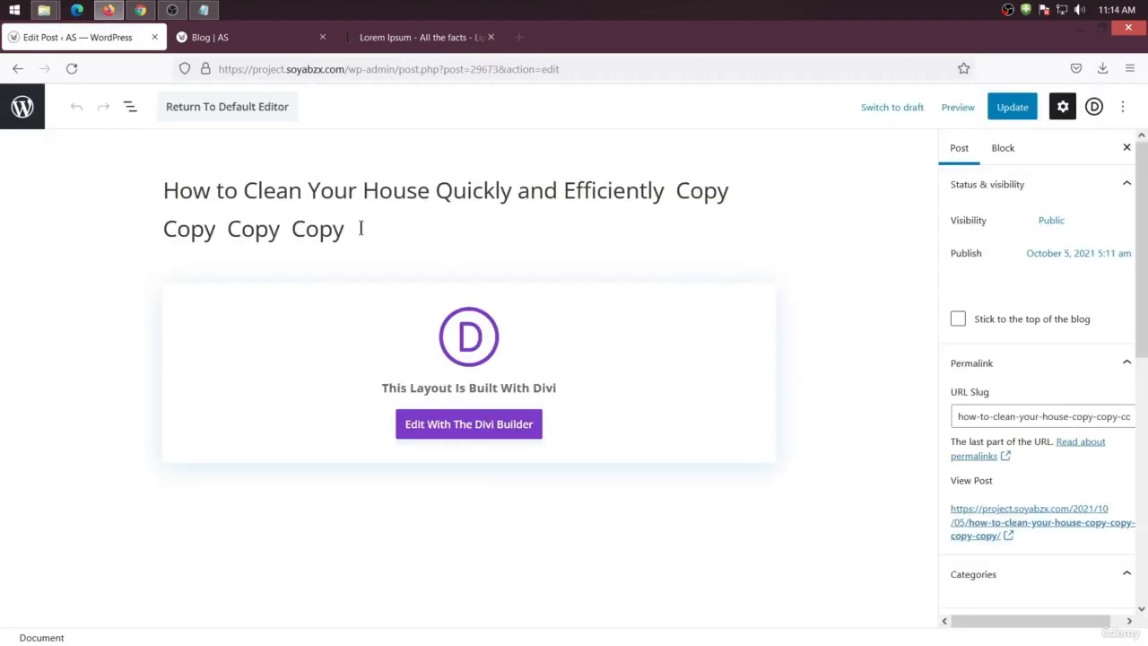
pyautogui.click(236, 36)
pyautogui.click(403, 37)
pyautogui.scroll(-2, 753, 283)
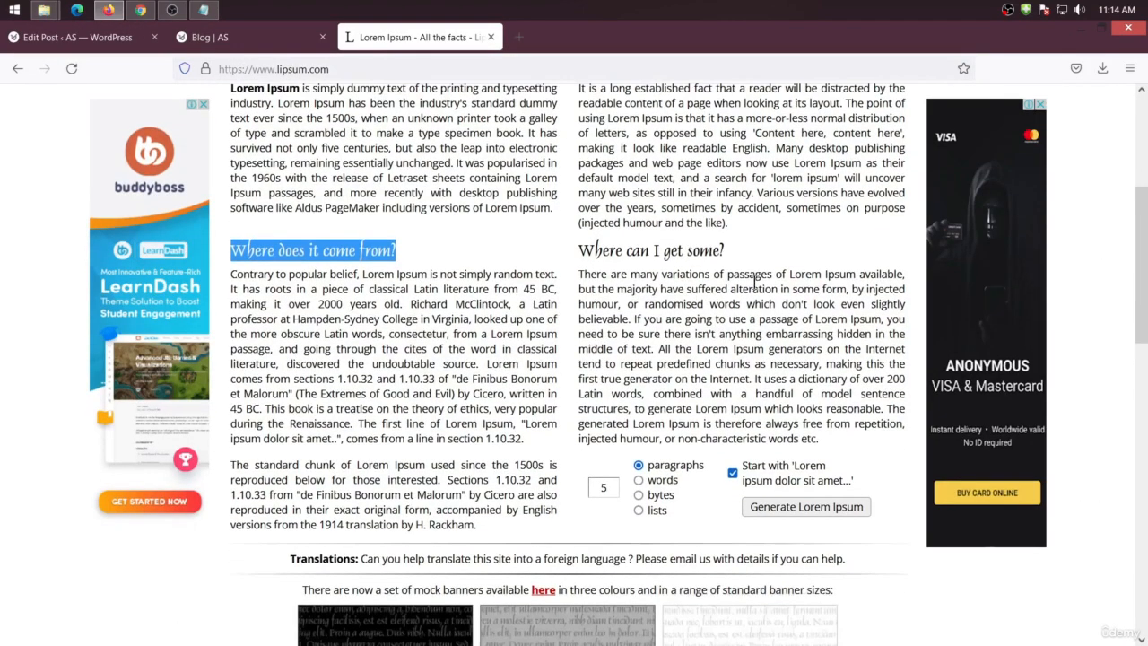
pyautogui.moveTo(728, 236); pyautogui.dragTo(581, 230)
pyautogui.hotkey('ctrl', 'c')
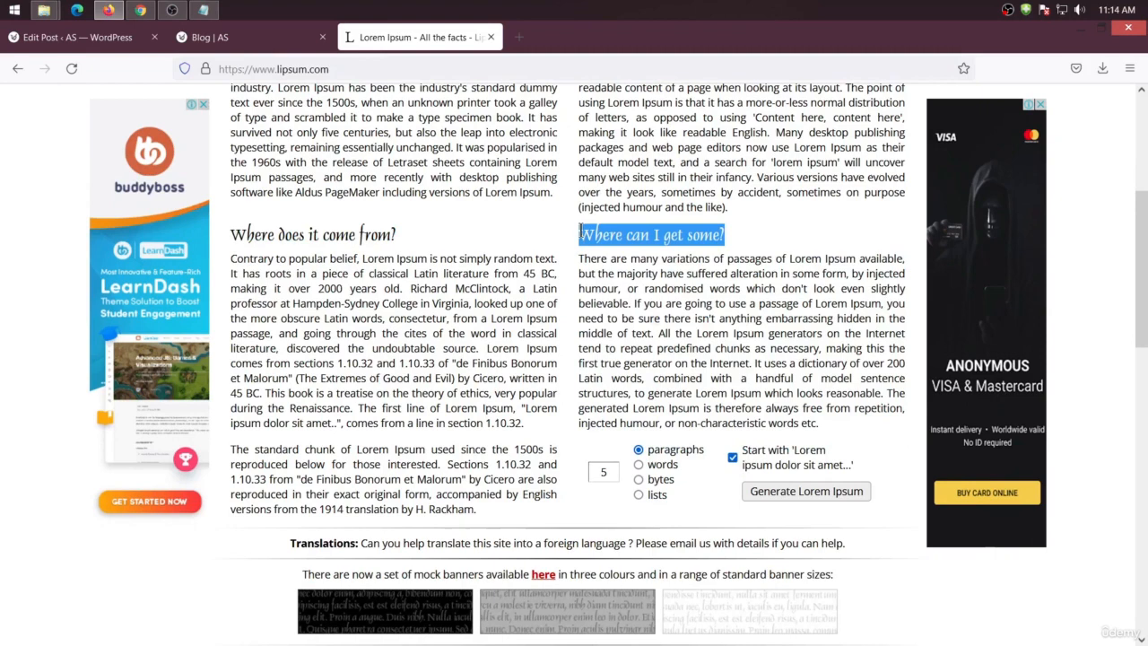
pyautogui.click(76, 37)
pyautogui.moveTo(345, 230); pyautogui.dragTo(153, 177)
pyautogui.hotkey('ctrl', 'v')
# Set cleaning-services-18 as the featured image and update the post
pyautogui.scroll(-5, 1002, 308)
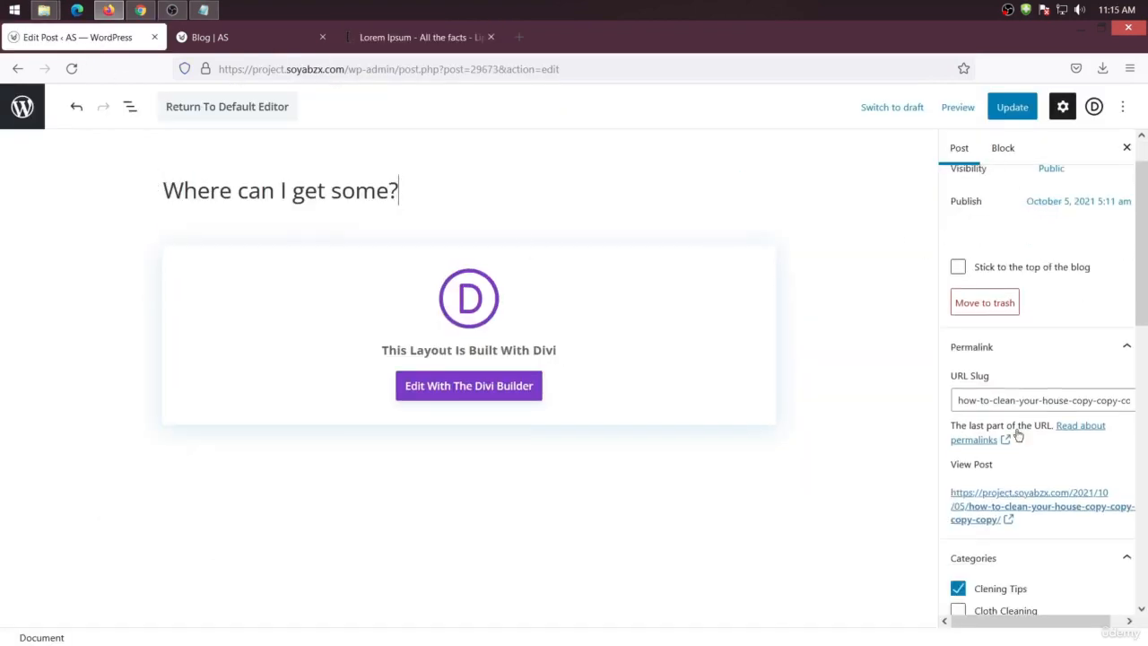
pyautogui.click(1016, 531)
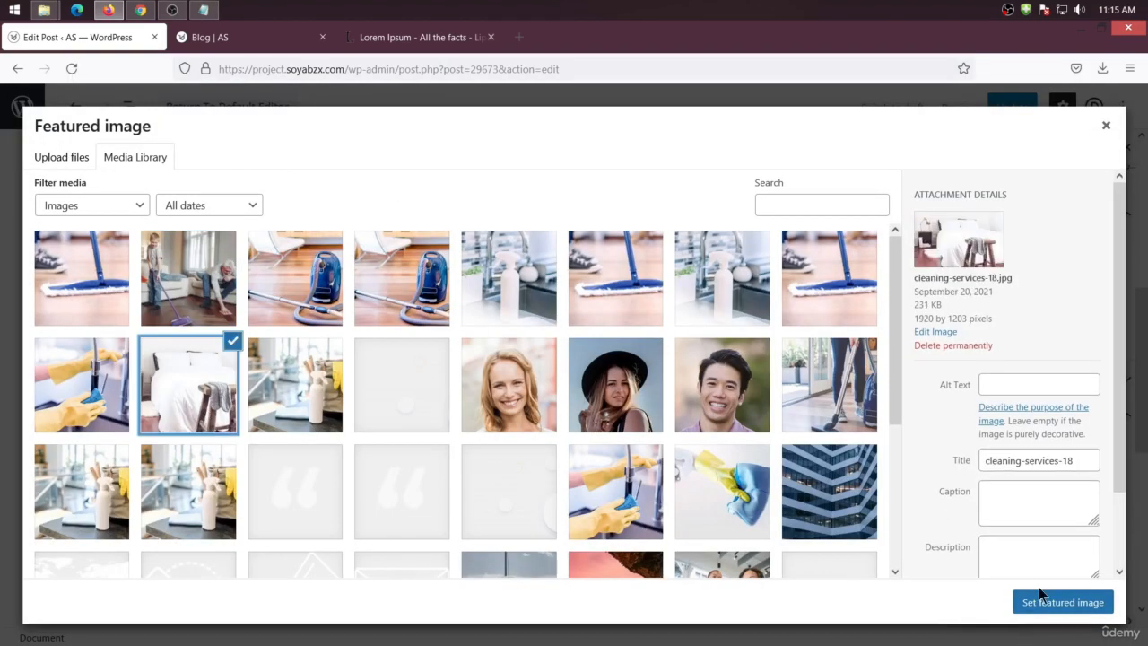
pyautogui.click(1041, 599)
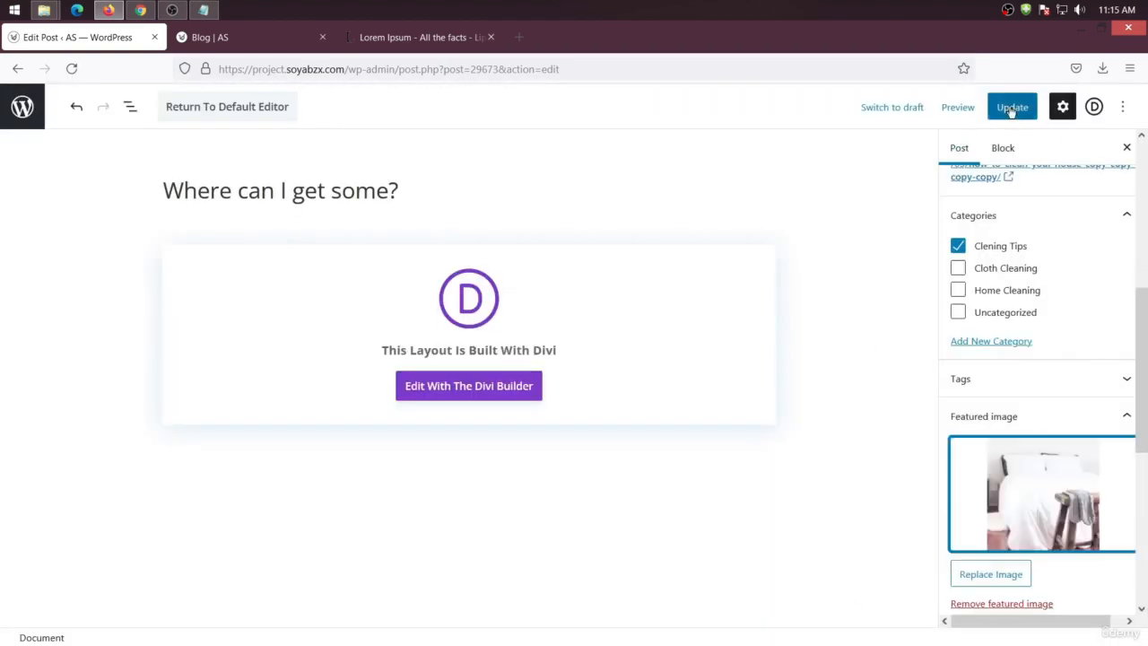
pyautogui.click(1012, 108)
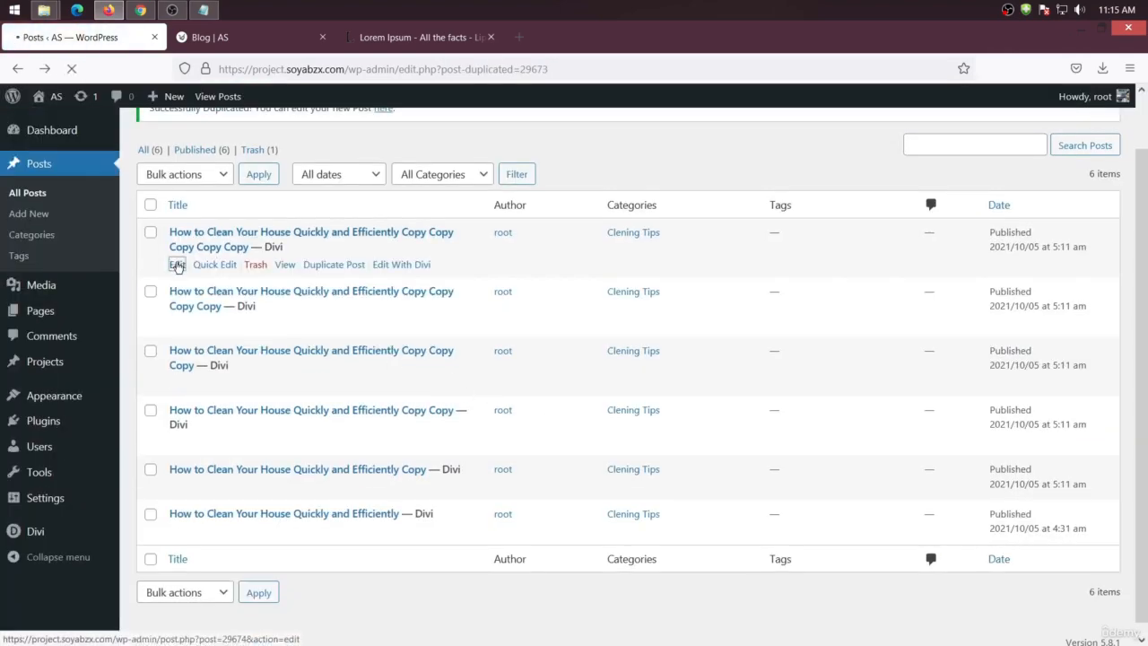
# Open the newest post copy and paste the heading The standard Lorem Ipsum passage, used since the 1500s as its title
pyautogui.click(176, 266)
pyautogui.click(364, 36)
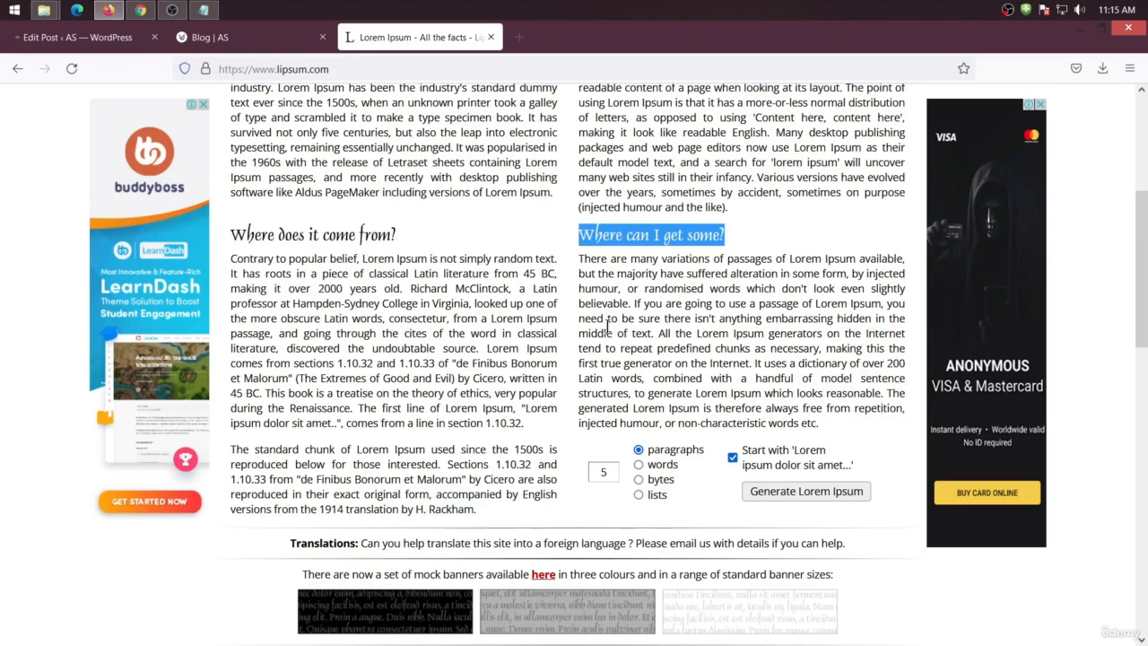
pyautogui.scroll(-5, 607, 325)
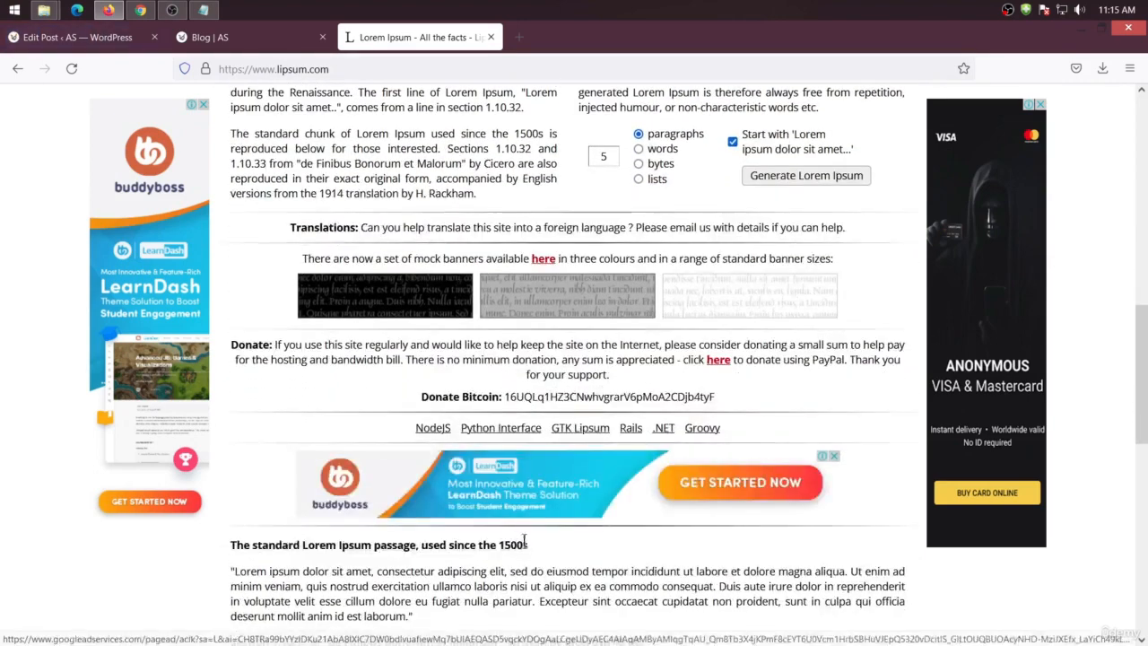
pyautogui.moveTo(525, 544); pyautogui.dragTo(205, 544)
pyautogui.hotkey('ctrl', 'c')
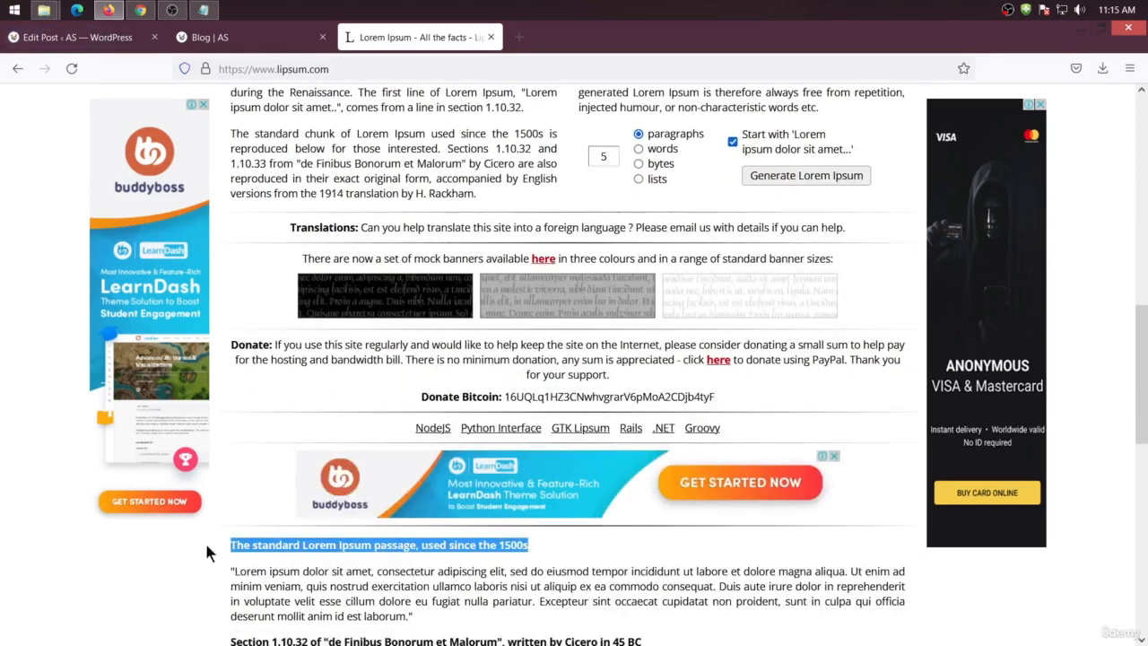
pyautogui.click(78, 36)
pyautogui.moveTo(409, 229); pyautogui.dragTo(108, 173)
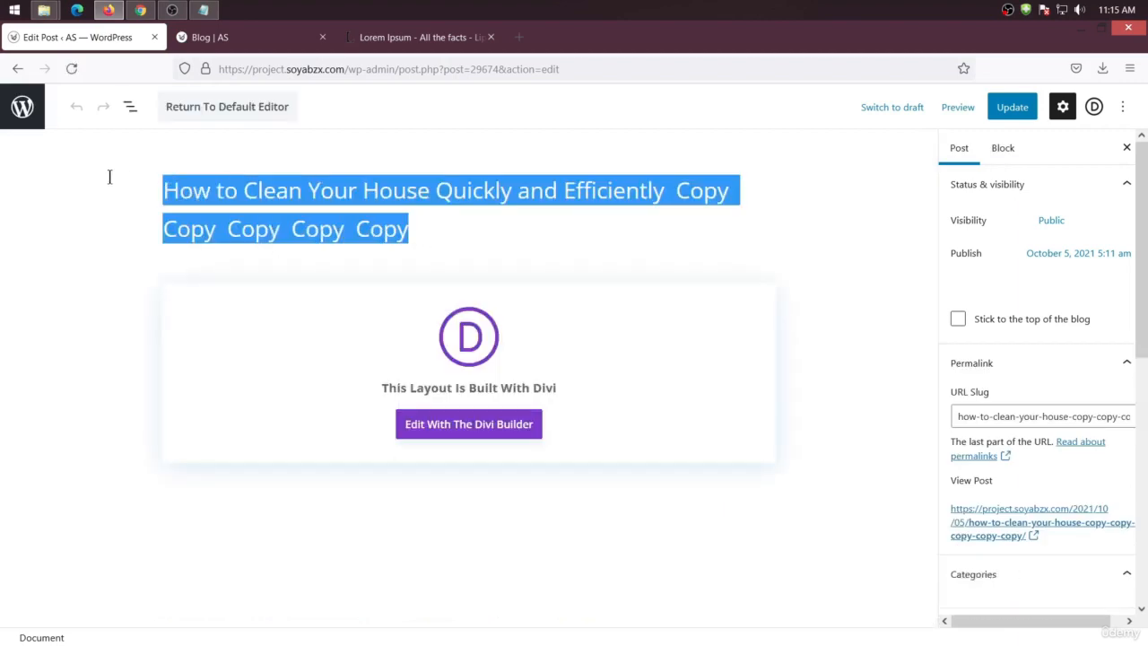
pyautogui.hotkey('ctrl', 'v')
# Set cleaning-services-19 as the post's featured image and update the post
pyautogui.scroll(-4, 1019, 463)
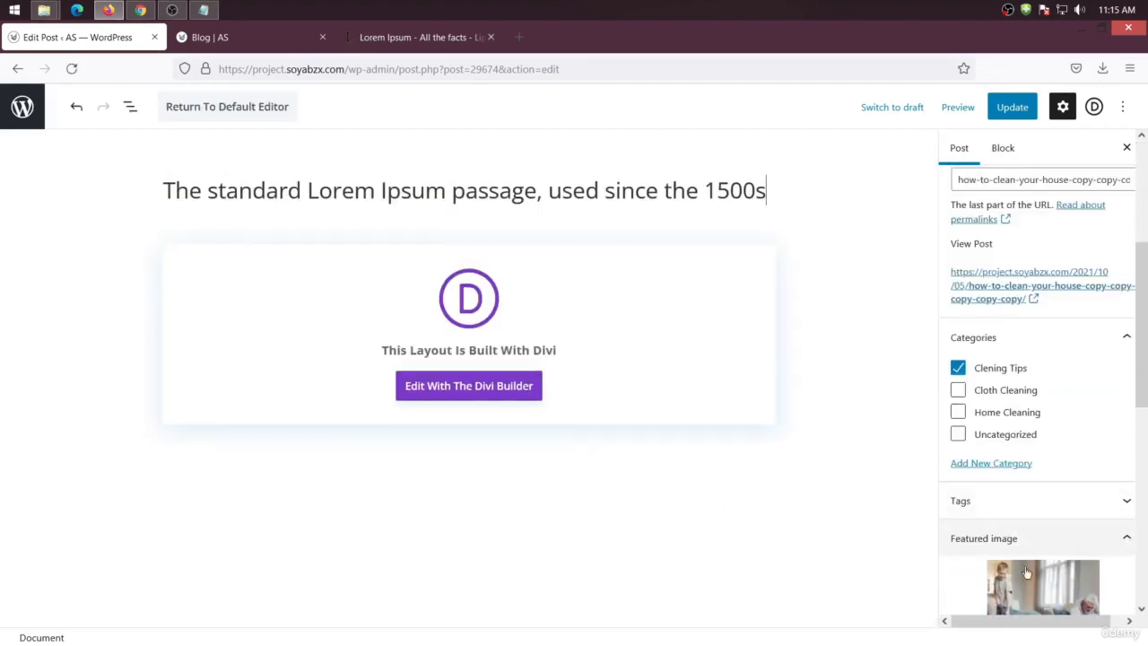
pyautogui.scroll(-3, 1010, 540)
pyautogui.click(1031, 474)
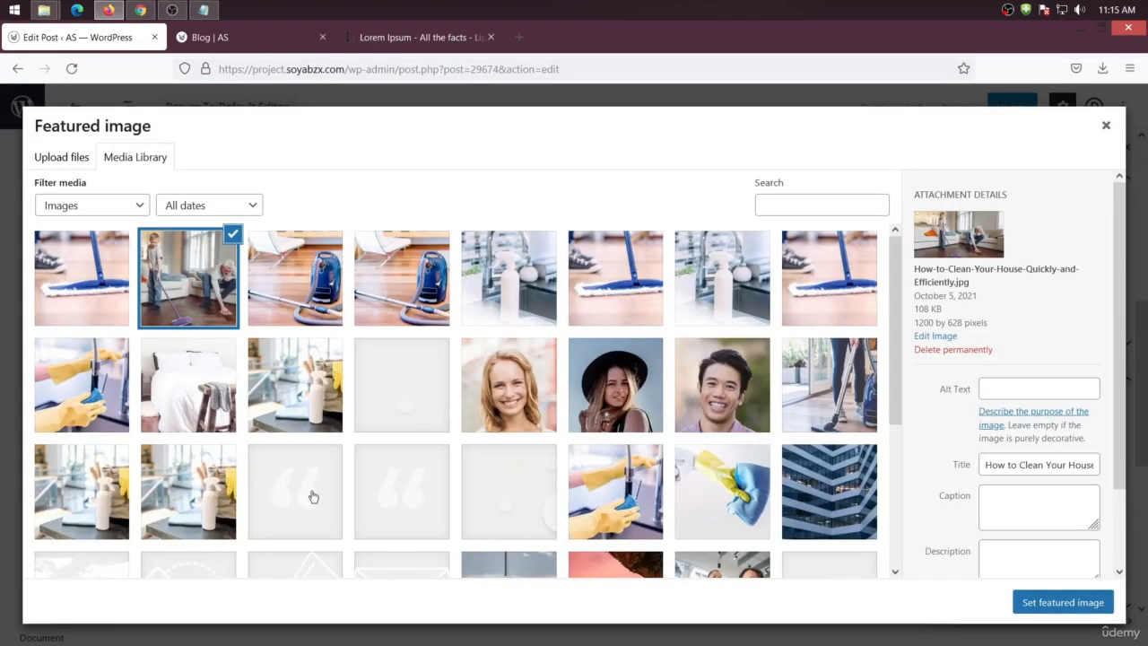
pyautogui.click(72, 395)
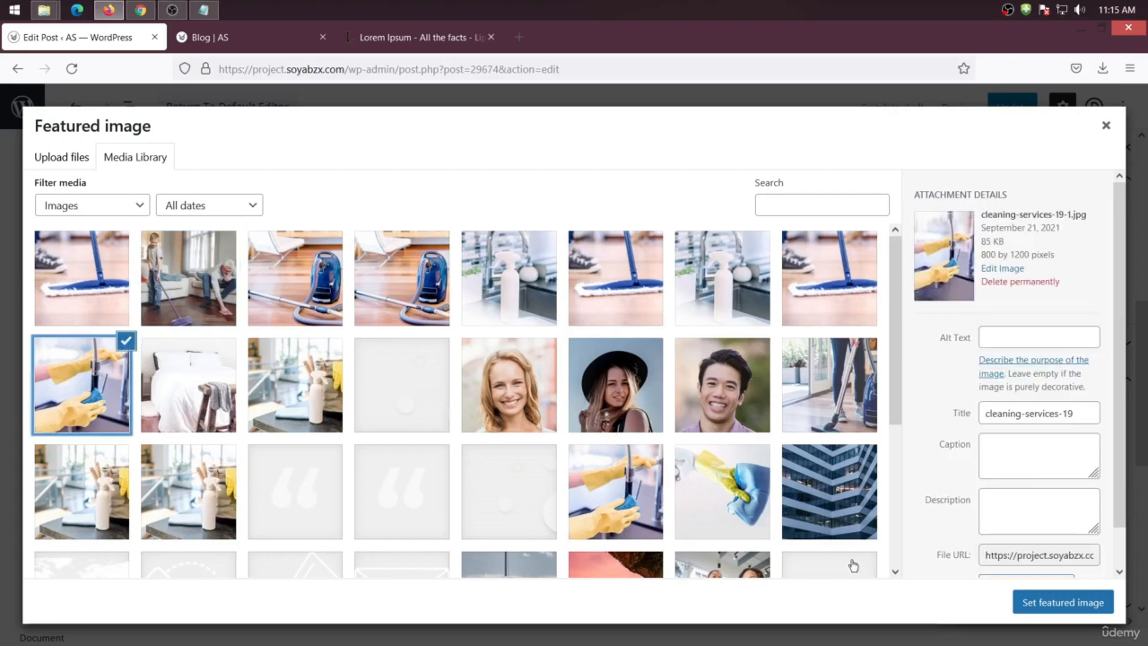
pyautogui.click(1050, 605)
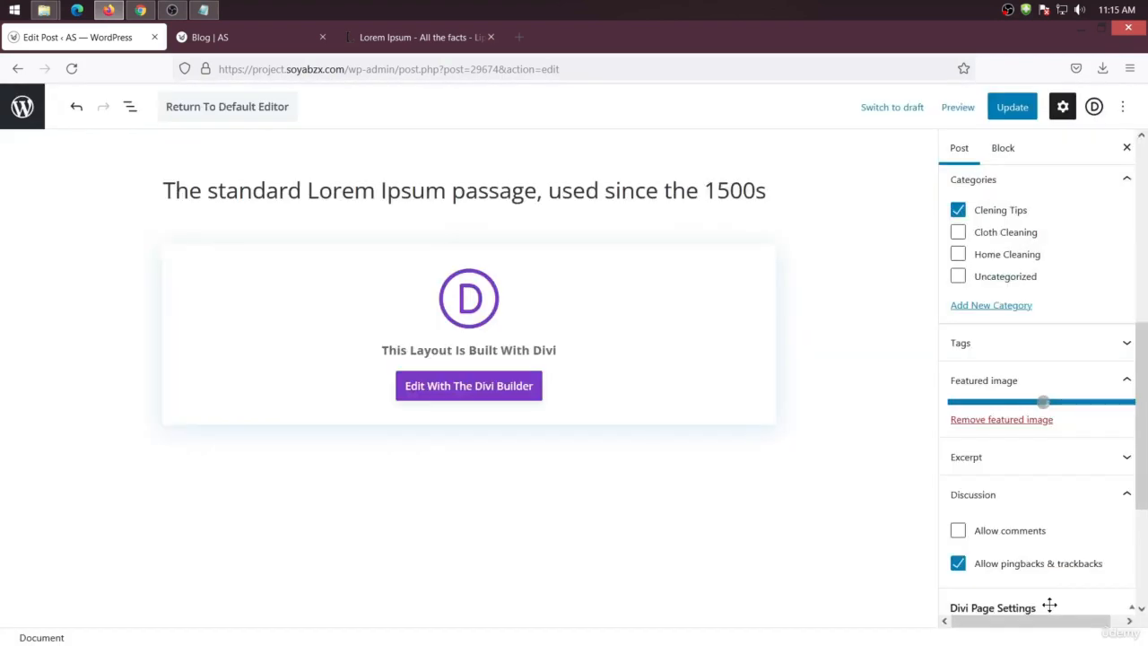
pyautogui.click(1022, 111)
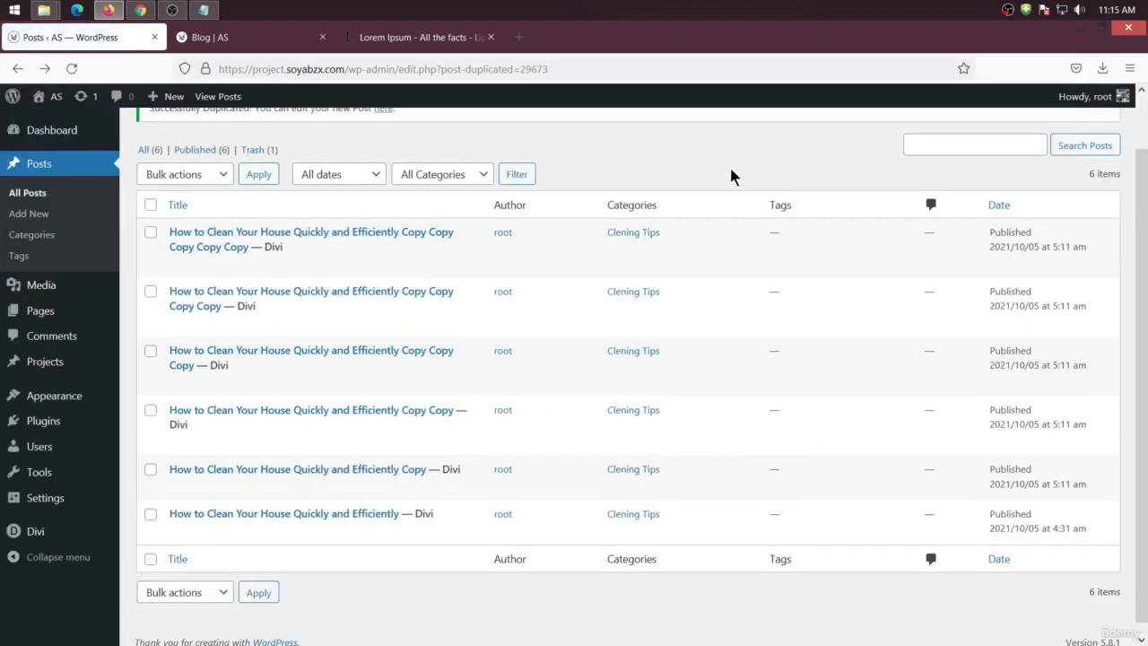
# Reload the posts list and the blog page, then scroll through the blog's listing of posts
pyautogui.rightClick(731, 170)
pyautogui.click(807, 183)
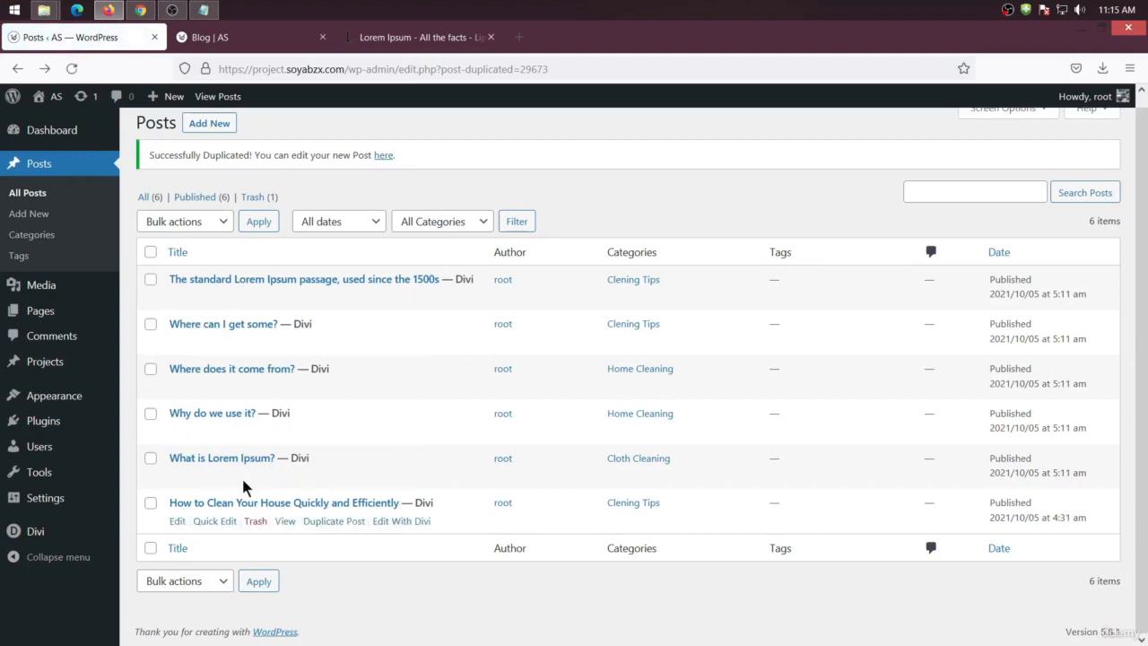
pyautogui.click(272, 45)
pyautogui.rightClick(93, 237)
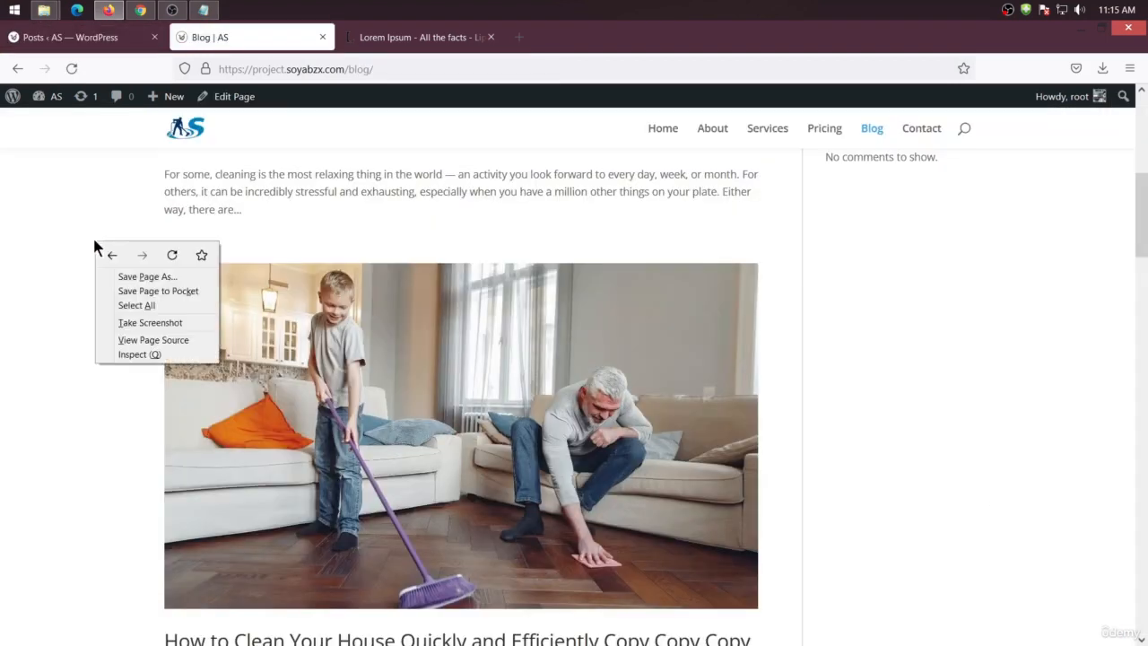
pyautogui.click(171, 256)
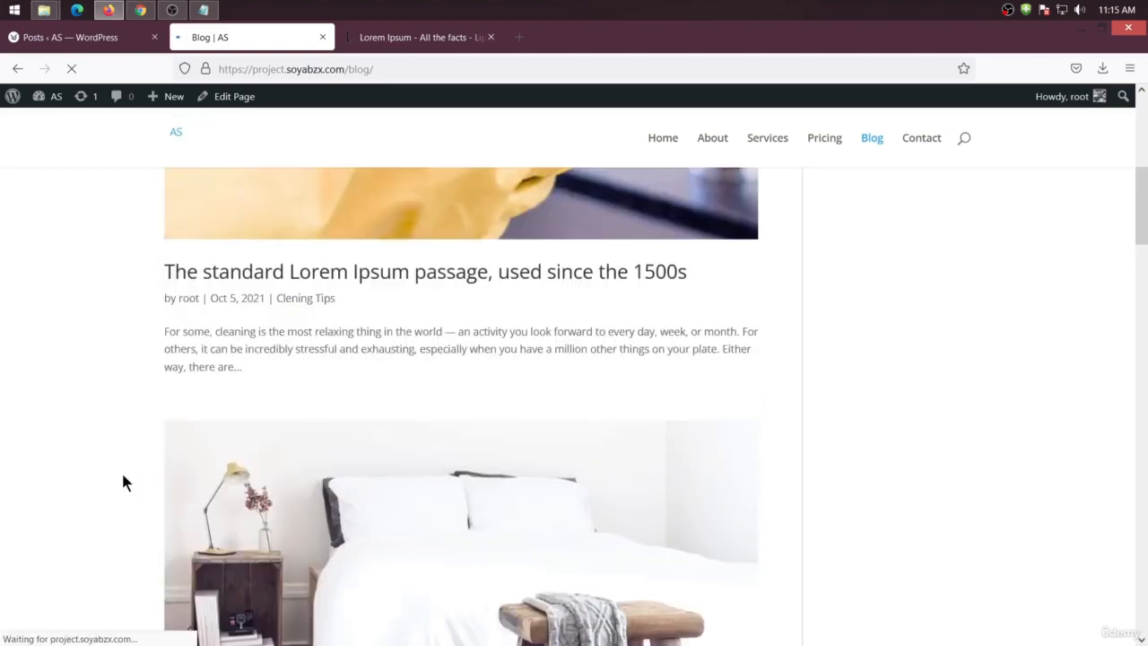
pyautogui.scroll(-10, 111, 445)
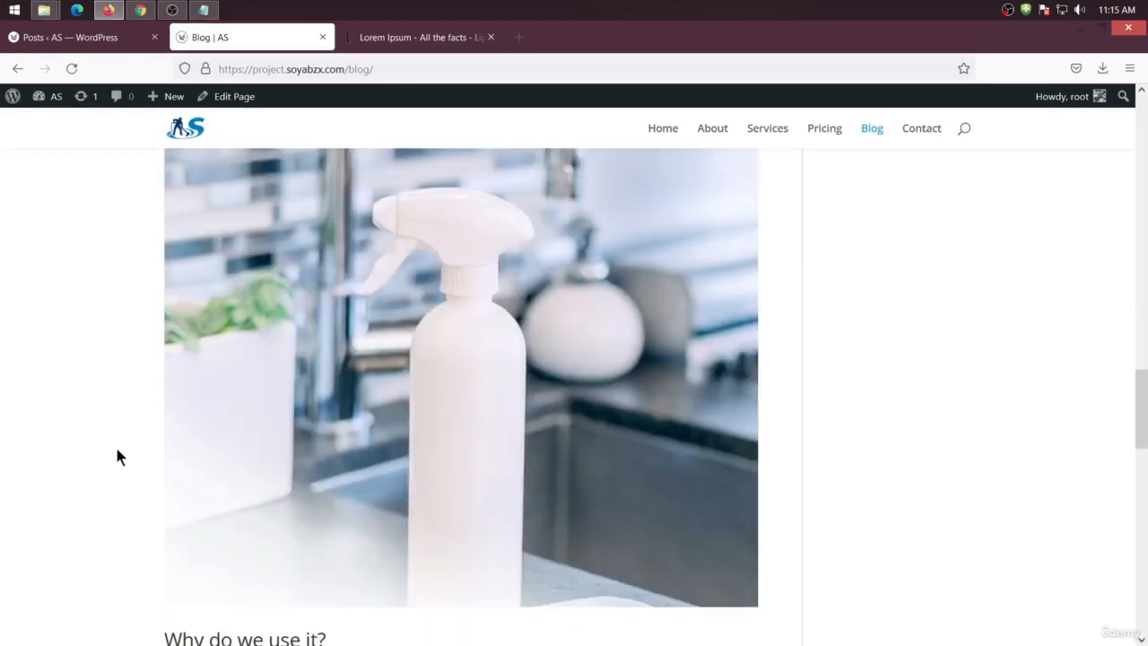
pyautogui.scroll(-15, 162, 380)
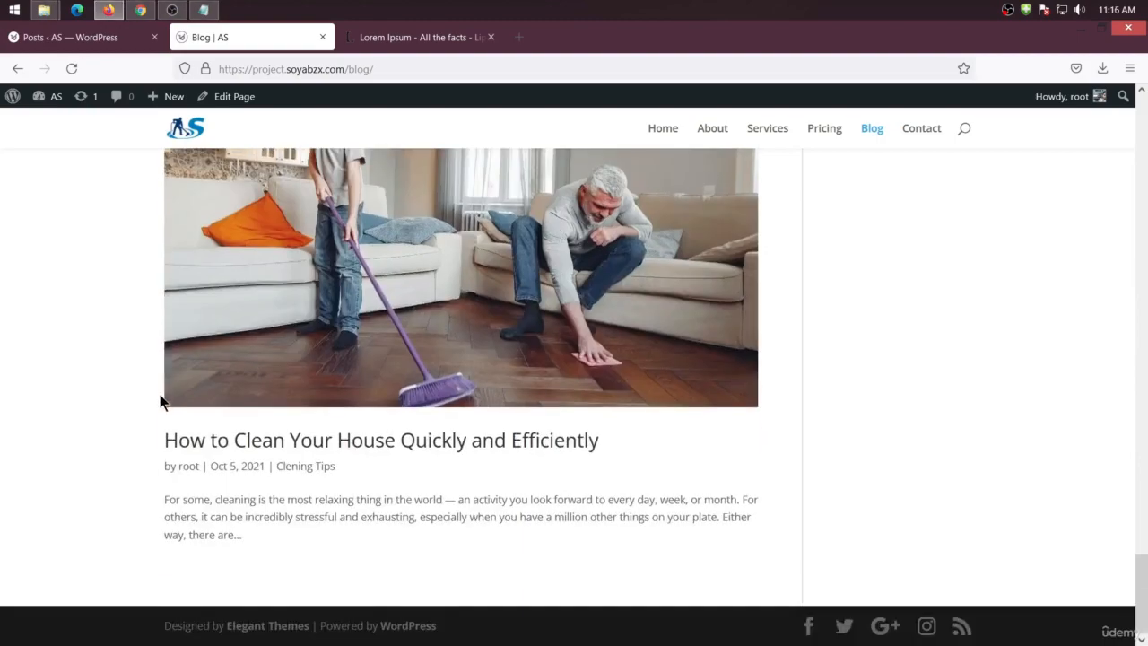
pyautogui.scroll(8, 170, 386)
pyautogui.scroll(10, 176, 385)
pyautogui.scroll(-8, 172, 389)
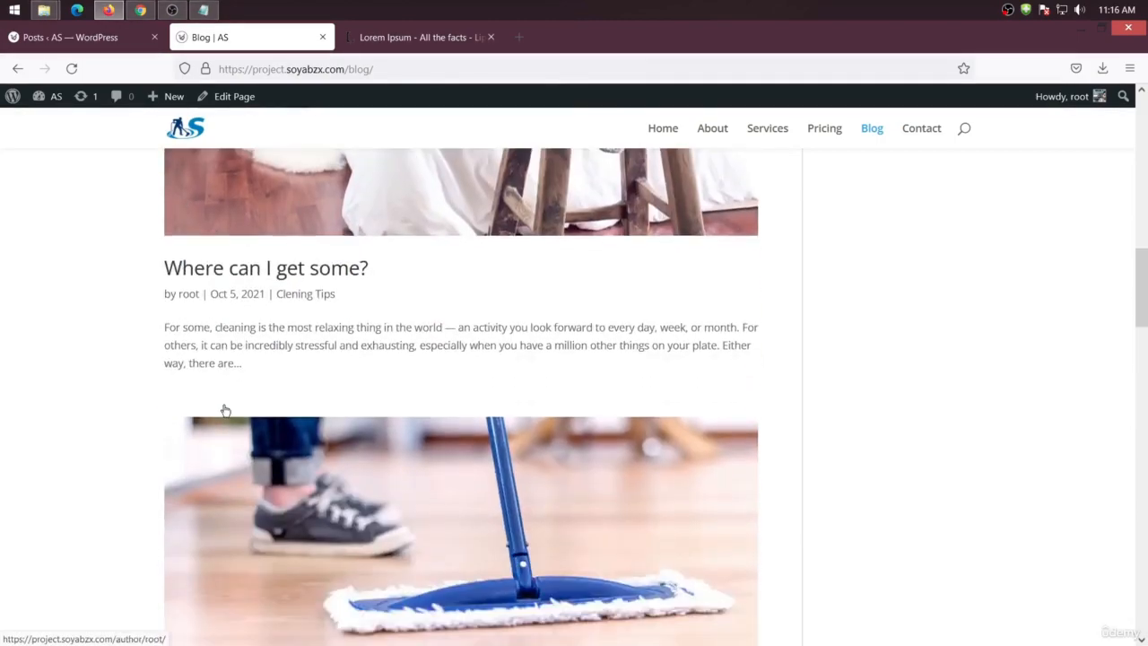
# Open the Where does it come from? post on the blog, review it, and return to the blog listing
pyautogui.click(227, 313)
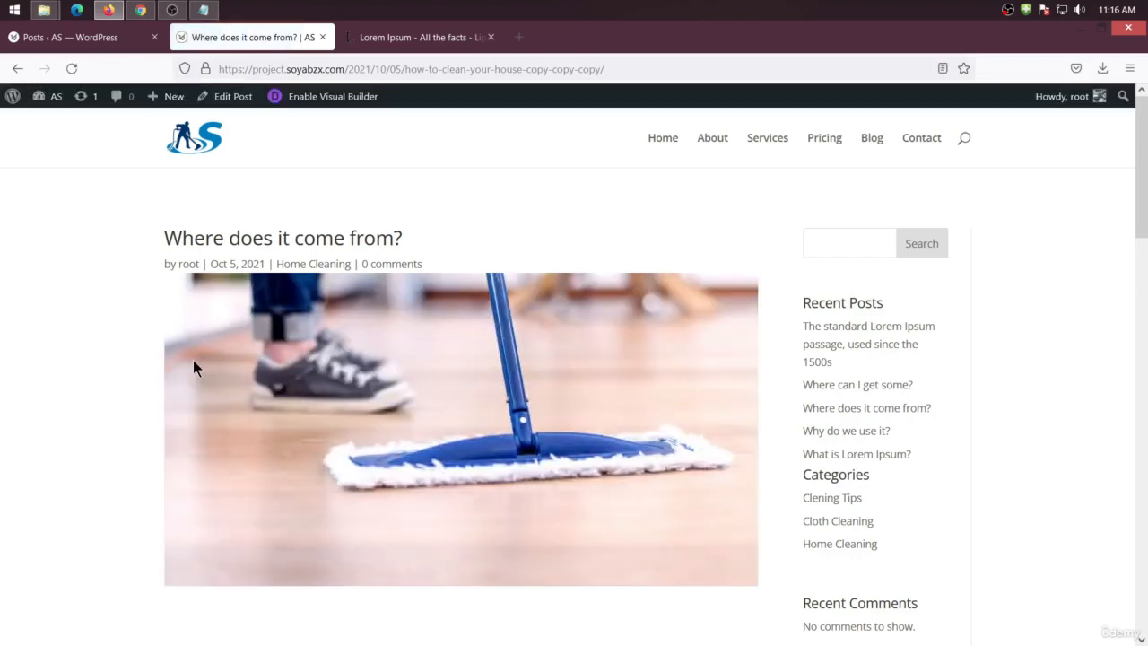
pyautogui.scroll(-5, 193, 360)
pyautogui.scroll(-10, 192, 364)
pyautogui.scroll(4, 194, 359)
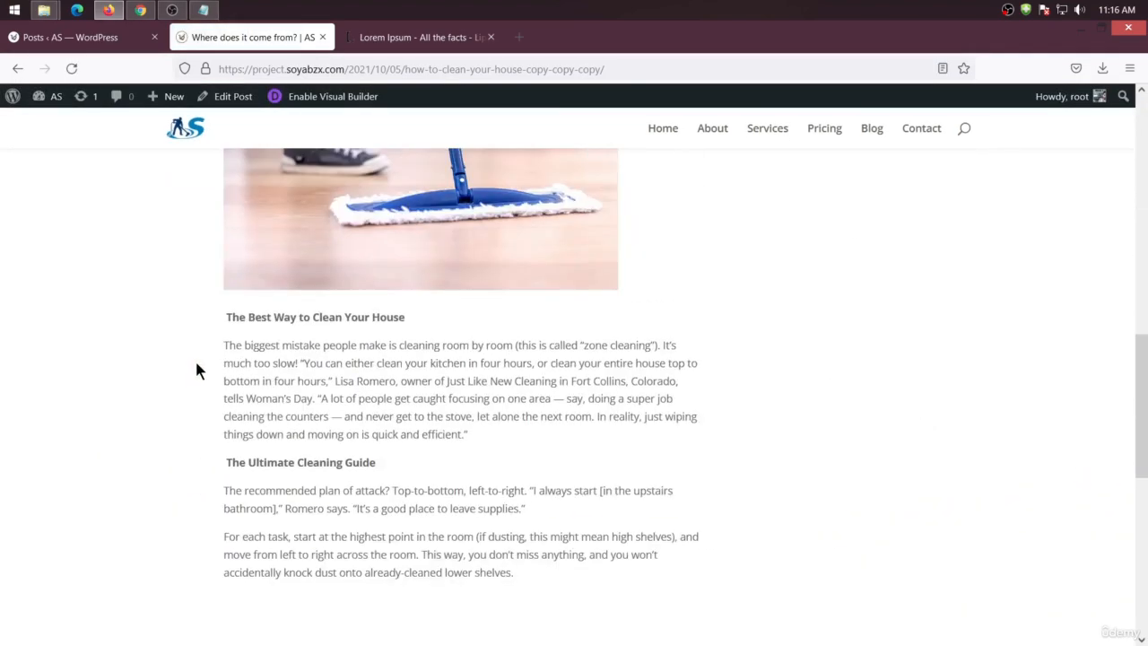
pyautogui.hotkey('alt', 'Left')
pyautogui.scroll(12, 861, 197)
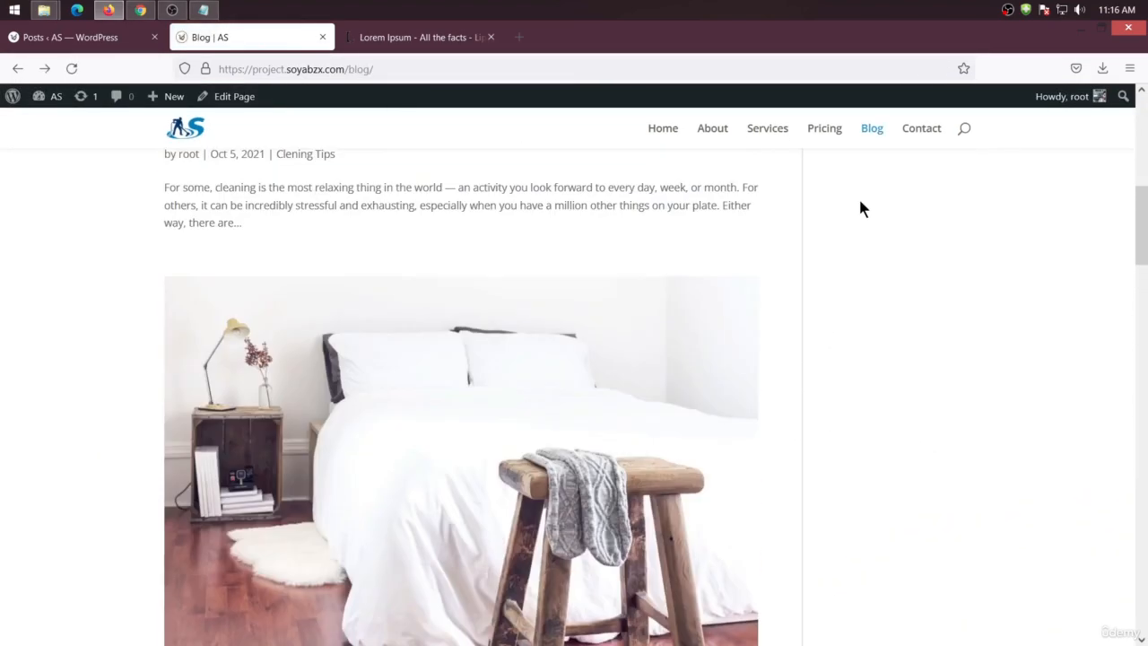
pyautogui.scroll(3, 874, 171)
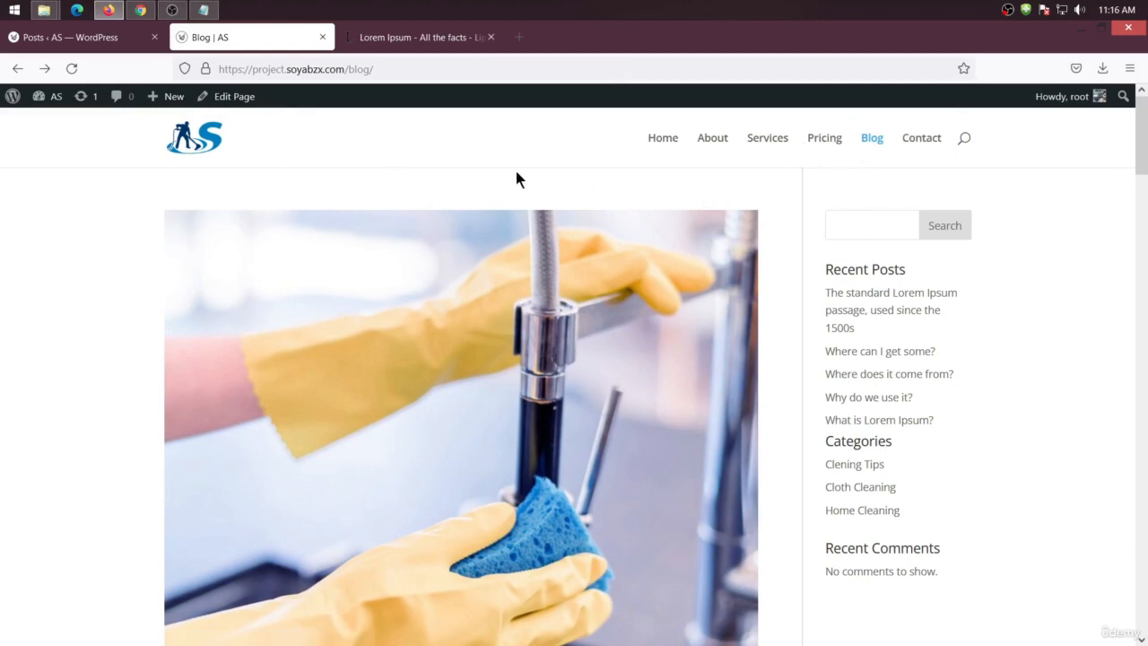
# In the Reading settings, clear the Posts page selection to — Select — and save the changes
pyautogui.click(103, 48)
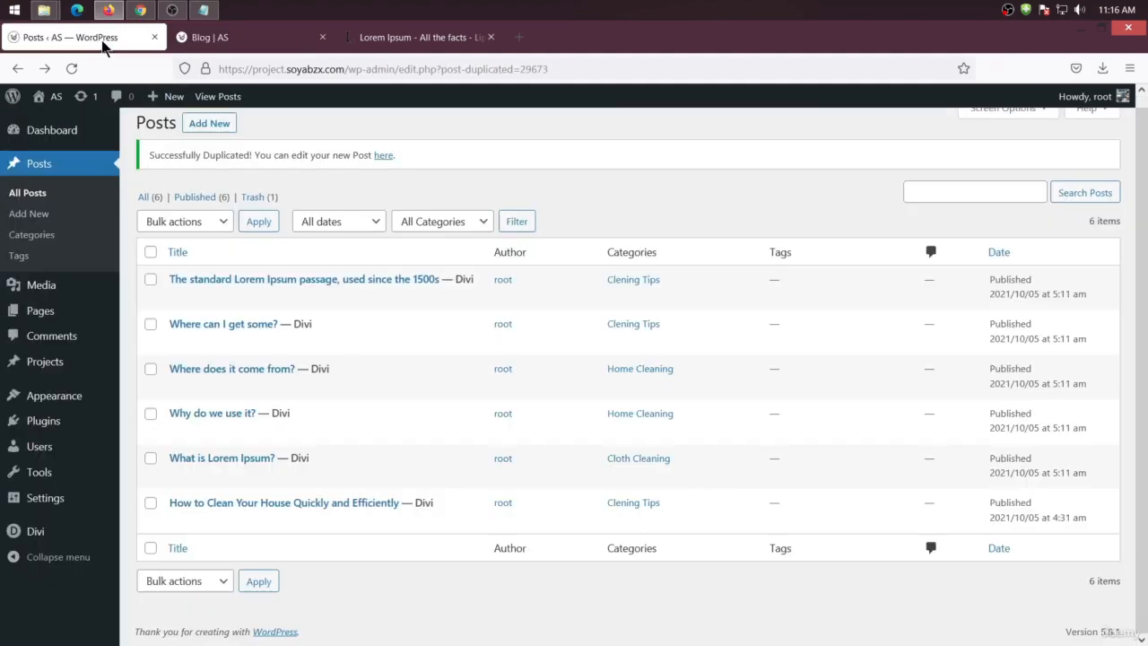
pyautogui.moveTo(56, 498)
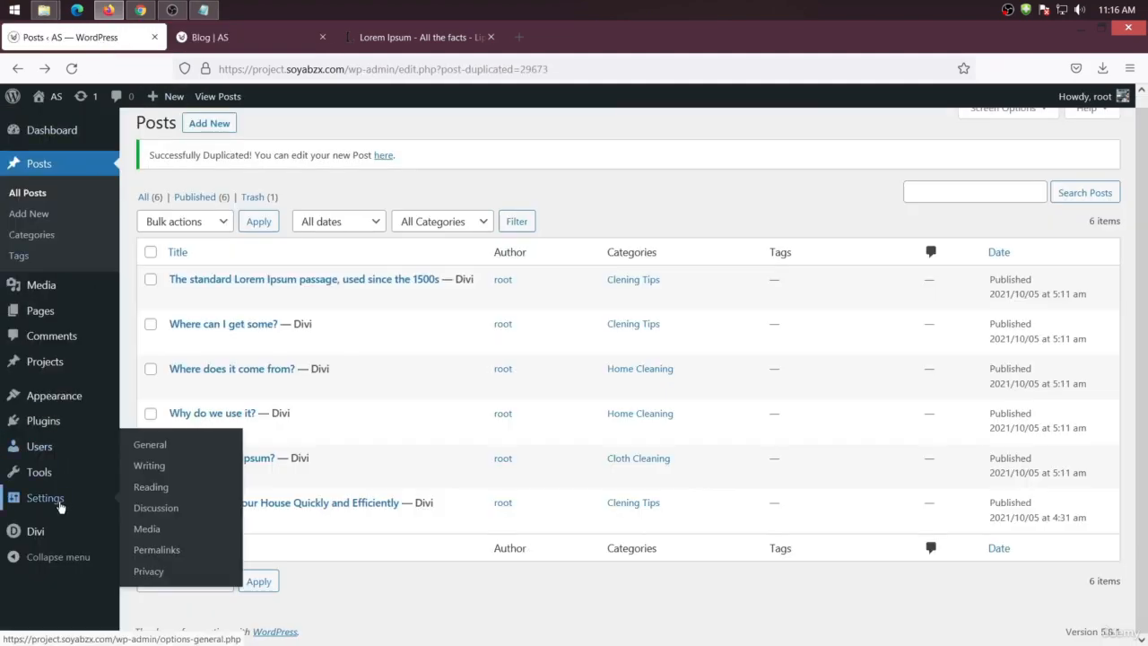
pyautogui.click(147, 491)
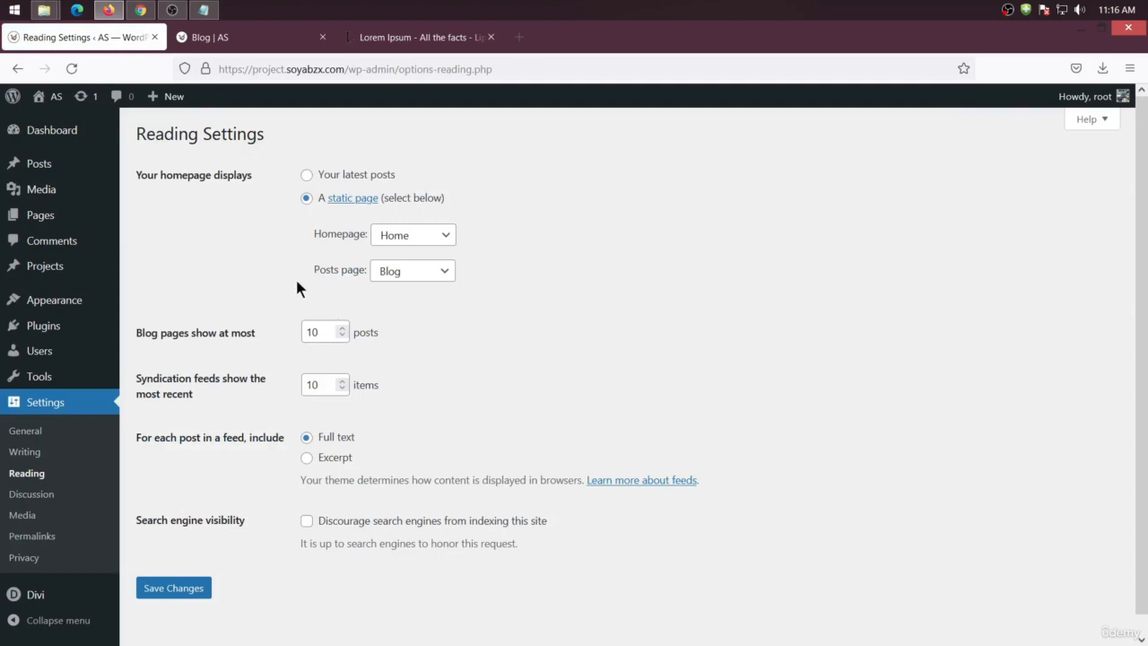
pyautogui.click(289, 41)
pyautogui.click(81, 37)
pyautogui.click(410, 269)
pyautogui.click(408, 290)
pyautogui.click(158, 591)
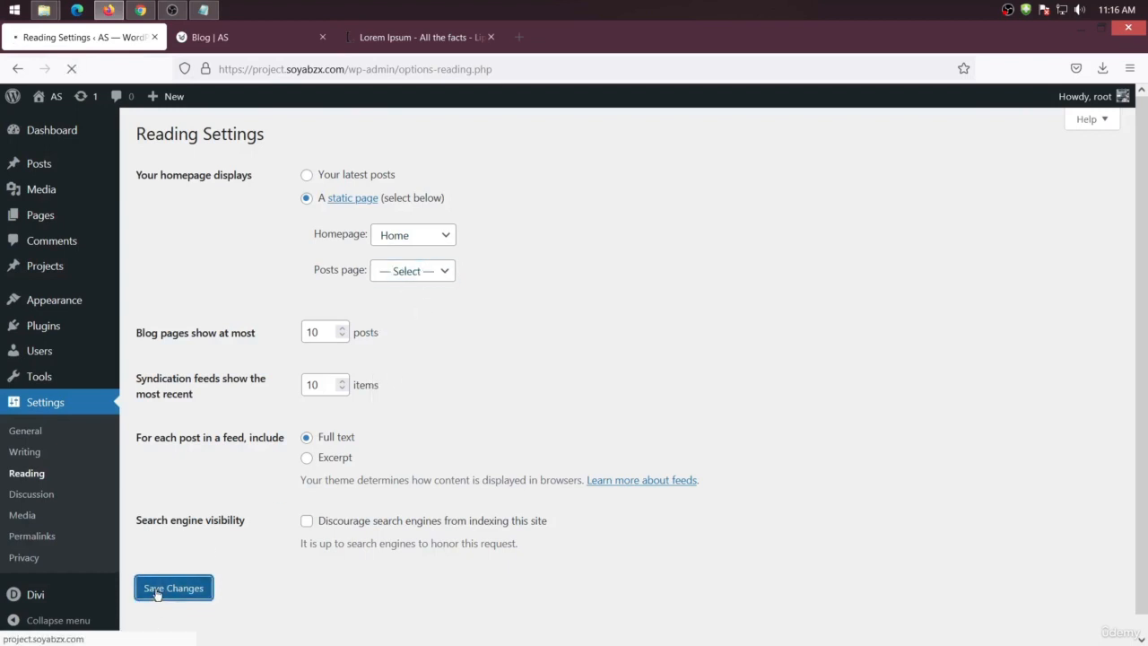
# Reload the Blog page, close the settings tab, and start building the Blog page from scratch in the Visual Builder
pyautogui.click(242, 37)
pyautogui.rightClick(90, 250)
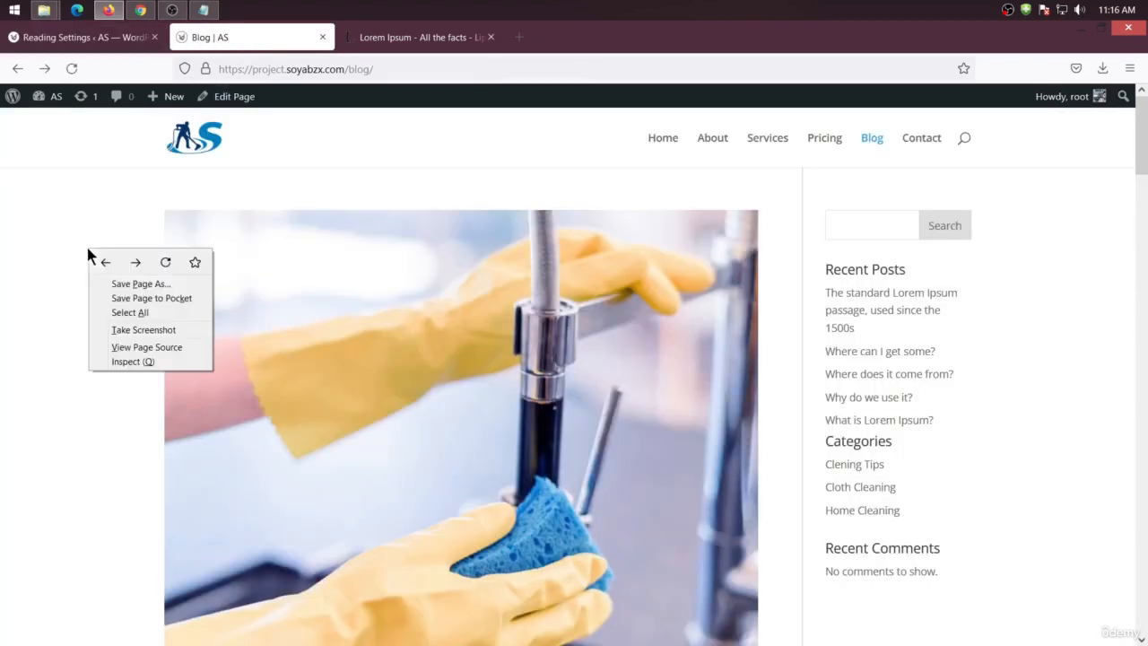
pyautogui.click(166, 263)
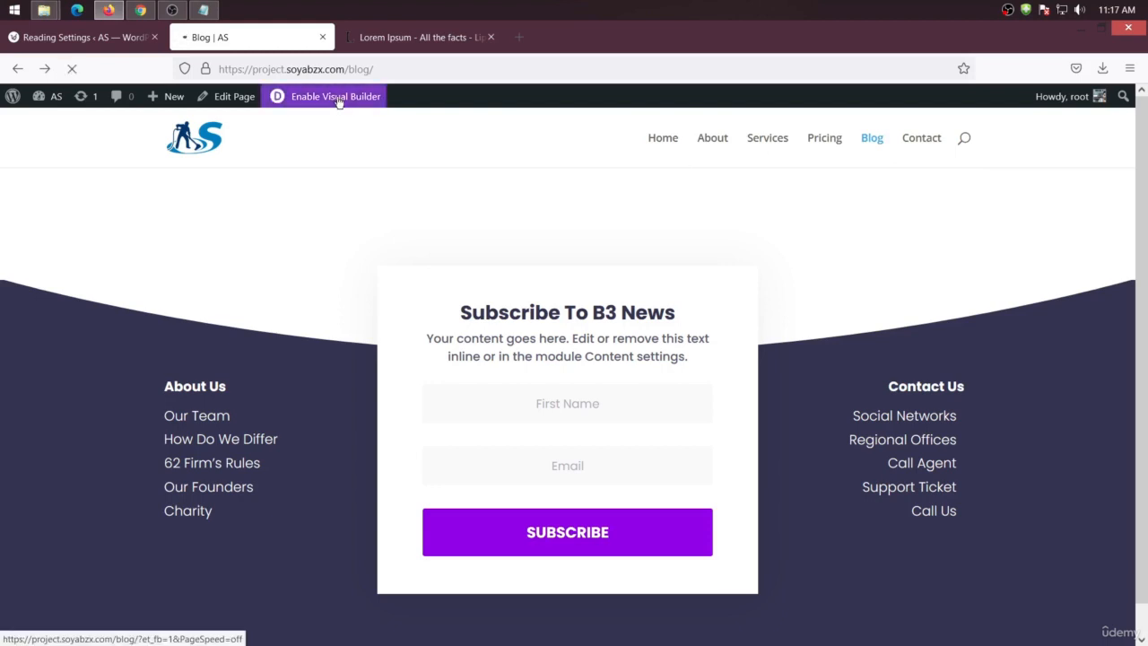
pyautogui.click(154, 38)
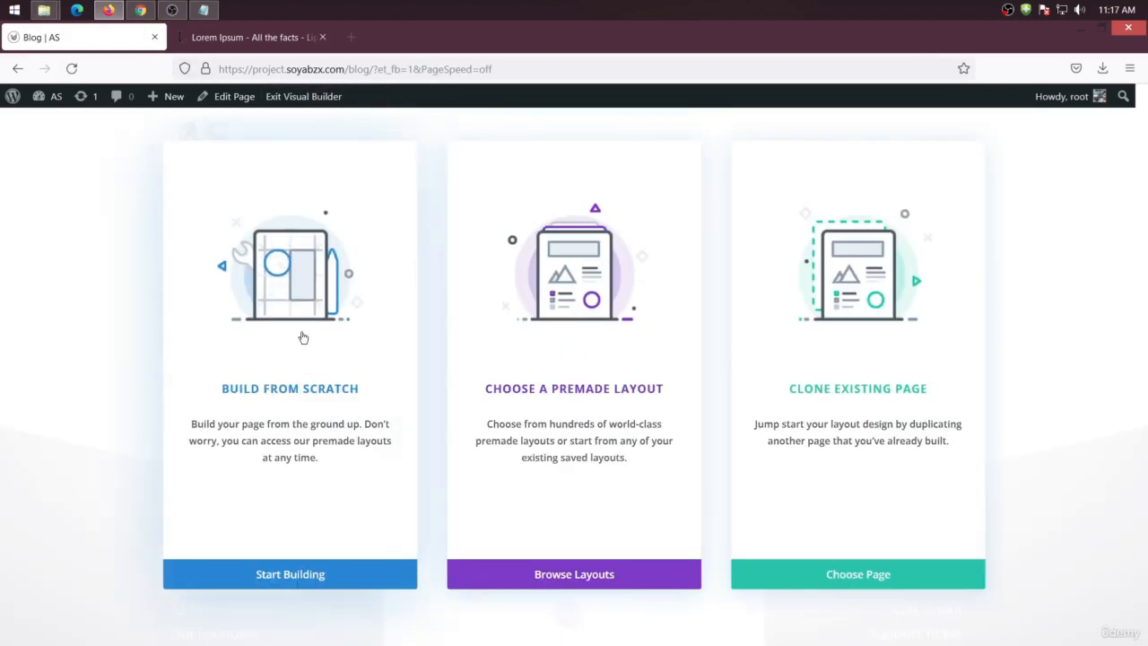
pyautogui.click(278, 575)
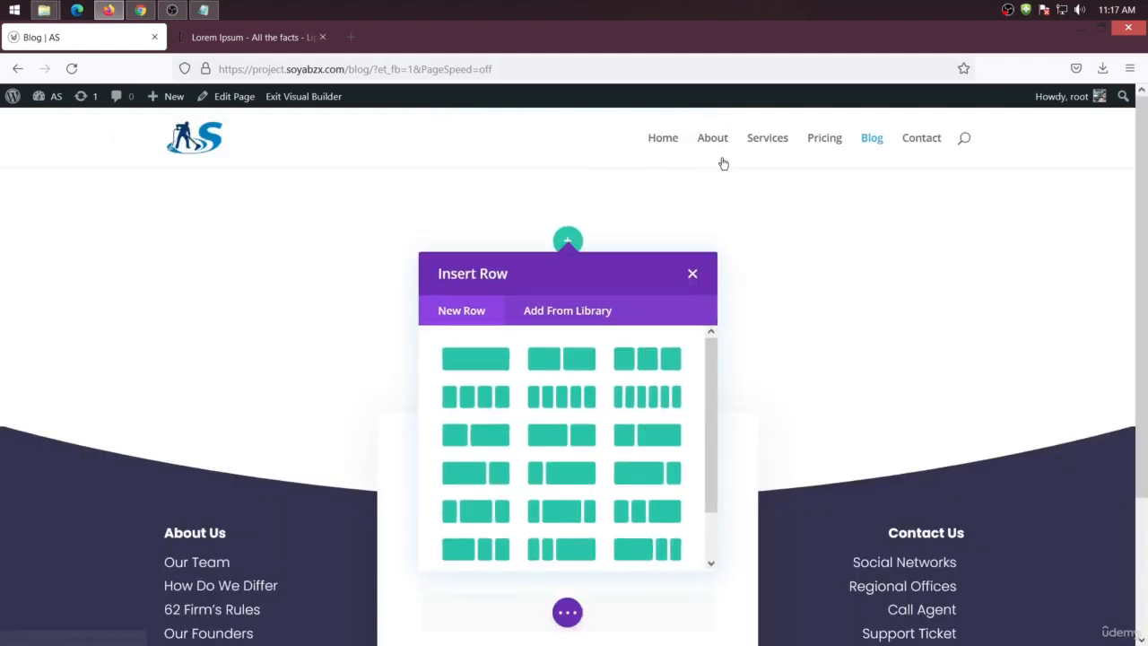
# Open the Contact page in a new tab, enable its Visual Builder, and copy its Get In Touch hero section
pyautogui.rightClick(919, 140)
pyautogui.click(936, 146)
pyautogui.click(225, 45)
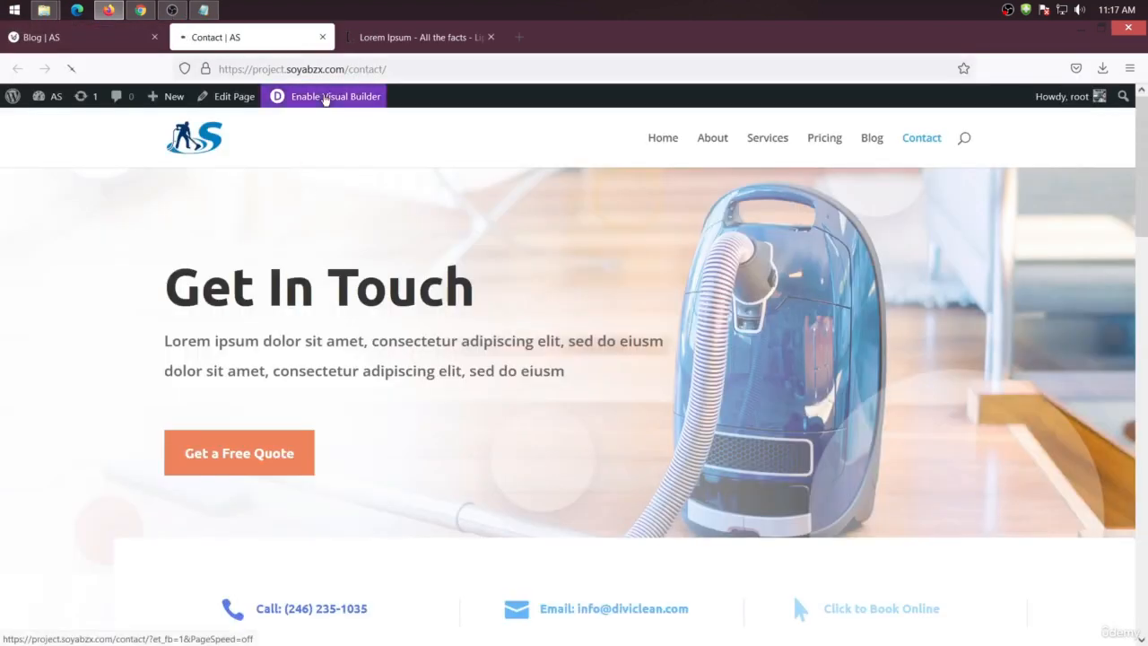
pyautogui.click(325, 97)
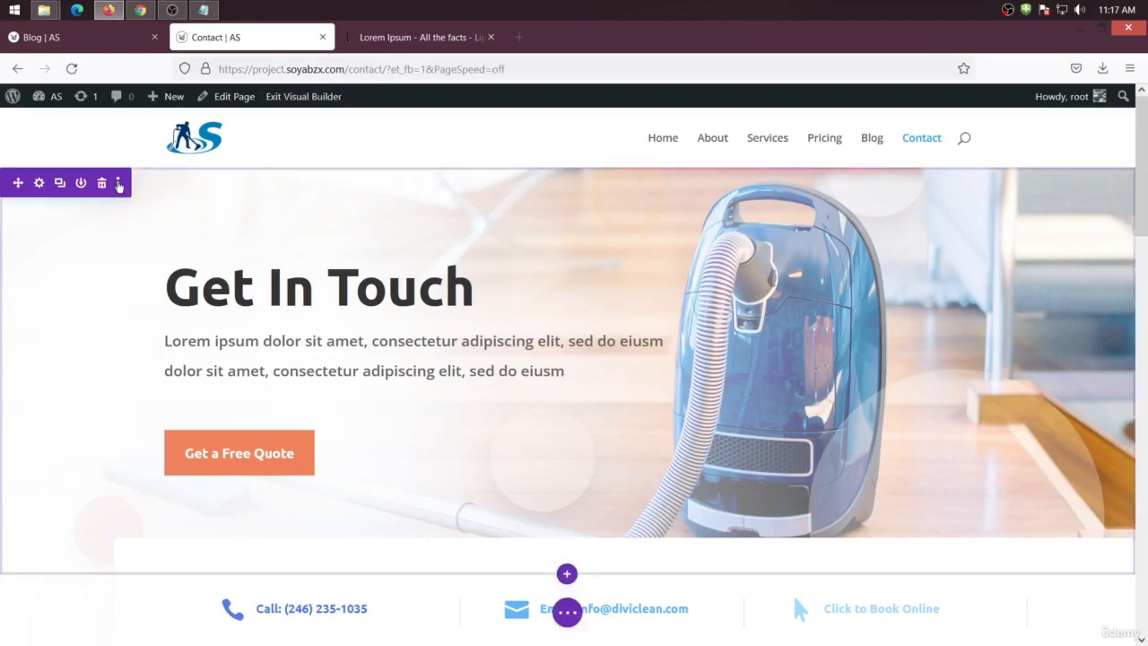
pyautogui.click(118, 183)
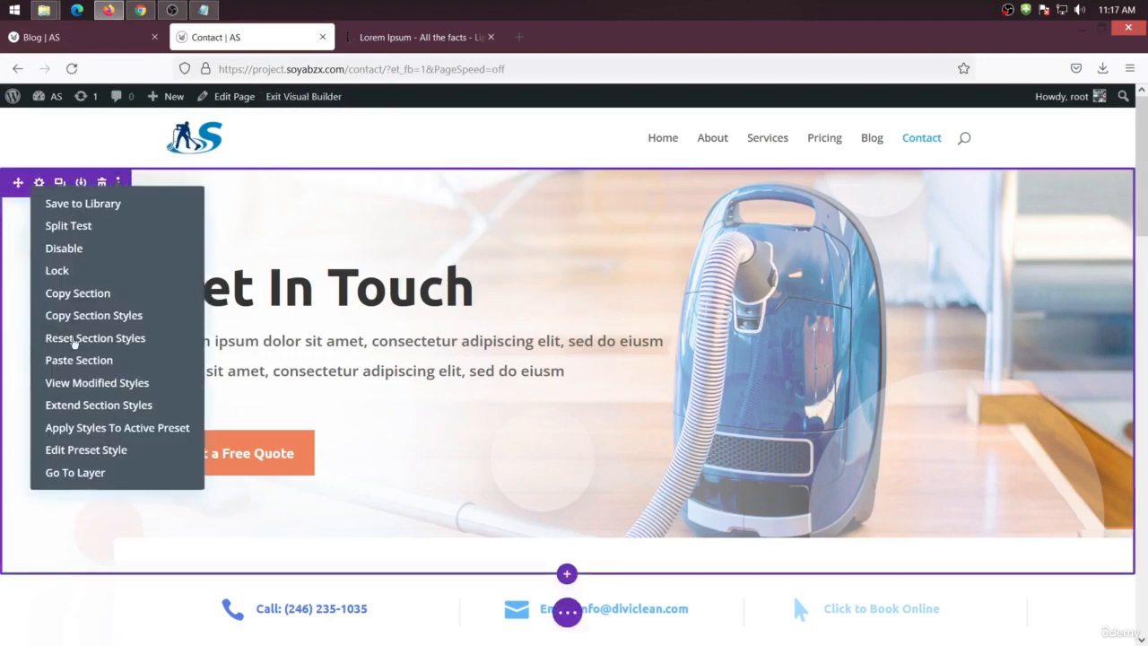
pyautogui.click(106, 293)
# Paste the copied hero section into the Blog page and delete the empty starter section
pyautogui.click(56, 38)
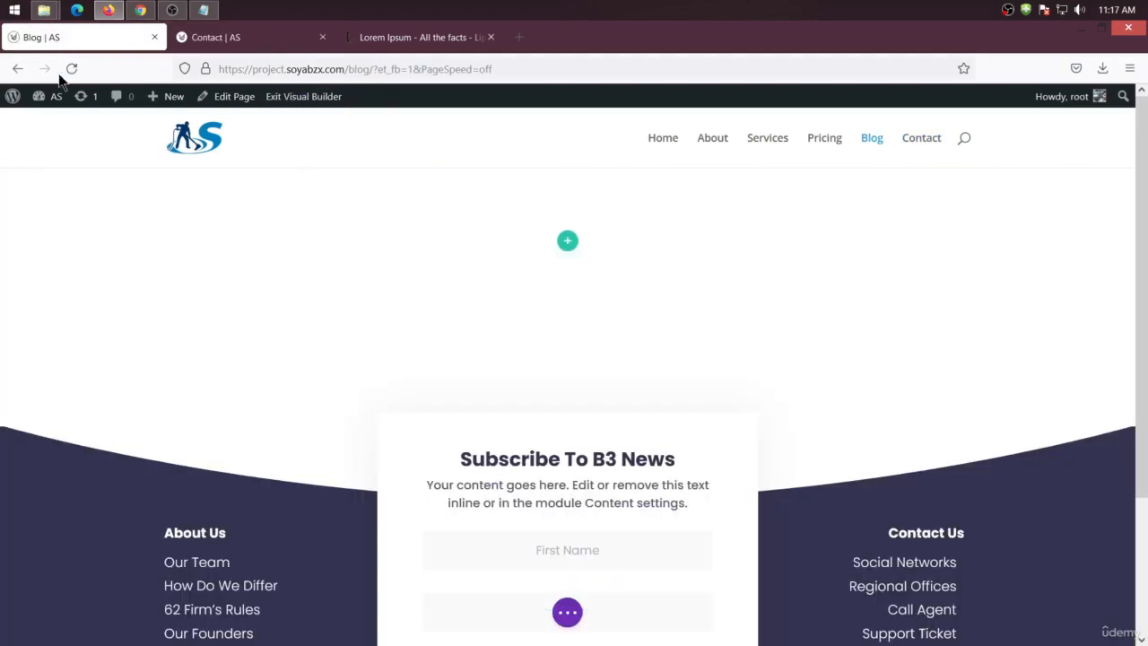
pyautogui.rightClick(566, 247)
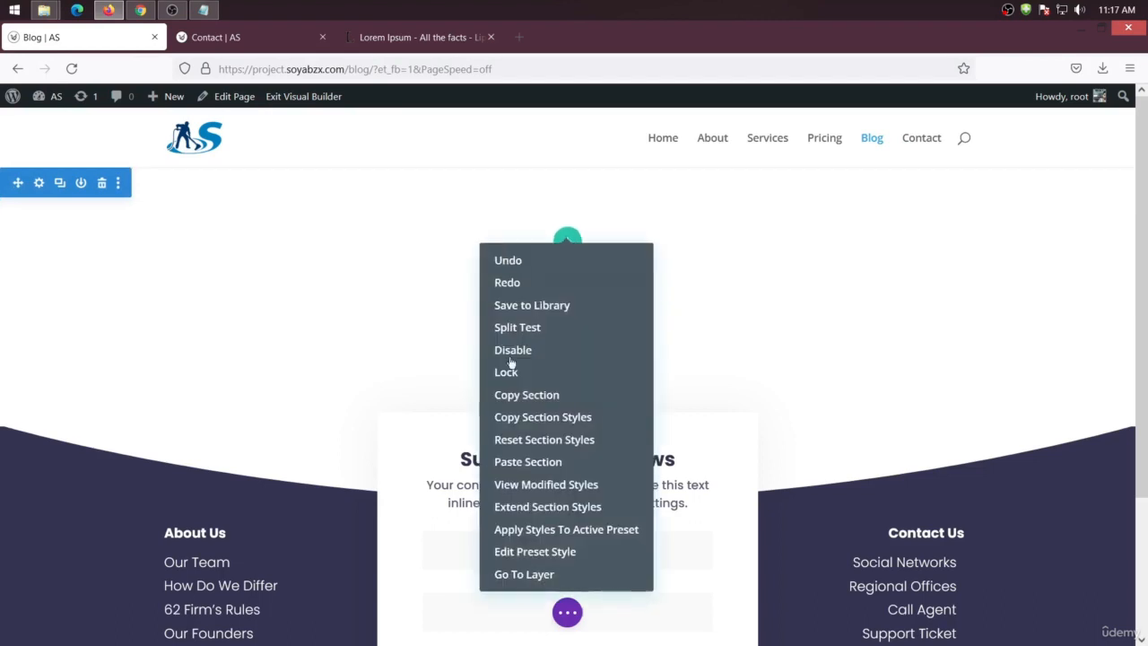
pyautogui.click(540, 464)
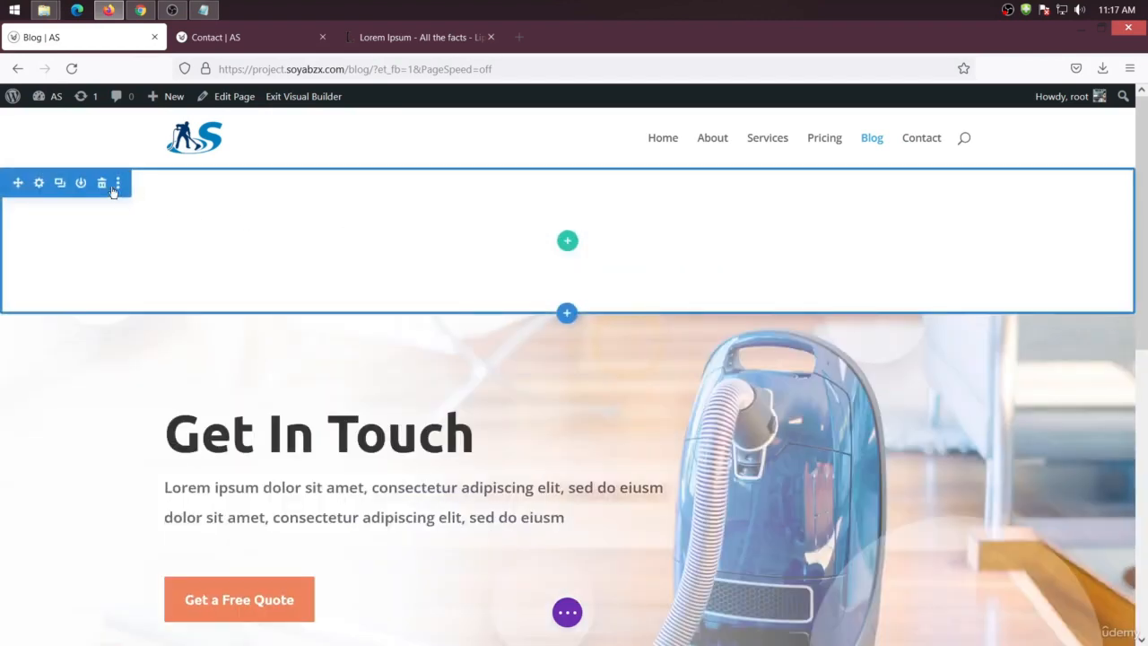
pyautogui.click(102, 183)
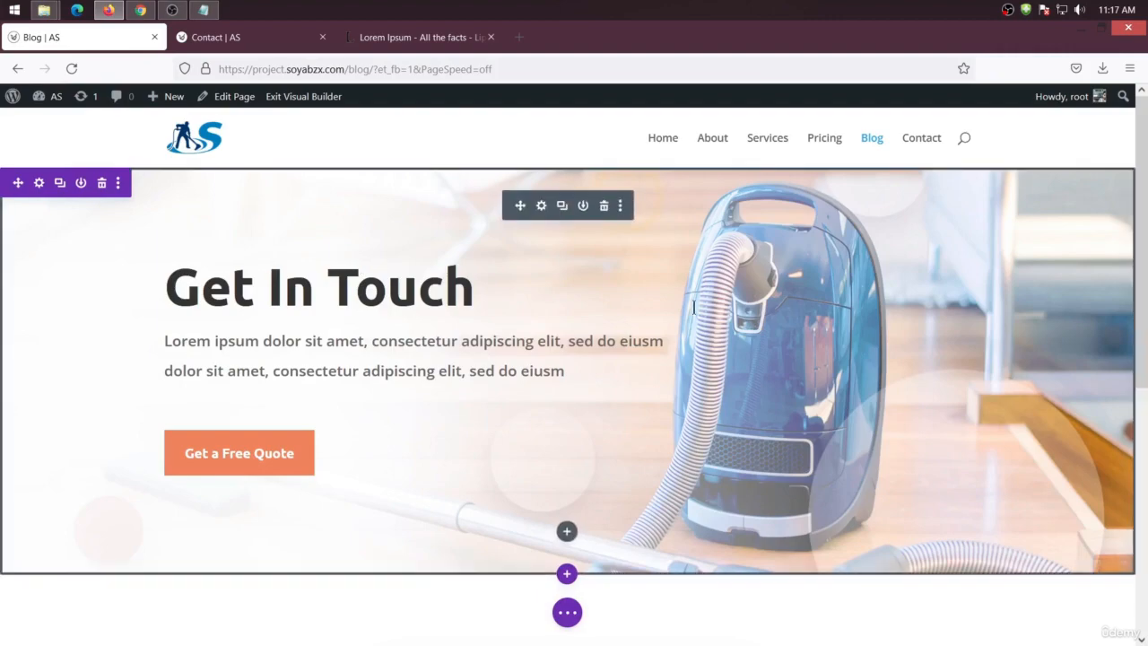
# Go to Pexels and search for writer photos
pyautogui.click(445, 45)
pyautogui.click(428, 65)
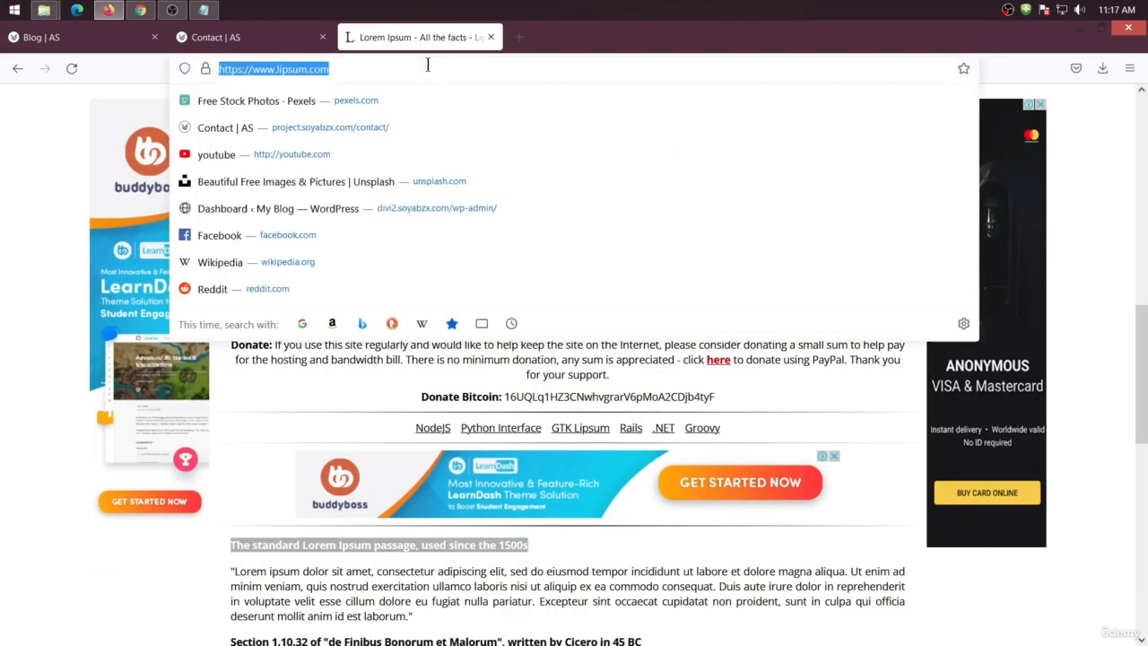
pyautogui.click(368, 101)
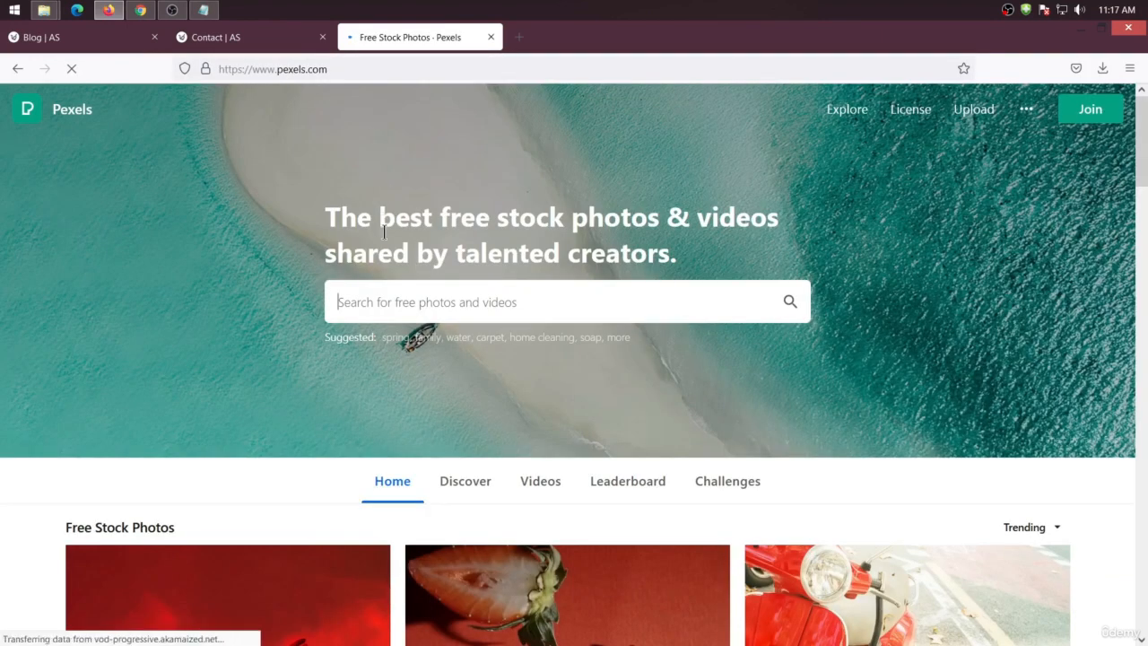
pyautogui.click(442, 312)
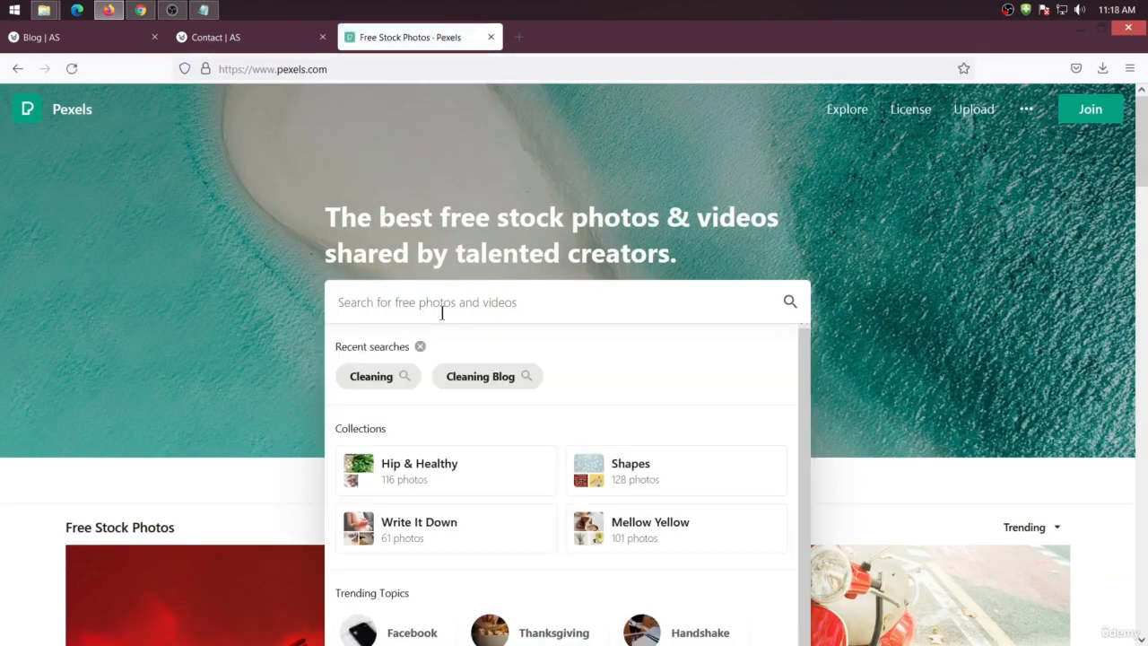
pyautogui.write('writter')
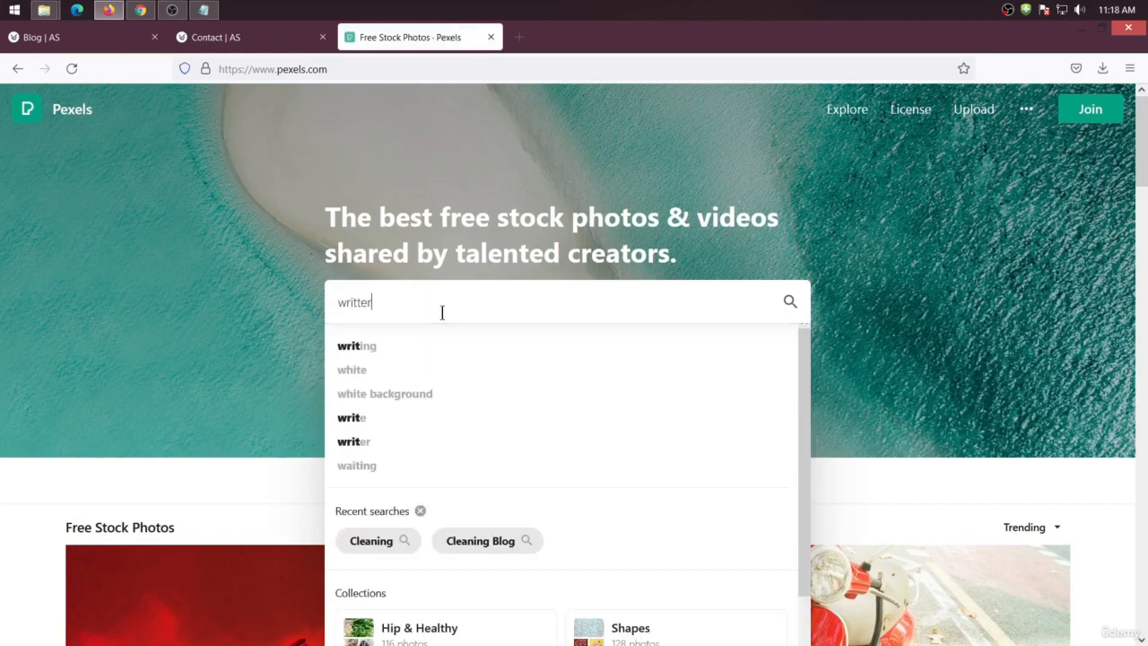
pyautogui.press('Return')
# Download the photo of a person writing on a notebook beside a MacBook and check the downloads list
pyautogui.scroll(-6, 296, 467)
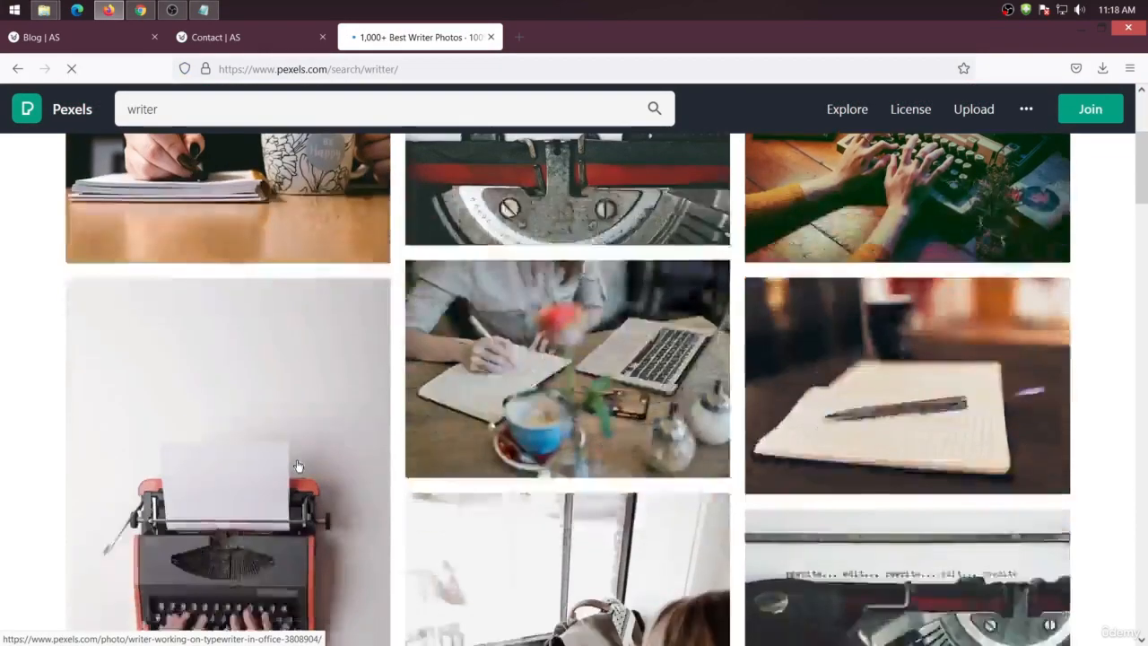
pyautogui.scroll(-3, 298, 465)
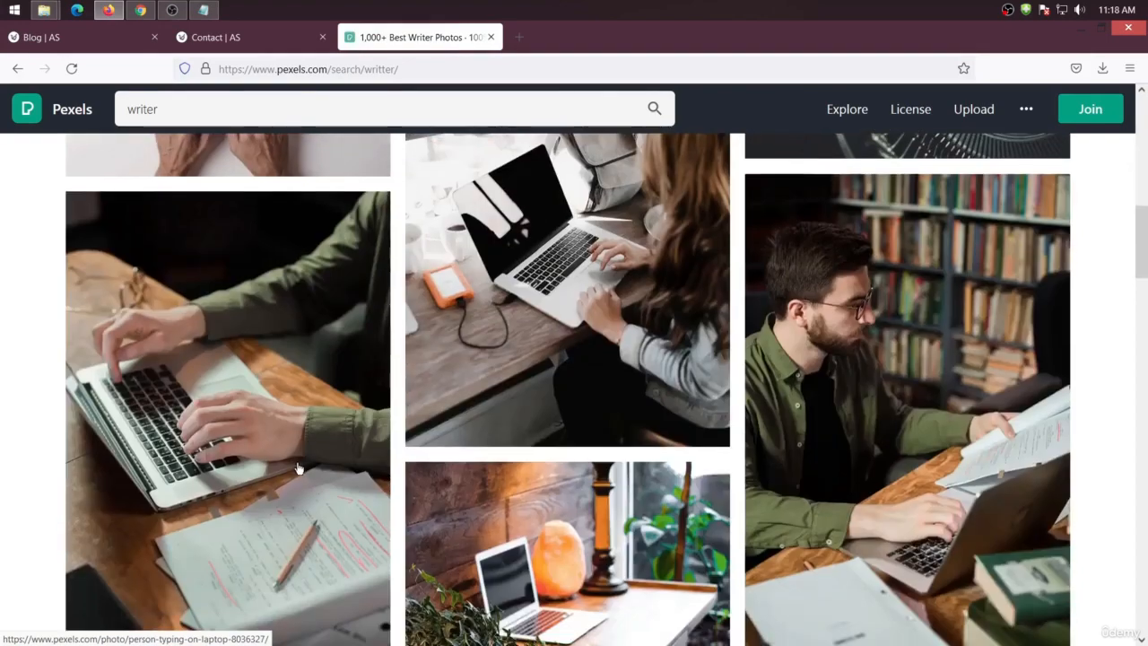
pyautogui.scroll(5, 299, 462)
pyautogui.scroll(1, 299, 460)
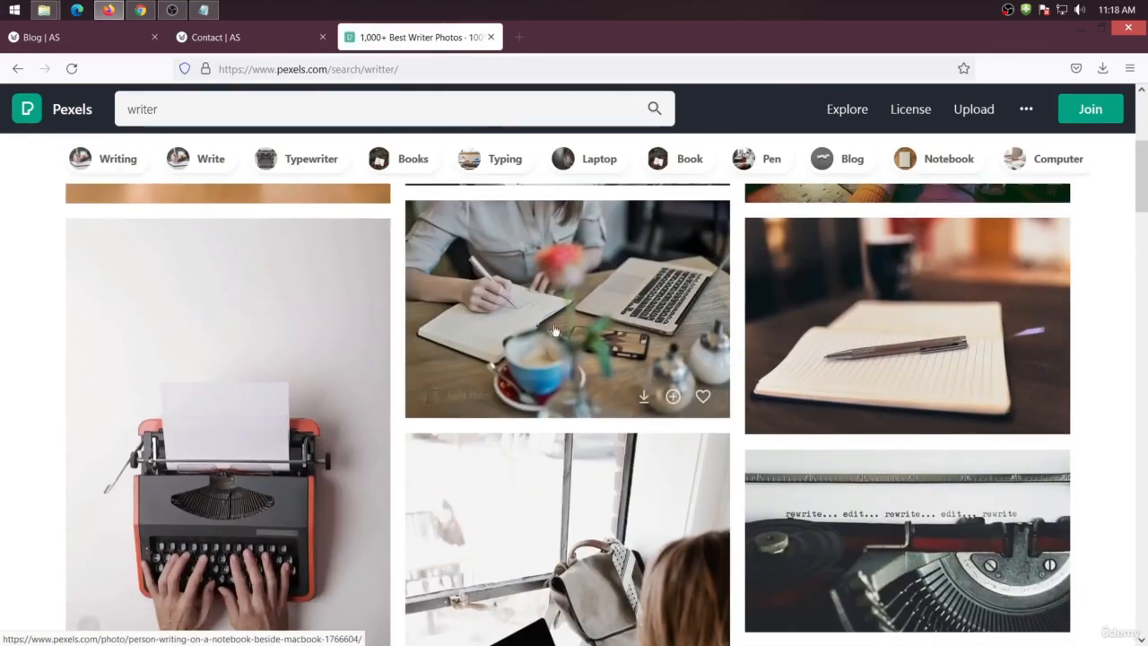
pyautogui.click(556, 271)
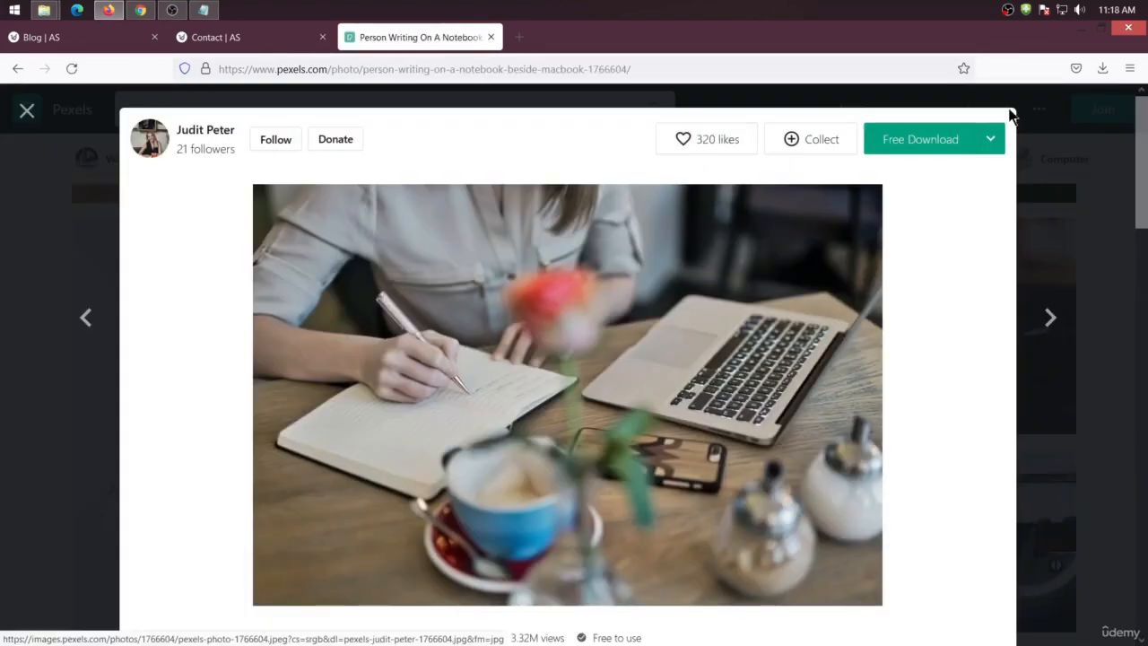
pyautogui.click(928, 141)
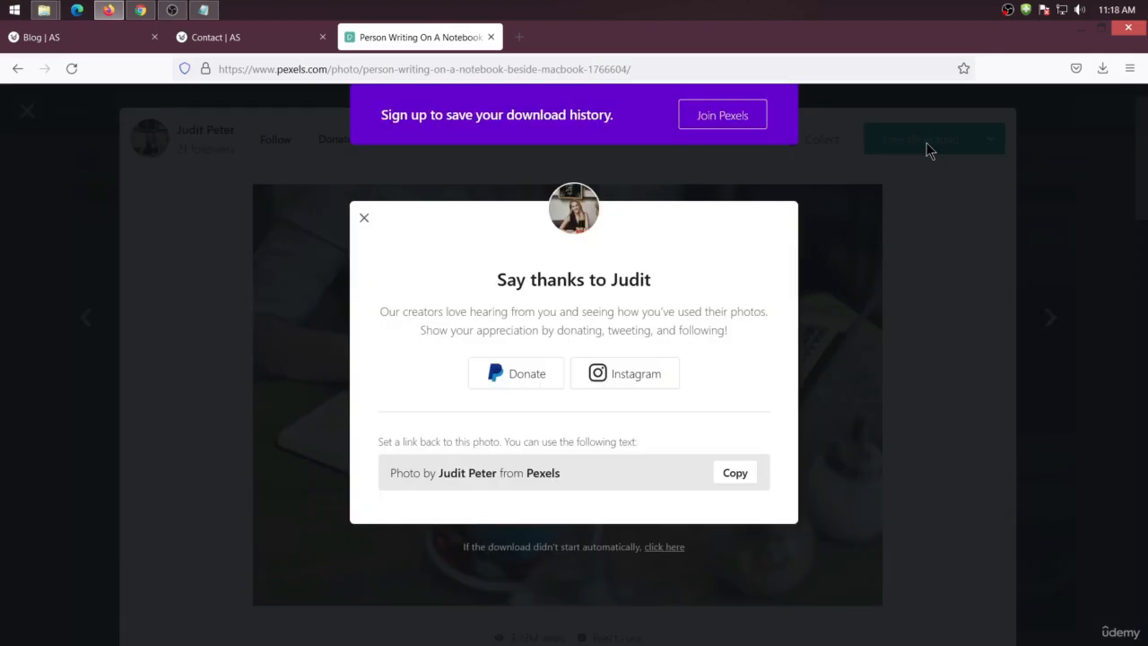
pyautogui.click(631, 430)
pyautogui.click(1104, 69)
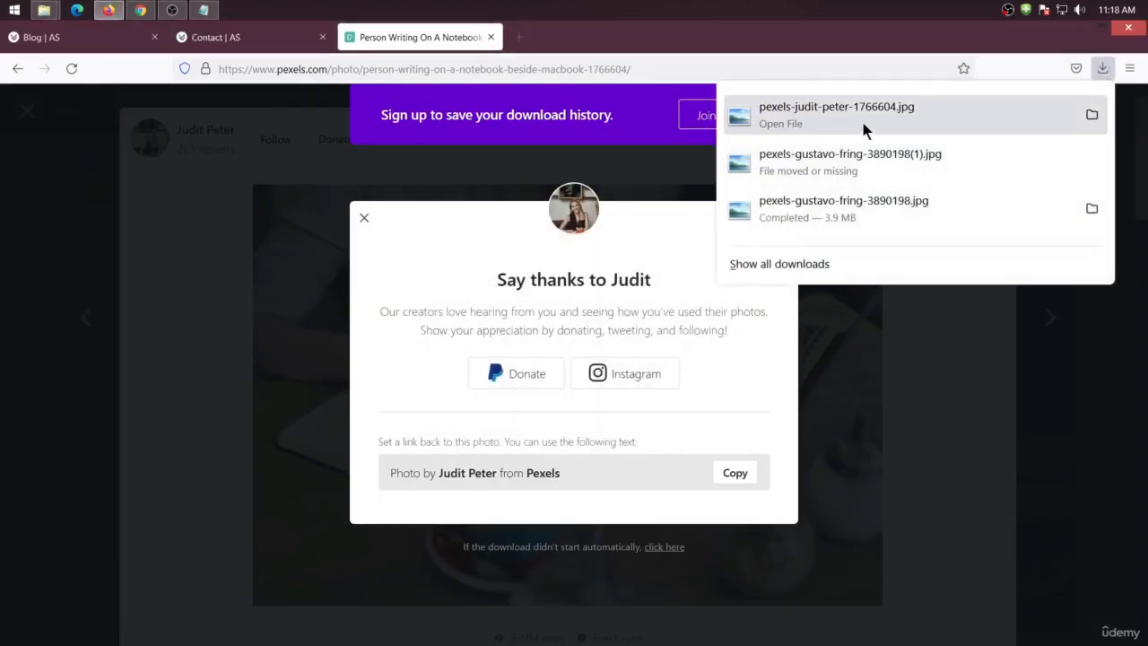
# Open Pixlr E in a new tab and load the downloaded writing photo from the Downloads folder
pyautogui.click(516, 38)
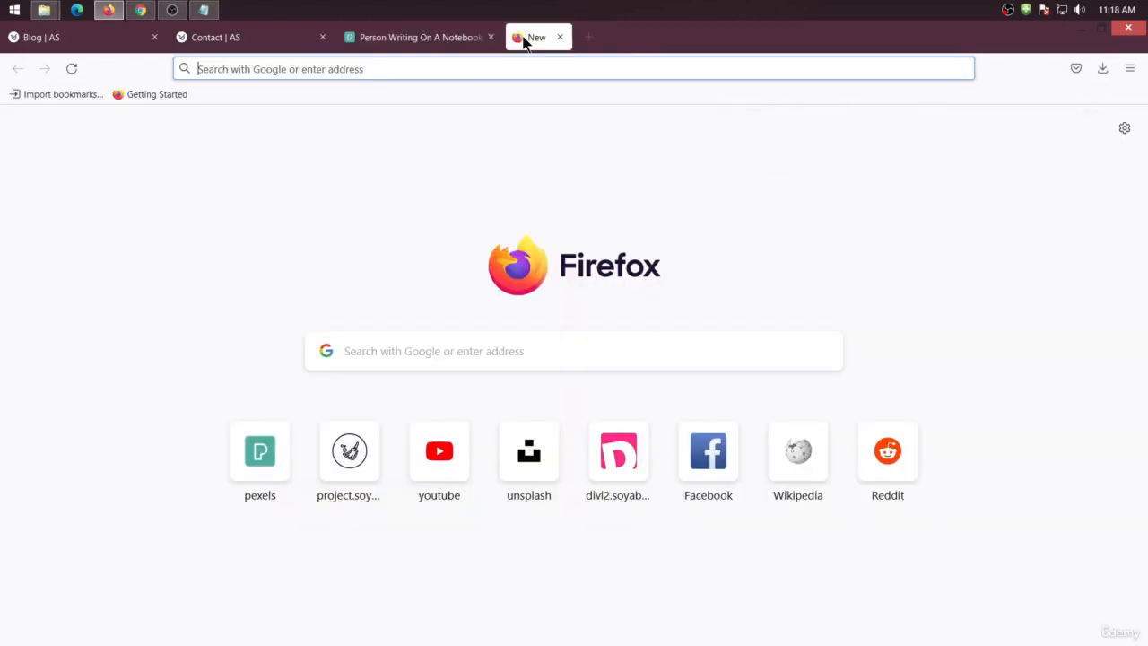
pyautogui.click(465, 72)
pyautogui.write('pixlr')
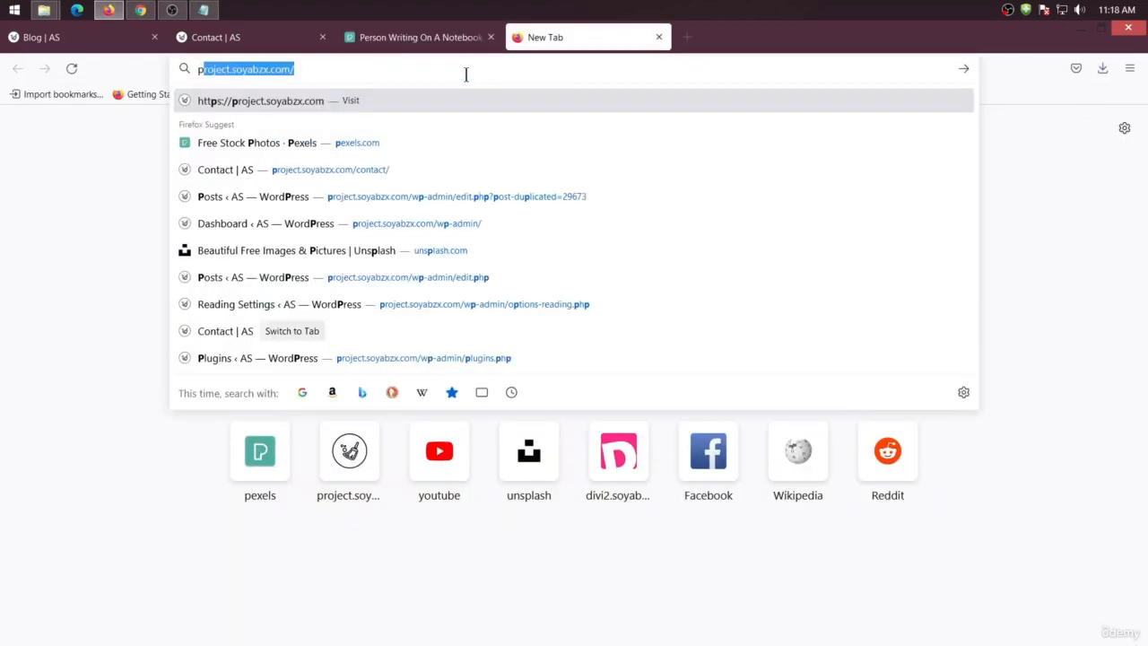
pyautogui.press('Return')
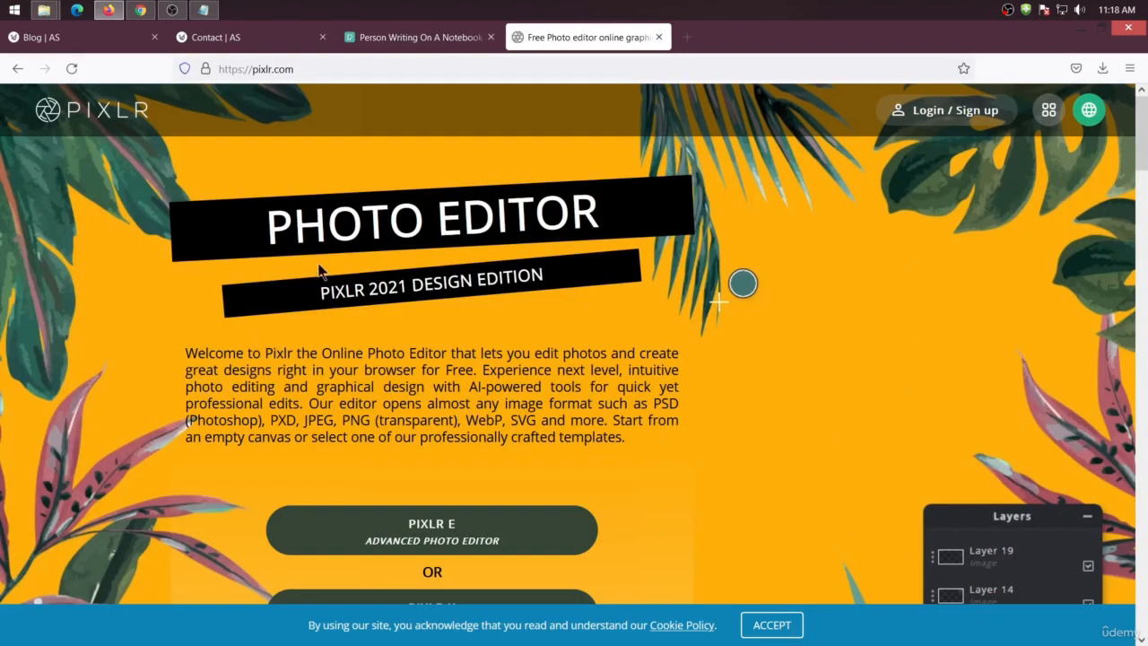
pyautogui.click(415, 527)
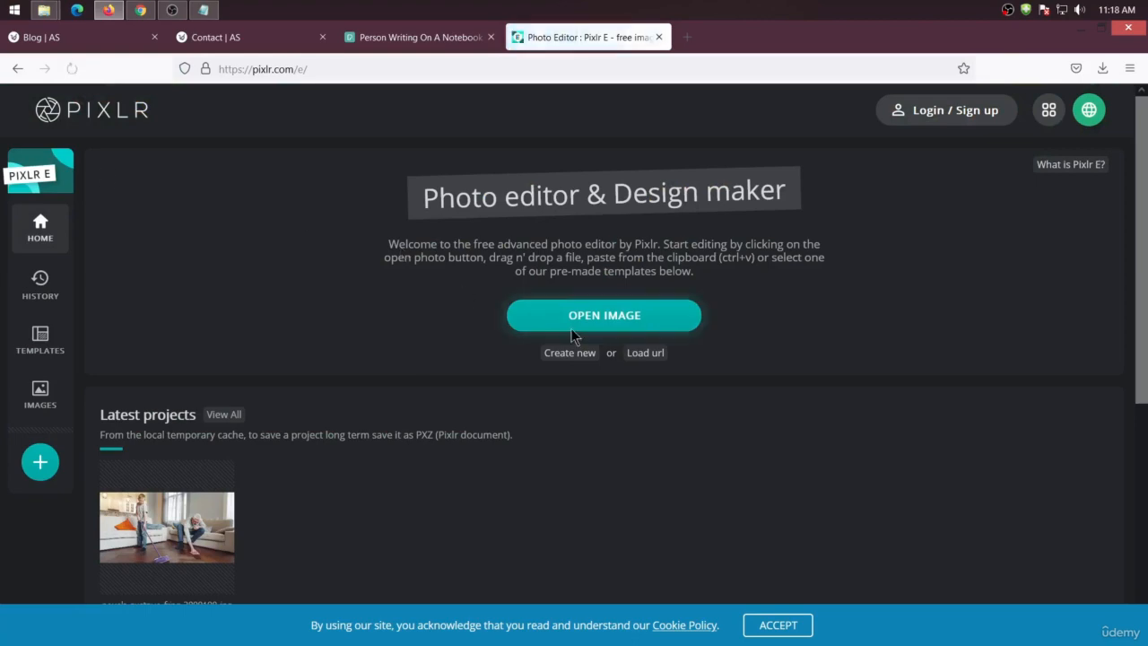
pyautogui.click(571, 328)
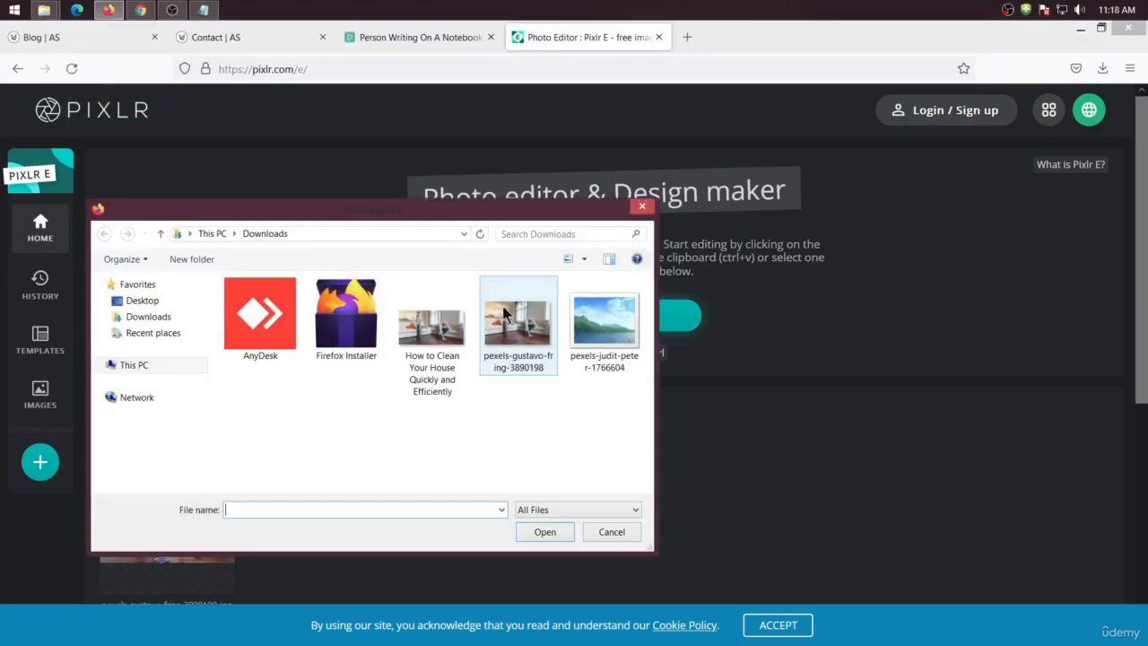
pyautogui.click(628, 333)
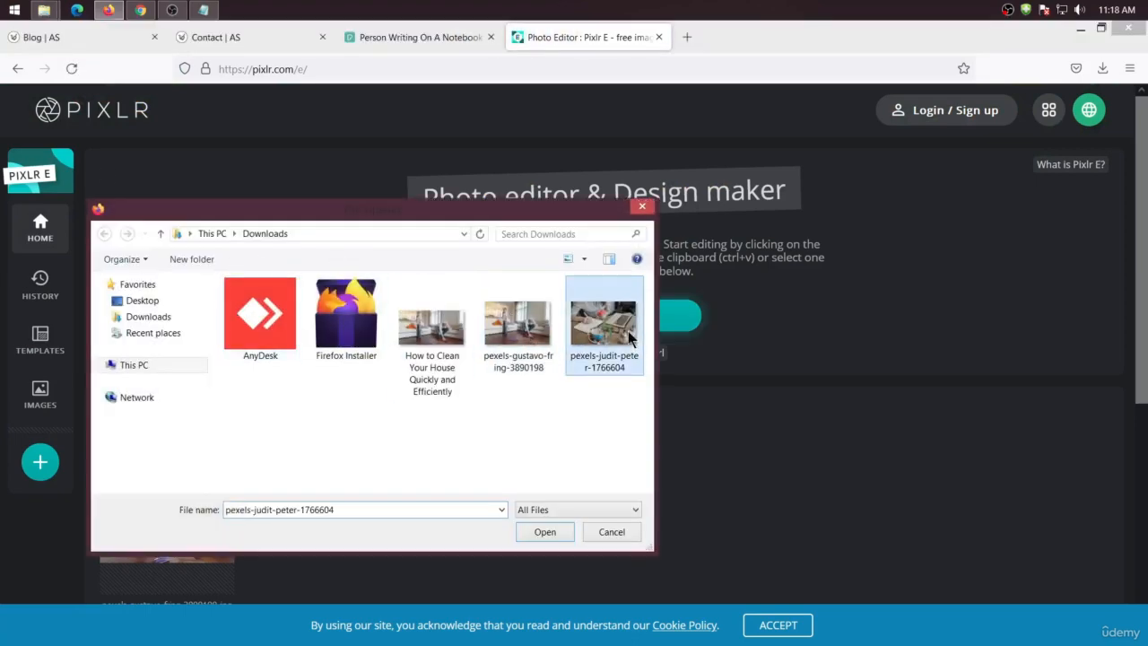
pyautogui.click(545, 532)
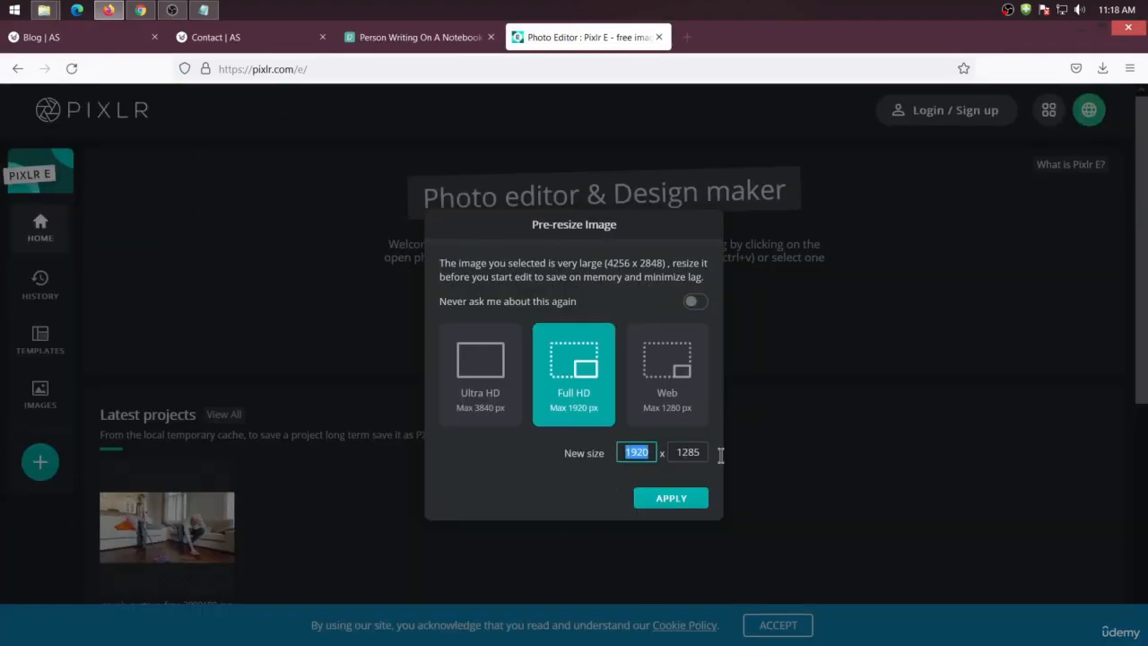
# Pre-resize the image to 1000 px wide and apply
pyautogui.write('1000')
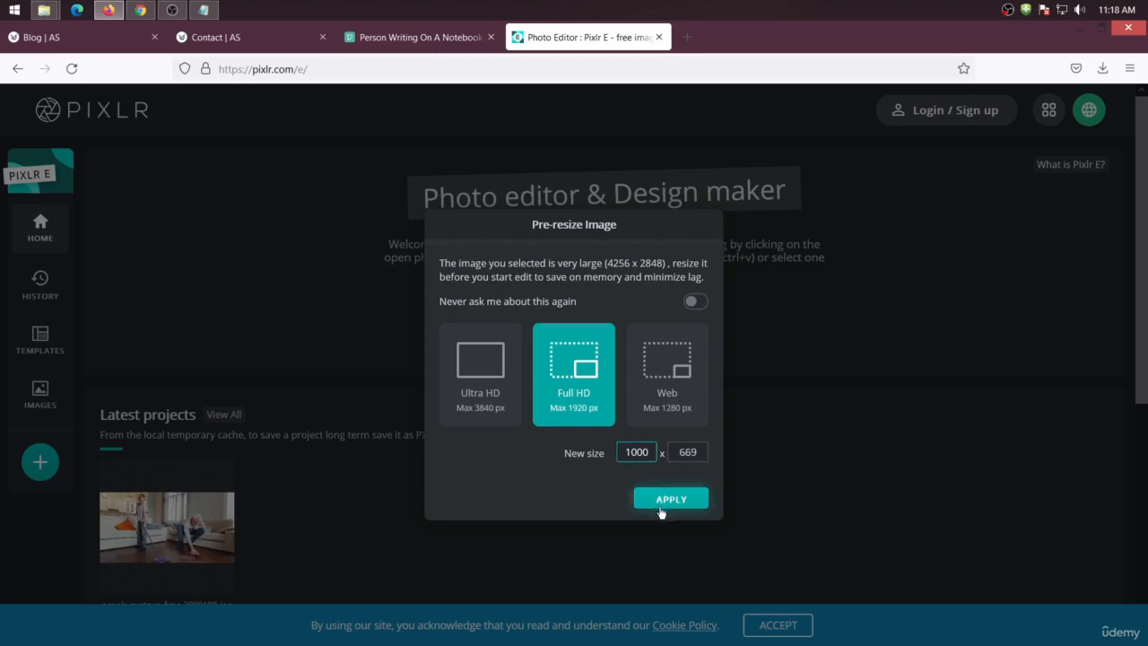
pyautogui.click(640, 496)
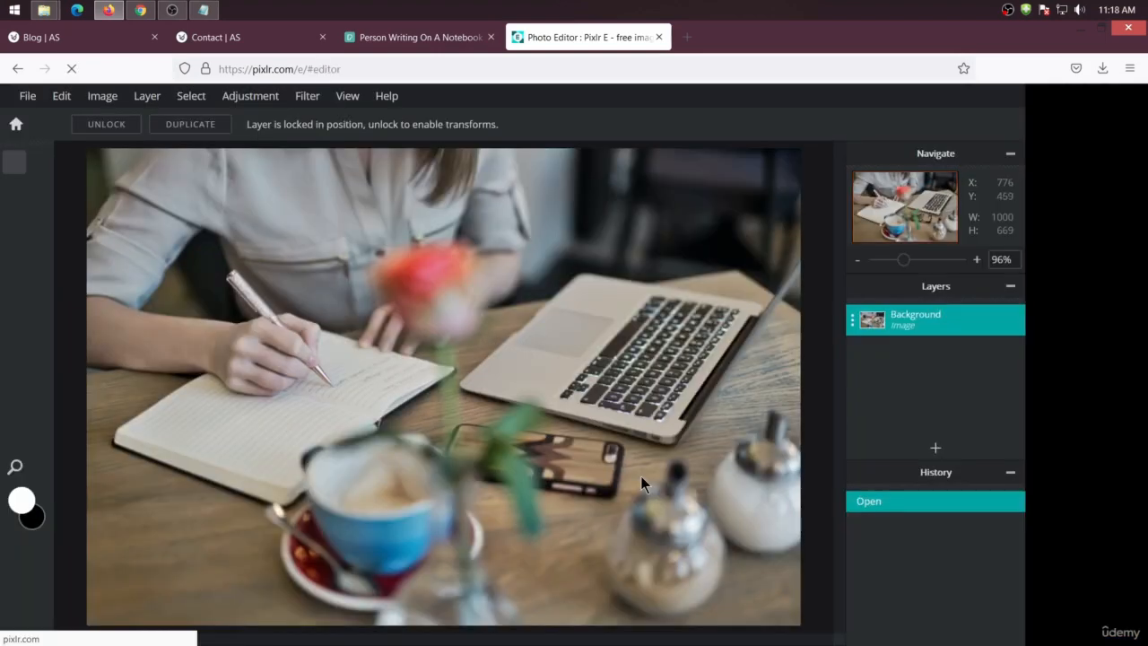
# Save the resized writing photo from Pixlr as a high-quality JPG download
pyautogui.click(30, 103)
pyautogui.click(27, 98)
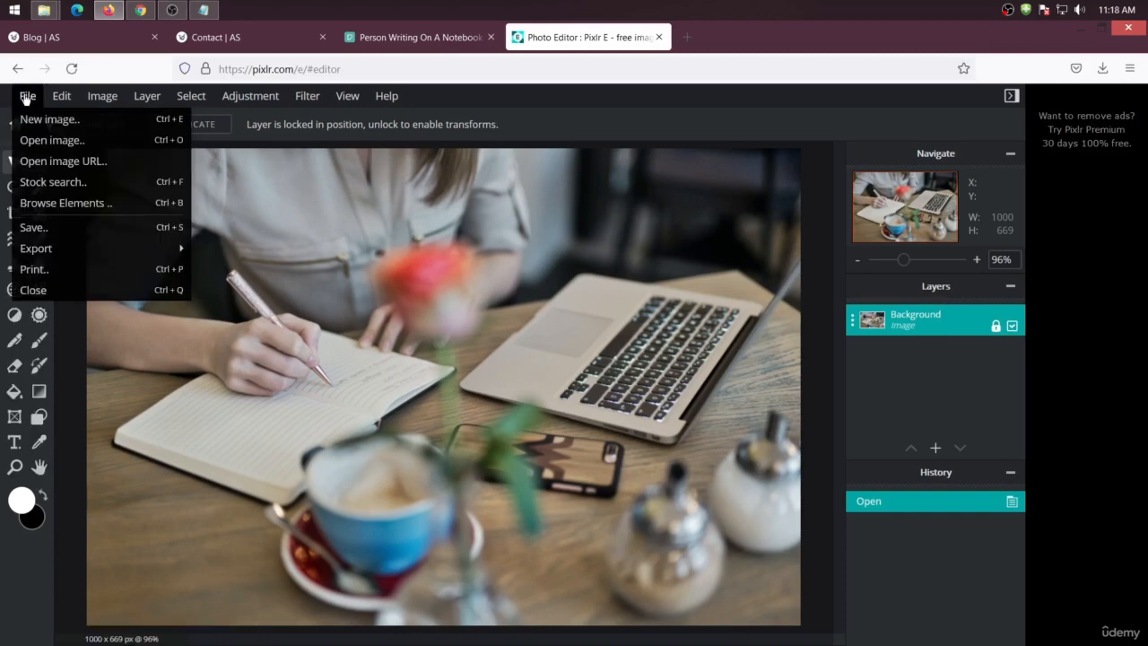
pyautogui.click(52, 229)
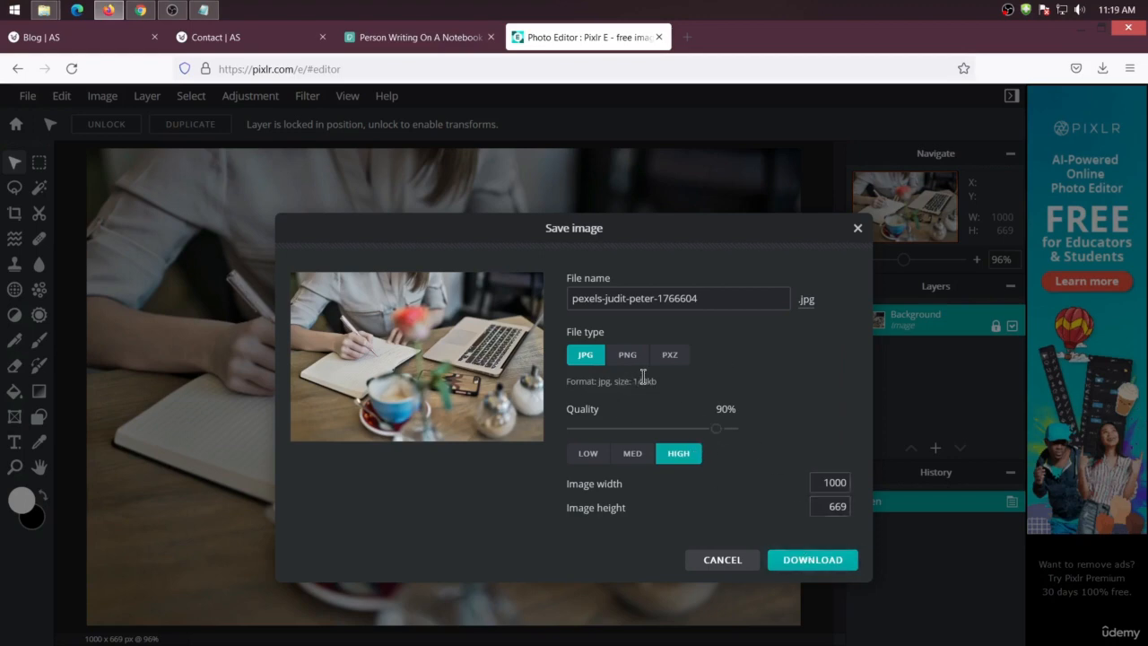
pyautogui.click(801, 556)
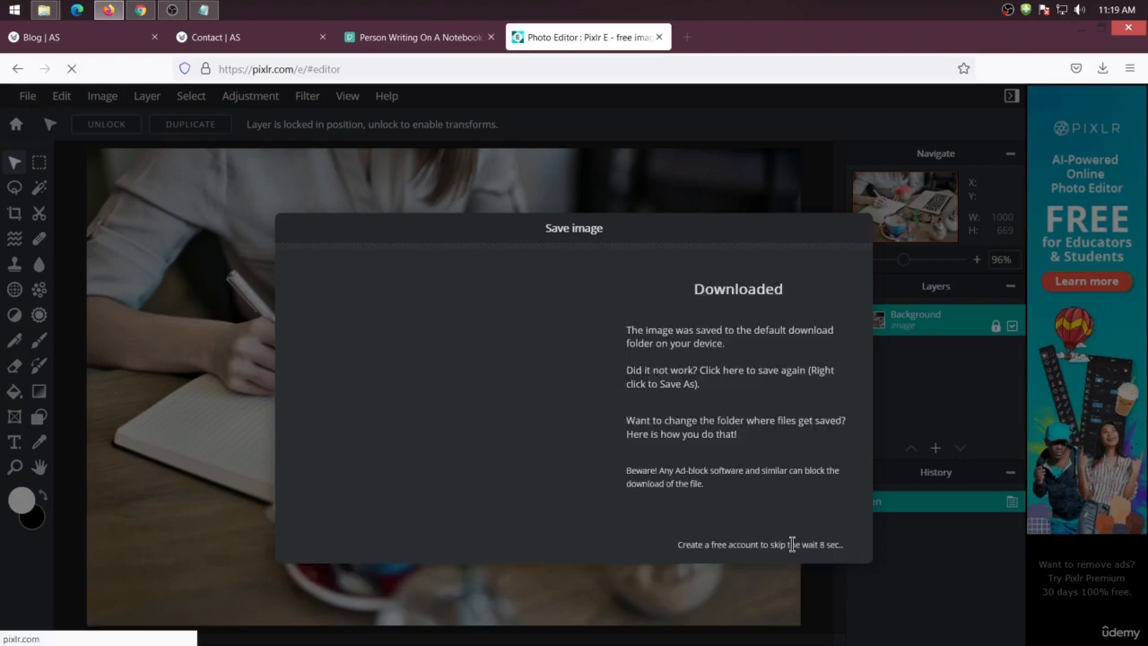
pyautogui.click(633, 429)
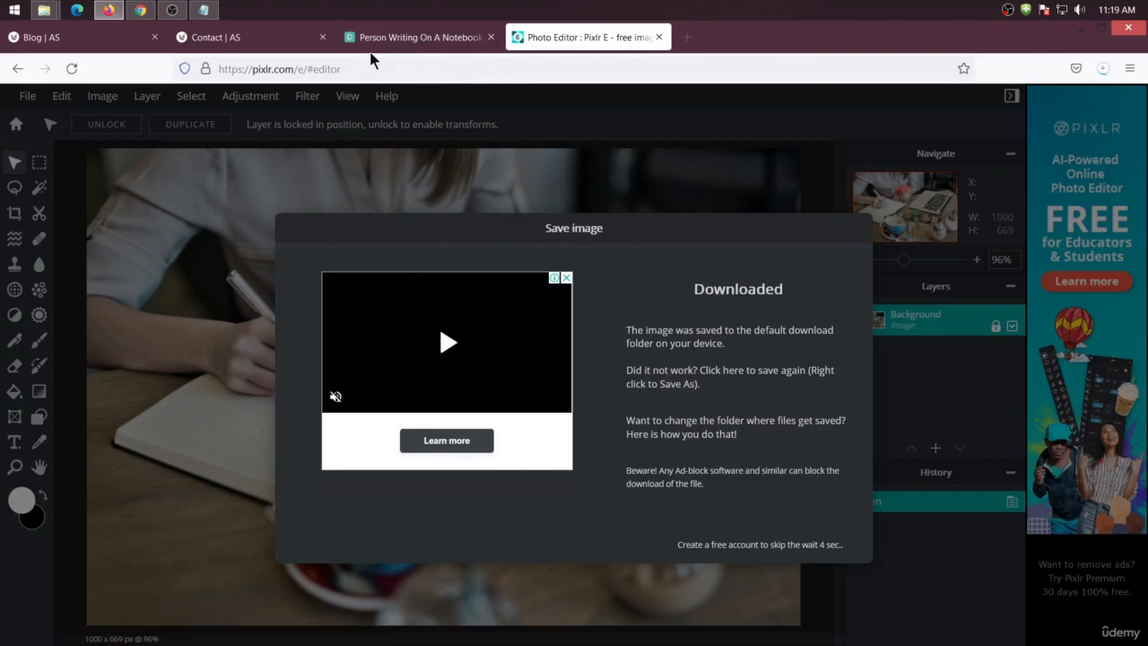
# Open the blog hero section's background image settings and start uploading a new image from the Downloads folder
pyautogui.click(102, 37)
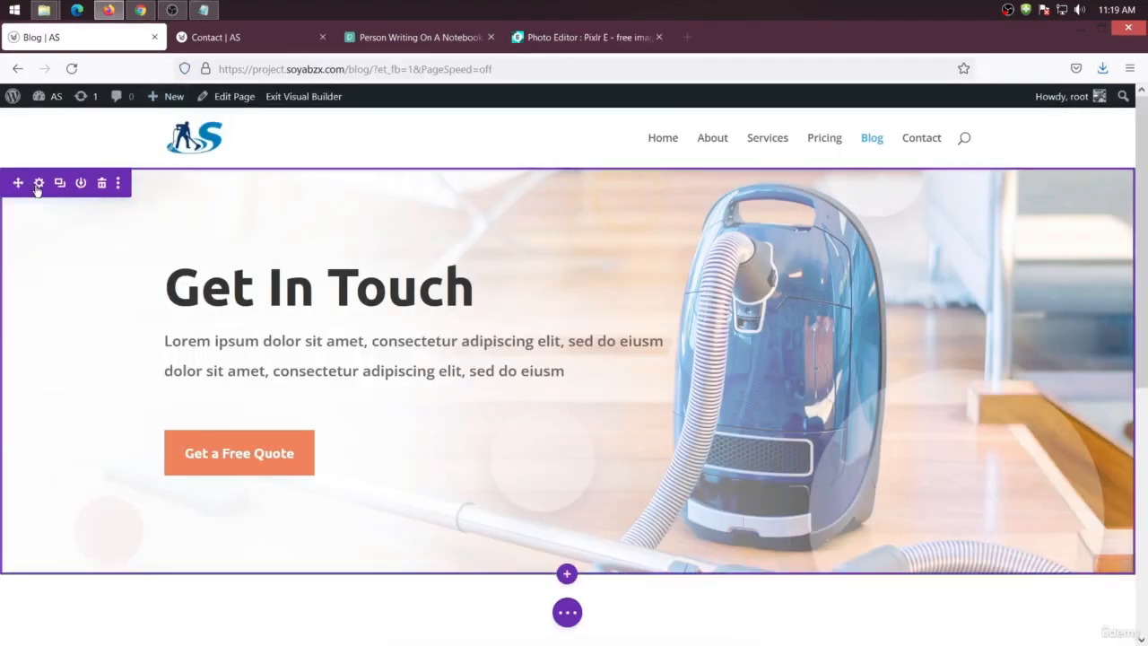
pyautogui.click(39, 183)
pyautogui.click(448, 230)
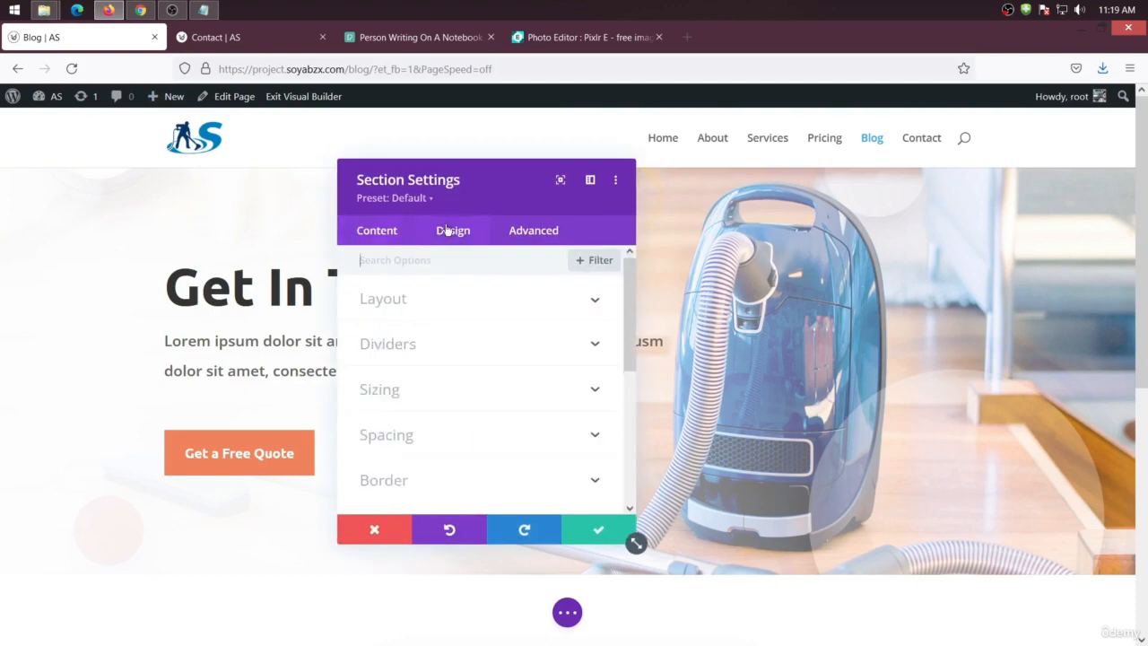
pyautogui.click(369, 232)
pyautogui.click(455, 362)
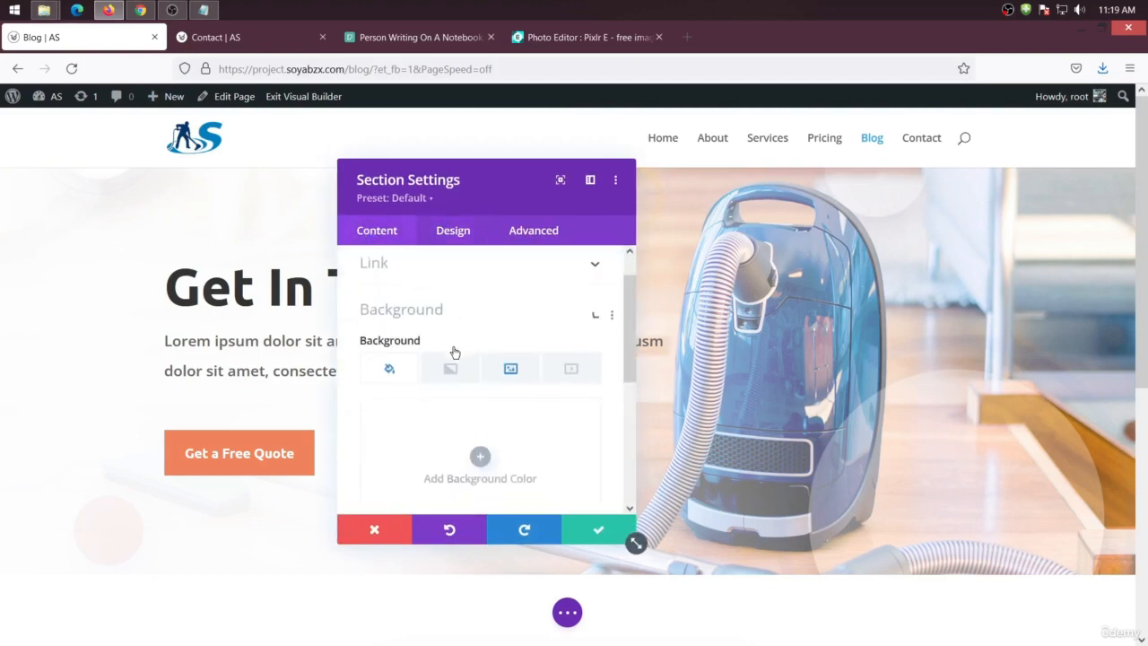
pyautogui.click(525, 328)
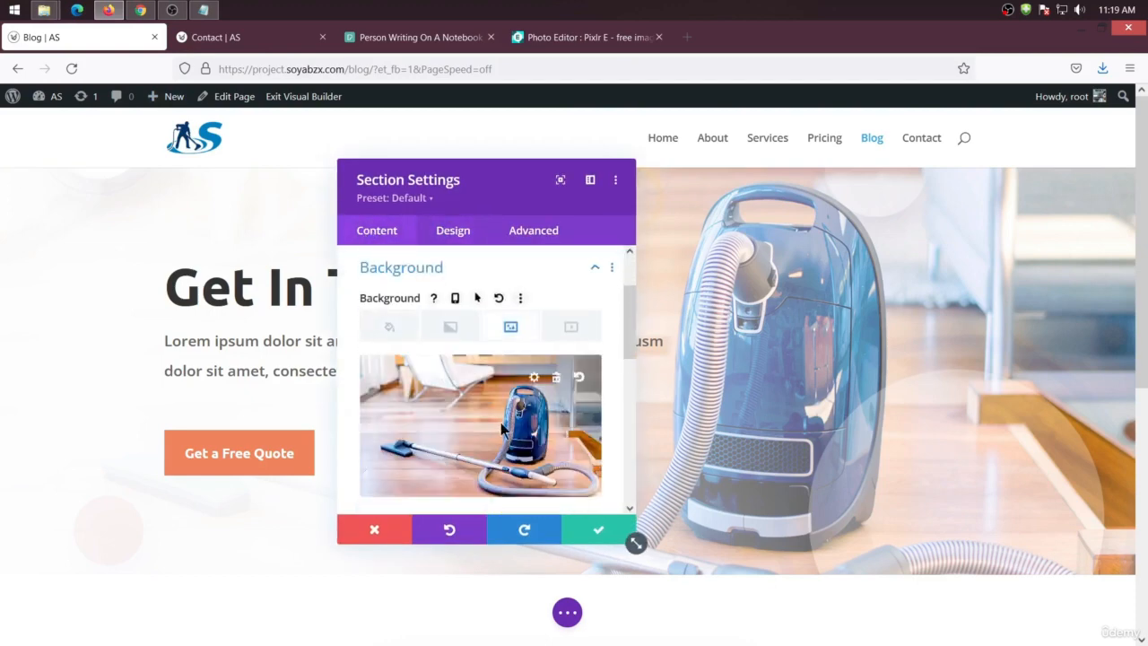
pyautogui.click(506, 416)
pyautogui.click(199, 159)
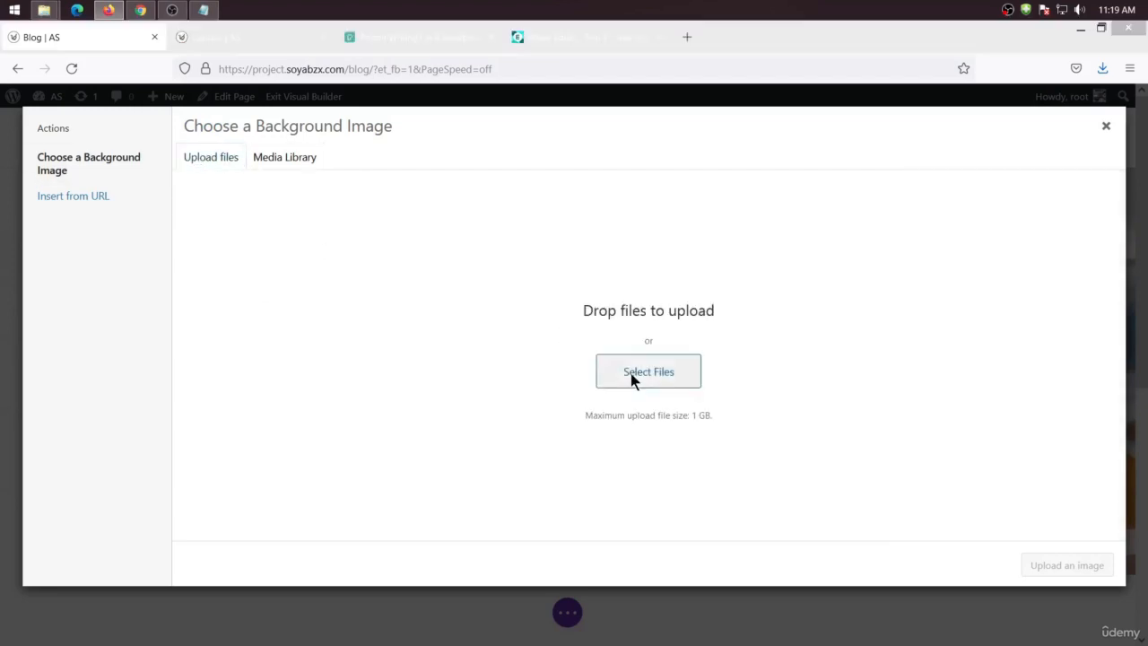
pyautogui.click(631, 373)
pyautogui.click(148, 317)
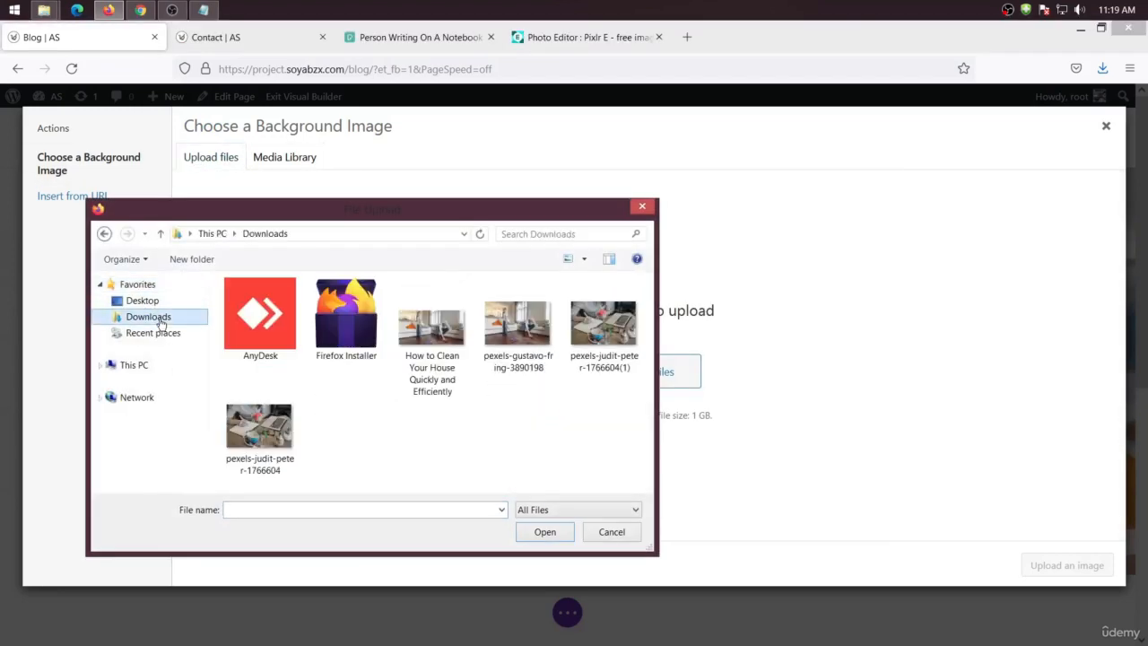
pyautogui.click(280, 454)
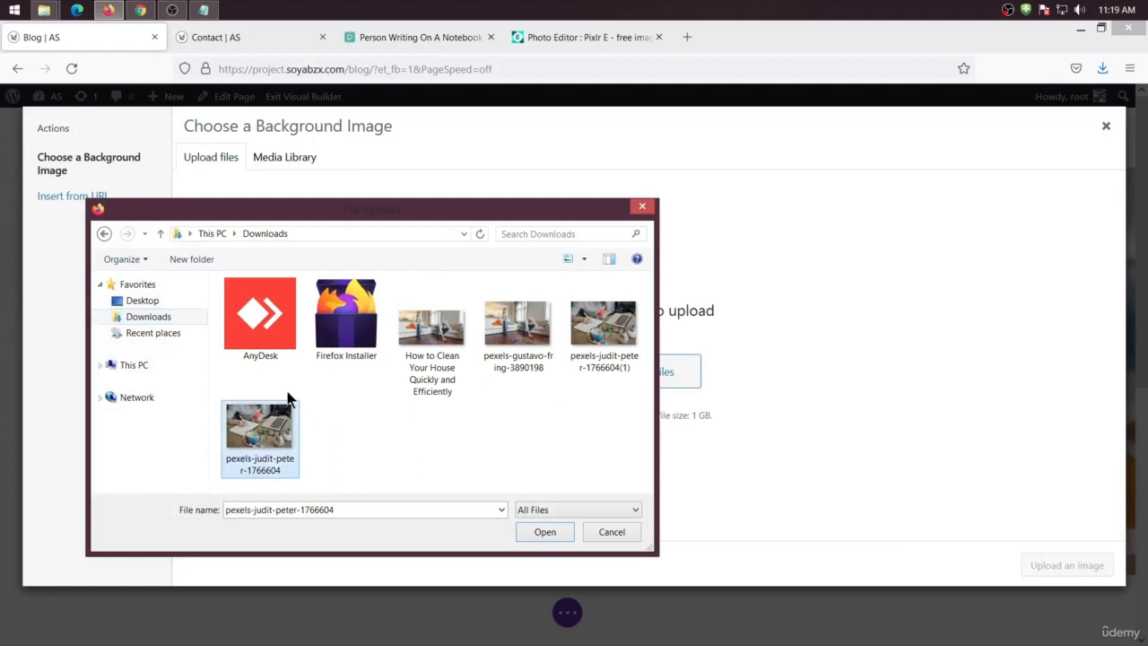
# Compare the file properties of the two downloaded writing photos
pyautogui.rightClick(271, 433)
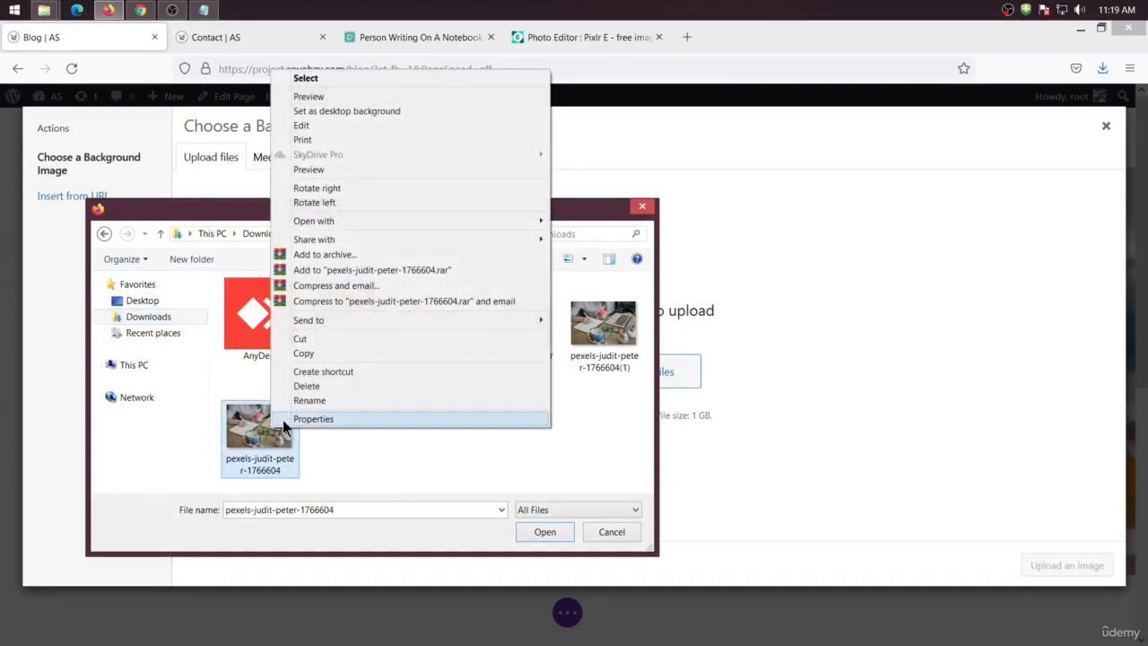
pyautogui.click(283, 421)
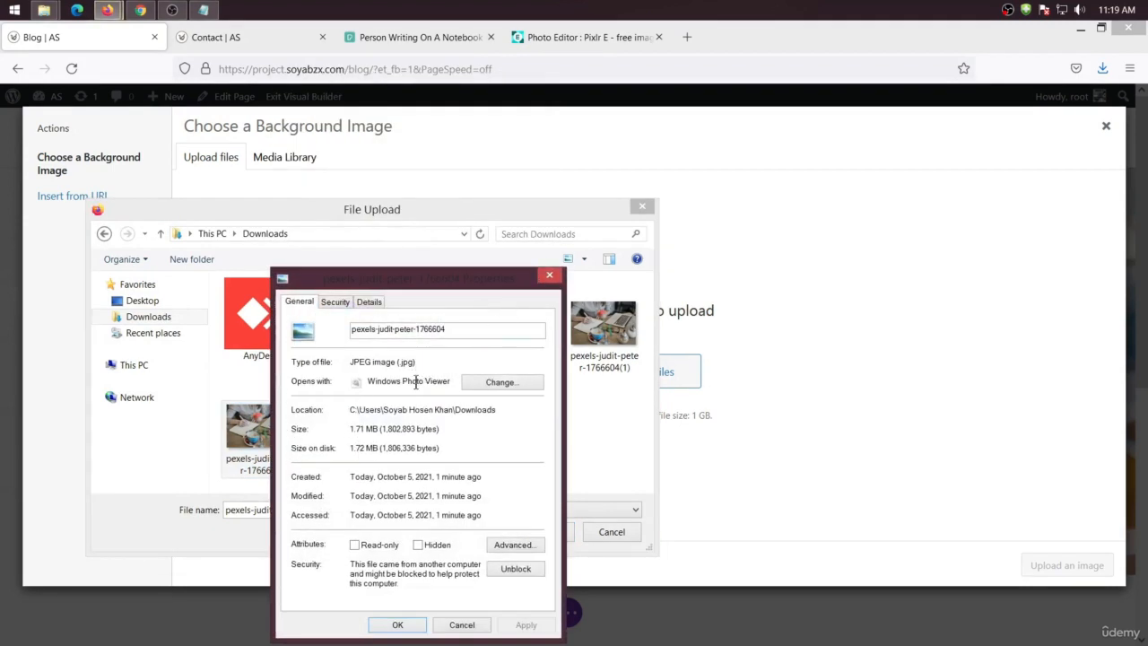
pyautogui.click(549, 278)
pyautogui.rightClick(600, 327)
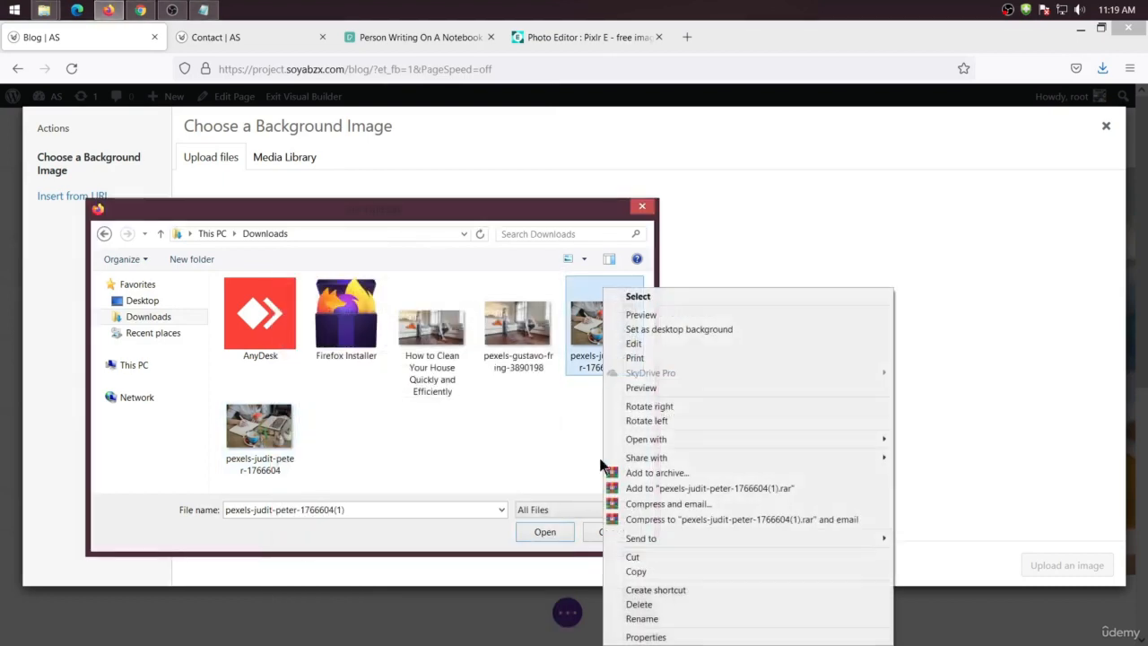
pyautogui.click(646, 636)
pyautogui.moveTo(687, 450); pyautogui.dragTo(715, 450)
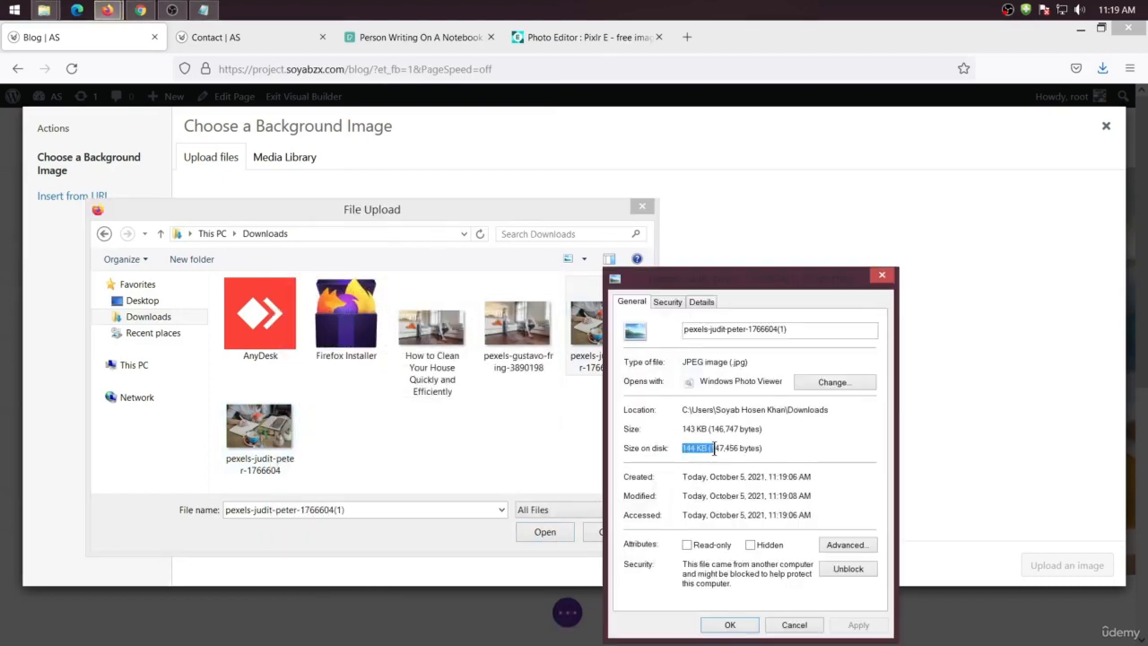
pyautogui.click(881, 276)
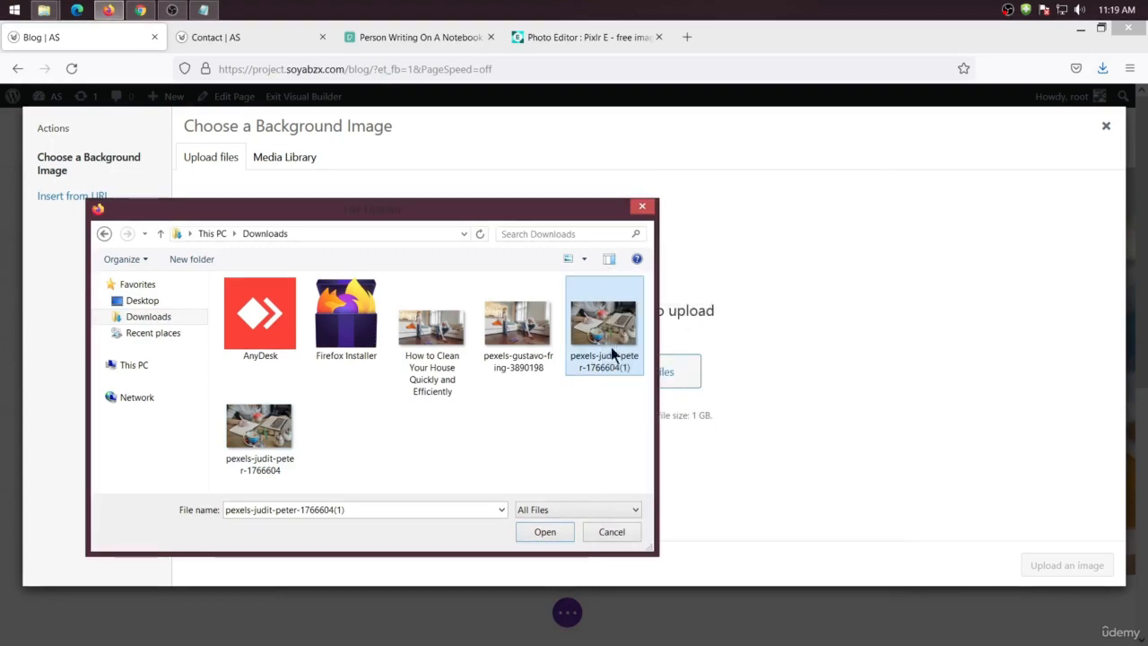
# Upload pexels-judit-peter-1766604(1) and set it as the hero section background, saving the section settings
pyautogui.click(545, 532)
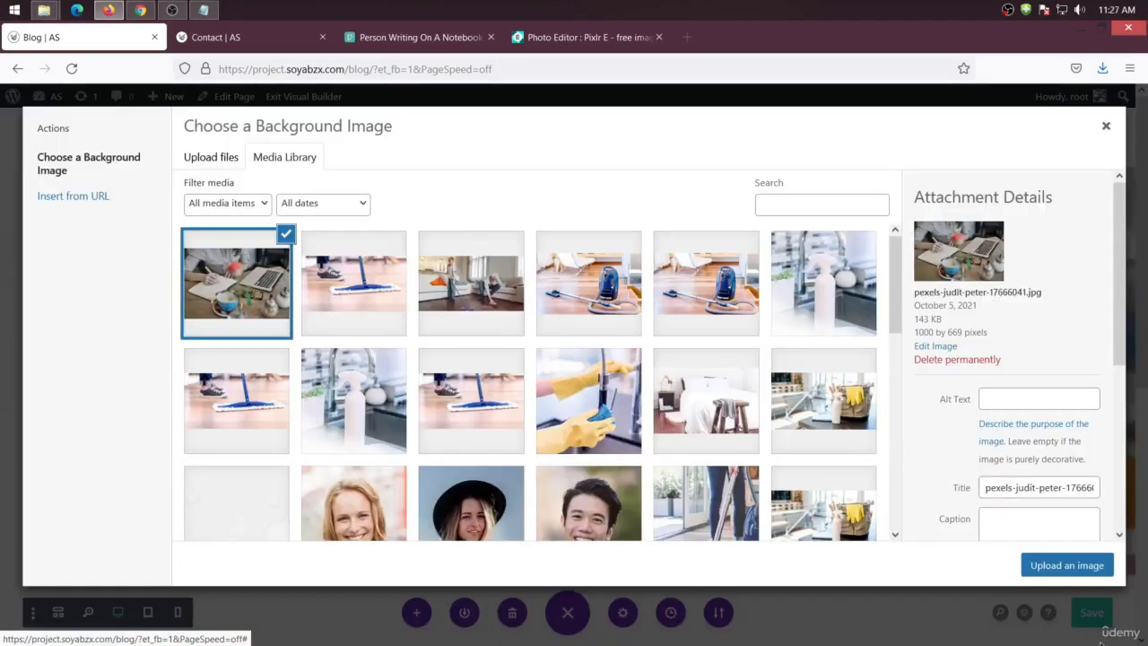
pyautogui.click(1047, 568)
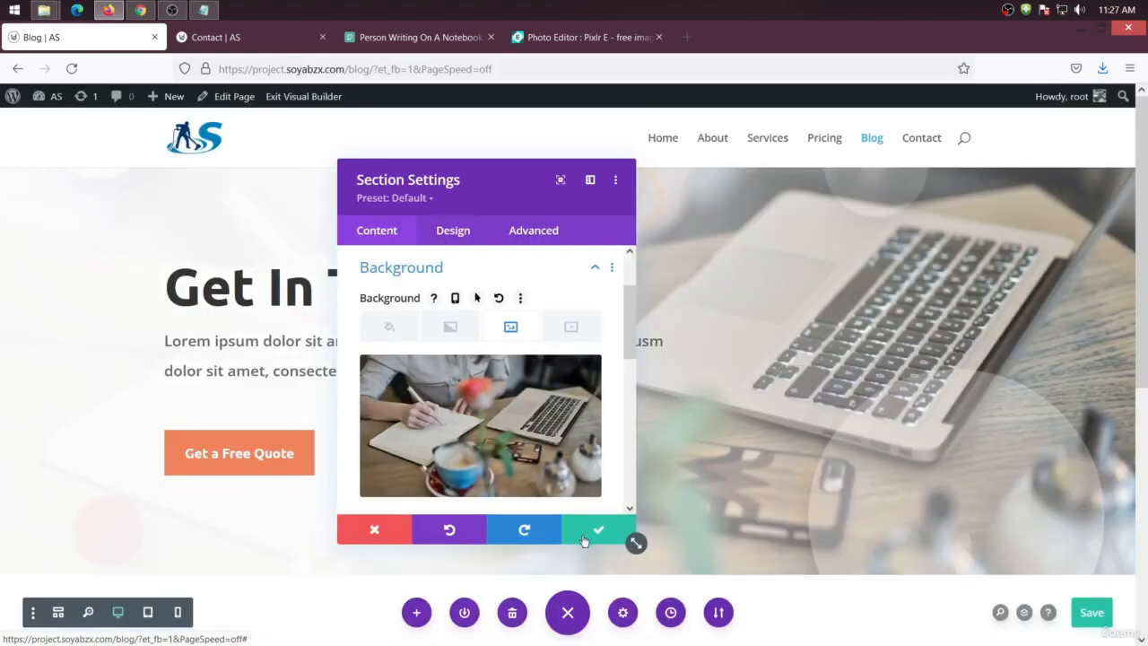
pyautogui.click(587, 530)
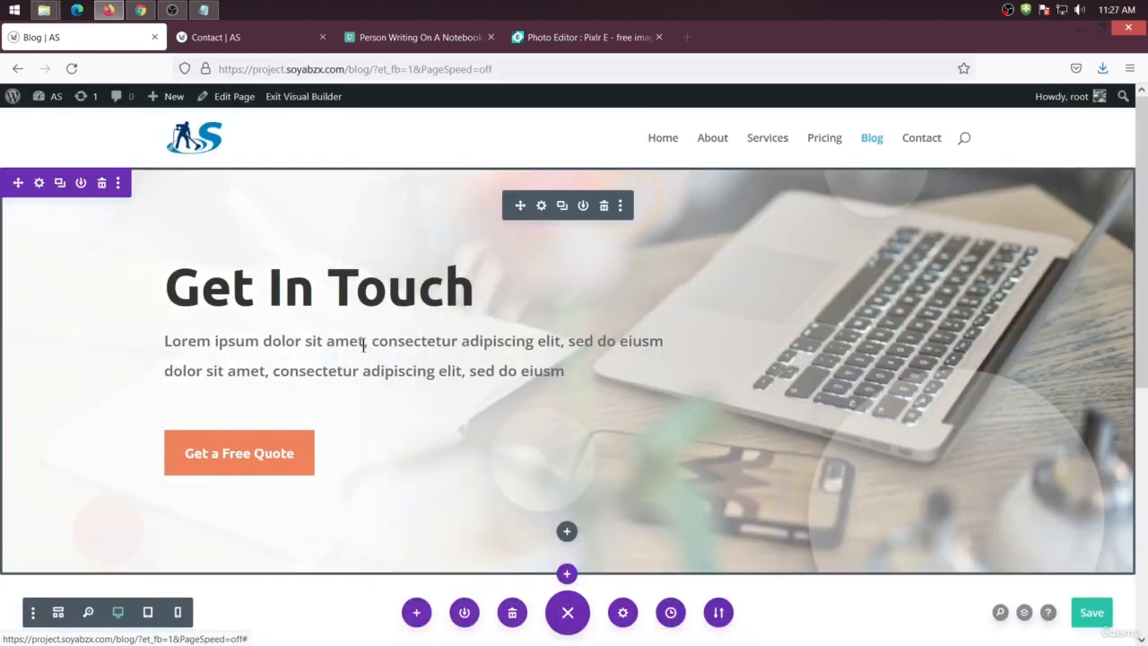
# Change the fullwidth header title to Our Blog Post
pyautogui.click(542, 206)
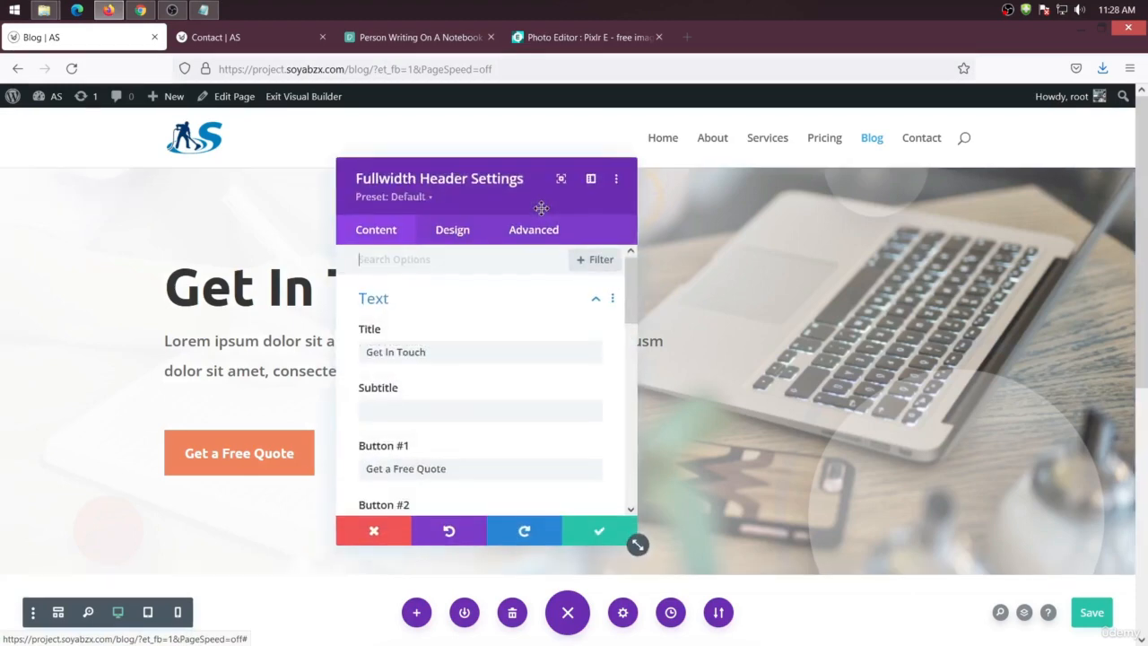
pyautogui.tripleClick(458, 350)
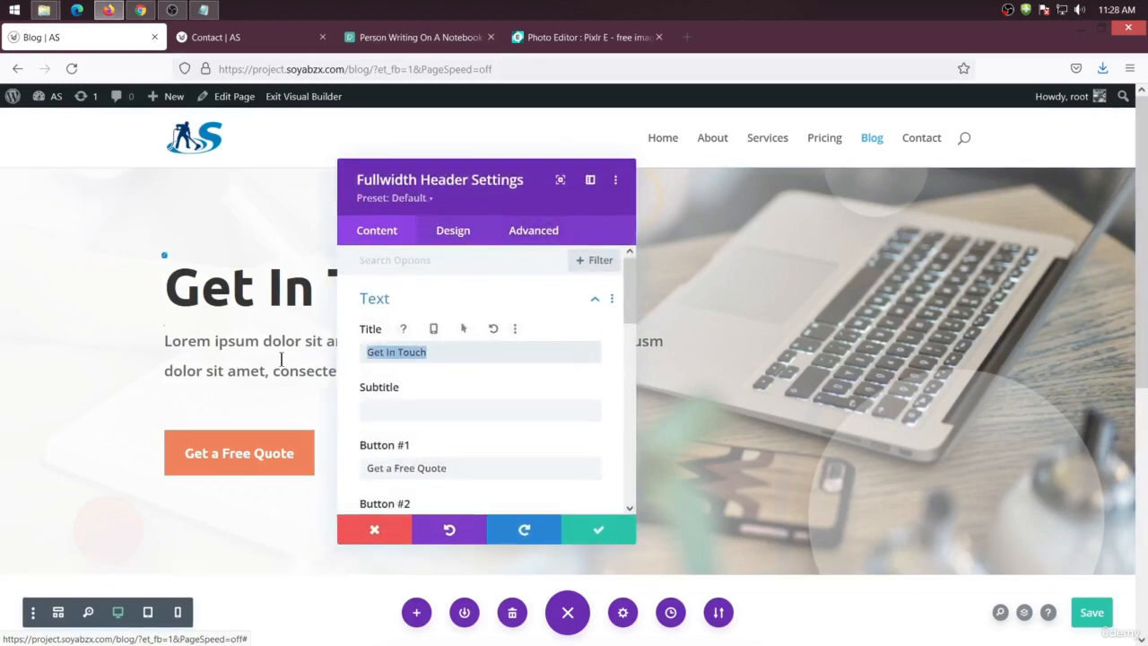
pyautogui.write('Ou')
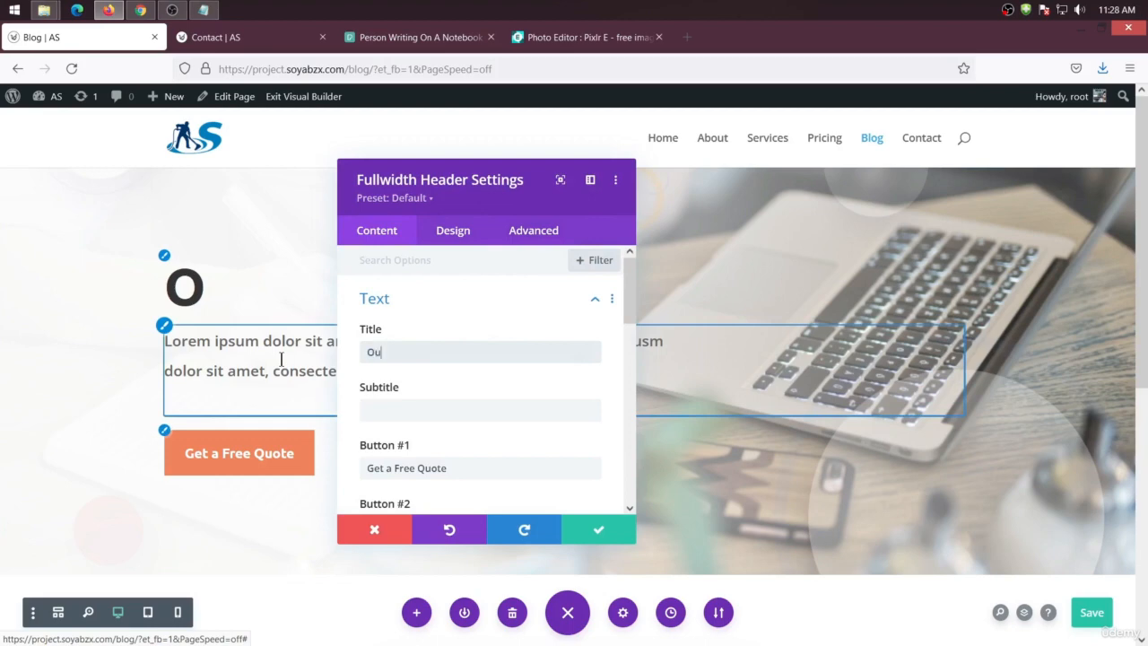
pyautogui.write('r Blog Post')
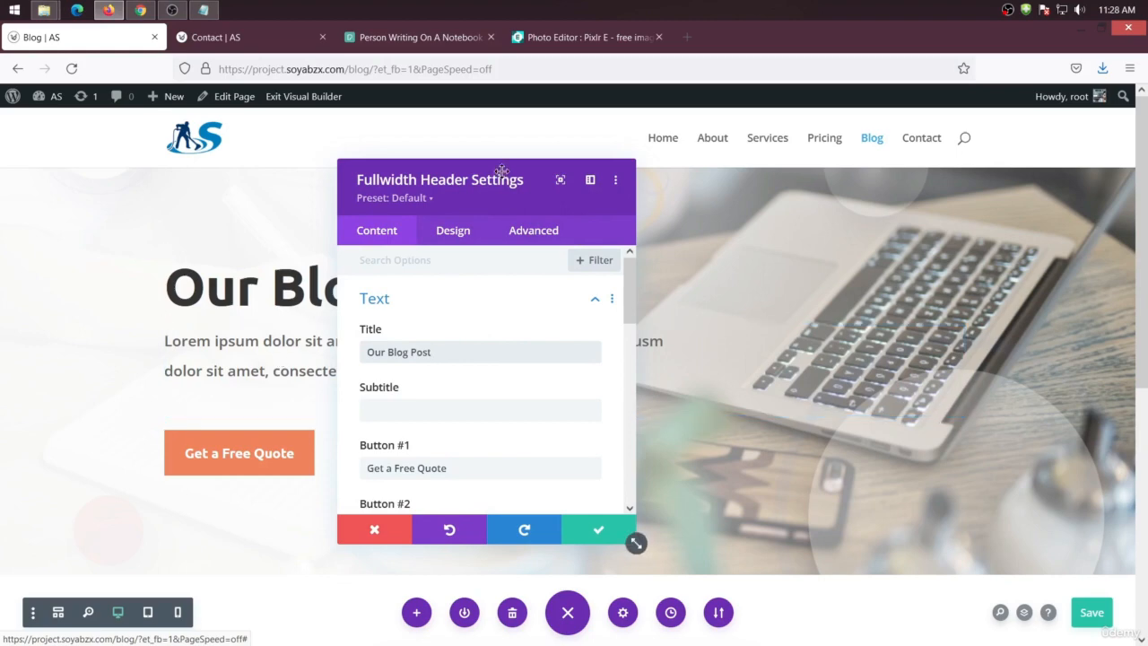
# Change the header's first button text to Read More and save the header settings
pyautogui.moveTo(500, 173); pyautogui.dragTo(795, 162)
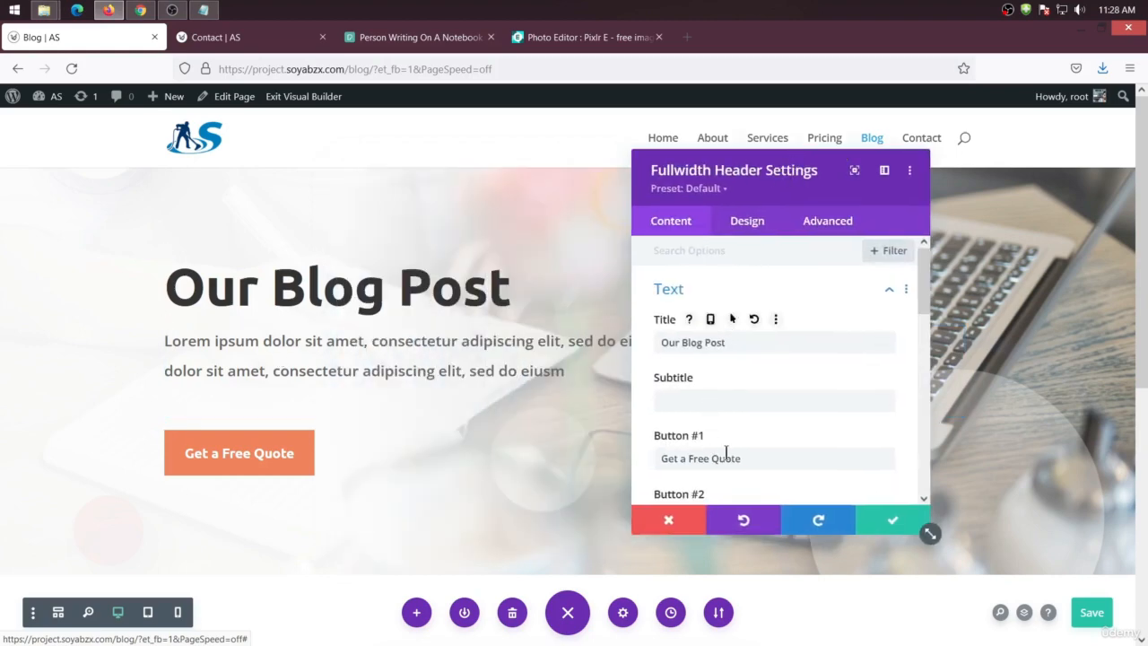
pyautogui.moveTo(744, 458); pyautogui.dragTo(638, 462)
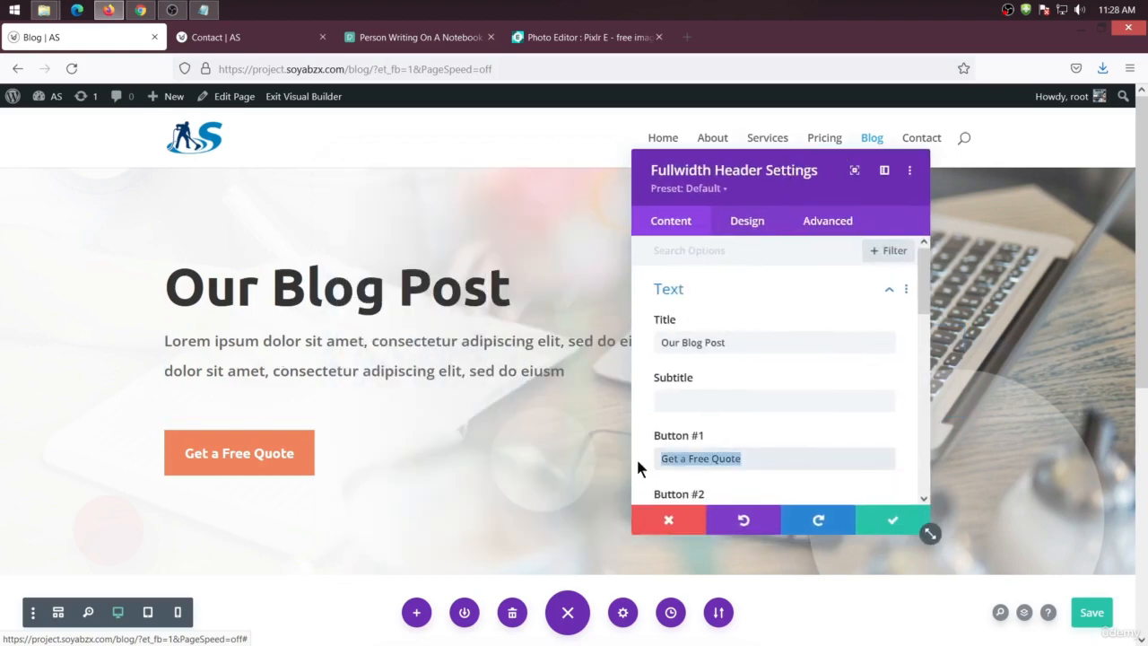
pyautogui.write('Read')
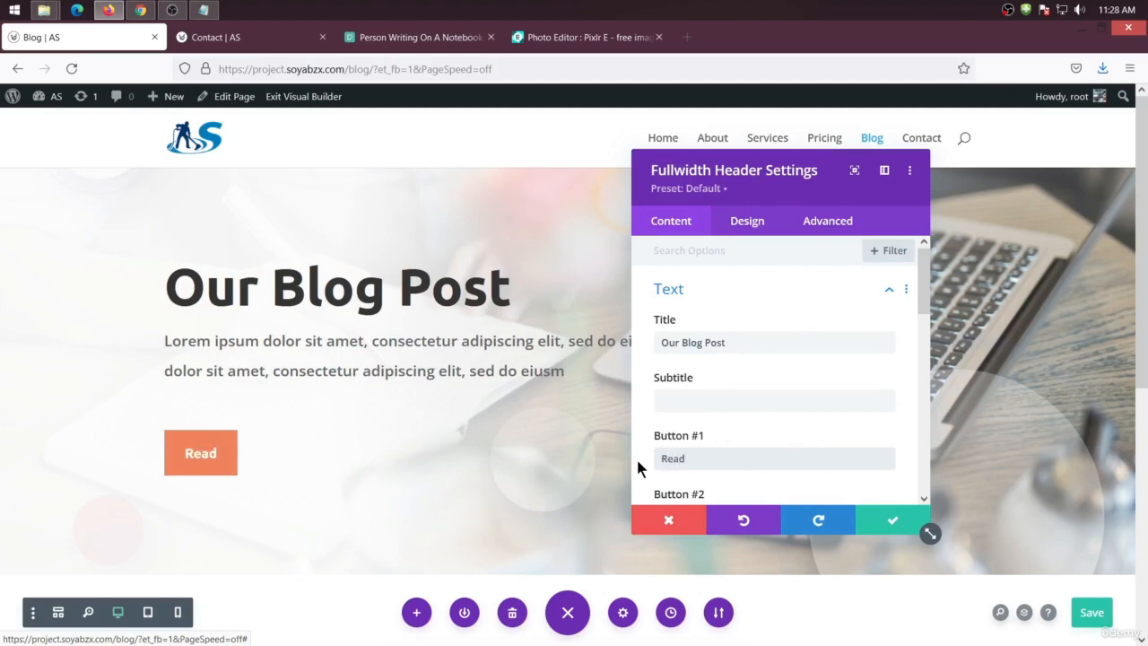
pyautogui.write(' More')
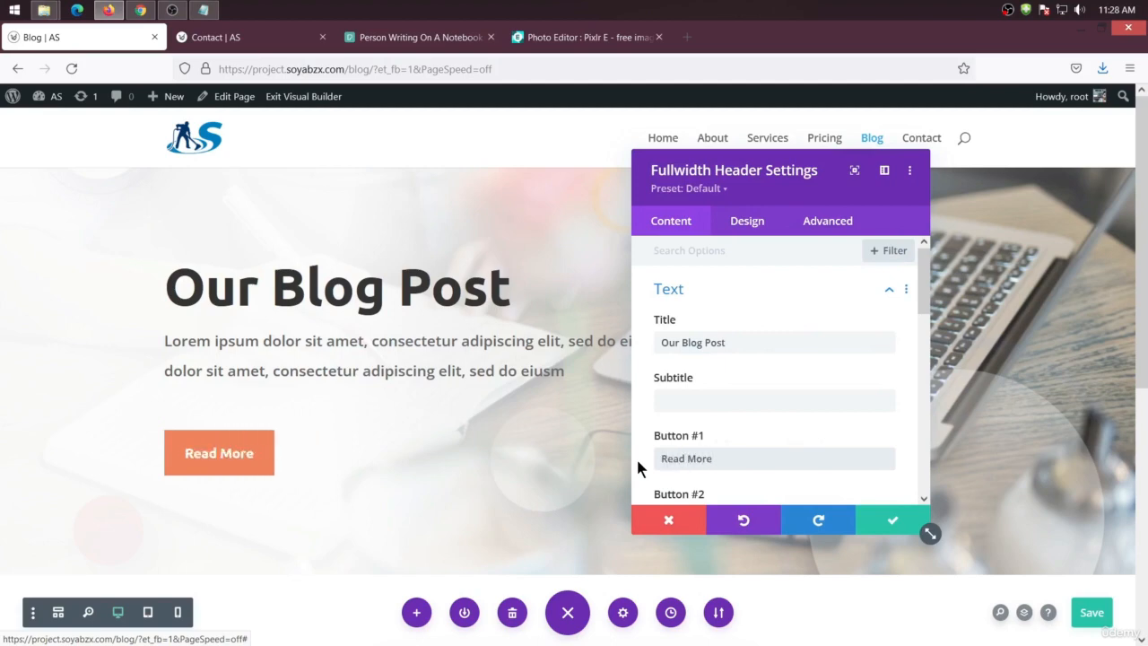
pyautogui.click(886, 521)
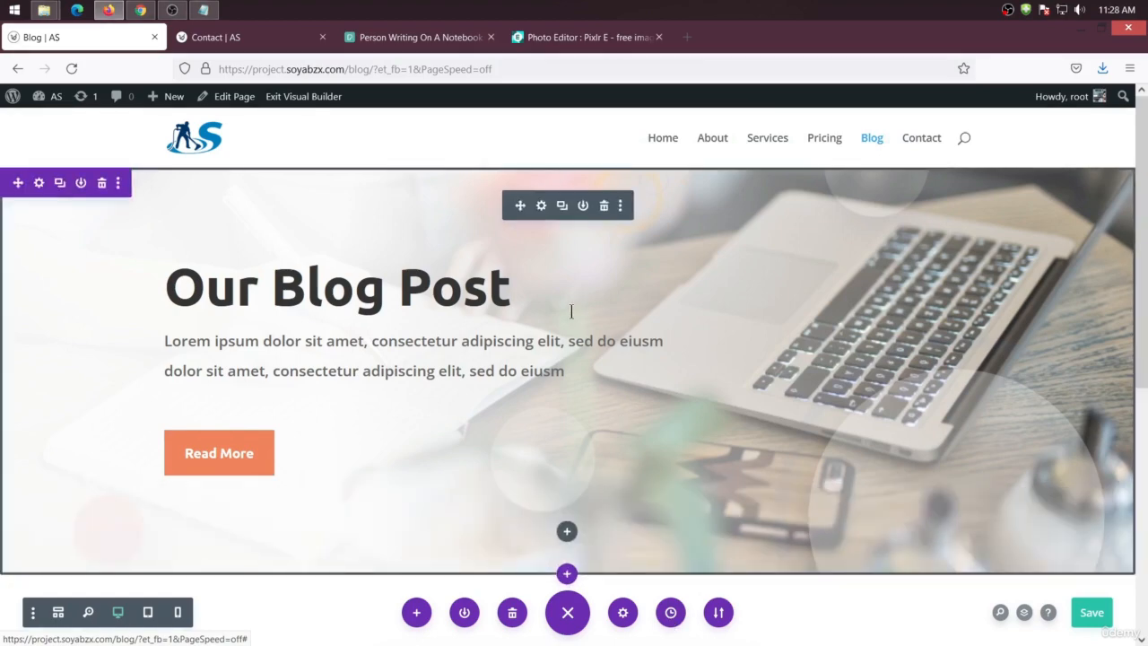
# Inspect the fullwidth header's spacing and padding settings
pyautogui.click(540, 207)
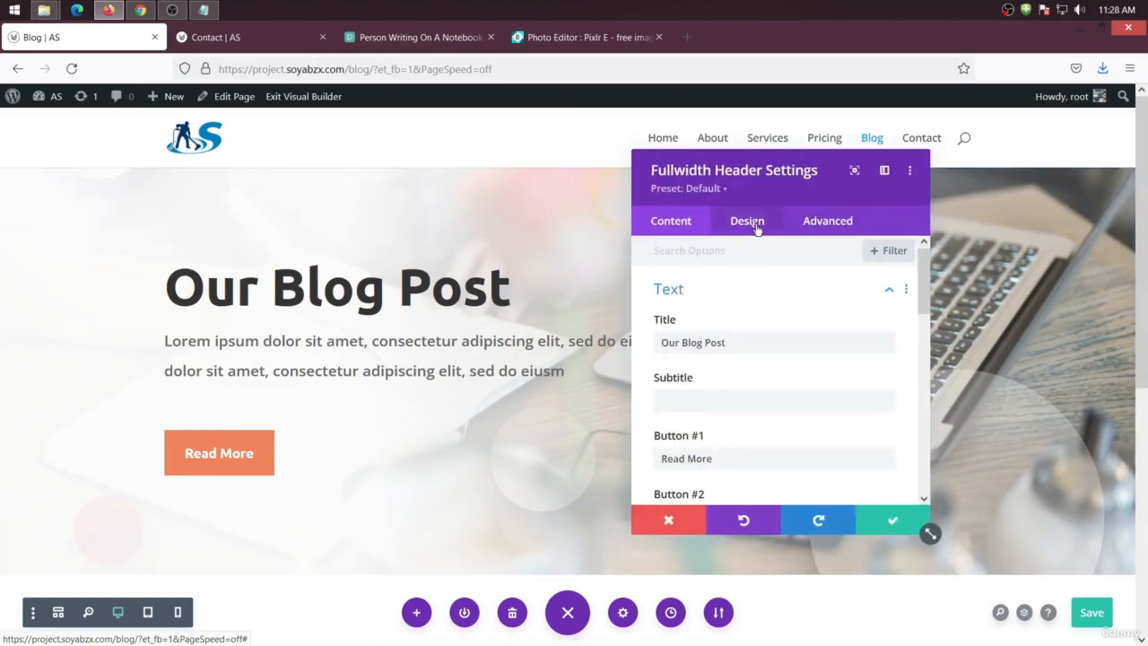
pyautogui.click(754, 230)
pyautogui.scroll(-5, 704, 350)
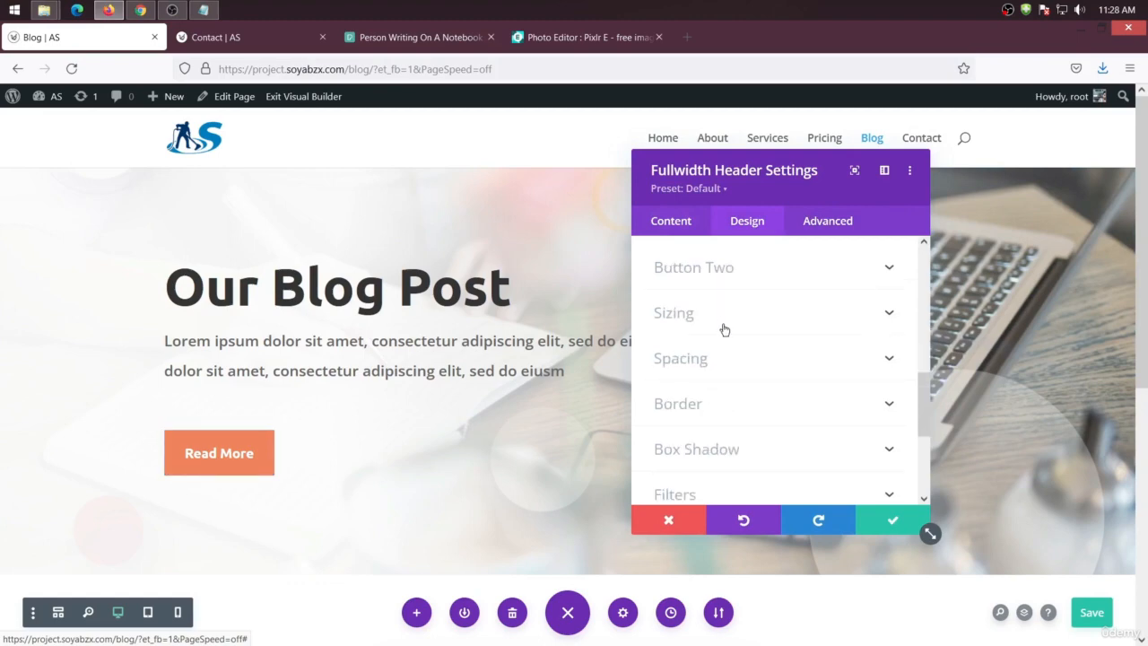
pyautogui.click(732, 361)
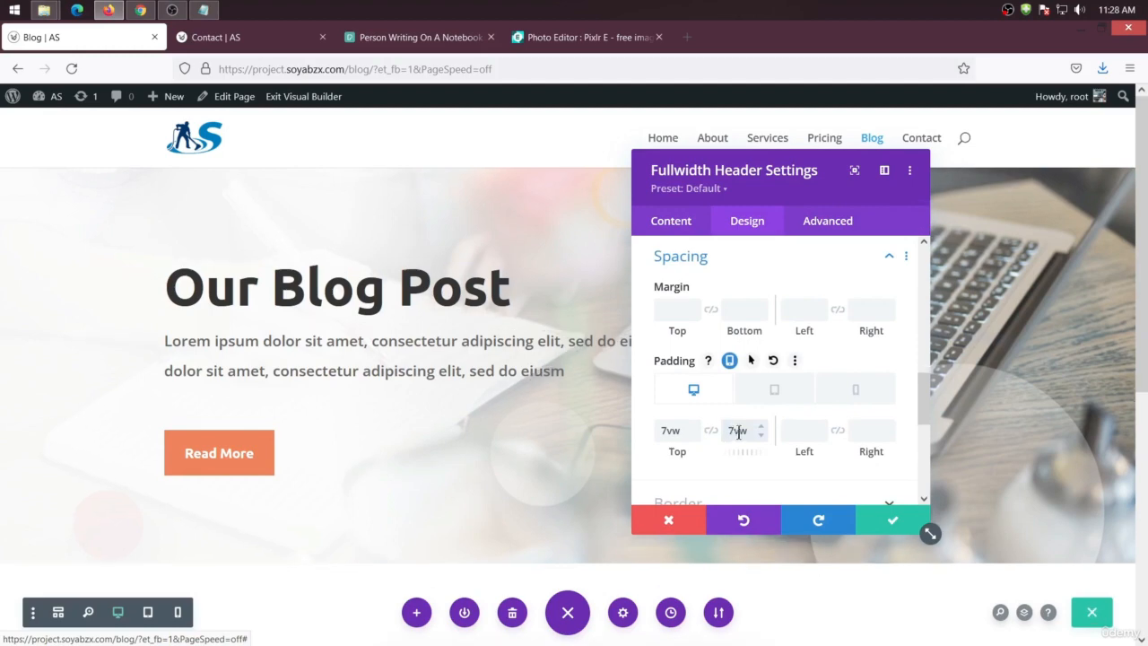
pyautogui.click(891, 520)
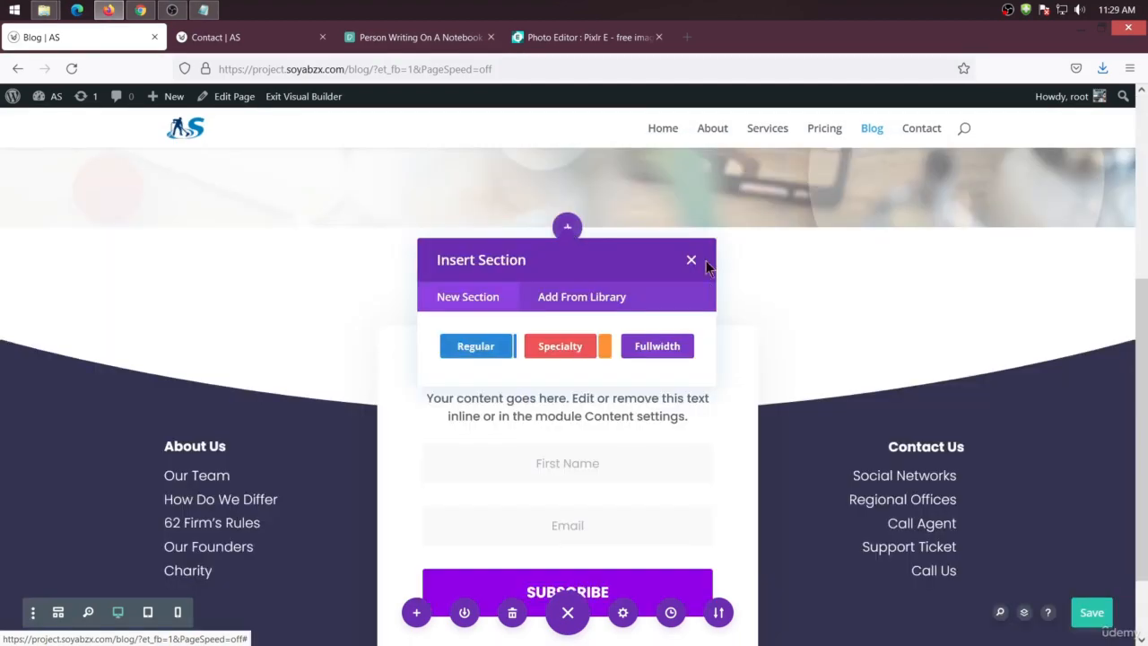
# Insert a new regular section below the blog hero header
pyautogui.click(691, 260)
pyautogui.scroll(3, 696, 269)
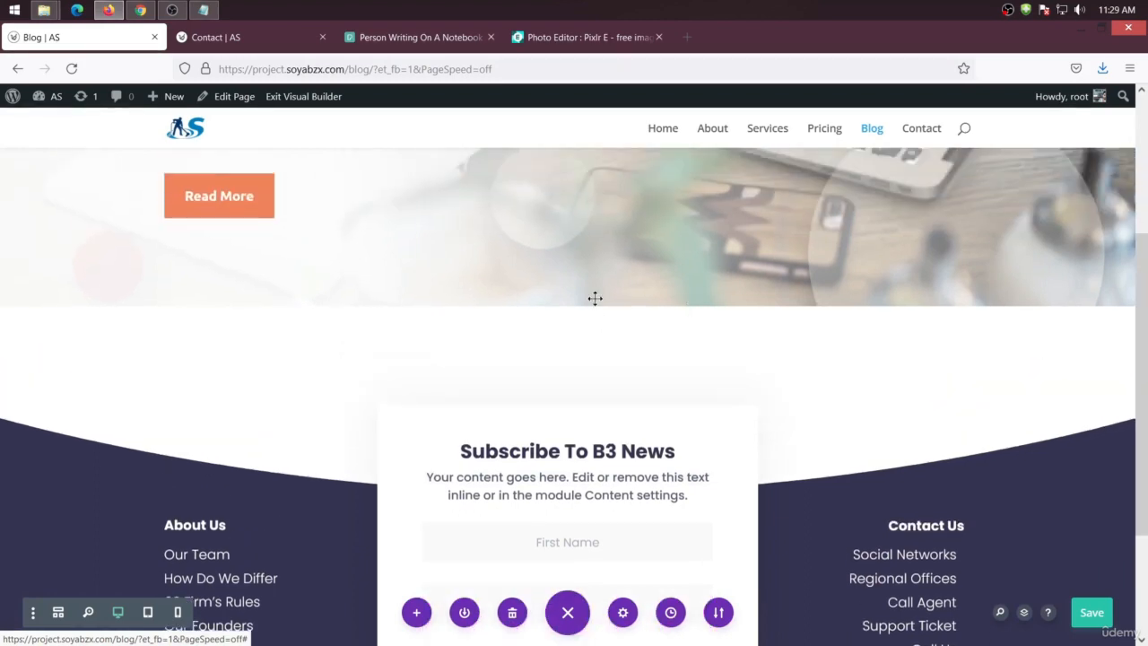
pyautogui.click(566, 304)
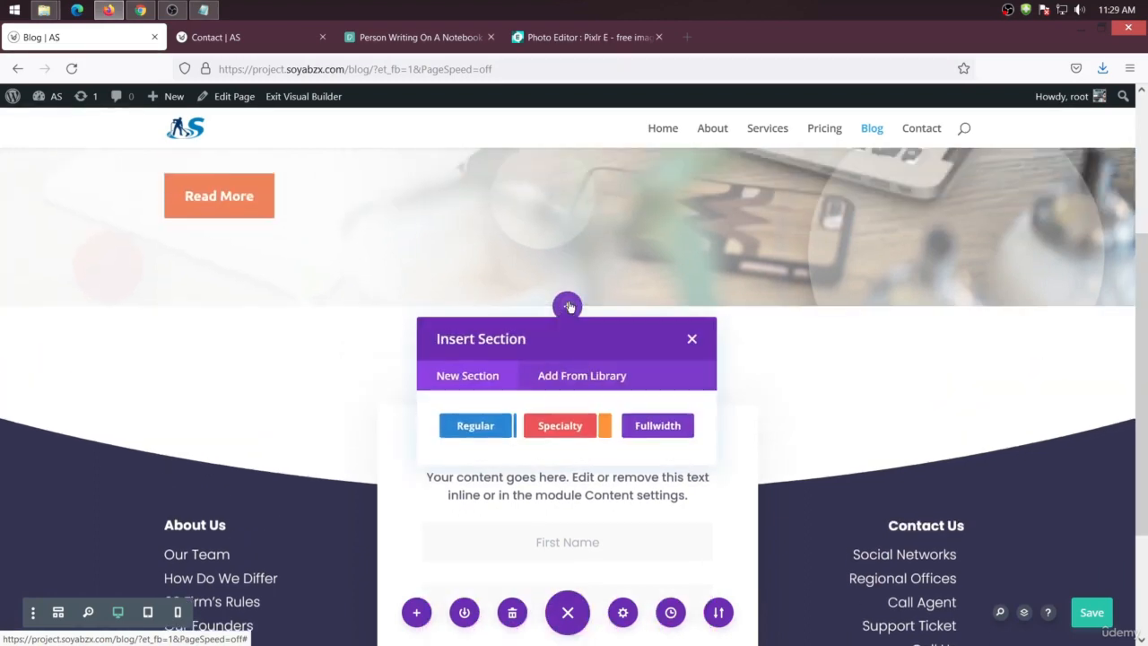
pyautogui.click(484, 426)
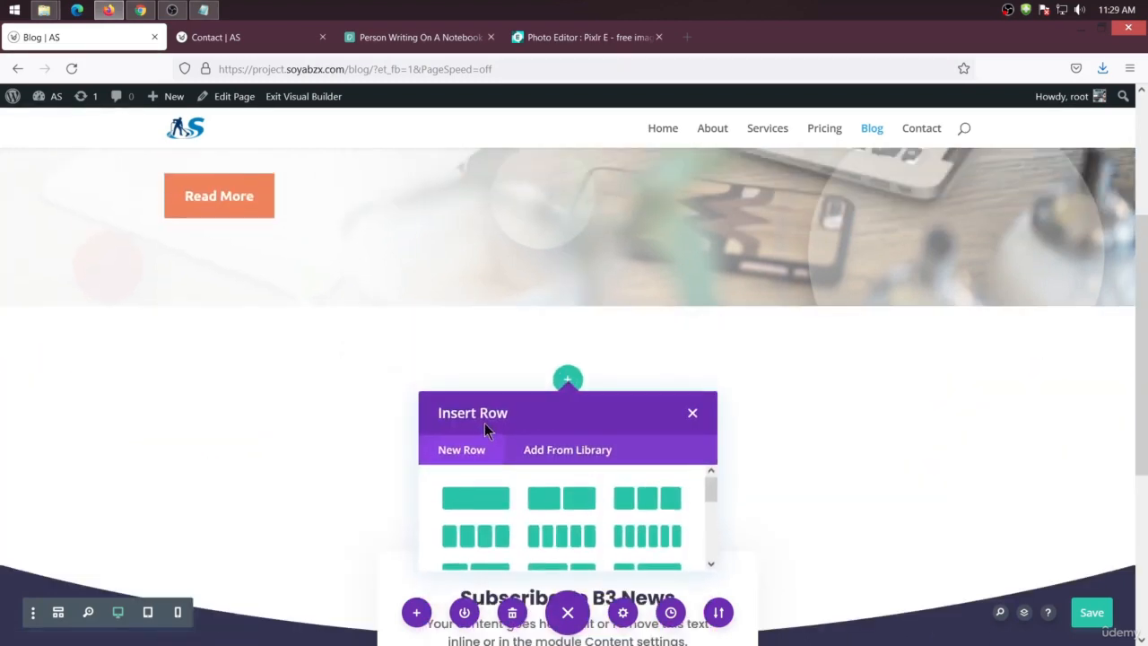
# Add a one-column row with a Blog module in the new section below the hero header
pyautogui.click(469, 502)
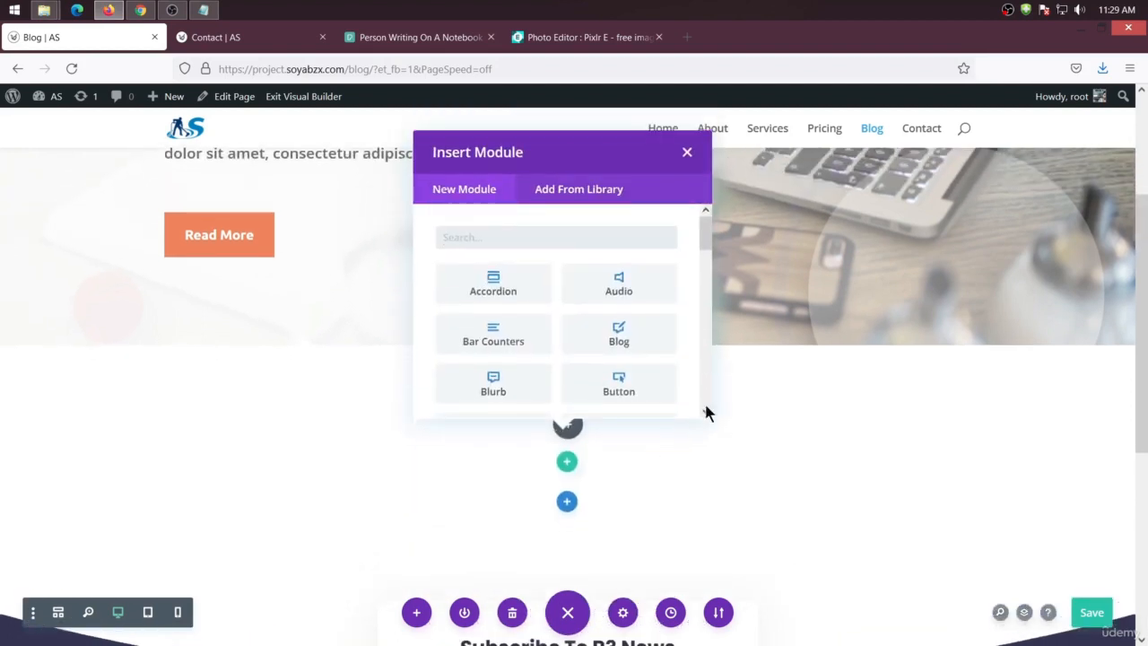
pyautogui.click(625, 334)
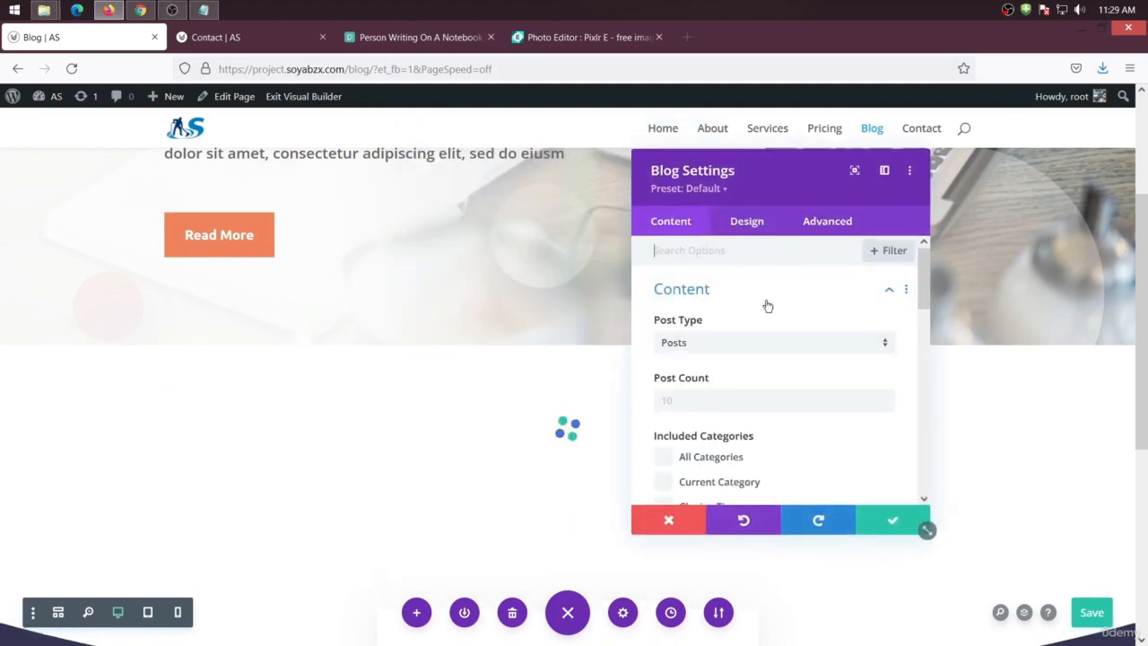
pyautogui.moveTo(788, 176); pyautogui.dragTo(977, 190)
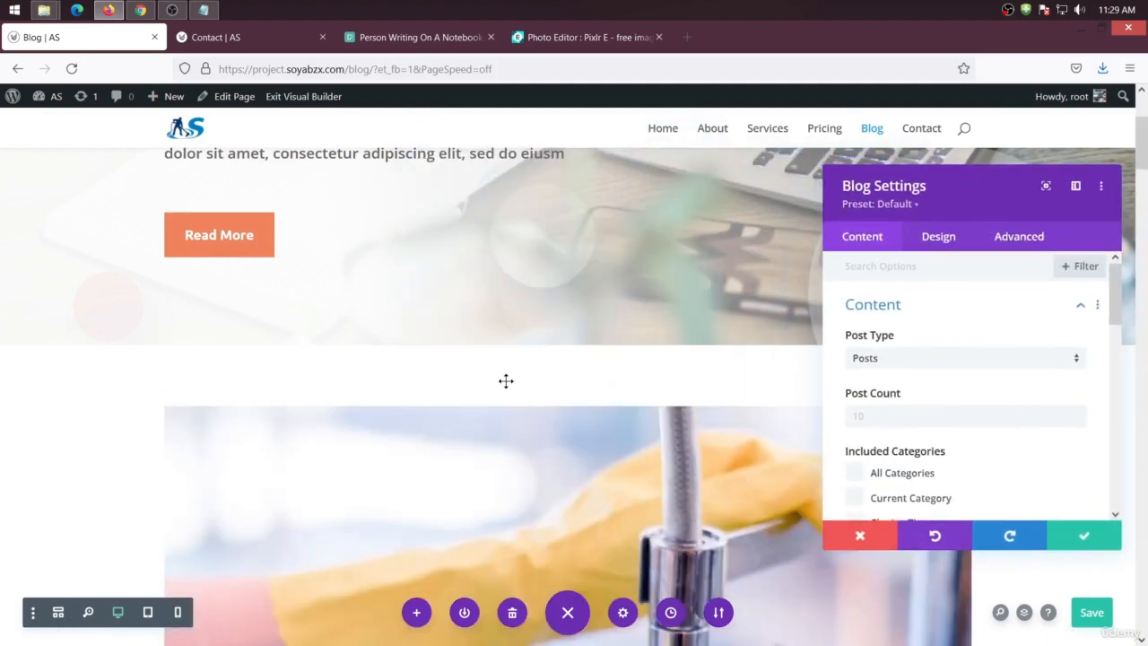
pyautogui.scroll(-3, 502, 381)
pyautogui.scroll(-8, 488, 397)
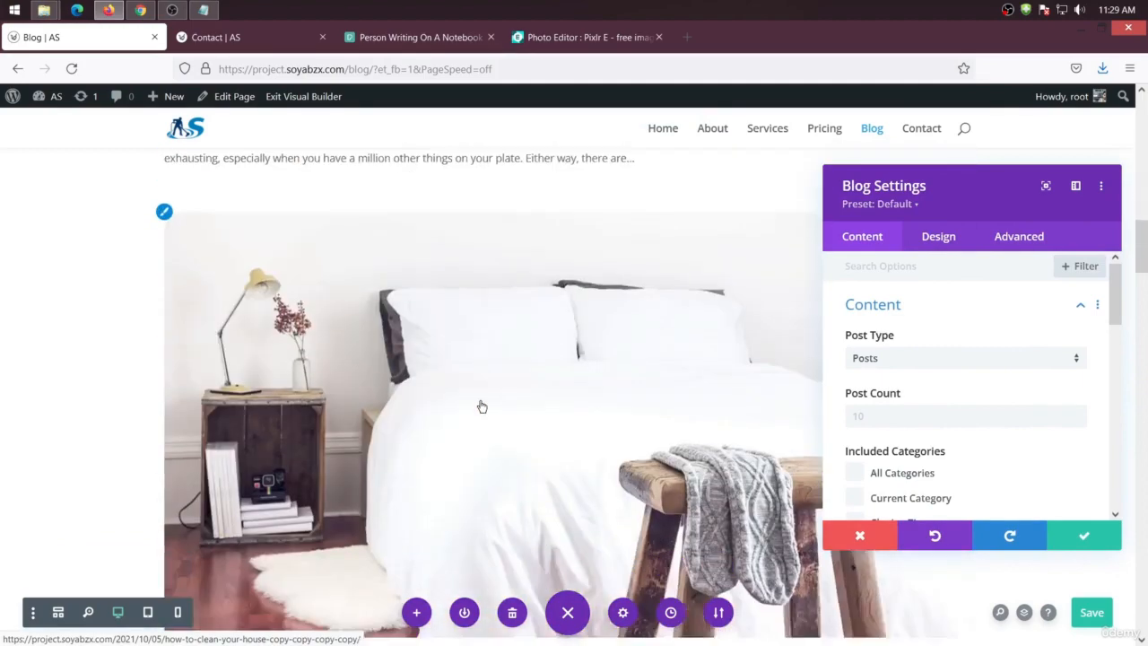
pyautogui.scroll(6, 489, 443)
pyautogui.scroll(3, 489, 438)
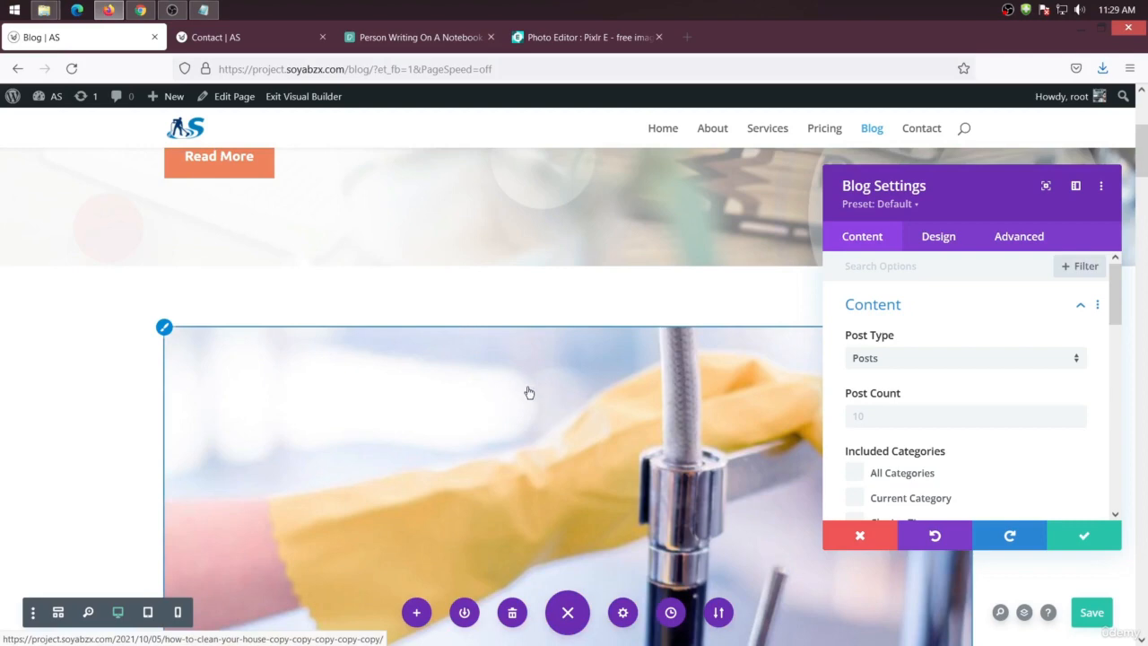
# Set the Blog module's layout to Grid
pyautogui.click(934, 240)
pyautogui.click(913, 315)
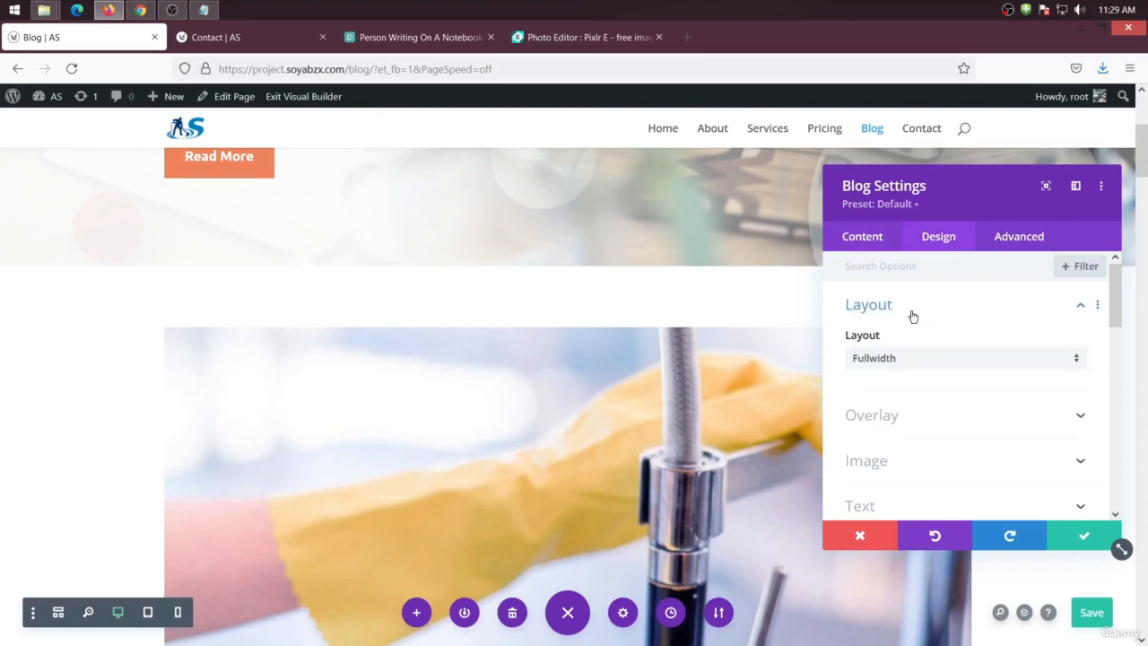
pyautogui.click(868, 359)
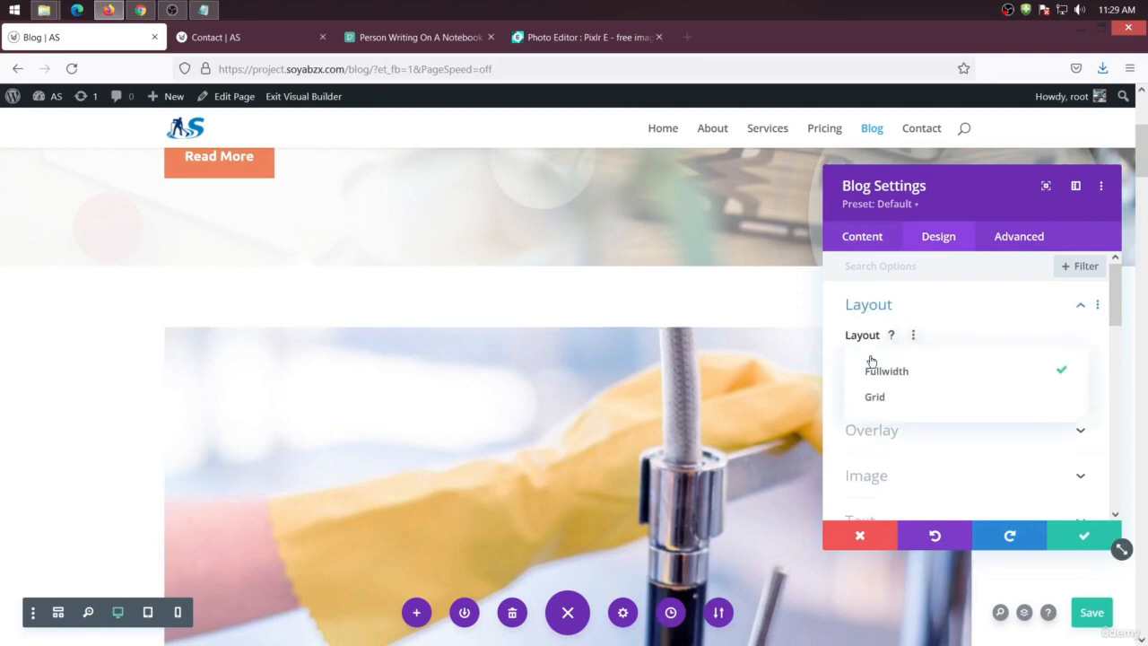
pyautogui.click(923, 401)
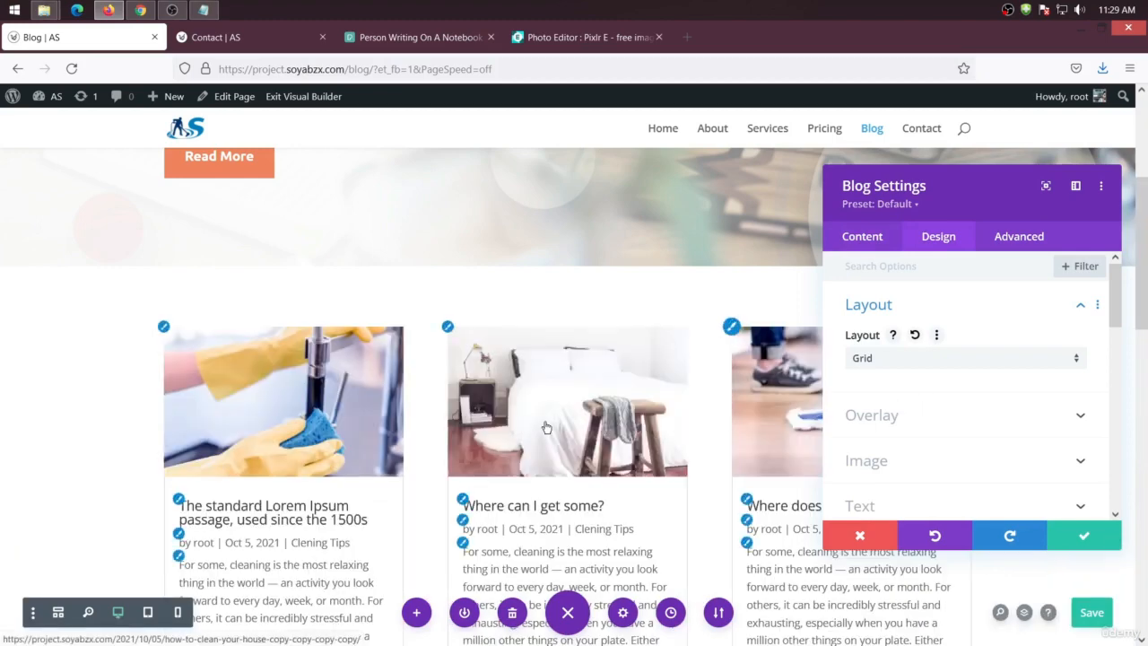
# Scroll through the page to review the blog posts in grid layout
pyautogui.scroll(-4, 546, 427)
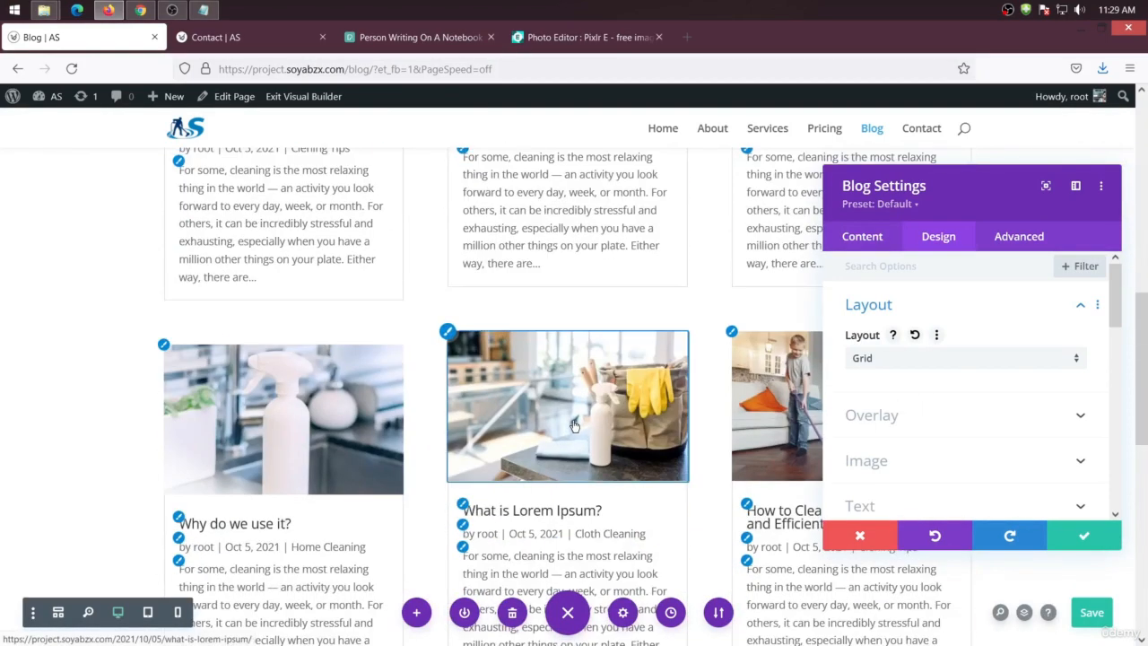
pyautogui.scroll(-5, 574, 421)
pyautogui.scroll(5, 571, 417)
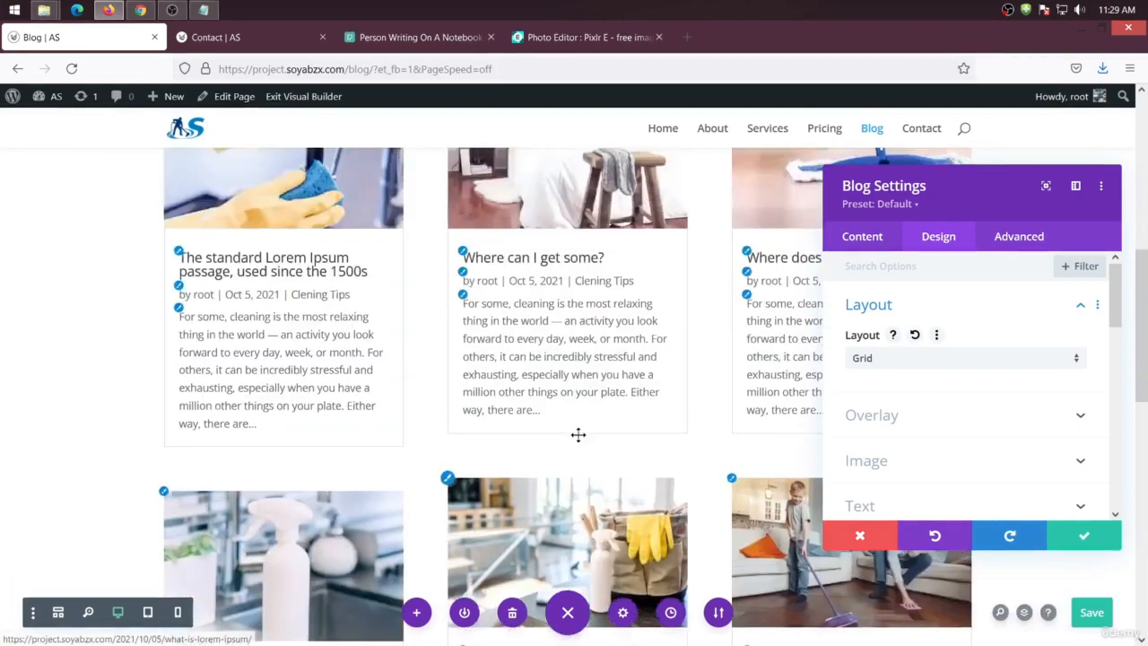
pyautogui.scroll(4, 578, 434)
pyautogui.scroll(-4, 587, 439)
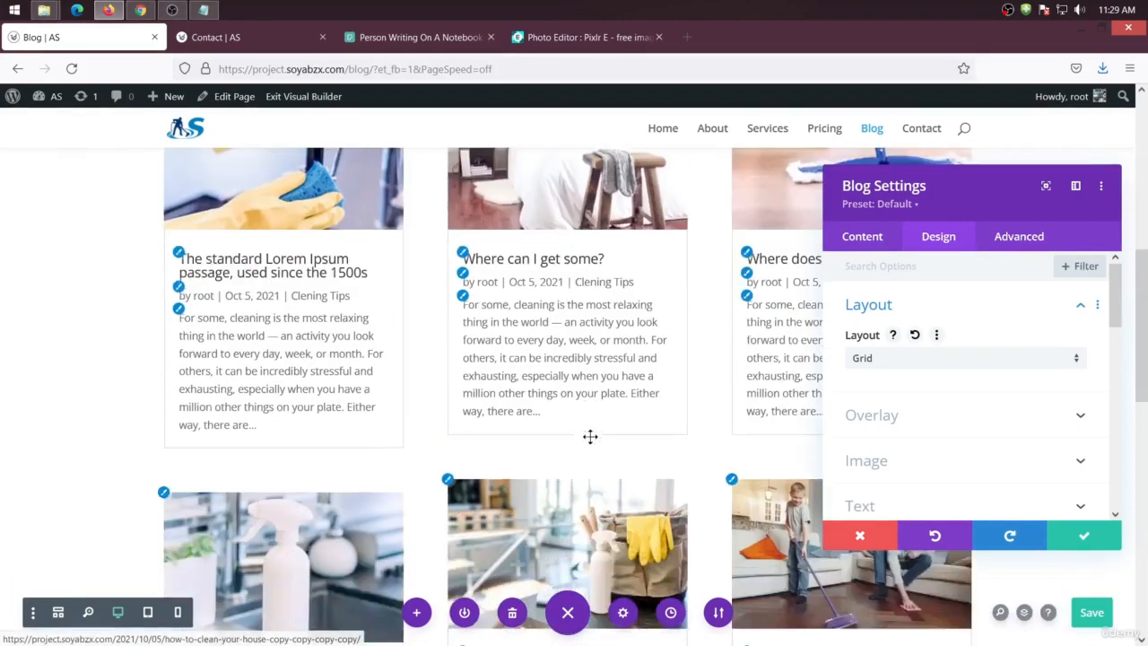
pyautogui.scroll(-2, 590, 437)
pyautogui.scroll(3, 587, 439)
pyautogui.scroll(2, 585, 446)
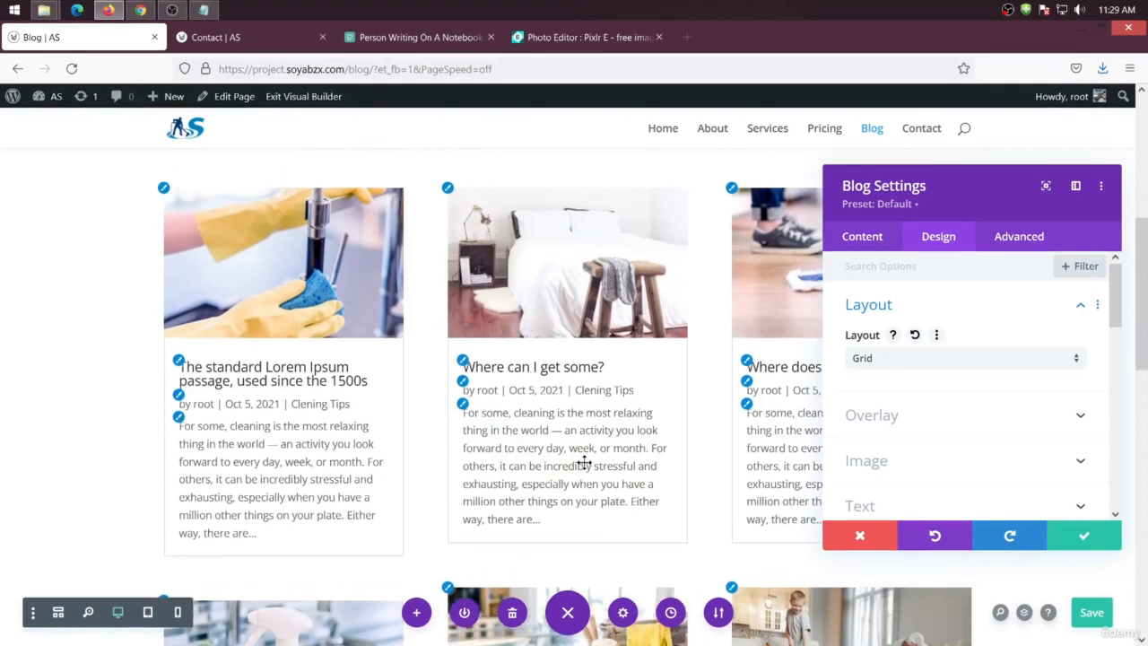
# Set the Blog module's included categories to All Categories only
pyautogui.click(860, 240)
pyautogui.click(944, 305)
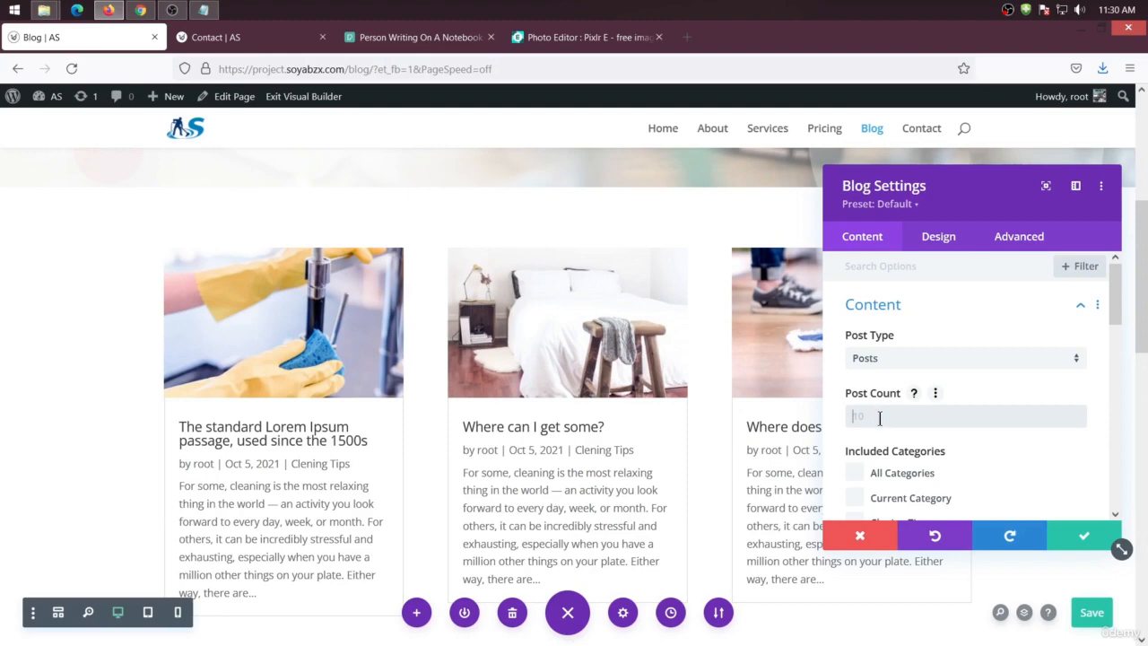
pyautogui.scroll(-2, 879, 417)
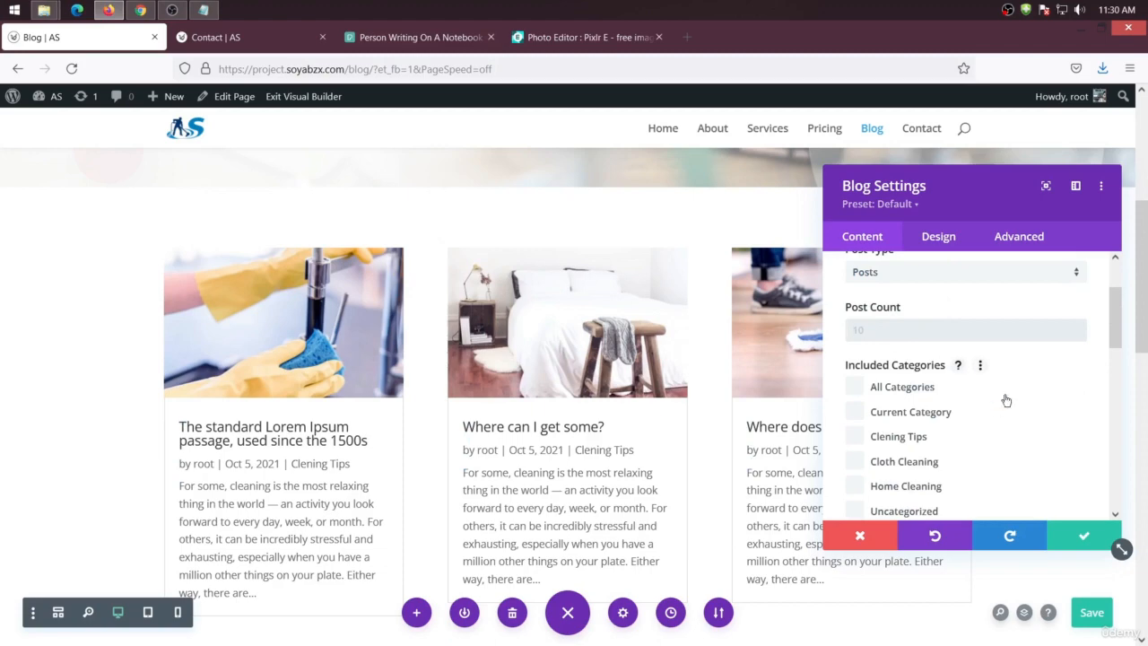
pyautogui.scroll(-2, 1005, 401)
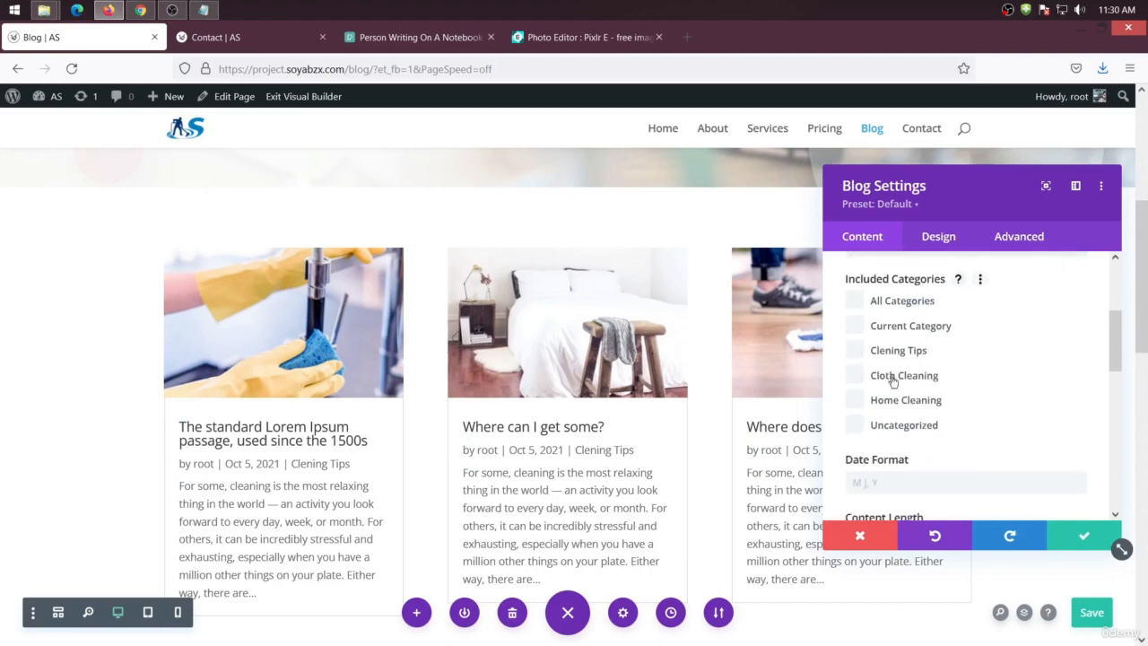
pyautogui.click(855, 403)
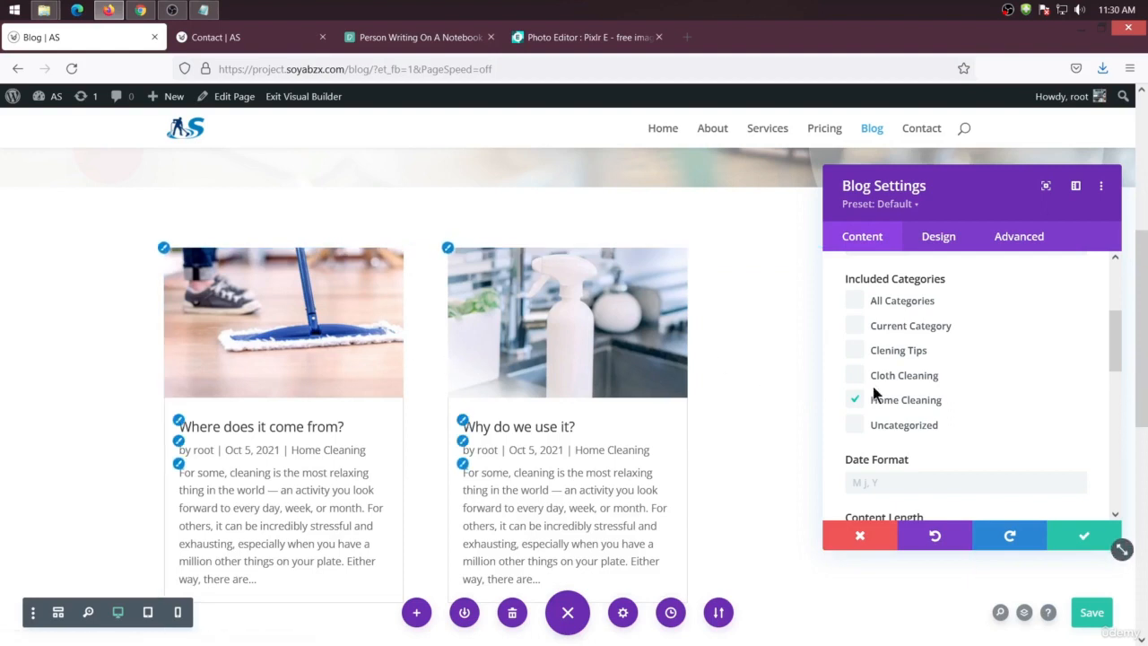
pyautogui.click(857, 306)
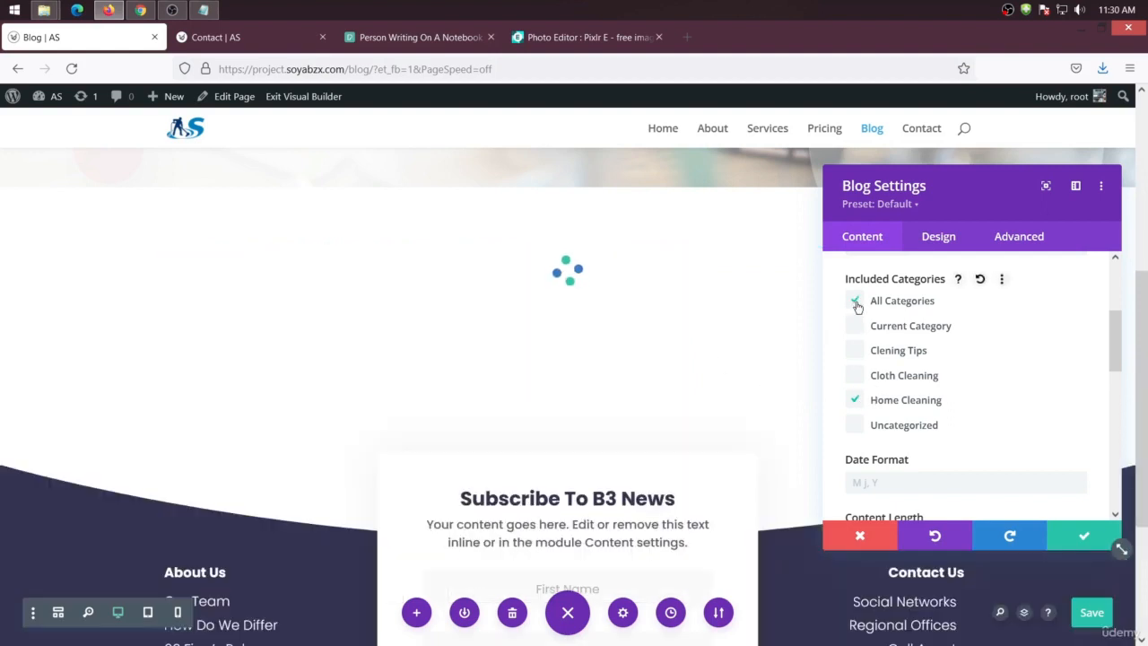
pyautogui.click(861, 400)
# Turn off Use Post Excerpts and set the excerpt length to 0
pyautogui.scroll(2, 933, 372)
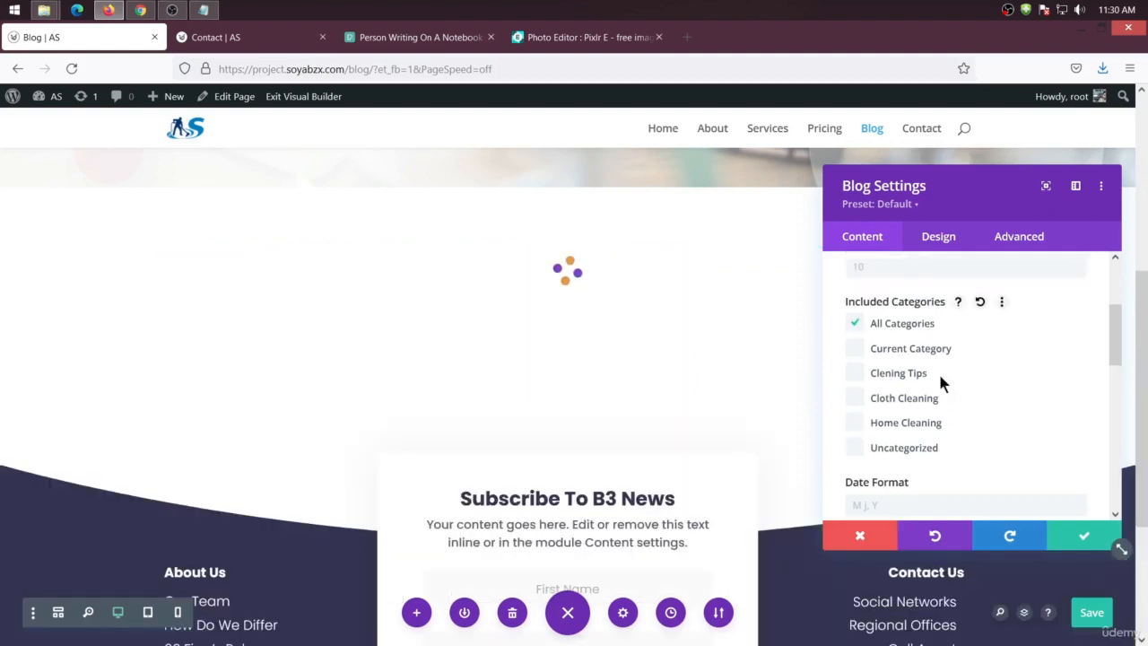
pyautogui.scroll(-3, 928, 390)
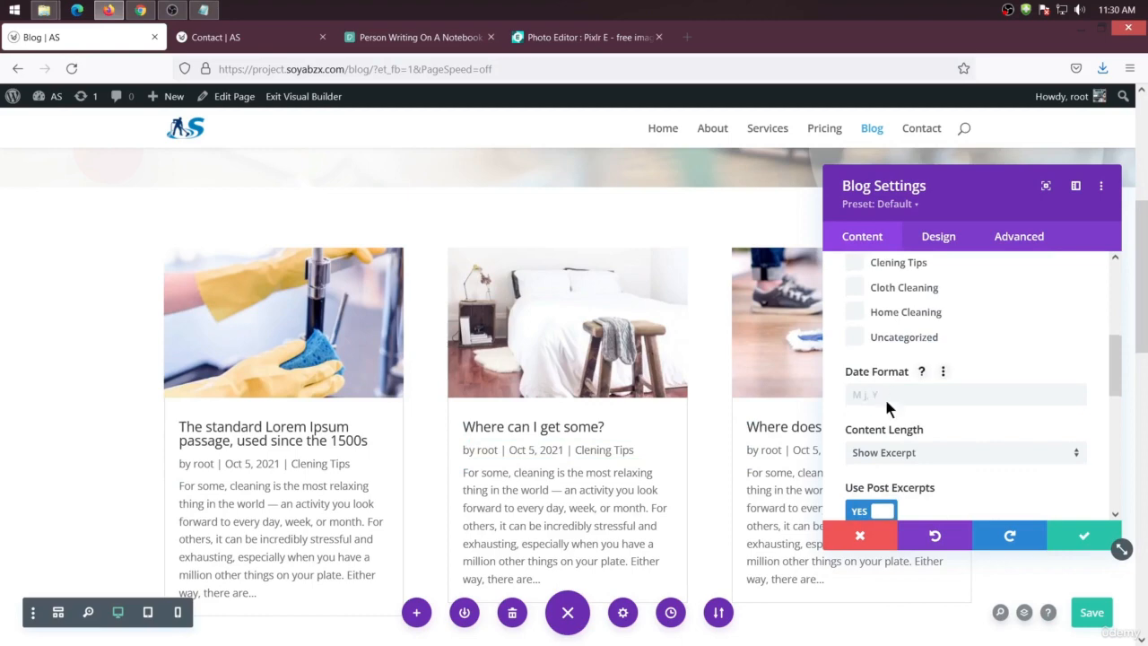
pyautogui.scroll(-2, 884, 395)
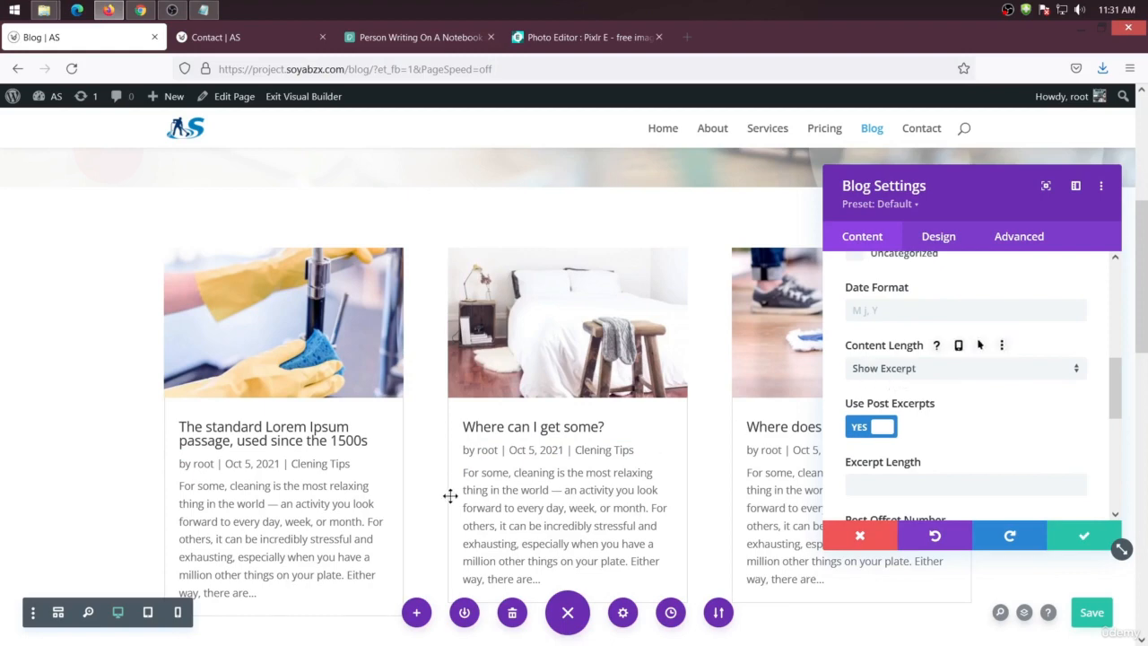
pyautogui.scroll(-2, 520, 502)
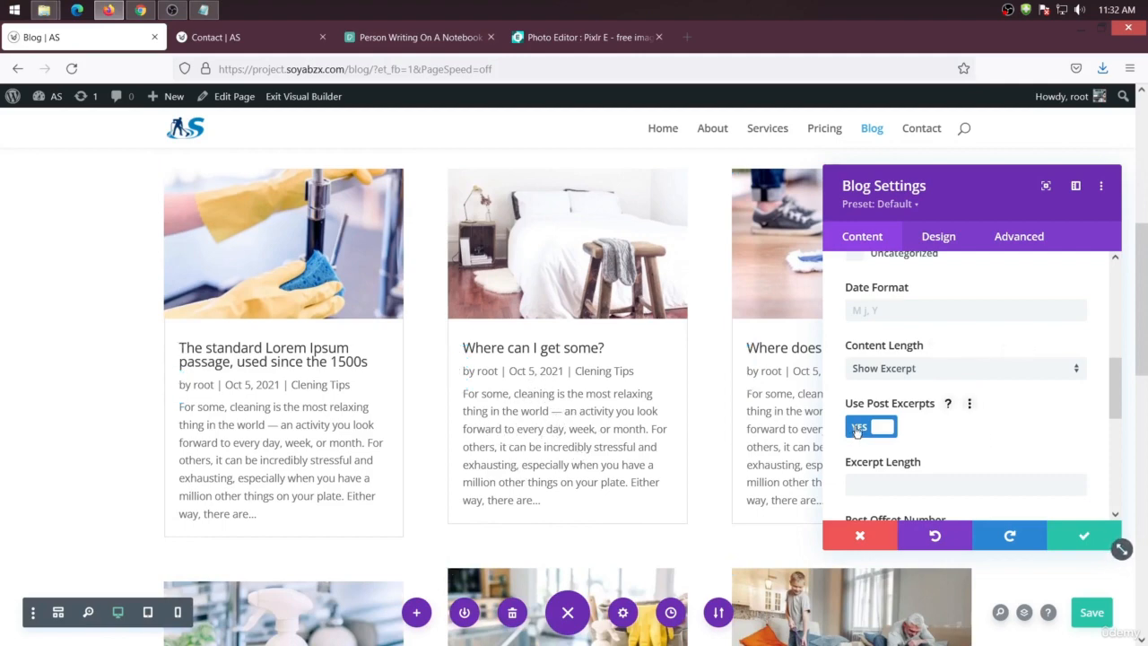
pyautogui.click(856, 428)
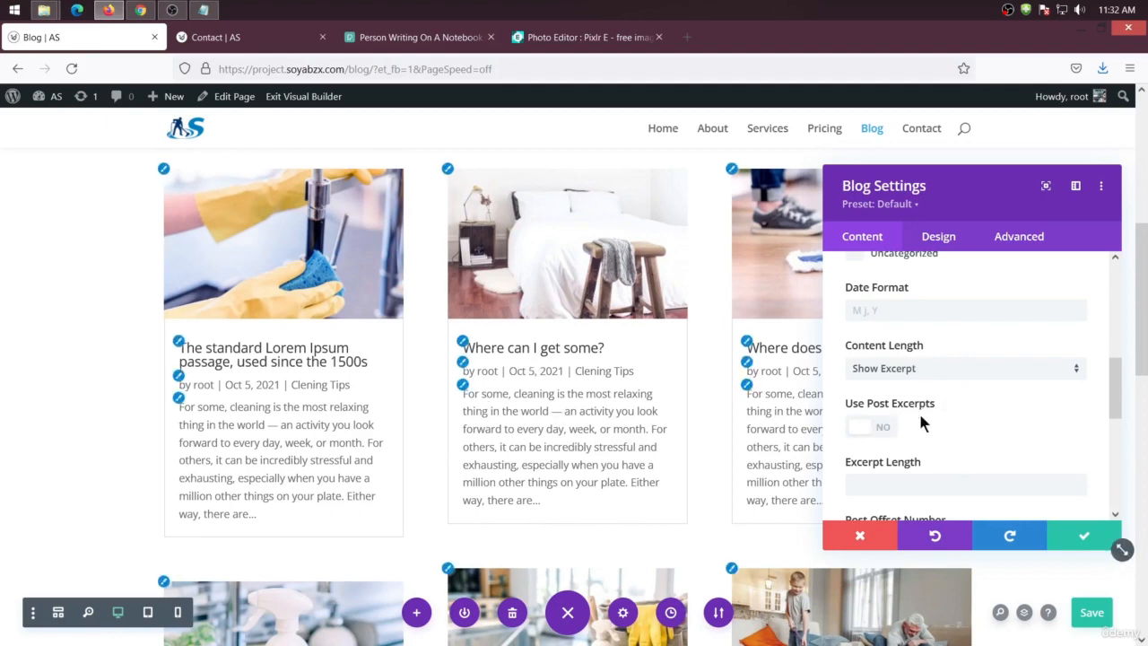
pyautogui.scroll(-2, 874, 434)
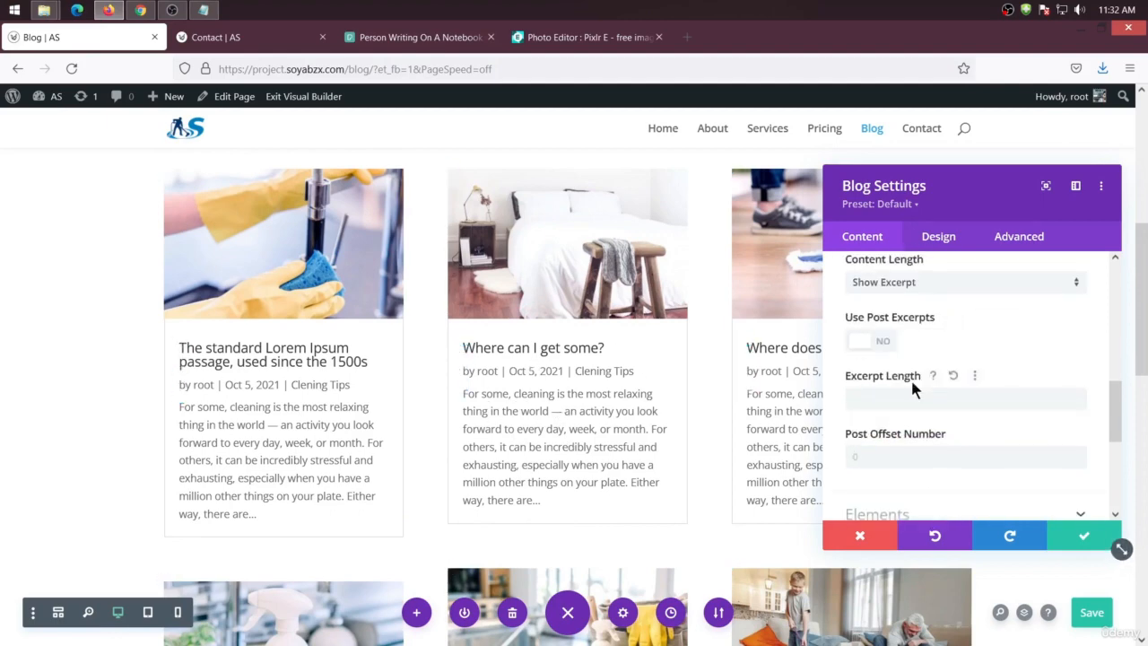
pyautogui.click(886, 403)
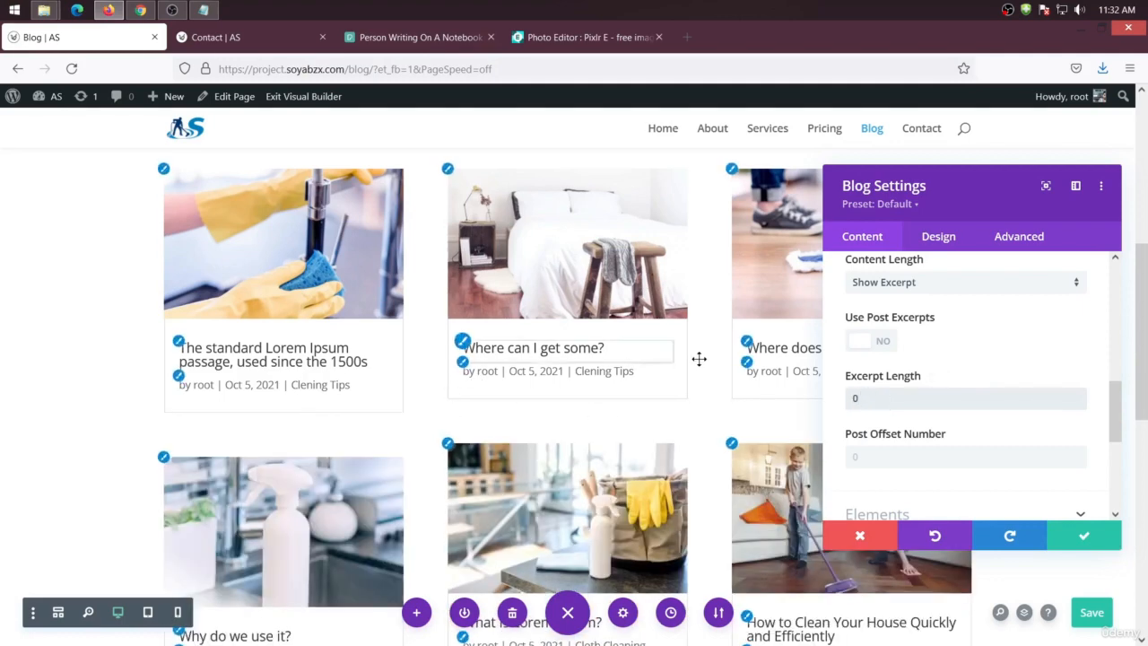
# Turn on Show Read More Button in the Blog module's elements
pyautogui.scroll(-1, 957, 390)
pyautogui.scroll(-3, 956, 391)
pyautogui.click(946, 341)
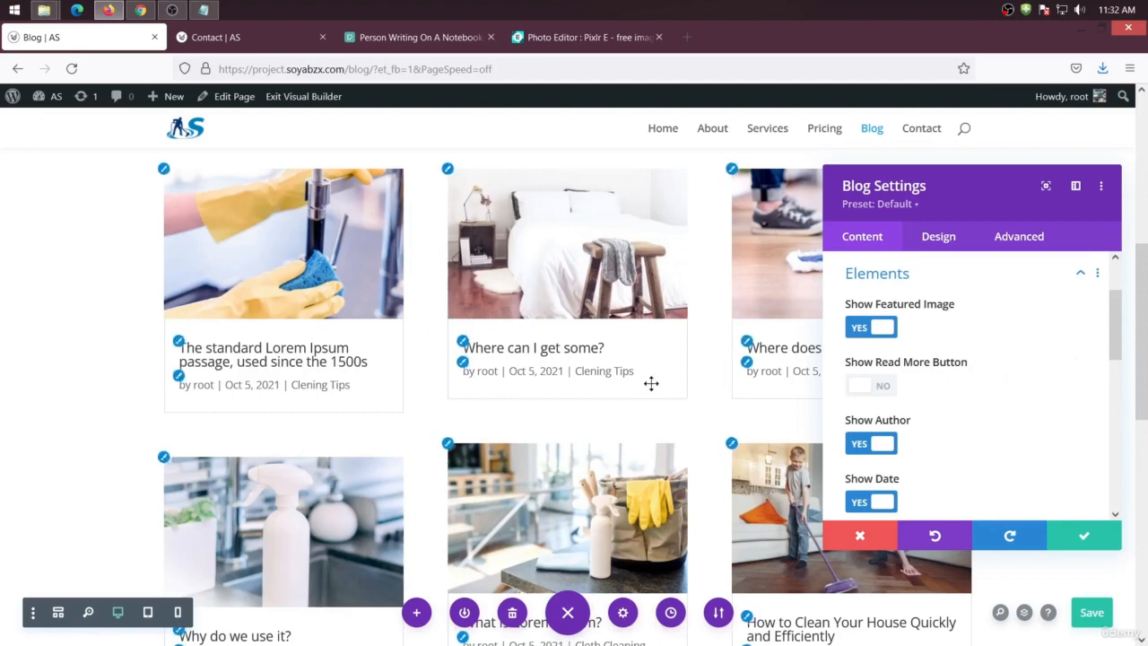
pyautogui.click(879, 386)
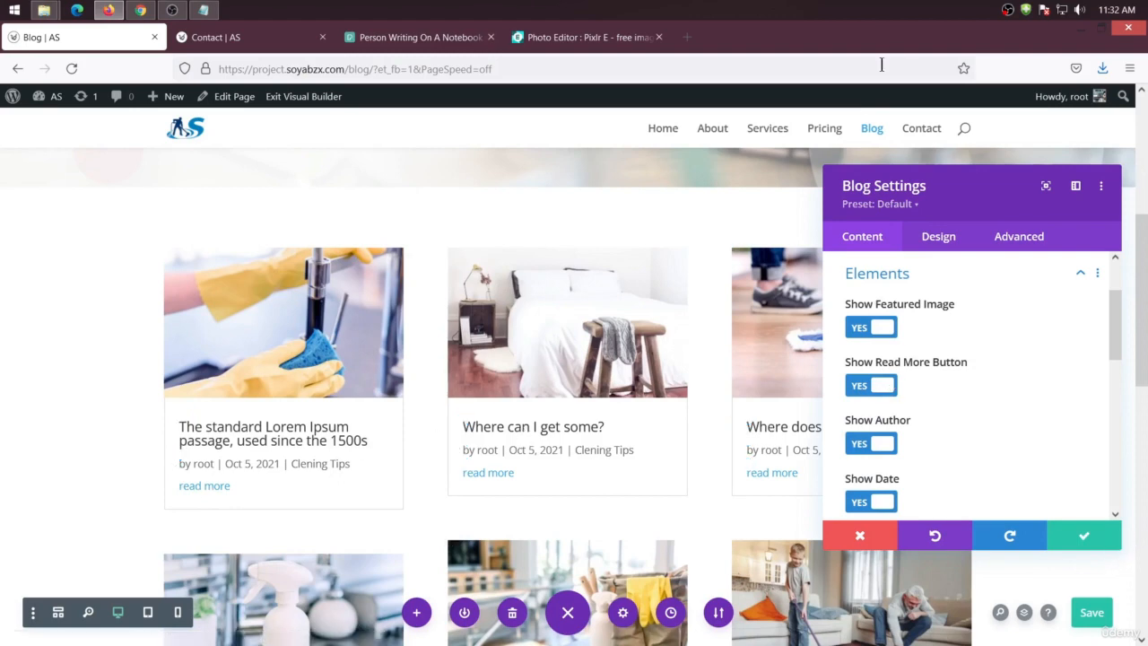
# Open the WordPress dashboard in the Contact tab and edit the root user's profile
pyautogui.click(230, 36)
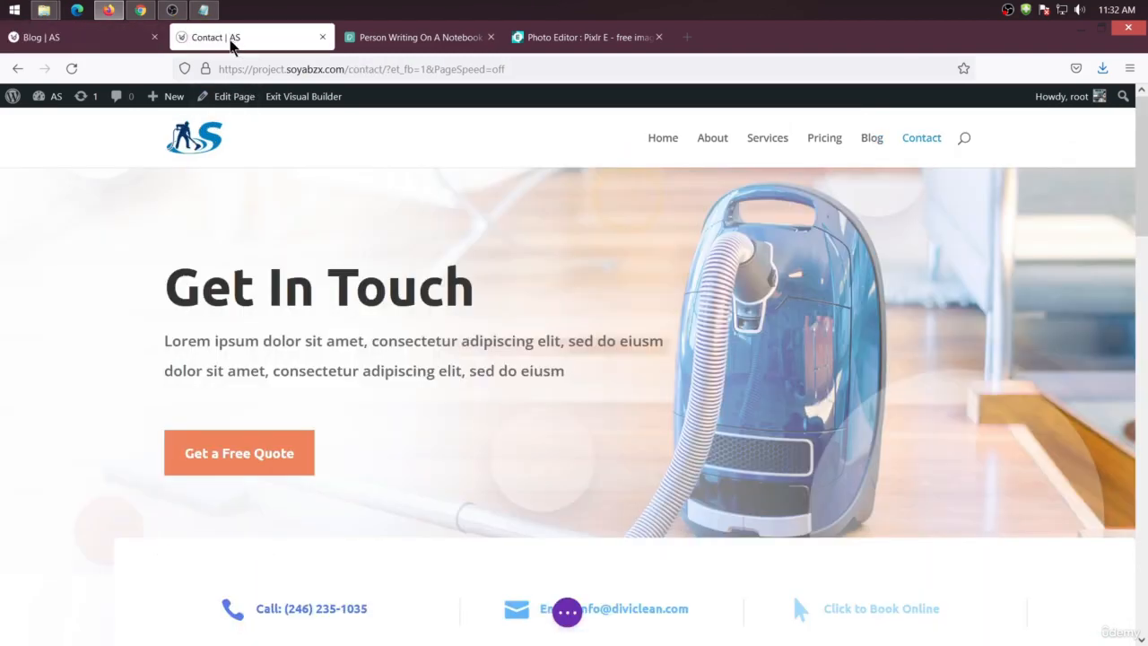
pyautogui.click(55, 123)
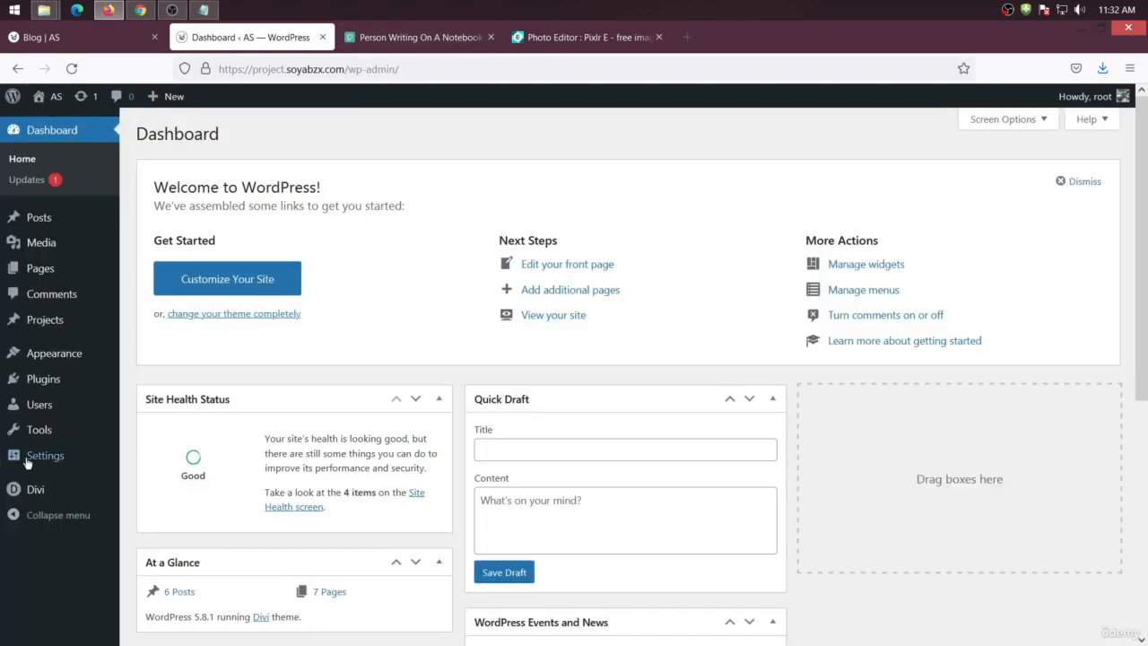
pyautogui.moveTo(27, 462)
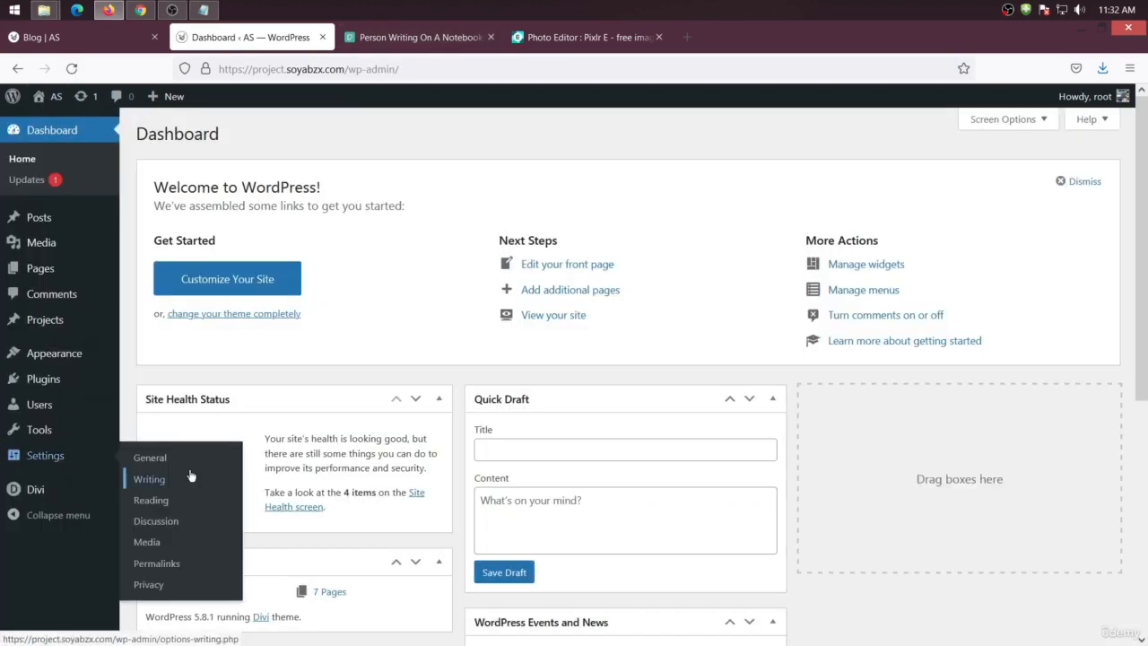
pyautogui.moveTo(51, 407)
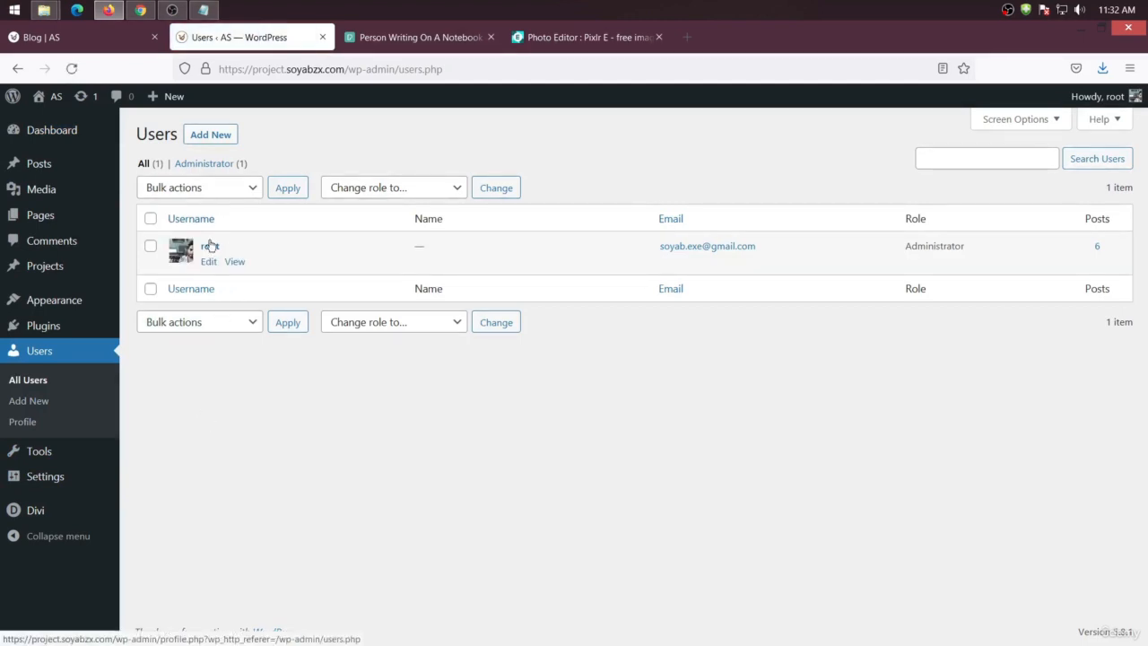
pyautogui.click(209, 263)
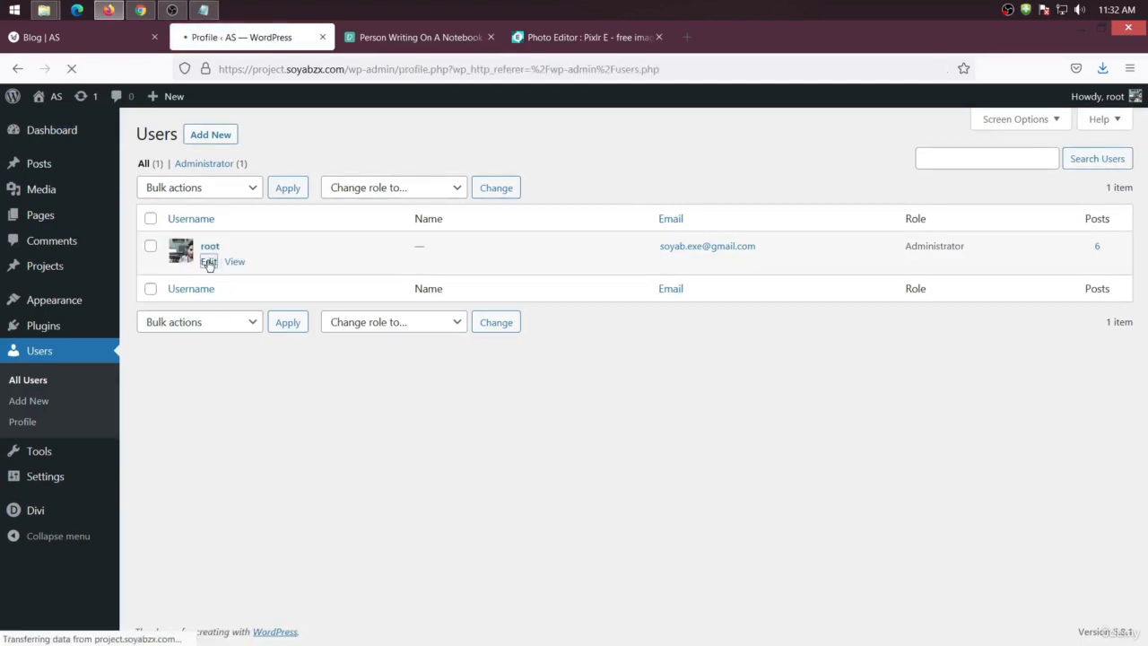
# Enter the user's first name in the profile and update the profile
pyautogui.scroll(-3, 343, 467)
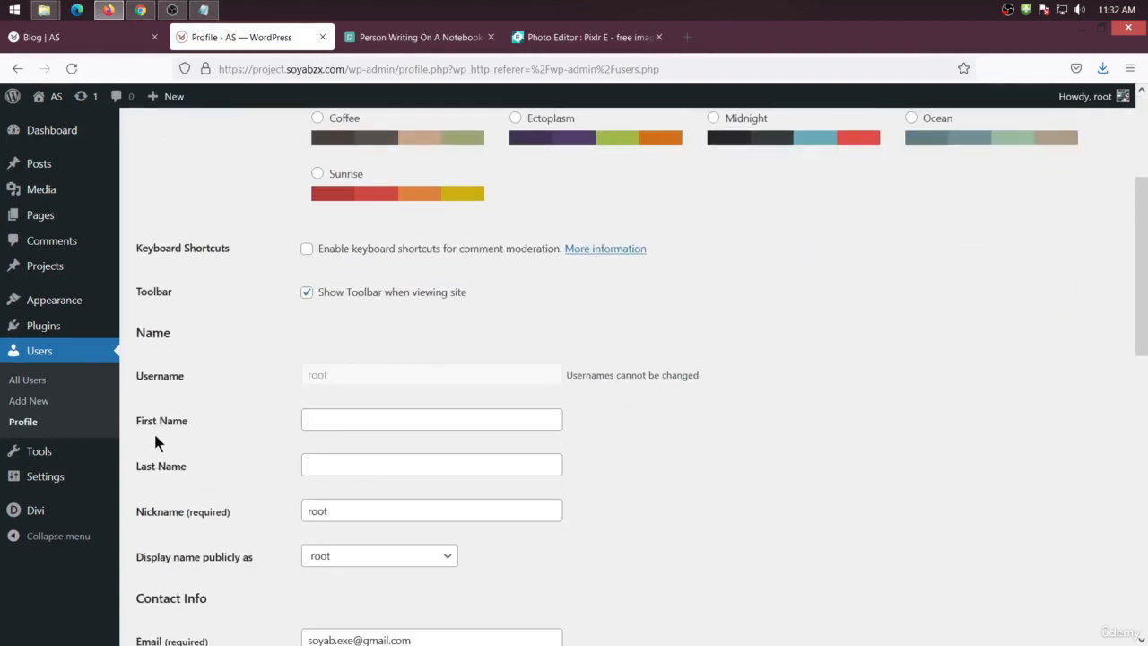
pyautogui.click(330, 427)
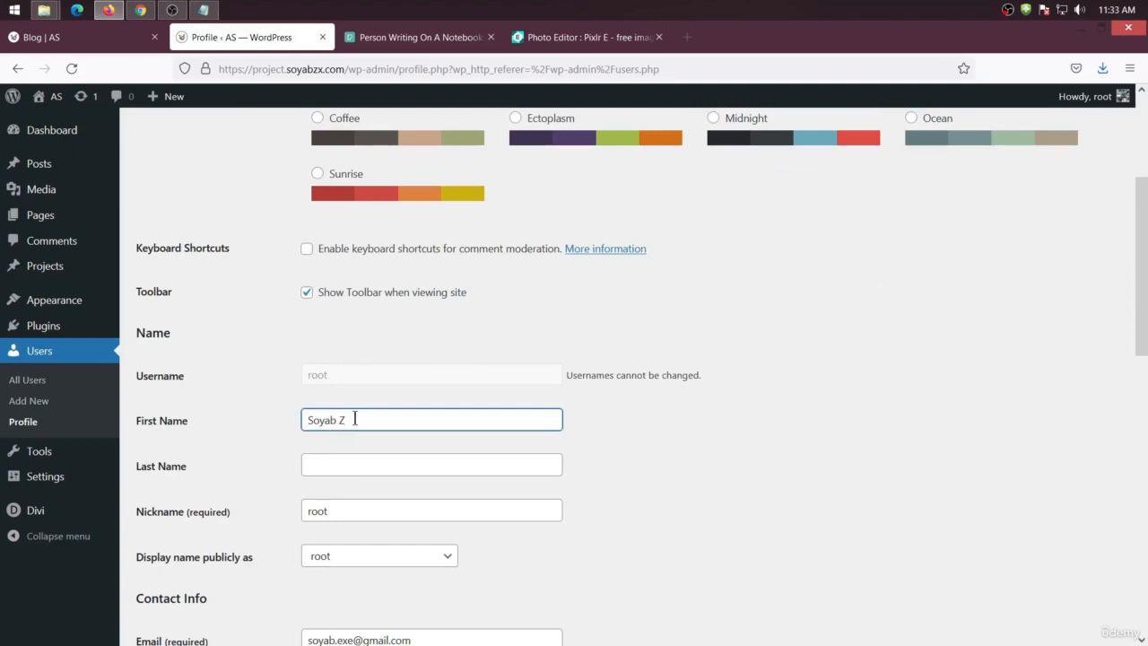
pyautogui.click(341, 465)
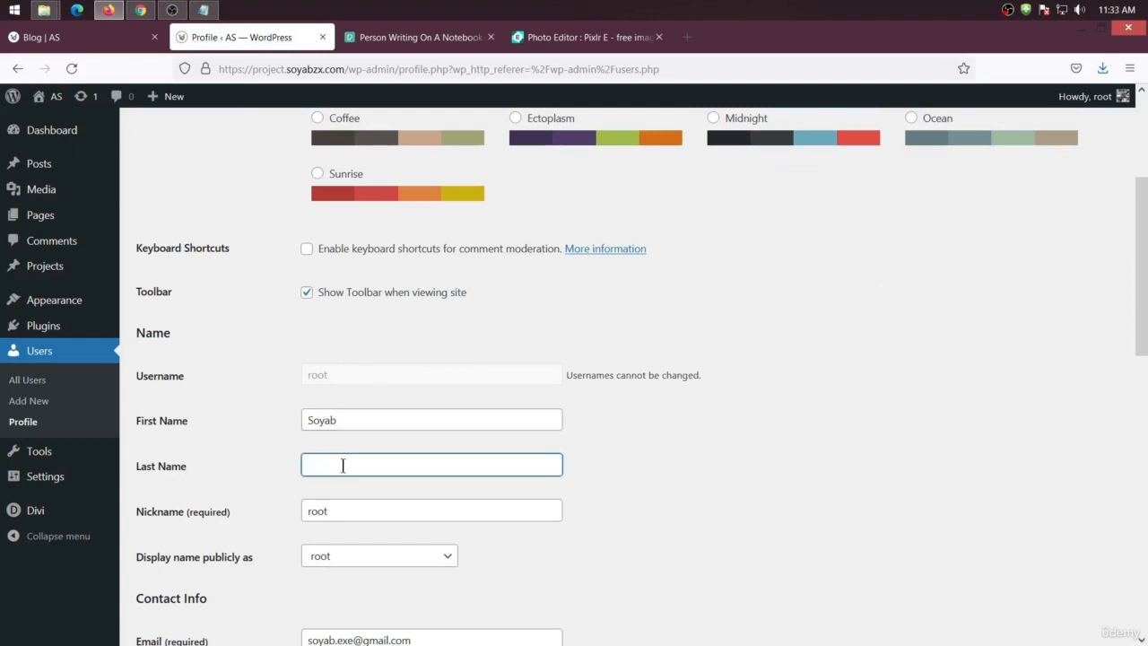
pyautogui.scroll(-9, 277, 525)
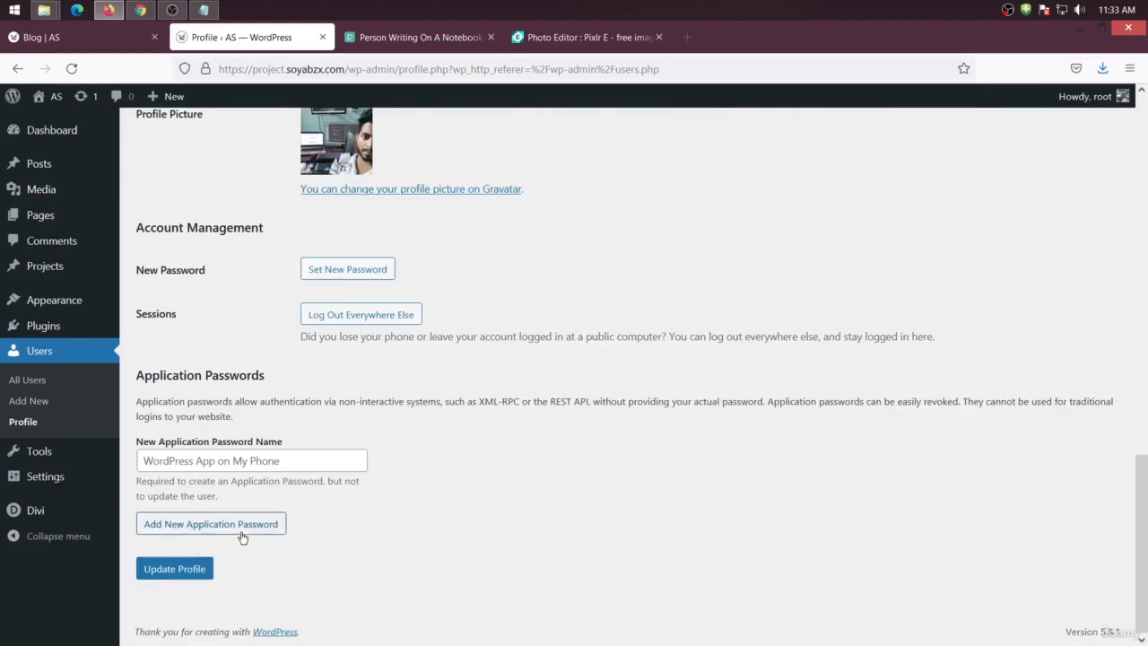
pyautogui.click(183, 571)
# Save the Blog module settings and the page, then reload the Blog page in the Visual Builder
pyautogui.click(96, 38)
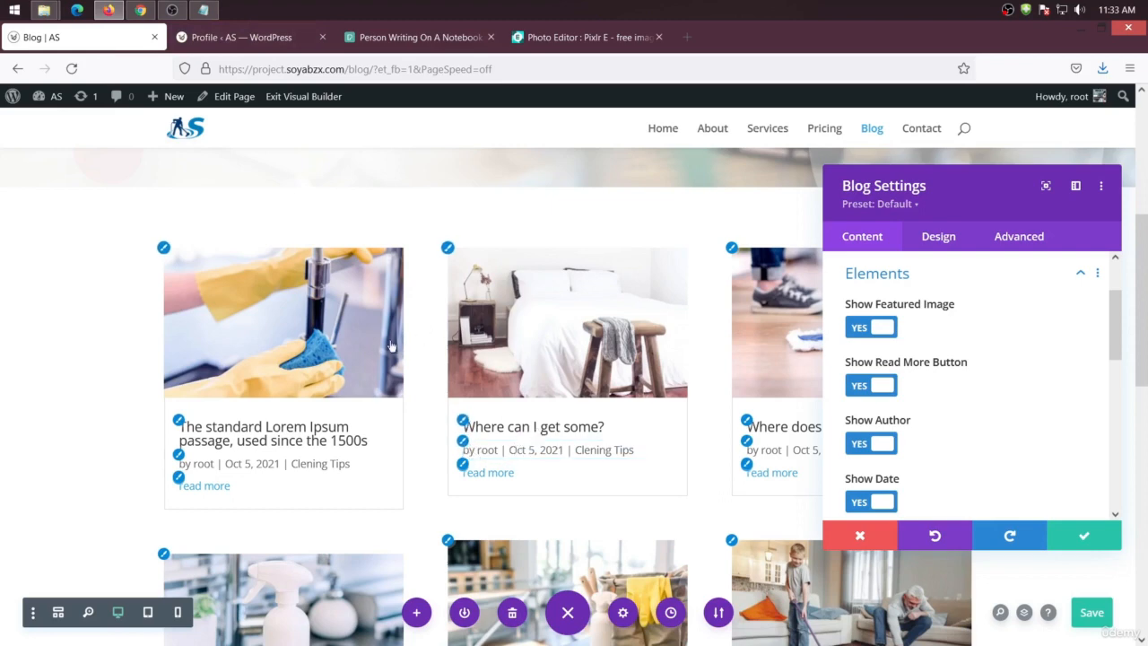
pyautogui.click(1083, 538)
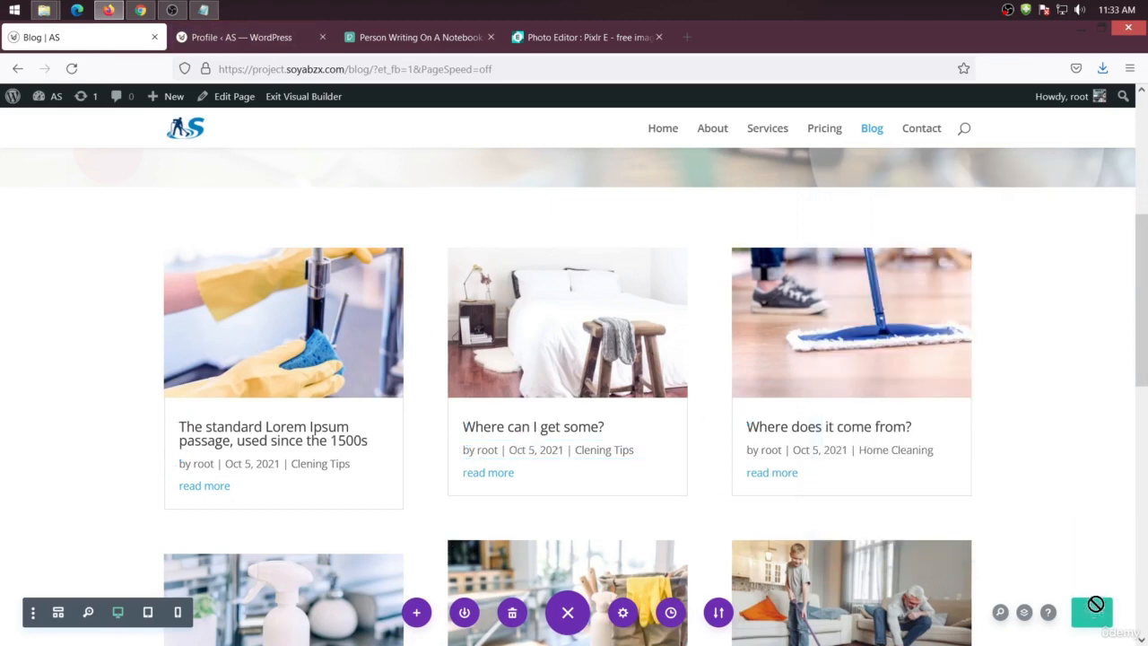
pyautogui.click(1089, 610)
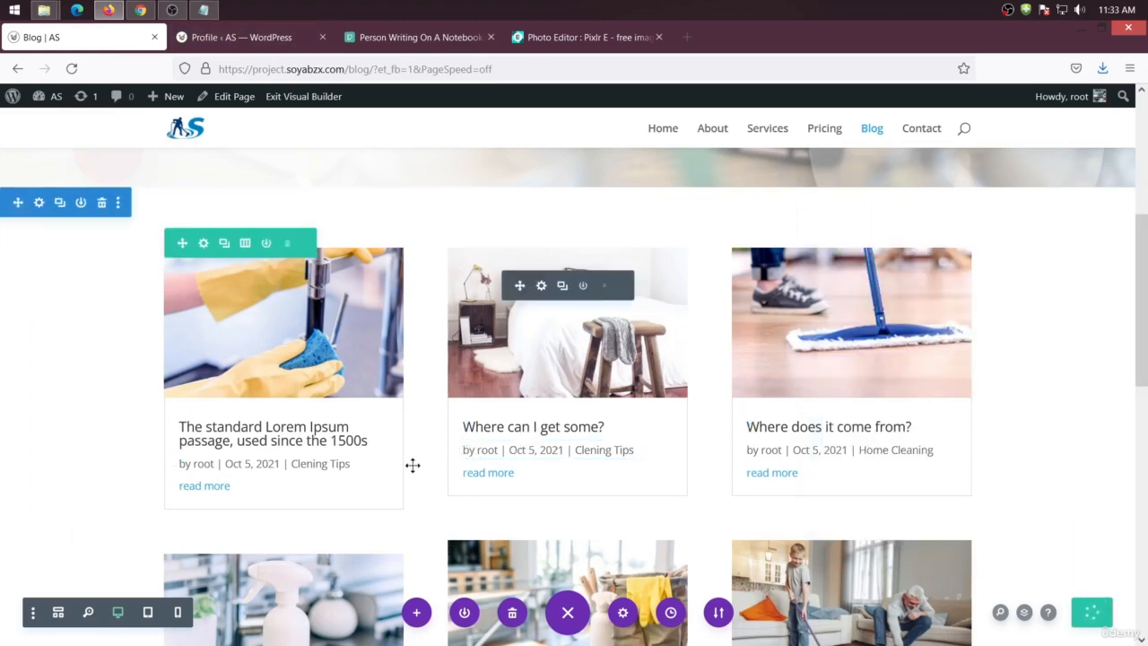
pyautogui.rightClick(58, 287)
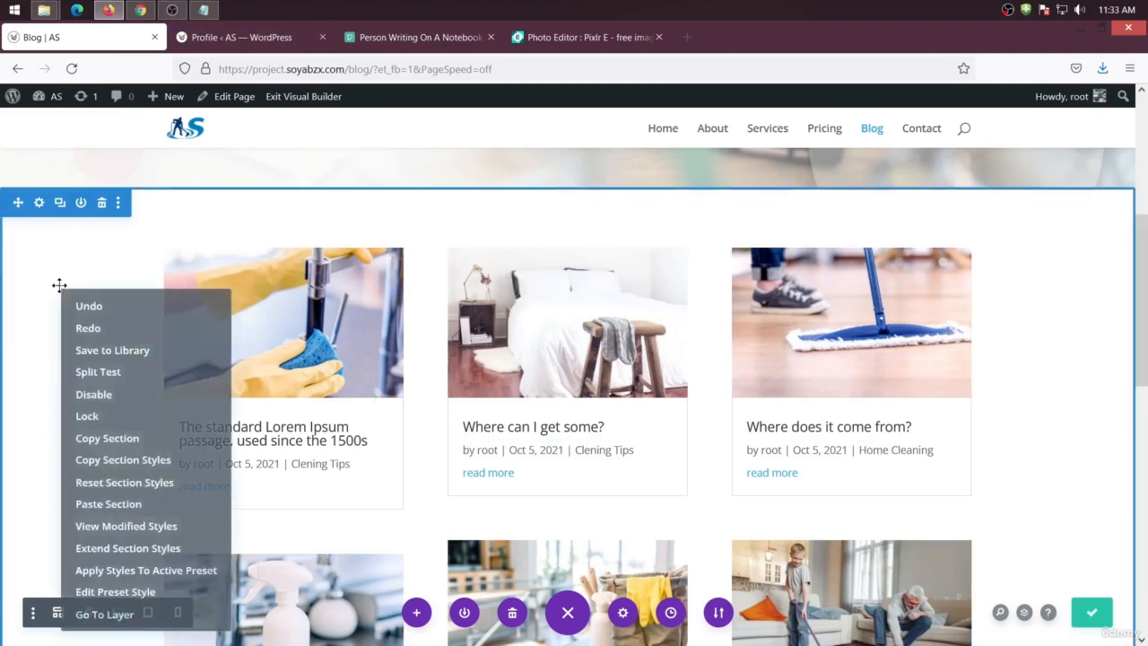
pyautogui.click(357, 69)
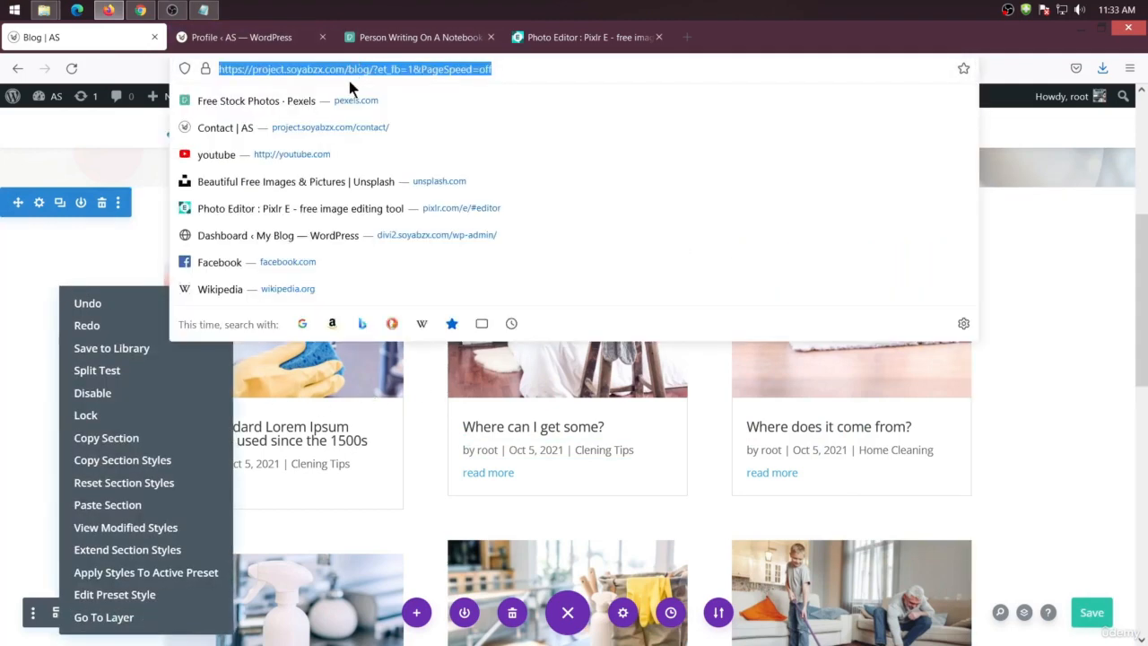
pyautogui.press('Return')
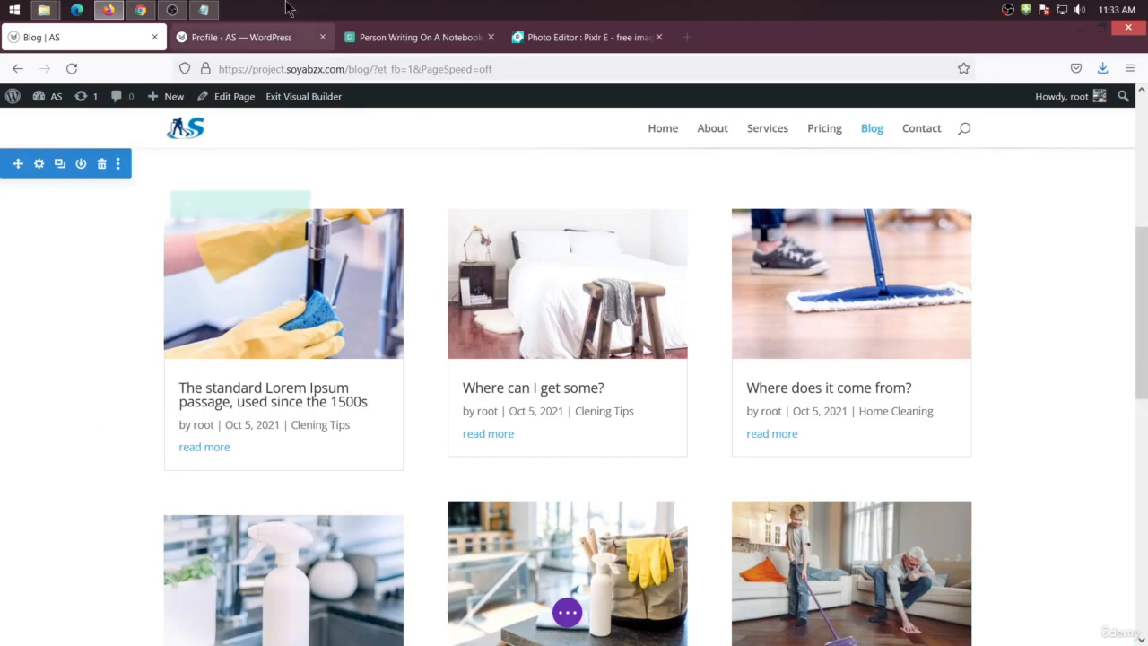
# Enter the user's last name in the profile
pyautogui.click(262, 45)
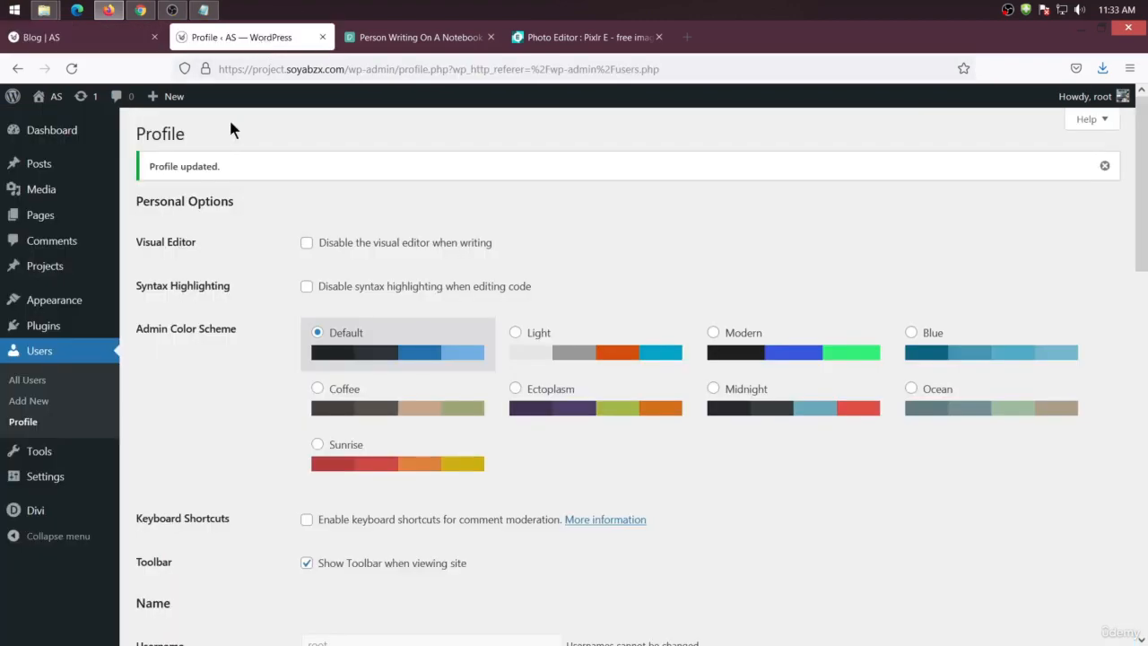
pyautogui.scroll(-5, 328, 323)
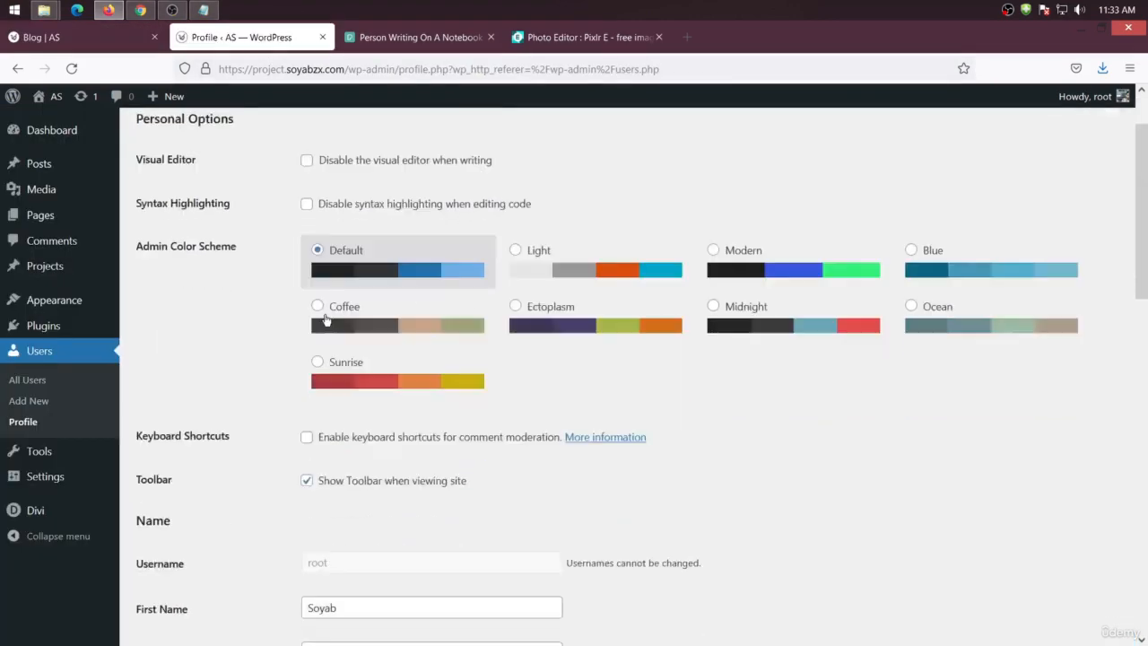
pyautogui.click(377, 352)
pyautogui.click(314, 374)
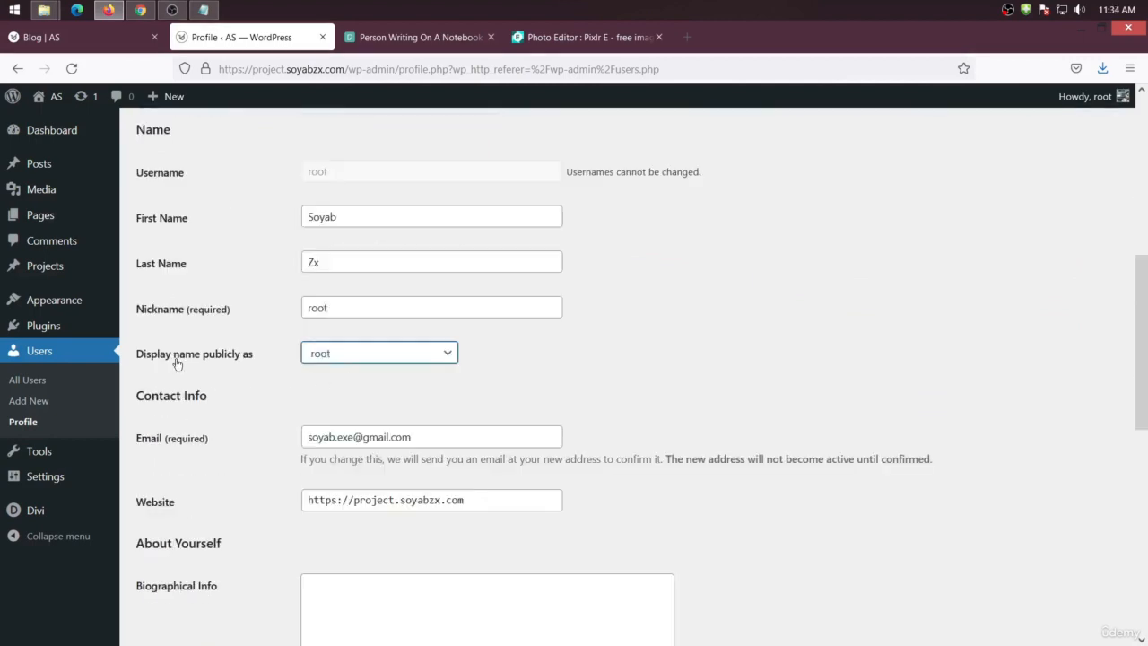
# Set the public display name to the user's first and last name and update the profile
pyautogui.click(340, 356)
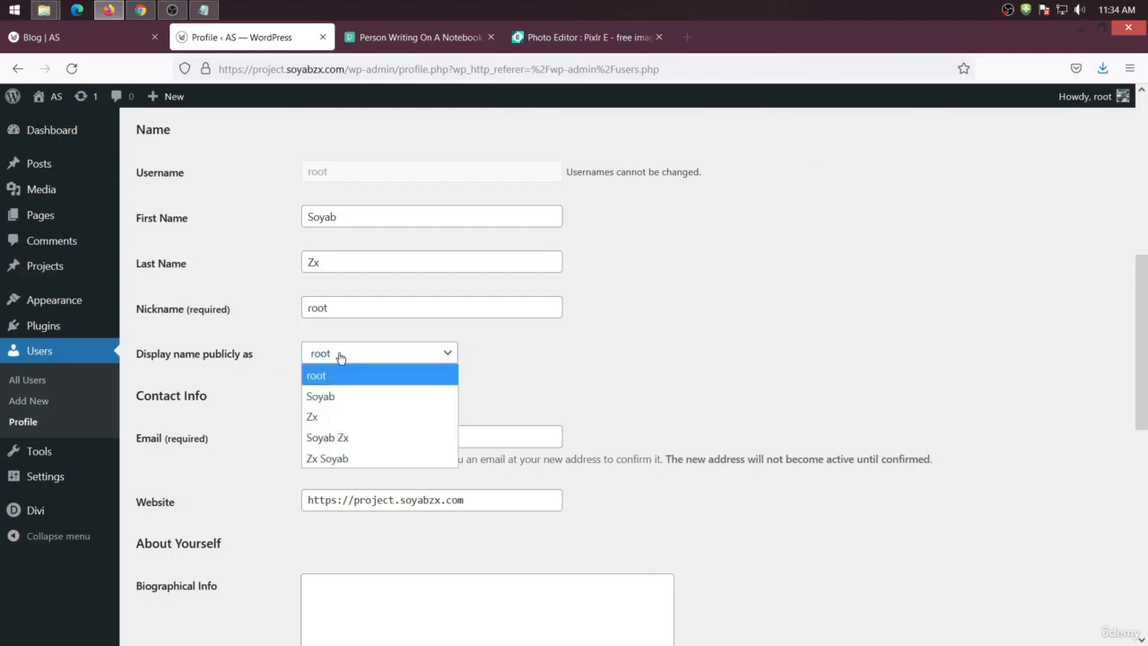
pyautogui.click(342, 436)
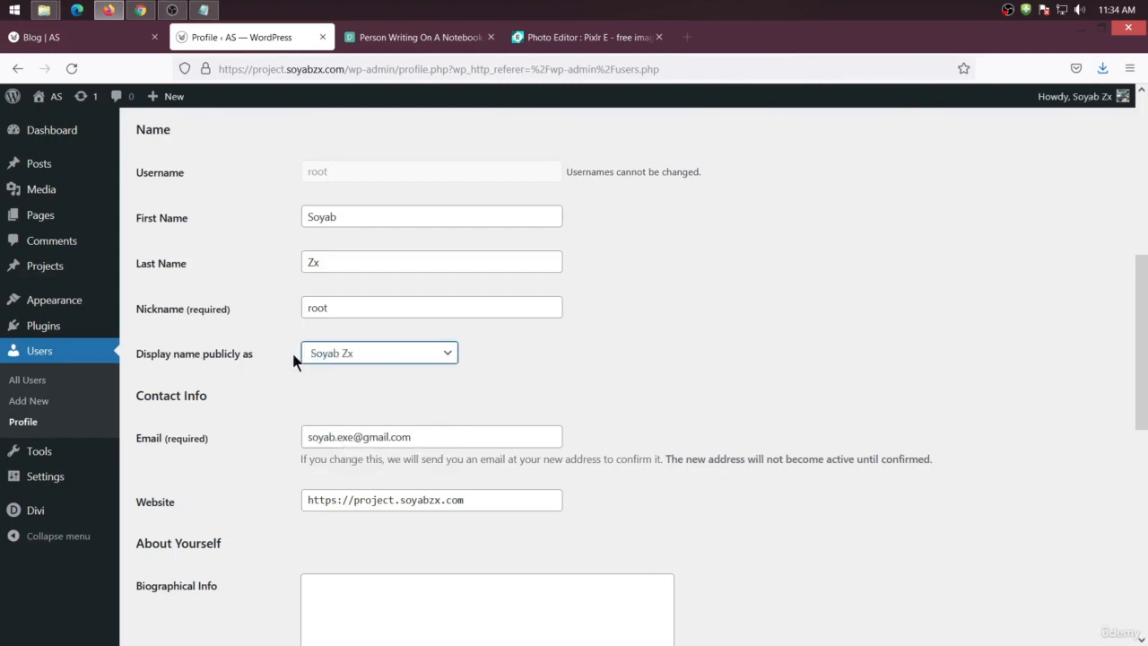
pyautogui.scroll(-3, 343, 430)
pyautogui.scroll(5, 340, 267)
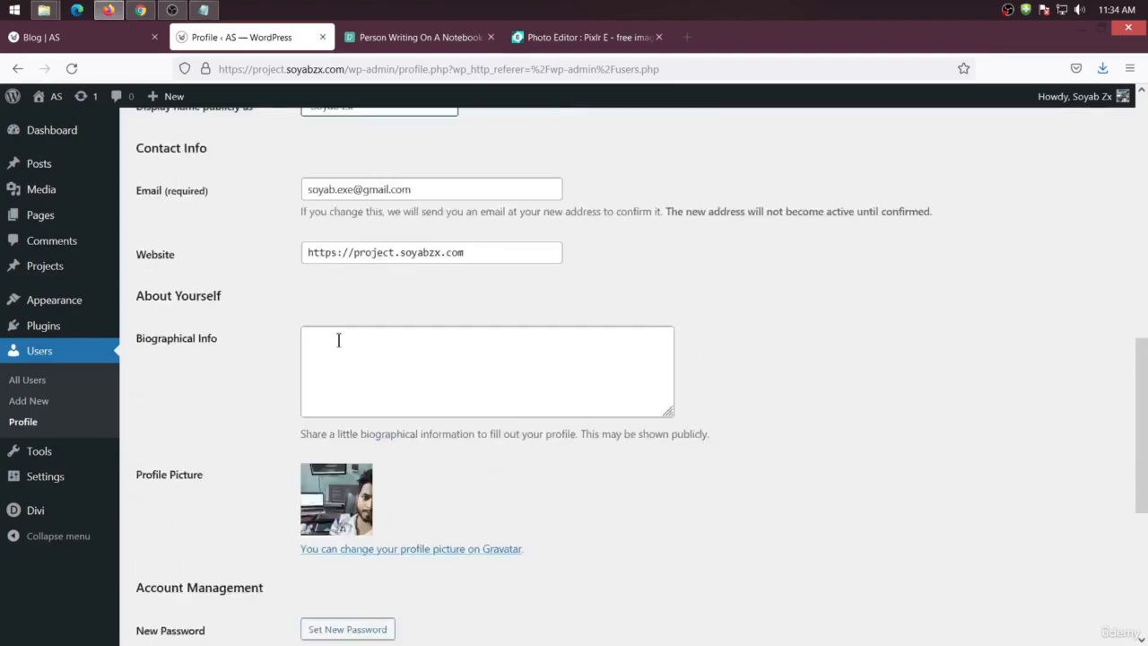
pyautogui.click(364, 272)
pyautogui.click(327, 359)
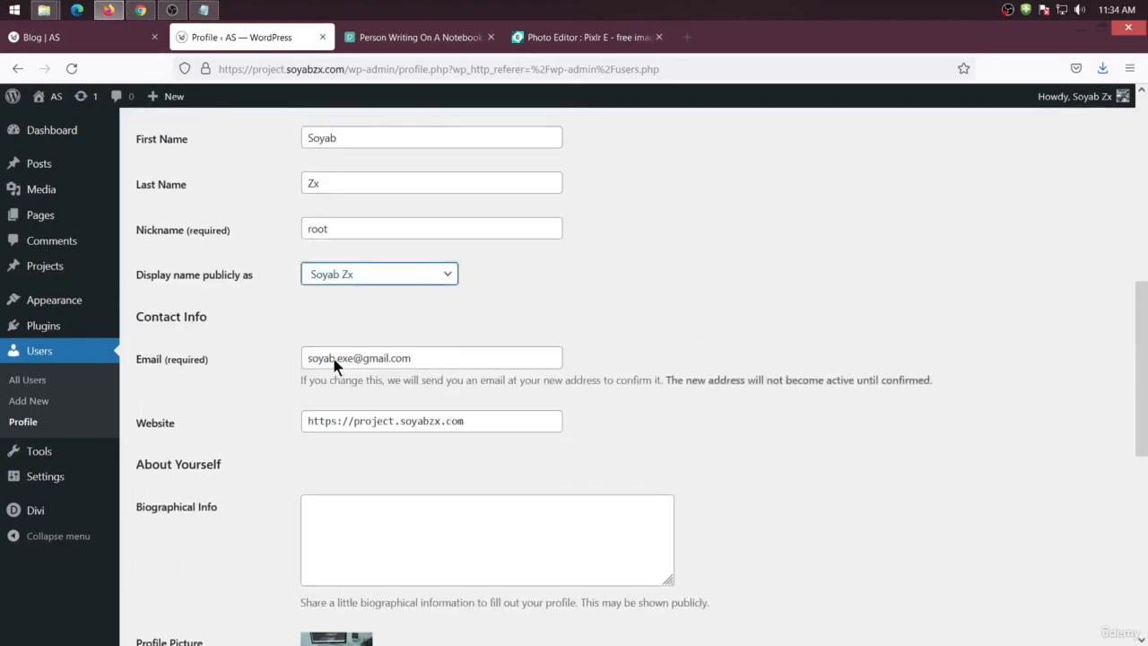
pyautogui.scroll(-6, 215, 449)
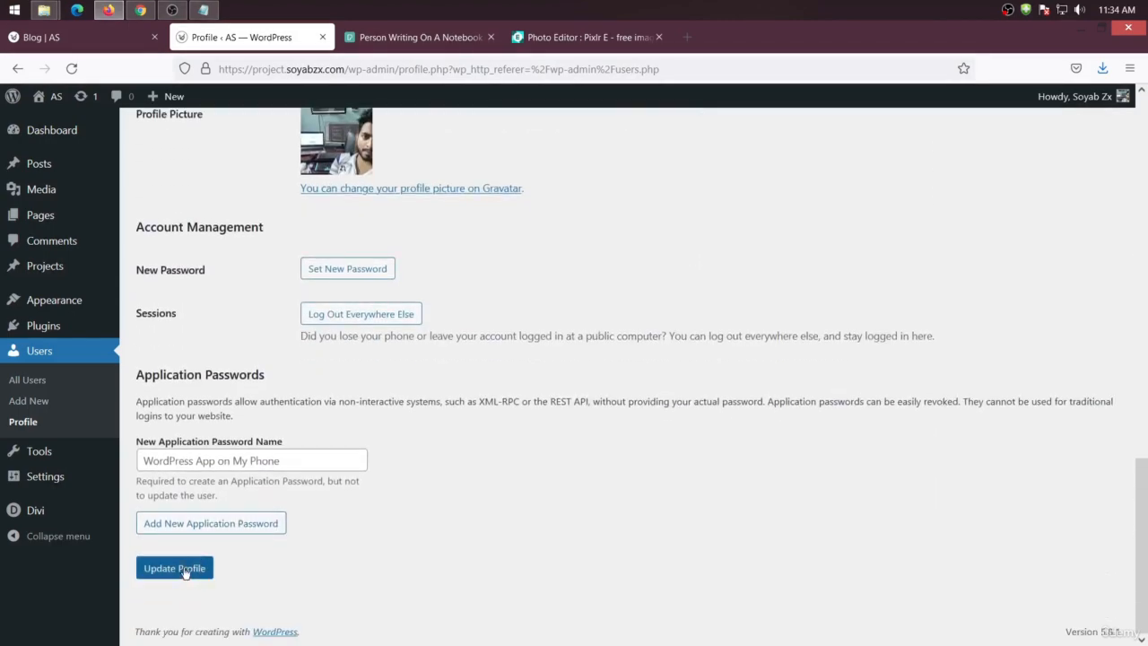
pyautogui.click(186, 572)
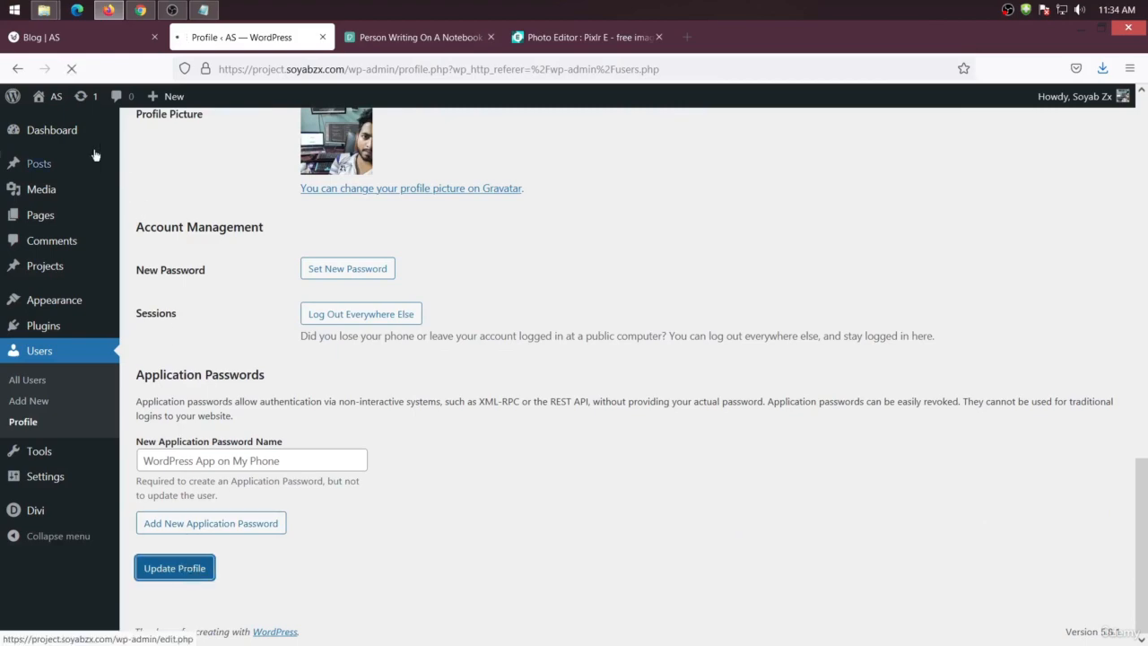
# Reload the Blog page in the Visual Builder and open the Blog module settings
pyautogui.click(97, 45)
pyautogui.rightClick(107, 197)
pyautogui.click(273, 77)
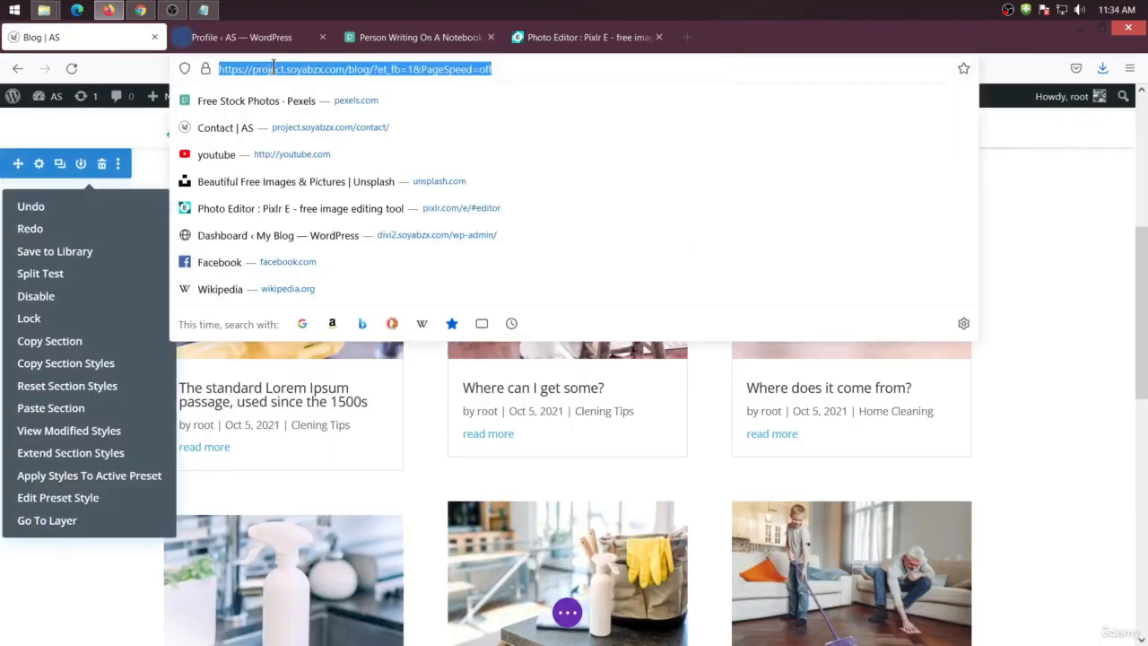
pyautogui.press('Return')
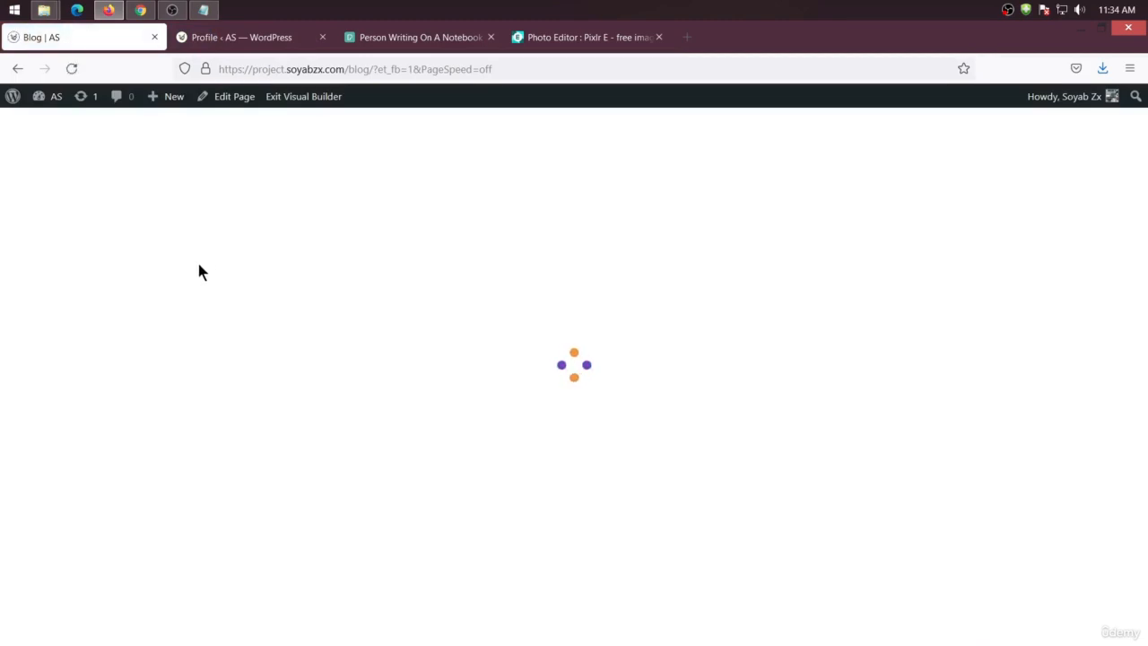
pyautogui.scroll(-3, 285, 342)
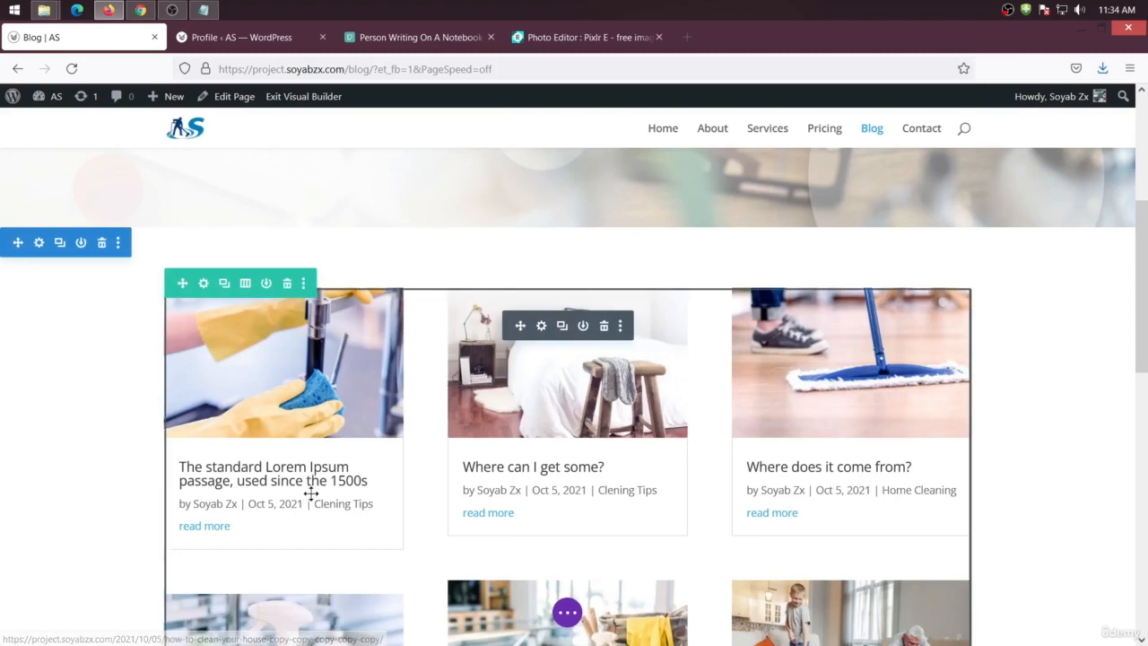
pyautogui.click(541, 326)
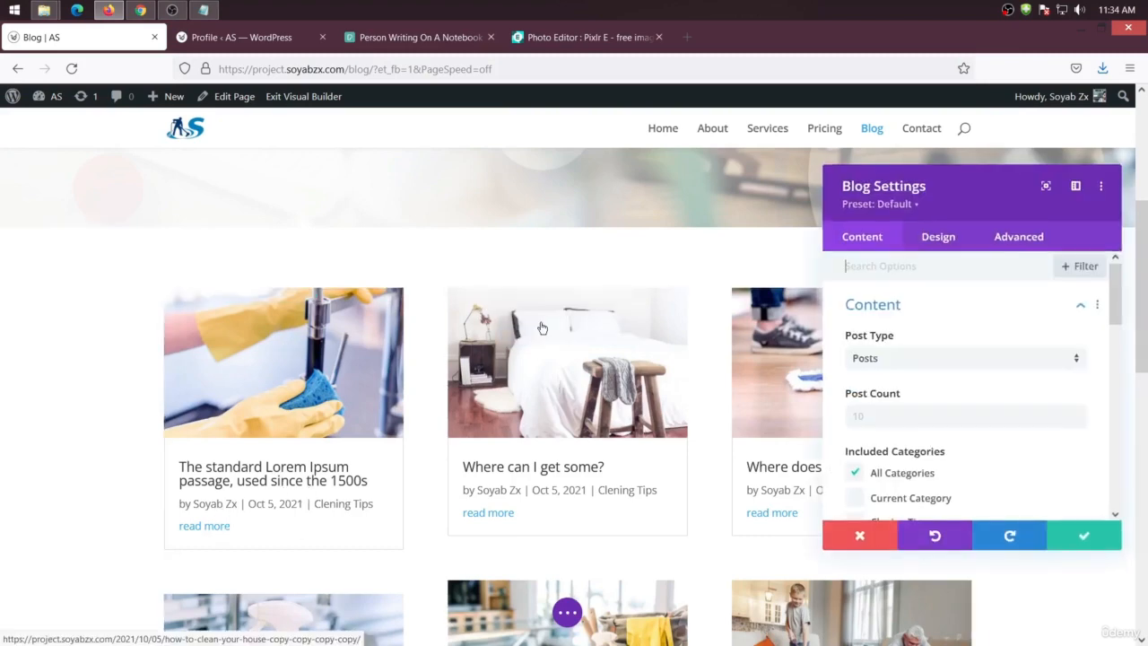
# Turn Show Date off and back on in the Blog module's elements
pyautogui.scroll(-5, 876, 399)
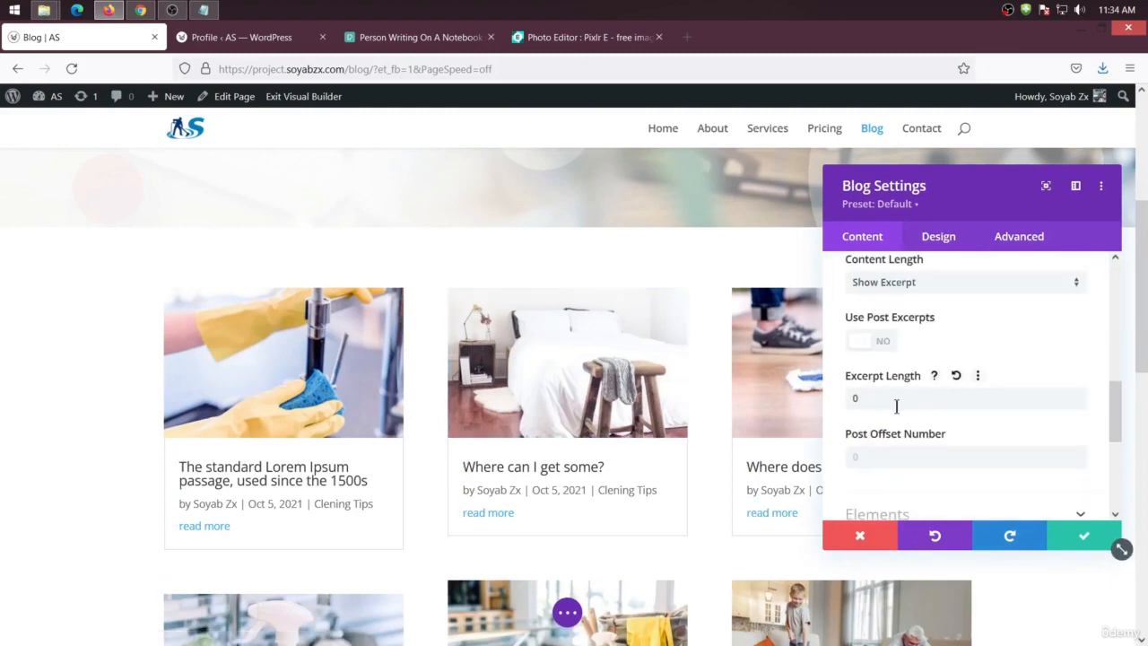
pyautogui.scroll(-3, 895, 405)
pyautogui.click(941, 337)
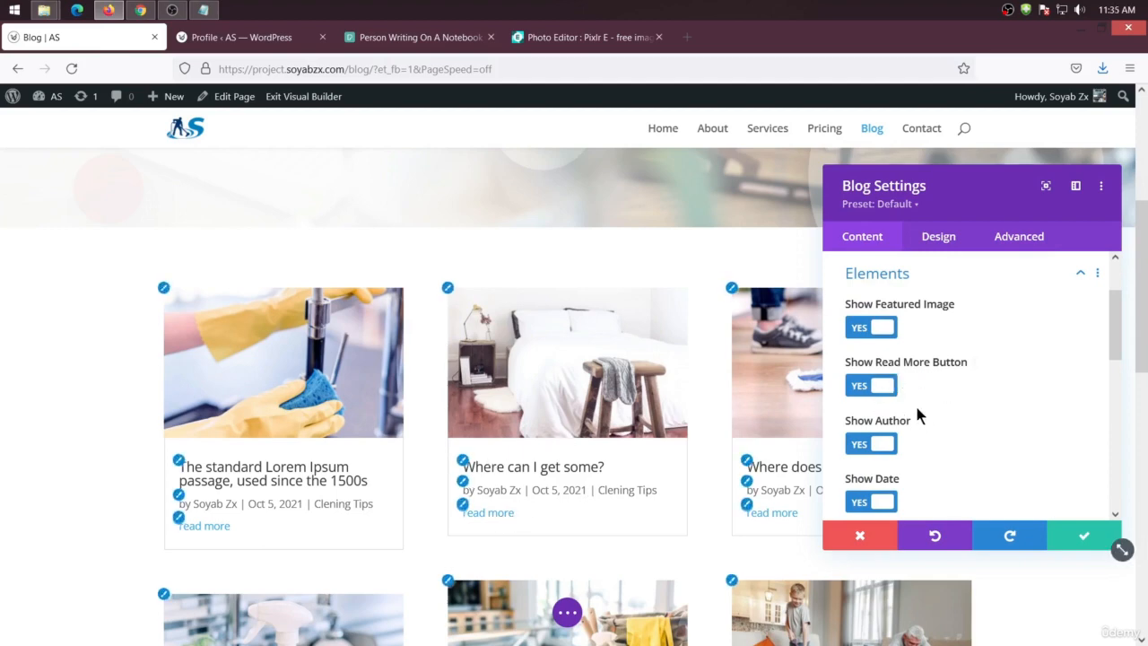
pyautogui.scroll(-2, 914, 403)
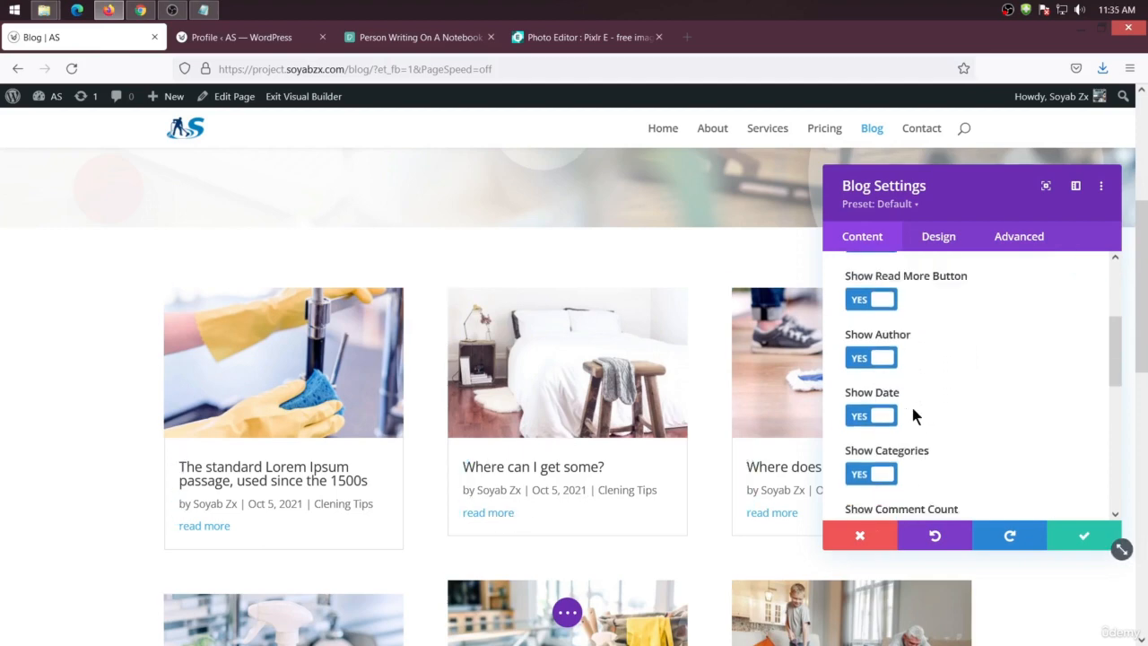
pyautogui.click(858, 417)
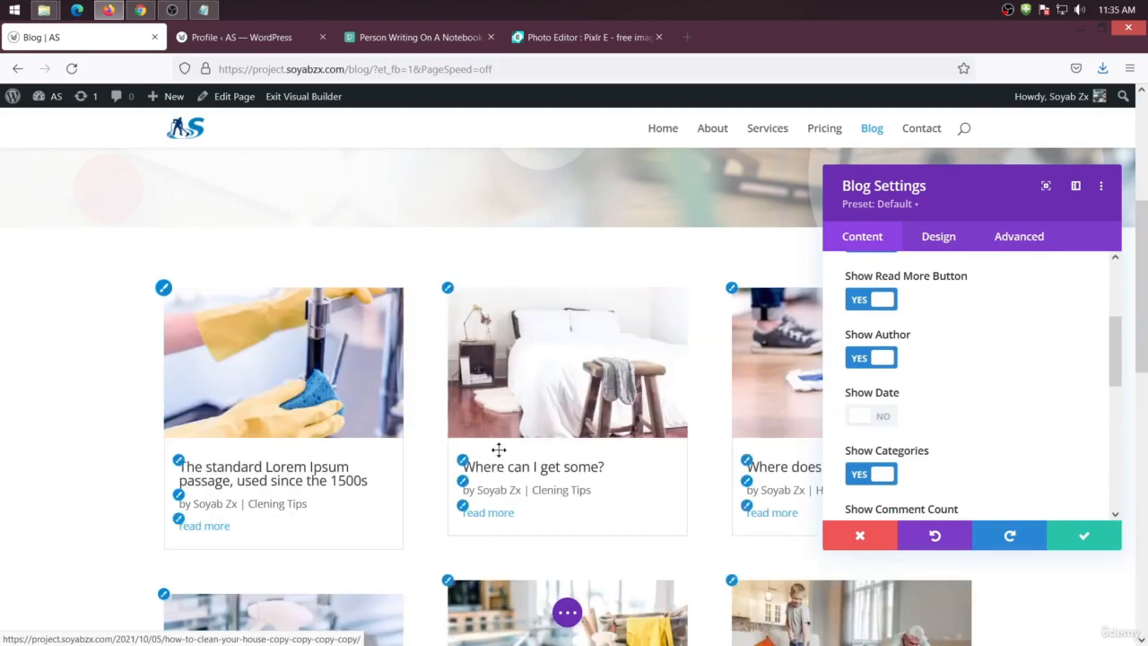
pyautogui.scroll(-2, 993, 414)
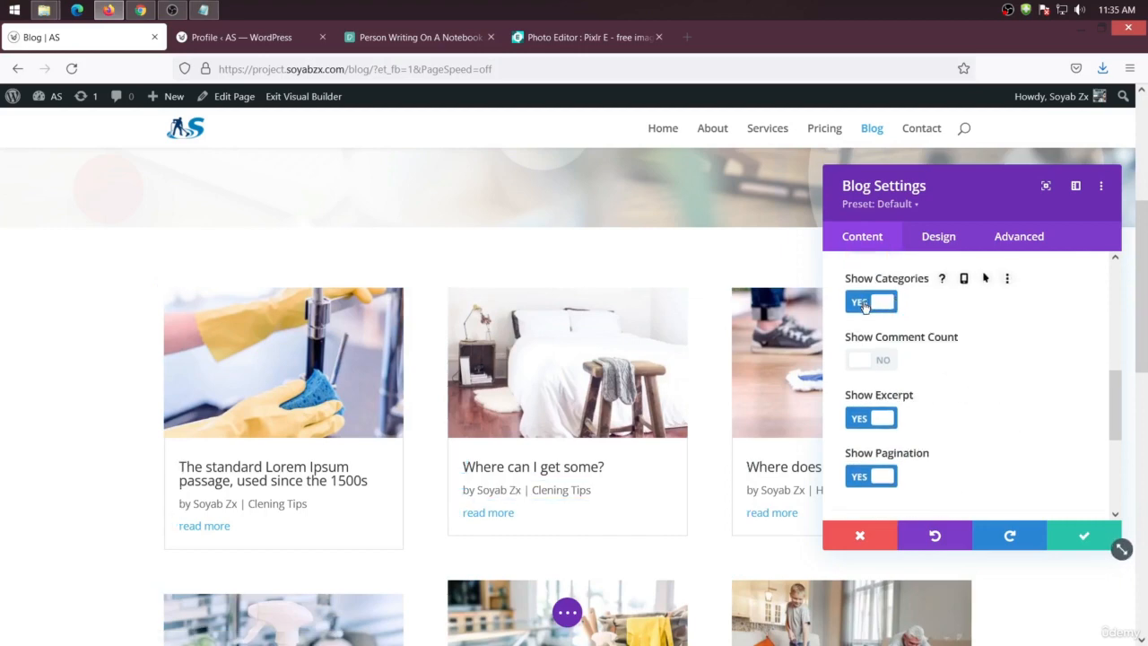
pyautogui.scroll(-5, 888, 358)
pyautogui.scroll(5, 925, 435)
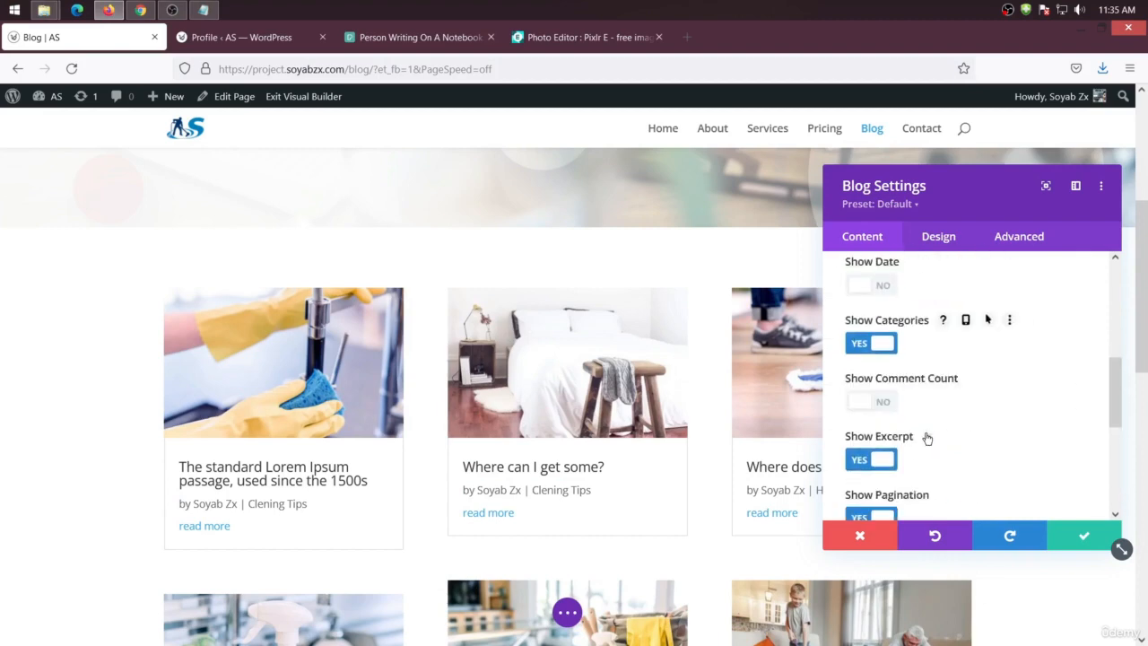
pyautogui.scroll(1, 927, 438)
pyautogui.click(884, 384)
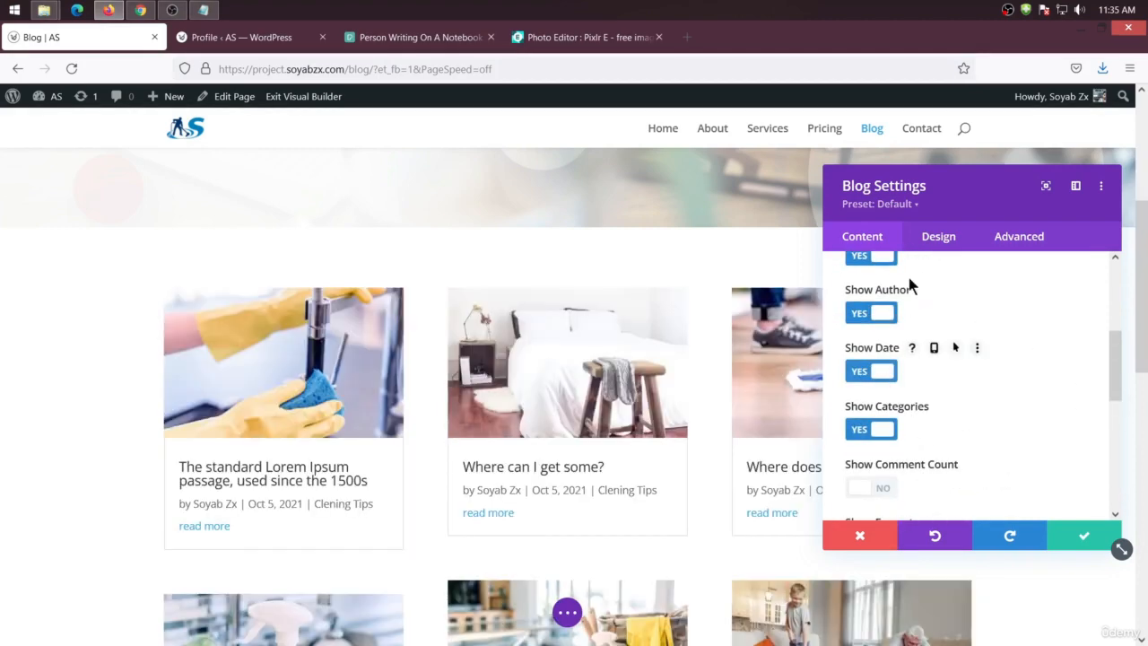
# Set the Blog module's Read More text font to Ubuntu in the design settings
pyautogui.click(937, 239)
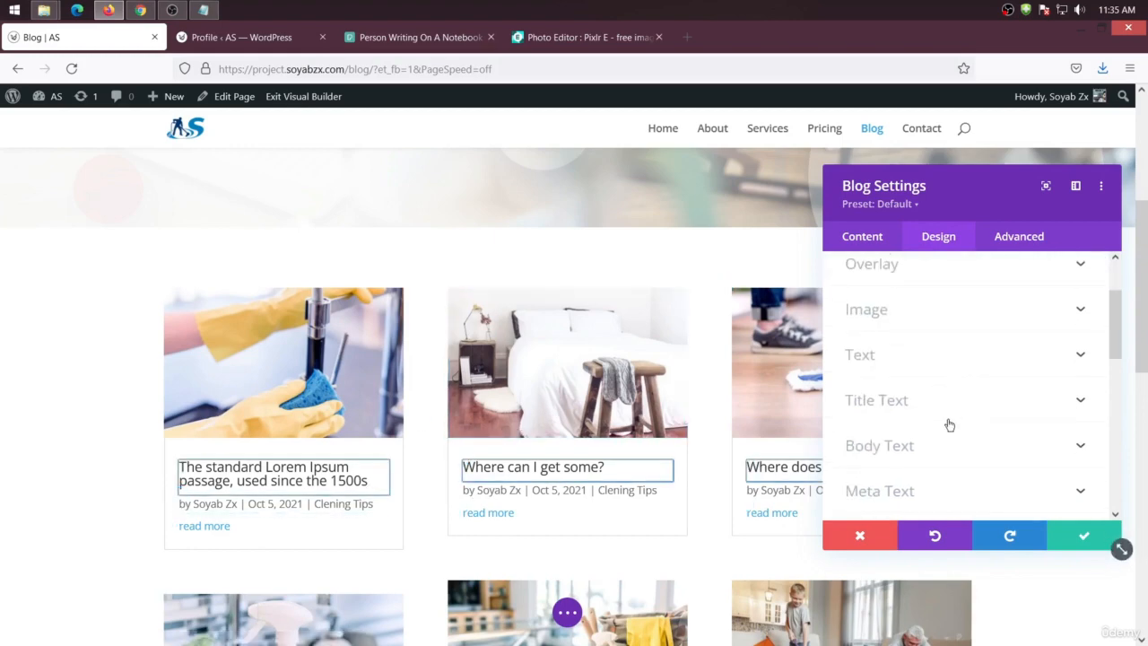
pyautogui.scroll(-3, 948, 426)
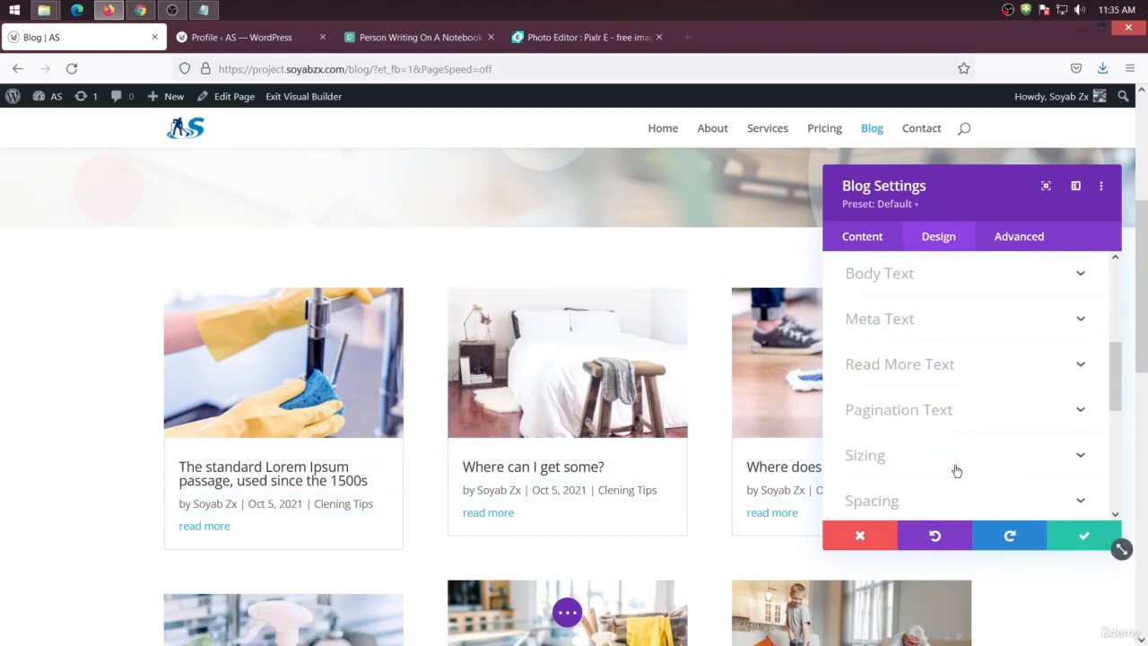
pyautogui.click(974, 366)
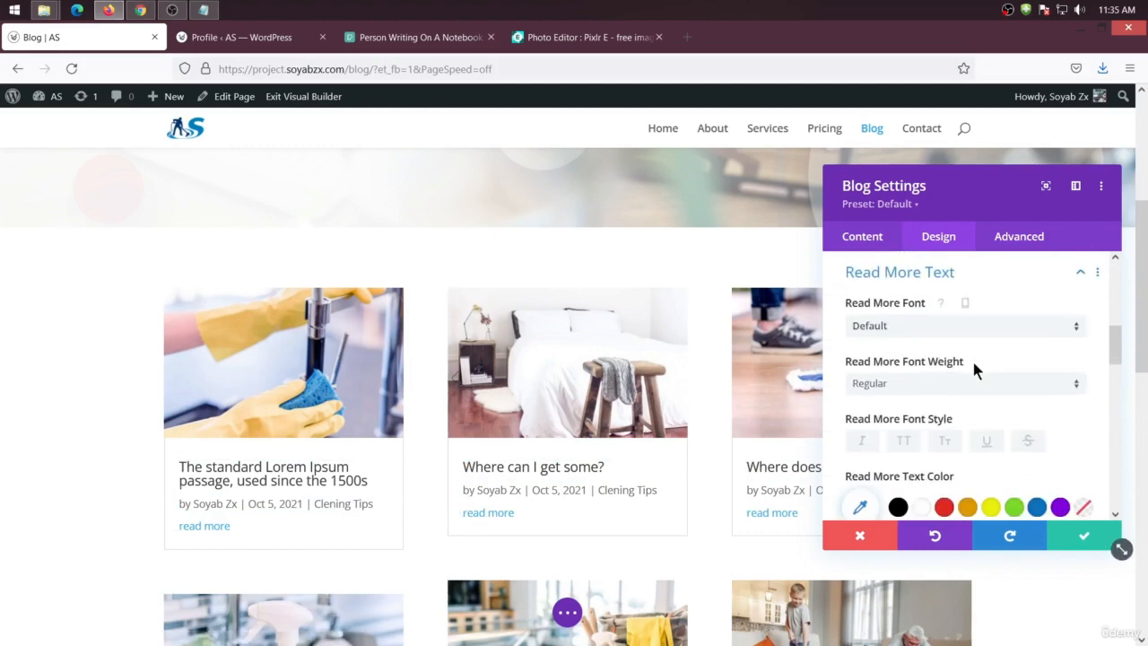
pyautogui.click(912, 327)
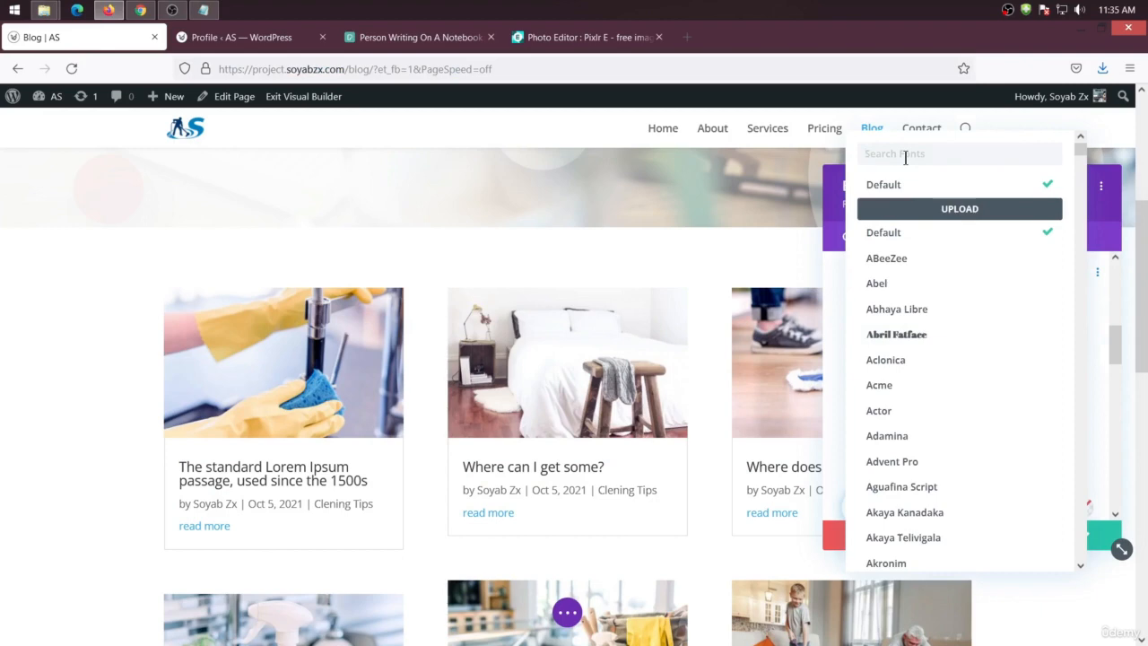
pyautogui.write('ubunt')
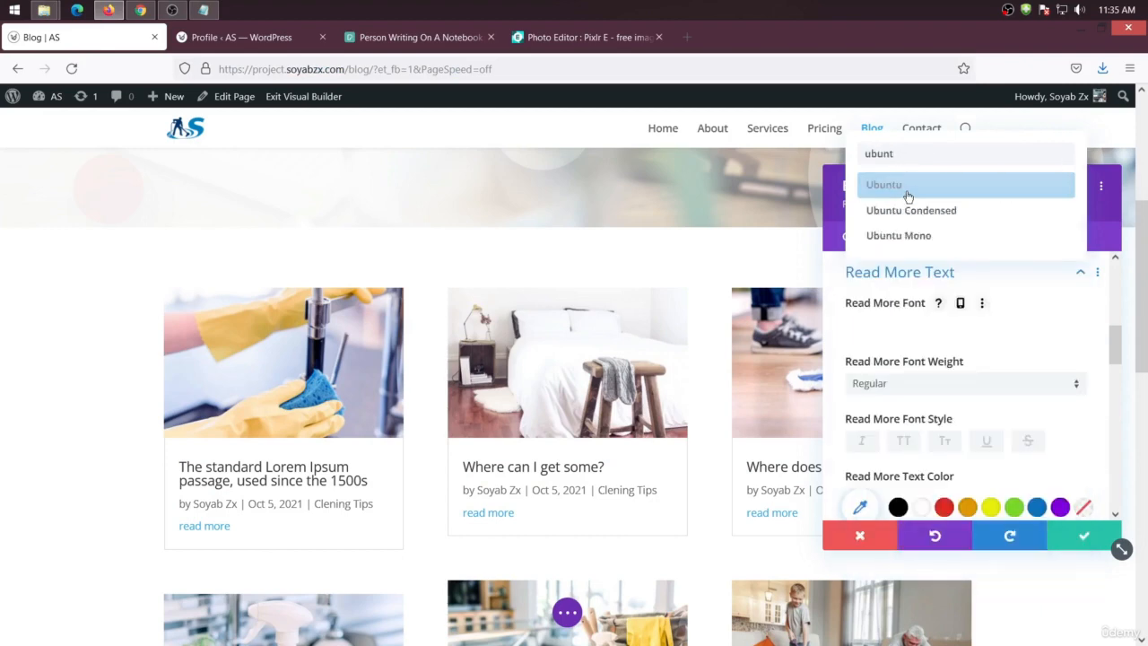
pyautogui.click(903, 188)
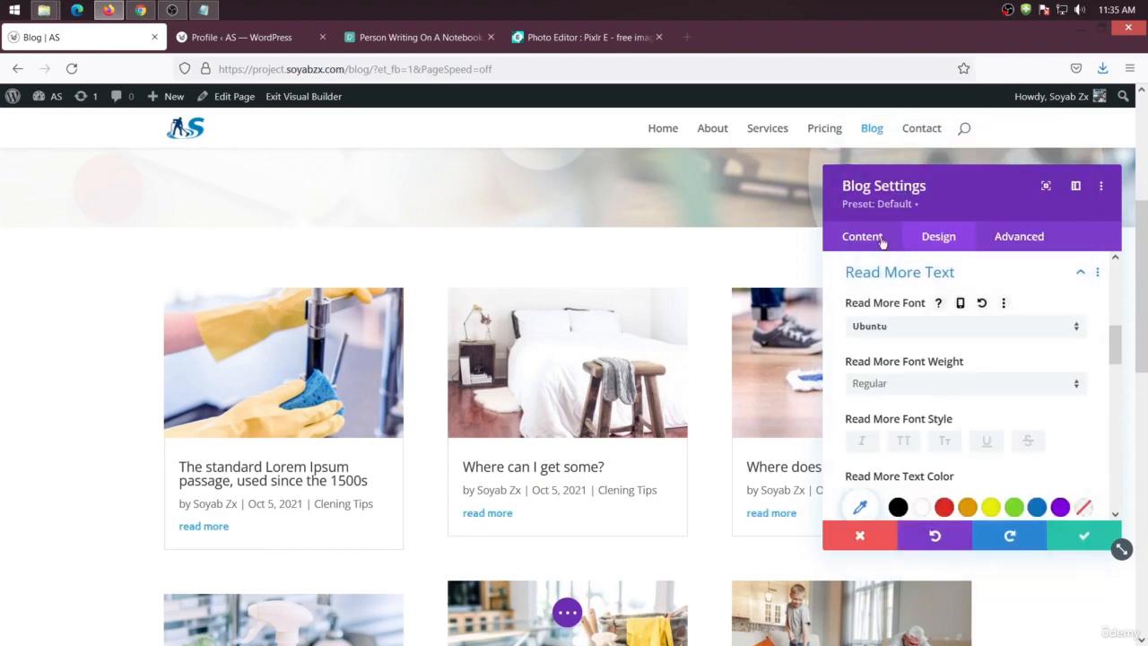
# Set the Read More text color to black and its text size to 15px
pyautogui.scroll(-2, 896, 372)
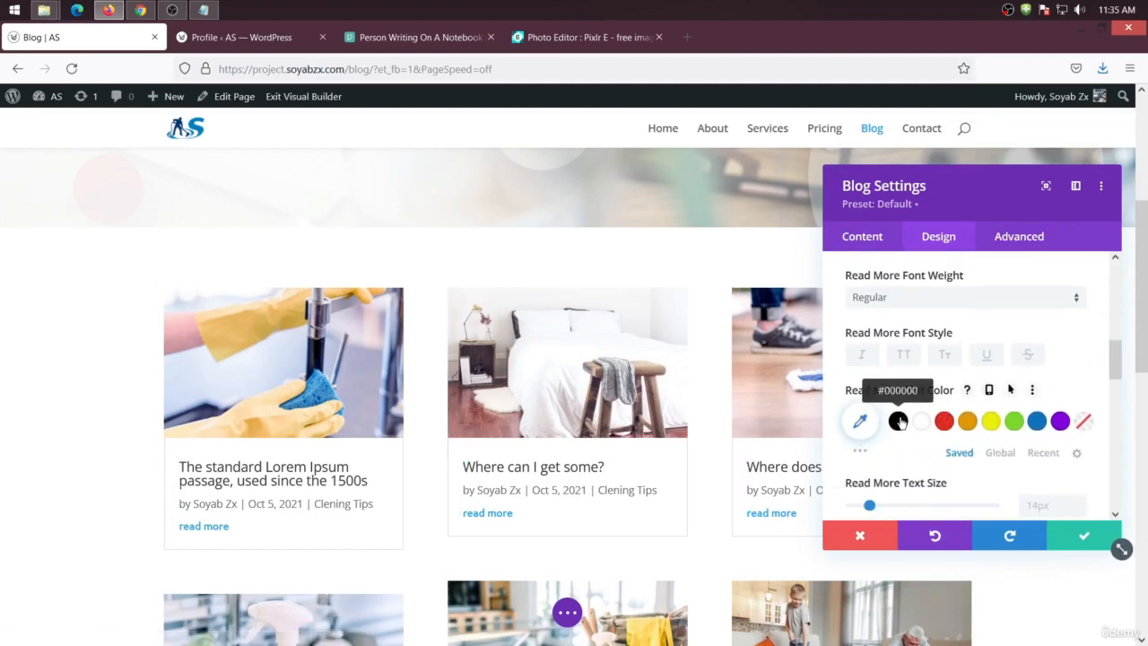
pyautogui.click(991, 421)
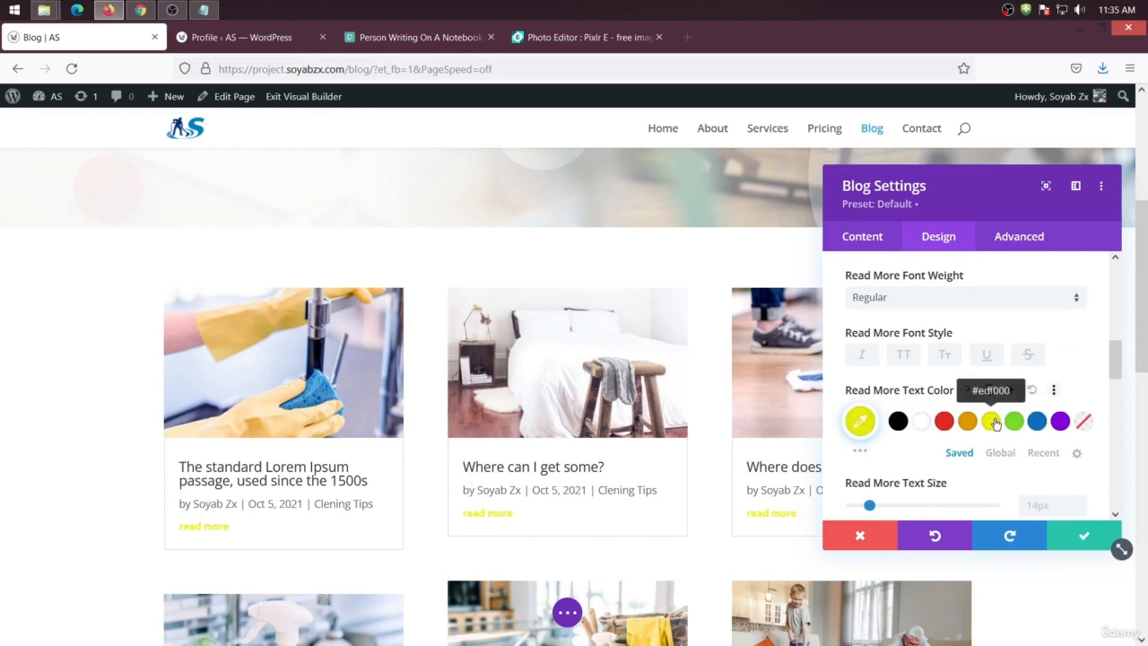
pyautogui.click(898, 421)
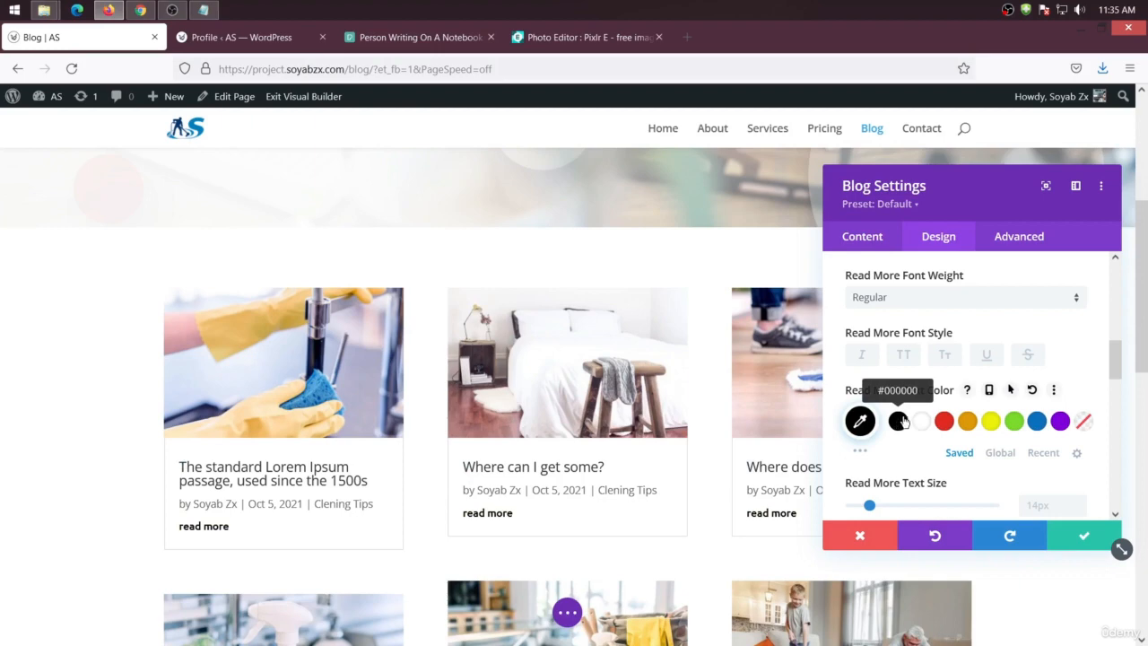
pyautogui.scroll(-2, 901, 389)
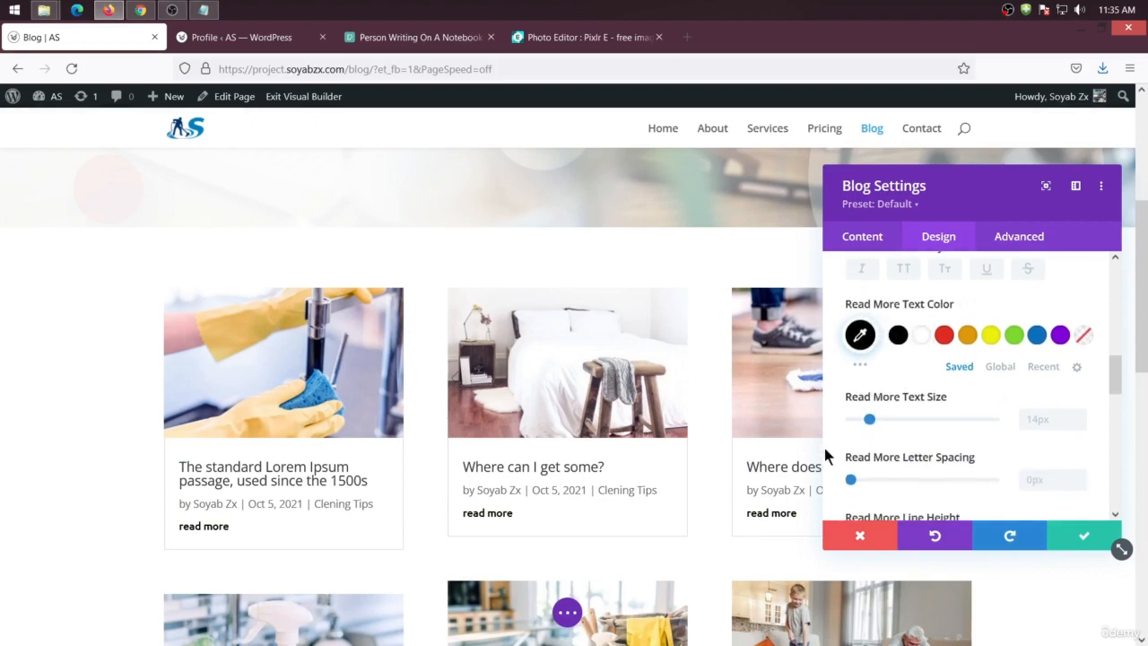
pyautogui.click(866, 419)
pyautogui.moveTo(875, 418); pyautogui.dragTo(871, 418)
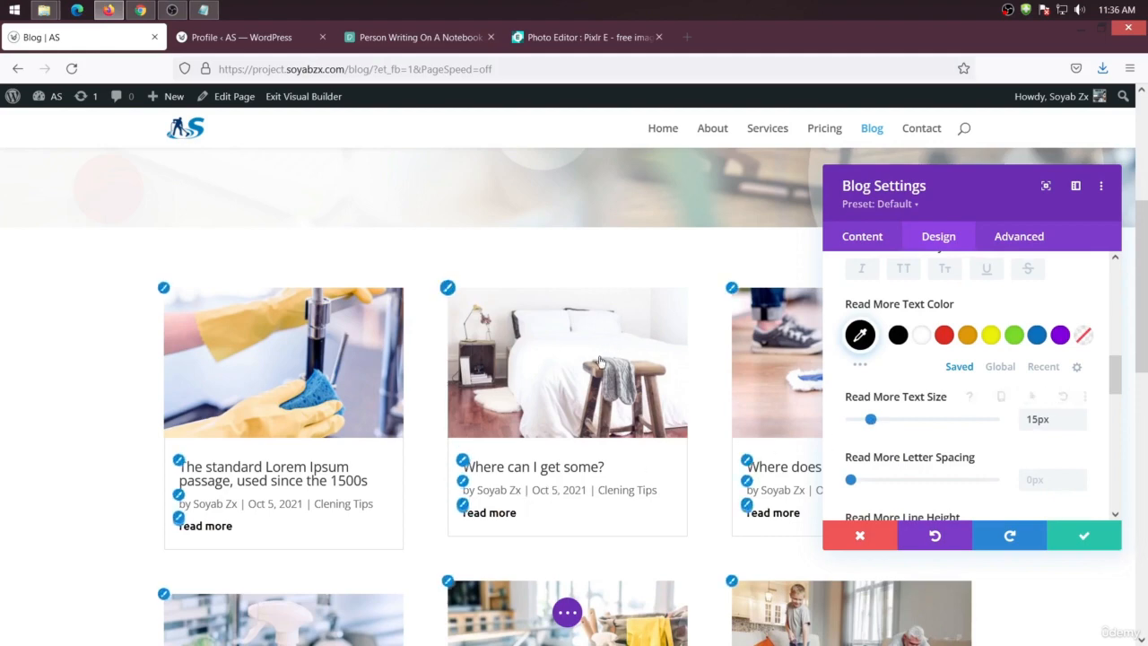
# Apply the fourth box shadow preset to the blog post cards
pyautogui.scroll(-5, 908, 397)
pyautogui.scroll(-8, 905, 399)
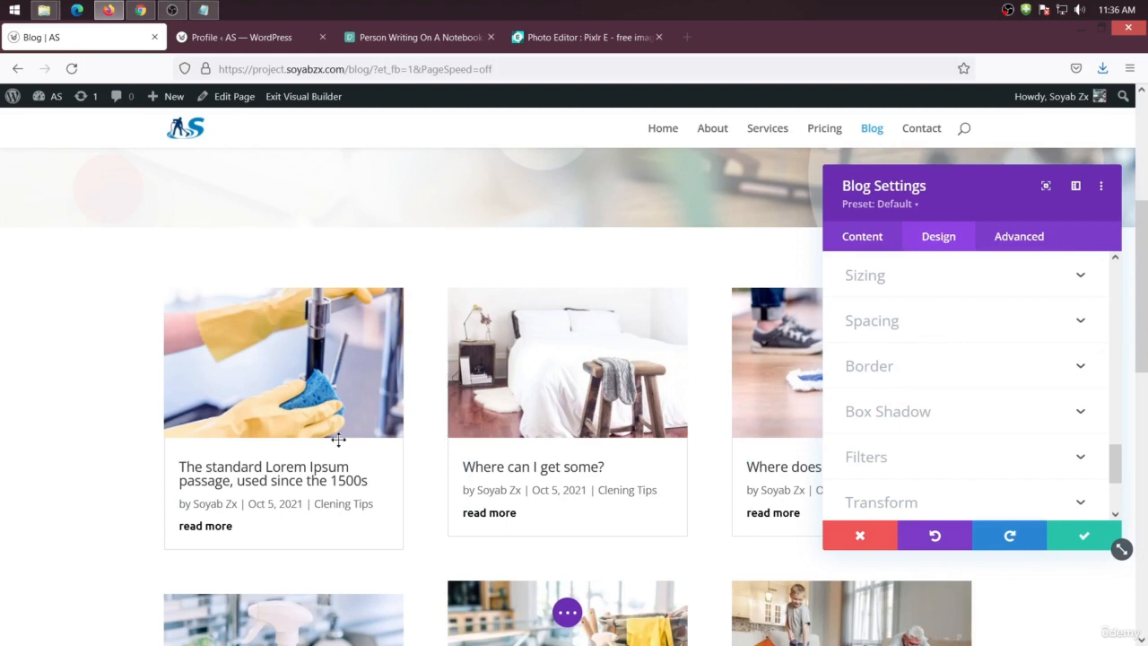
pyautogui.scroll(-3, 977, 424)
pyautogui.scroll(2, 966, 417)
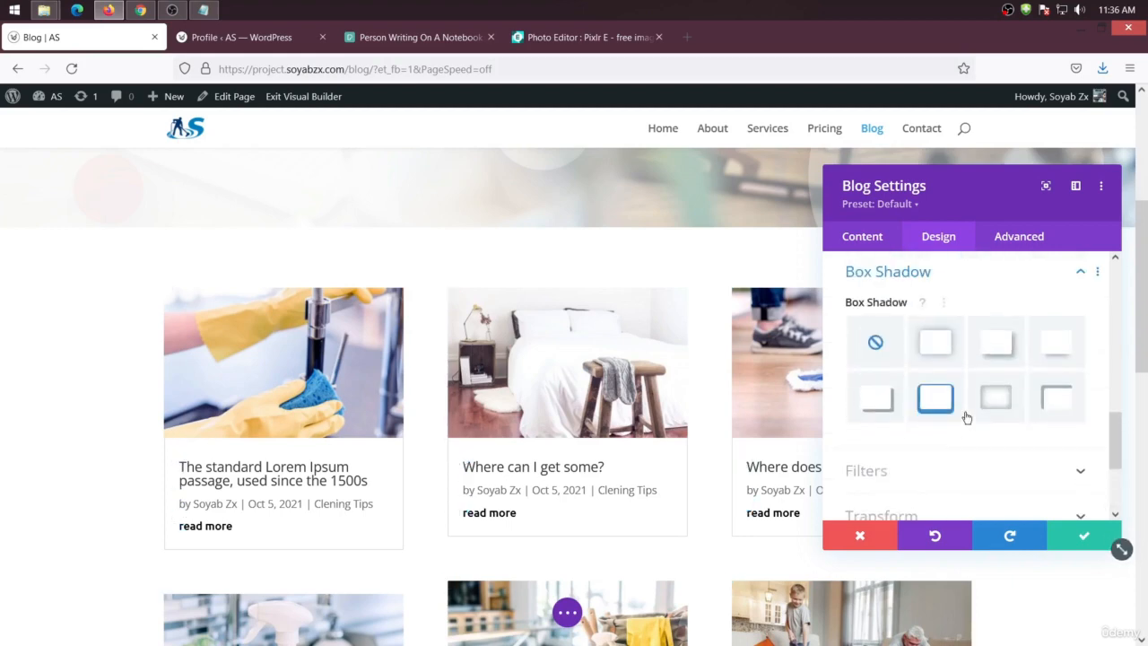
pyautogui.click(1069, 349)
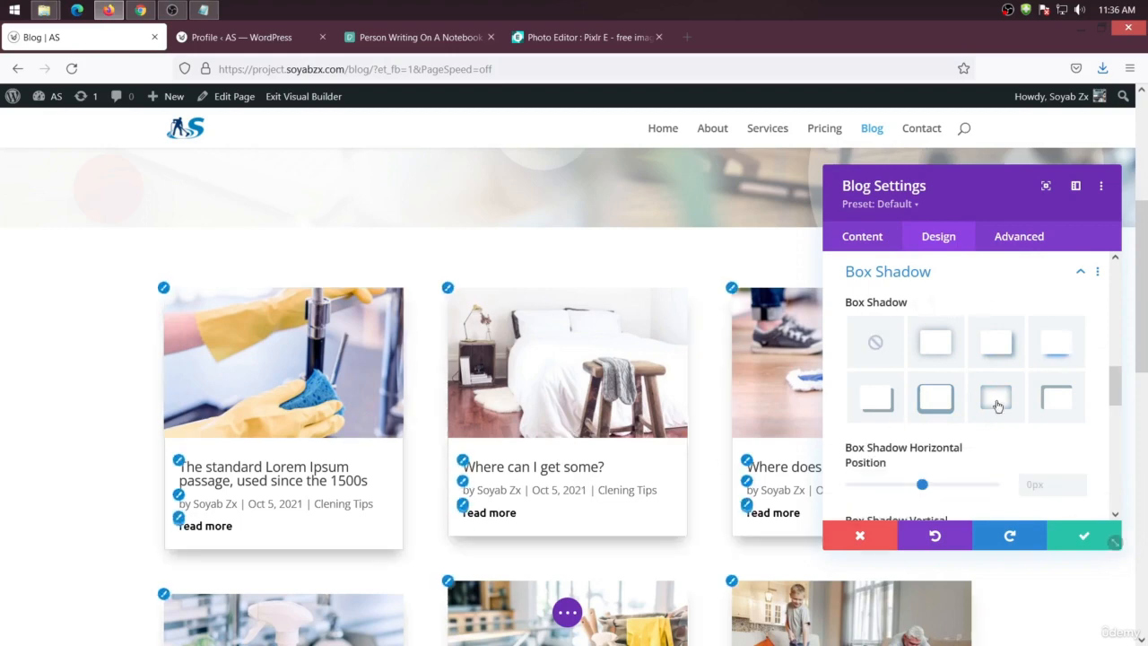
pyautogui.click(996, 341)
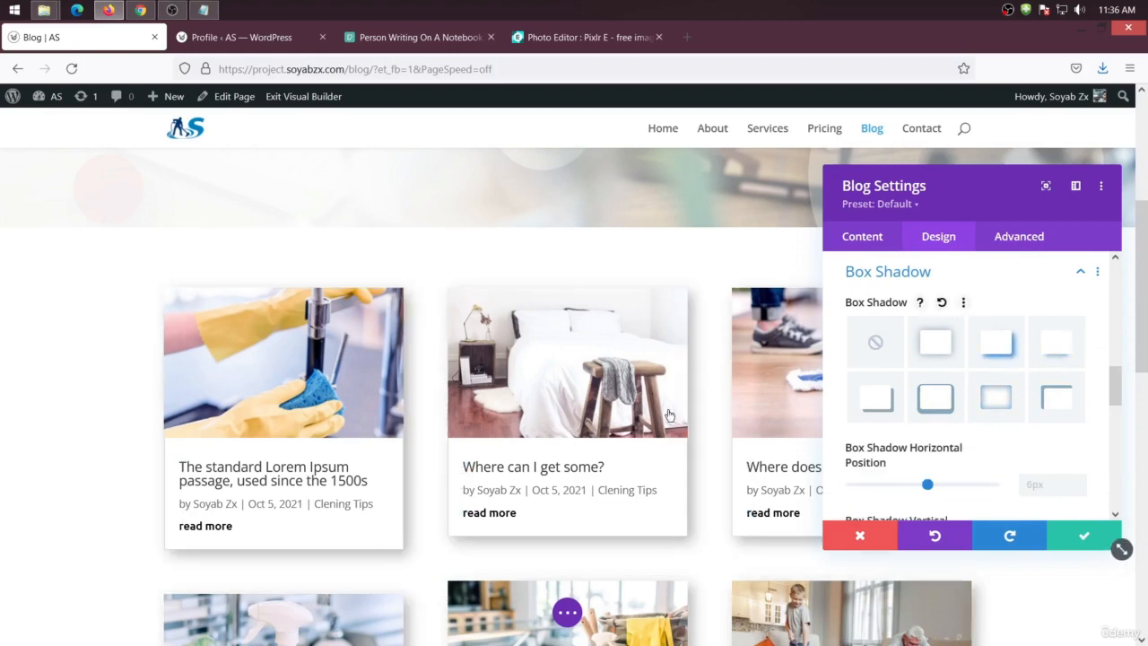
pyautogui.scroll(-3, 646, 422)
pyautogui.scroll(1, 986, 437)
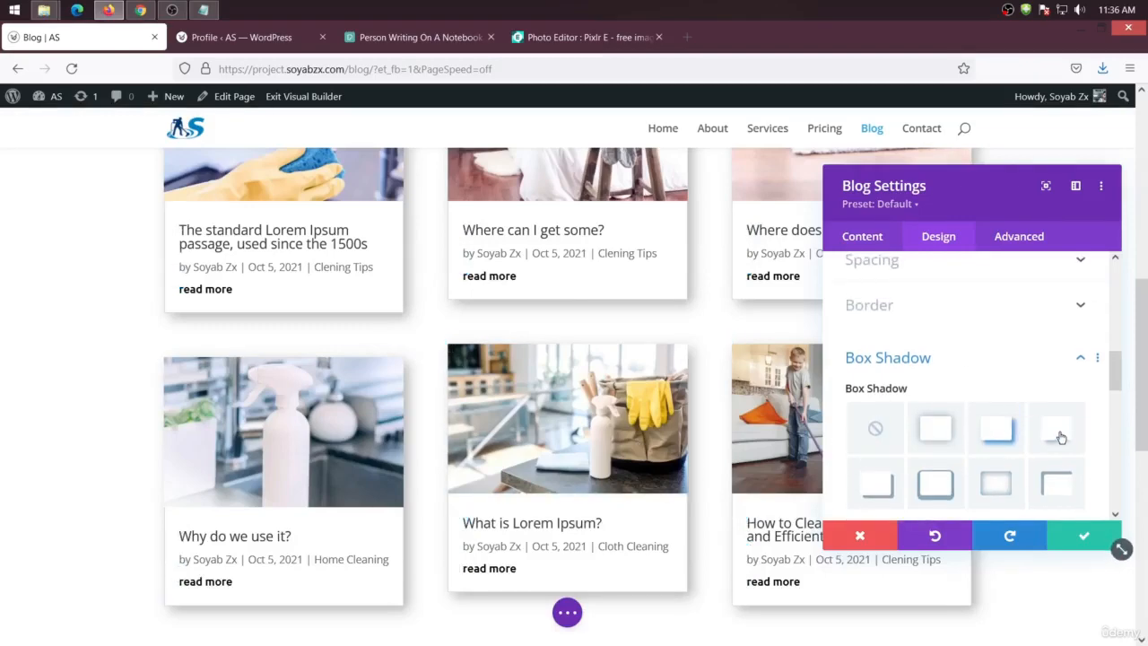
pyautogui.click(1059, 434)
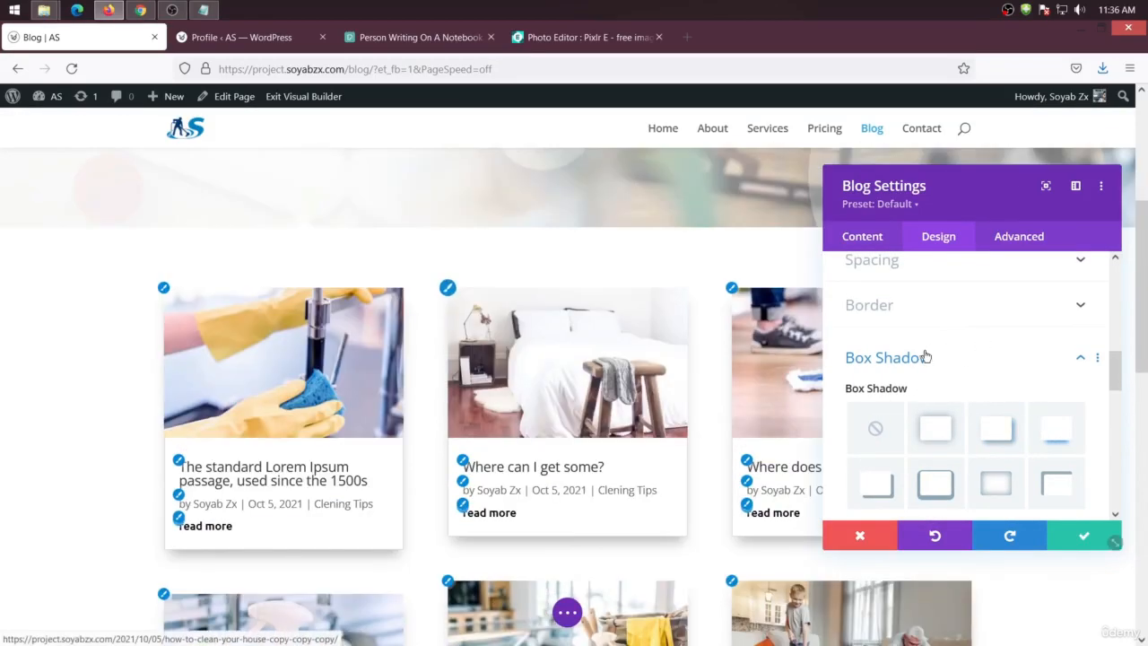
# Set the Blog module's animation style to Slide
pyautogui.scroll(-3, 937, 455)
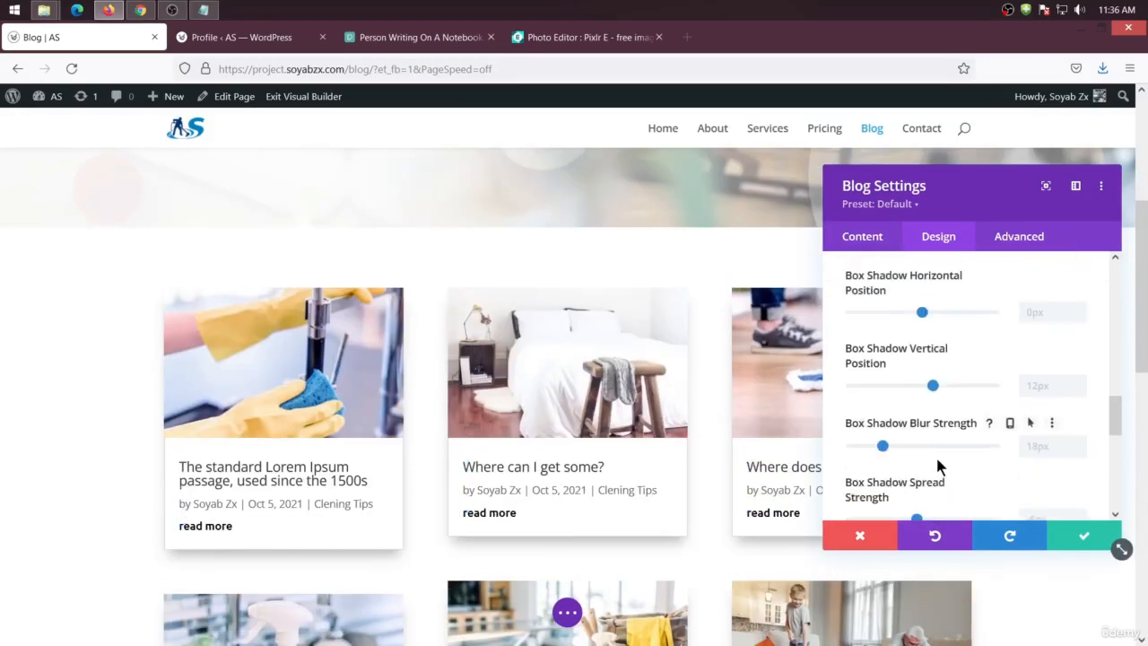
pyautogui.scroll(-5, 933, 457)
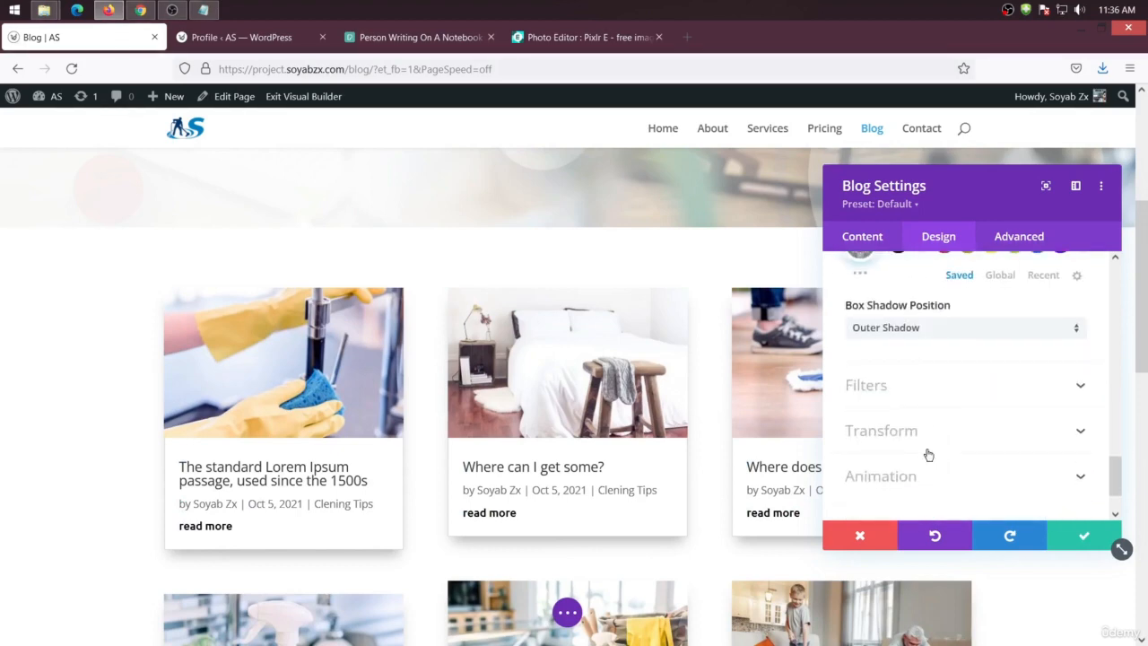
pyautogui.click(908, 480)
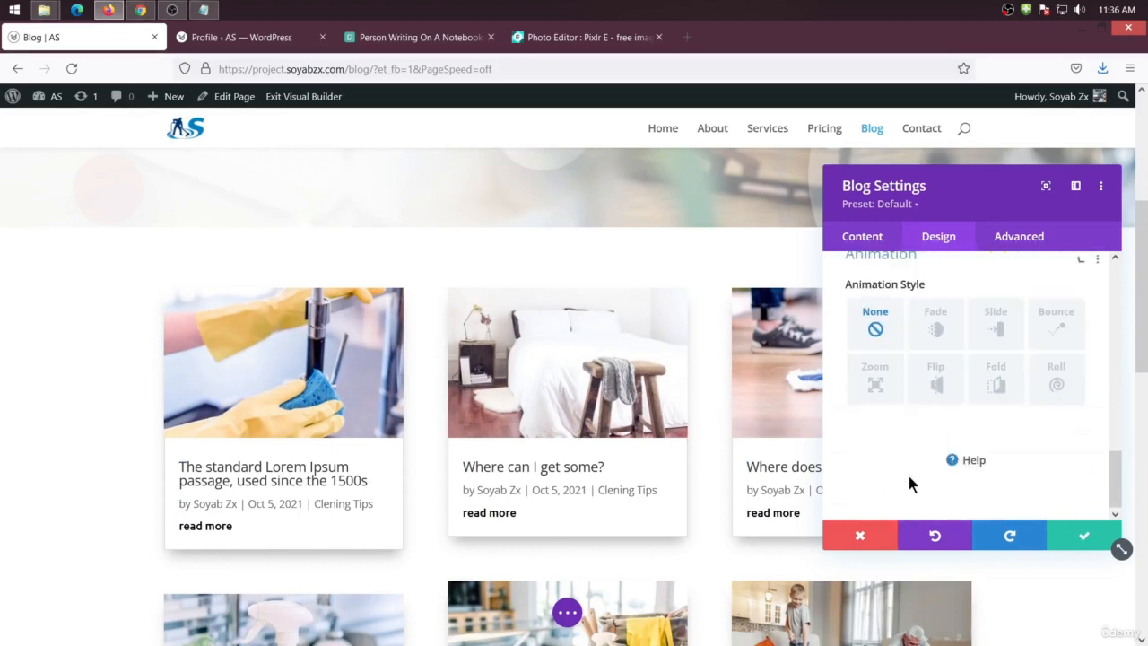
pyautogui.click(935, 348)
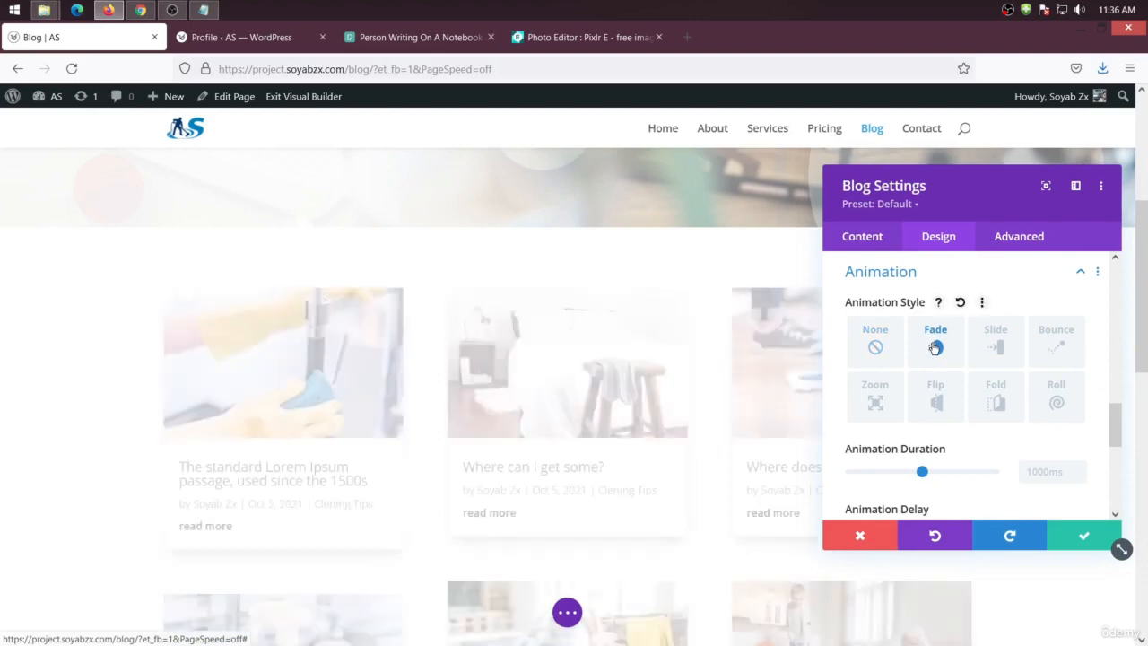
pyautogui.click(995, 350)
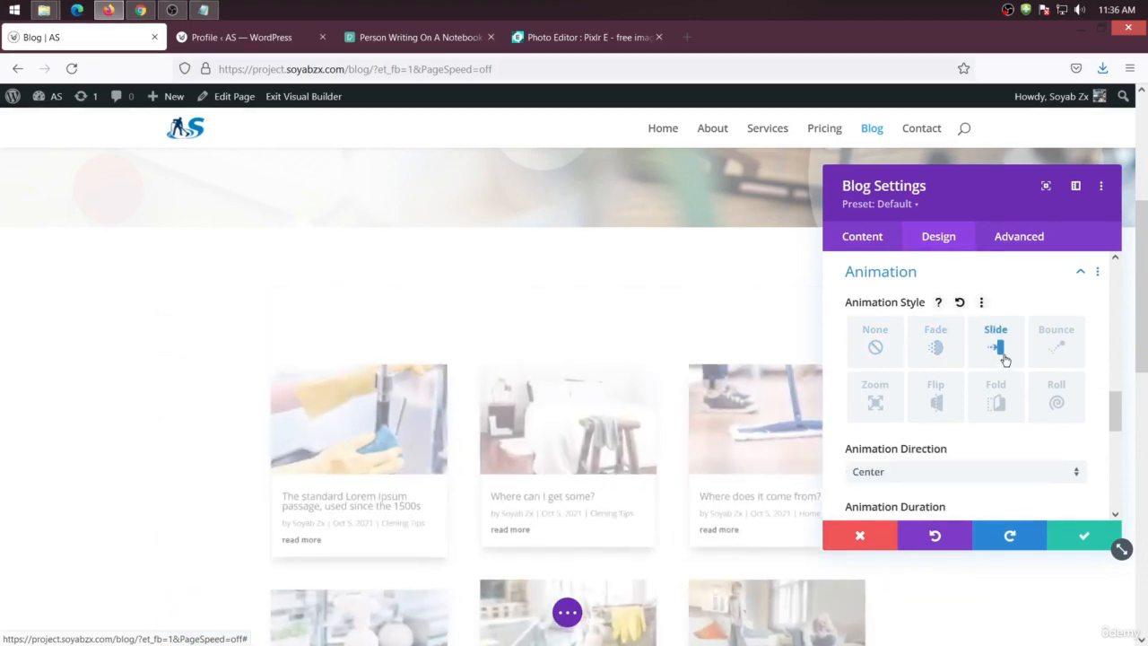
# Confirm the Blog module settings and save the page
pyautogui.click(1083, 535)
pyautogui.click(566, 611)
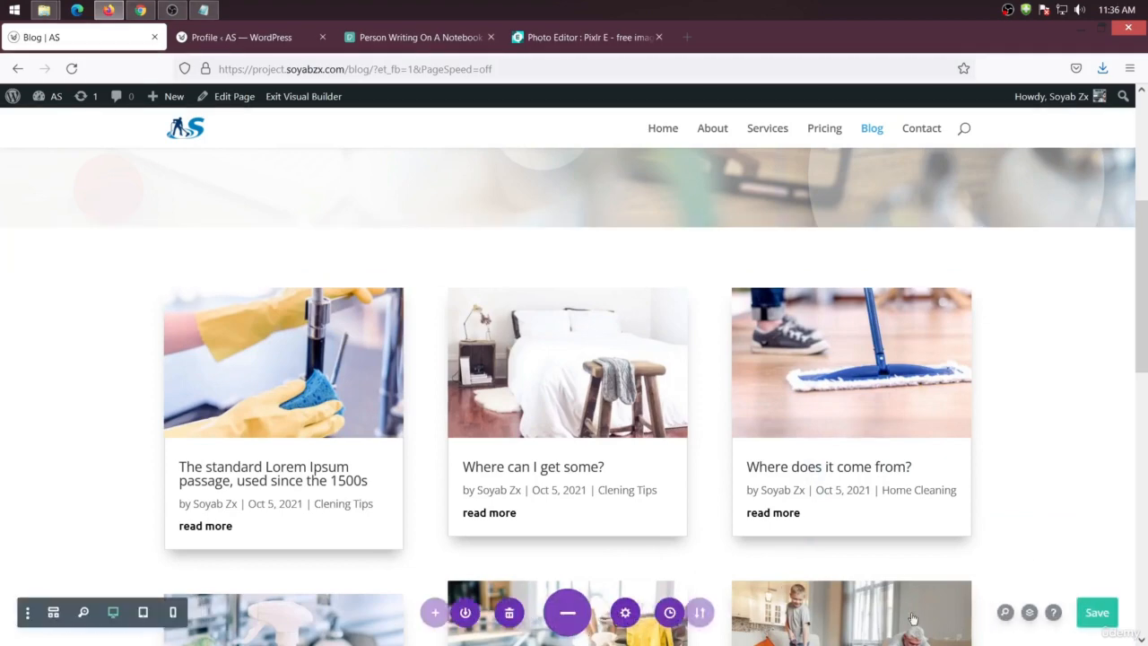
pyautogui.click(1091, 610)
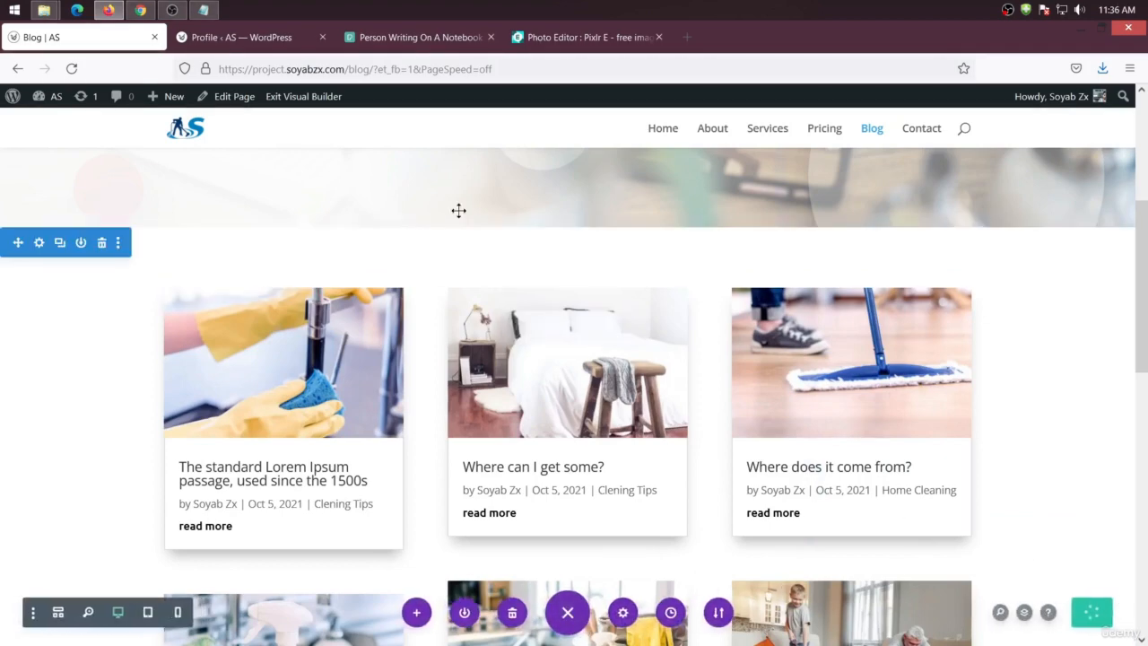
pyautogui.click(349, 70)
pyautogui.hotkey('shift', 'End')
pyautogui.press('BackSpace')
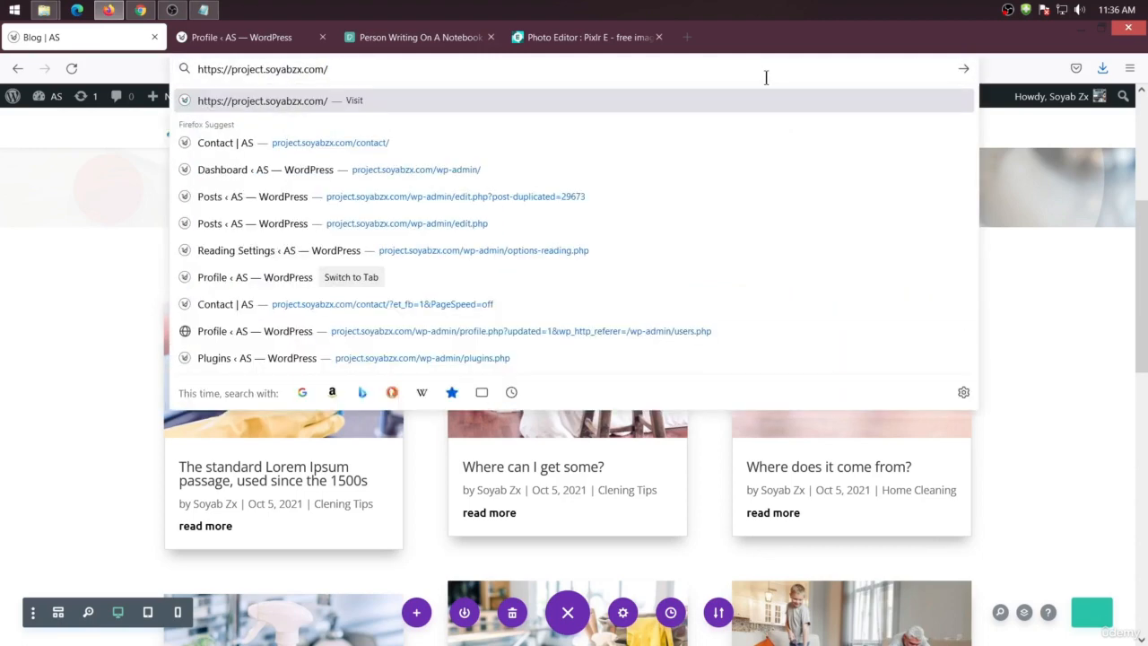
pyautogui.click(621, 109)
pyautogui.press('Return')
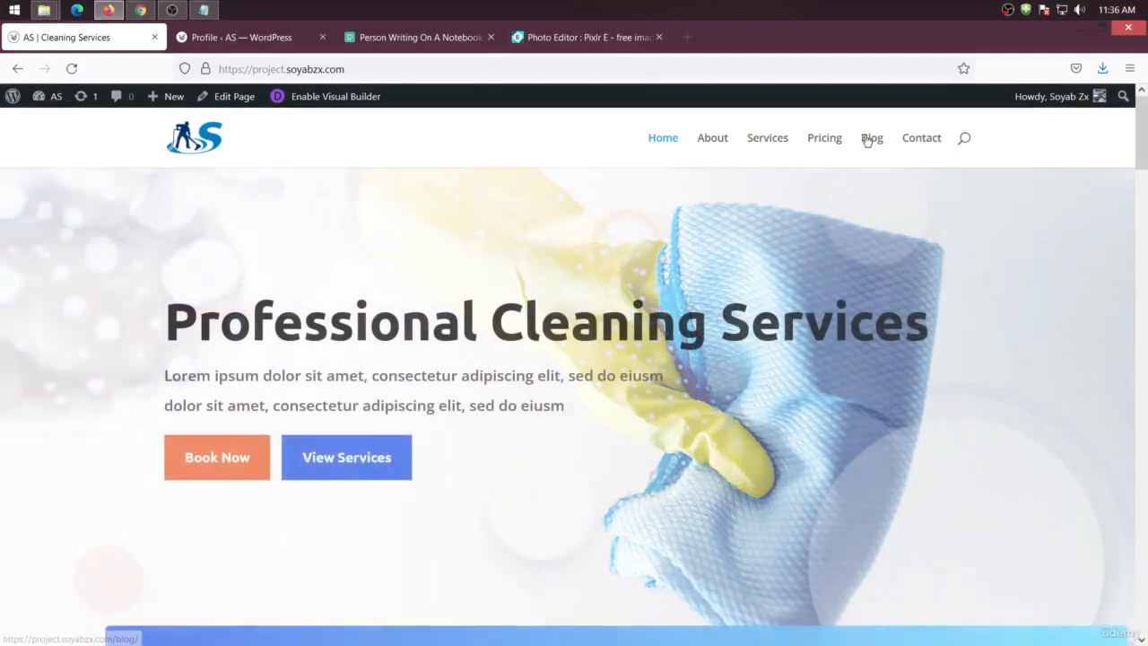
pyautogui.click(865, 138)
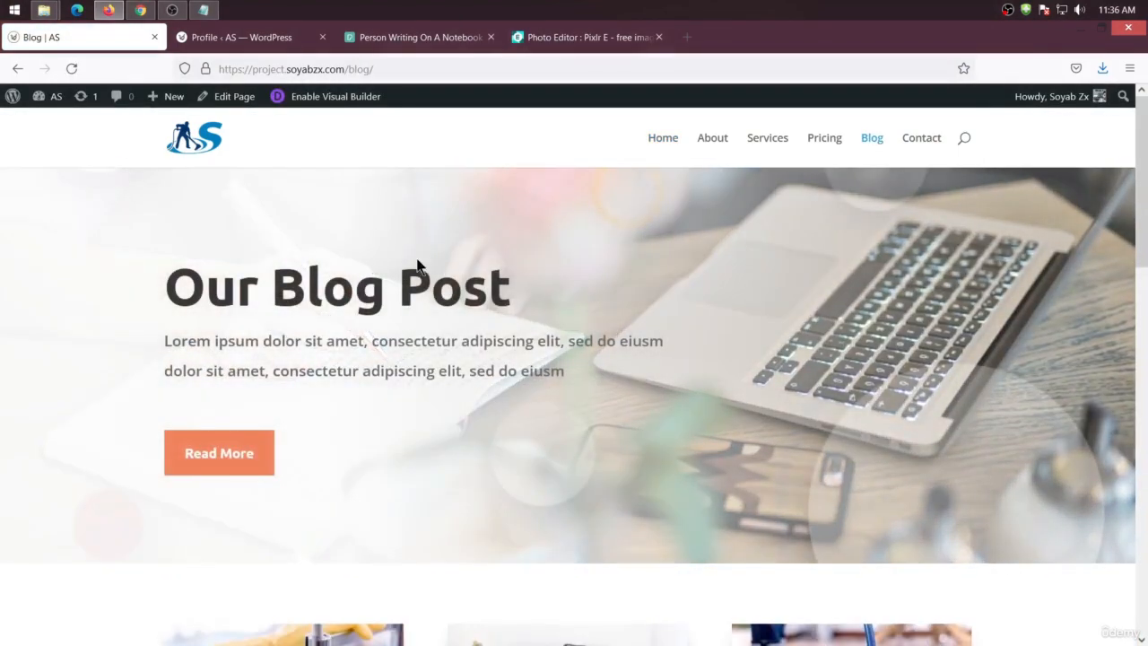
# Scroll through the published Blog page to review the hero header and post grid
pyautogui.scroll(-5, 412, 269)
pyautogui.scroll(-6, 412, 287)
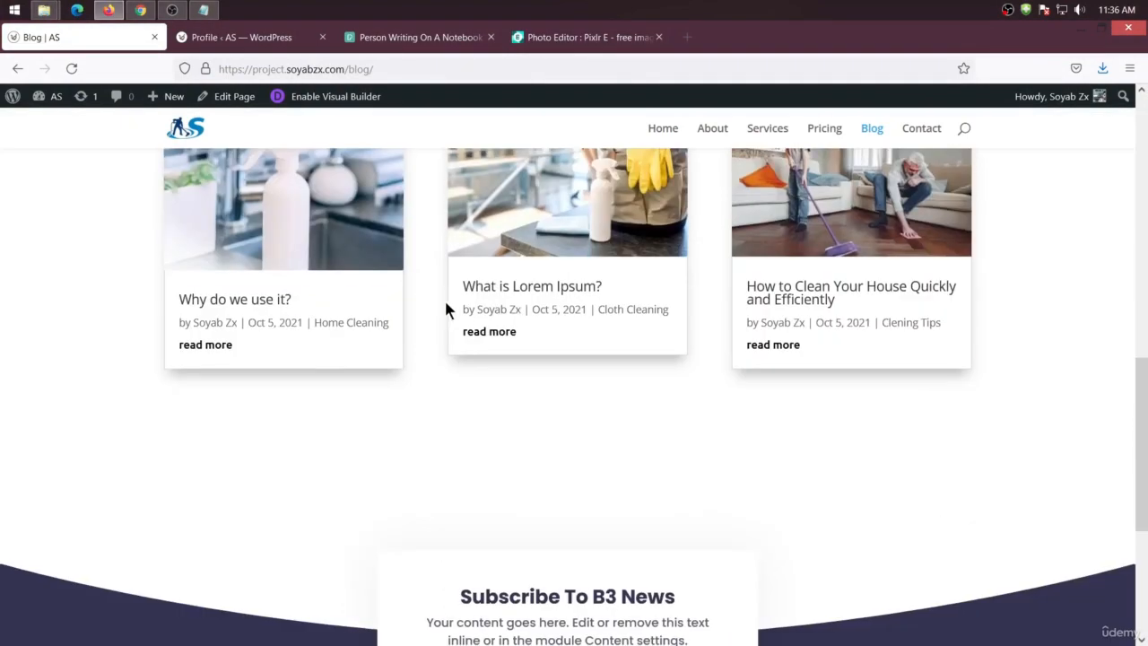
pyautogui.scroll(3, 448, 345)
pyautogui.scroll(6, 425, 350)
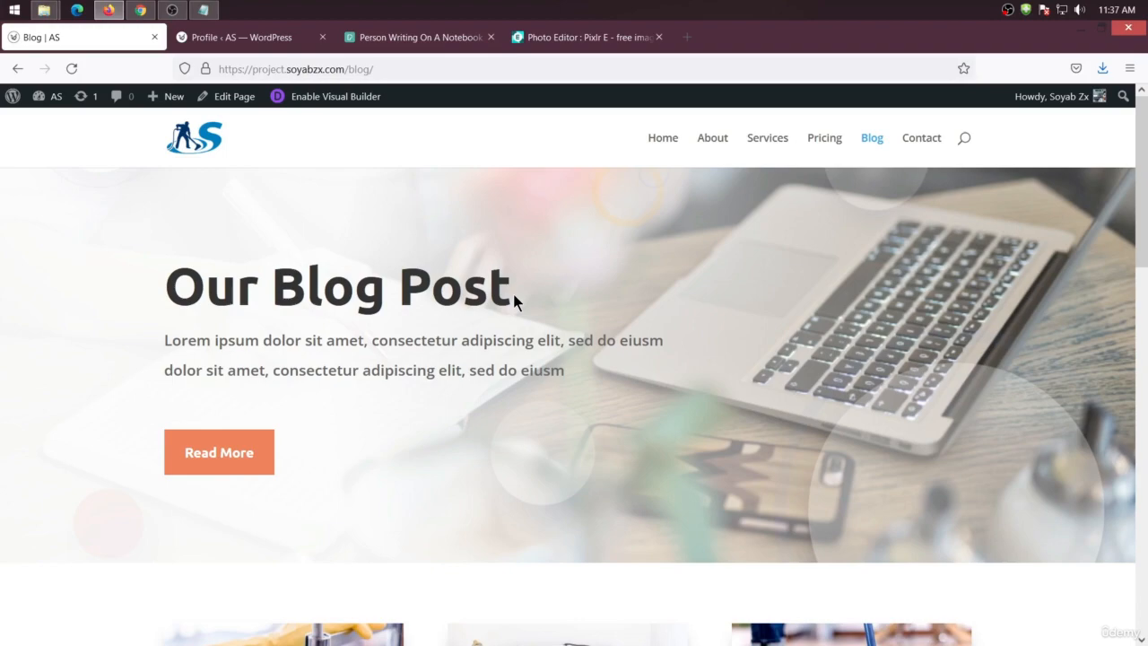
pyautogui.scroll(-10, 425, 415)
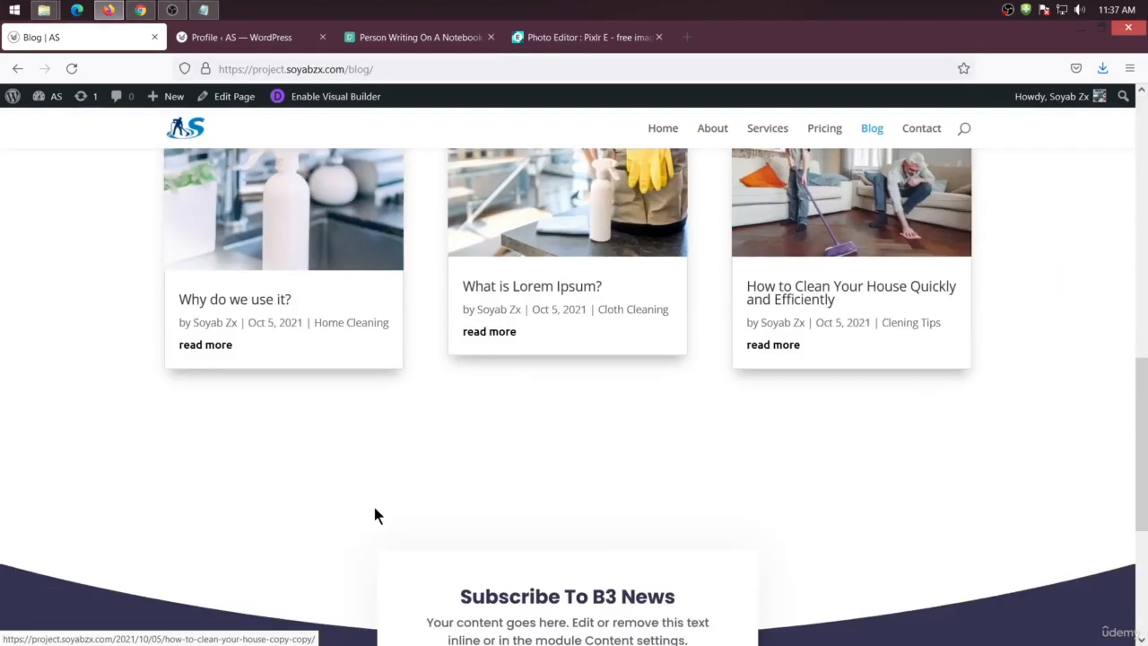
pyautogui.scroll(-3, 373, 514)
pyautogui.scroll(9, 373, 511)
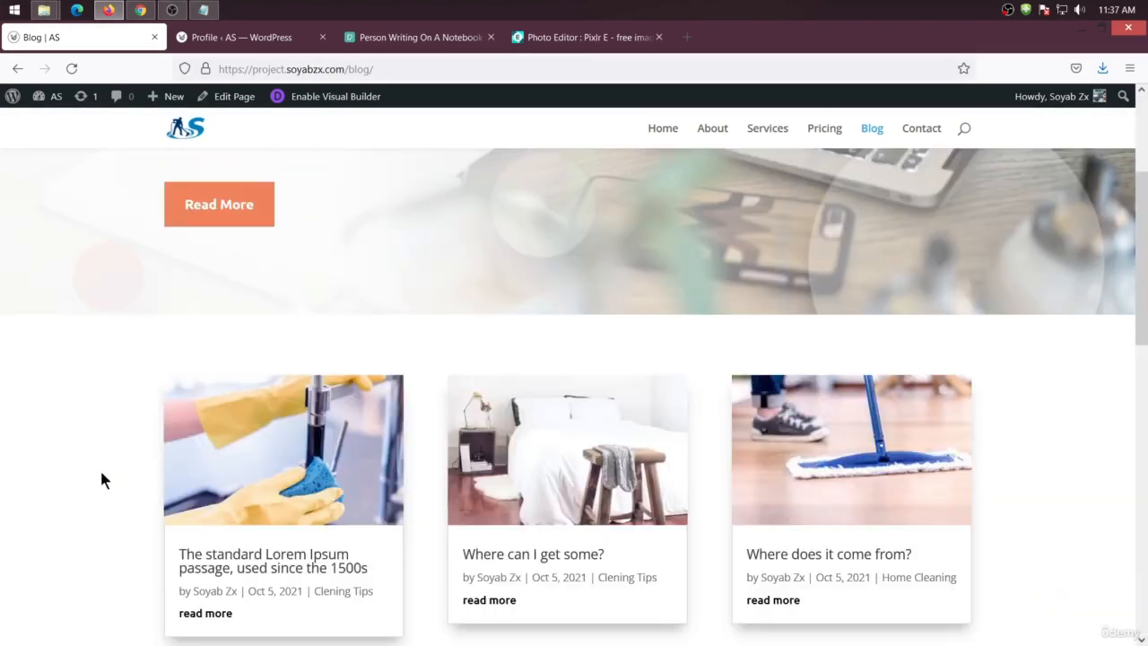
pyautogui.scroll(3, 102, 475)
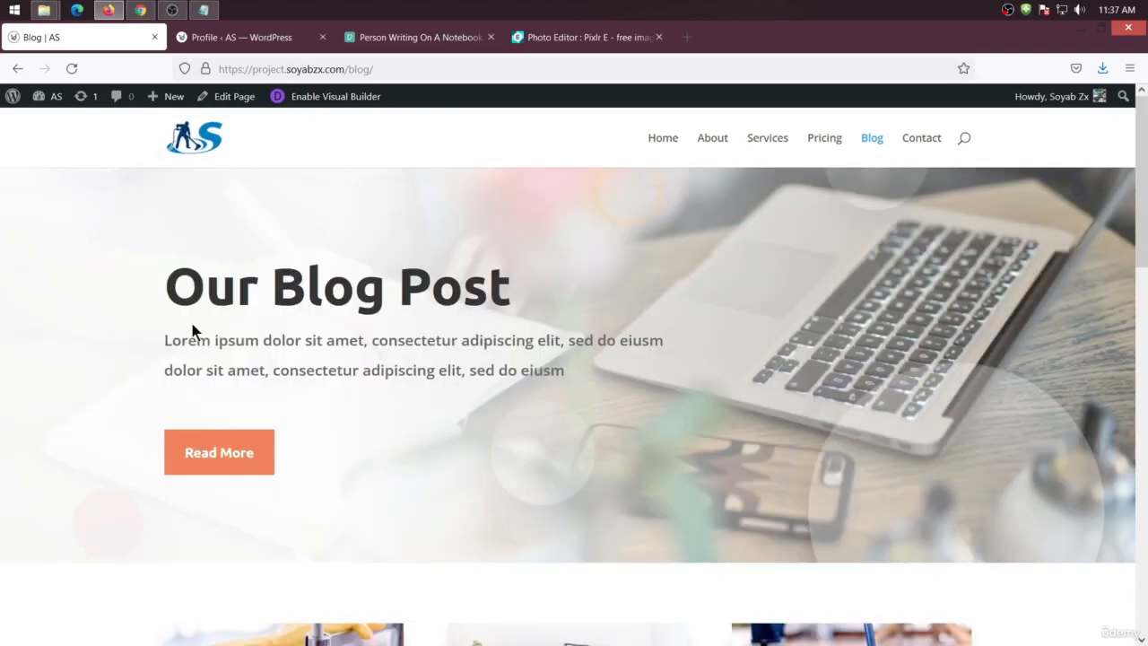